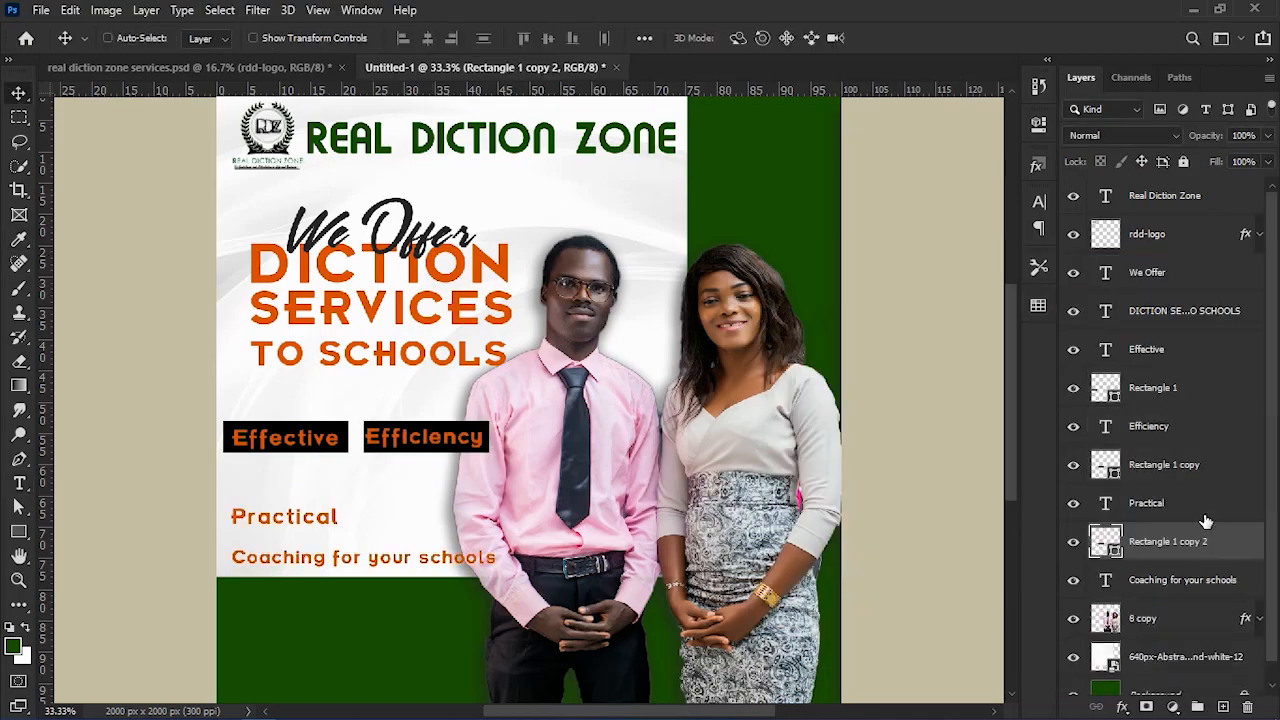
Move the Practical and Coaching for your schools labels into place and select the four label layers together.
drag(285, 487, 348, 481)
drag(362, 558, 360, 521)
click(1190, 294)
ctrl+click(1220, 371)
ctrl+click(1225, 448)
ctrl+click(1230, 525)
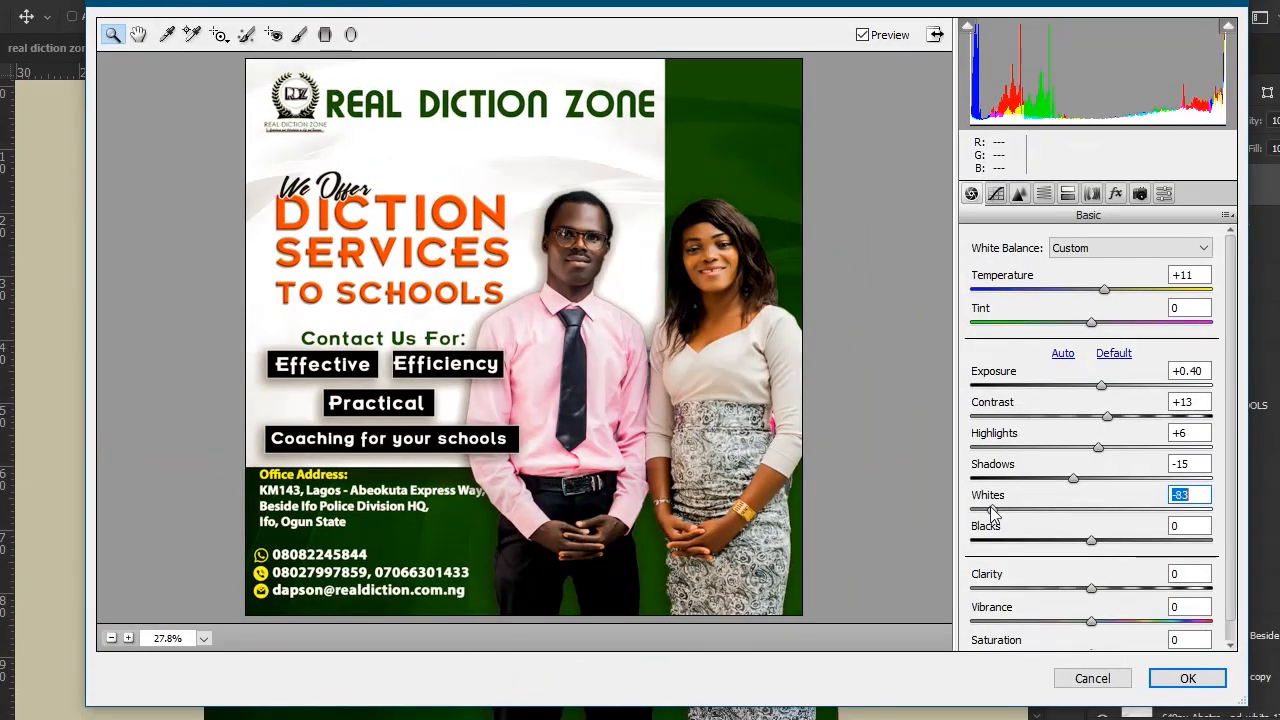
Raise the Whites and Clarity of the flyer in the Camera Raw filter.
drag(993, 511, 1125, 509)
drag(1091, 588, 1125, 588)
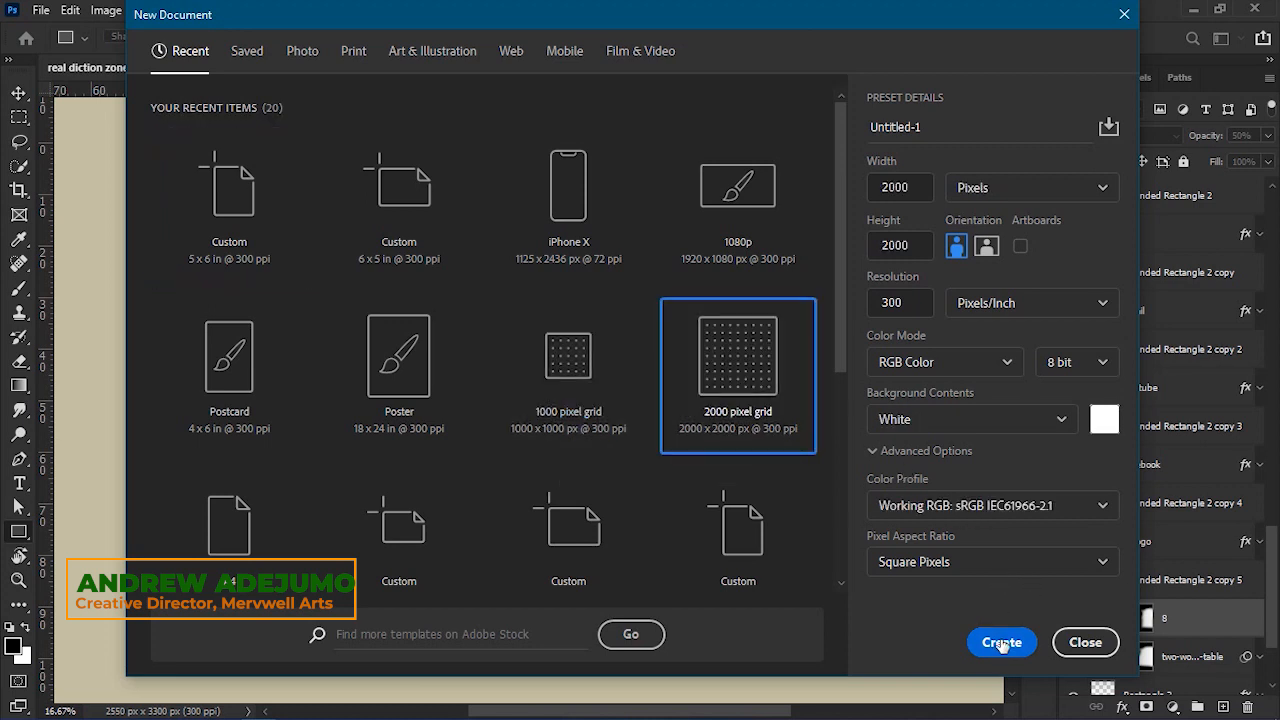
Create a 2000 x 2000 px document at 300 ppi in RGB with a white background and fit it to the window.
click(1002, 643)
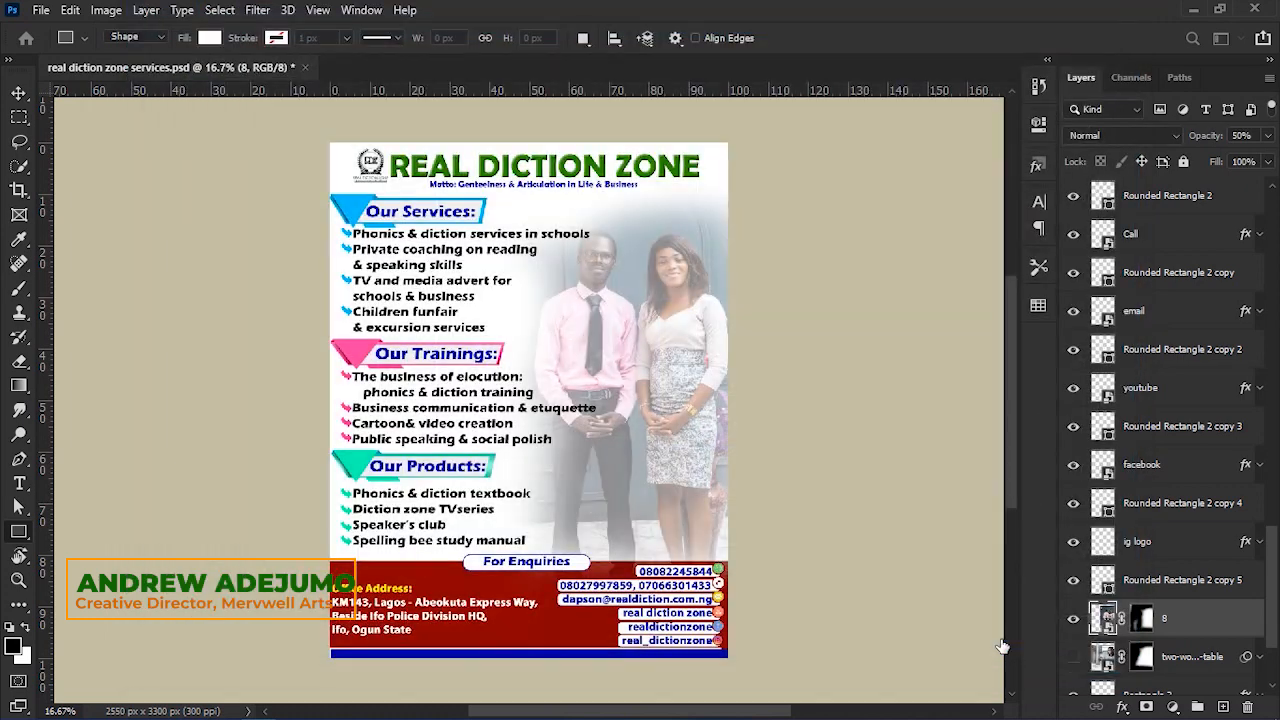
key(ctrl+0)
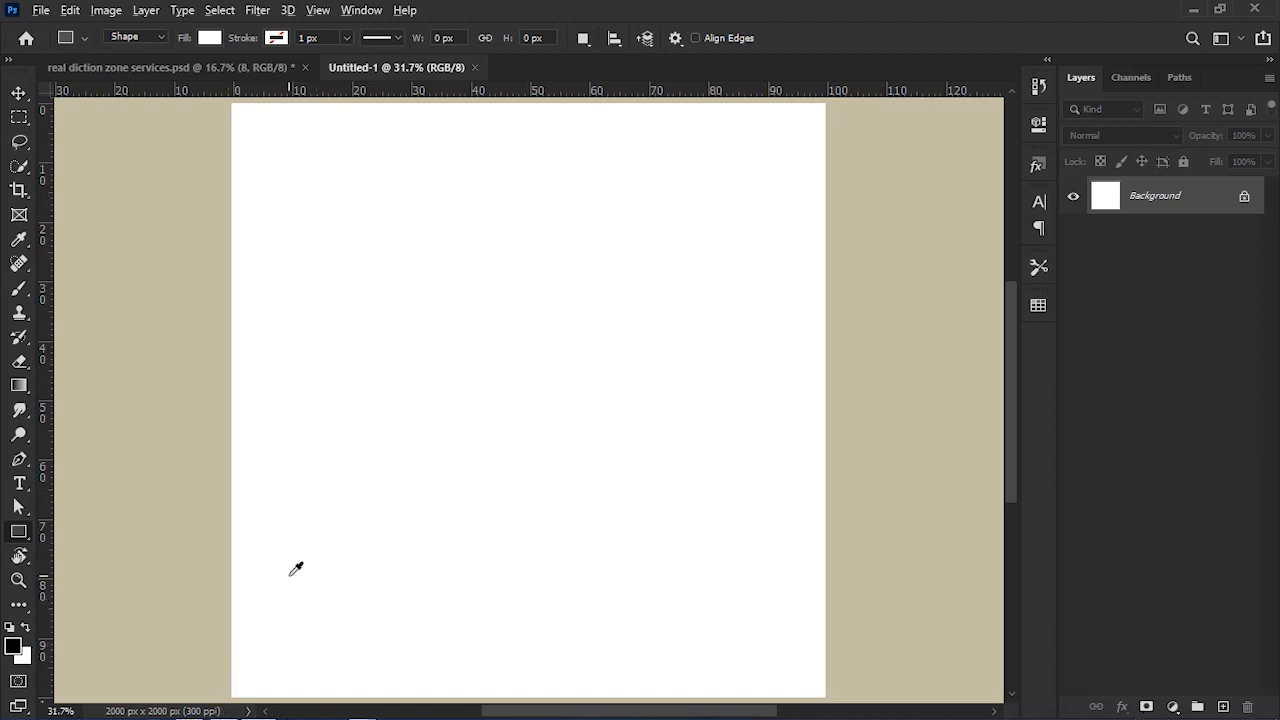
Place the 640px-Abstract-background-white-12 image from the Downloads folder into the new document.
key(alt+Tab)
key(Tab)
key(alt+Tab)
key(Tab)
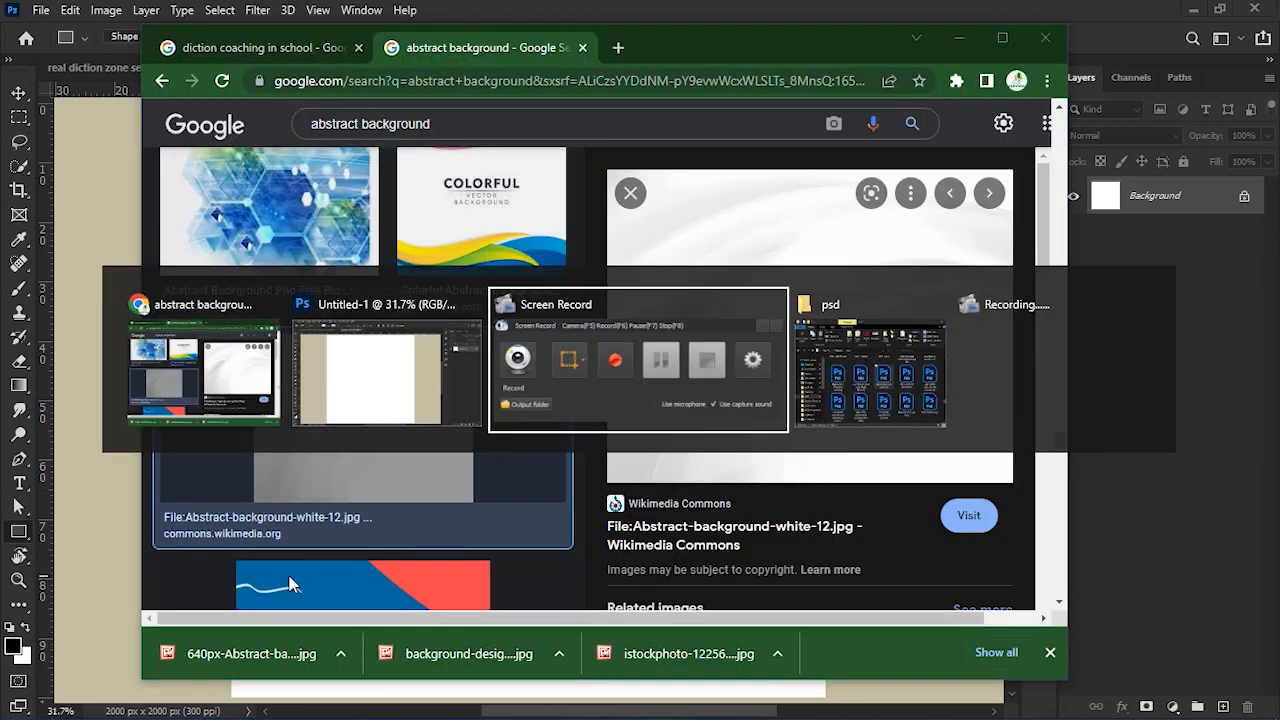
key(alt+Tab)
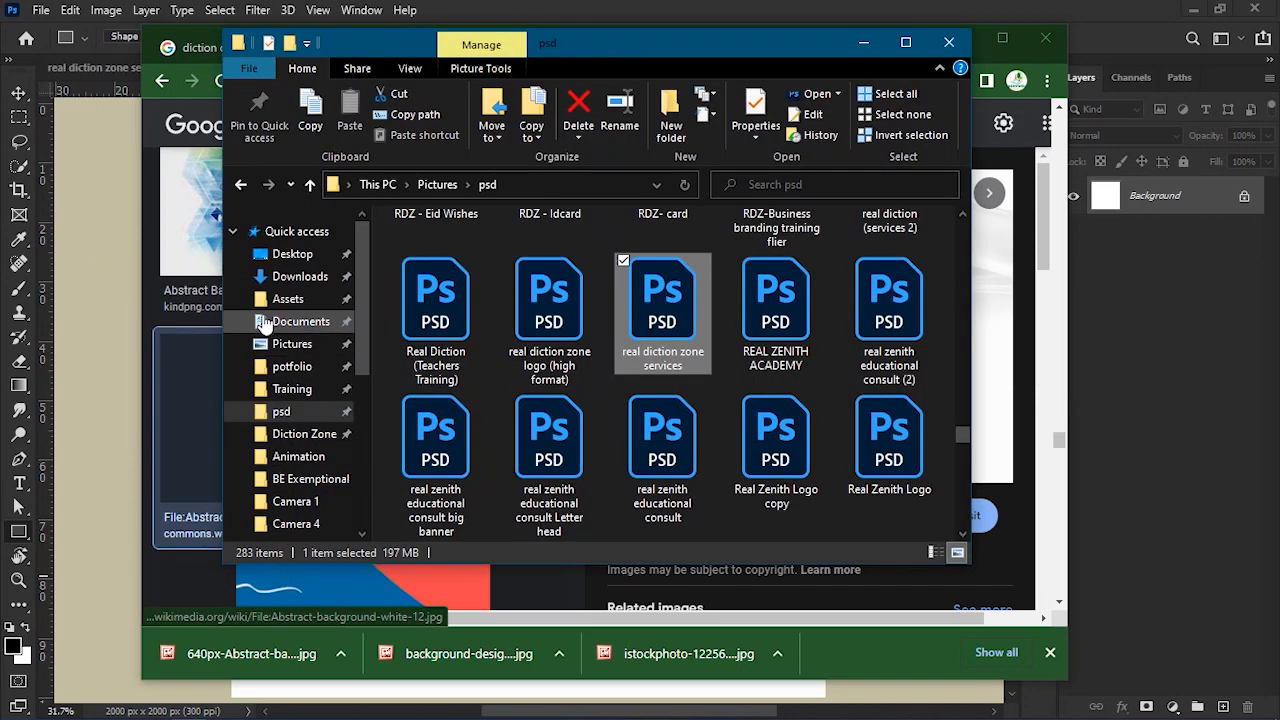
click(300, 277)
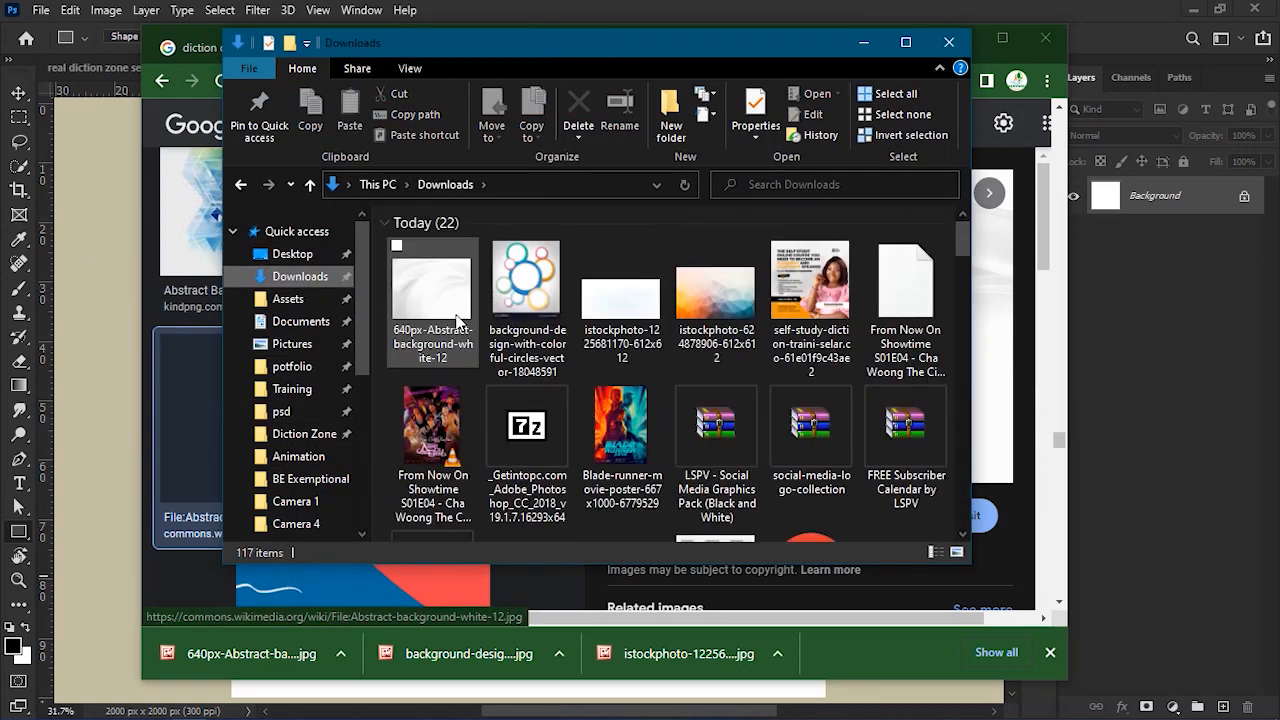
click(438, 318)
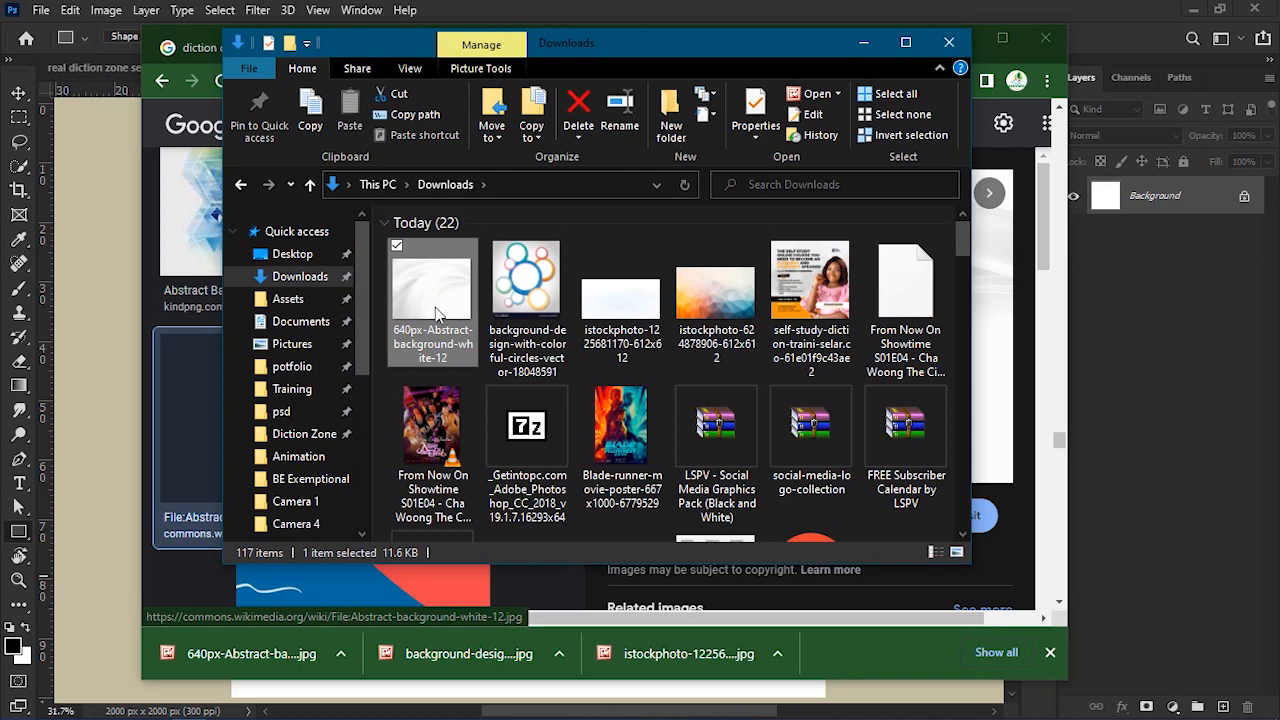
click(99, 370)
key(ctrl+v)
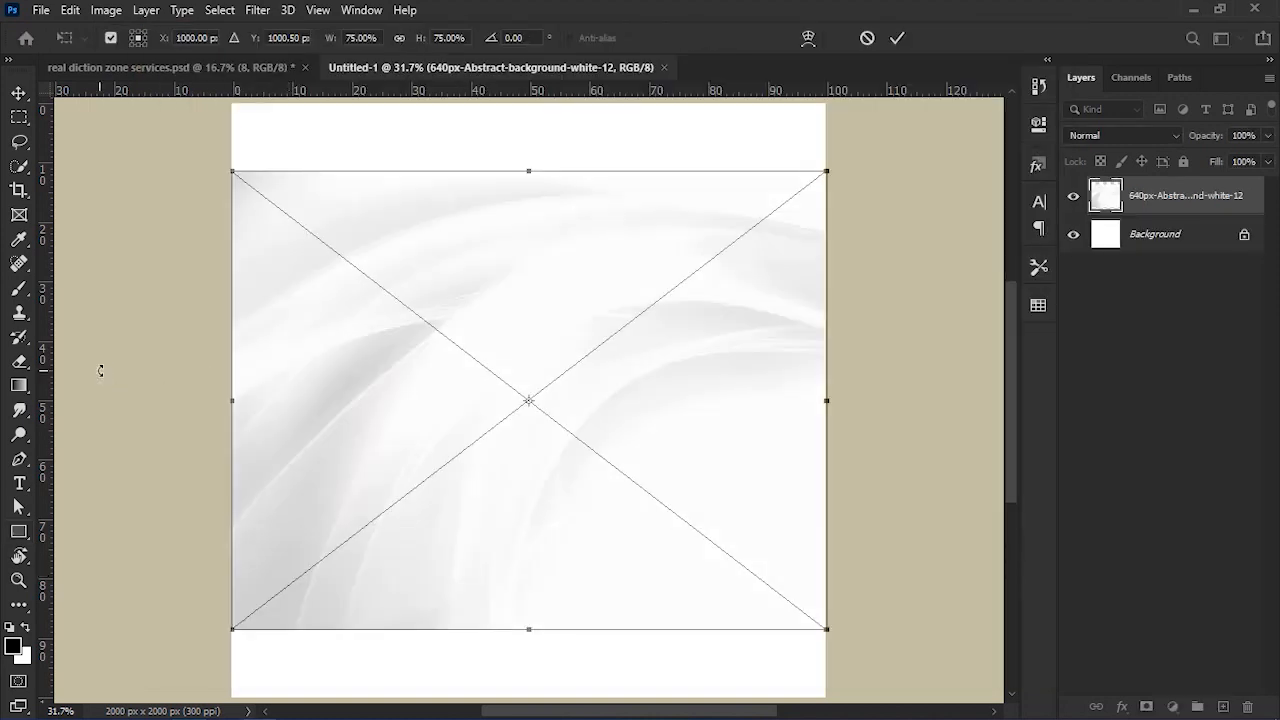
Scale the placed abstract background proportionally to 102.59% so it covers the whole canvas, and commit the placement.
key(ctrl+minus)
key(ctrl+minus)
key(ctrl+plus)
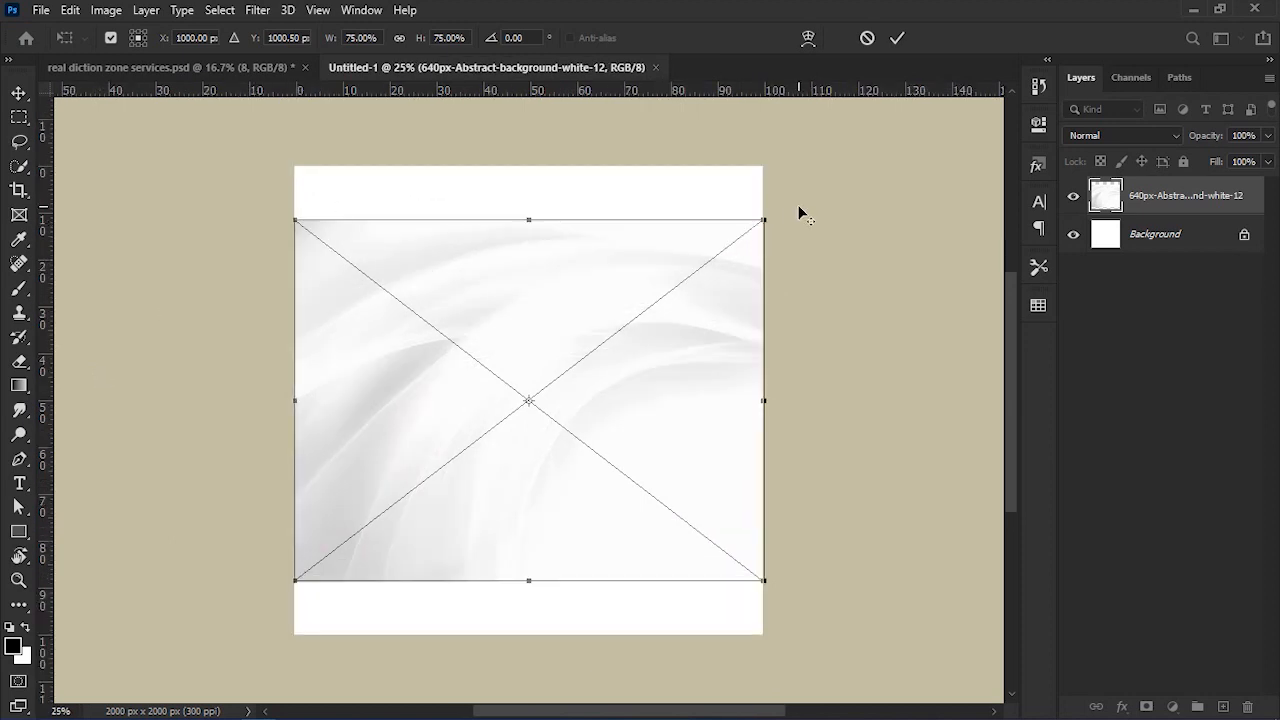
drag(764, 219, 851, 157)
key(Return)
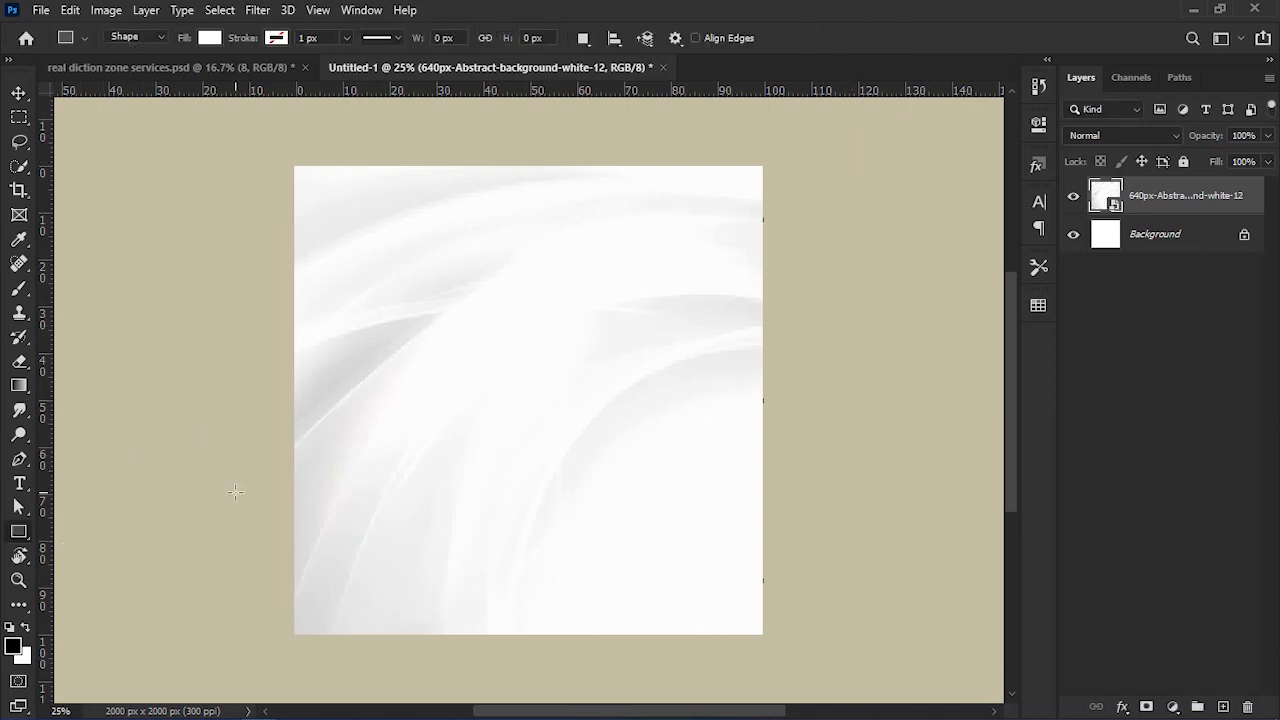
Fill the Background layer with dark green 185400.
click(1161, 250)
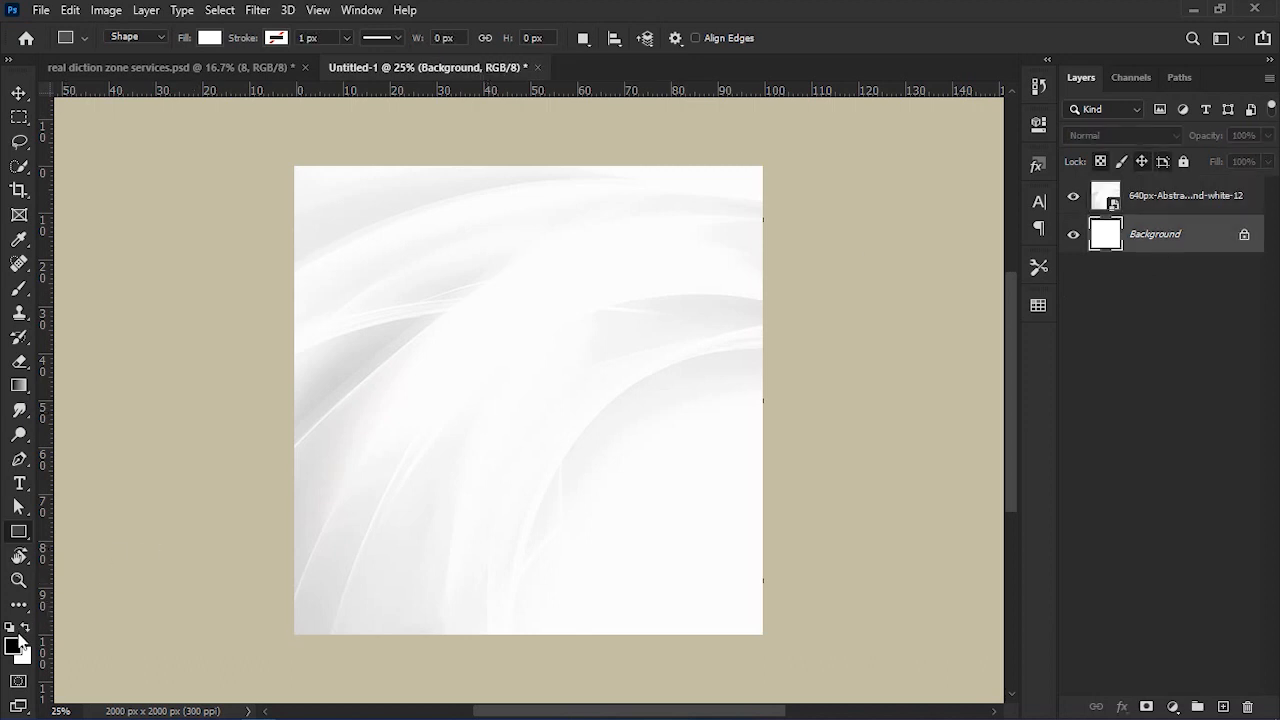
click(14, 647)
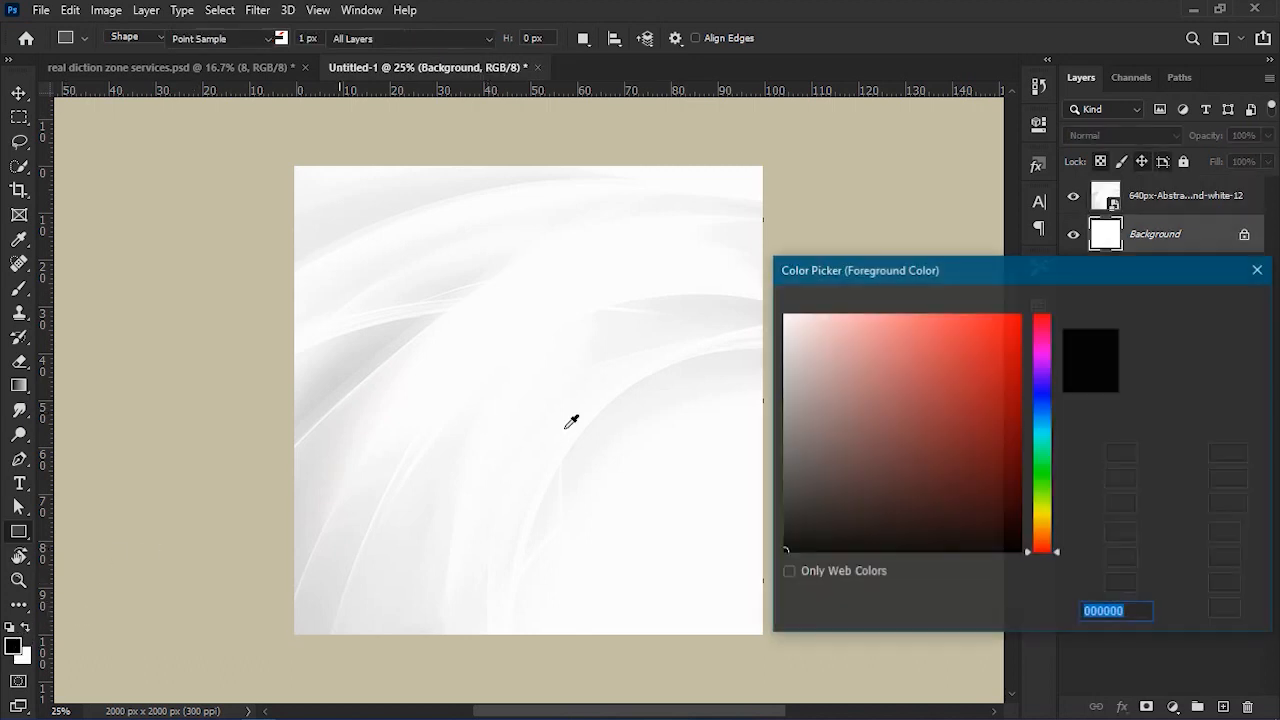
mouse_move(1040, 545)
mouse_down()
mouse_move(1045, 484)
mouse_move(1020, 474)
mouse_up()
click(1022, 474)
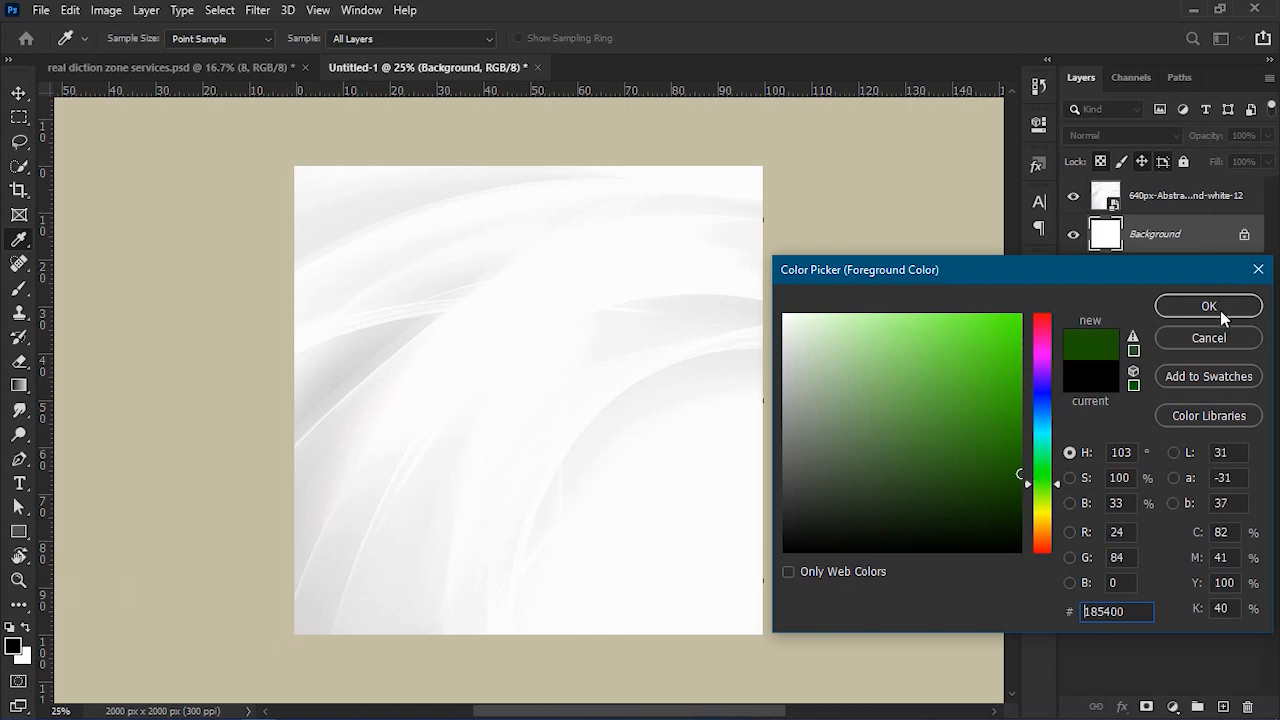
click(1220, 306)
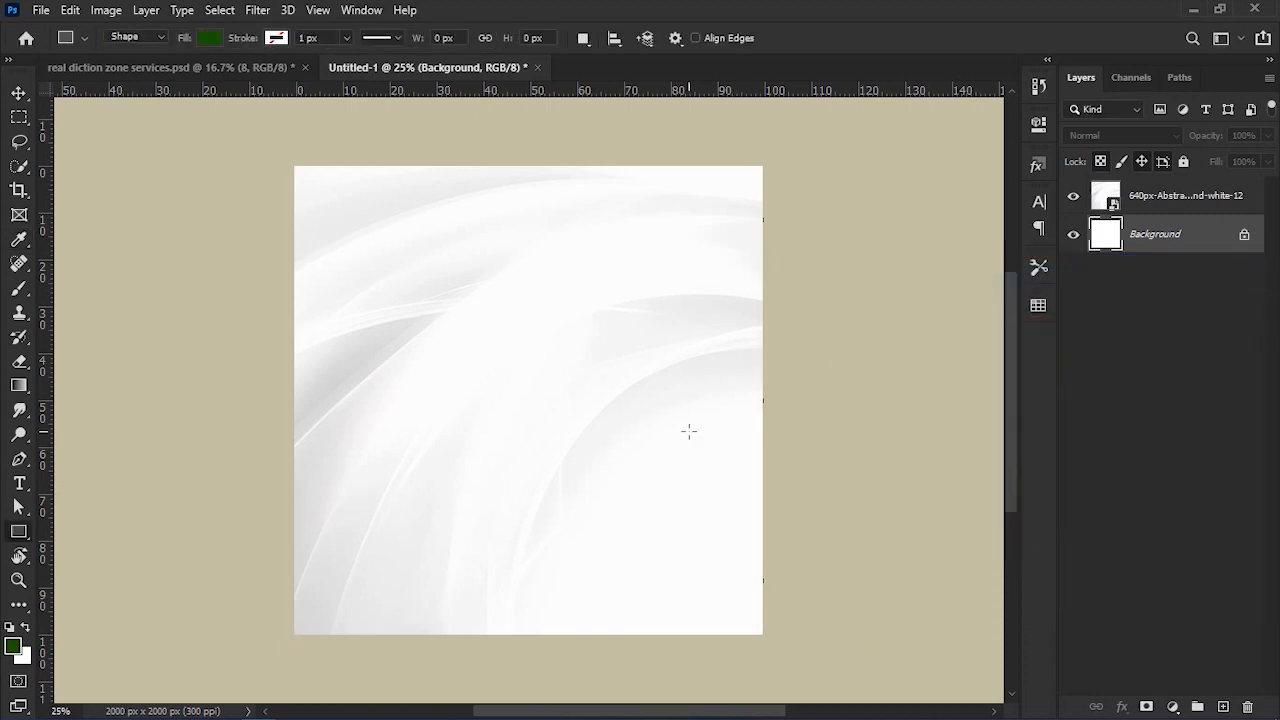
key(alt+BackSpace)
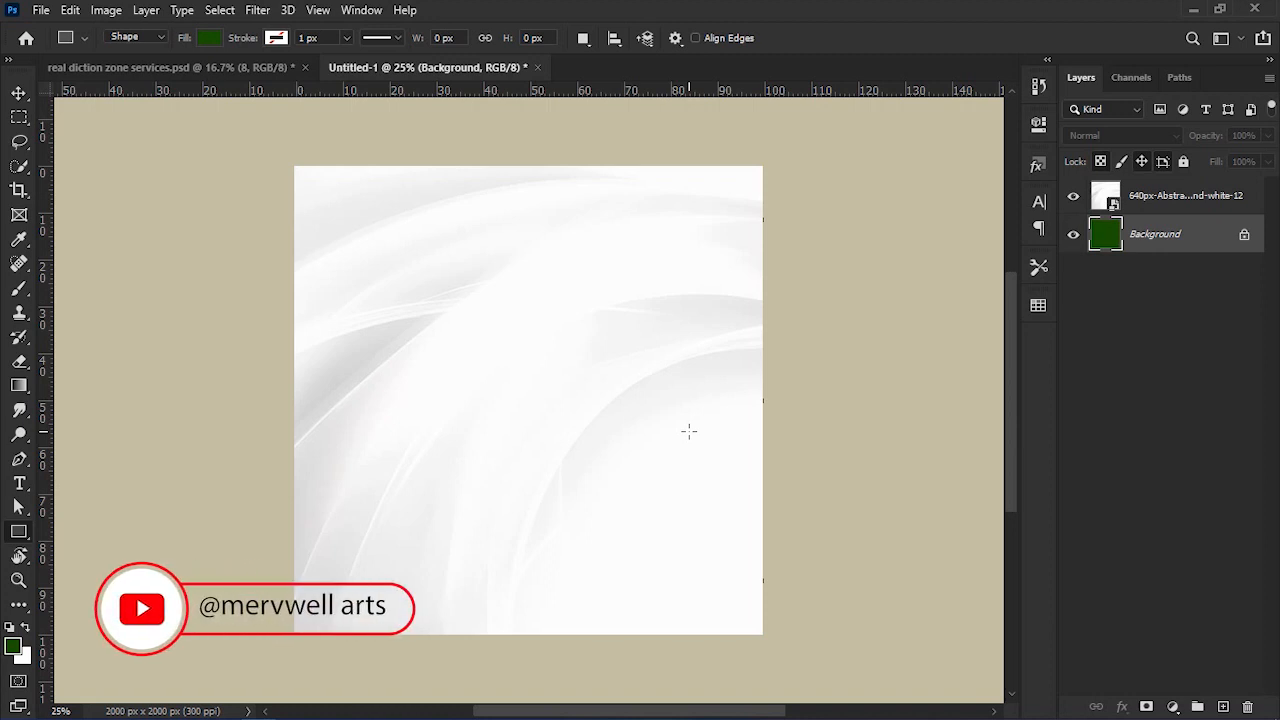
Shrink the abstract background image and align it to the canvas's upper-left corner, leaving green bands along the right and bottom edges.
key(v)
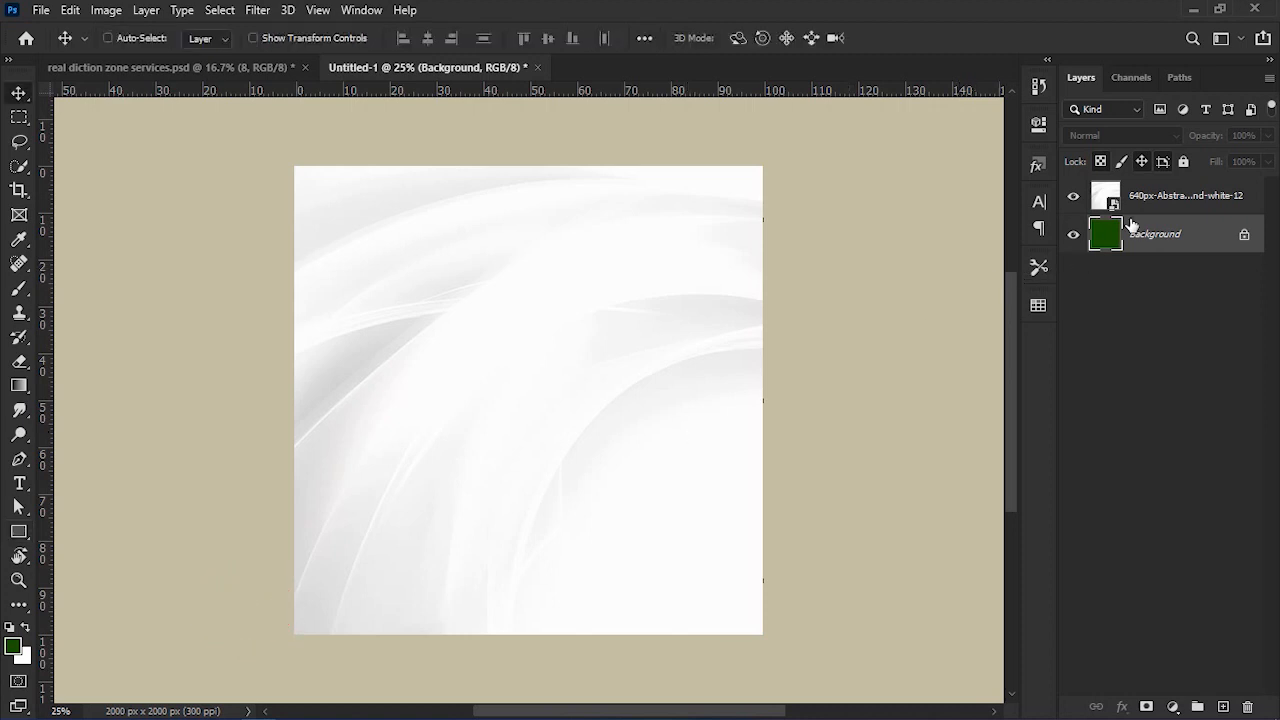
click(1167, 214)
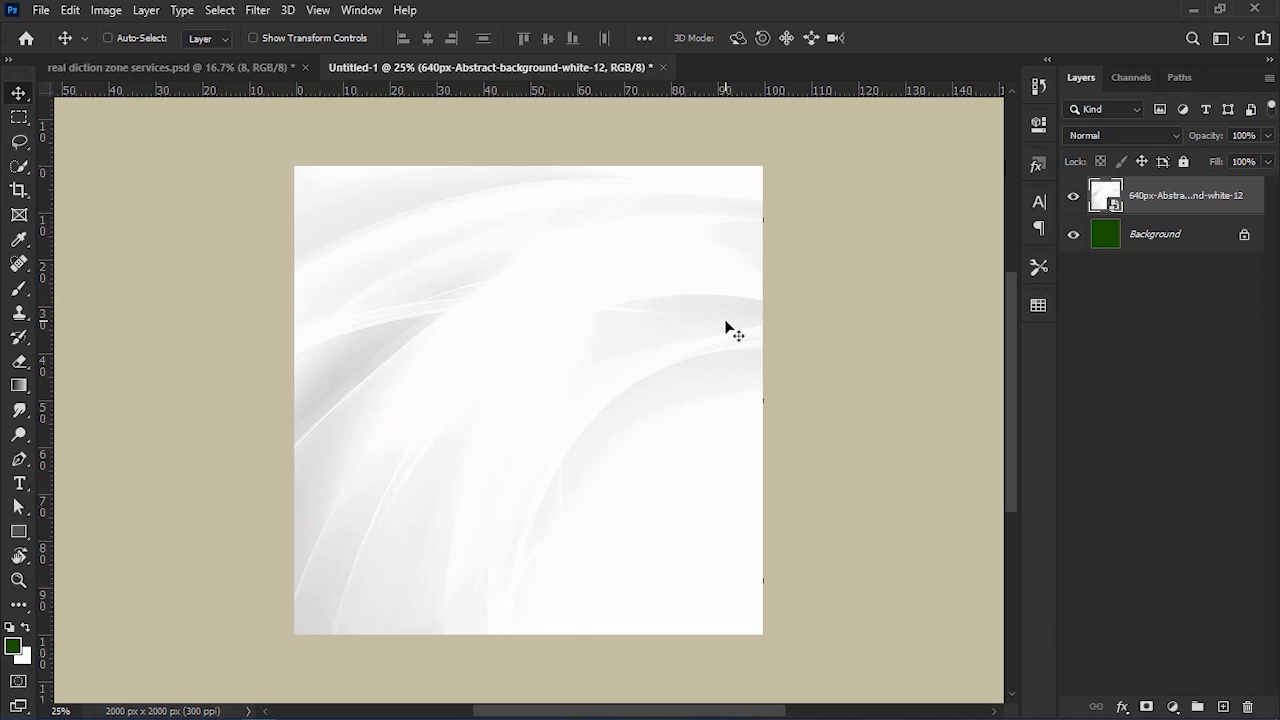
key(ctrl+minus)
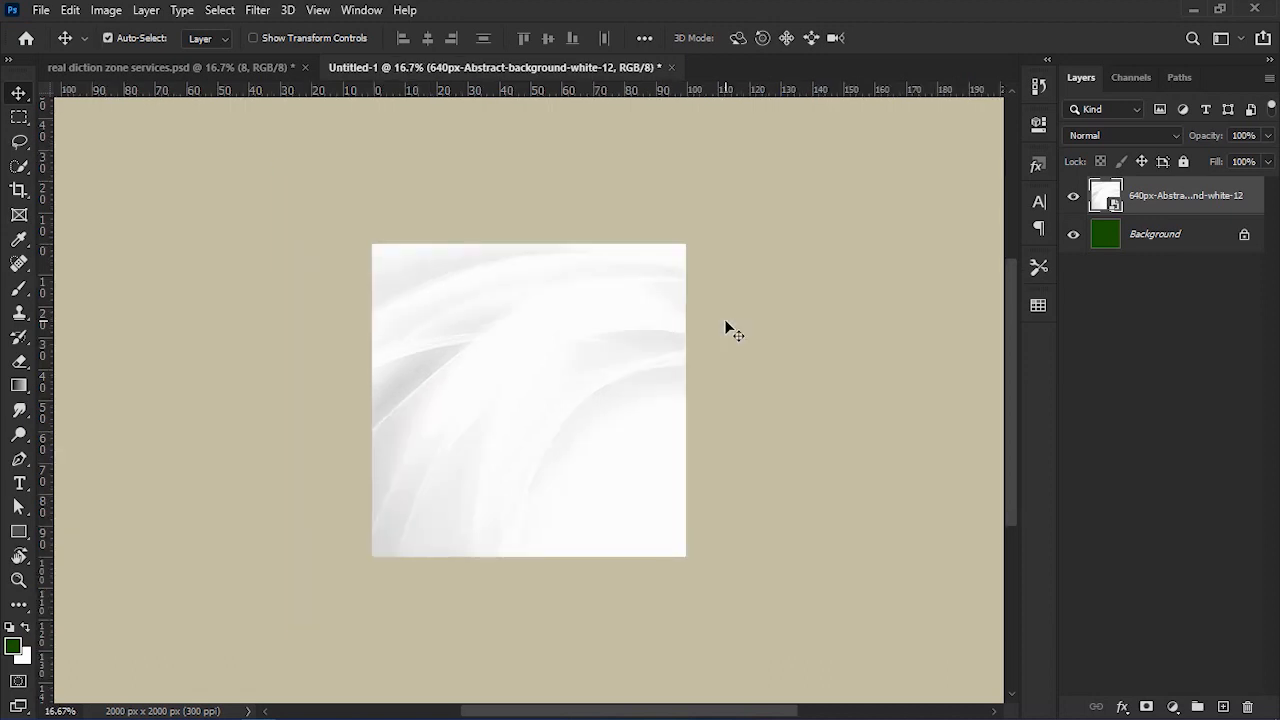
key(ctrl+t)
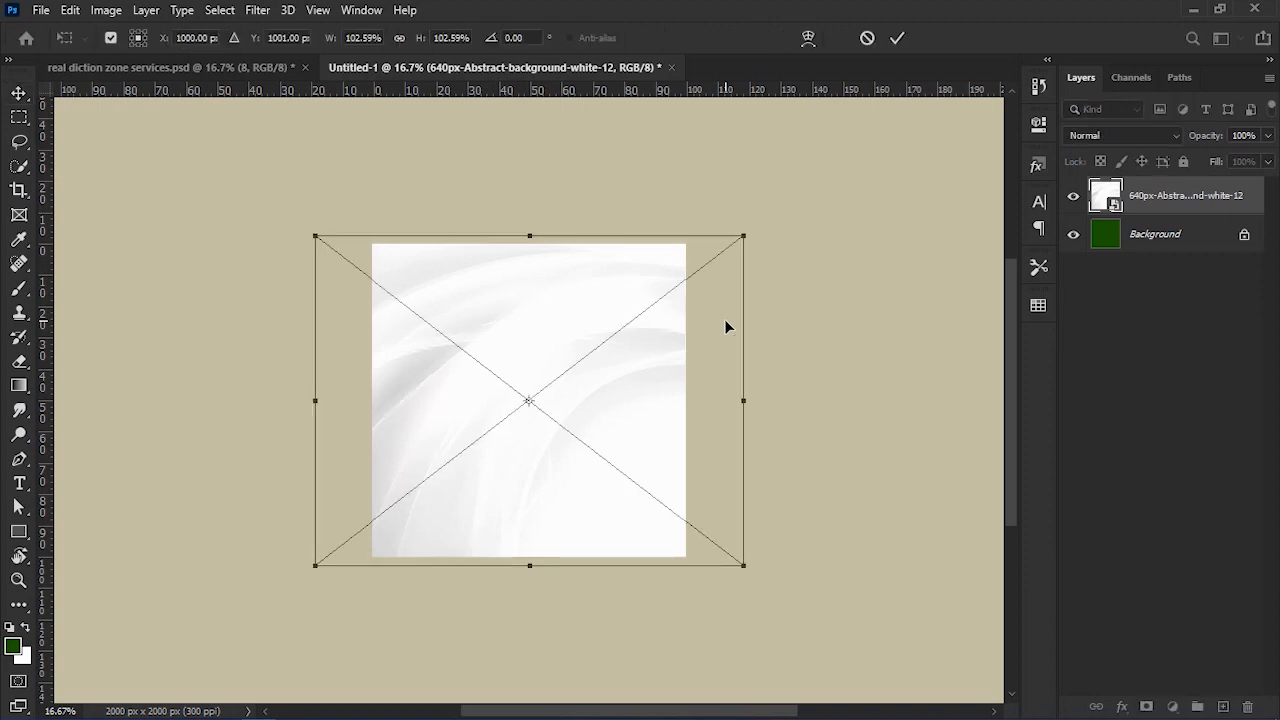
drag(743, 235, 686, 277)
drag(643, 358, 589, 331)
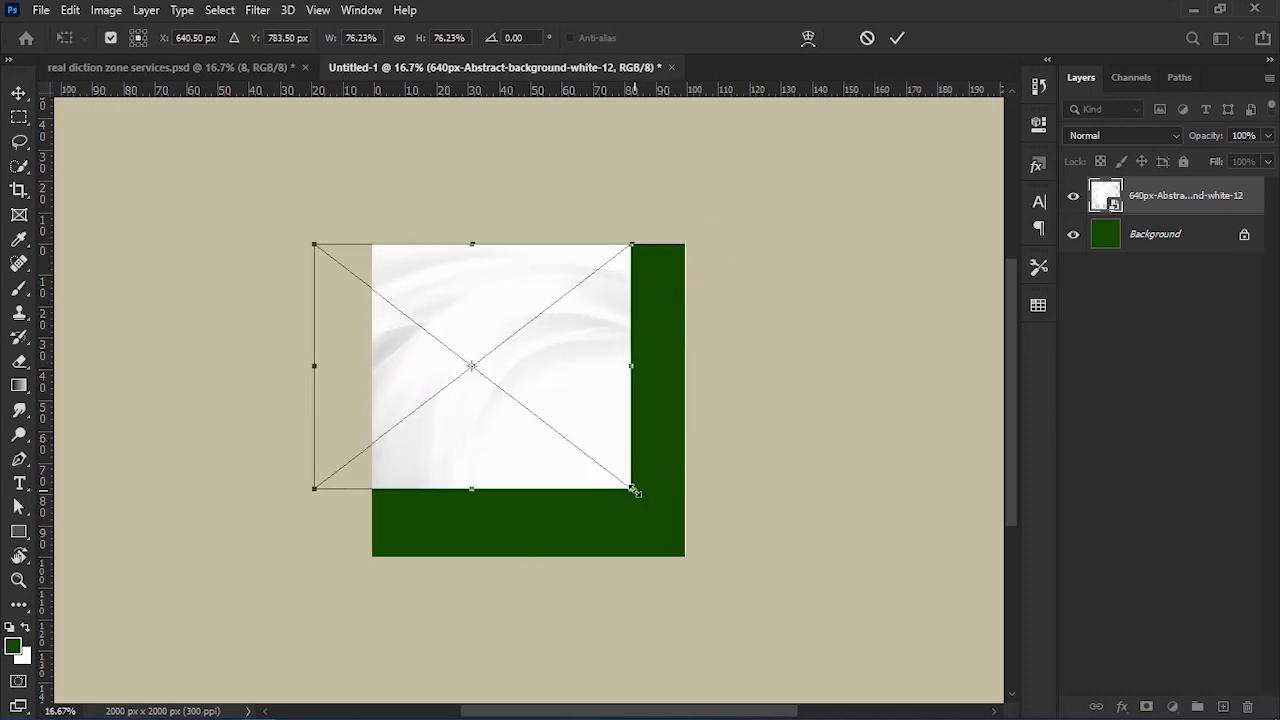
drag(617, 457, 591, 457)
key(Return)
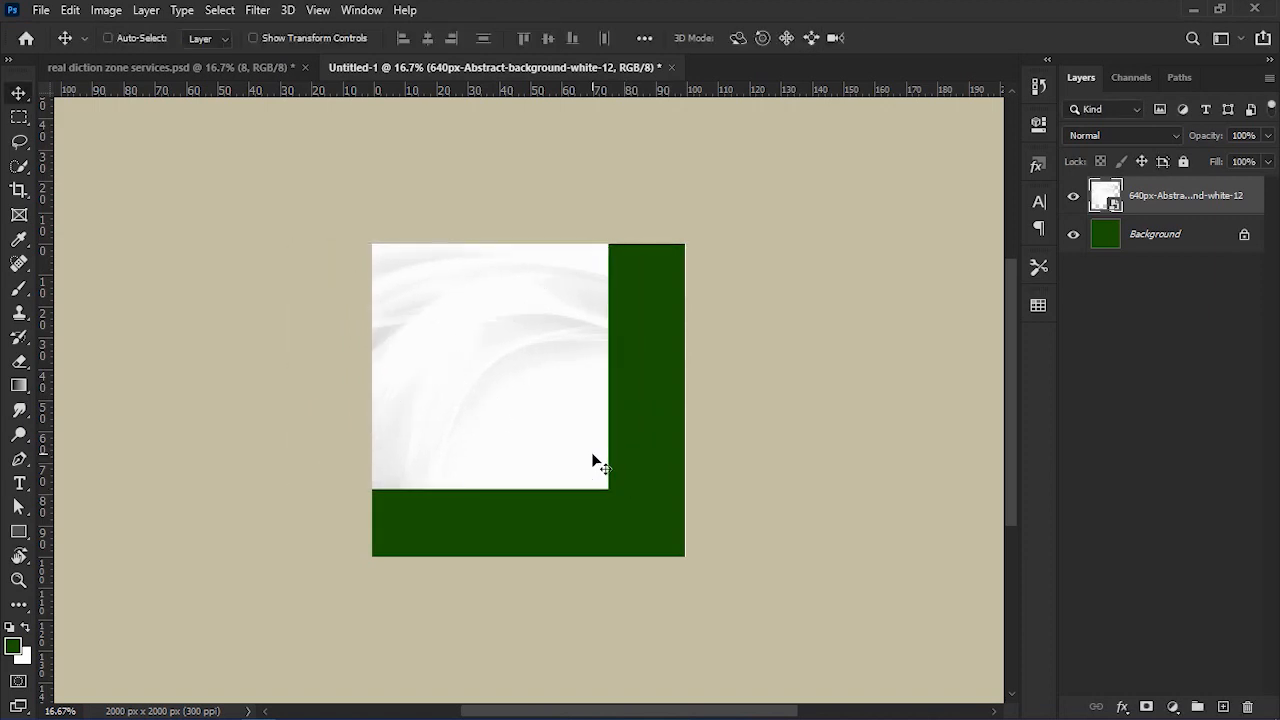
key(ctrl+0)
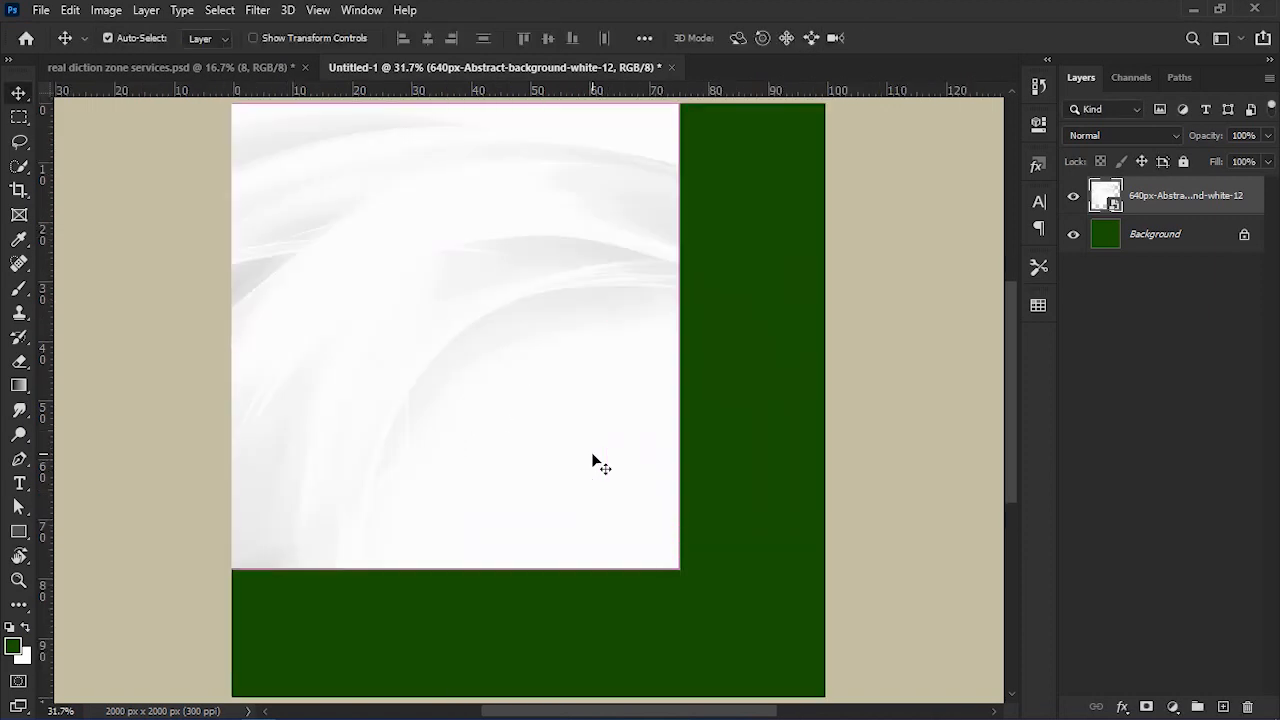
key(ctrl+minus)
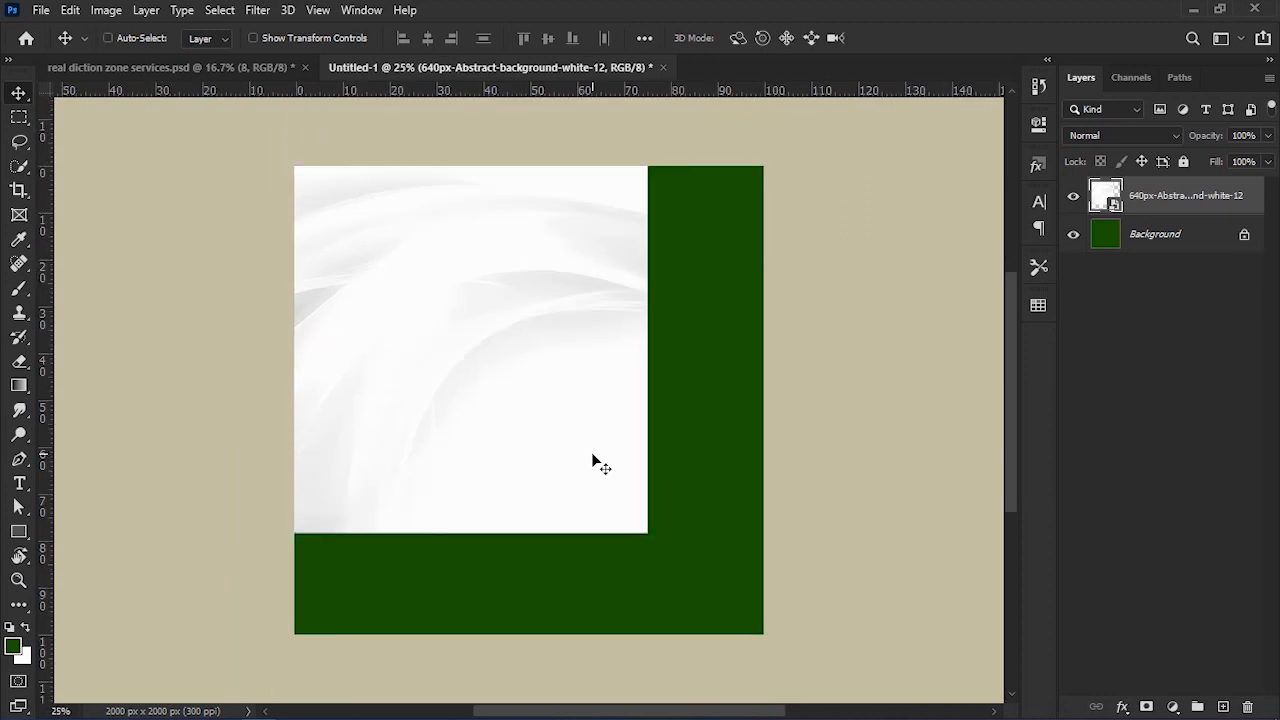
key(ctrl+plus)
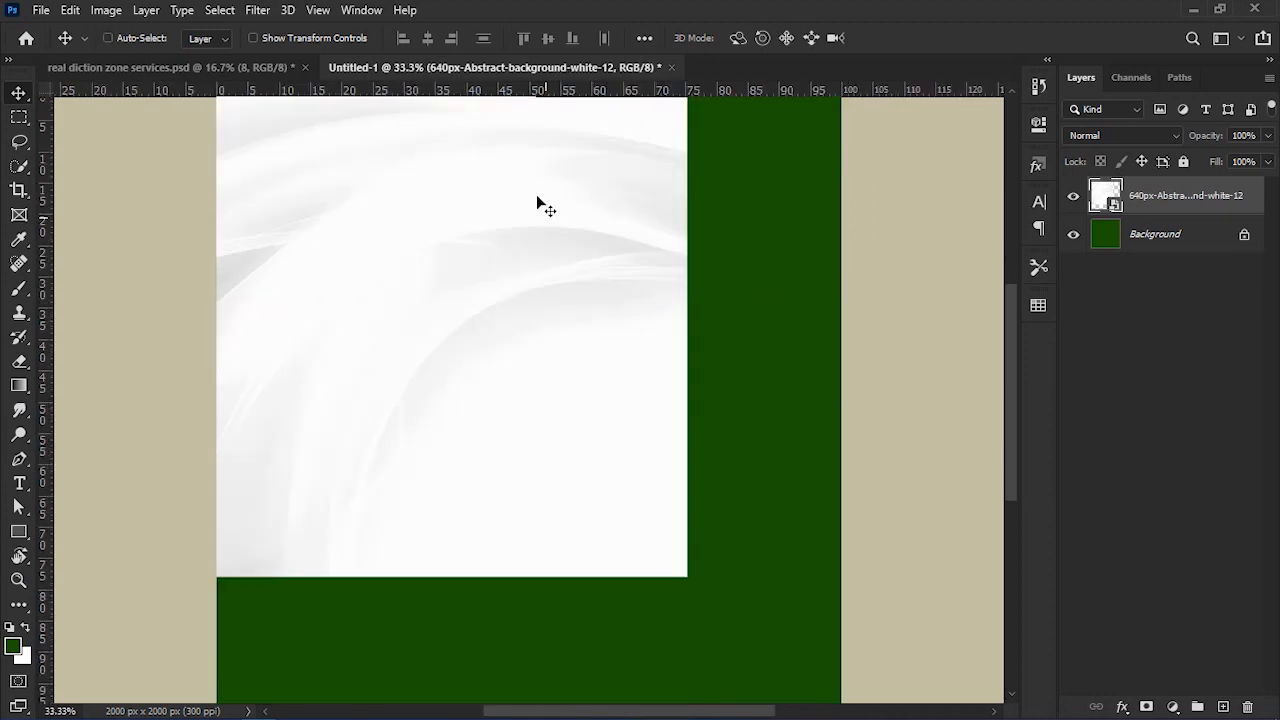
Copy the couple's photo layer from real diction zone services.psd into Untitled-1 and position it in the canvas's lower right.
click(228, 72)
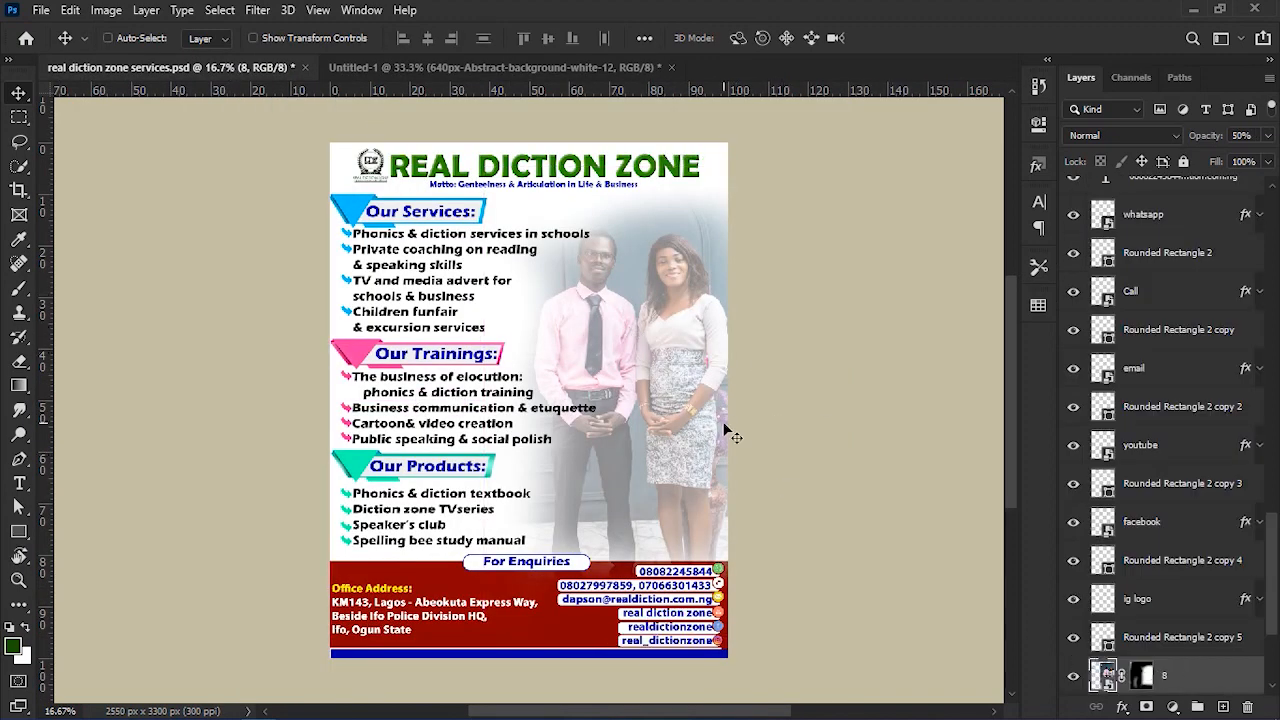
drag(603, 338, 594, 406)
key(ctrl+minus)
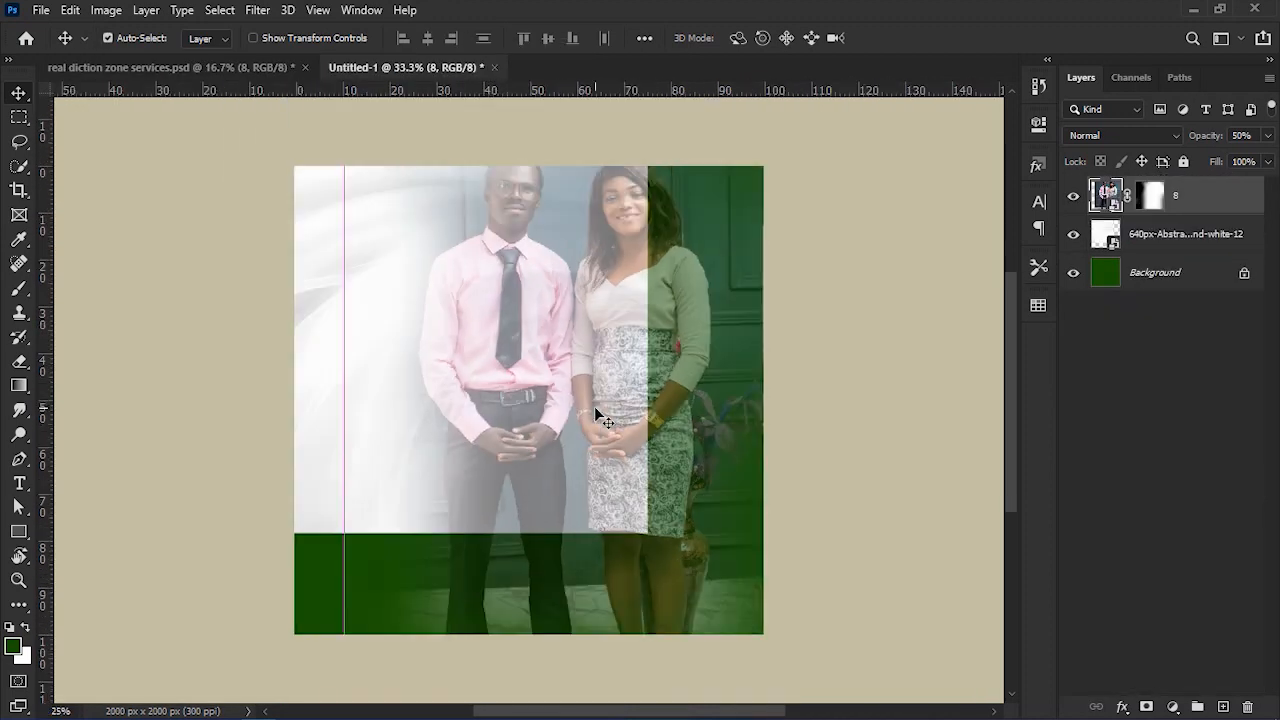
key(ctrl+minus)
drag(599, 424, 643, 464)
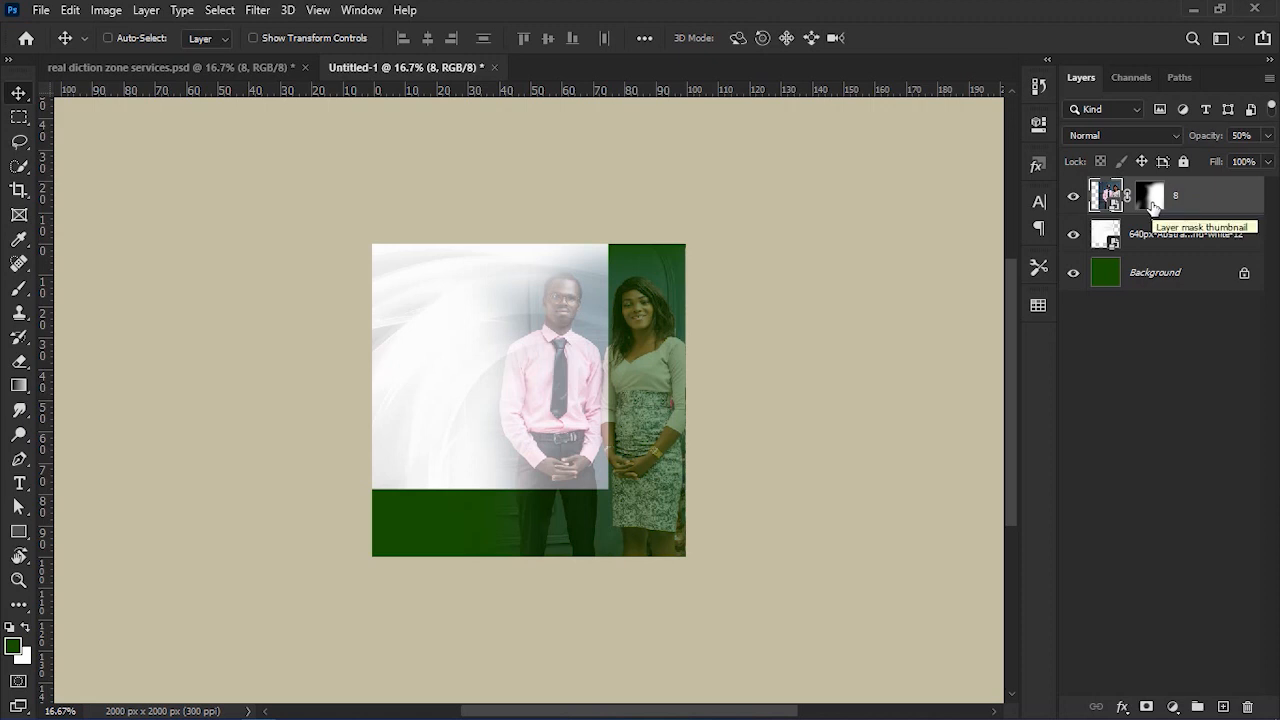
Delete the layer mask from the couple's photo and set the layer's opacity to 95%.
click(1152, 205)
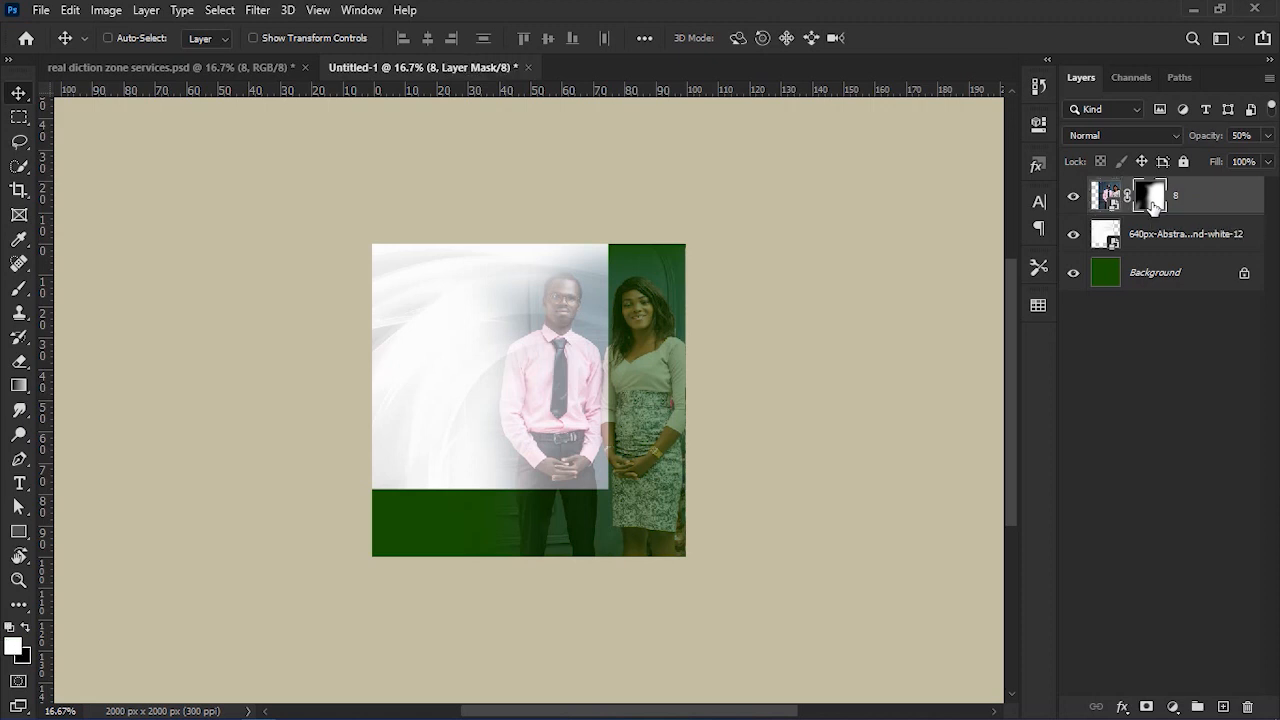
key(Delete)
key(ctrl+z)
right_click(1154, 206)
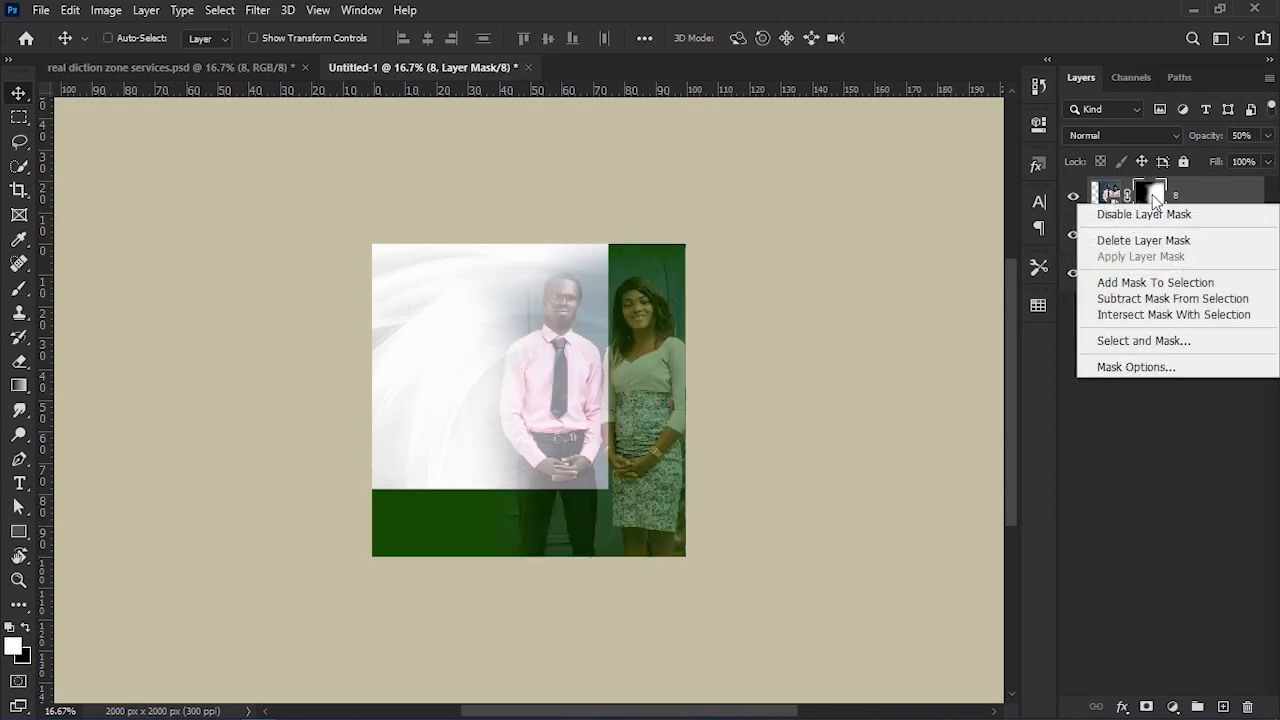
click(1143, 240)
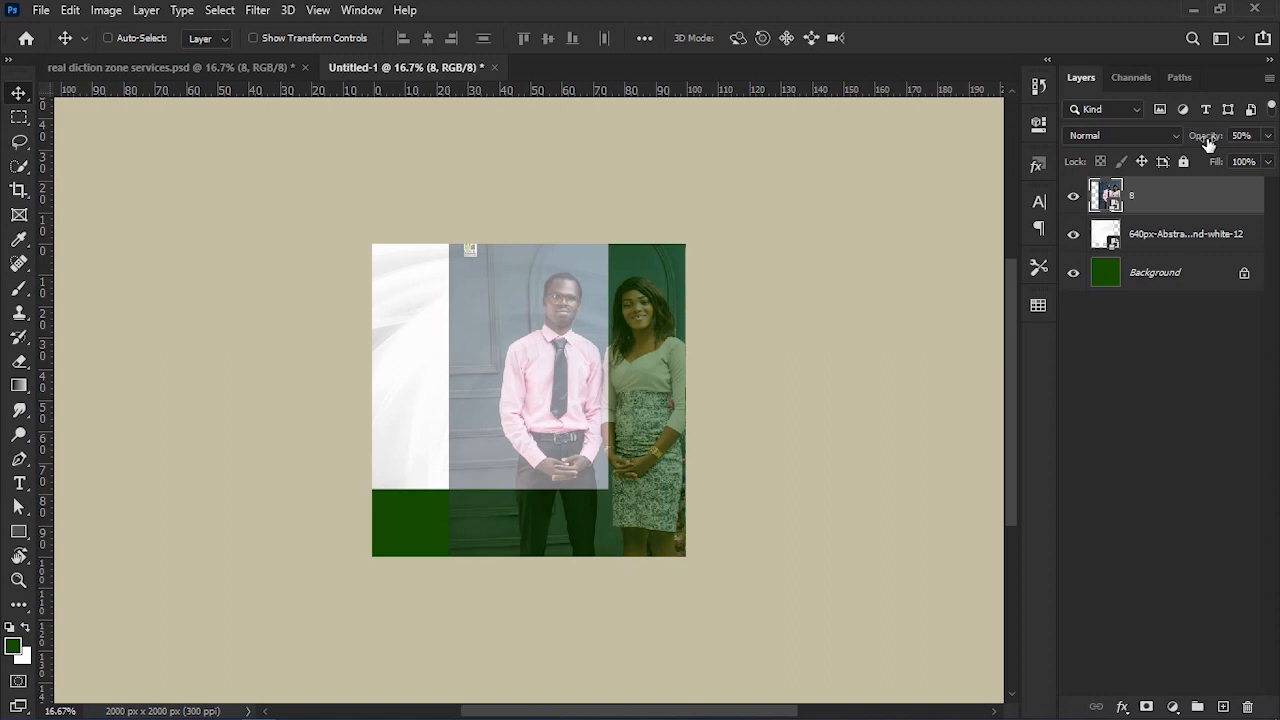
drag(1208, 145, 1250, 137)
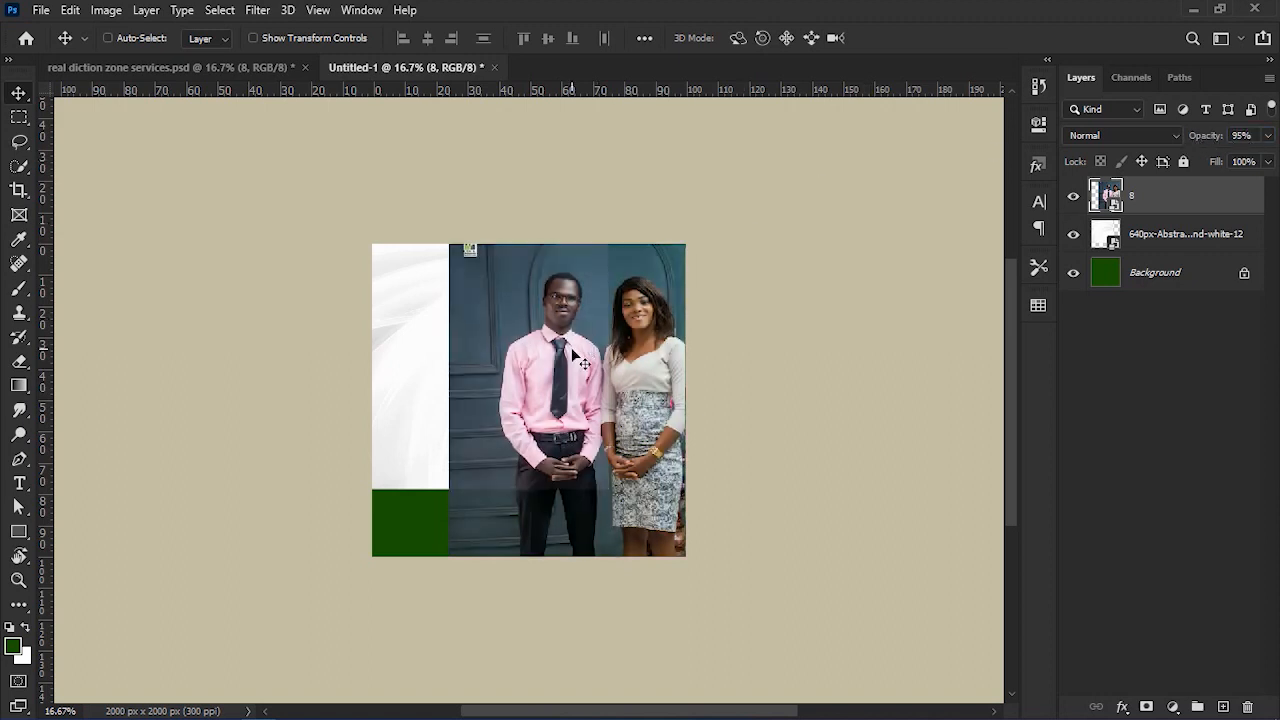
Quick-select the blue door backdrop beside and above the couple, using a selection brush size of 50.
key(ctrl+plus)
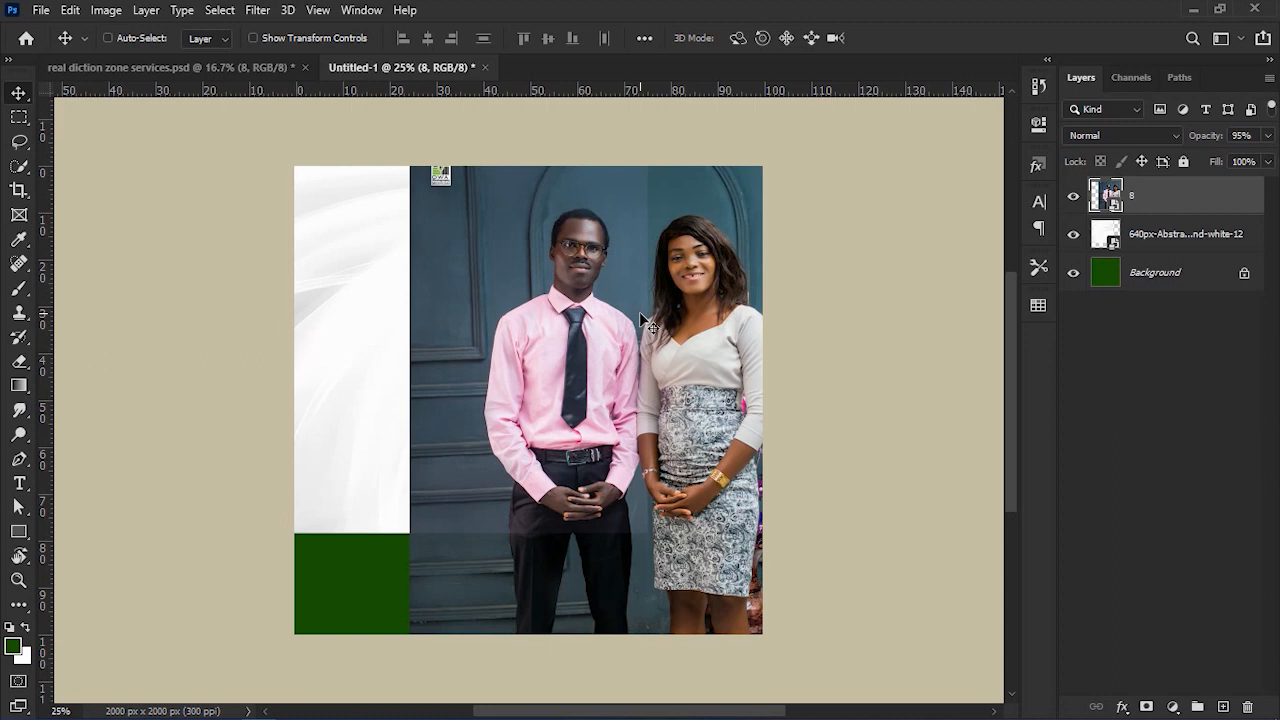
click(20, 167)
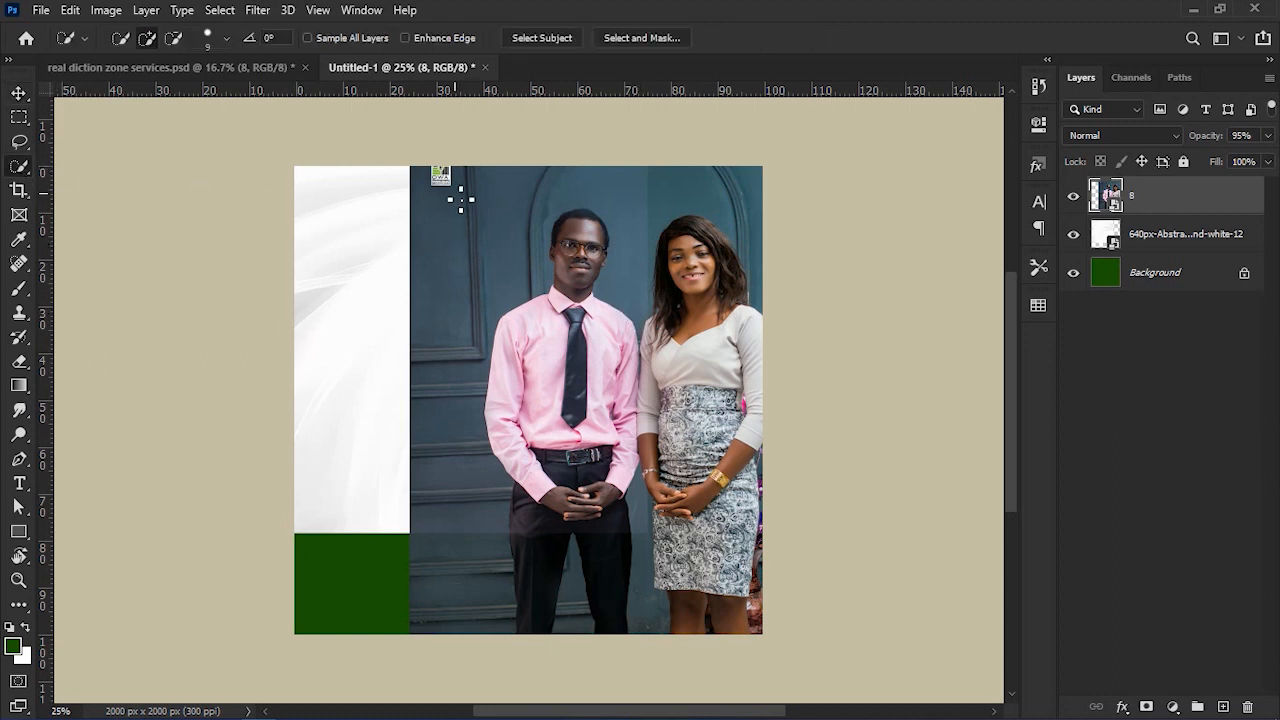
key(bracketright)
key(bracketright)
key(bracketright)
key(bracketright)
key(bracketright)
key(bracketright)
key(bracketright)
key(bracketright)
key(bracketright)
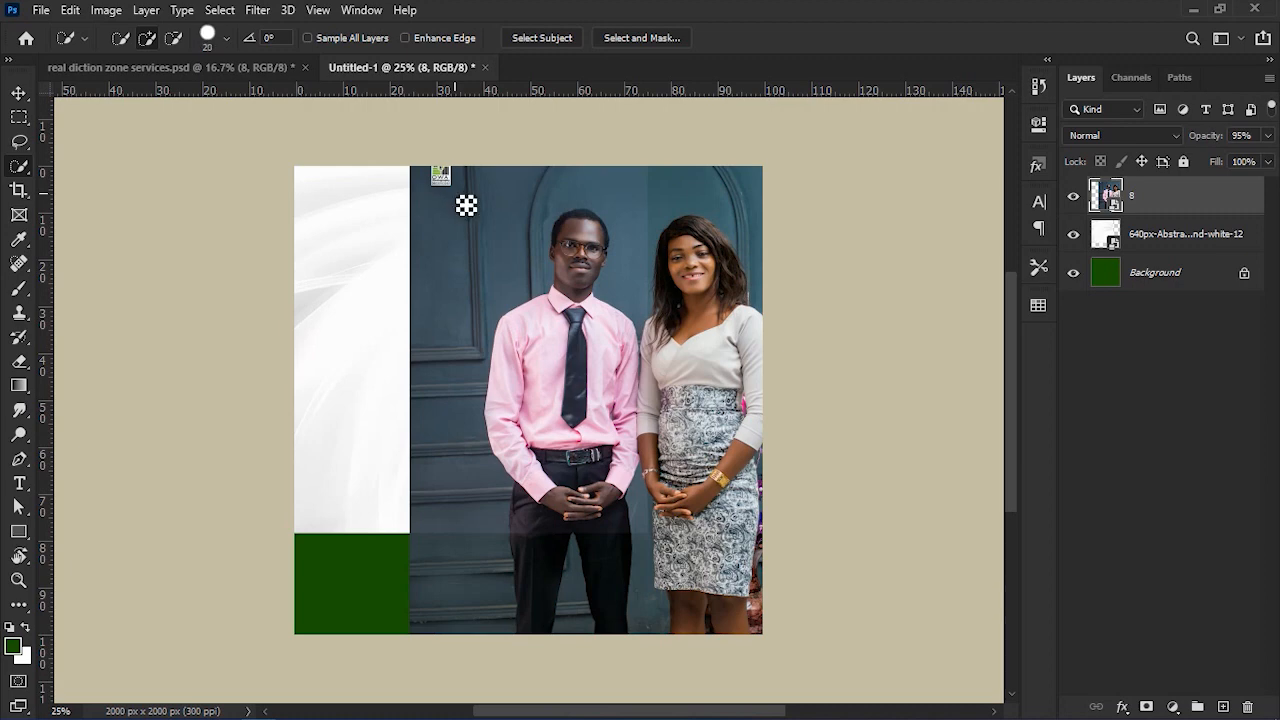
mouse_move(462, 201)
mouse_down()
mouse_move(431, 177)
mouse_move(480, 257)
mouse_move(461, 390)
mouse_up()
mouse_move(446, 434)
mouse_down()
mouse_move(449, 409)
mouse_move(448, 530)
mouse_move(466, 620)
mouse_up()
mouse_move(577, 188)
mouse_down()
mouse_move(610, 189)
mouse_move(655, 229)
mouse_move(762, 221)
mouse_move(768, 268)
mouse_up()
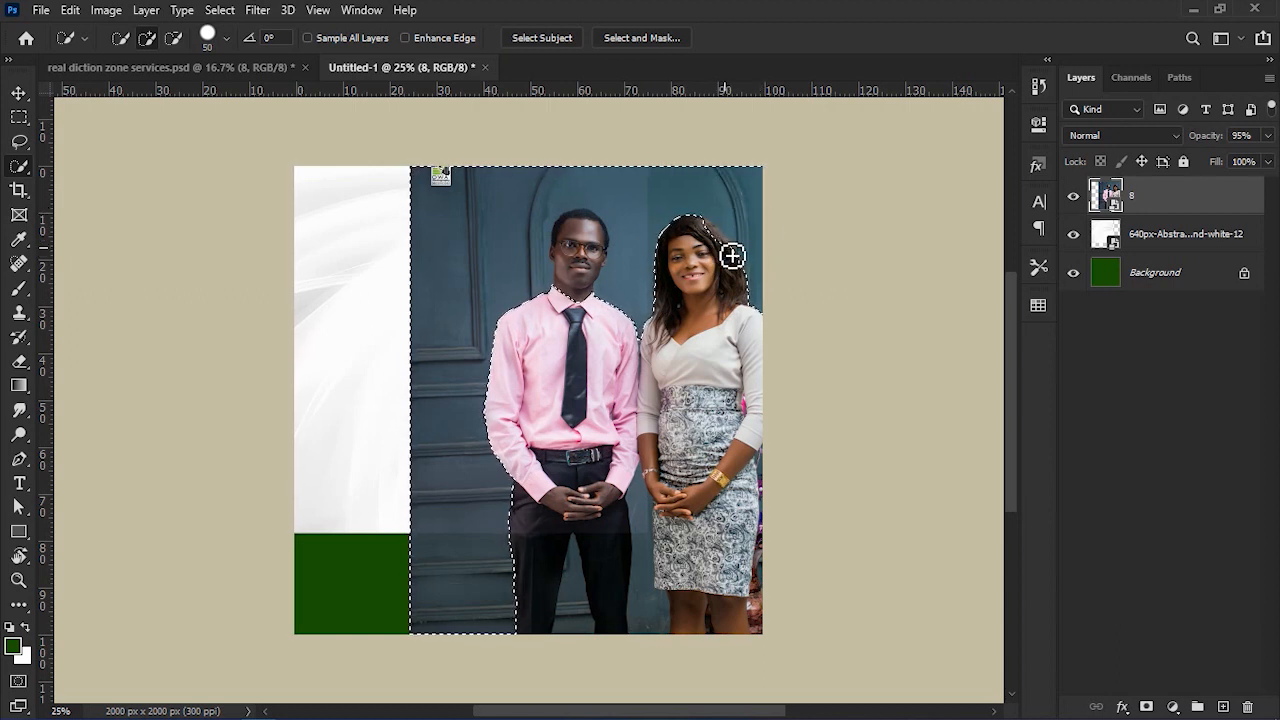
Subtract the man's head from the selection and add the backdrop between the man's and woman's legs.
key(alt)
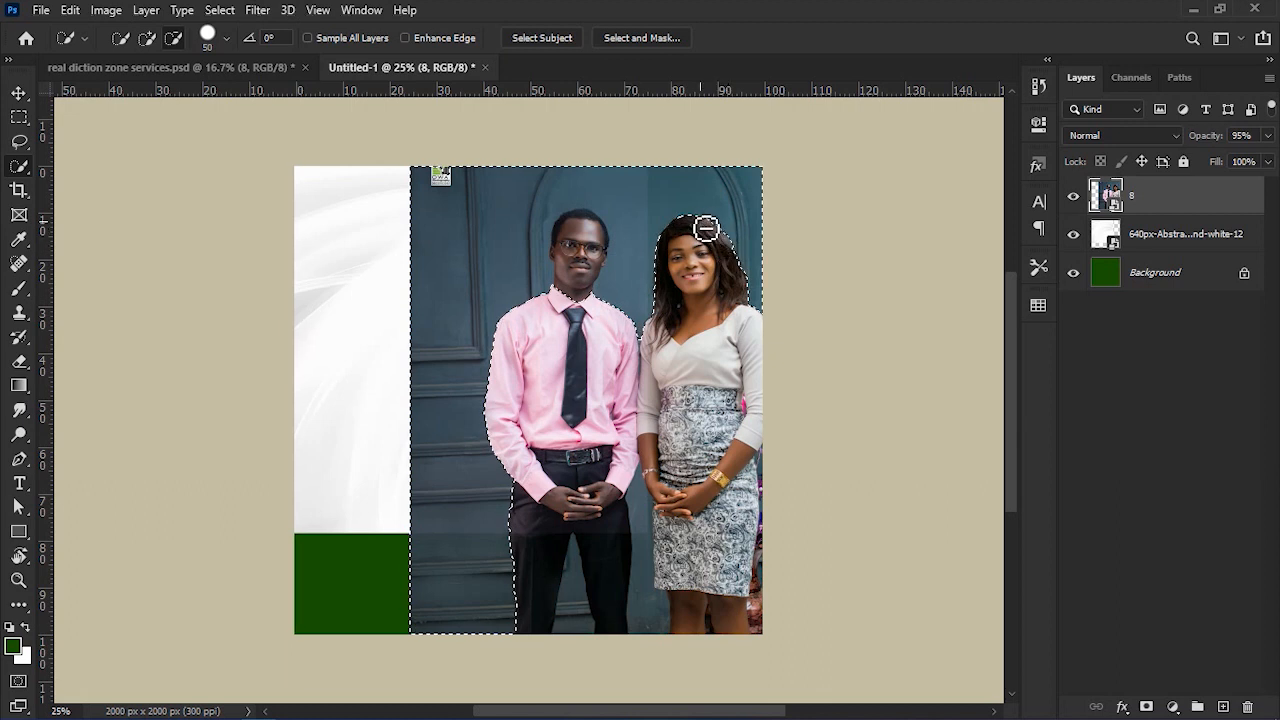
drag(570, 300, 574, 273)
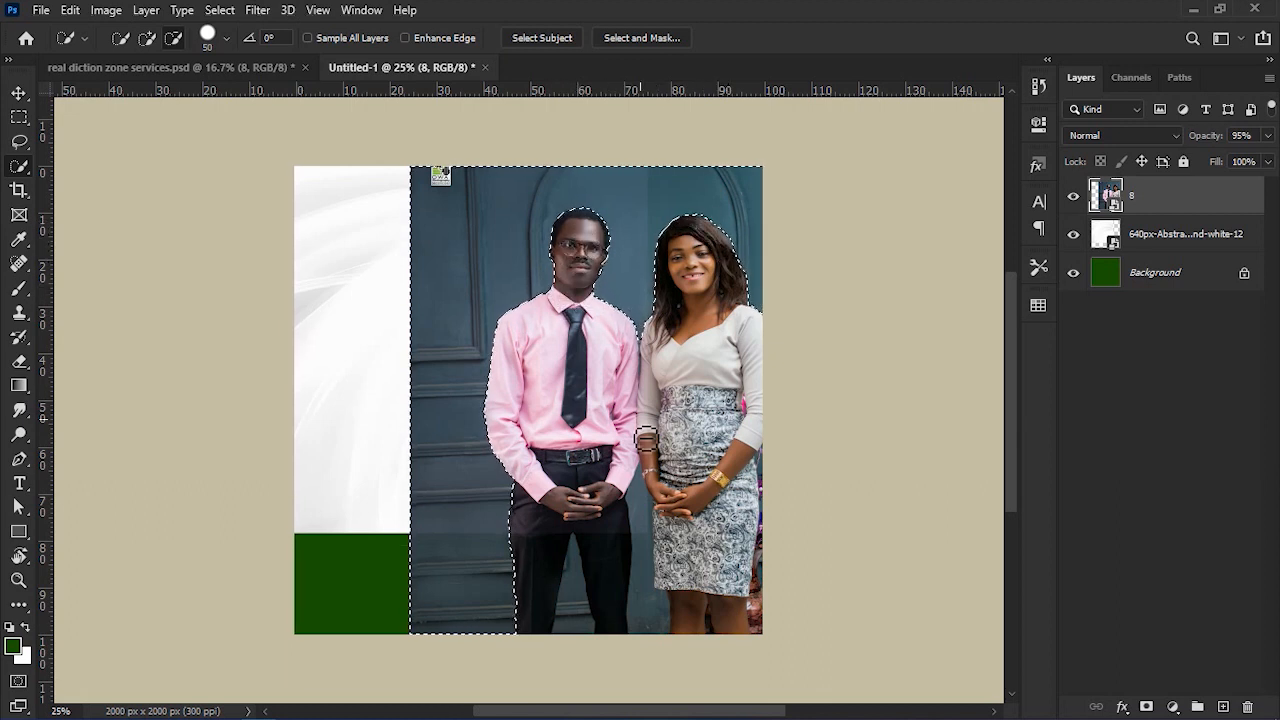
mouse_move(646, 500)
mouse_down()
mouse_move(649, 568)
mouse_move(579, 559)
mouse_move(579, 615)
mouse_up()
key(ctrl+z)
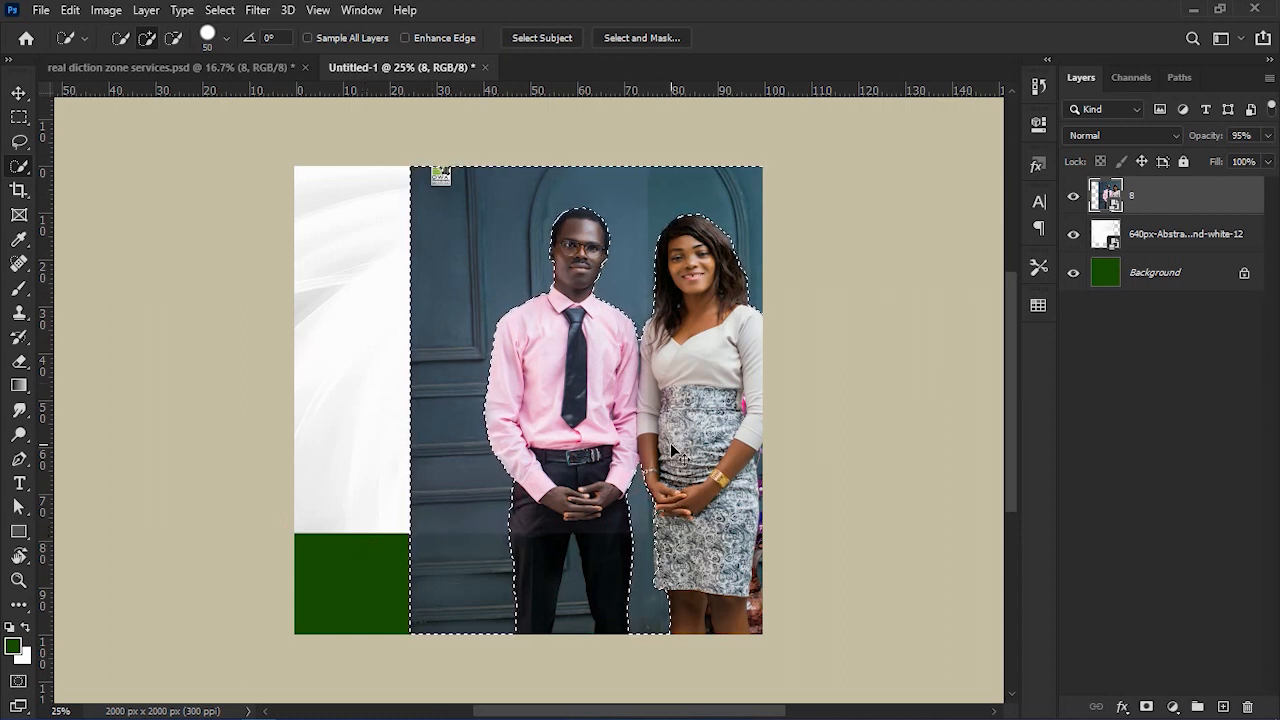
Invert the selection, extract the couple to a new layer with Select and Mask, and delete the original photo layer 8.
key(ctrl+shift+i)
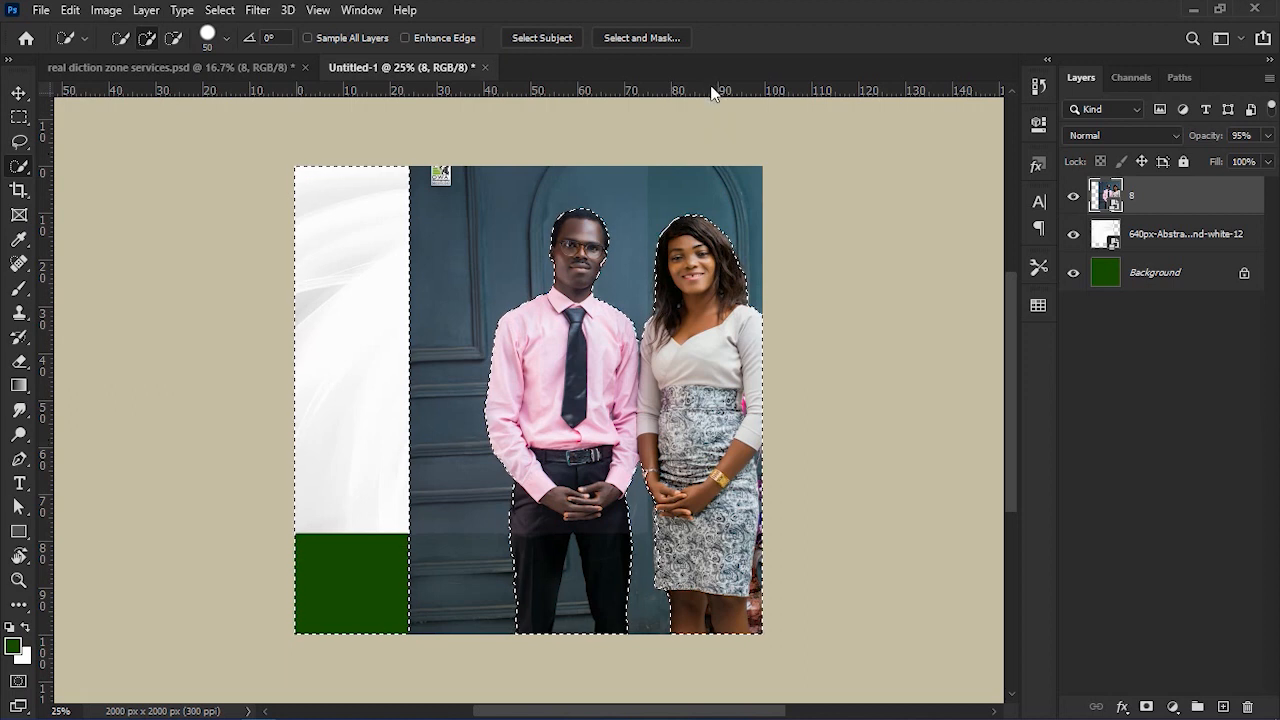
click(648, 42)
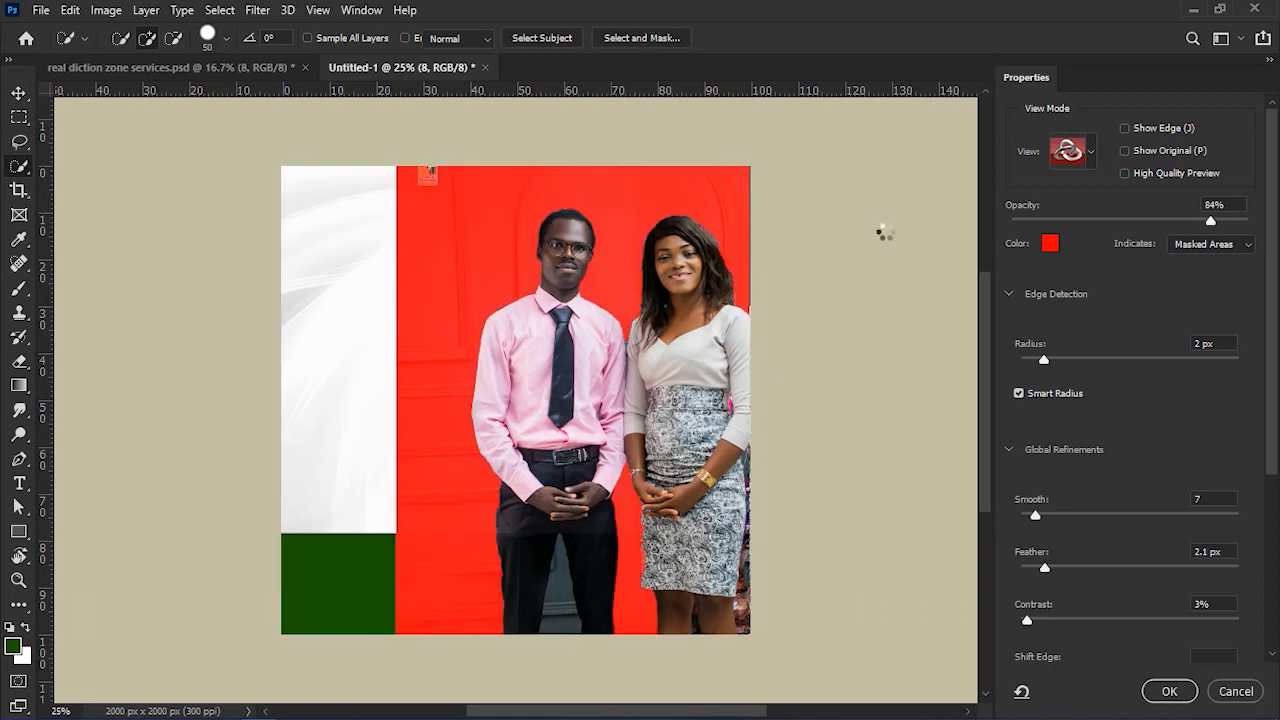
click(1168, 692)
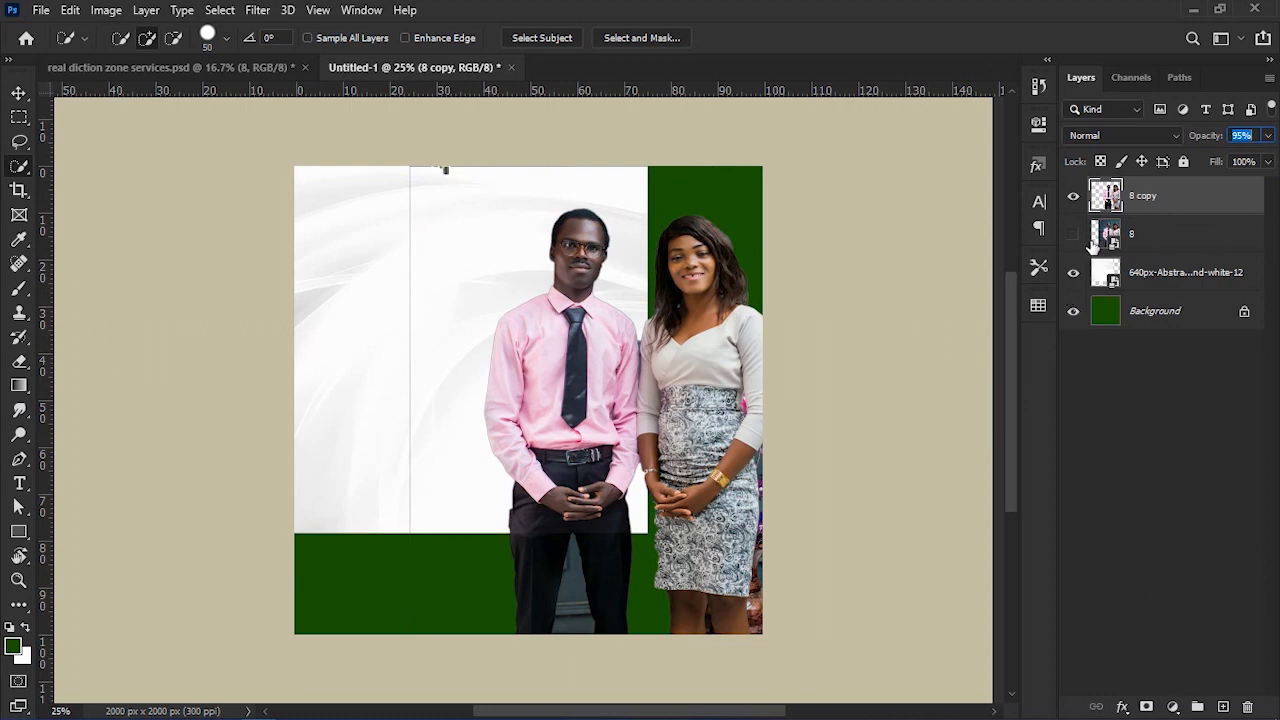
click(1157, 246)
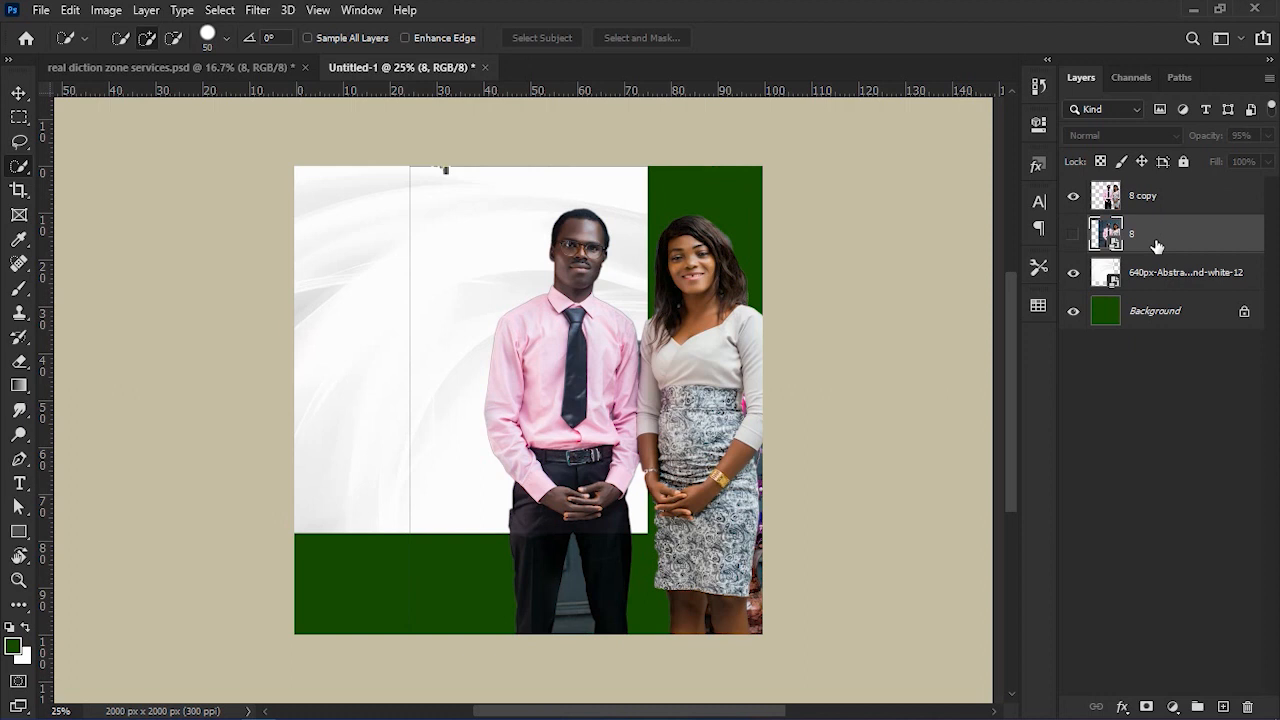
key(Delete)
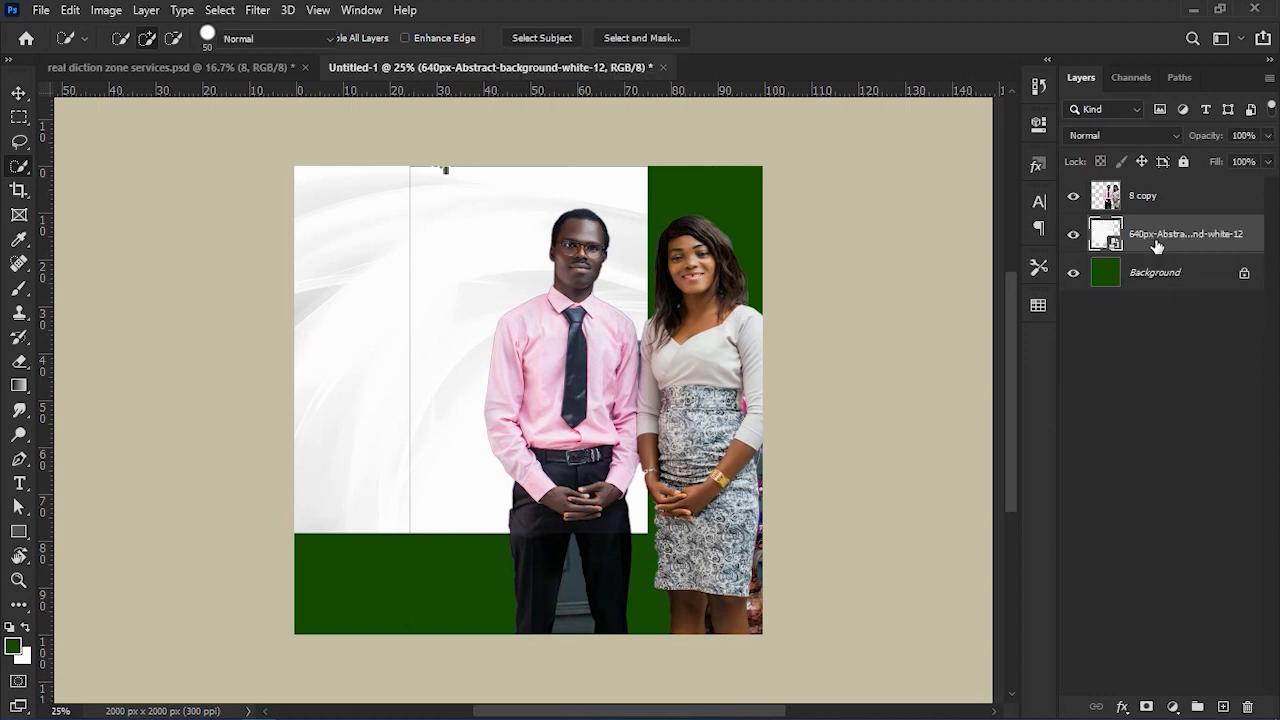
key(b)
key(alt+v)
key(Escape)
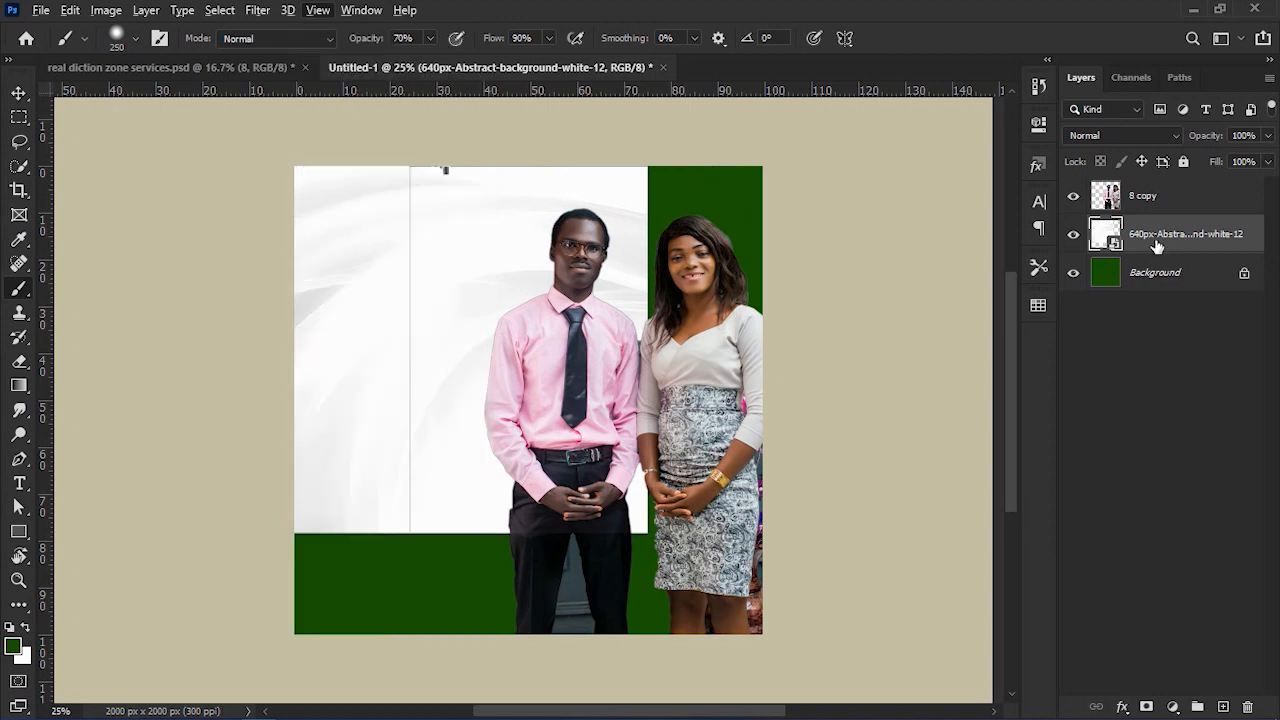
key(alt+v)
key(Escape)
Move the couple's cut-out layer down so the woman's lower legs fall below the canvas edge.
click(1171, 206)
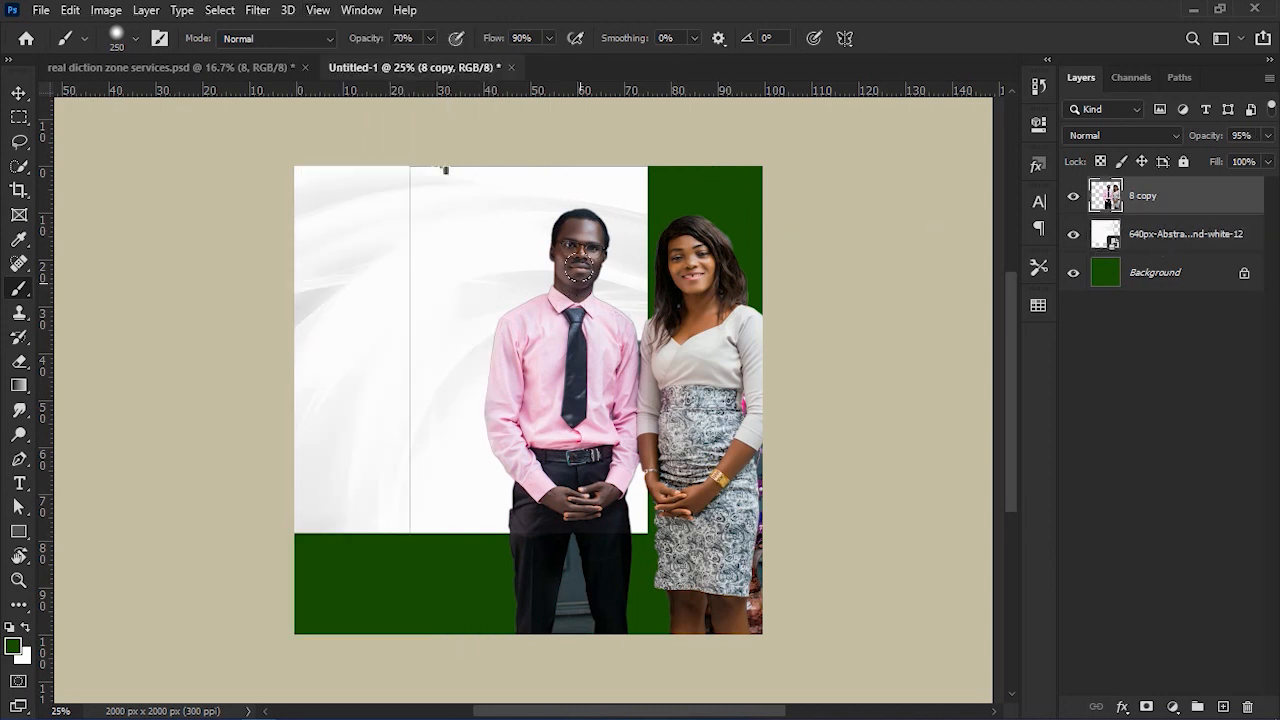
key(alt+v)
key(Escape)
click(608, 344)
key(w)
key(v)
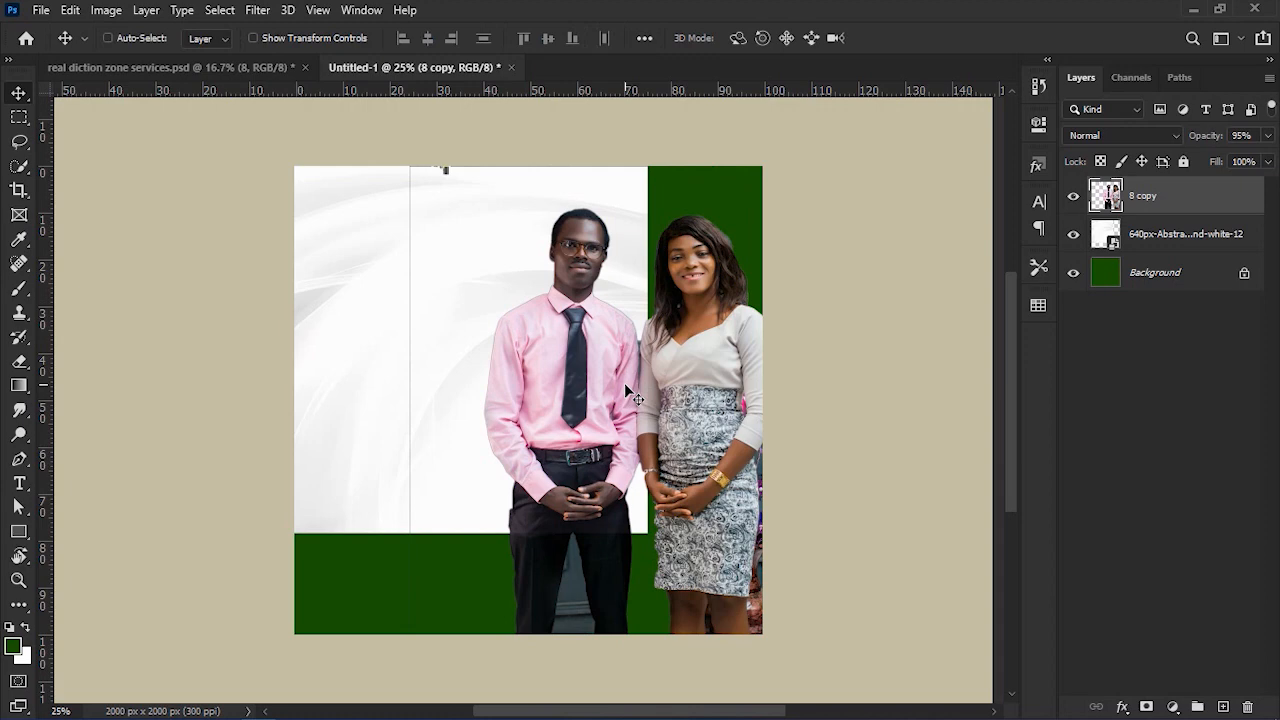
drag(600, 382, 606, 455)
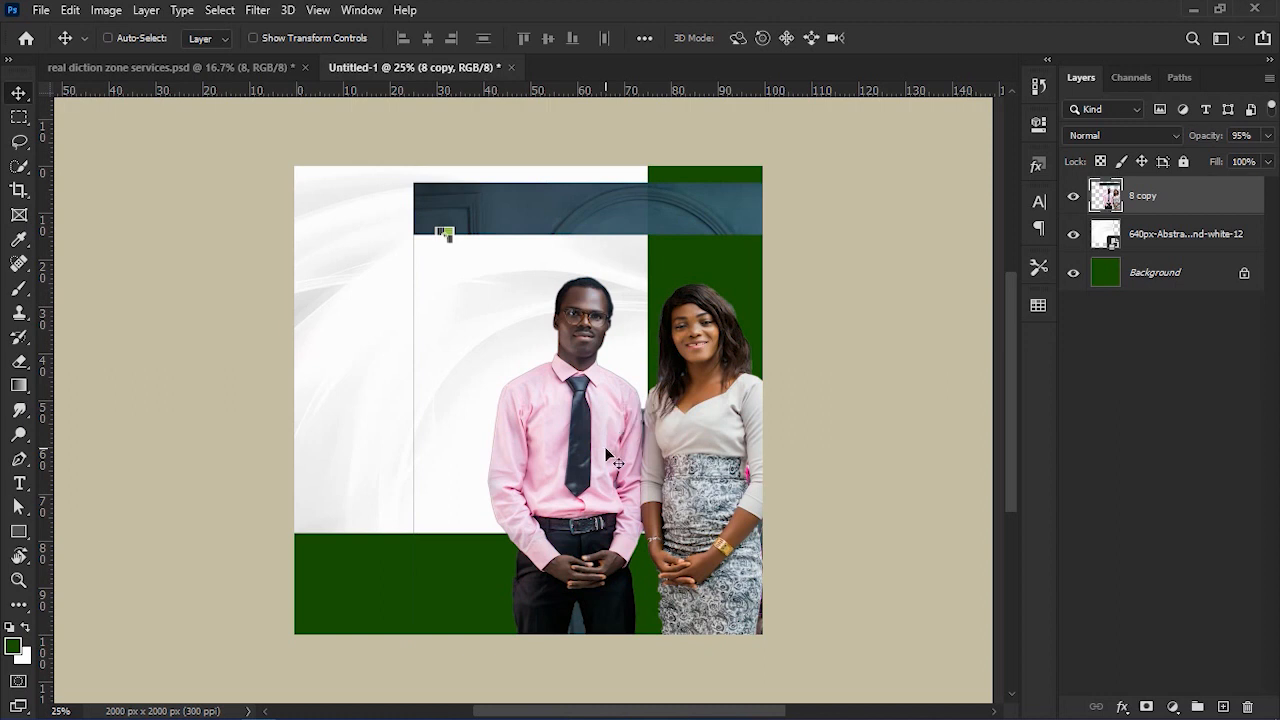
Erase the leftover backdrop strip above the couple and the thin vertical line beside them using rectangular selections.
click(19, 117)
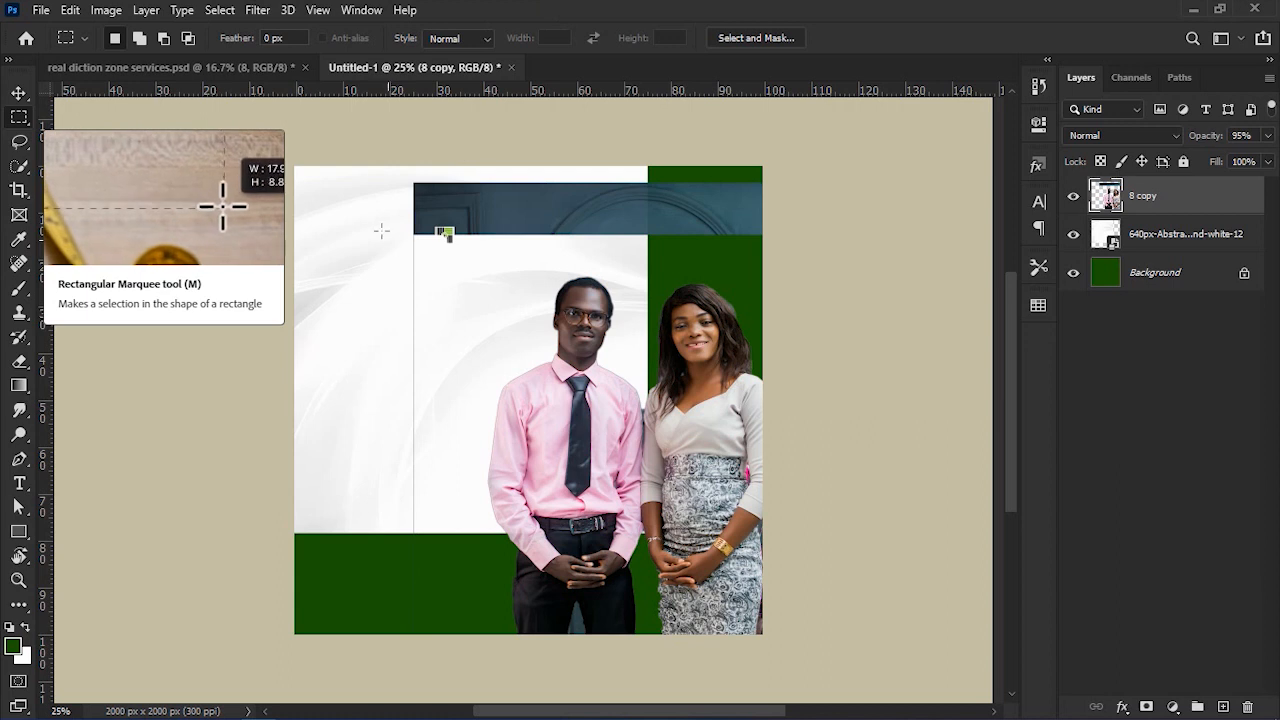
drag(387, 167, 857, 246)
key(Delete)
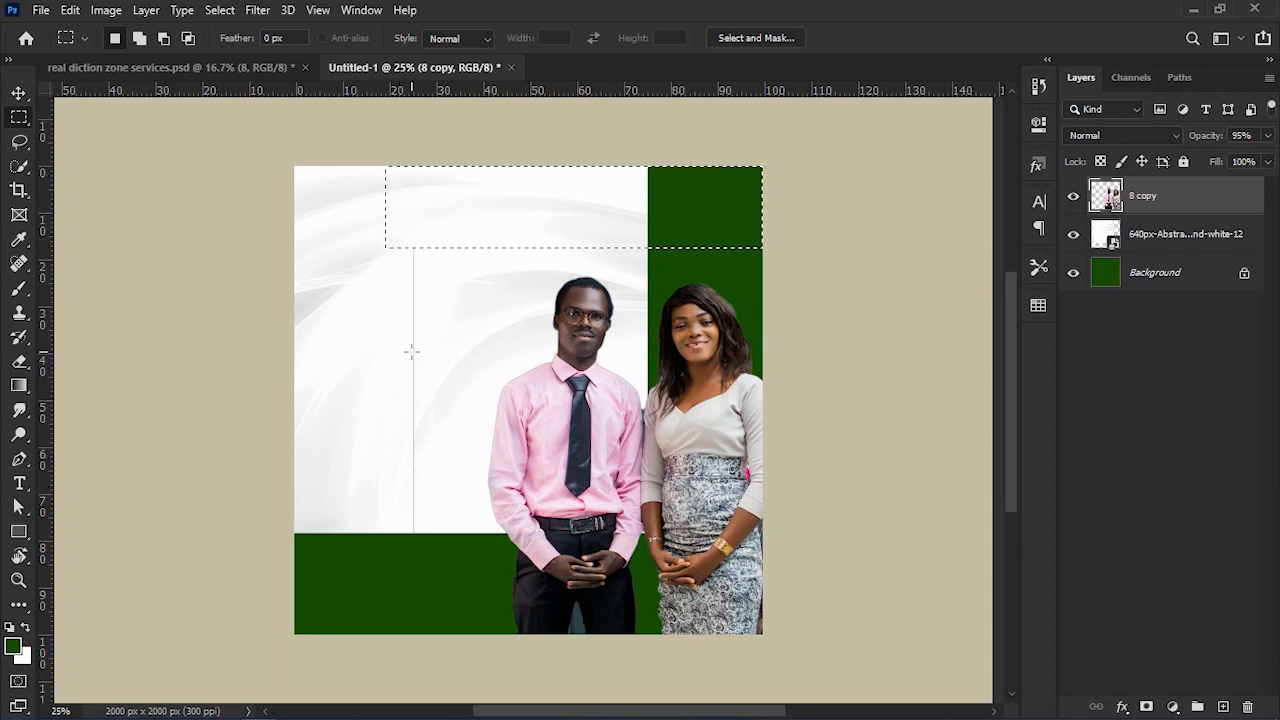
drag(375, 166, 446, 638)
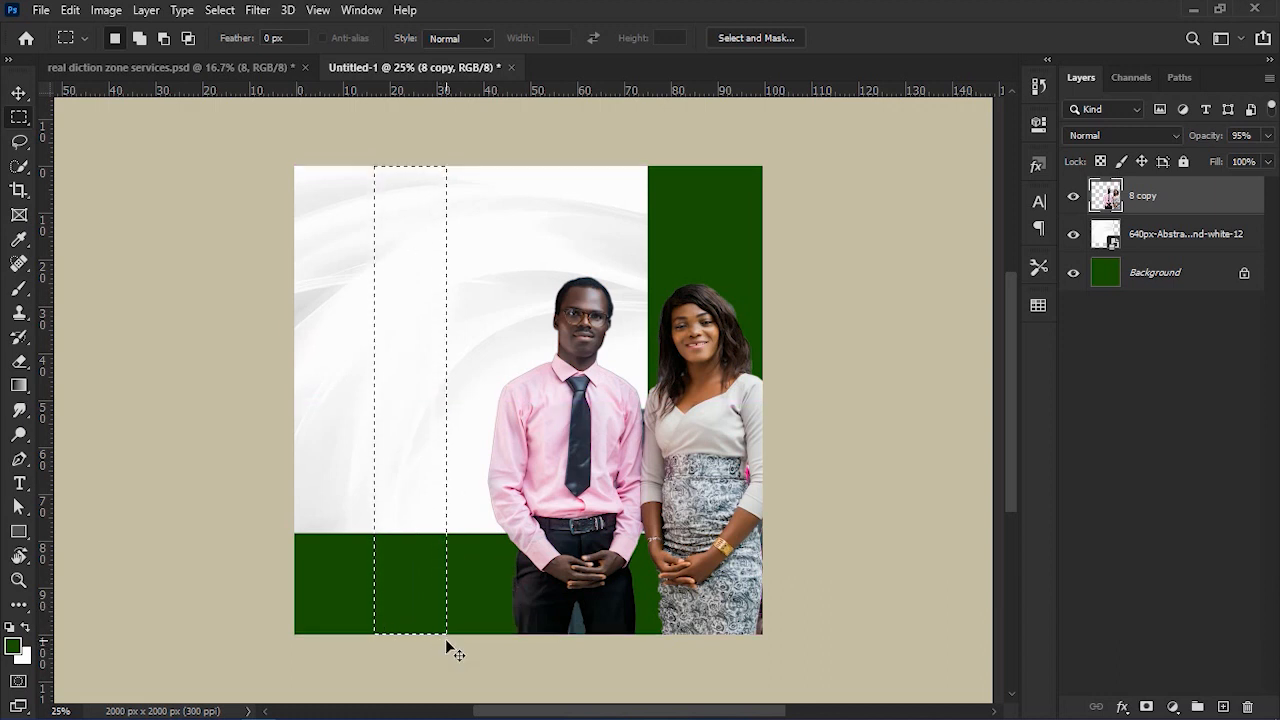
click(446, 640)
key(v)
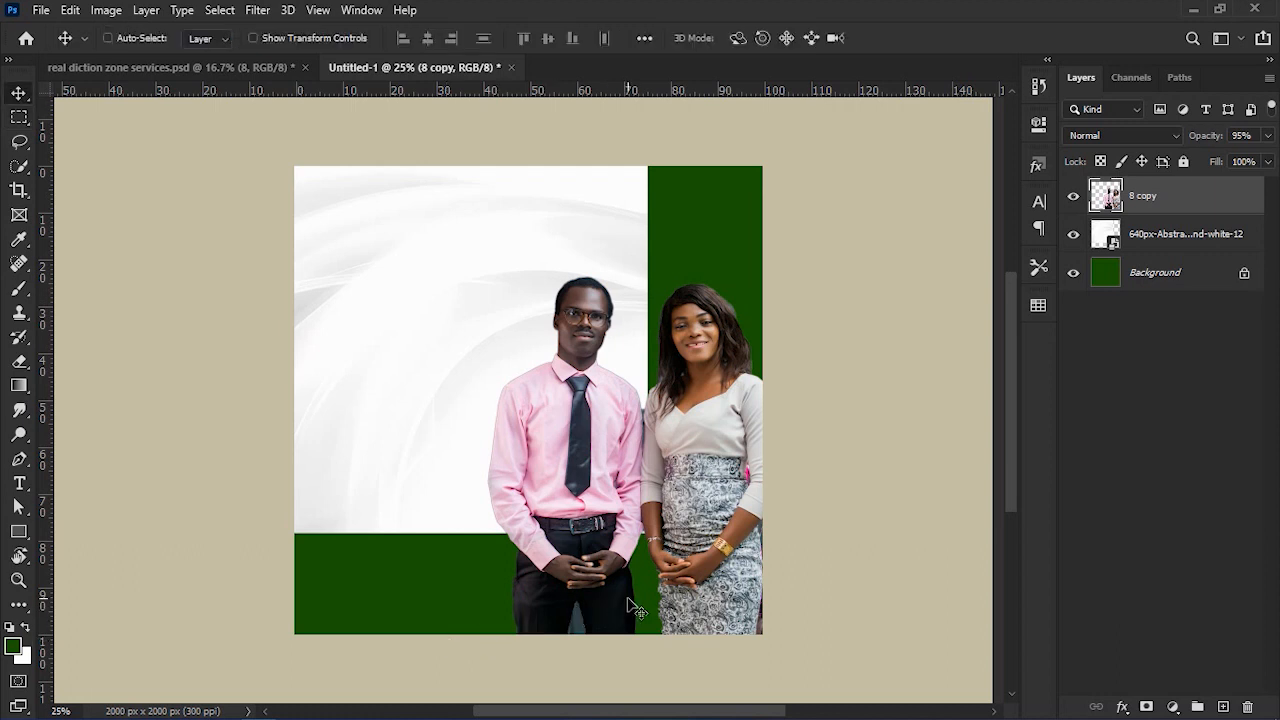
Shift the couple slightly left and erase the backdrop remnant at the canvas's upper-right edge with a rectangular selection.
mouse_move(694, 508)
mouse_down()
mouse_move(710, 507)
mouse_move(671, 507)
mouse_up()
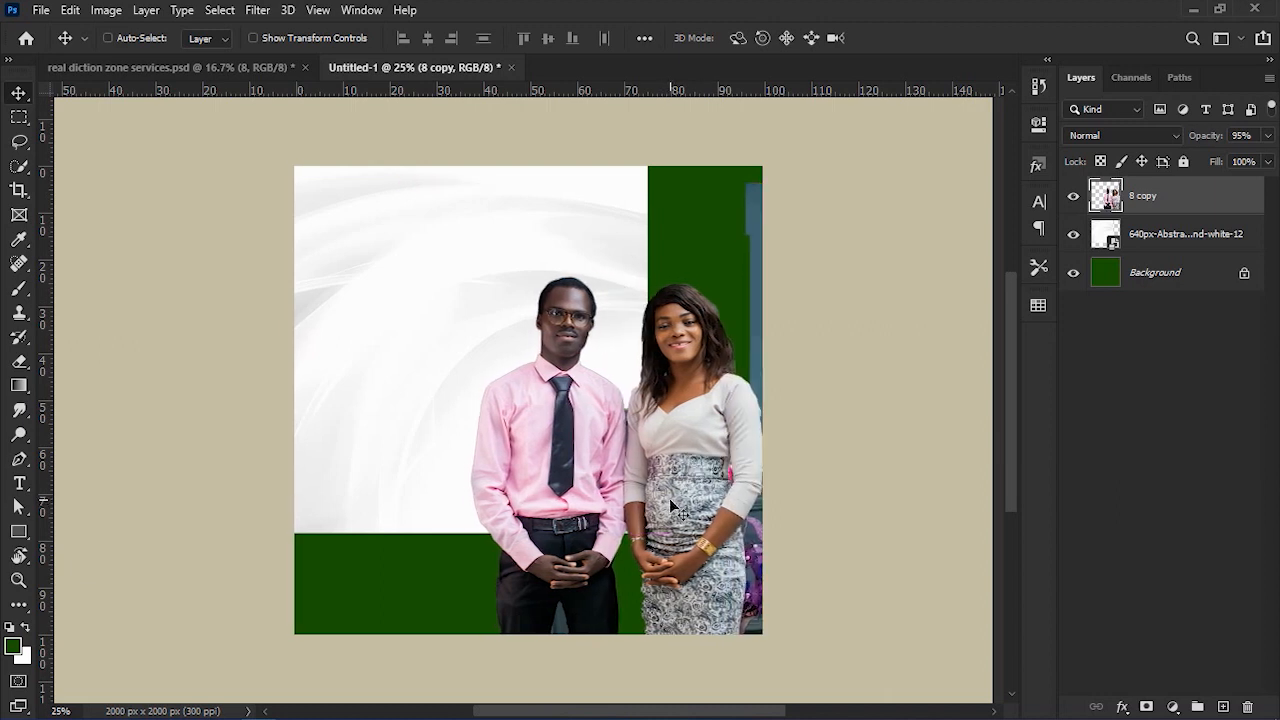
click(16, 120)
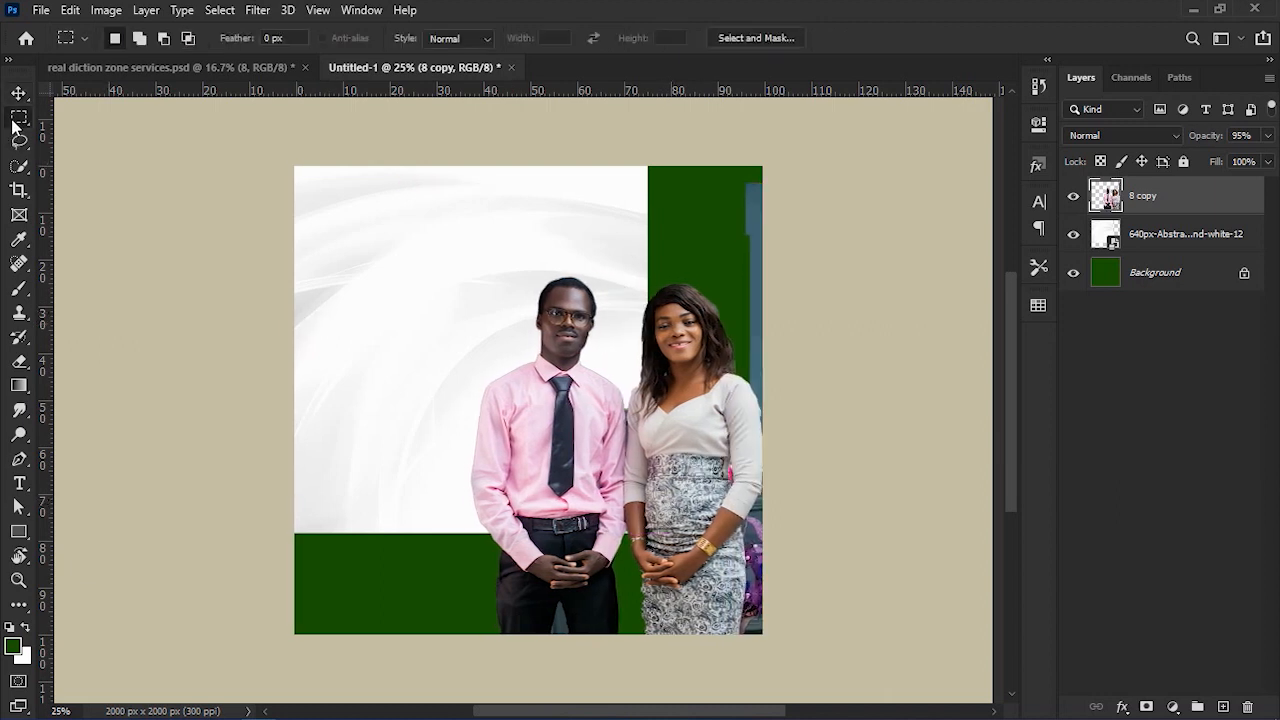
drag(743, 166, 811, 334)
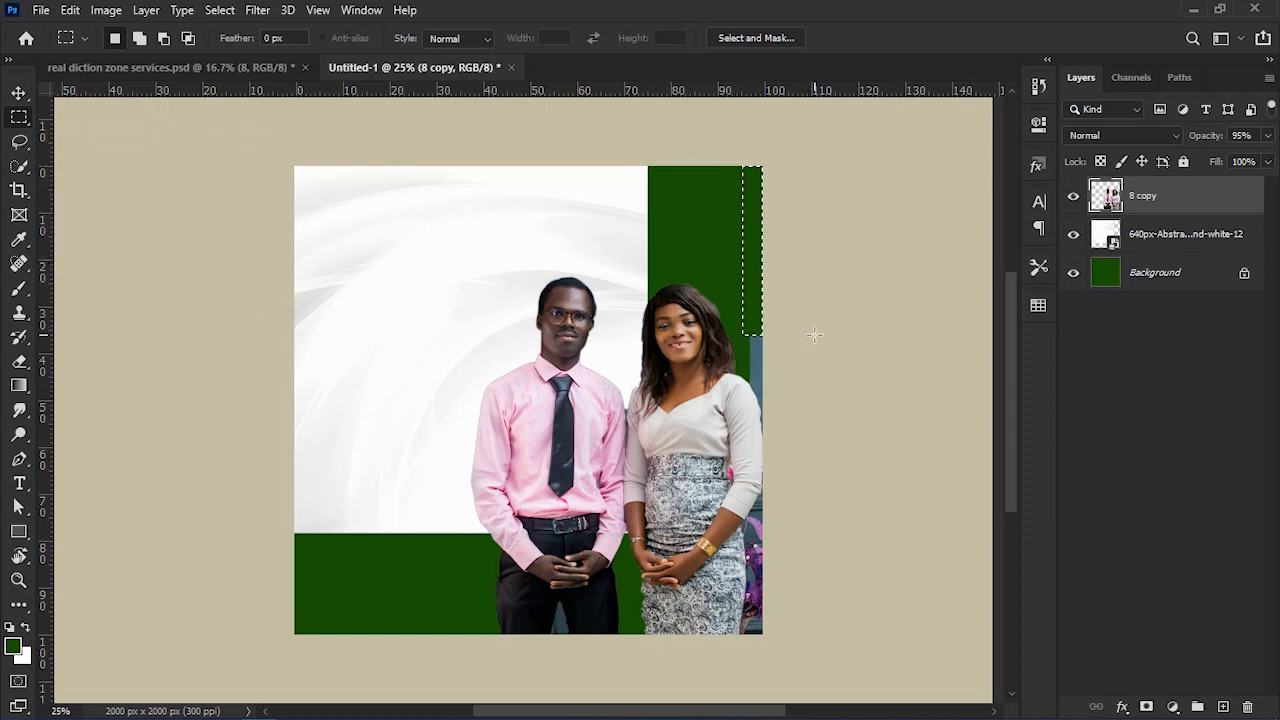
Quick-select the backdrop remnants beside the woman and between the man's legs, delete them from the cut-out, and deselect.
click(17, 167)
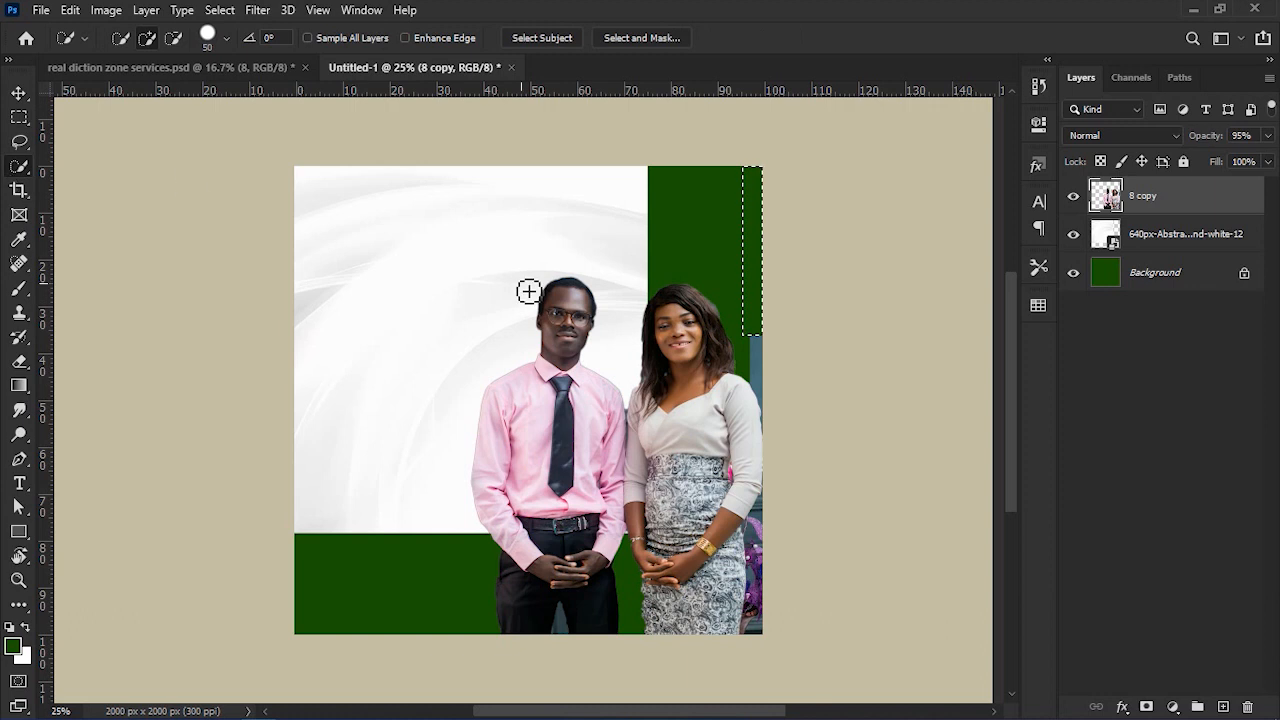
drag(760, 346, 766, 623)
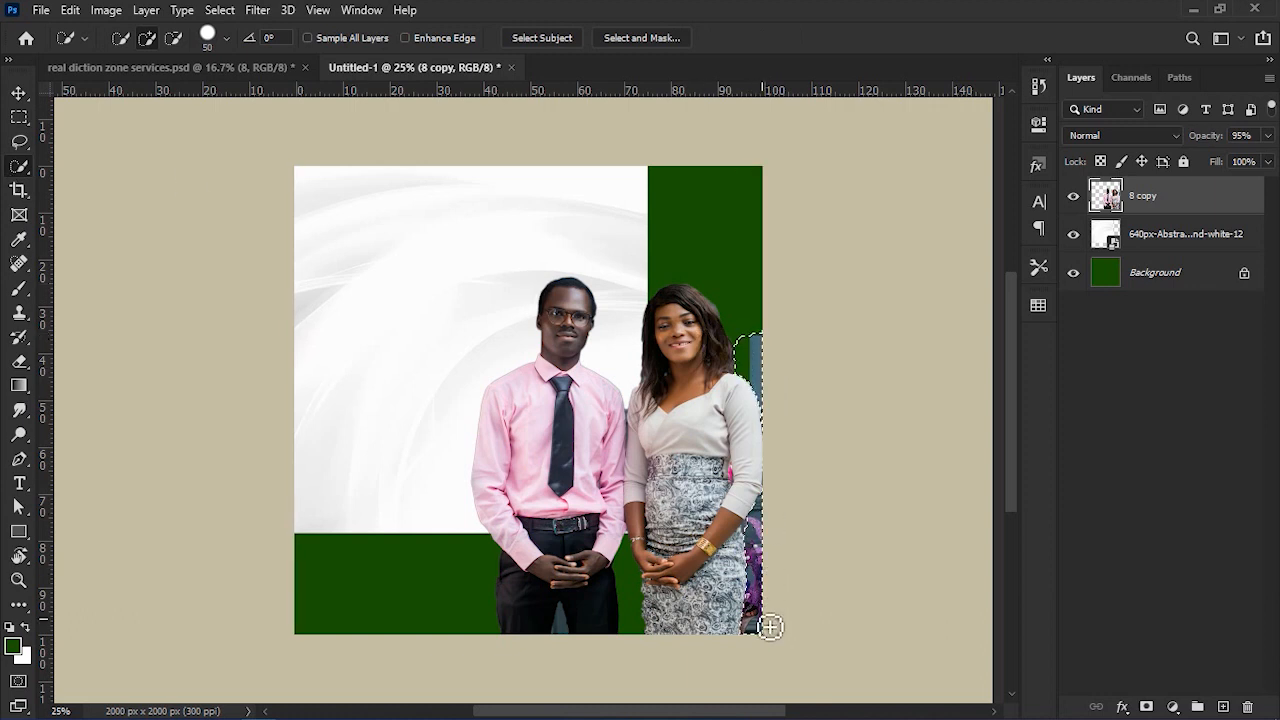
drag(568, 616, 568, 637)
key(ctrl+z)
key(bracketleft)
key(bracketleft)
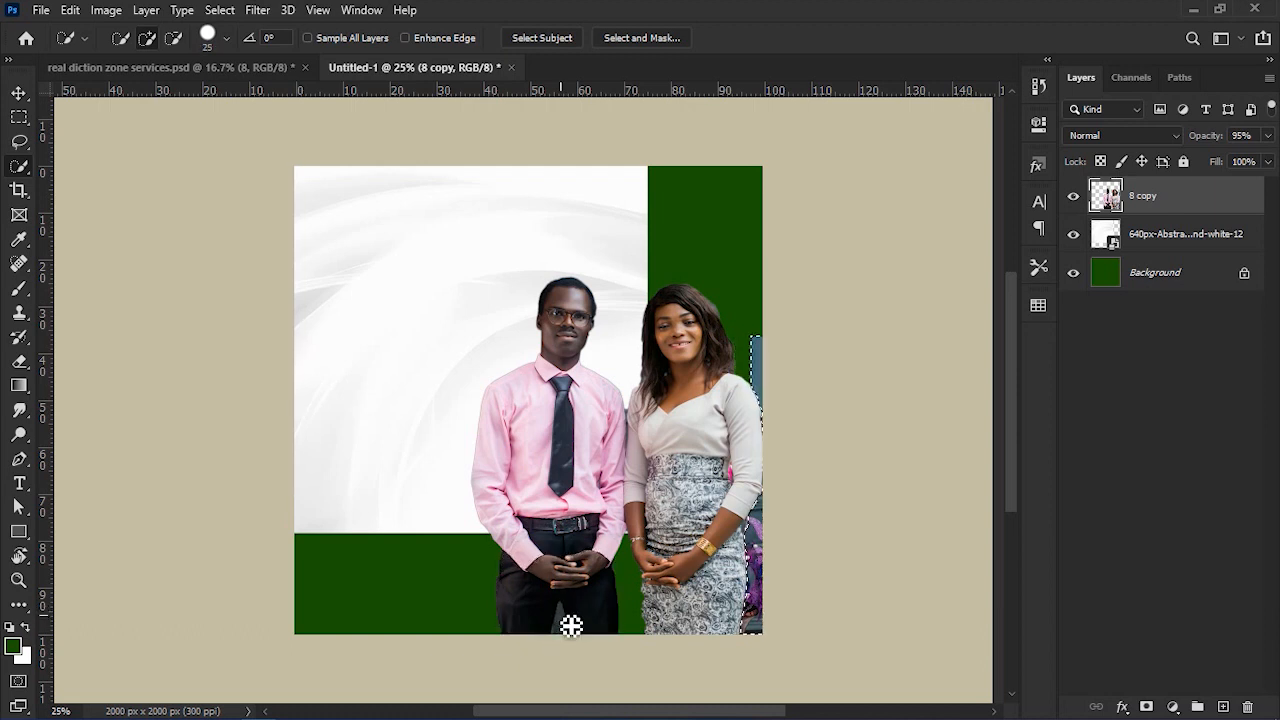
key(bracketleft)
drag(568, 617, 569, 649)
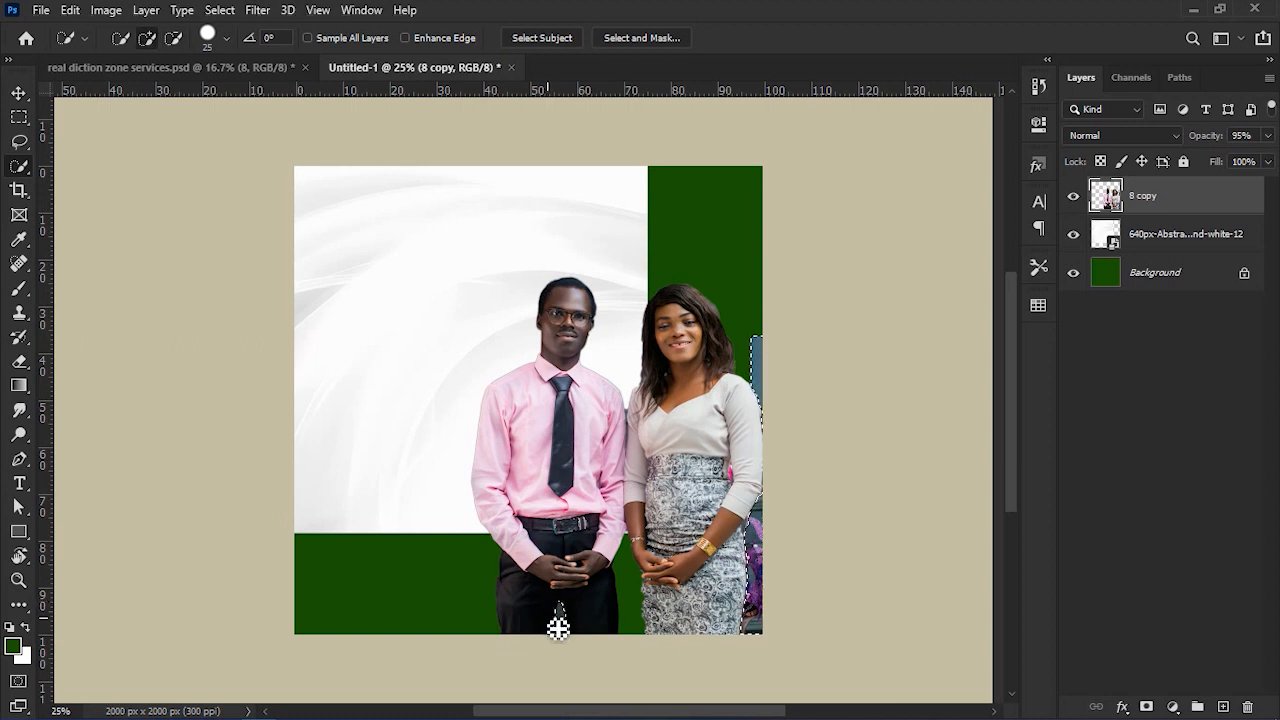
key(Delete)
key(ctrl+d)
key(v)
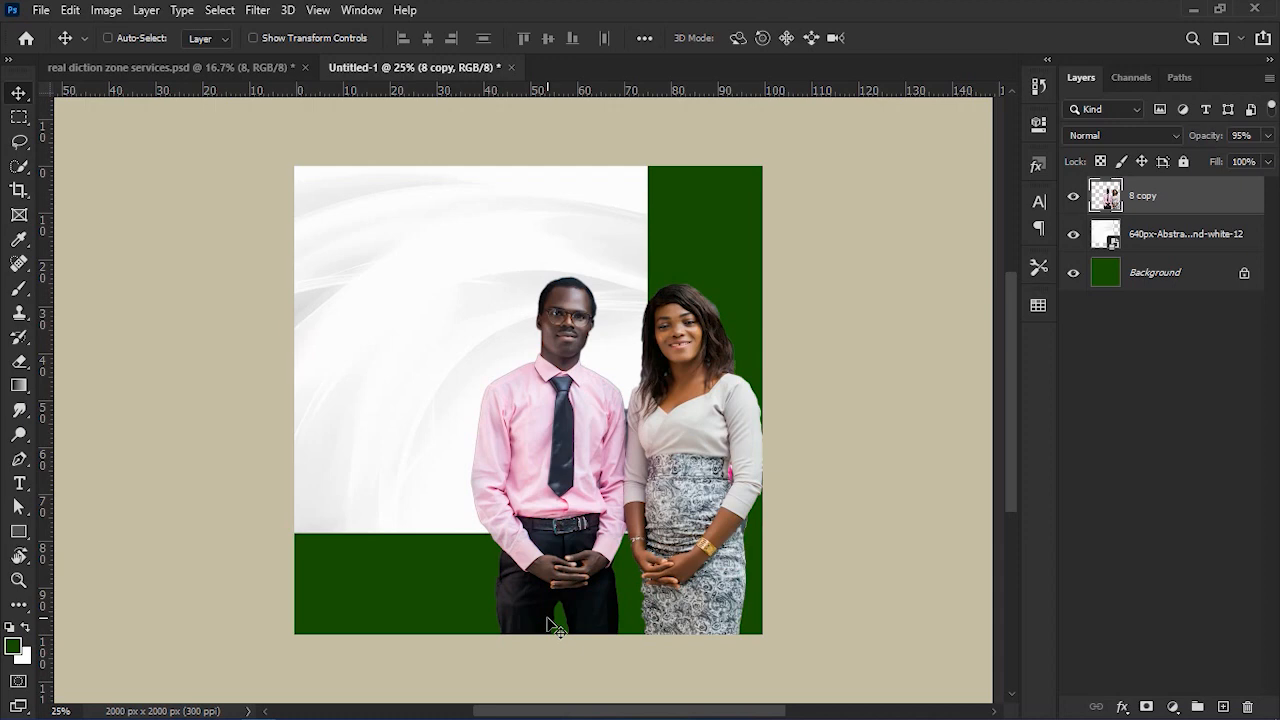
key(ctrl+plus)
key(ctrl+plus)
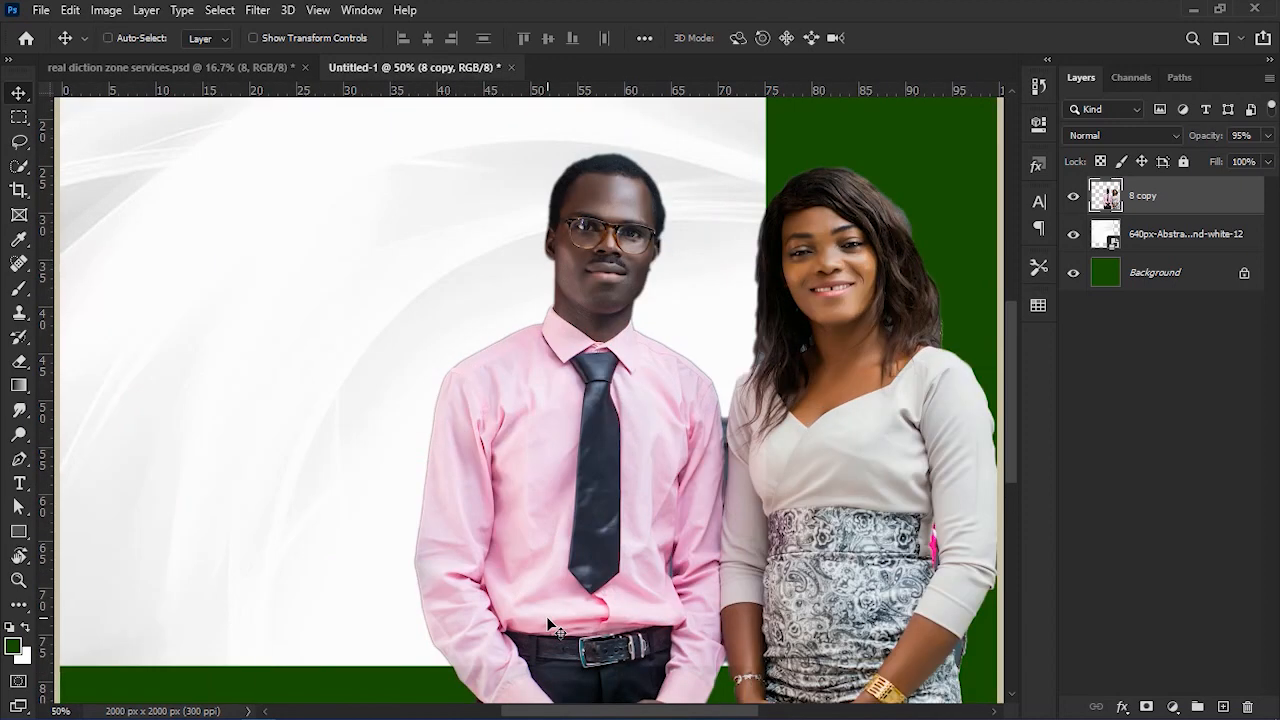
scroll(548, 622, right, 3)
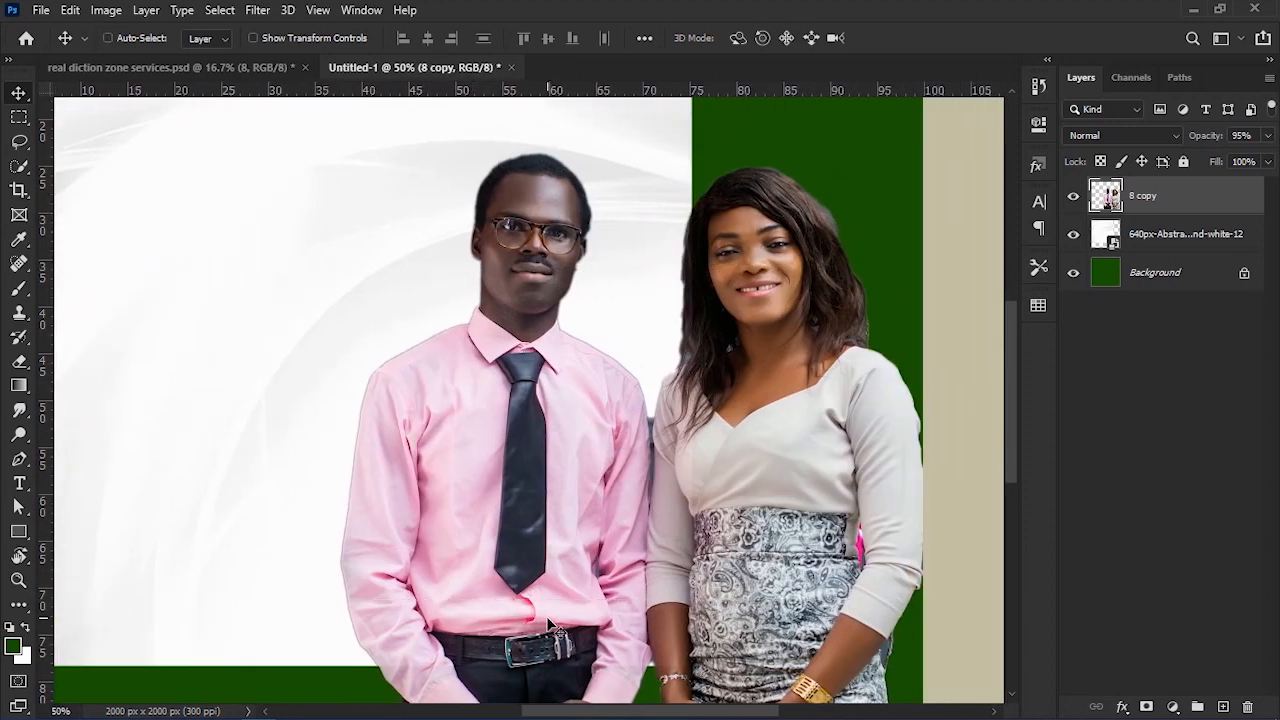
key(ctrl+0)
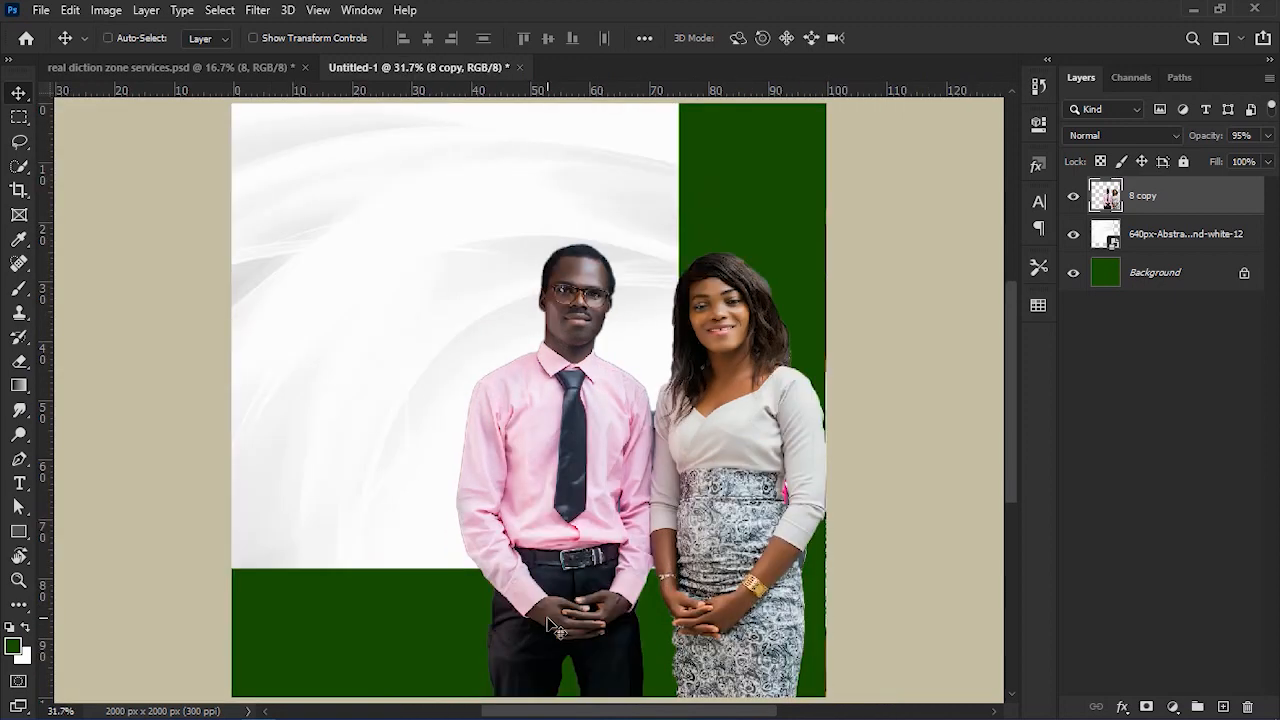
key(ctrl+minus)
key(ctrl+plus)
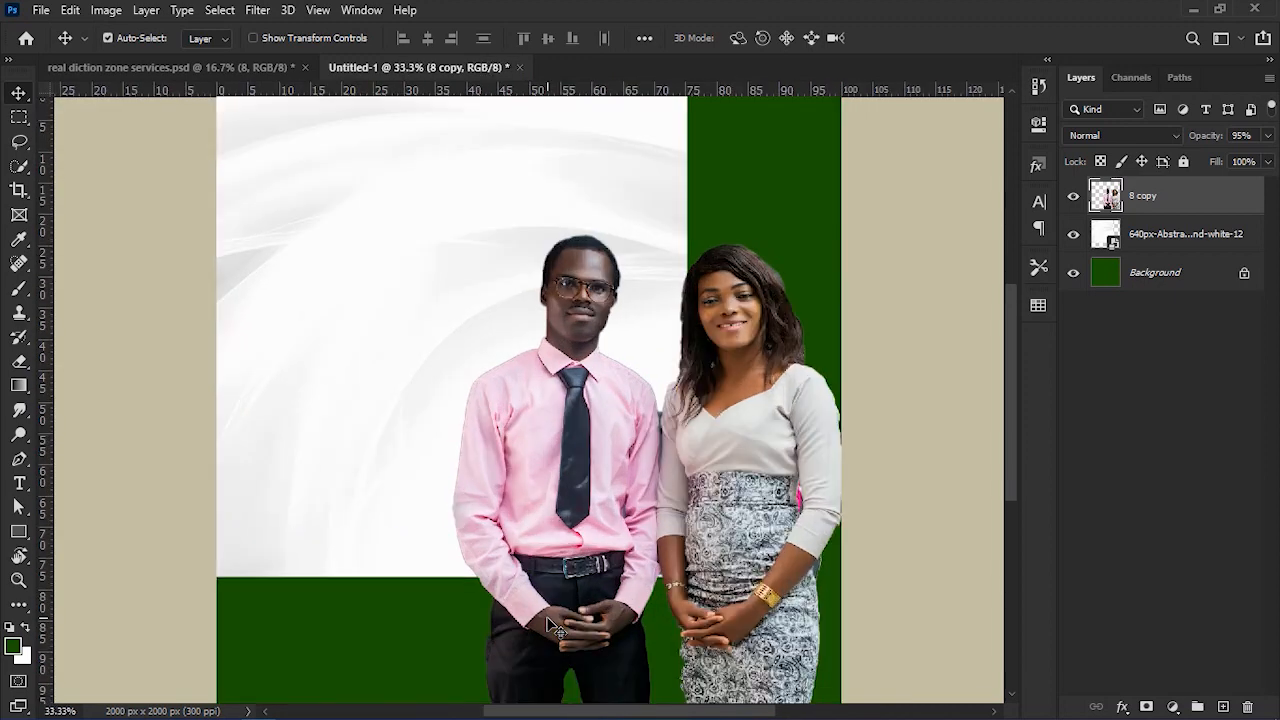
Add a drop shadow to the couple's layer with 100% opacity, 56° angle, 38 px distance and 46% spread.
double_click(1226, 208)
click(1249, 211)
double_click(1204, 202)
drag(1027, 226, 1109, 205)
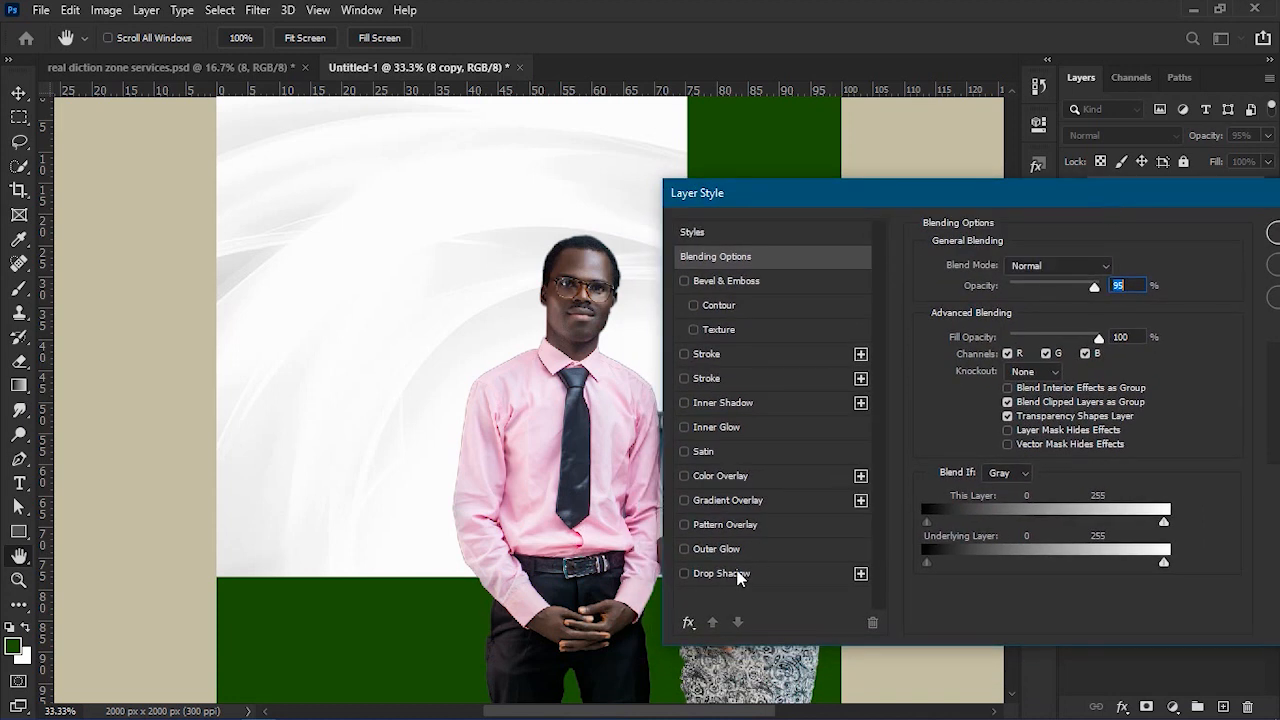
click(737, 574)
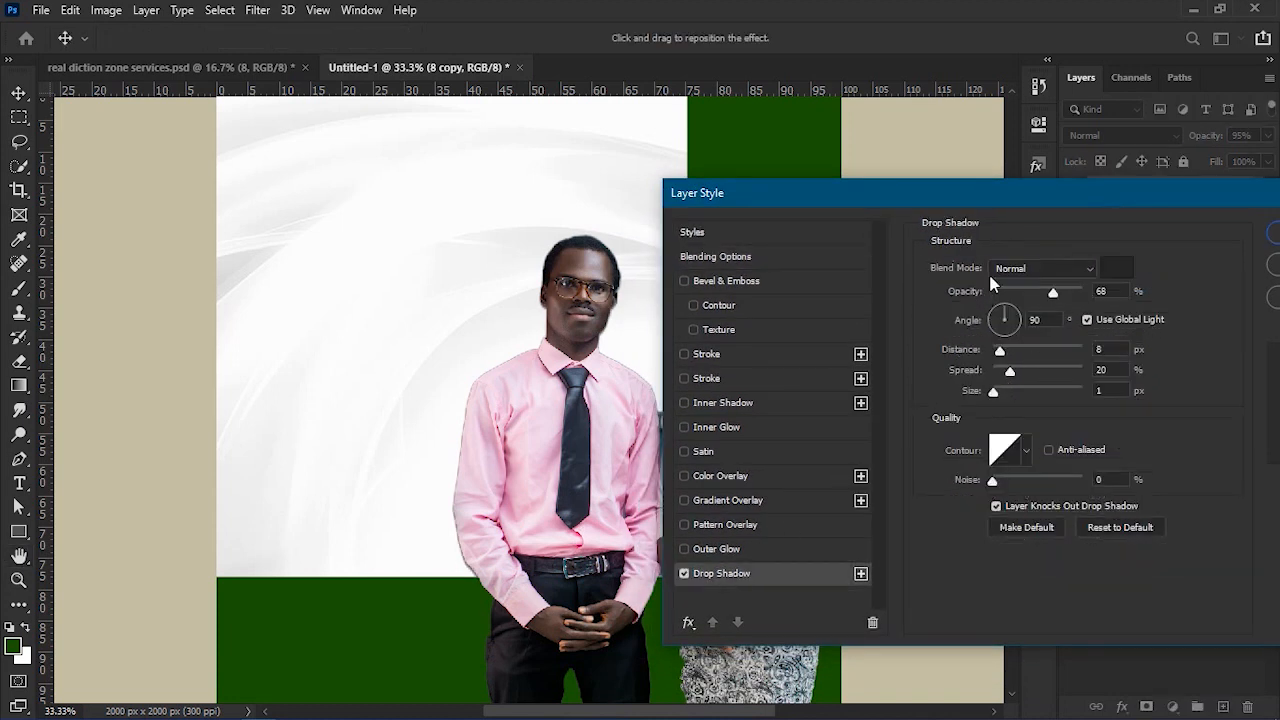
drag(965, 298, 988, 299)
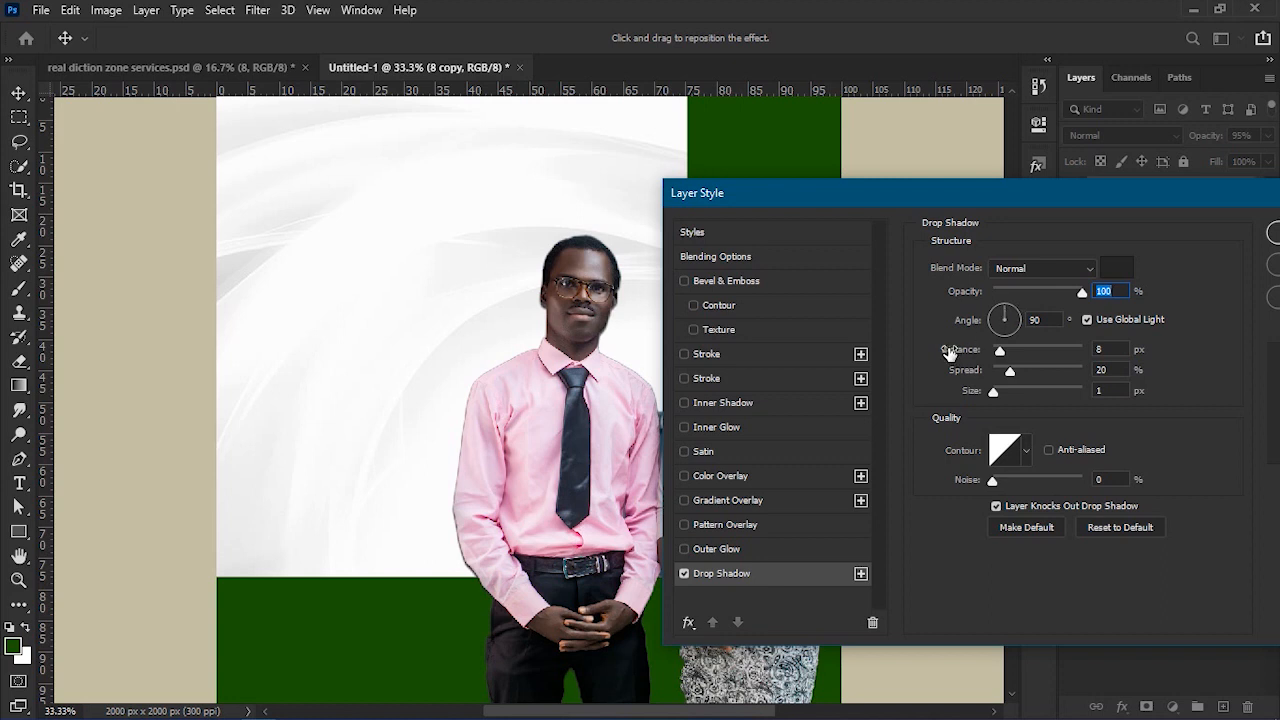
drag(949, 357, 987, 371)
mouse_move(595, 439)
mouse_down()
mouse_move(572, 455)
mouse_move(594, 456)
mouse_up()
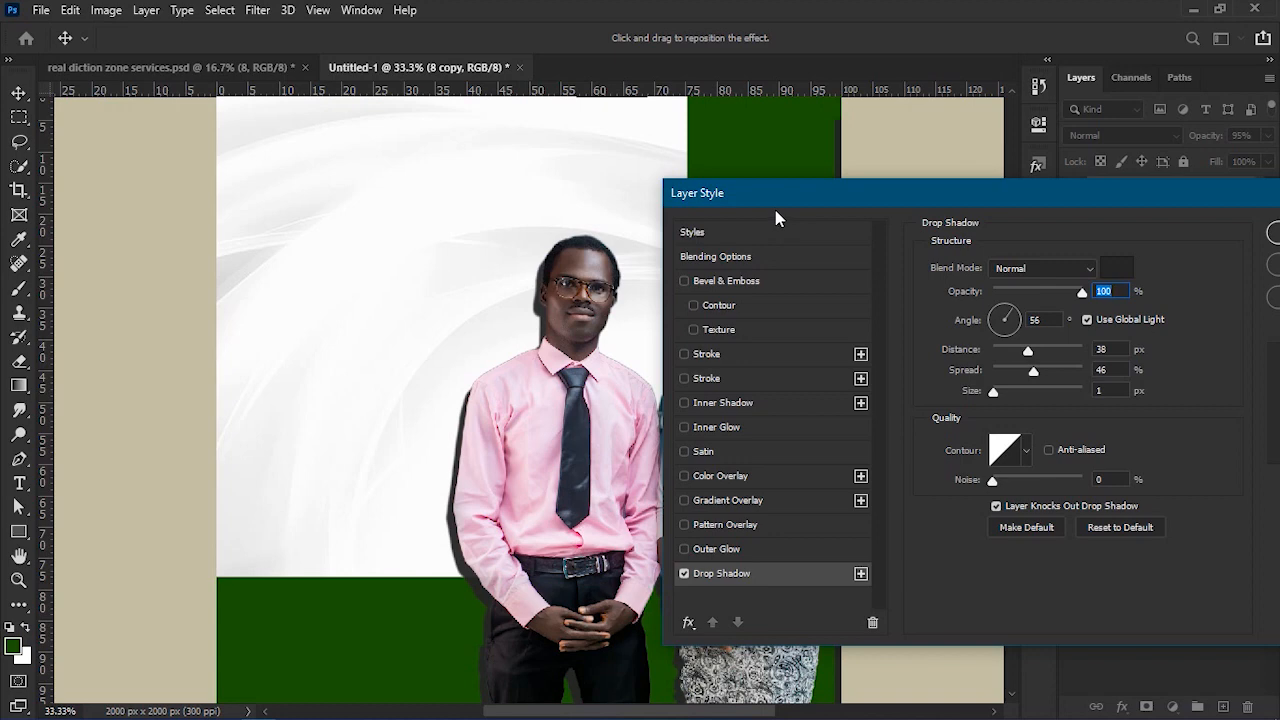
Soften the couple's drop shadow to 53% opacity, 16 px distance, 17% spread and 46 px size, and apply it.
drag(771, 206, 847, 200)
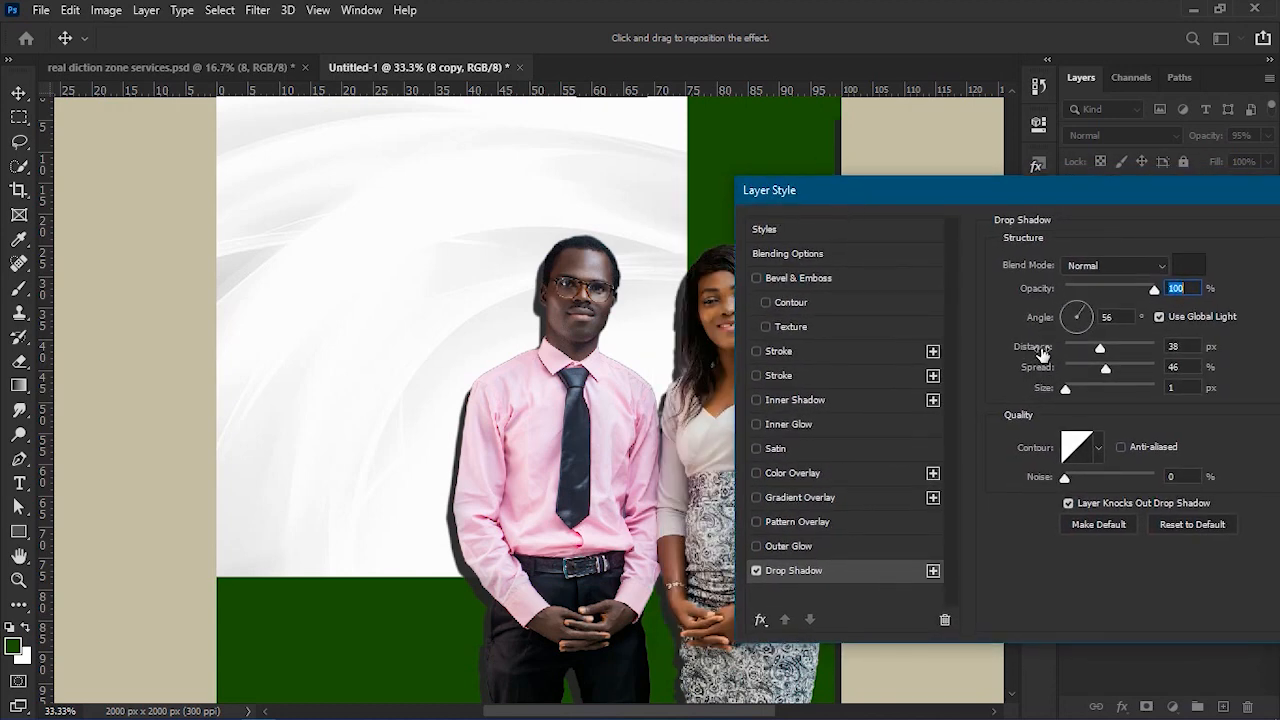
drag(1043, 374, 1016, 375)
drag(1042, 292, 994, 297)
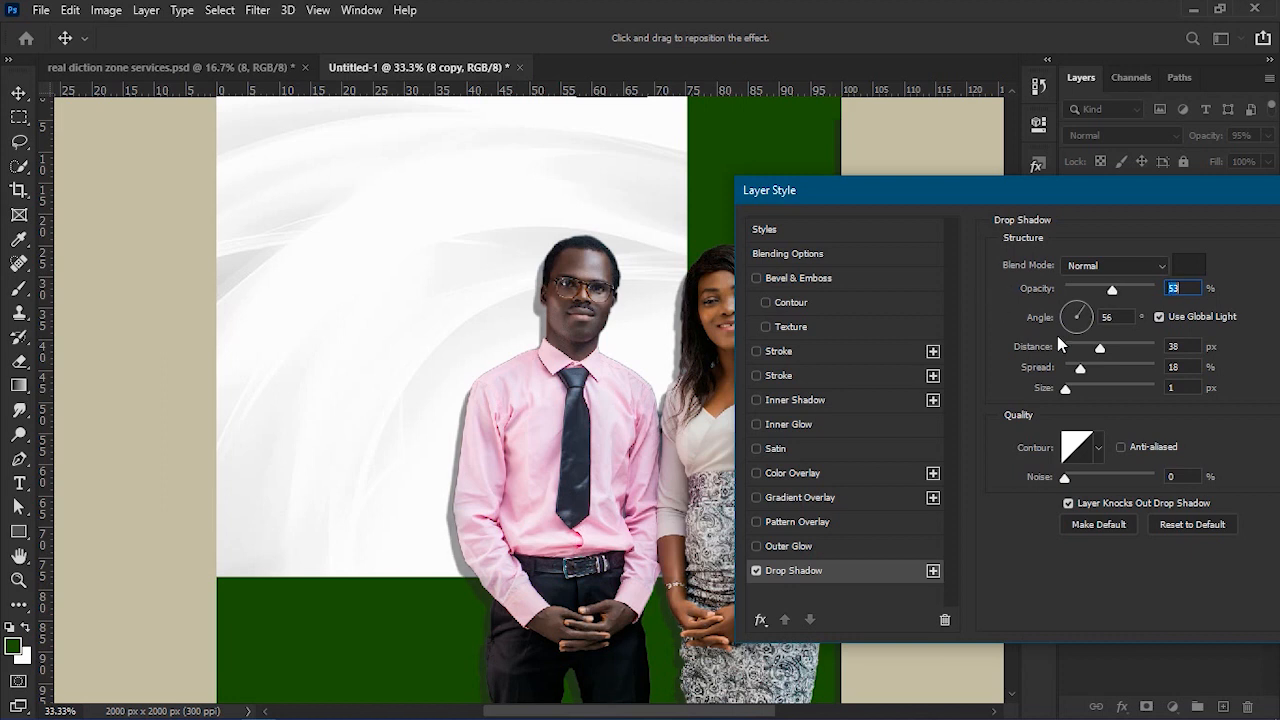
drag(1043, 350, 1078, 367)
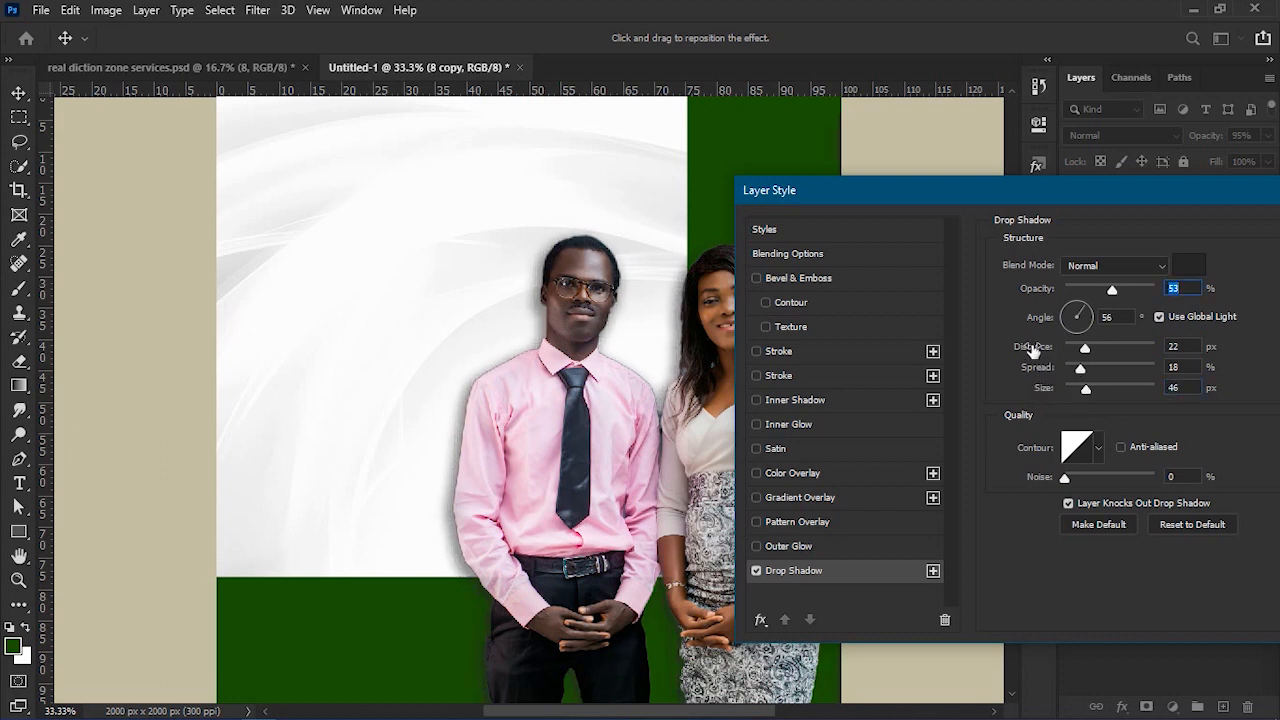
mouse_move(1040, 352)
mouse_down()
mouse_move(1022, 356)
mouse_move(1038, 355)
mouse_move(1033, 374)
mouse_up()
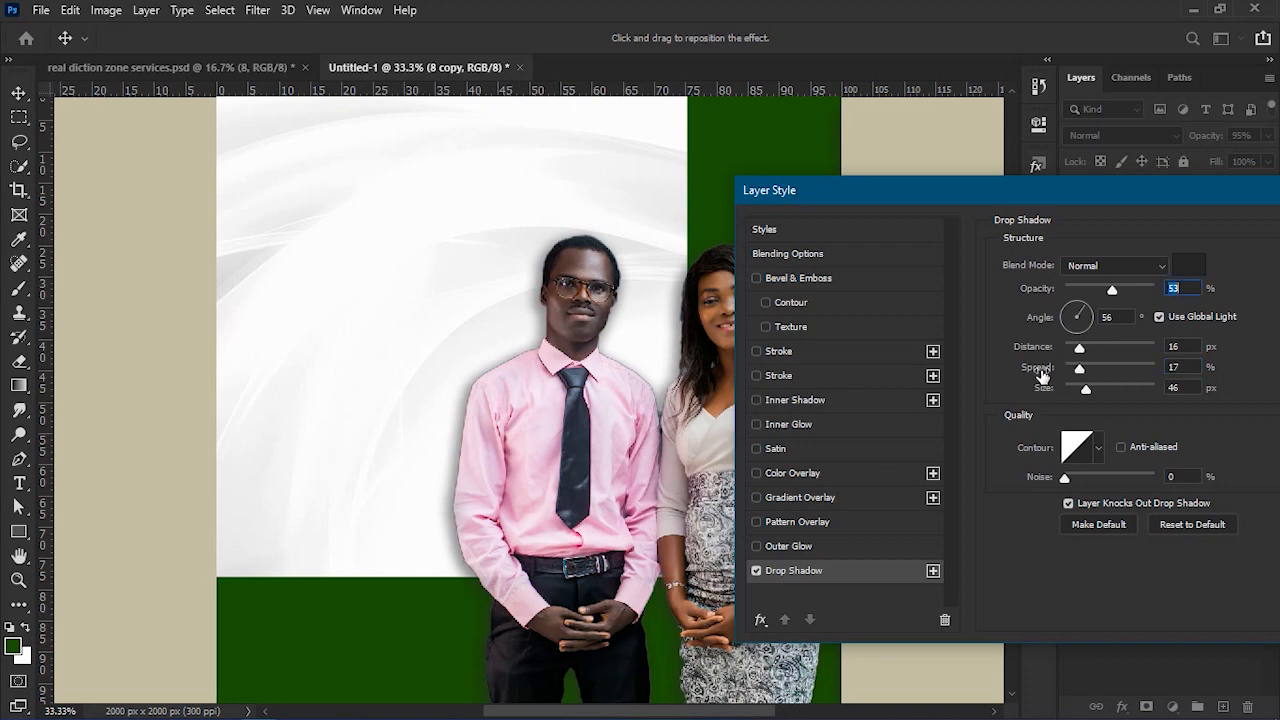
key(Return)
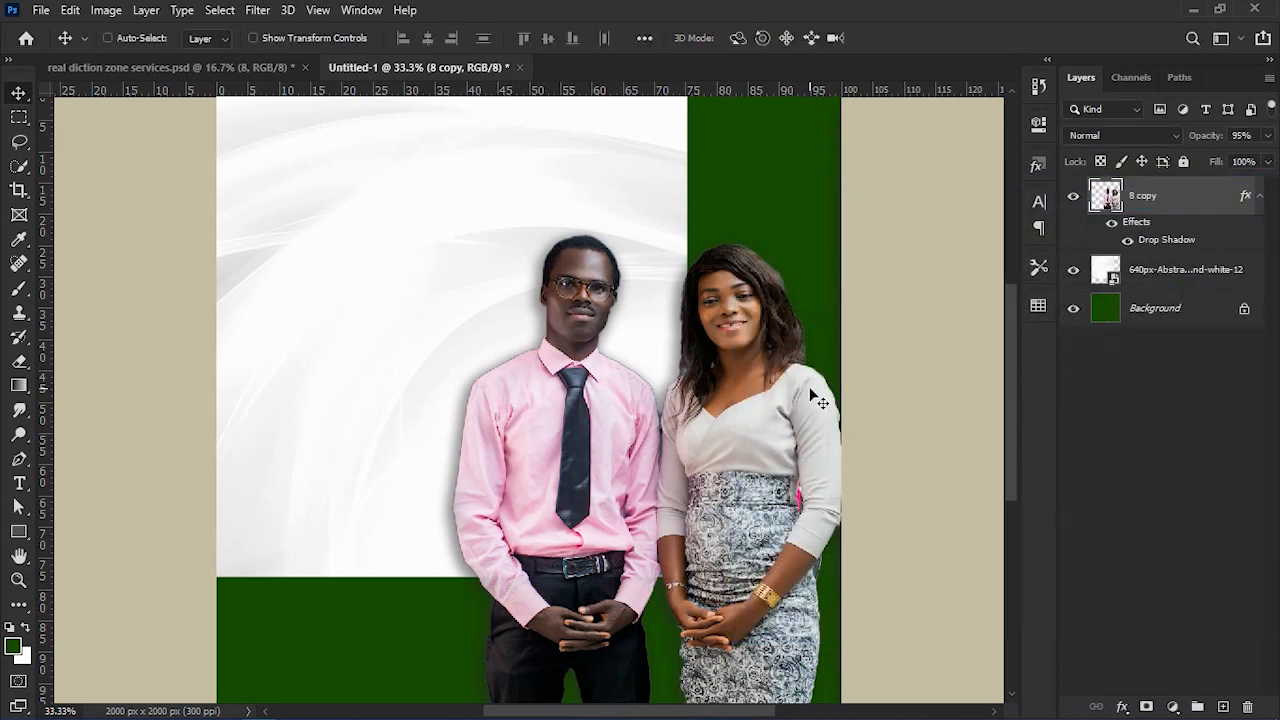
Copy the rdd-logo layer from real diction zone services.psd into the Untitled-1 flyer and place it in the canvas's upper-left corner.
key(ctrl+minus)
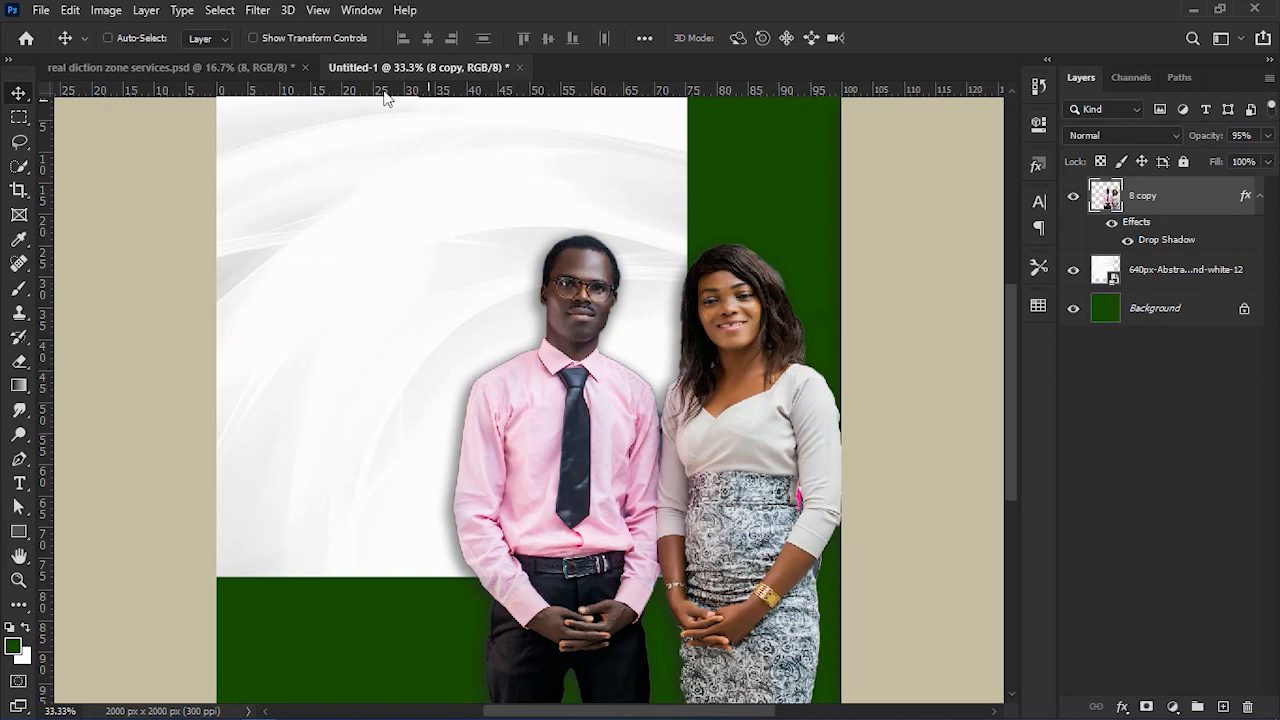
click(251, 67)
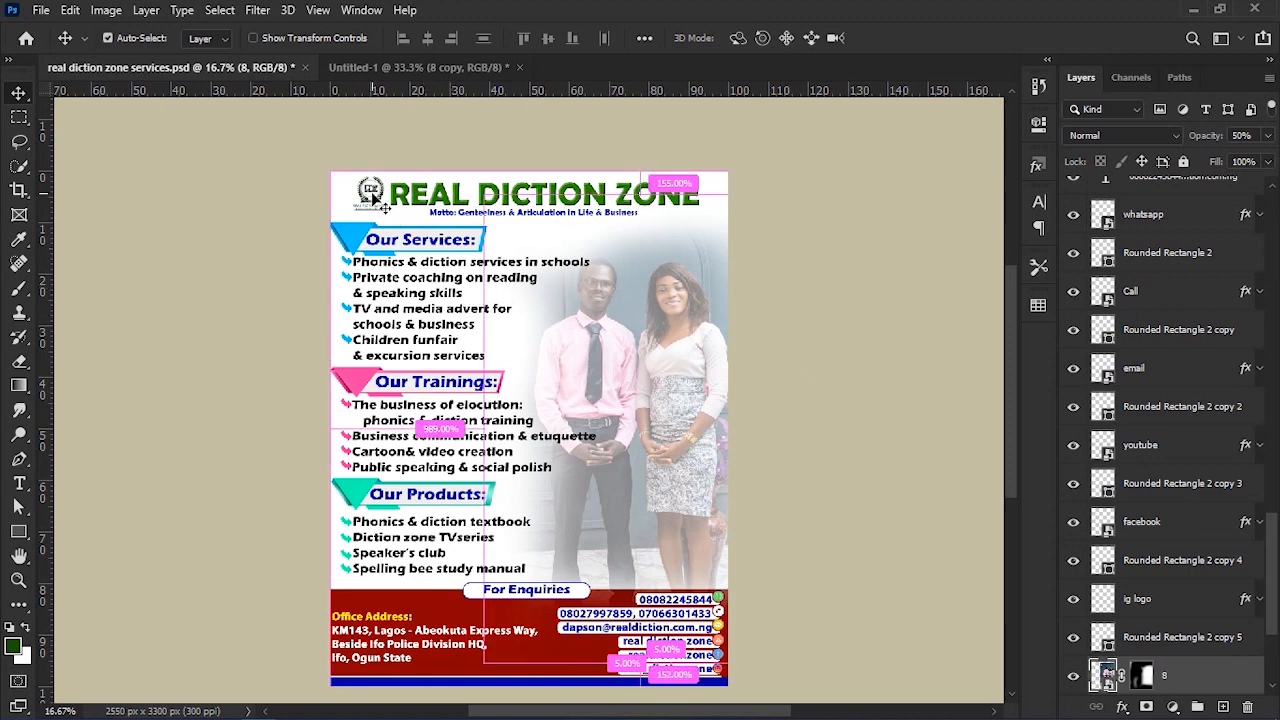
key(ctrl+v)
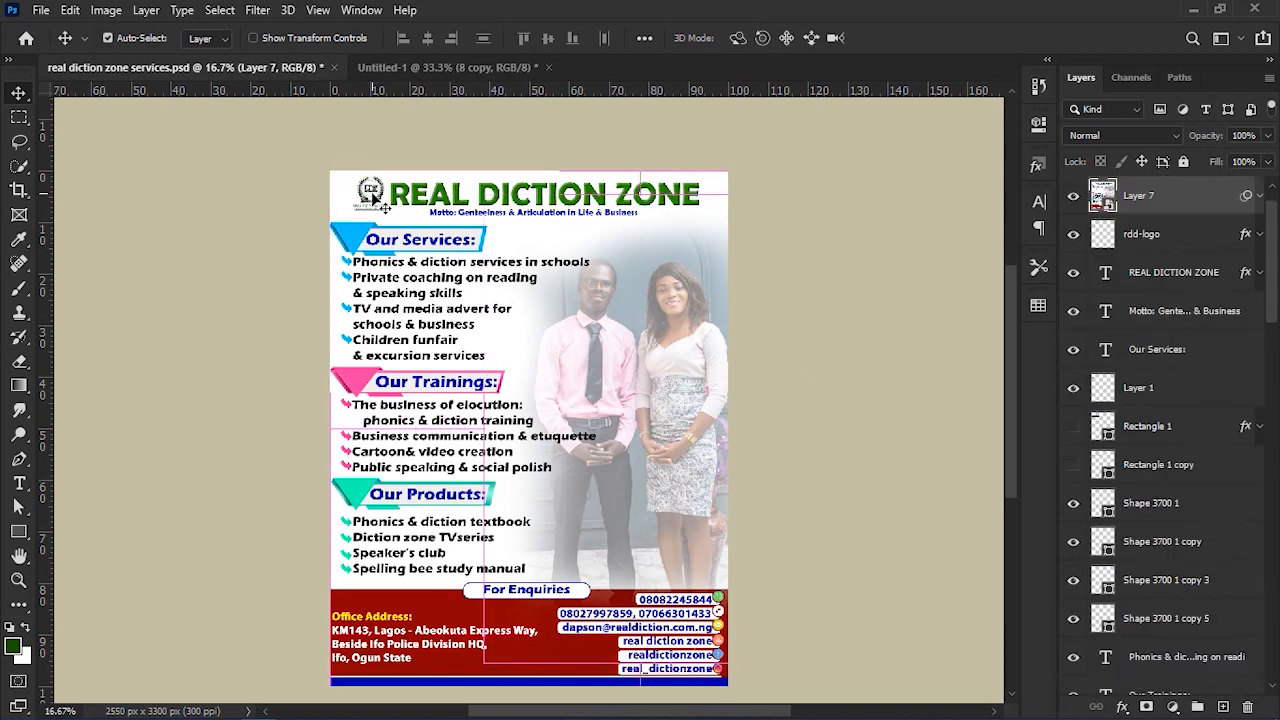
click(1152, 248)
drag(374, 195, 380, 248)
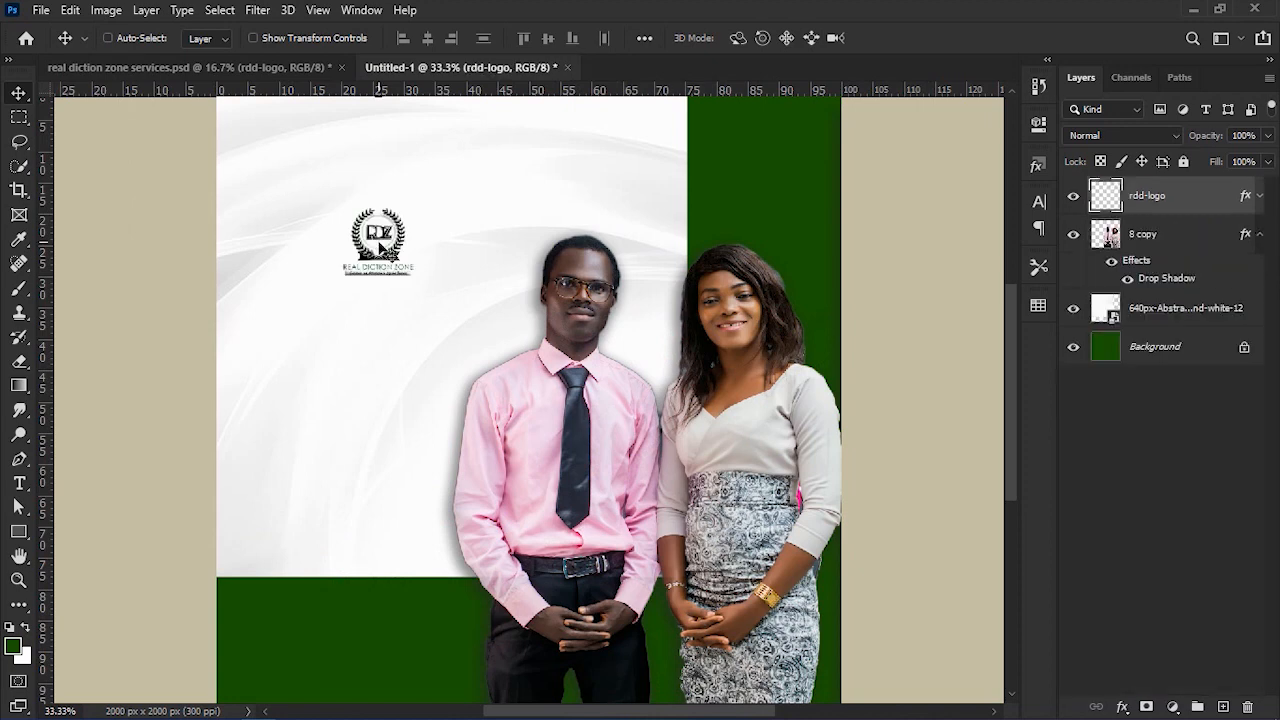
key(ctrl+minus)
drag(411, 277, 339, 199)
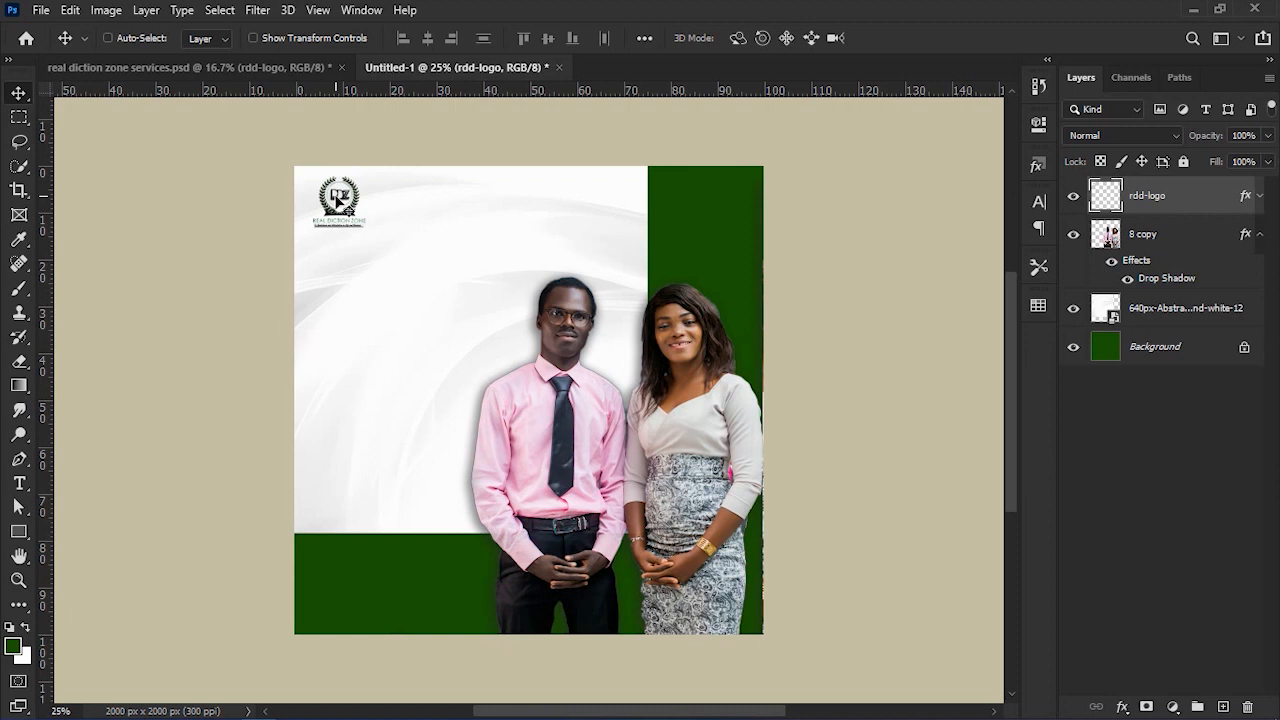
Add the text "Real Diction Zone" on the white area below the logo.
key(t)
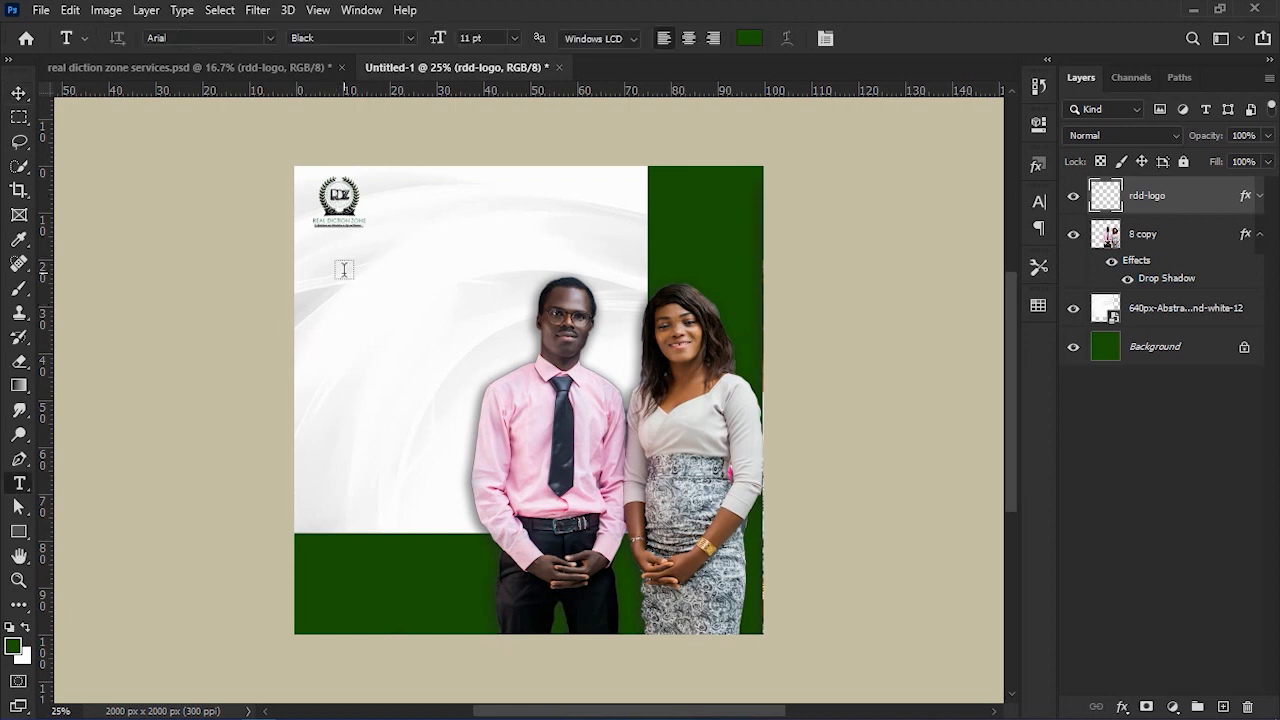
key(ctrl+plus)
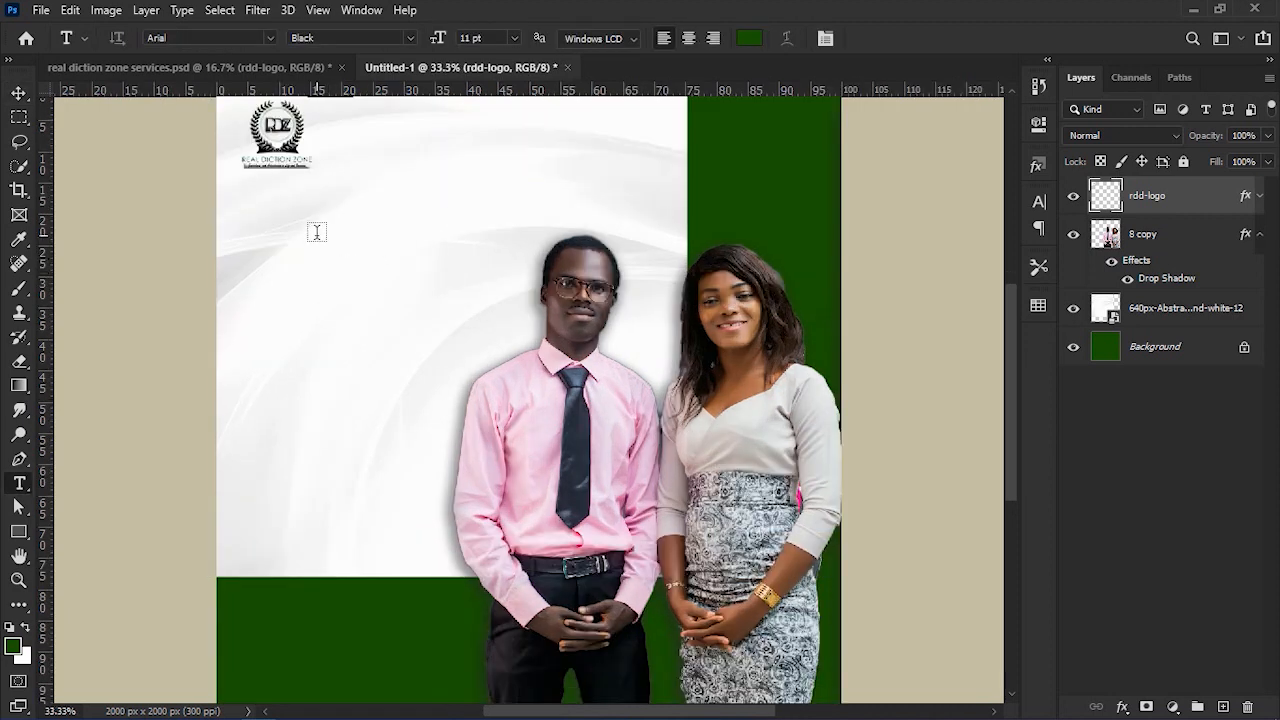
click(316, 232)
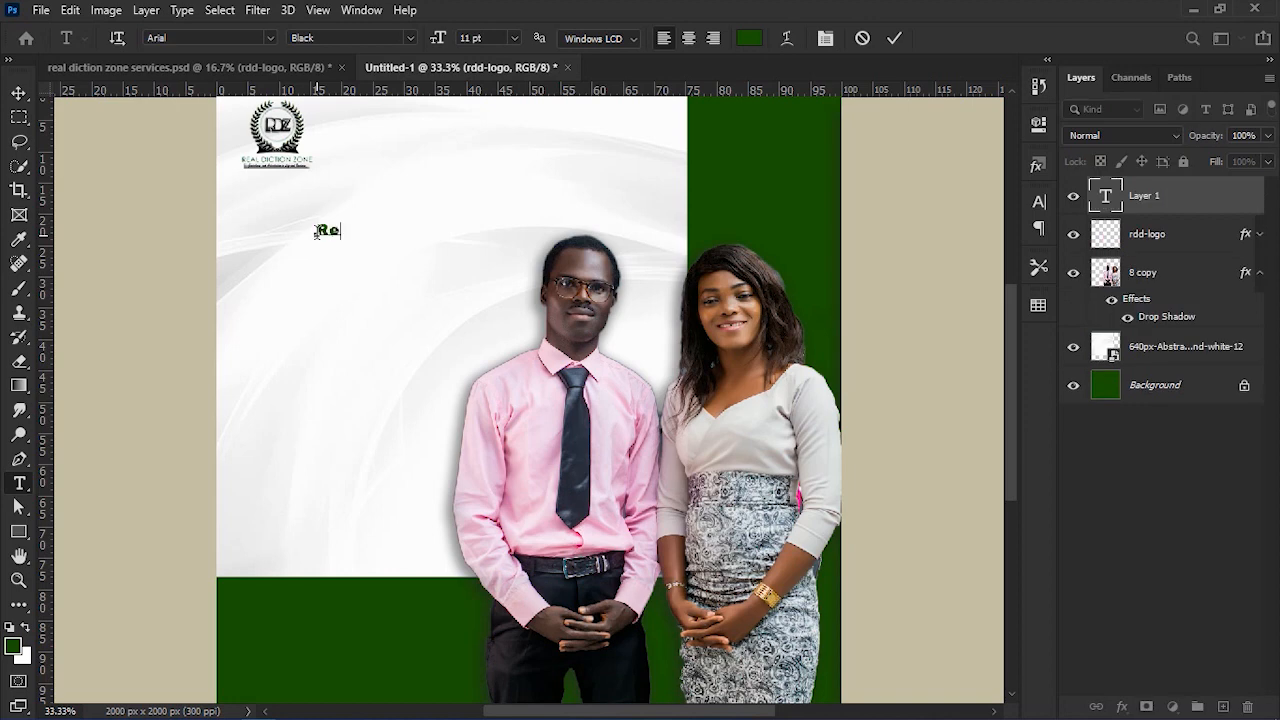
text(Real Diction Zone)
Select the whole title text, keep its colour at #185400 and set its font to Brandish.
key(ctrl+a)
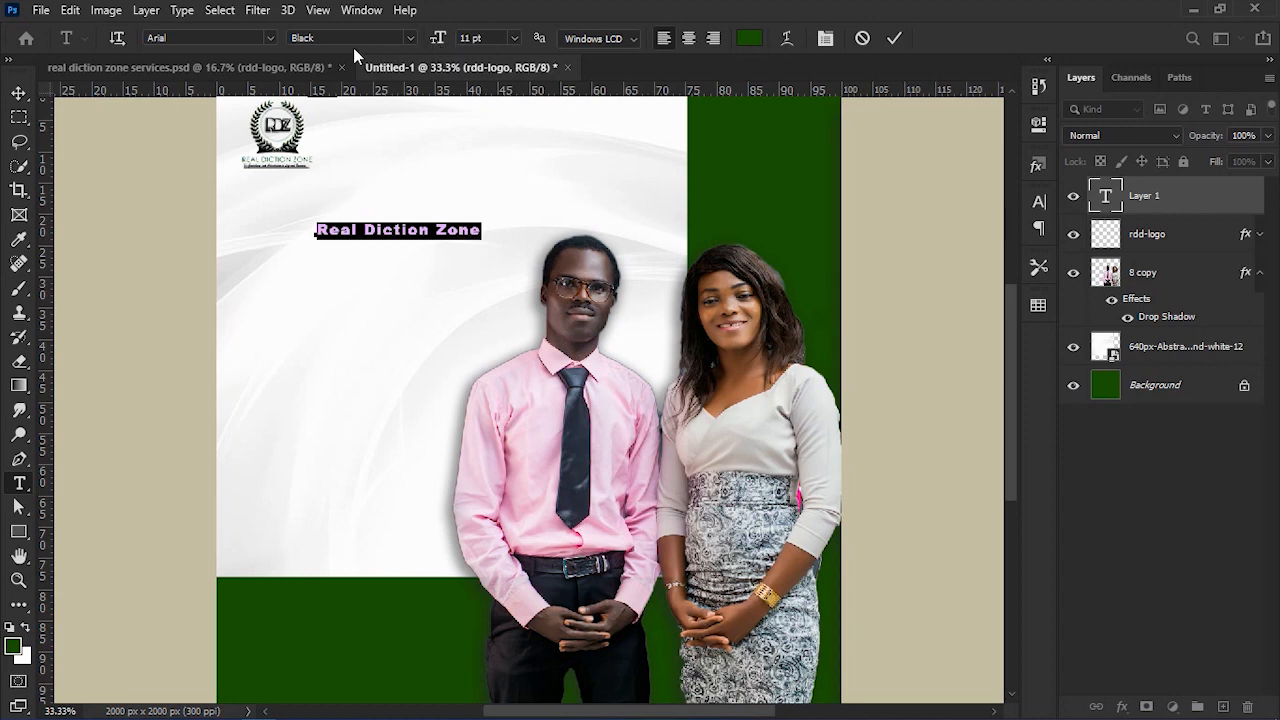
click(750, 40)
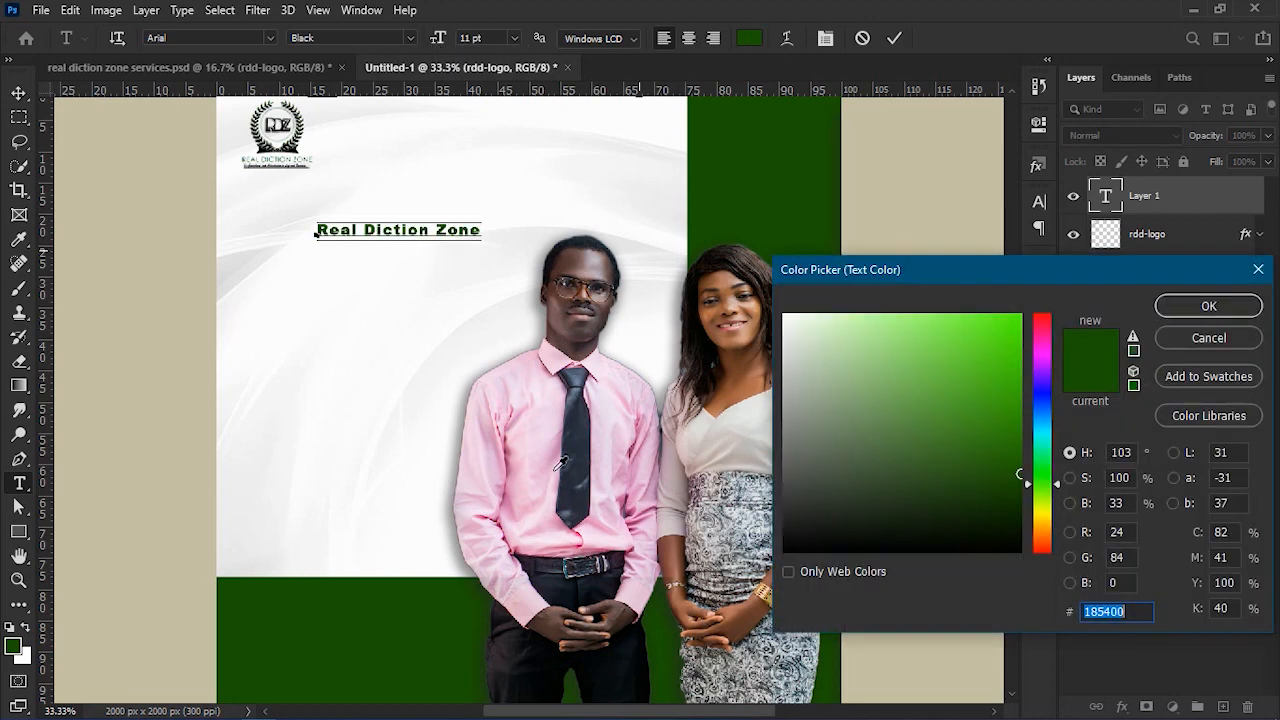
click(1209, 306)
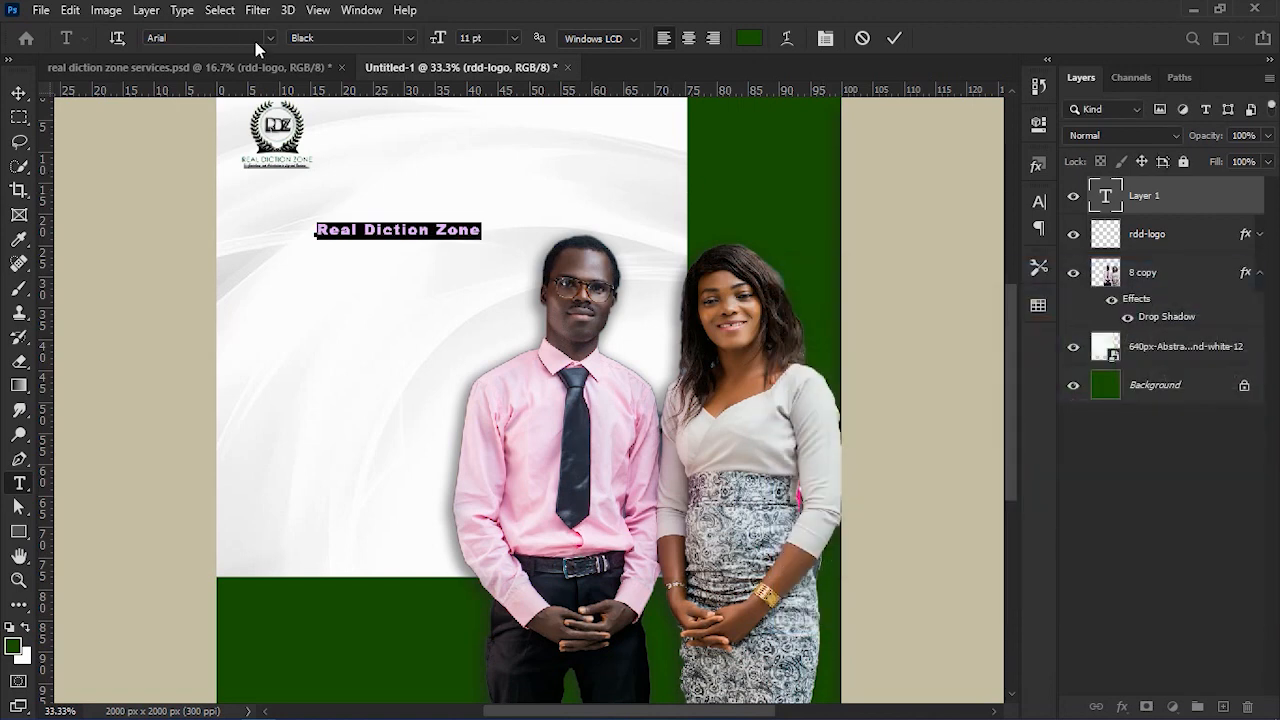
click(266, 38)
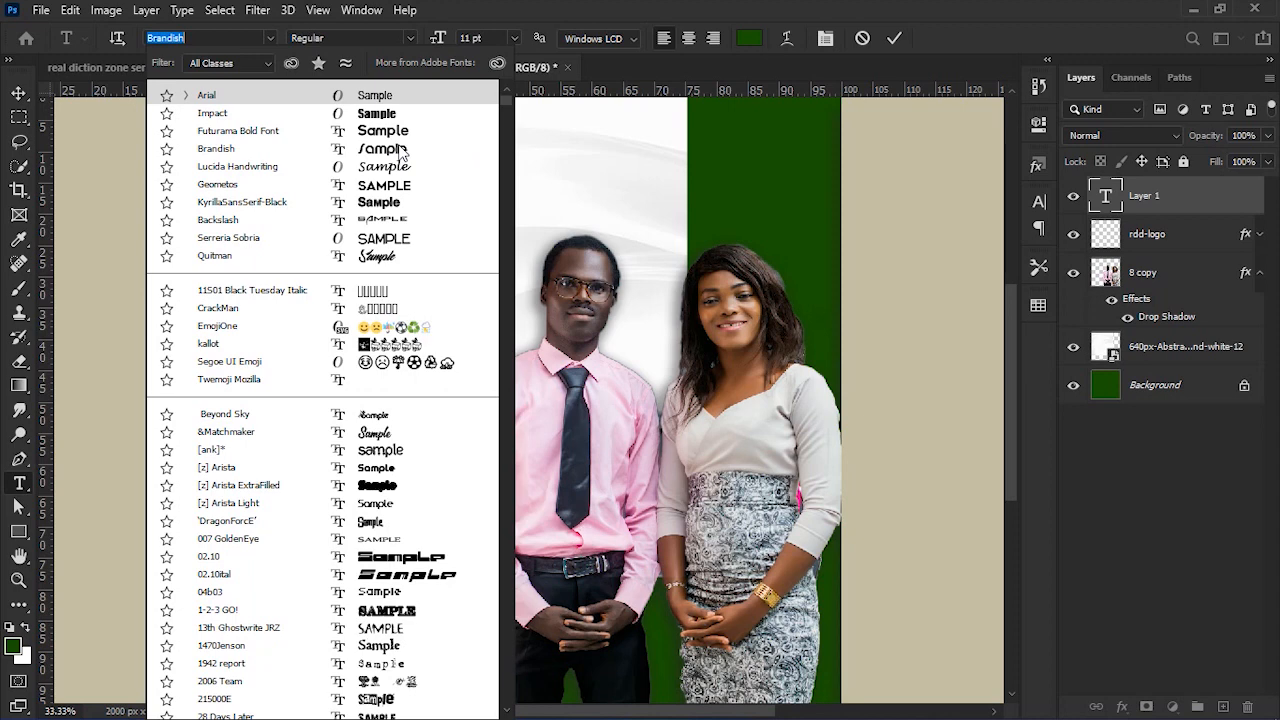
click(404, 148)
Enlarge the Real Diction Zone title to 17 pt and move it up closer to the logo.
key(ctrl)
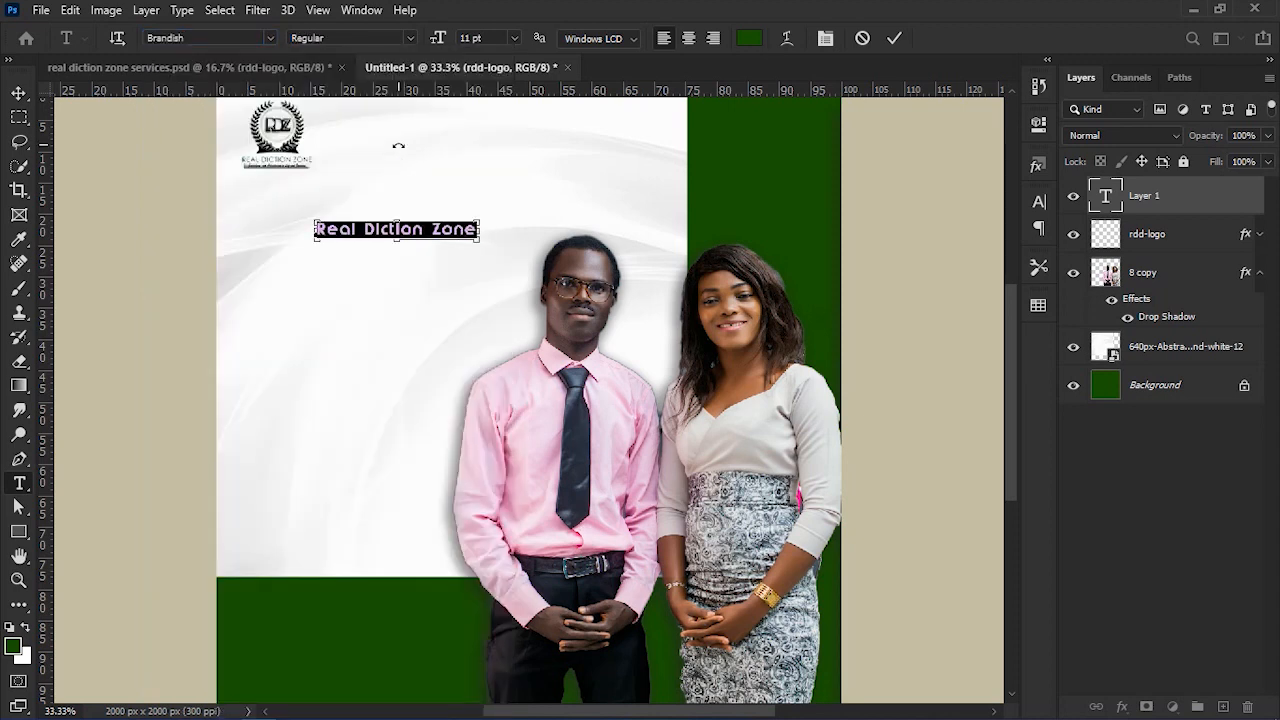
key(ctrl+shift+period)
key(ctrl+shift+period)
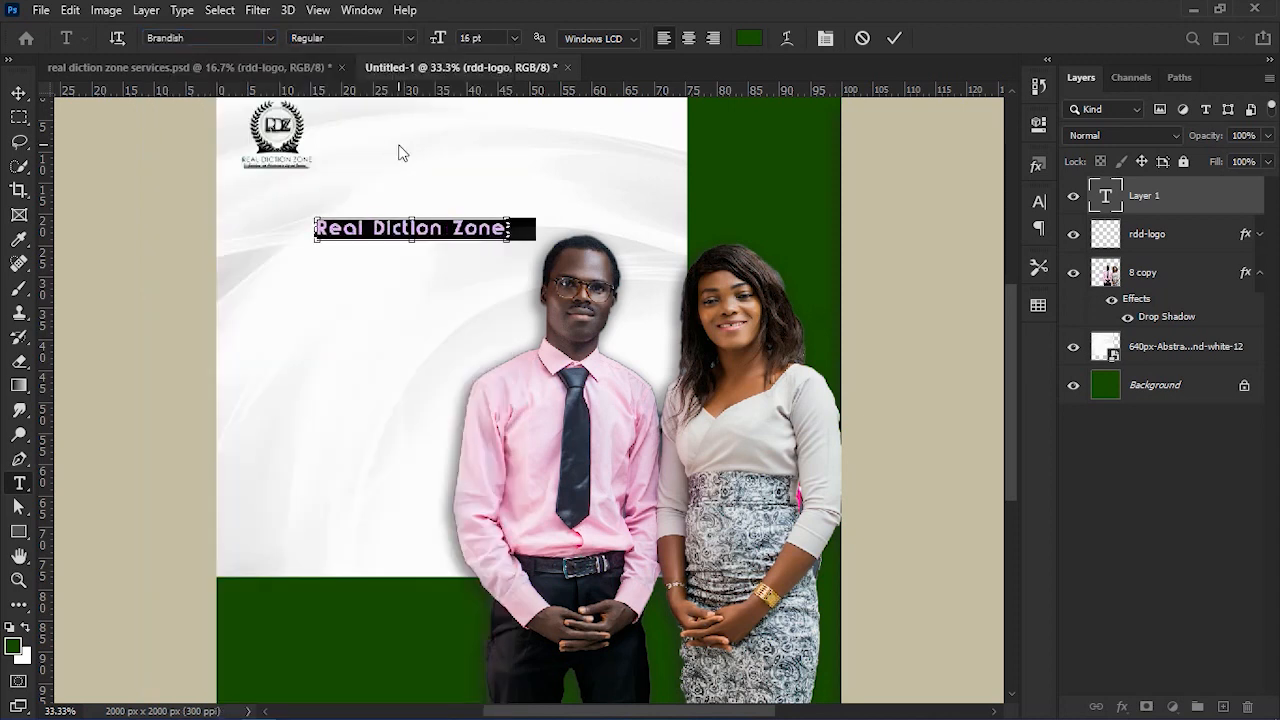
key(ctrl+shift+period)
drag(457, 194, 455, 162)
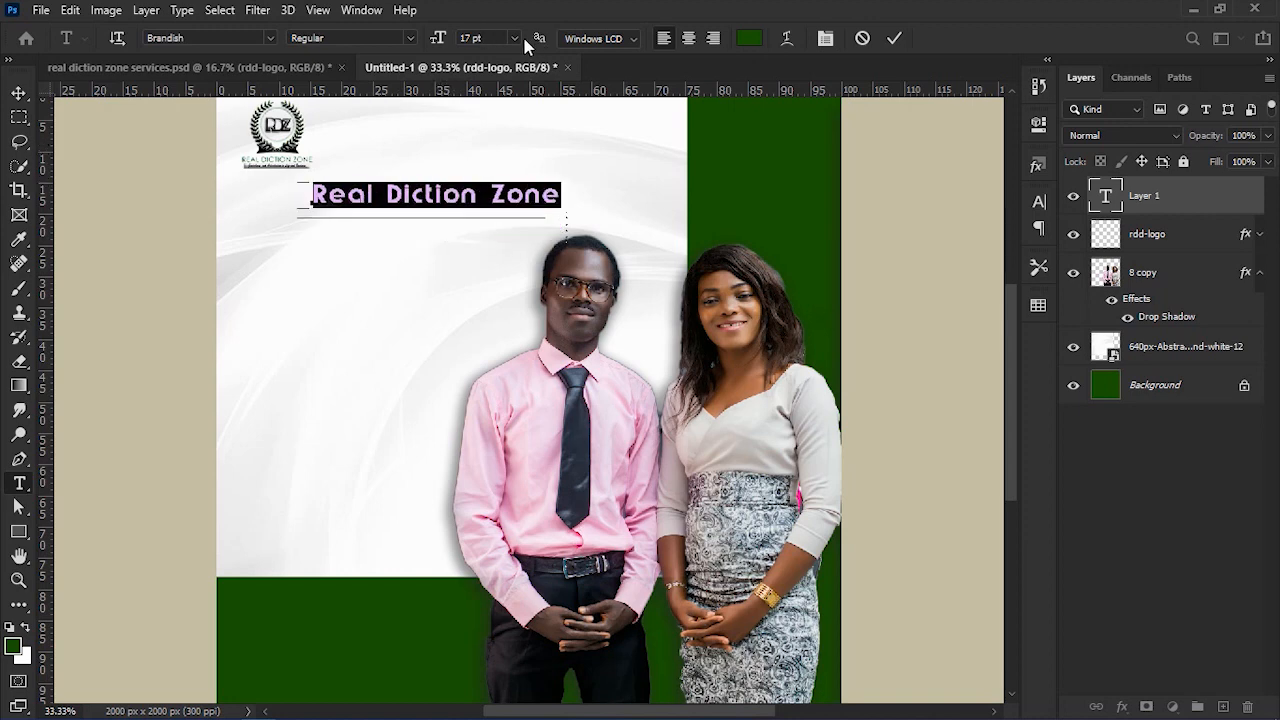
Set the title's tracking to 0, commit the text and move it left to line up beneath the logo.
click(1040, 206)
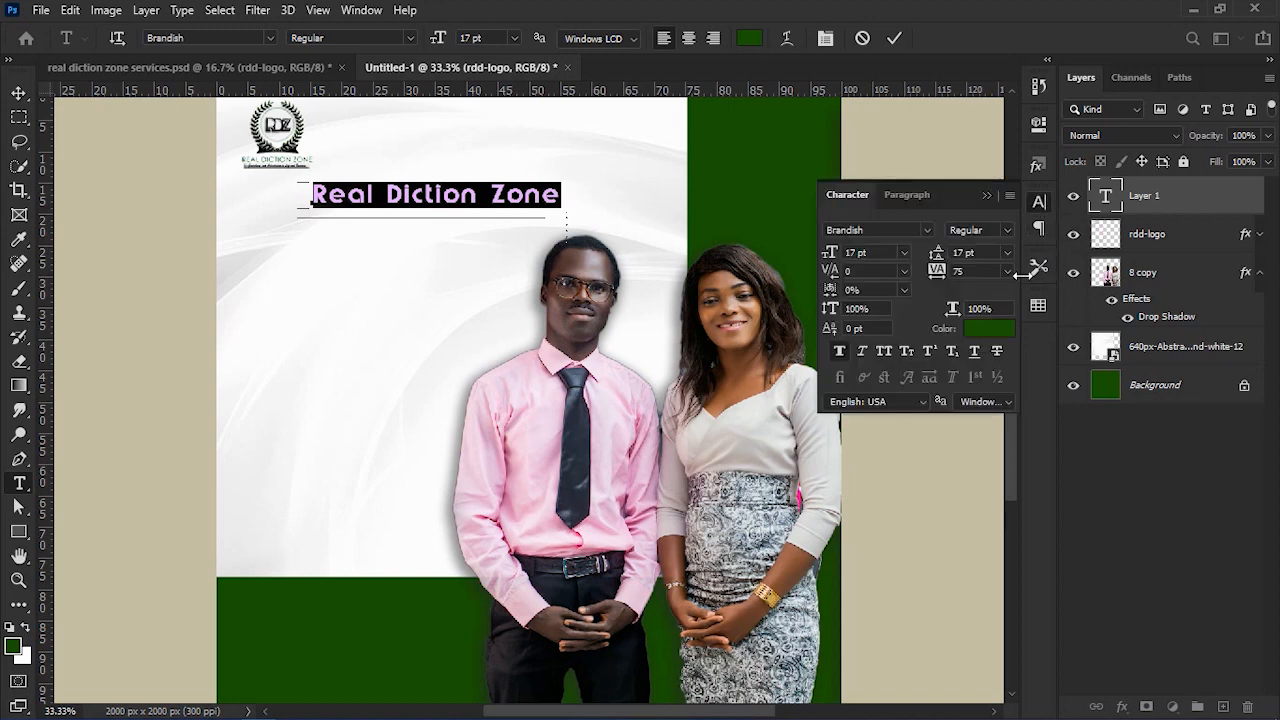
click(1006, 271)
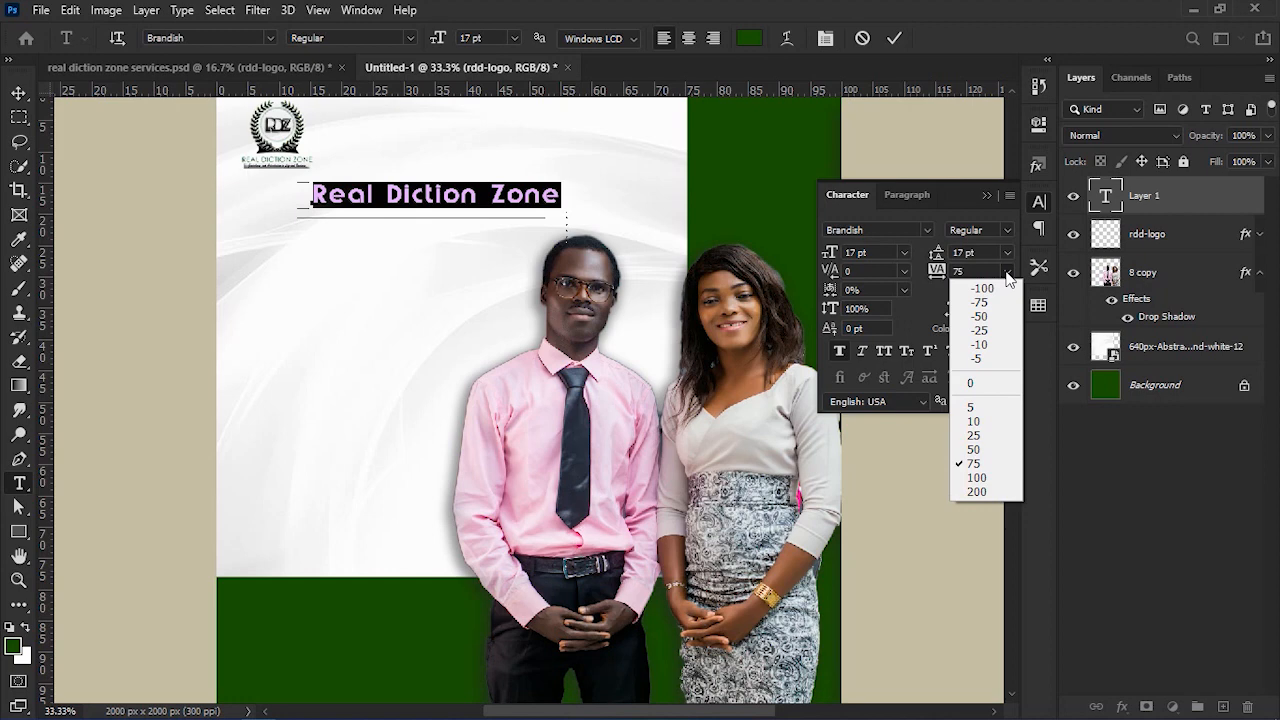
click(980, 384)
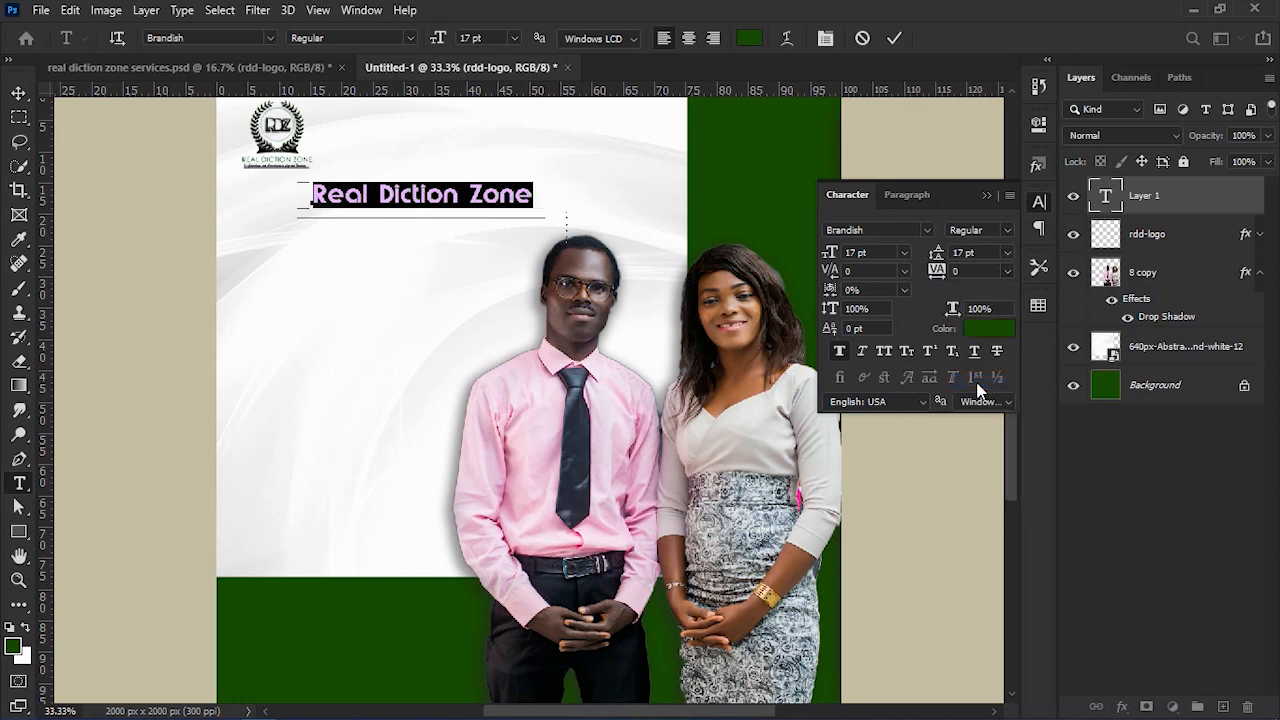
click(986, 197)
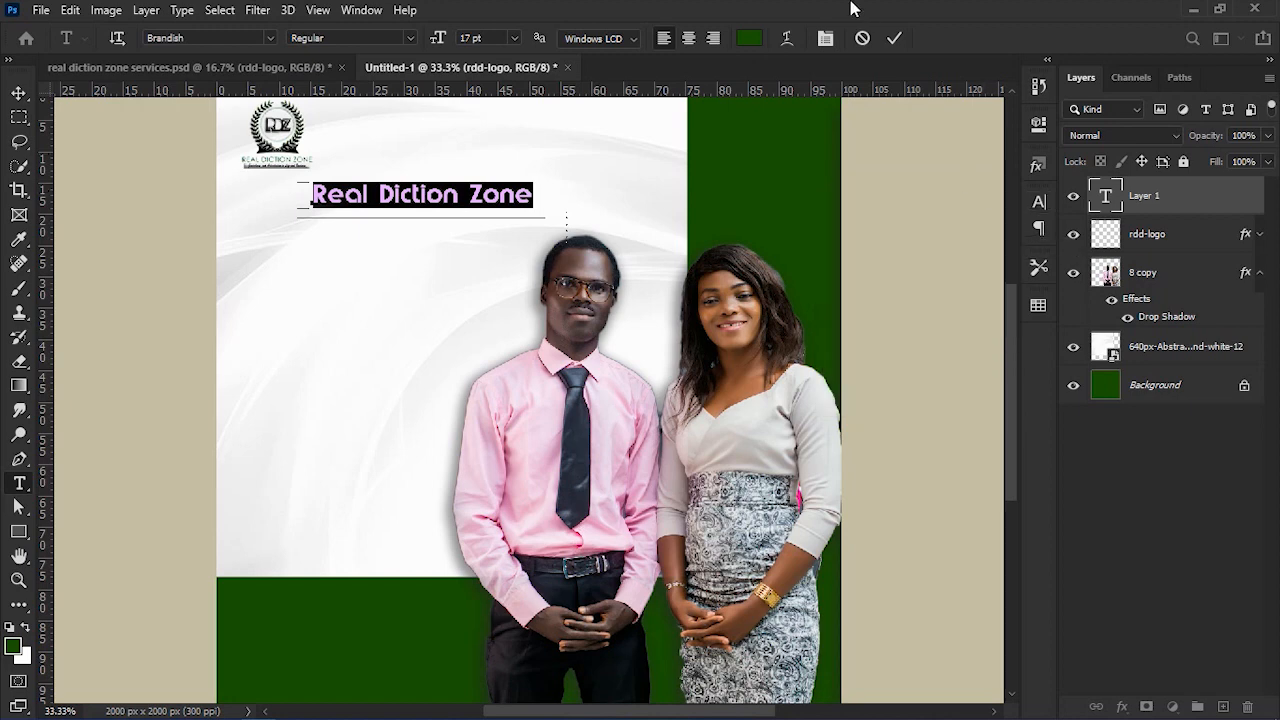
click(894, 40)
key(v)
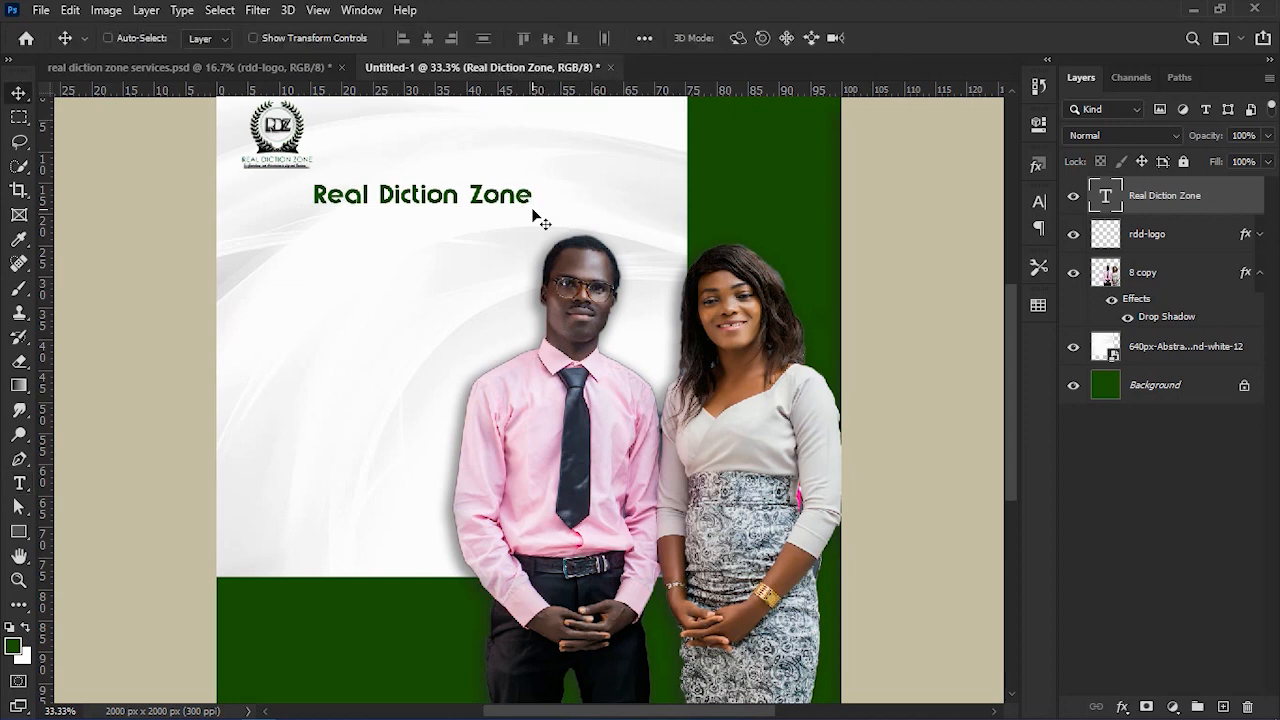
drag(460, 208, 388, 208)
Set the Real Diction Zone title to All Caps.
key(t)
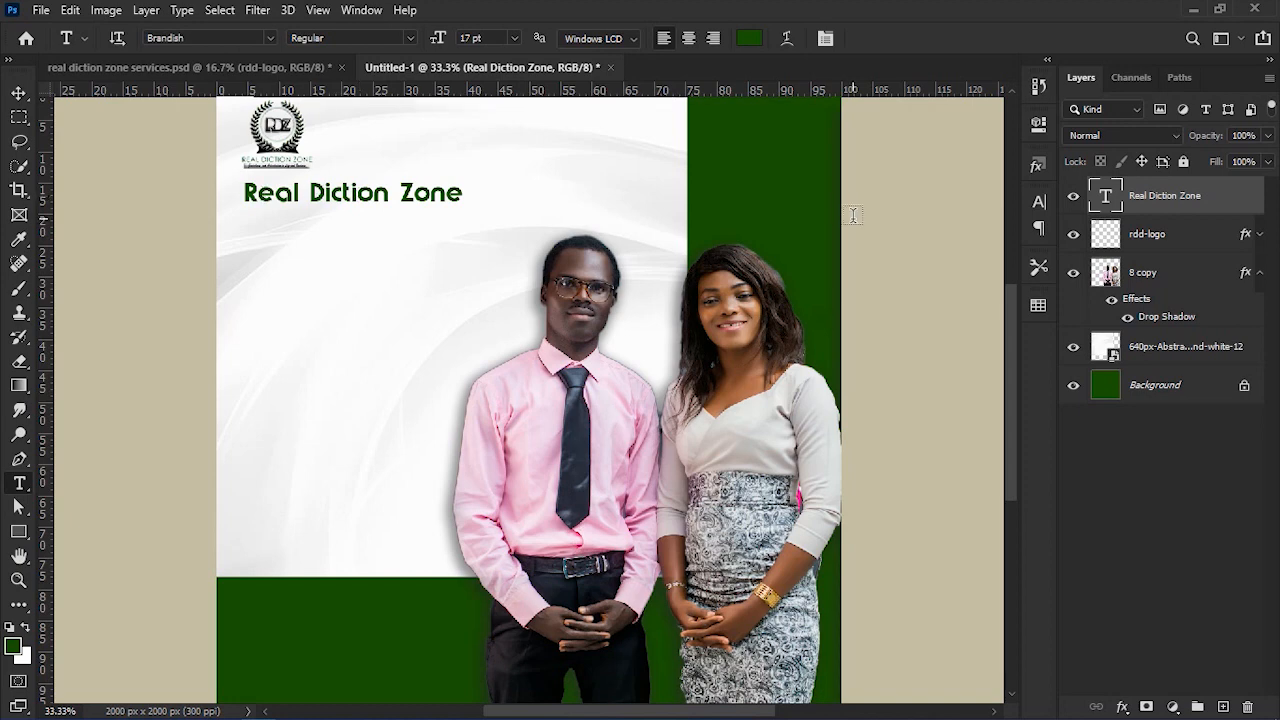
click(1042, 198)
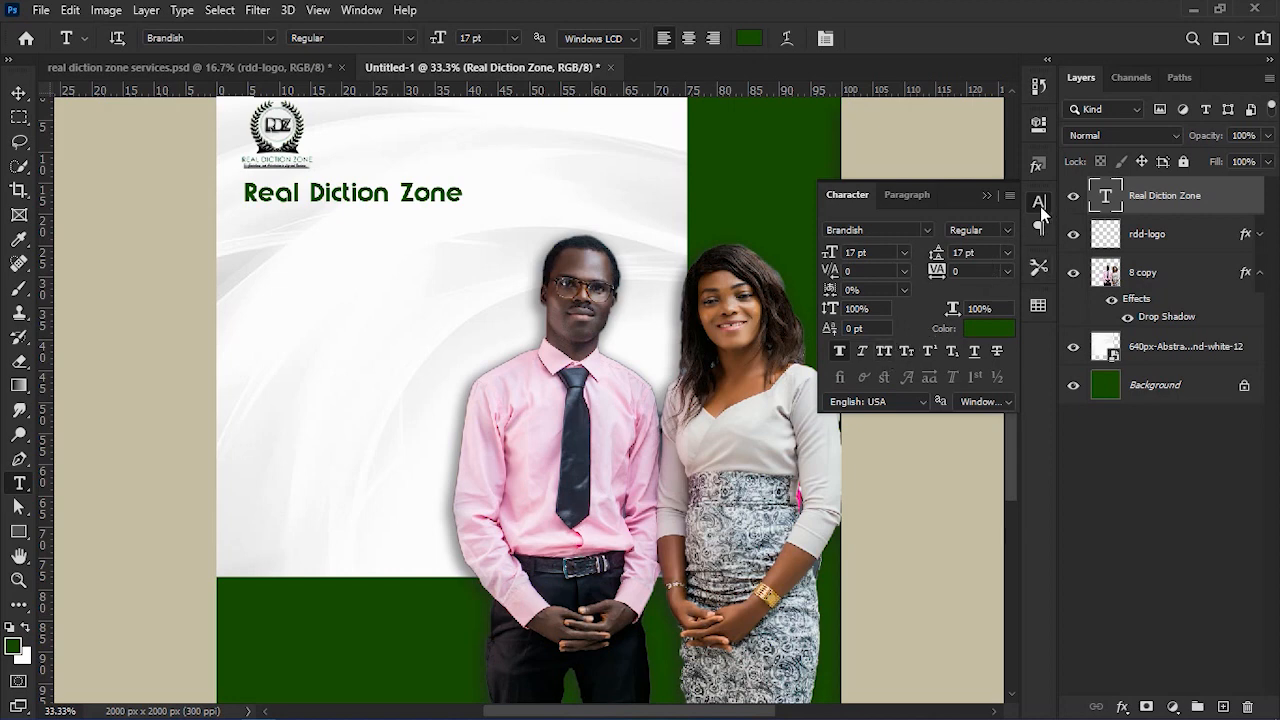
click(885, 353)
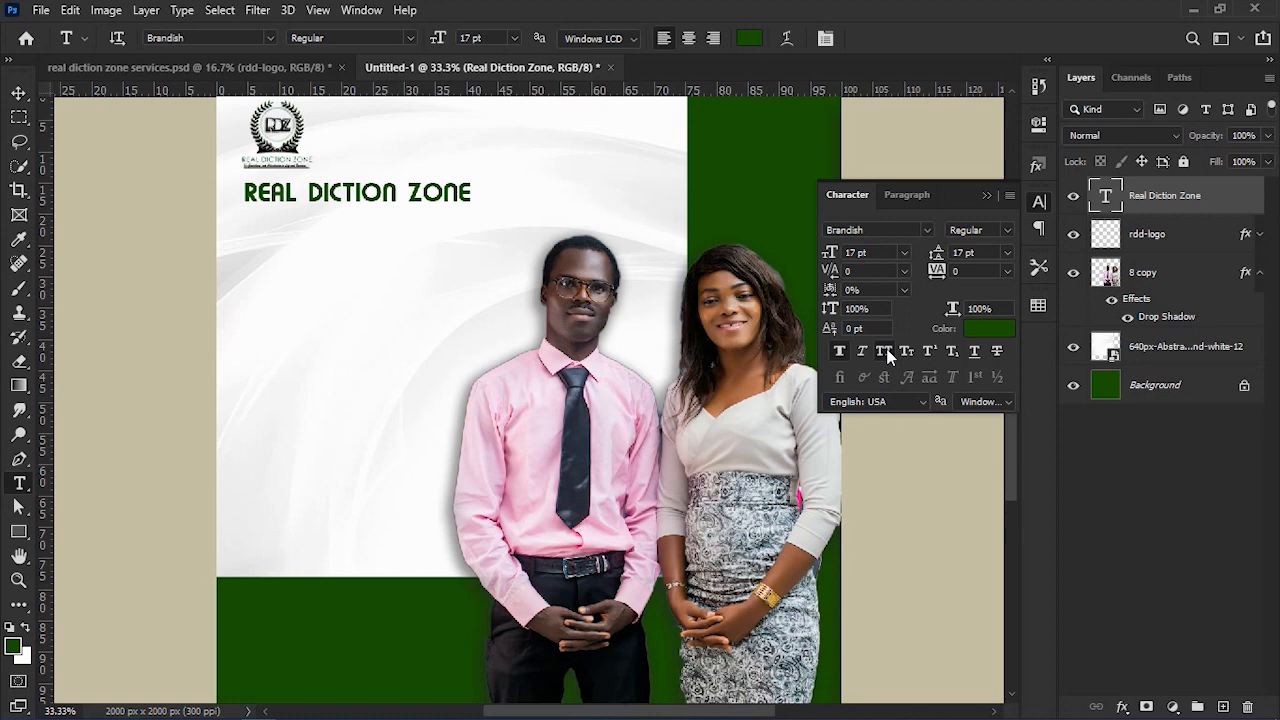
click(985, 195)
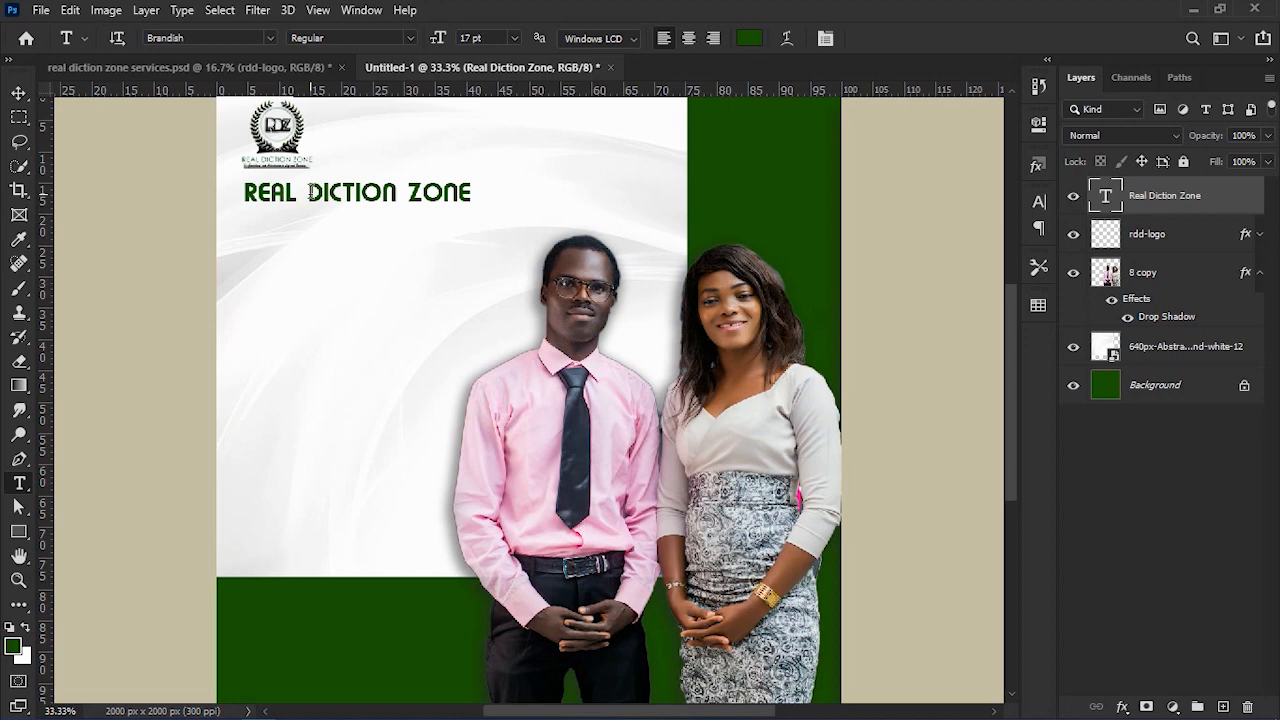
Select the whole REAL DICTION ZONE title and enlarge it to 24 pt.
drag(245, 190, 489, 197)
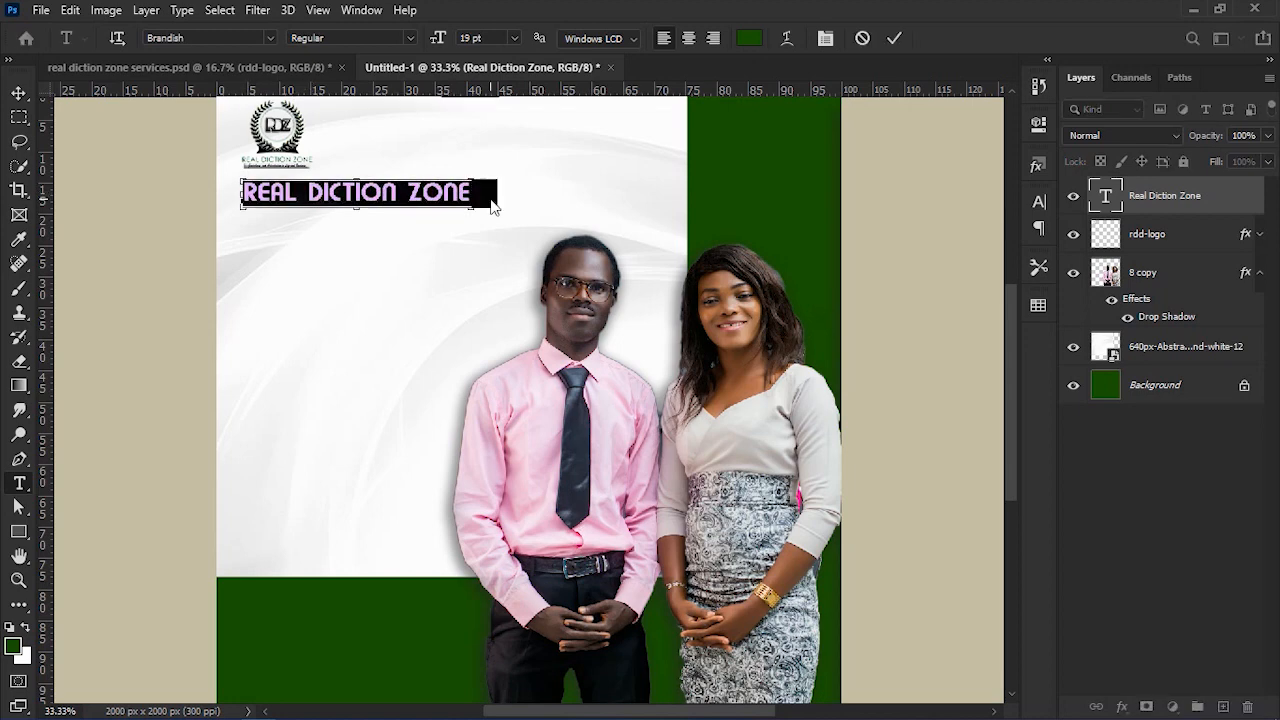
key(ctrl+shift+period)
key(ctrl+shift+period)
key(ctrl+shift+period)
key(ctrl+shift+period)
key(ctrl+shift+period)
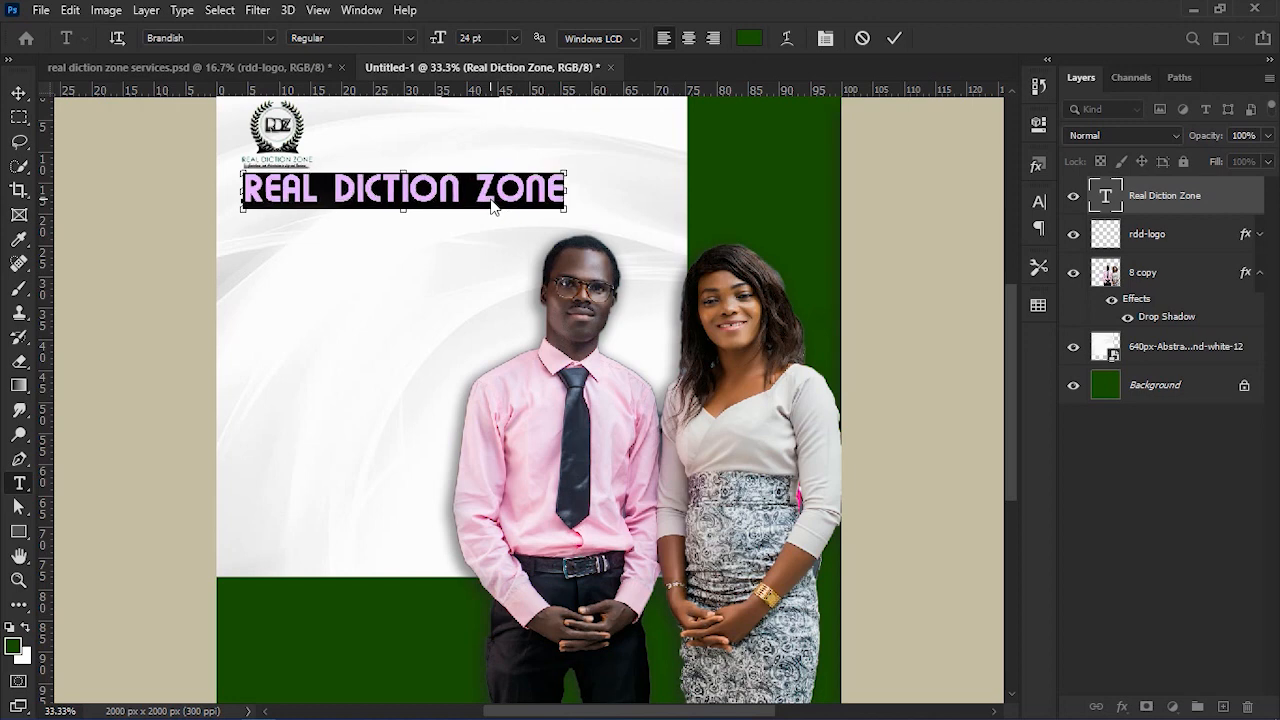
click(346, 192)
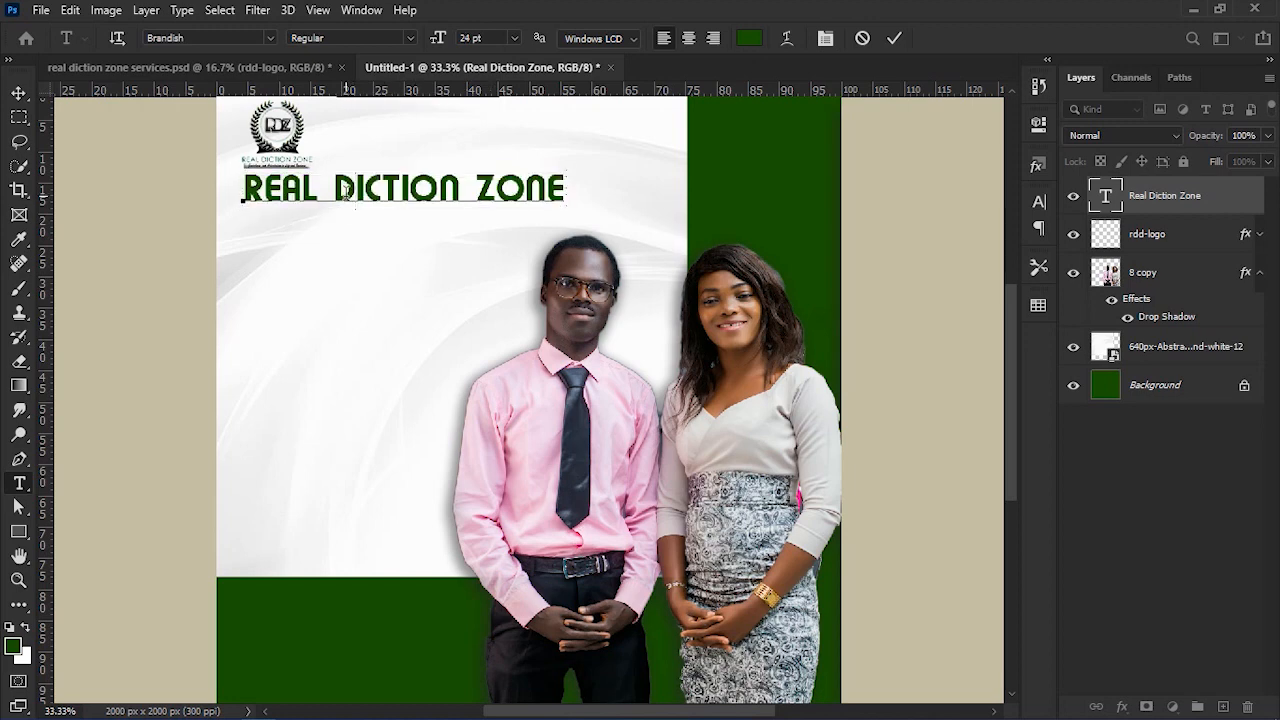
key(Return)
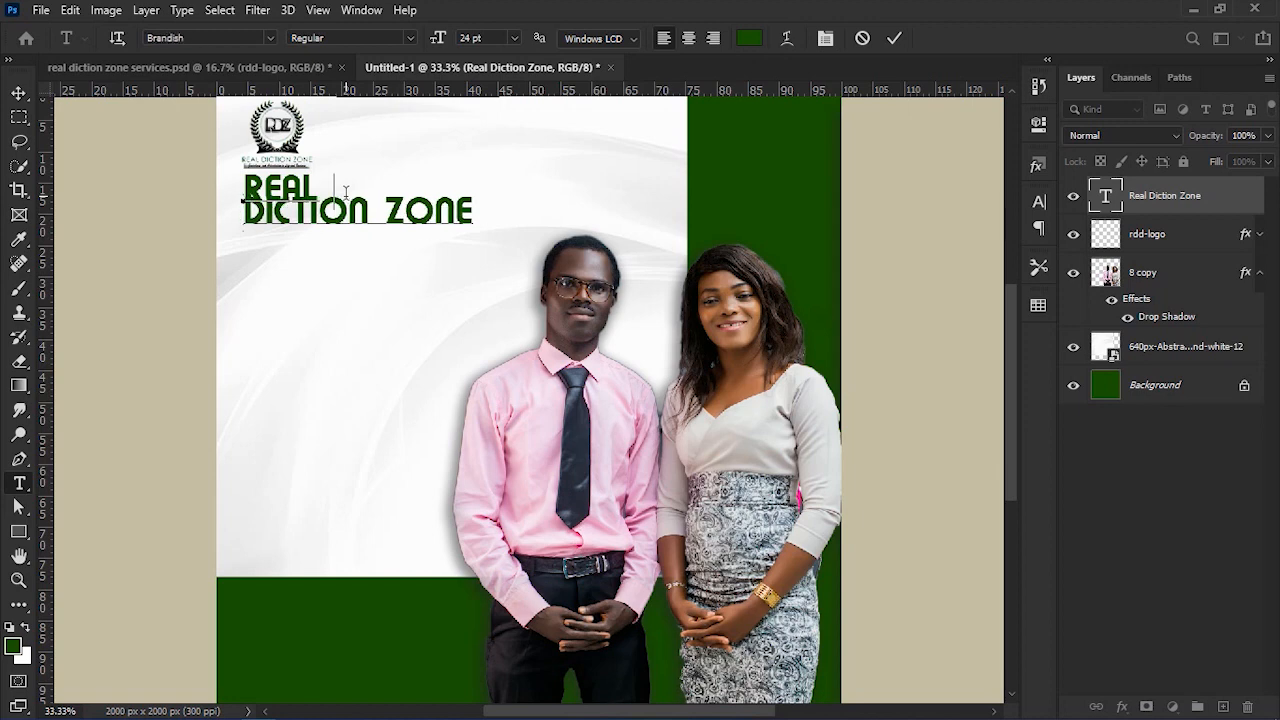
key(BackSpace)
Commit the title text, move it up beside the logo and scale it up to 27.8 pt.
key(ctrl+Return)
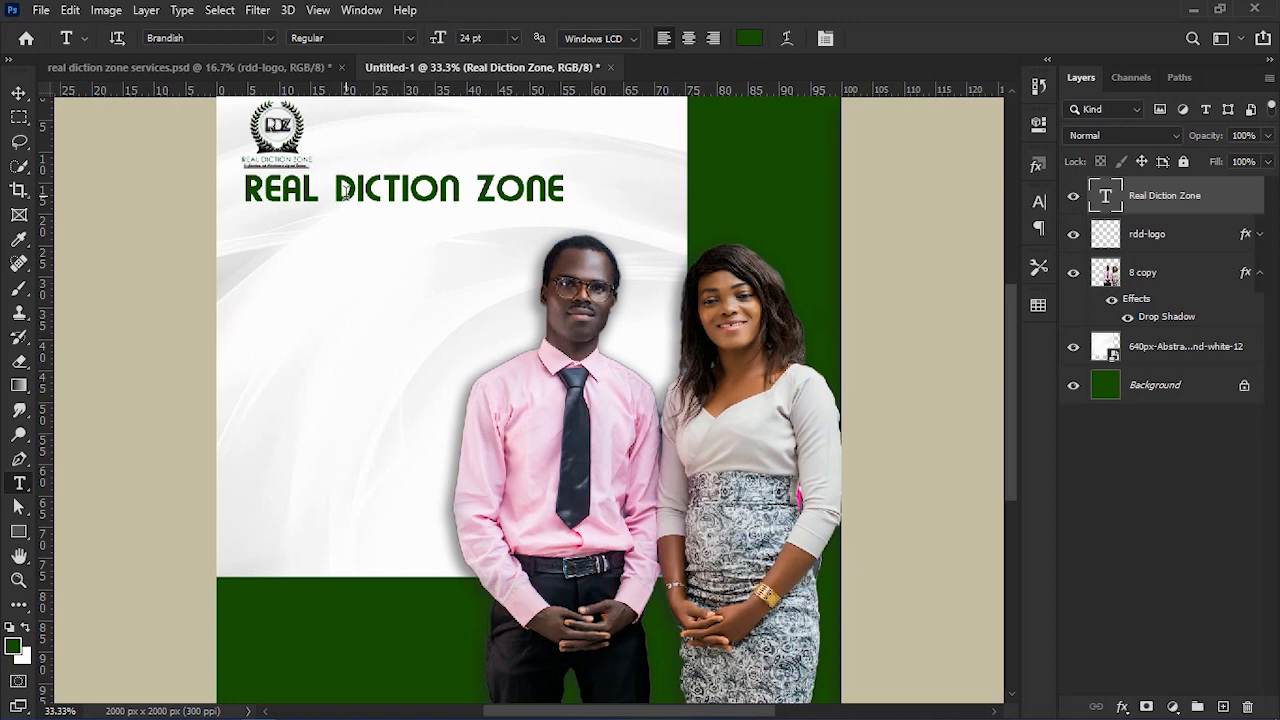
key(v)
drag(355, 198, 448, 138)
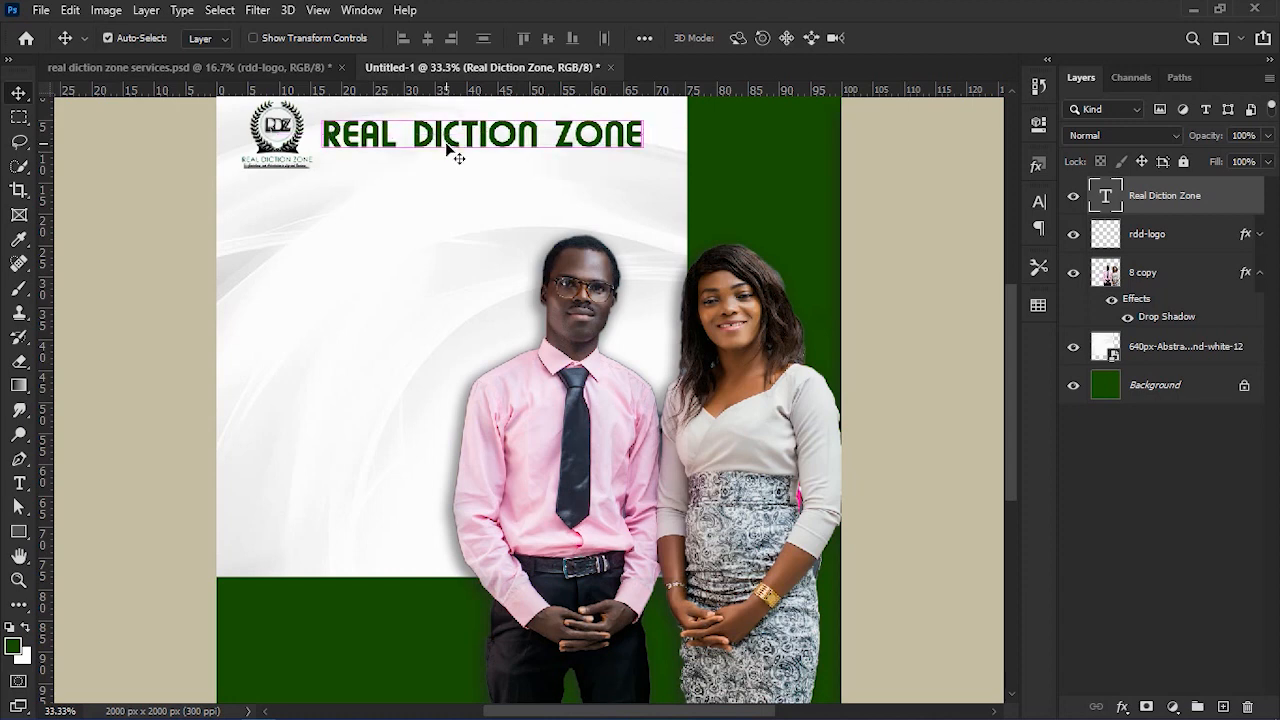
key(ctrl+t)
drag(641, 155, 666, 180)
key(Return)
Nudge the enlarged title right and slightly down so it ends at the white area's edge.
key(shift+Right)
key(shift+Right)
key(shift+Right)
key(shift+Right)
key(Down)
key(Down)
key(Down)
key(Down)
key(Down)
key(Down)
key(Right)
key(Right)
key(Right)
key(Right)
key(Right)
key(Right)
key(Right)
key(Right)
key(Right)
key(Right)
Select the logo and nudge it left and slightly down, away from the title.
ctrl+click(290, 150)
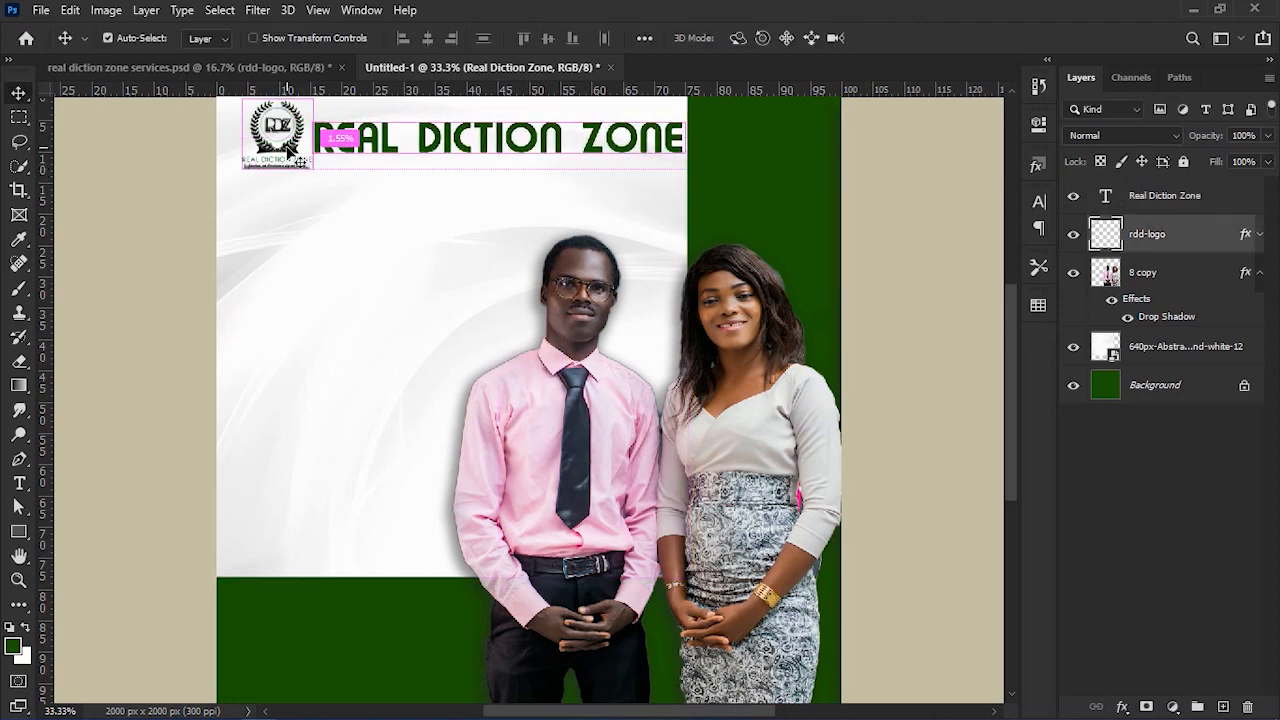
key(shift+Left)
key(shift+Left)
key(shift+Left)
key(Left)
key(Left)
key(Left)
key(Left)
key(Left)
key(Left)
key(Down)
key(Down)
key(Down)
key(Down)
Nudge the title 20 px left to sit closer to the logo and collapse the couple layer's effects list.
ctrl+click(342, 148)
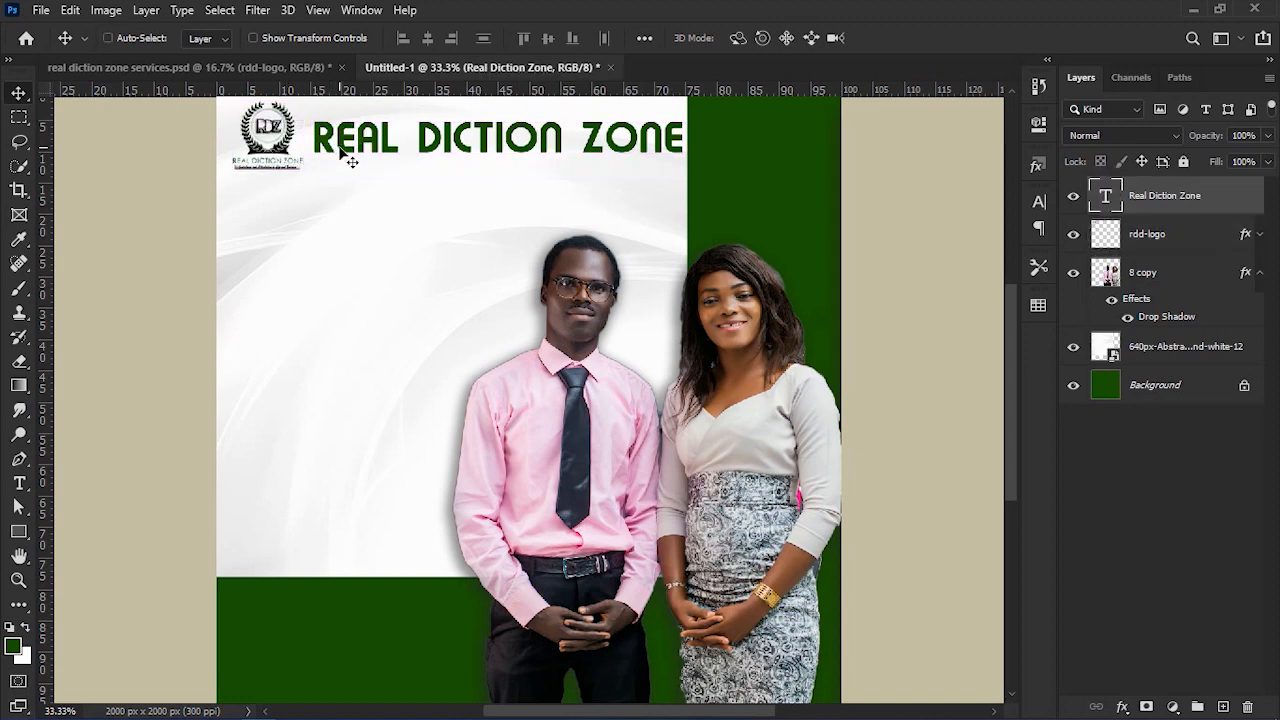
key(shift+Left)
key(shift+Left)
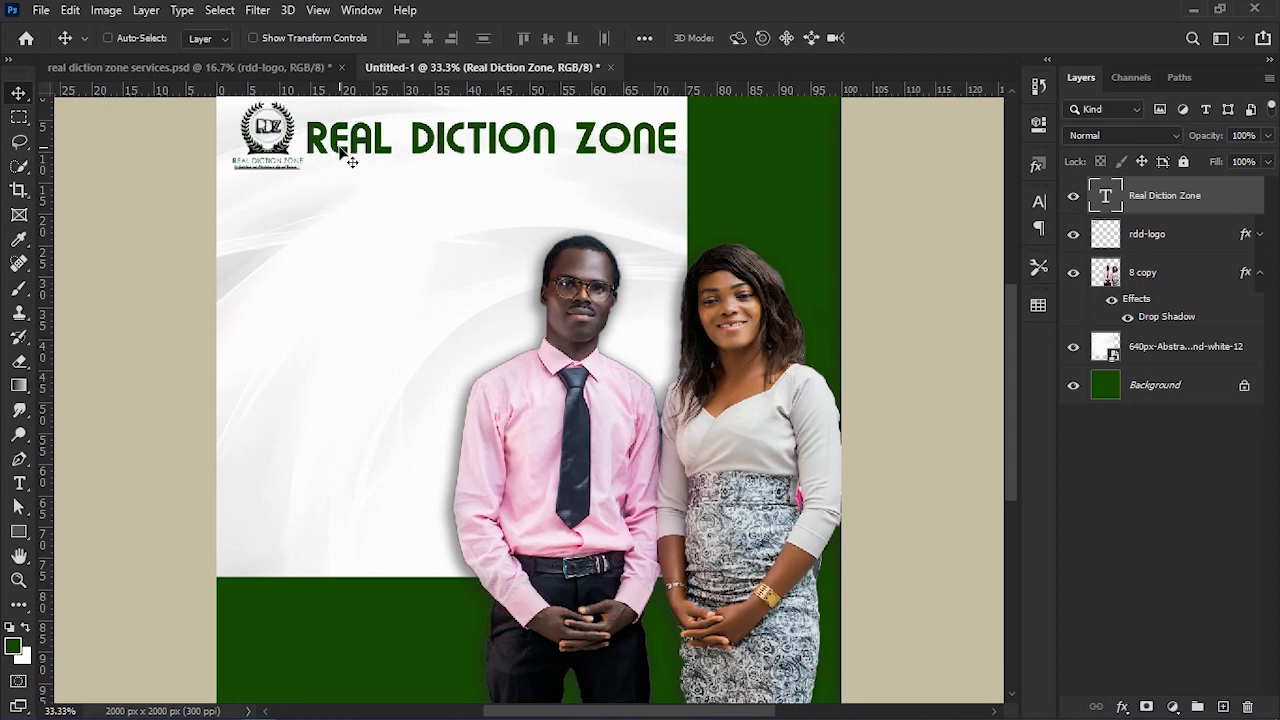
click(1258, 273)
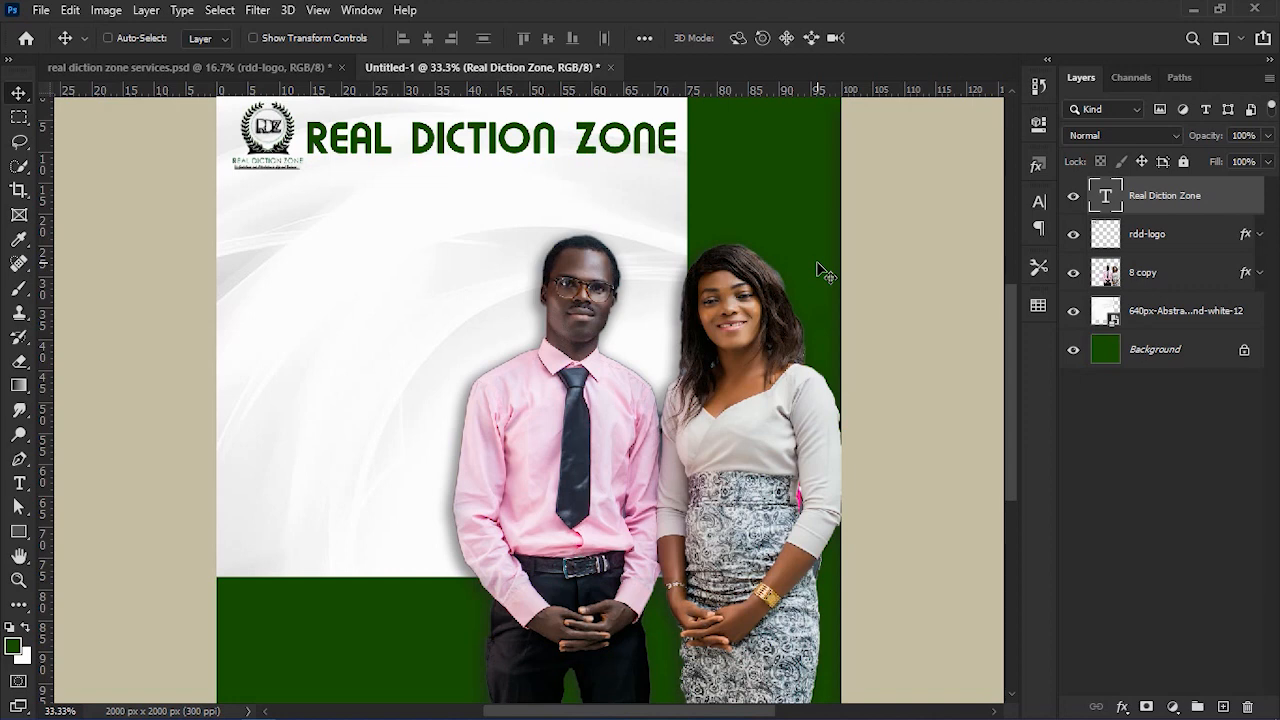
Add the text "WE OFFER" in the Quitman font at 24 pt on the white area below the title.
key(t)
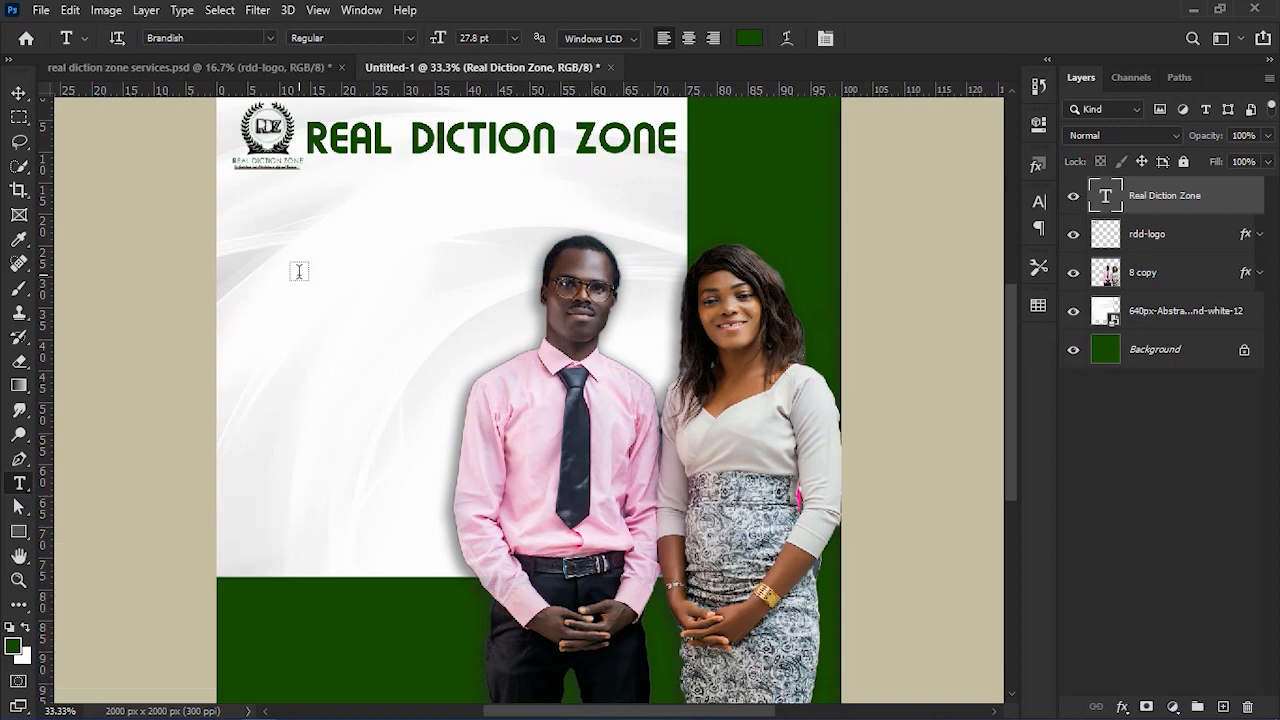
click(270, 40)
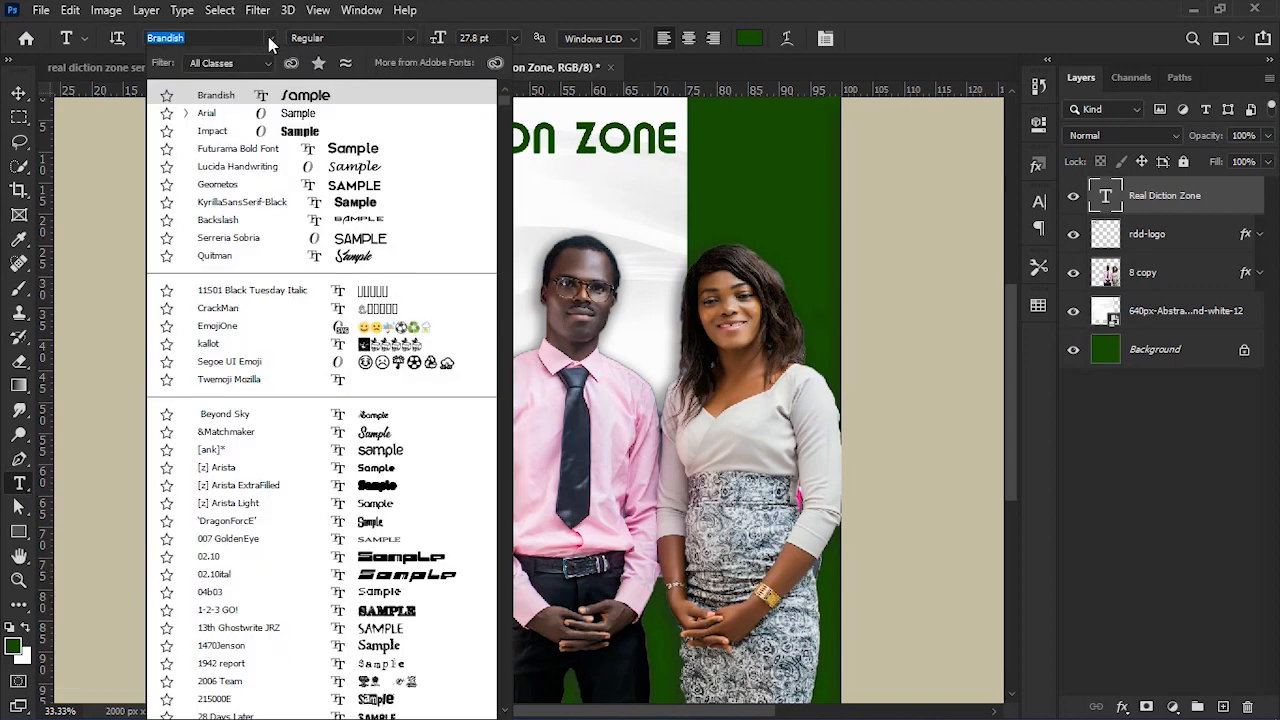
click(270, 40)
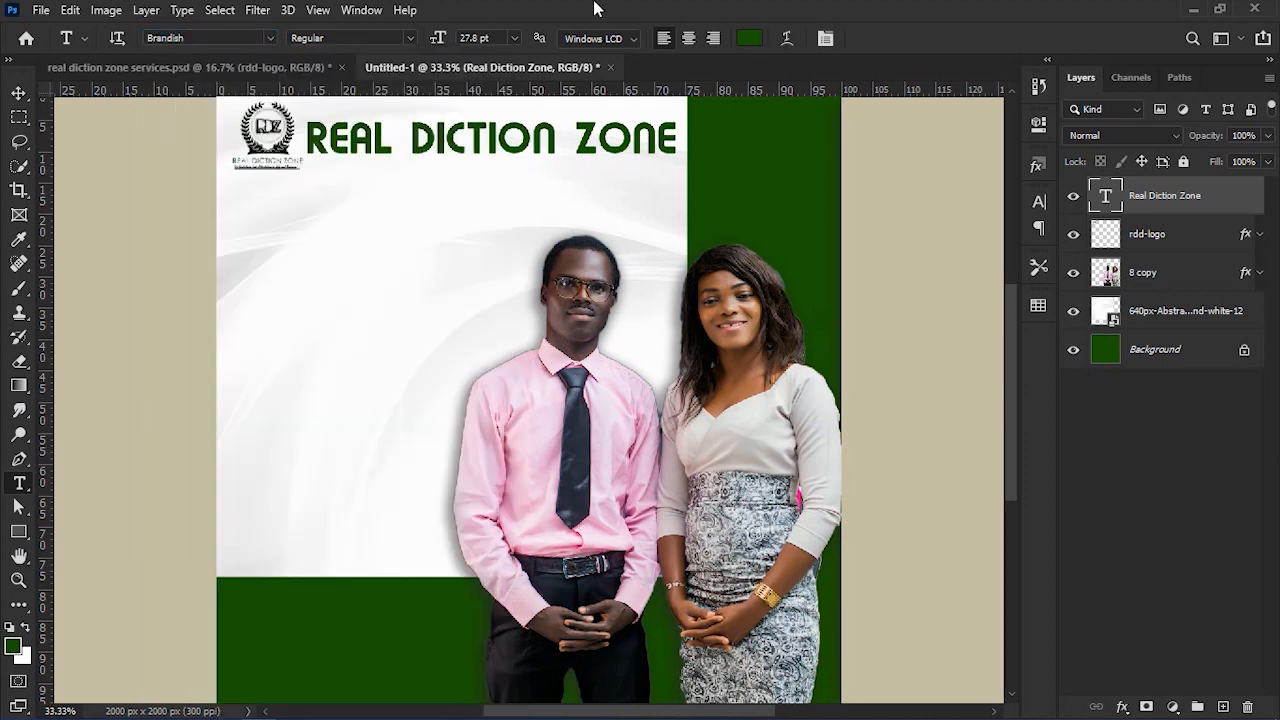
click(300, 295)
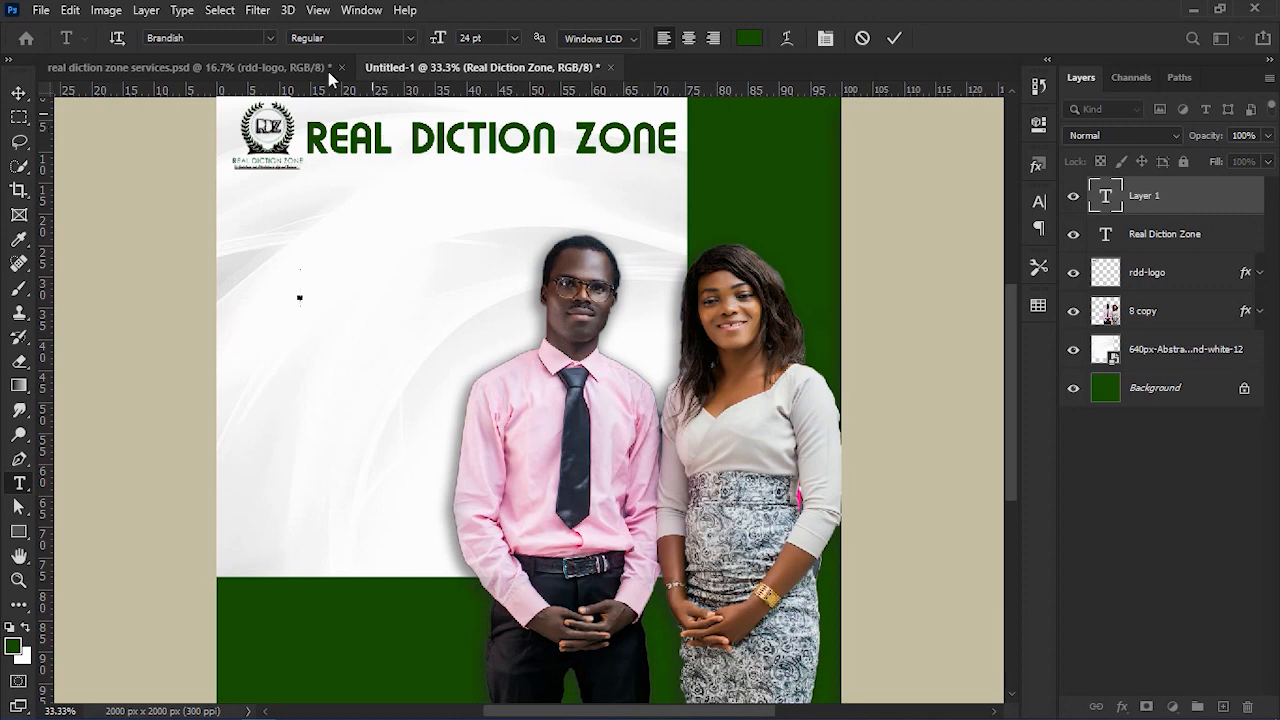
click(263, 39)
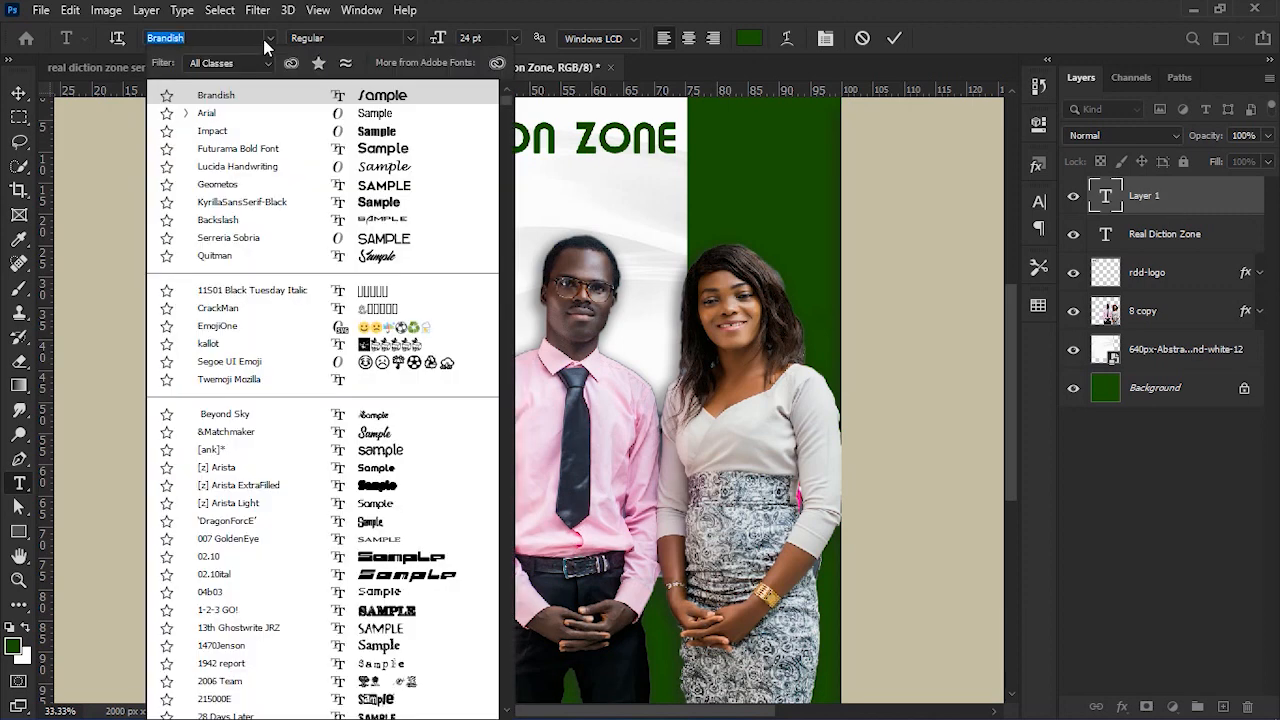
click(388, 260)
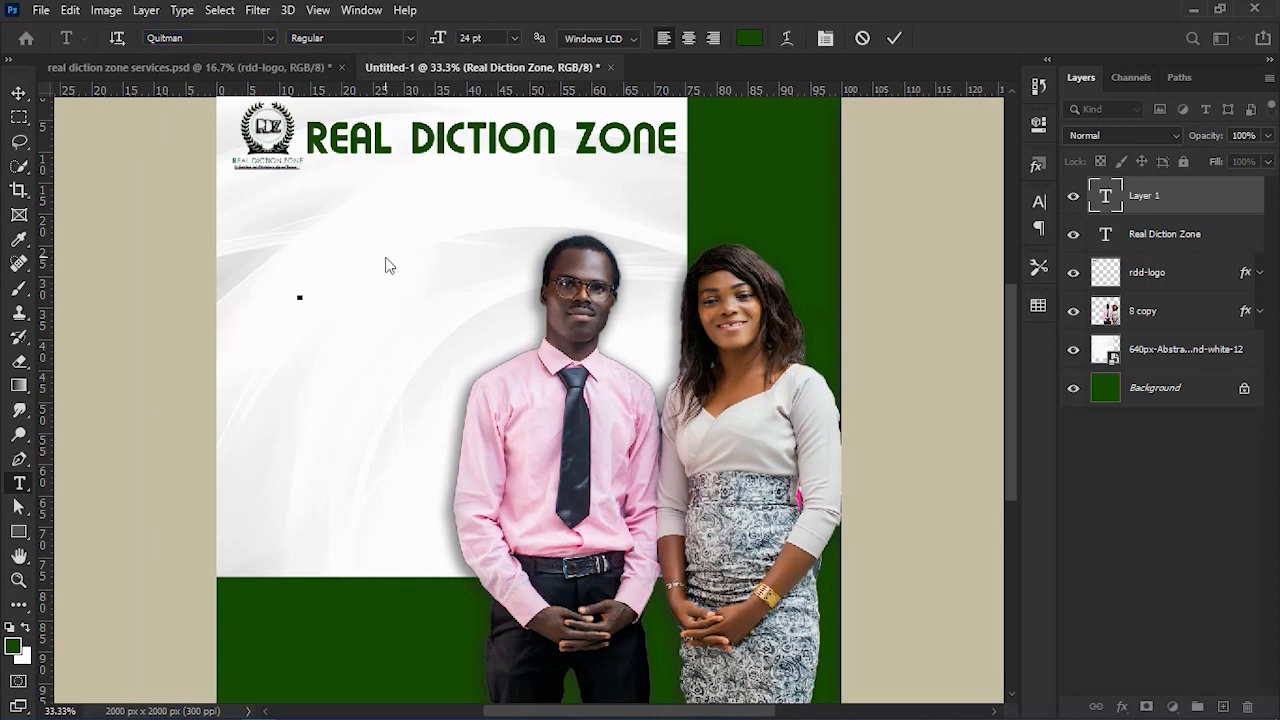
text(WE OFFER)
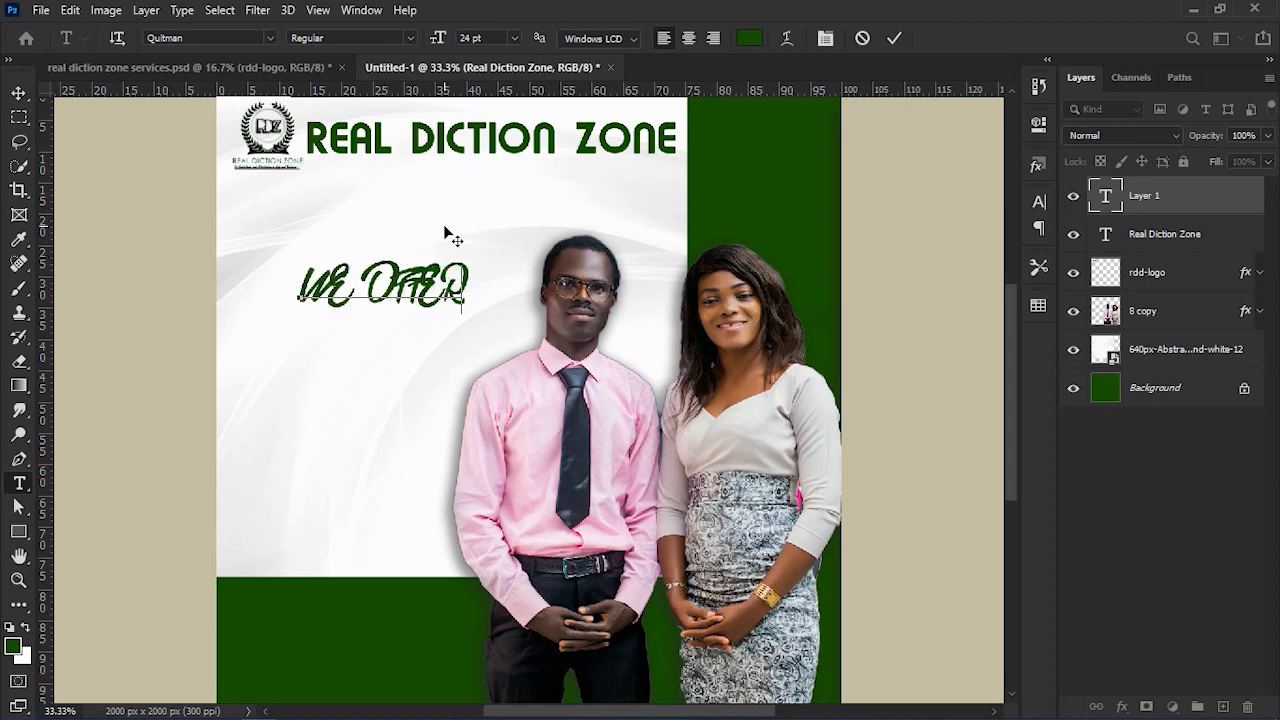
Move the We Offer text slightly up and to the left, select all of it and turn off All Caps.
drag(443, 234, 409, 223)
key(ctrl+a)
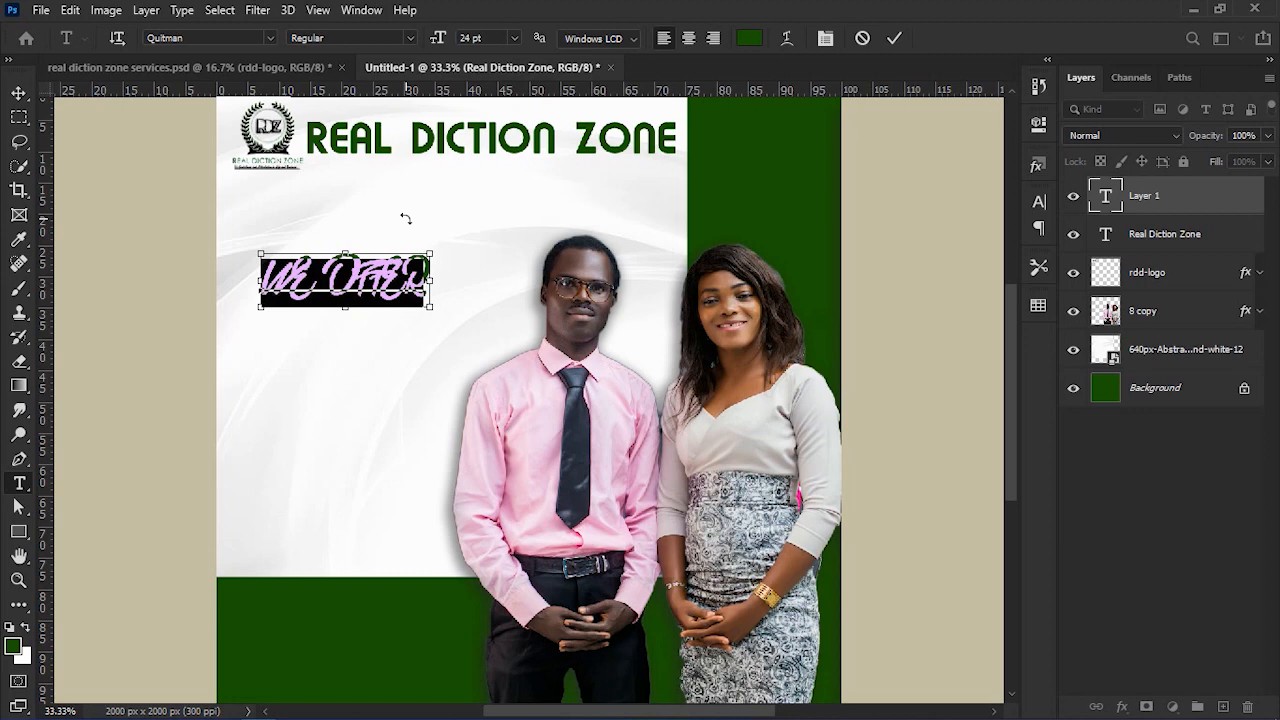
click(1039, 203)
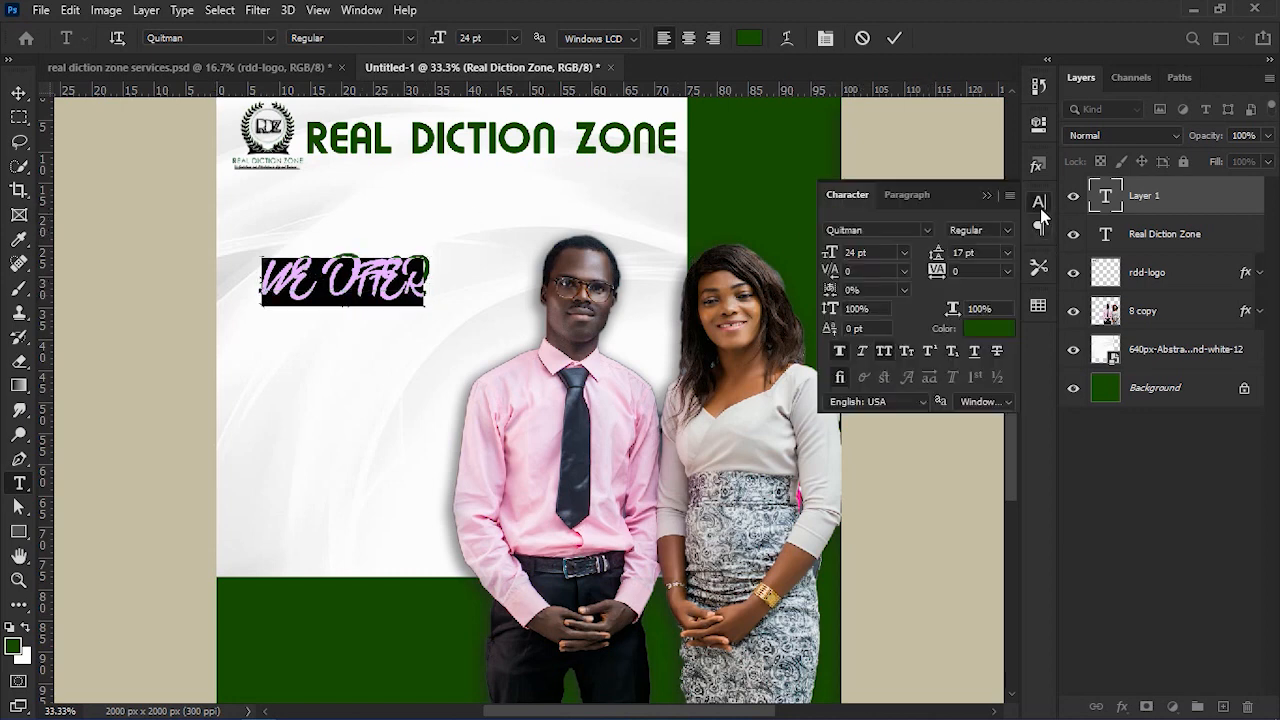
click(885, 353)
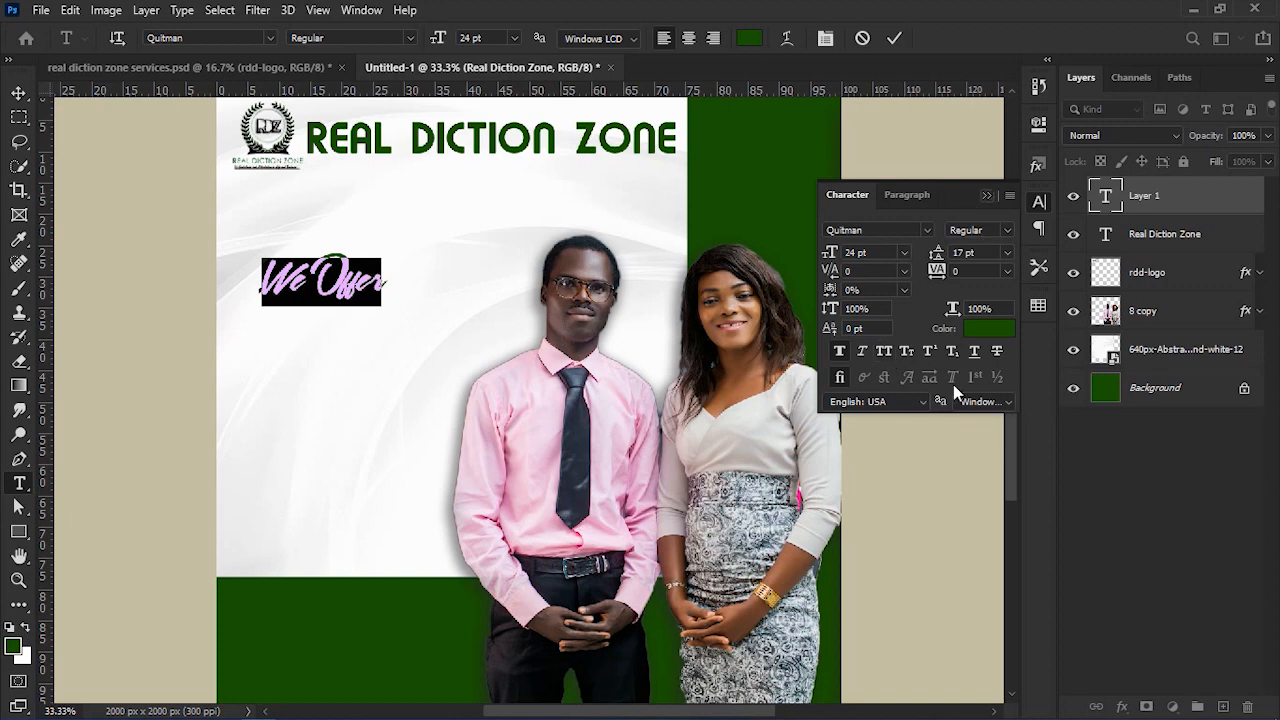
Change the We Offer text color to dark grey #242424.
click(989, 328)
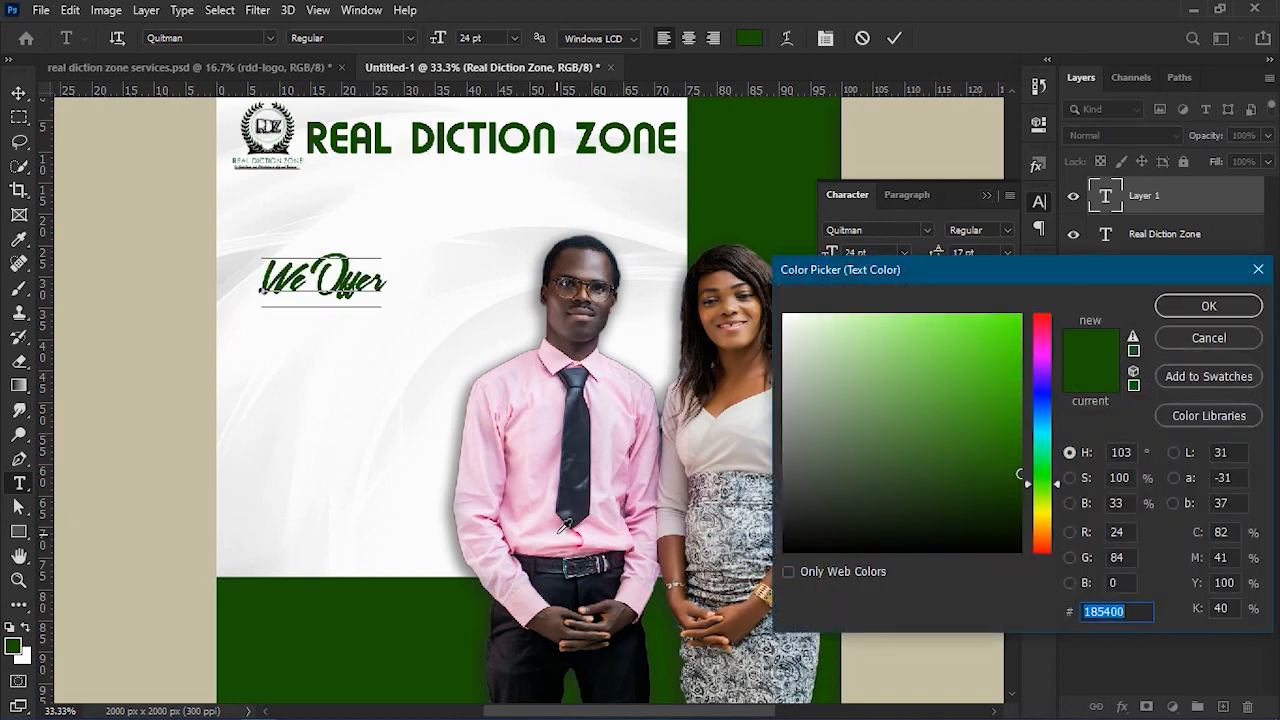
click(563, 527)
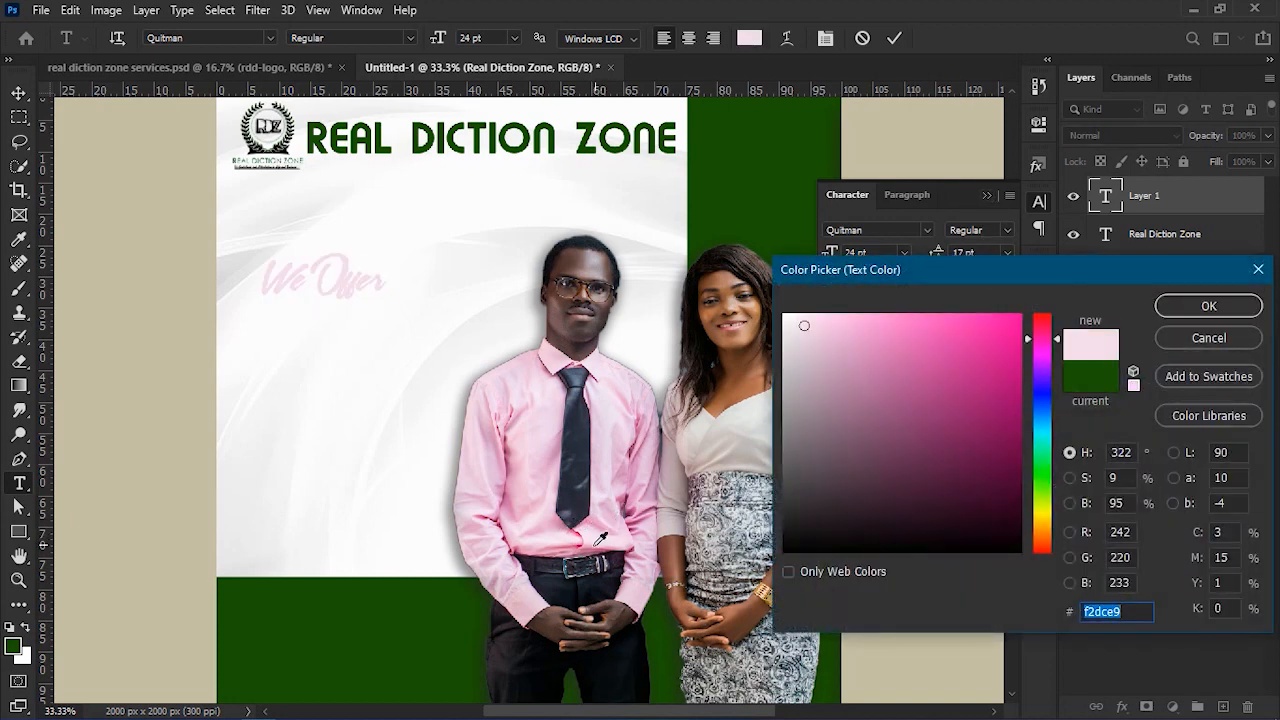
click(597, 542)
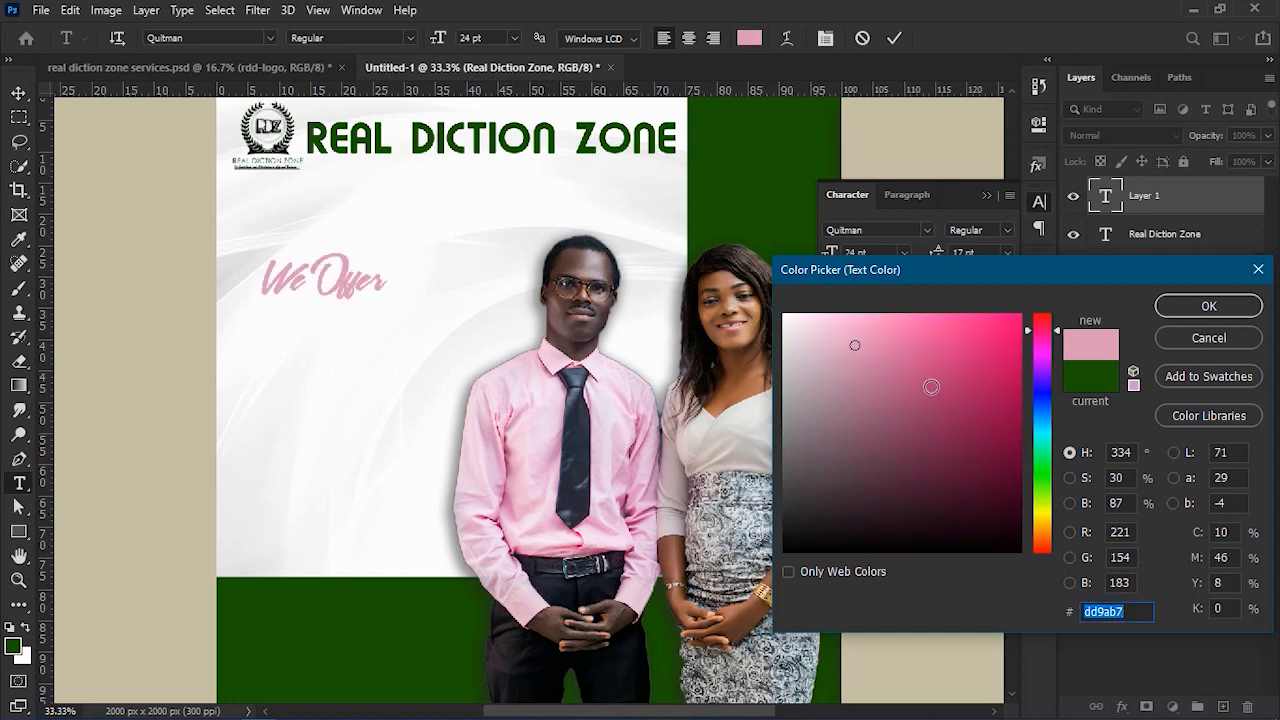
text(111111)
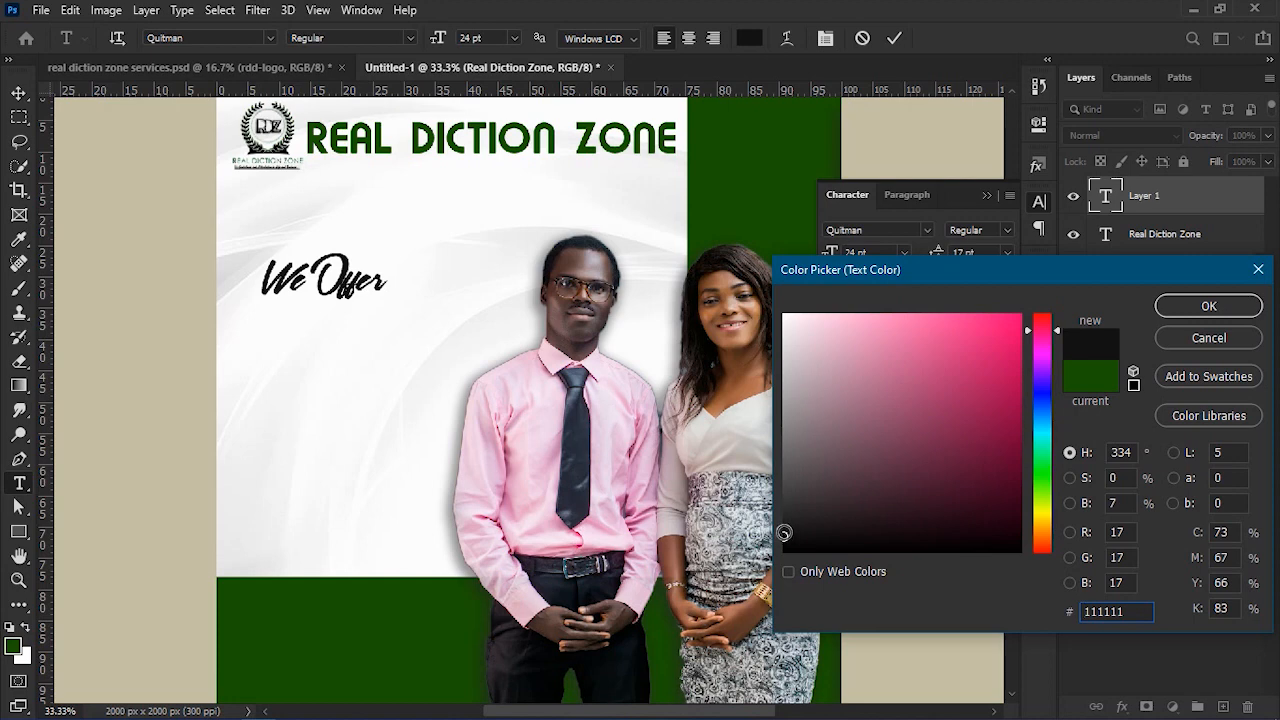
click(787, 518)
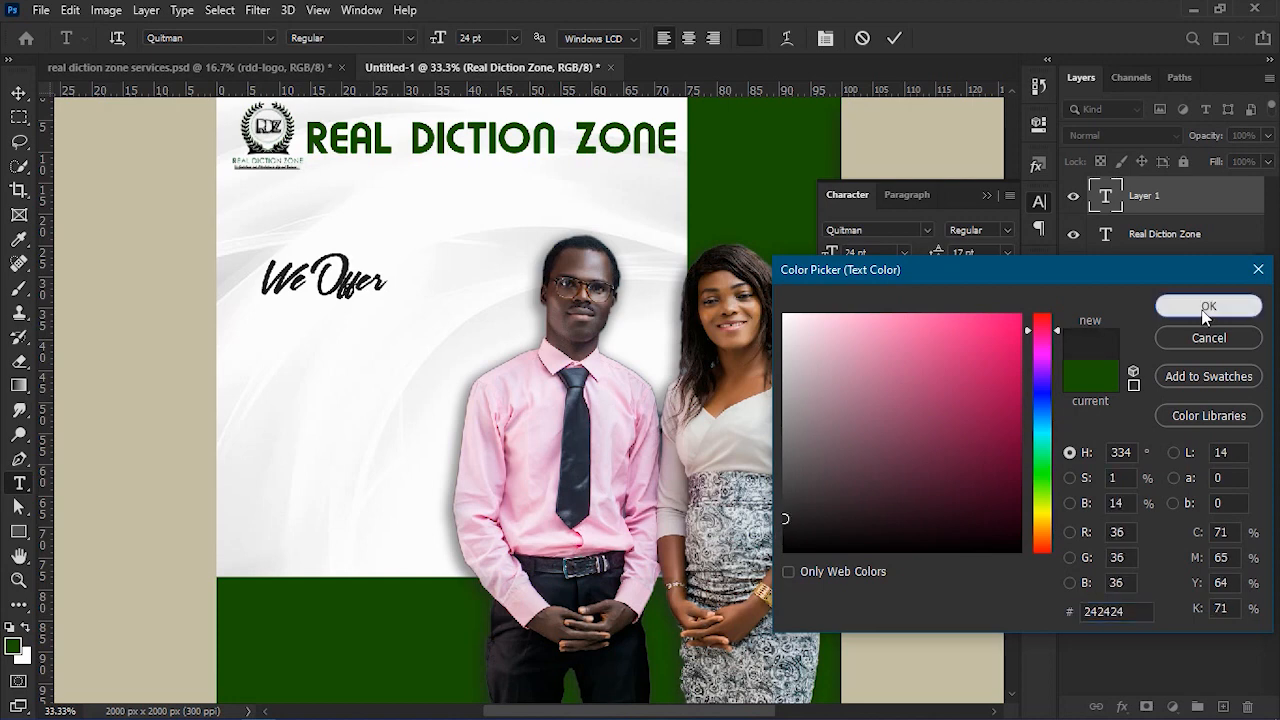
click(1208, 307)
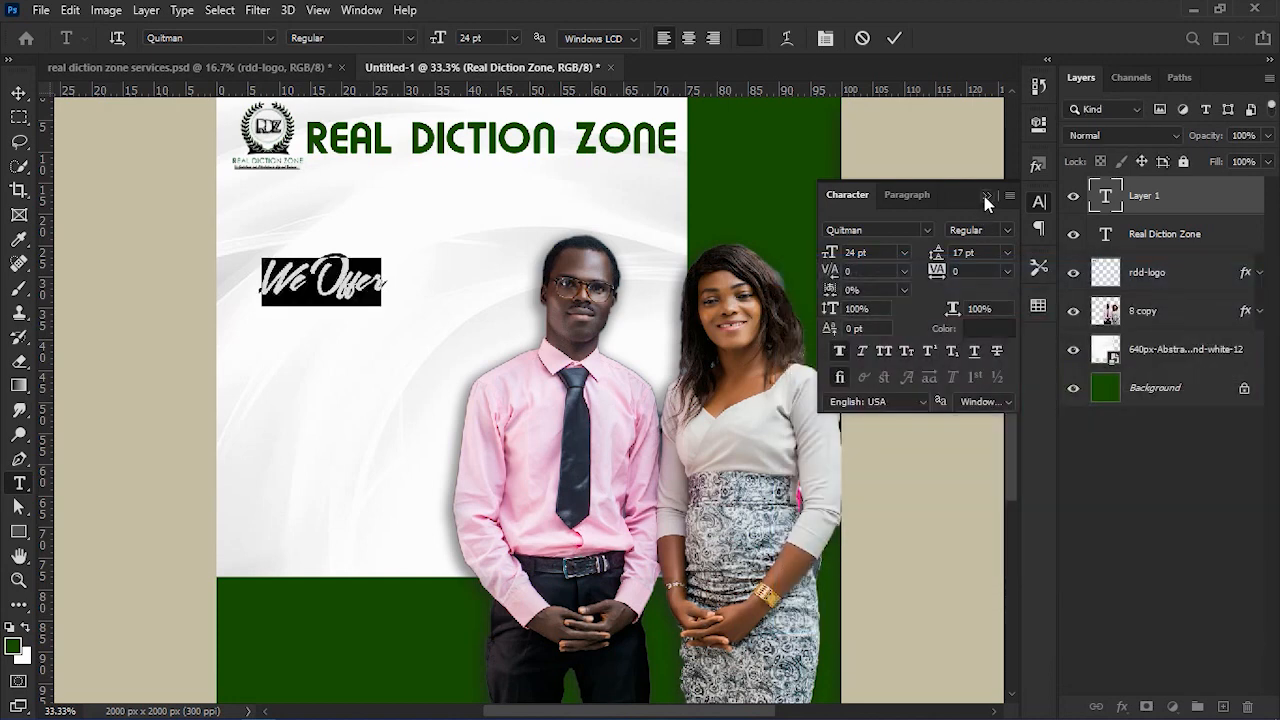
click(985, 196)
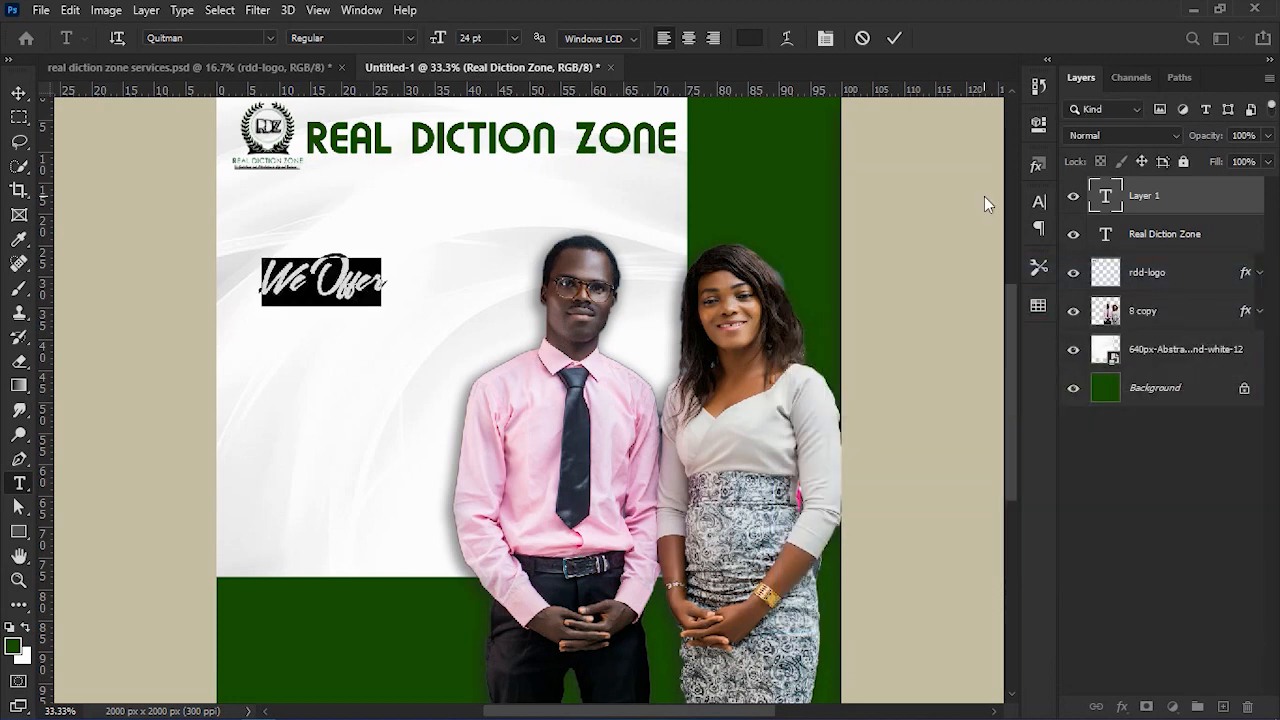
Set the We Offer text's tracking to 75.
click(1038, 204)
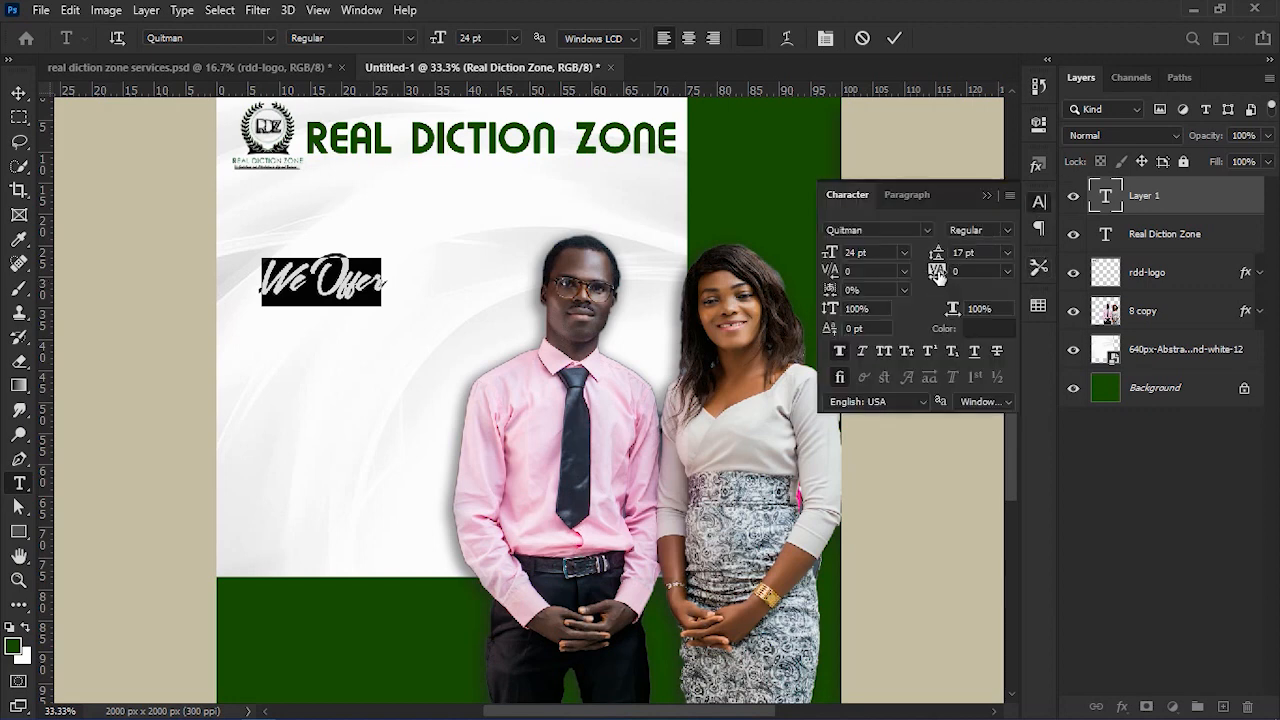
click(1008, 270)
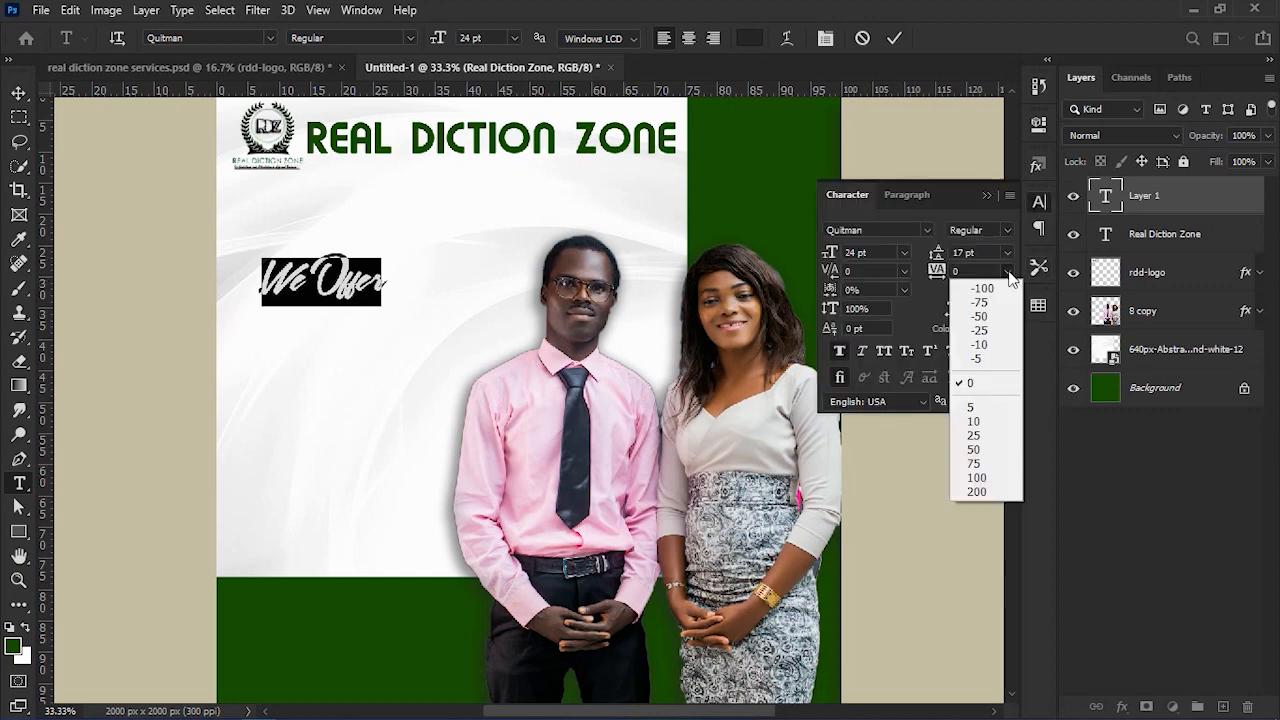
click(984, 450)
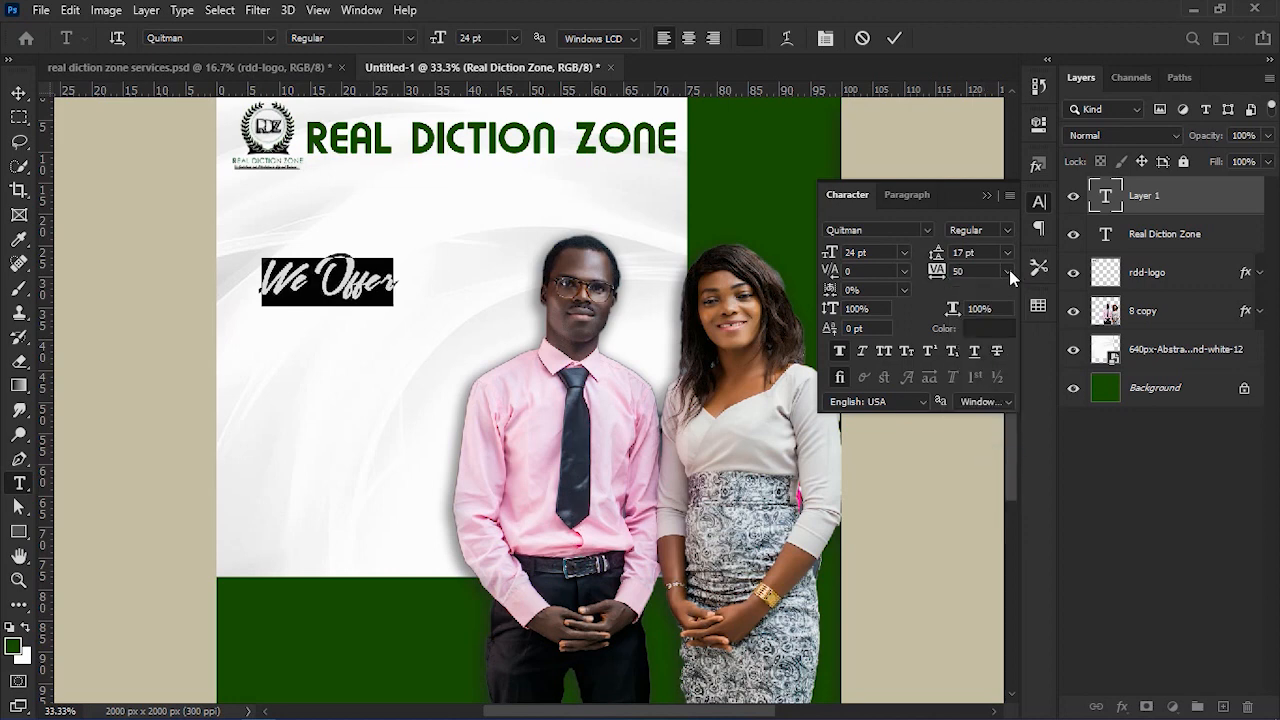
click(1008, 272)
click(978, 462)
click(987, 196)
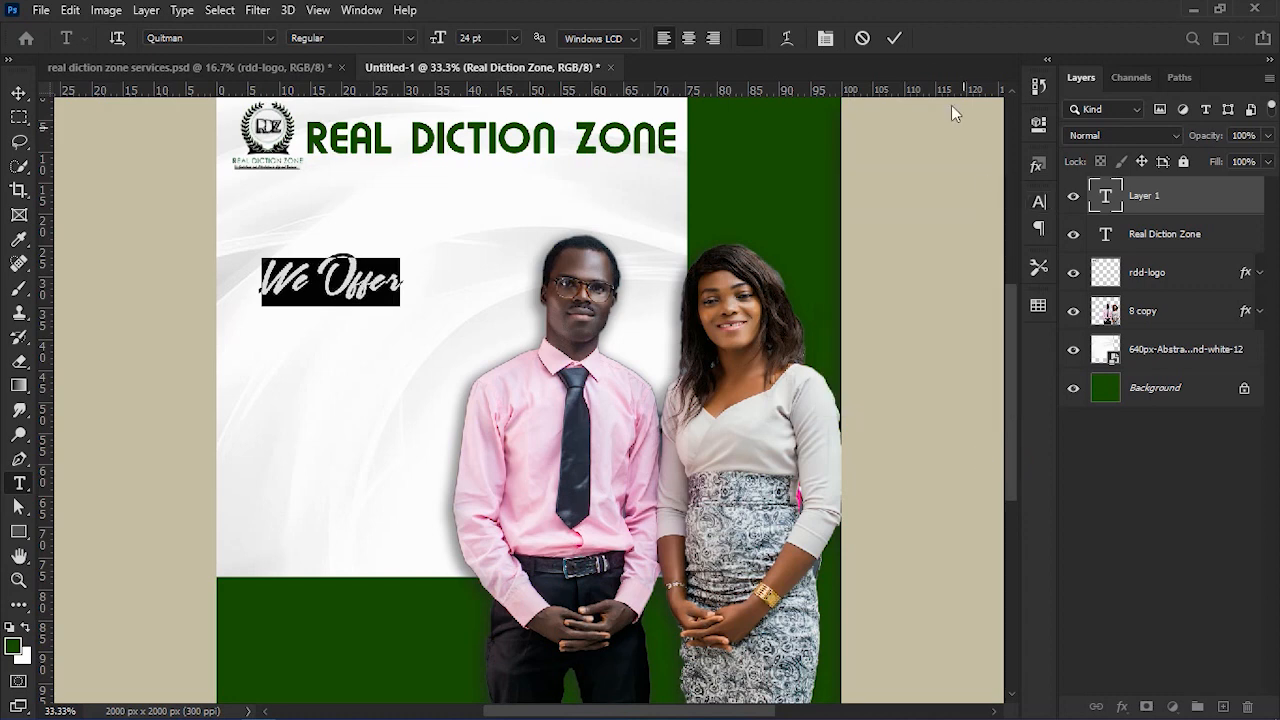
Commit the We Offer text edit and move the text slightly up, closer to the title.
click(896, 41)
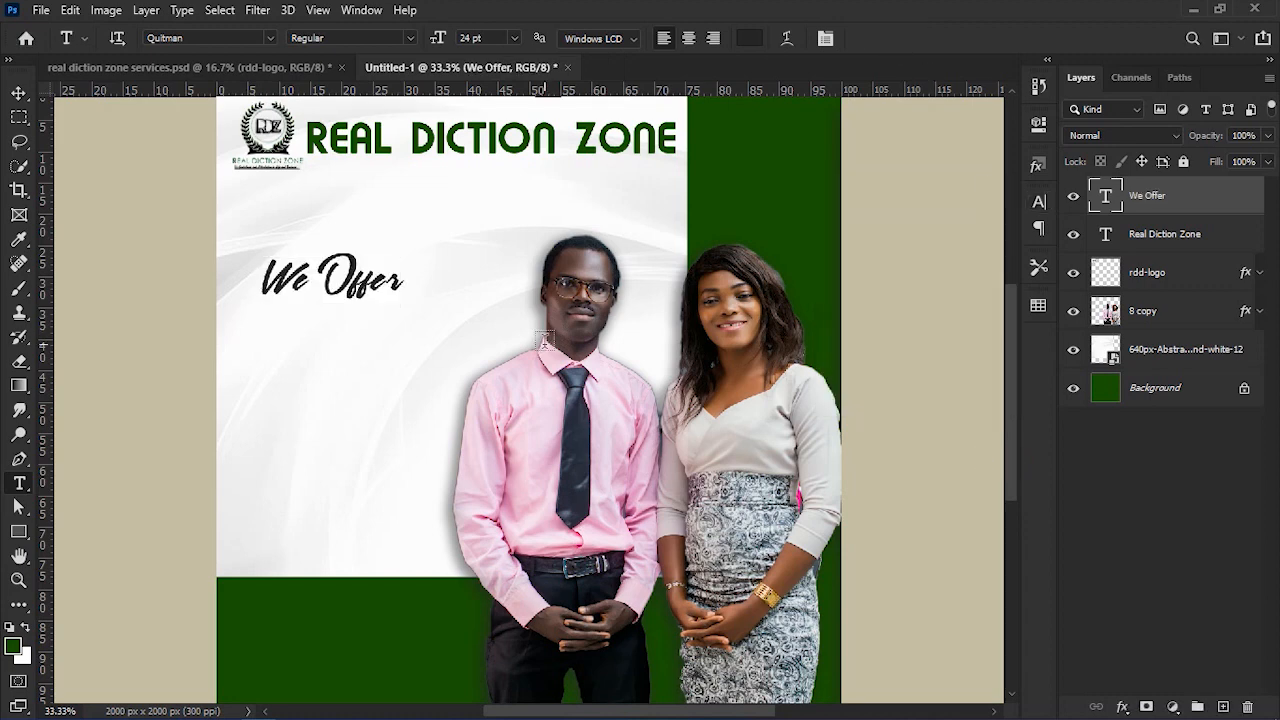
key(v)
drag(352, 306, 355, 280)
Add the text "DICTION SERVICES TO SCHOOLS" on three lines below We Offer and shift it slightly up and to the left.
key(t)
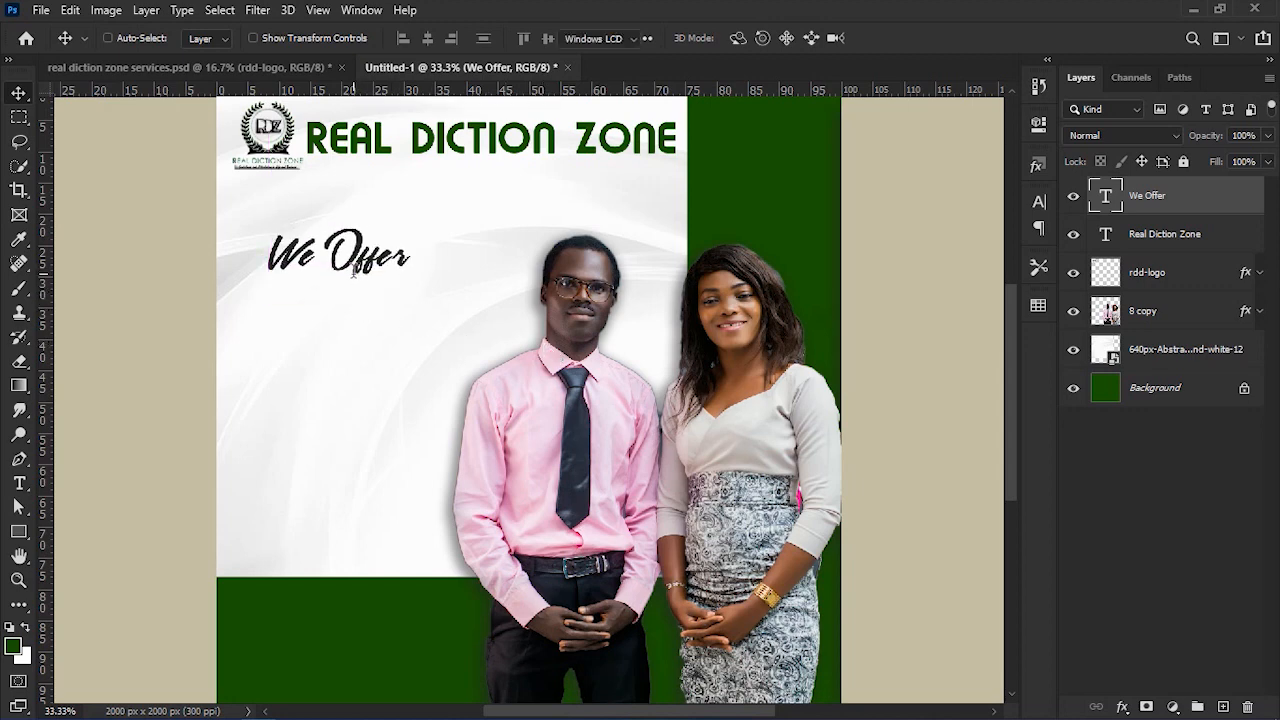
click(271, 351)
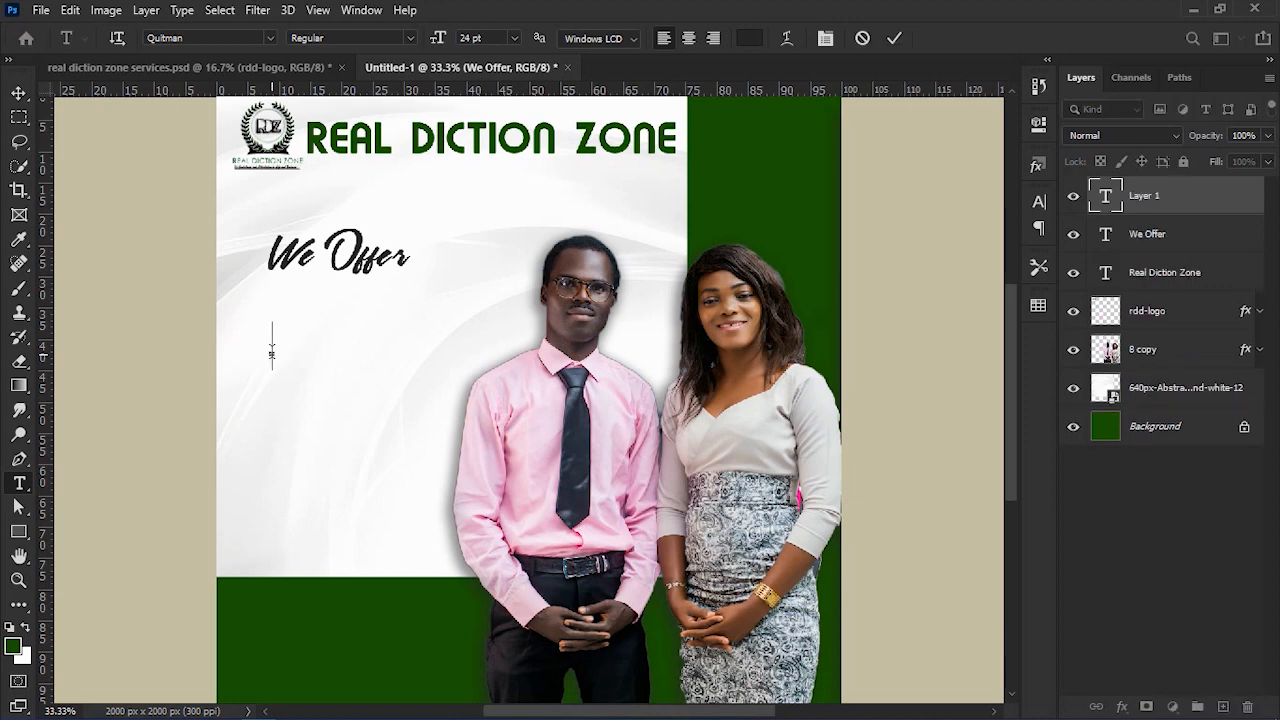
text(DICTION SER)
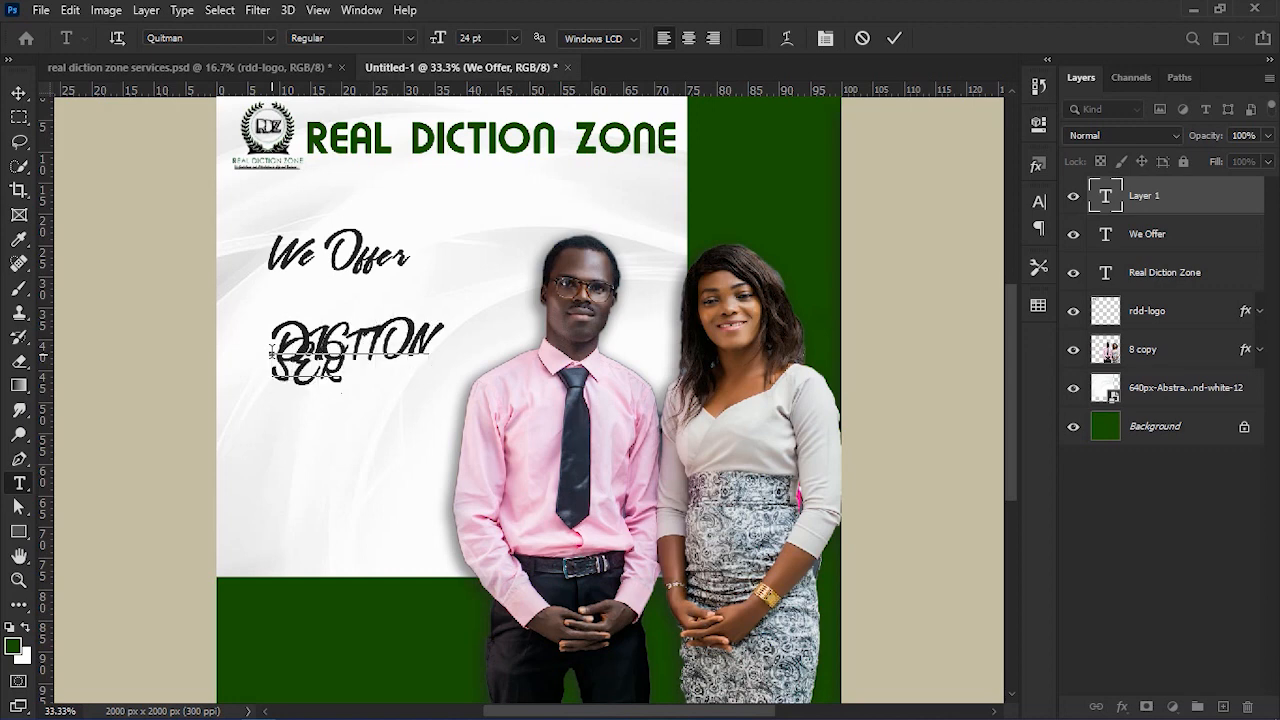
text(VICES)
key(Return)
text(TO SC)
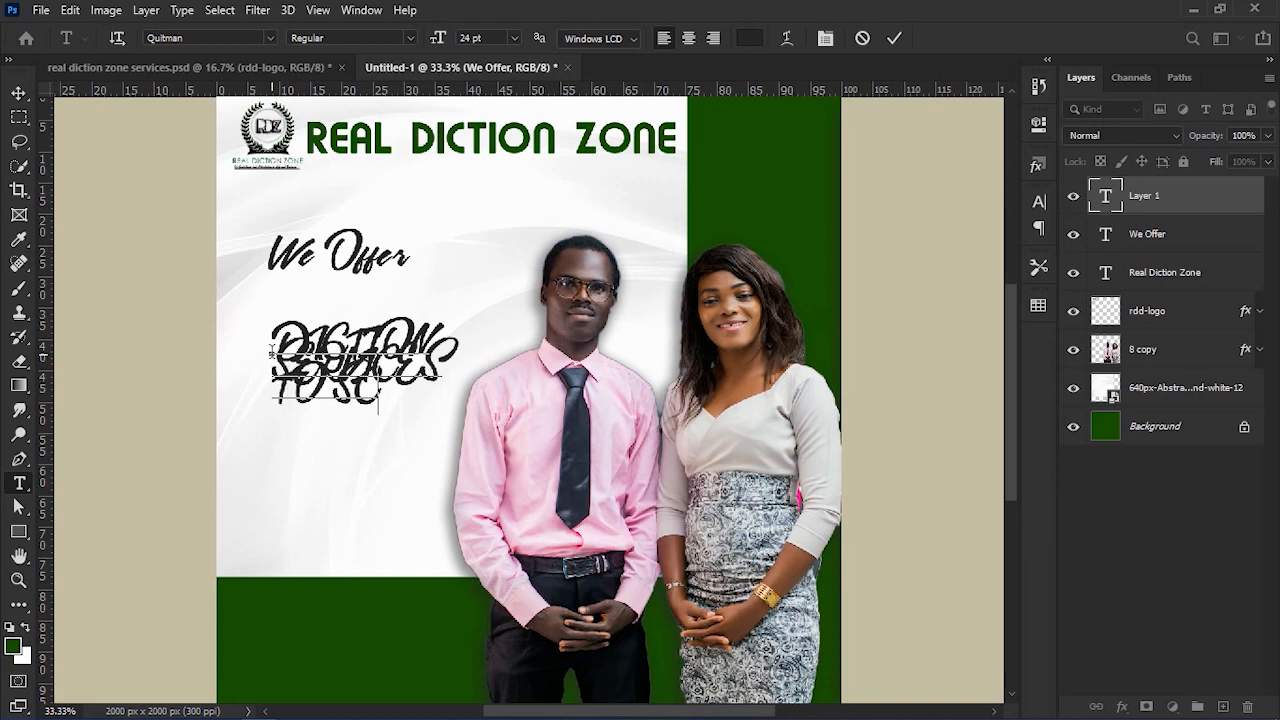
text(HOOLS)
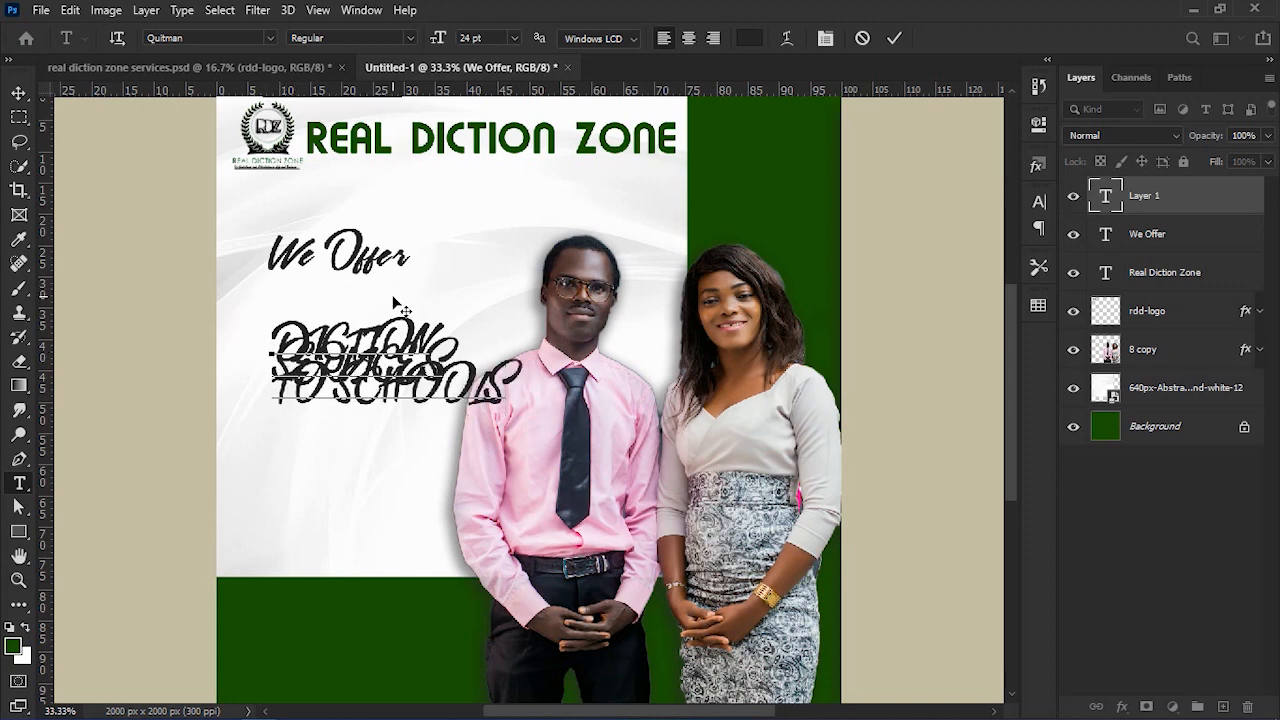
drag(346, 281, 362, 281)
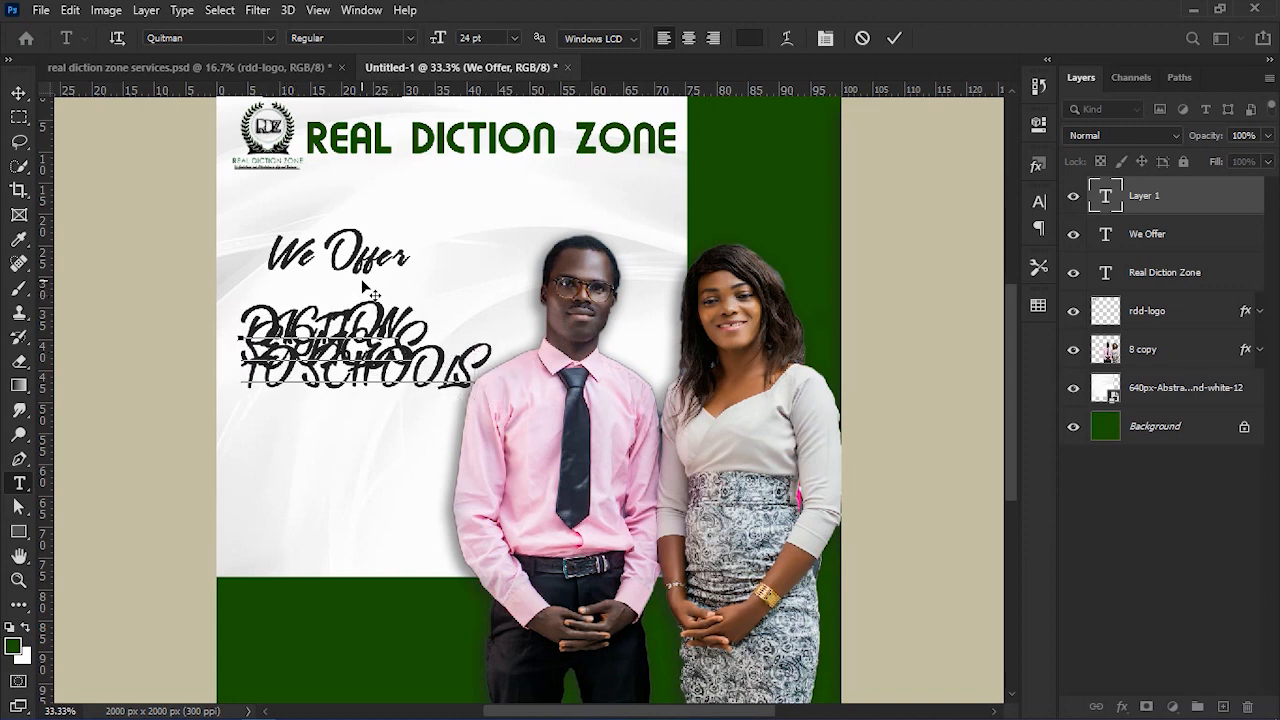
key(ctrl)
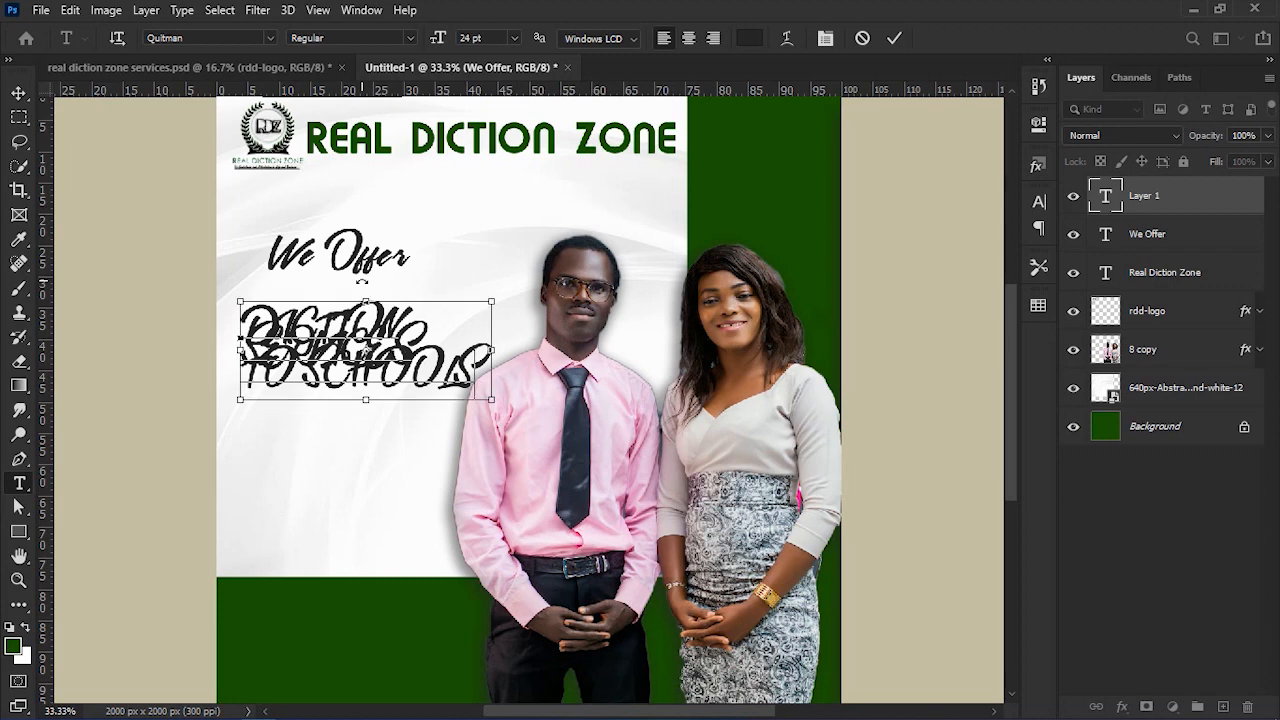
Select all of the Diction Services to Schools text and set its leading to 30 pt.
key(ctrl+a)
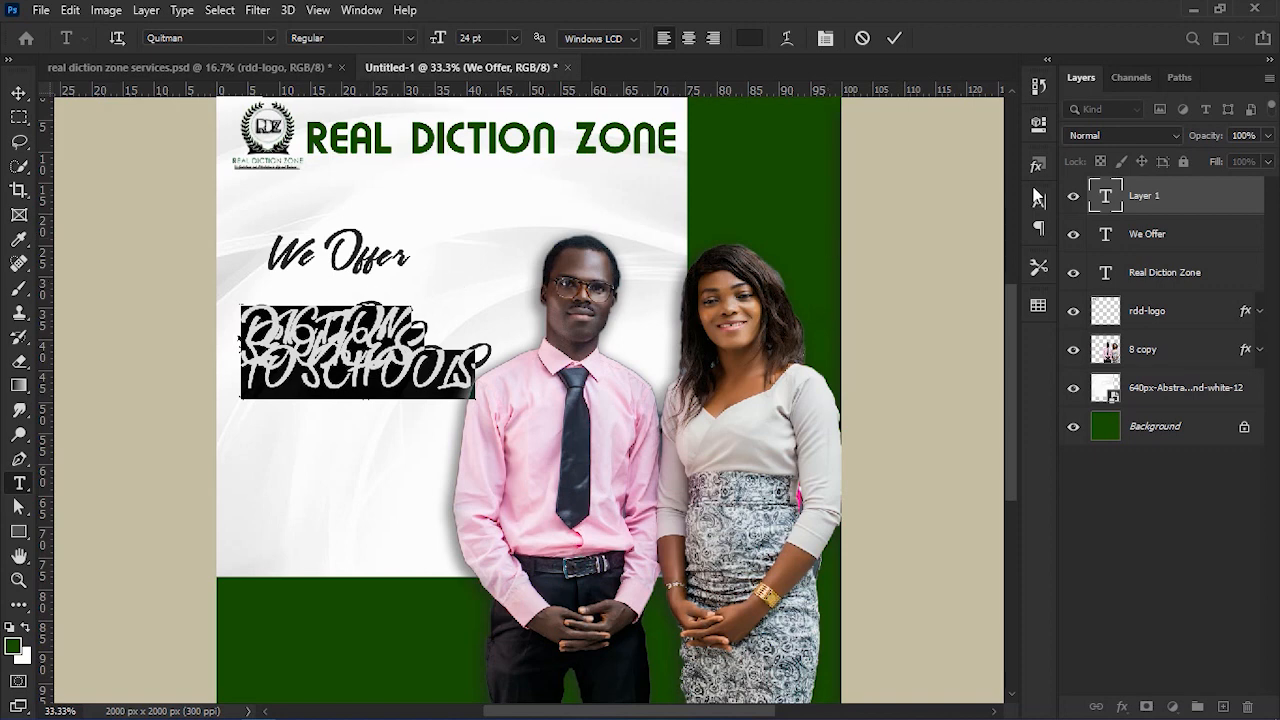
click(1039, 203)
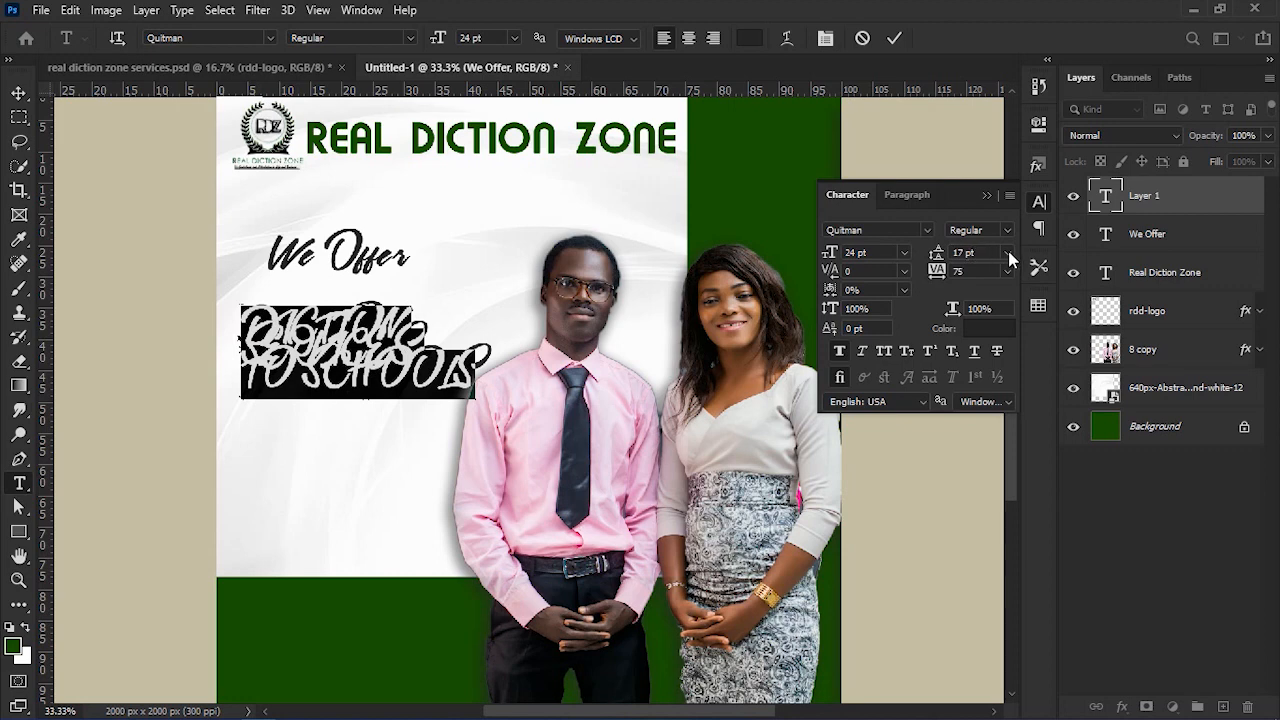
click(1007, 253)
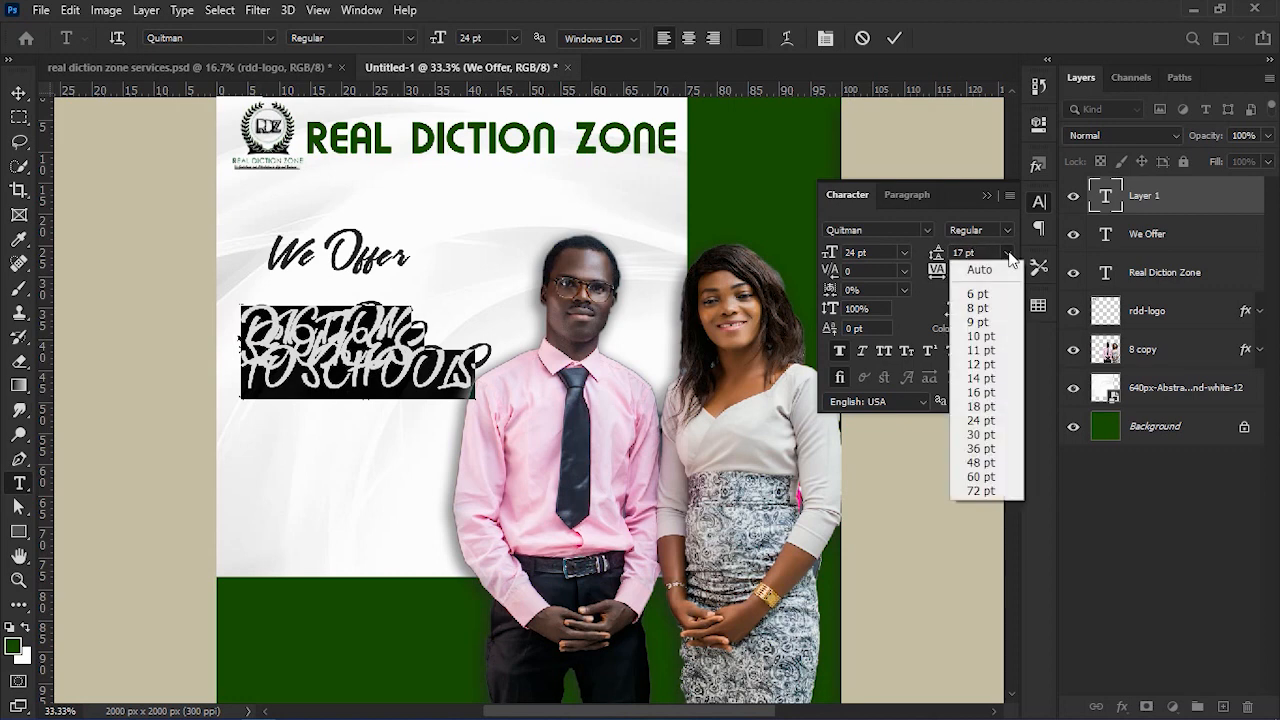
click(1009, 257)
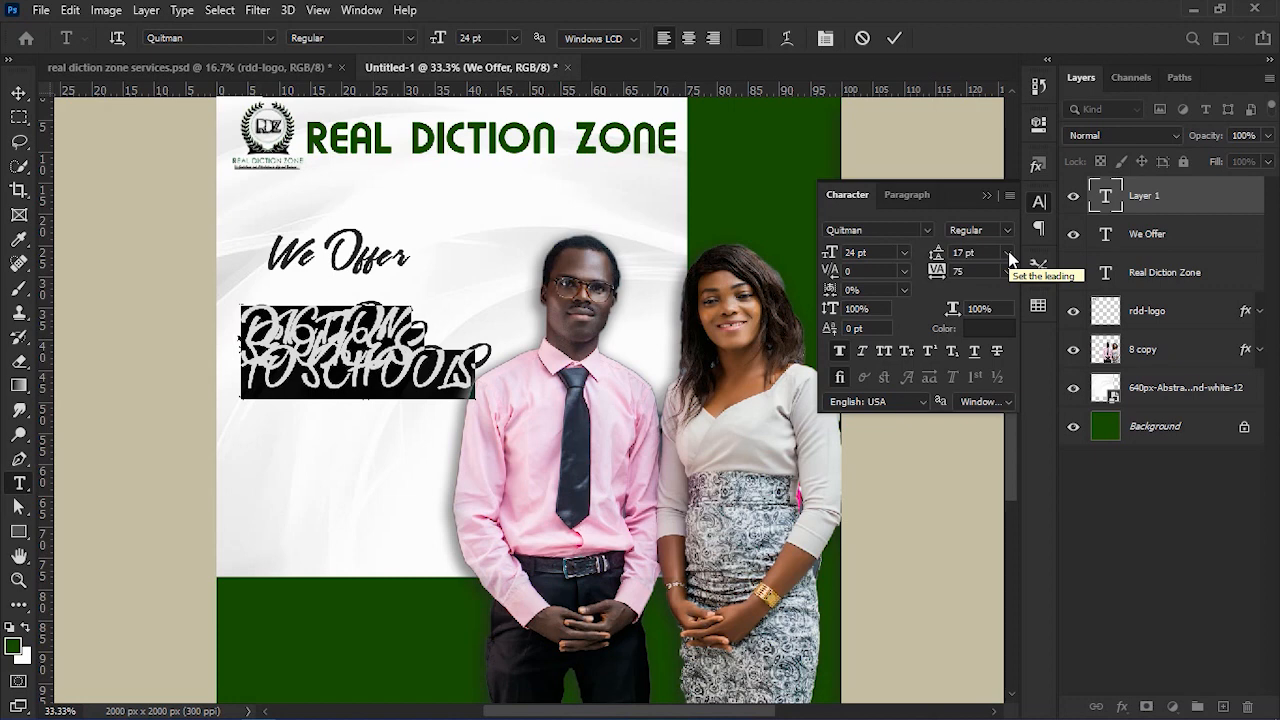
click(1008, 256)
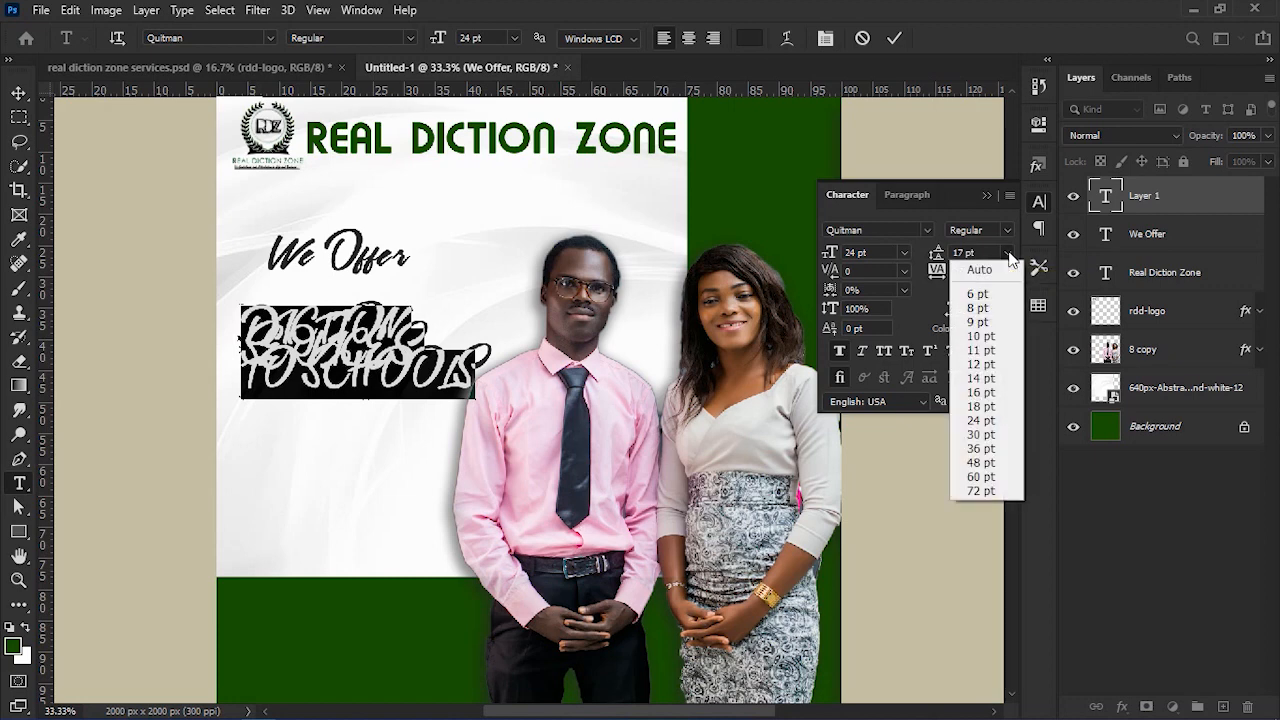
click(1000, 269)
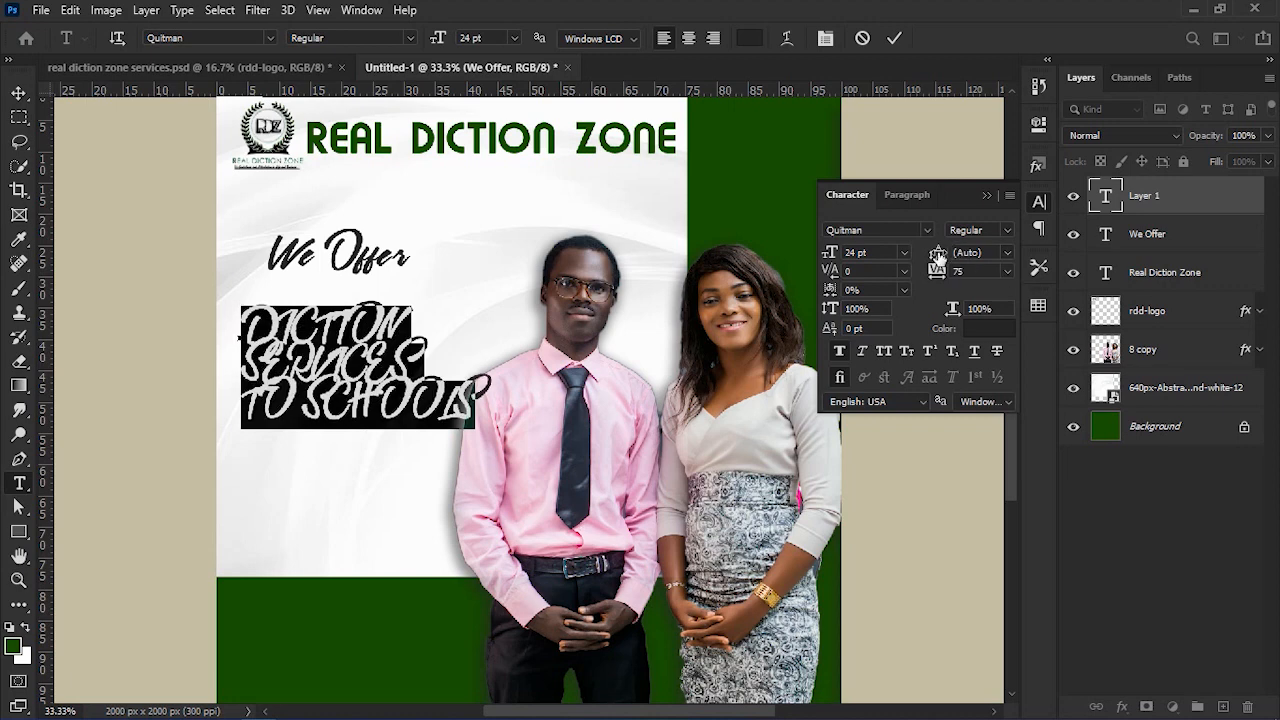
click(1007, 252)
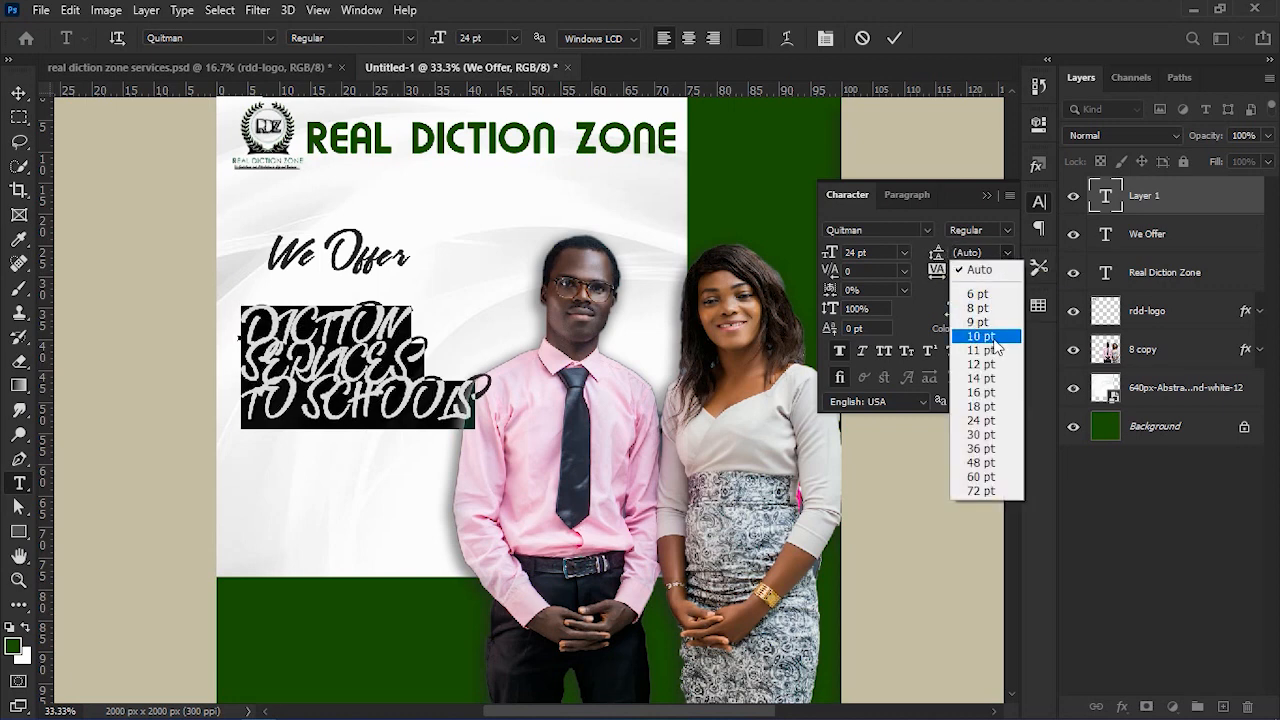
click(984, 394)
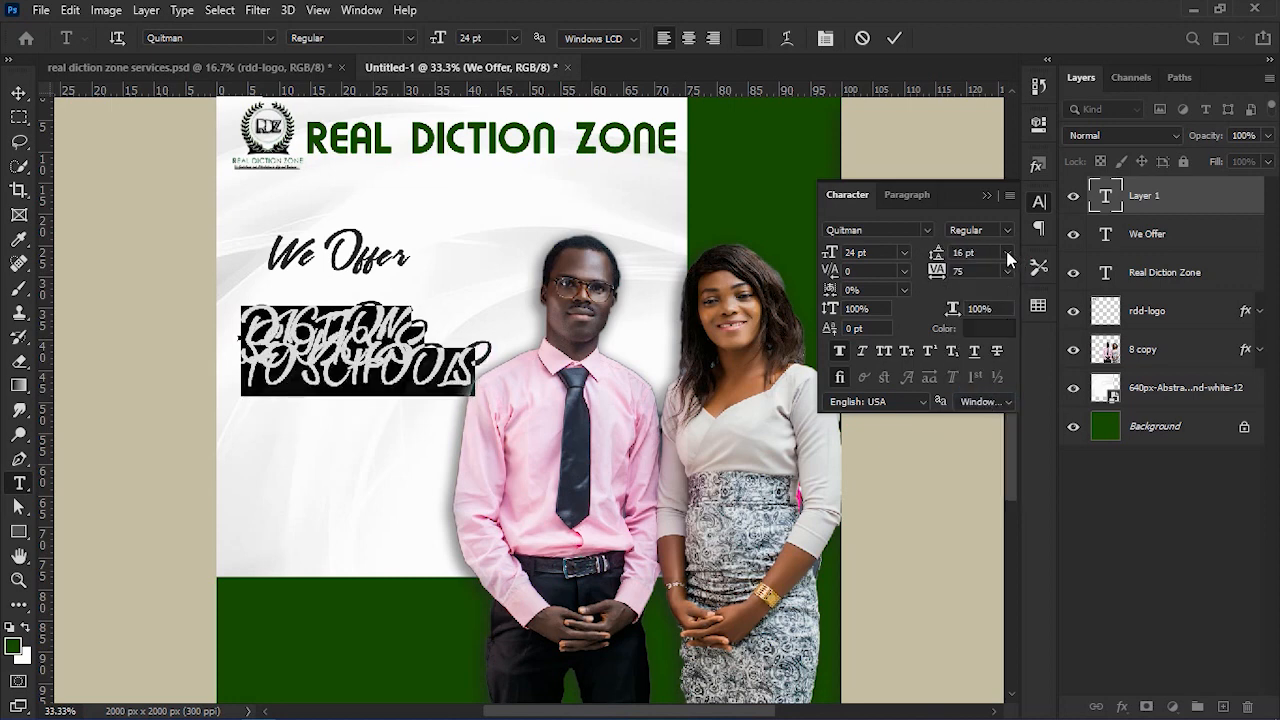
click(1007, 254)
click(990, 422)
click(1008, 252)
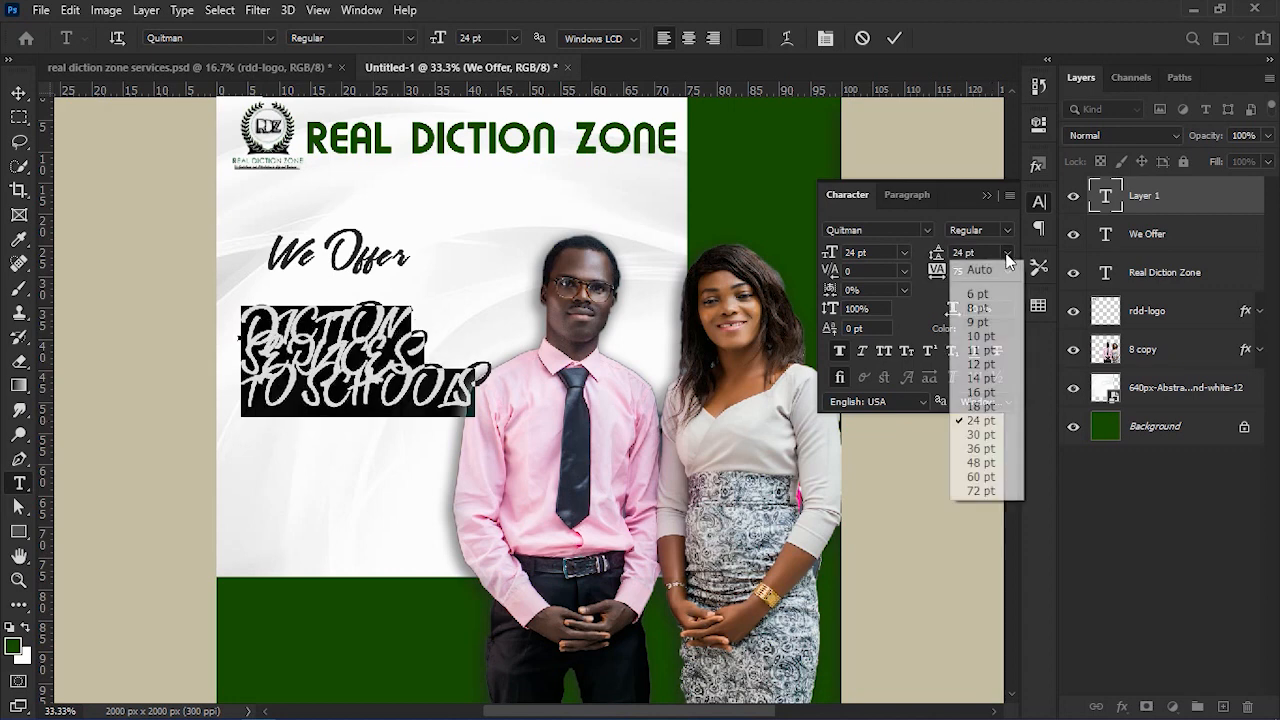
click(985, 434)
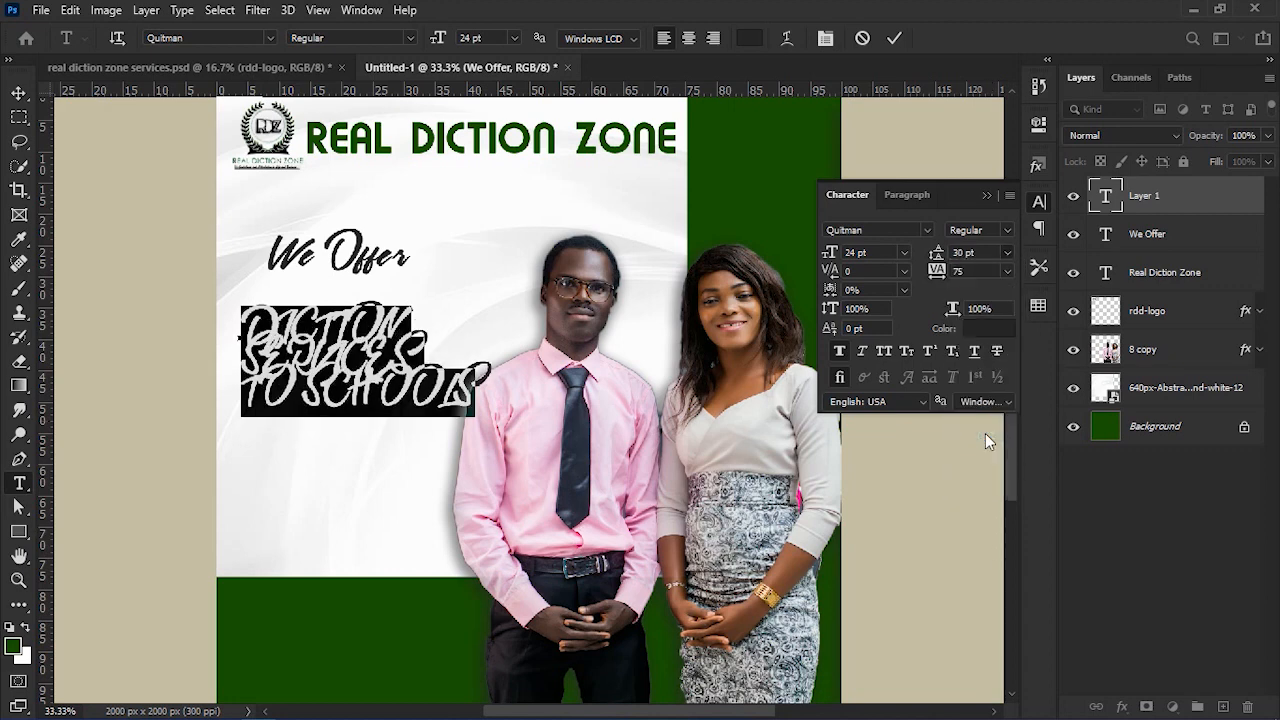
click(986, 196)
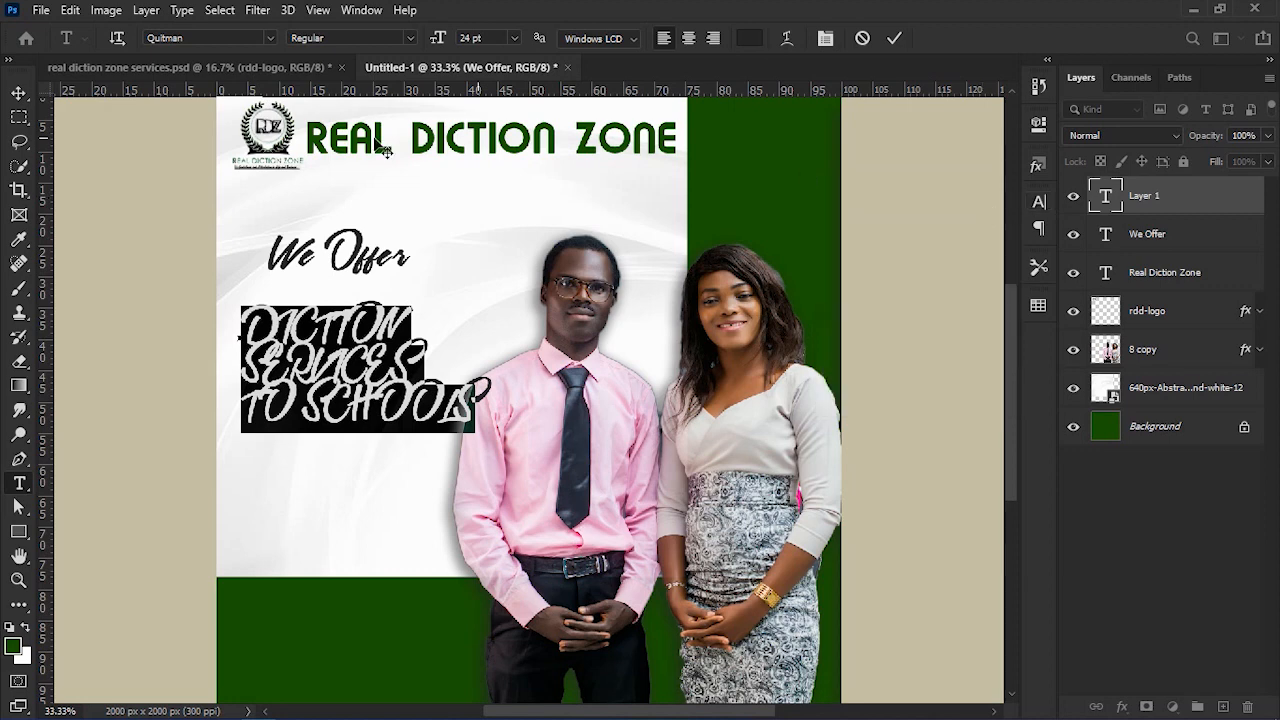
Change the font of the Diction Services to Schools text to Futurama Bold Font.
click(269, 37)
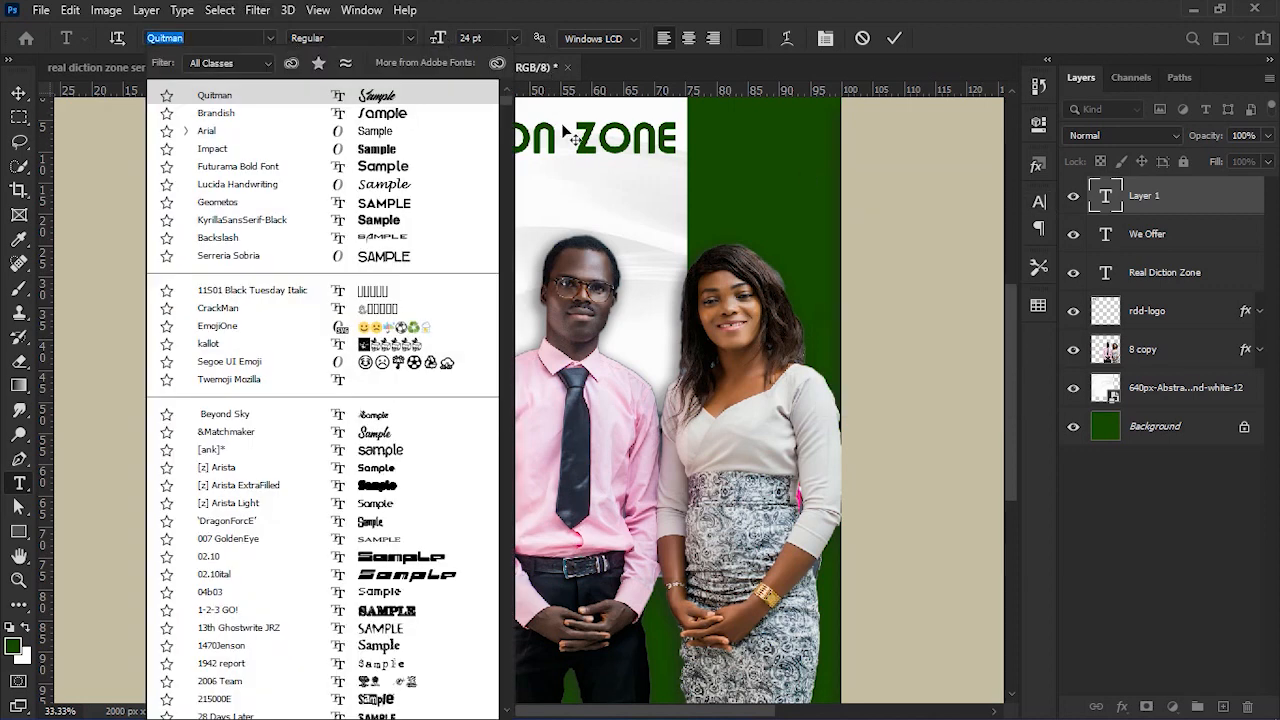
click(381, 168)
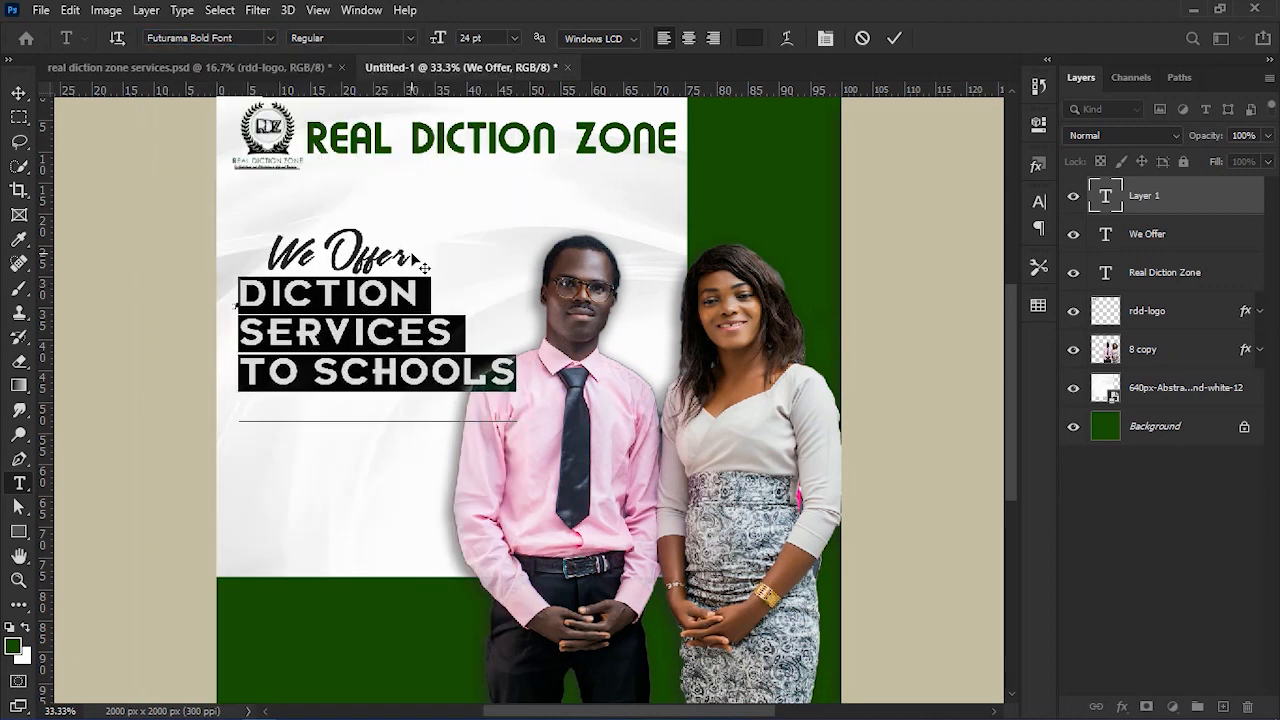
click(366, 322)
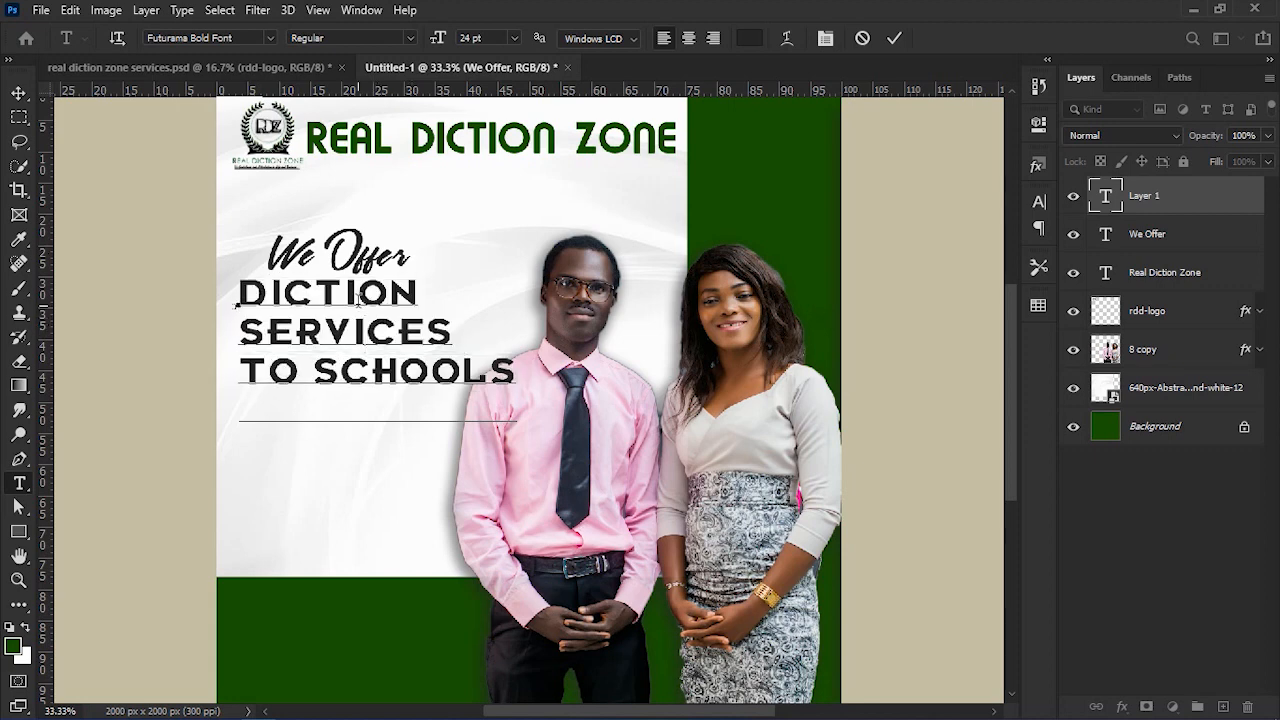
Select all three lines of the Diction Services to Schools text and change their color to dark orange #d24804.
drag(241, 292, 516, 378)
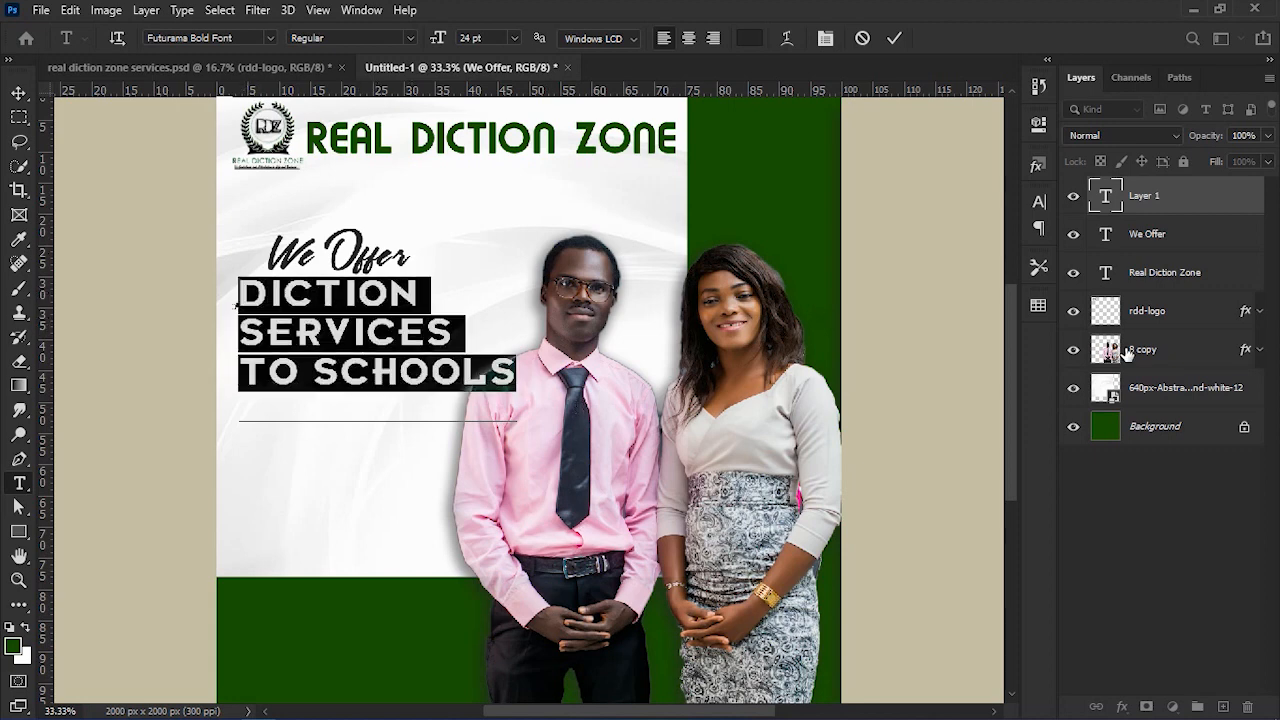
click(749, 38)
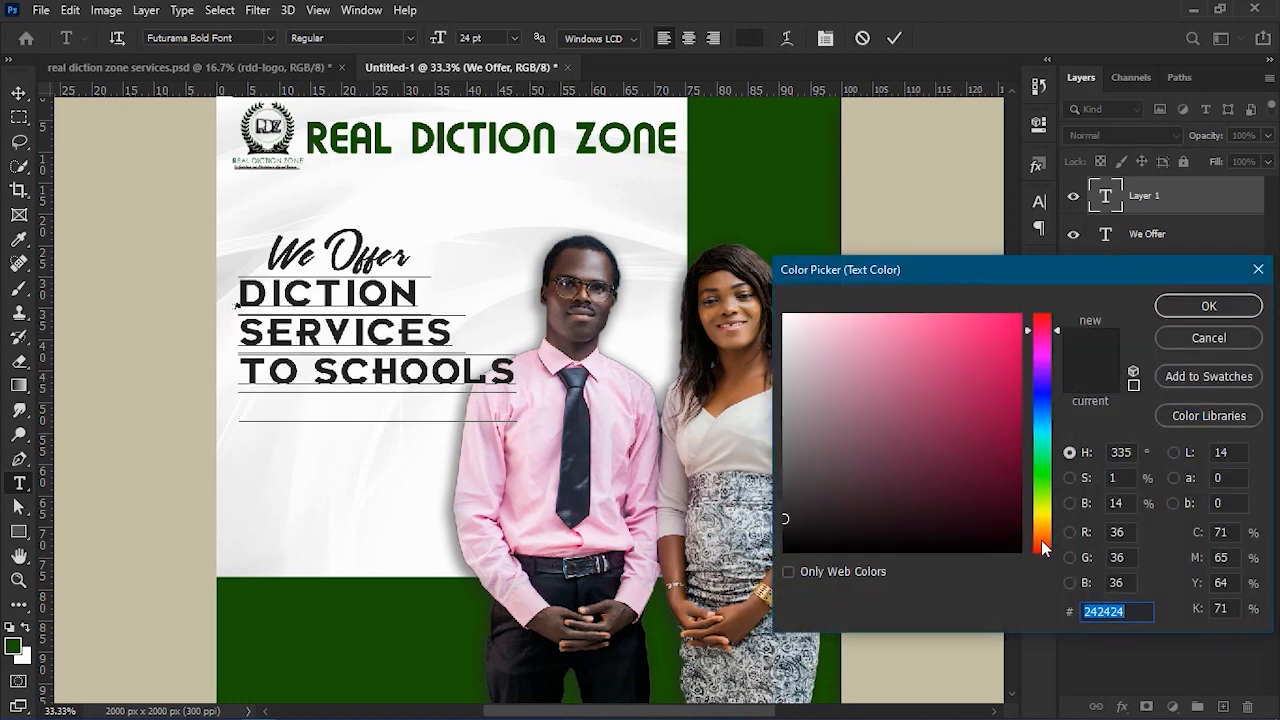
click(1041, 524)
mouse_move(1004, 477)
mouse_down()
mouse_move(1020, 330)
mouse_move(1033, 320)
mouse_up()
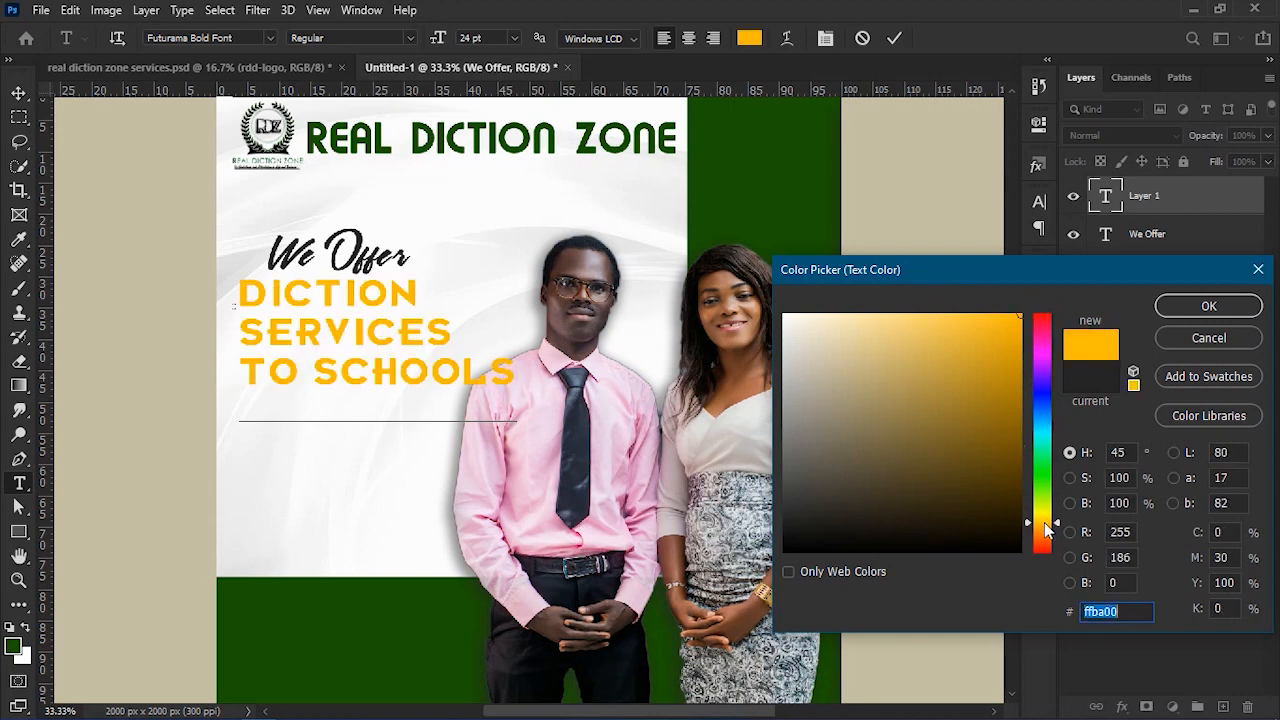
click(1045, 534)
click(1047, 537)
click(1048, 541)
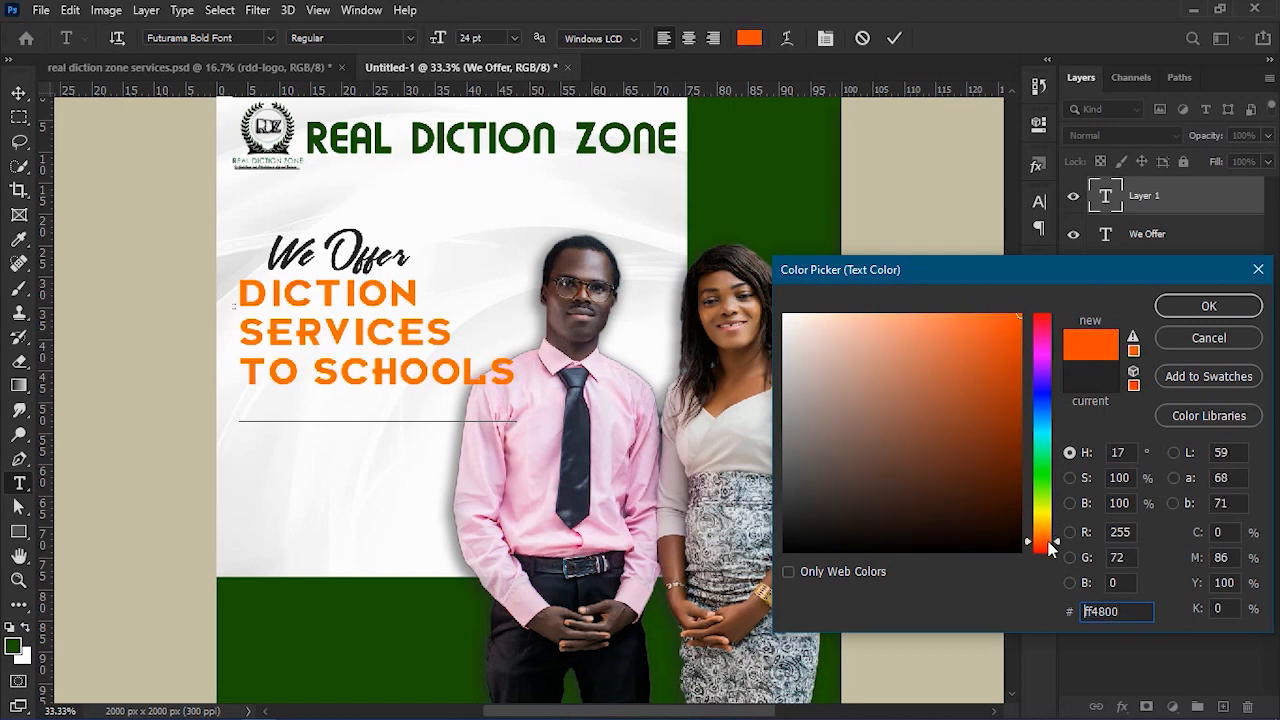
click(1010, 406)
drag(1007, 381, 1028, 309)
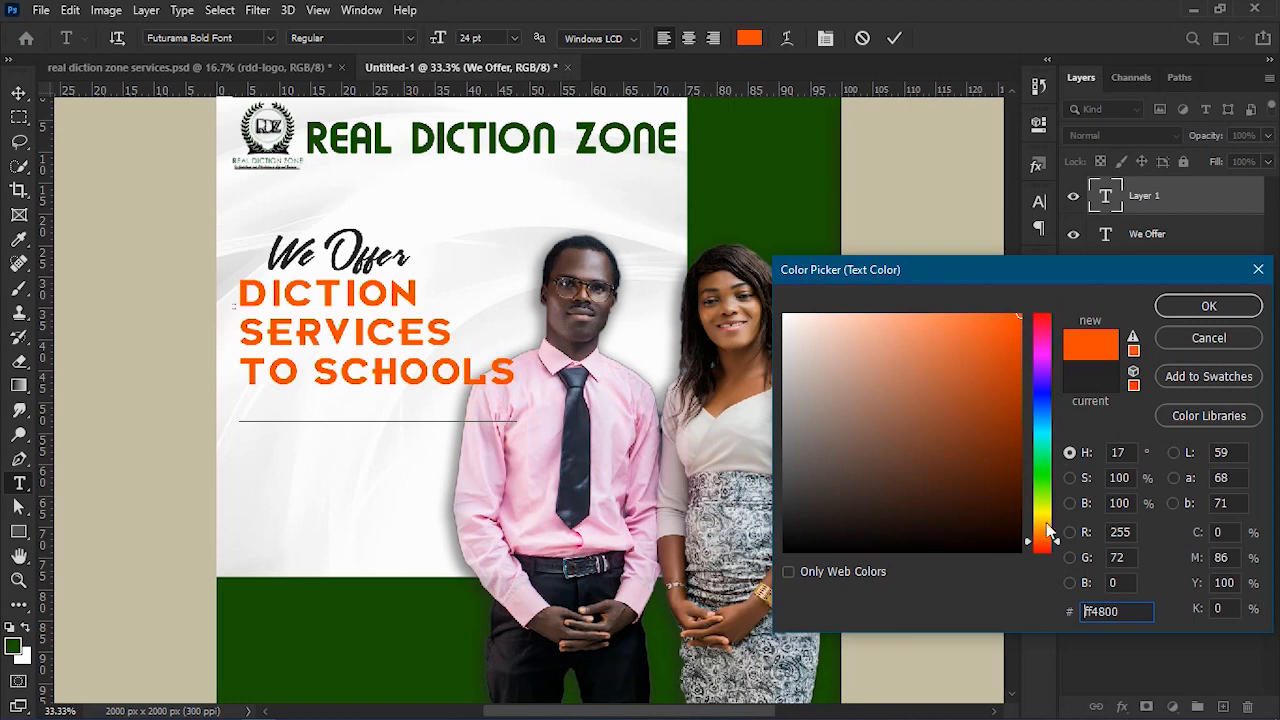
click(1041, 524)
drag(1041, 525, 1043, 524)
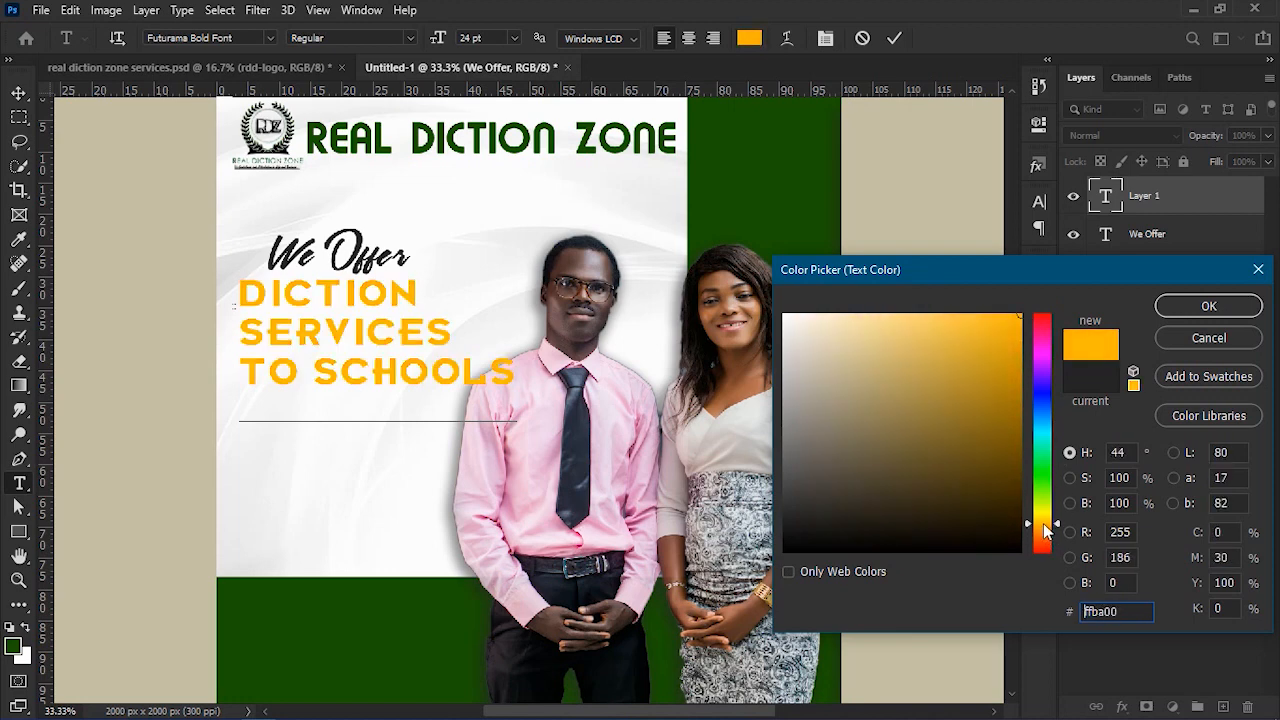
mouse_move(1010, 421)
mouse_down()
mouse_move(1025, 427)
mouse_move(1017, 400)
mouse_move(1007, 416)
mouse_move(1017, 356)
mouse_up()
click(1043, 524)
click(1043, 529)
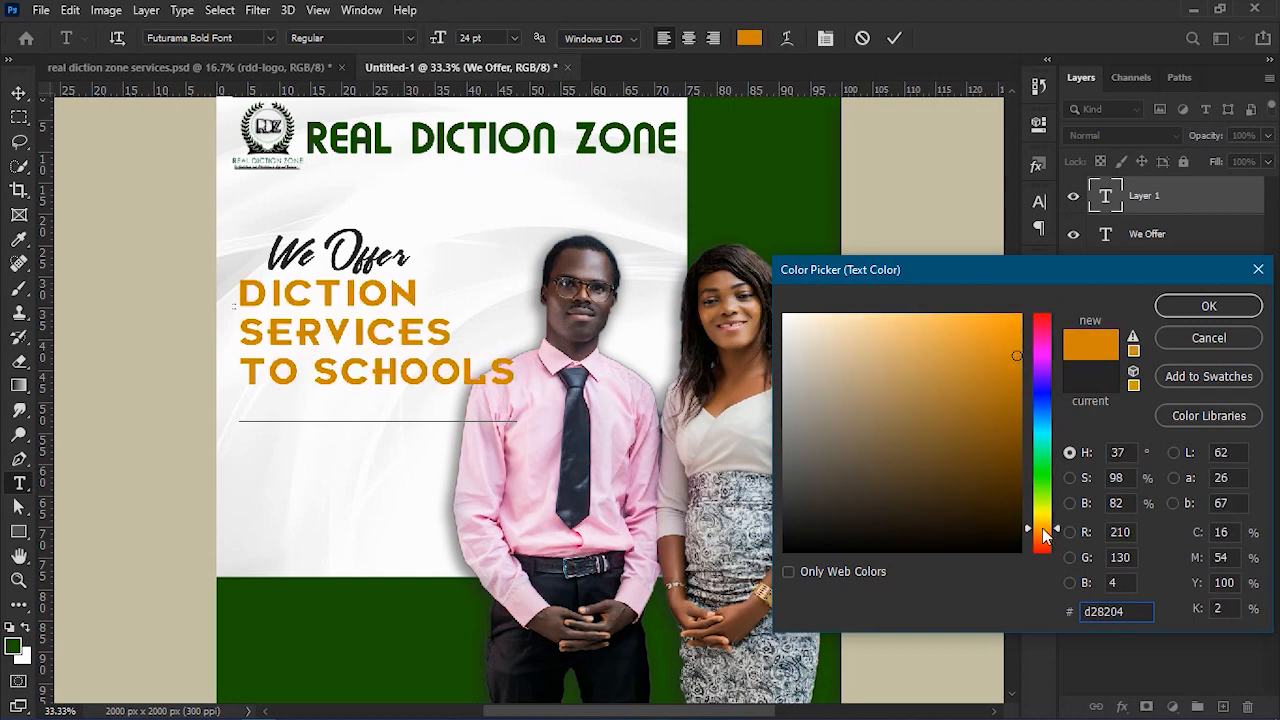
click(1043, 540)
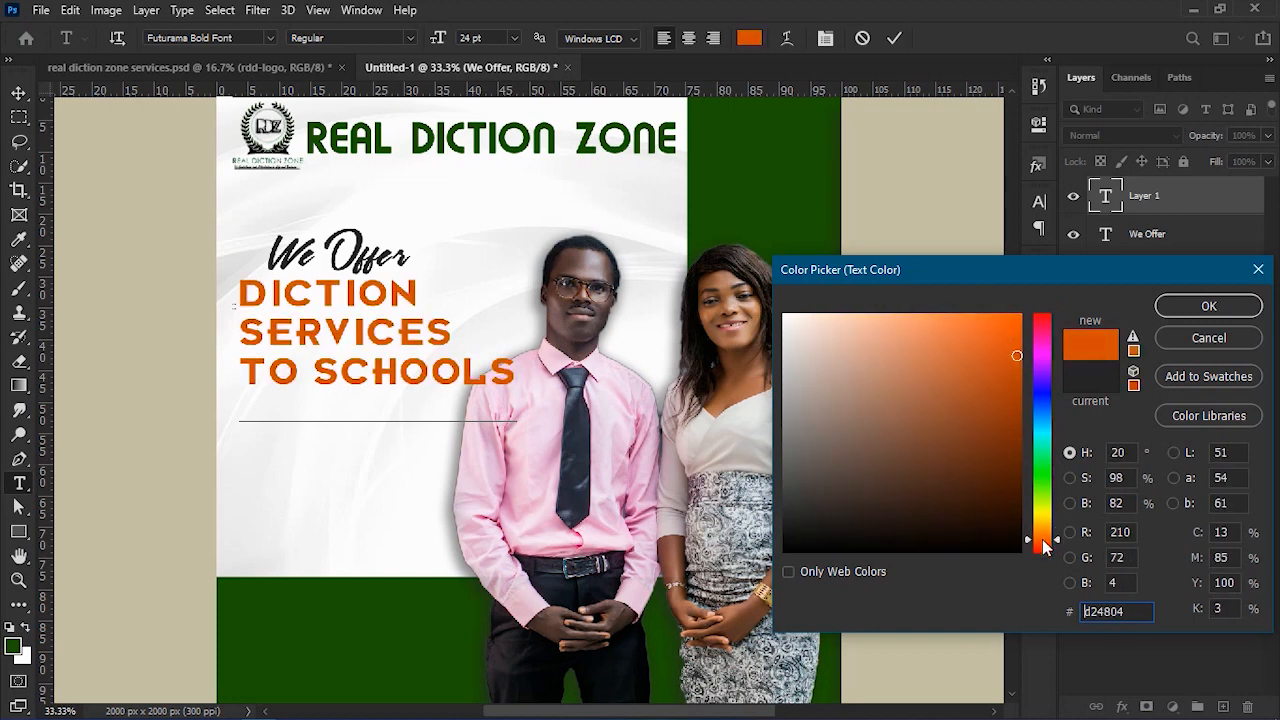
click(1161, 307)
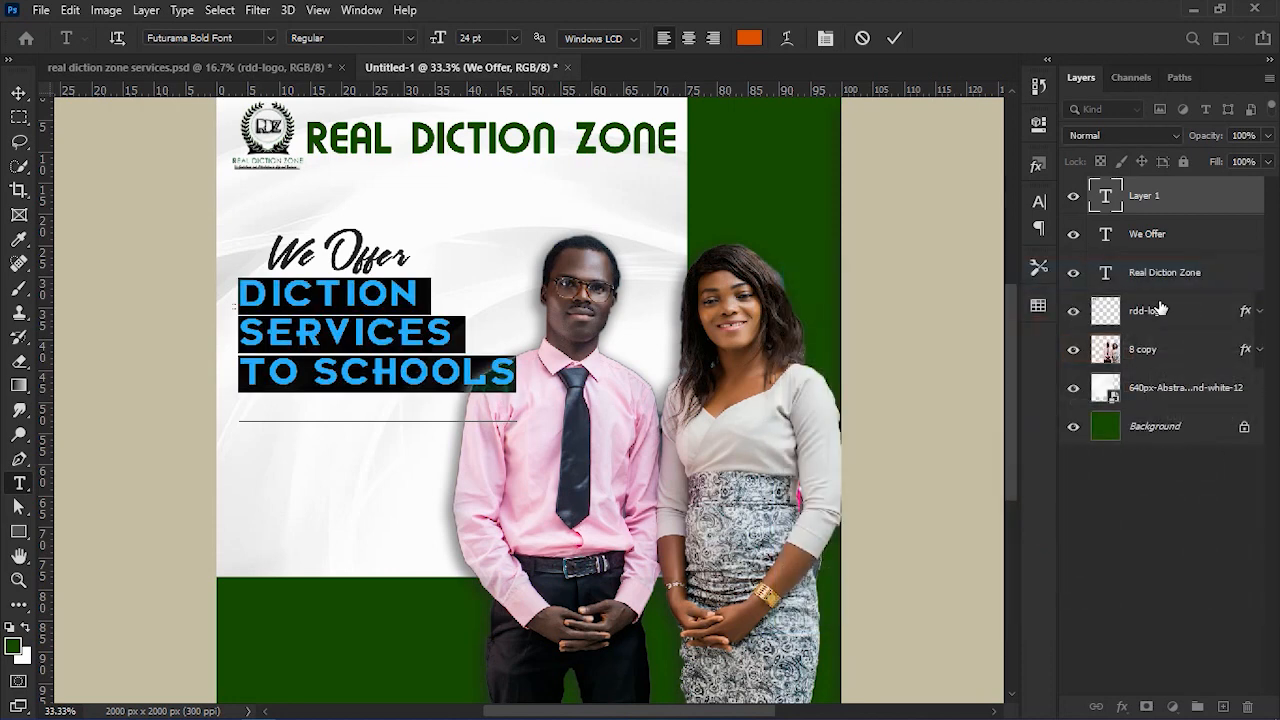
Select only the word DICTION and increase its font size to 33 pt.
click(243, 292)
double_click(245, 292)
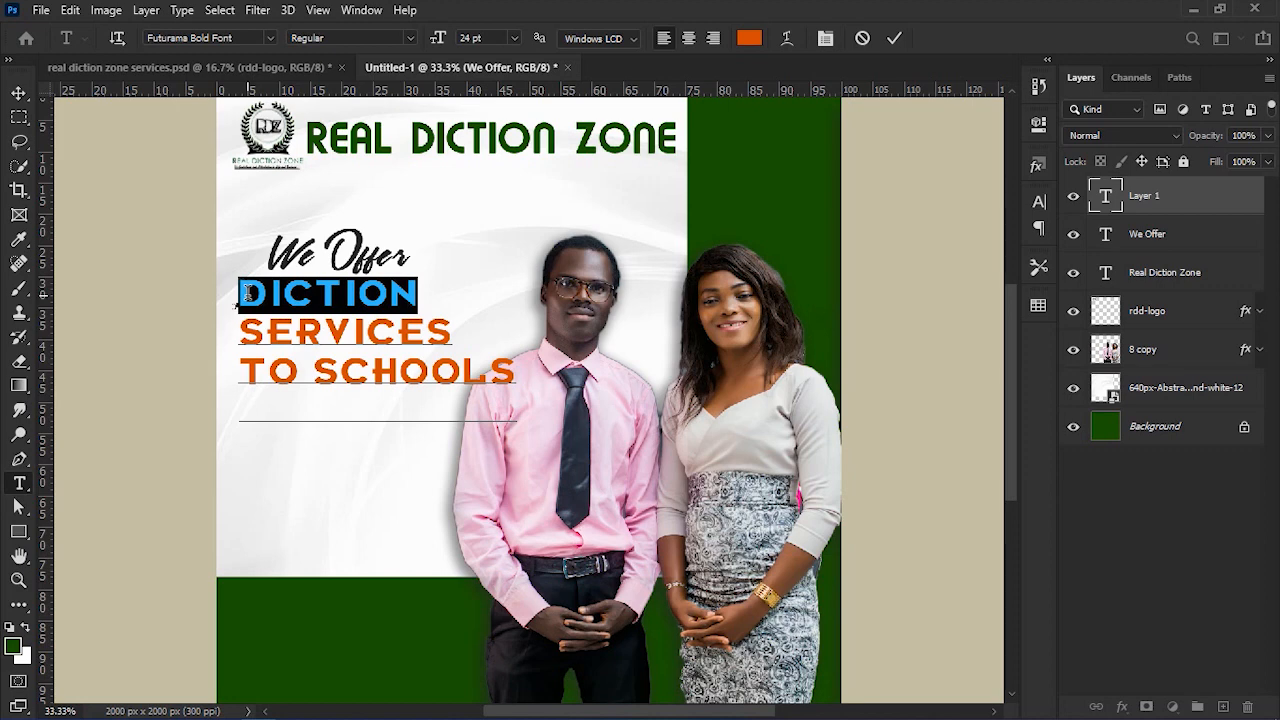
click(244, 292)
double_click(242, 292)
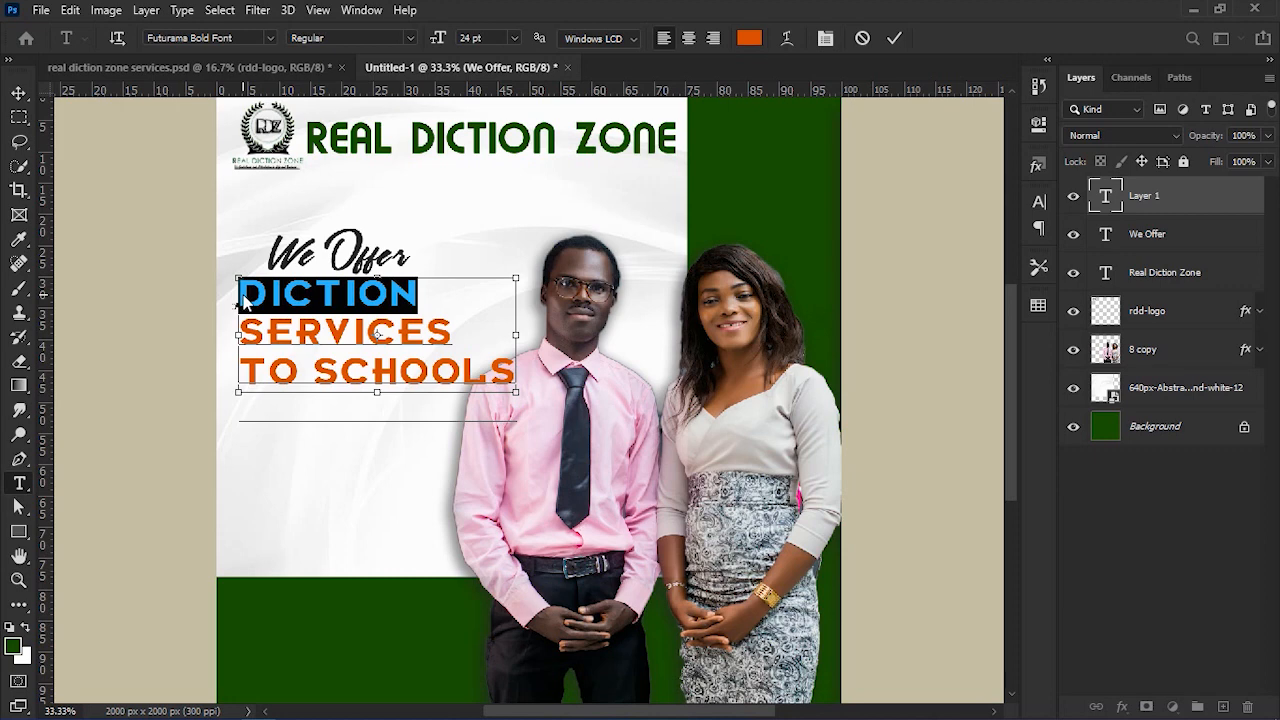
key(Up)
key(Up)
key(Up)
key(Up)
key(Up)
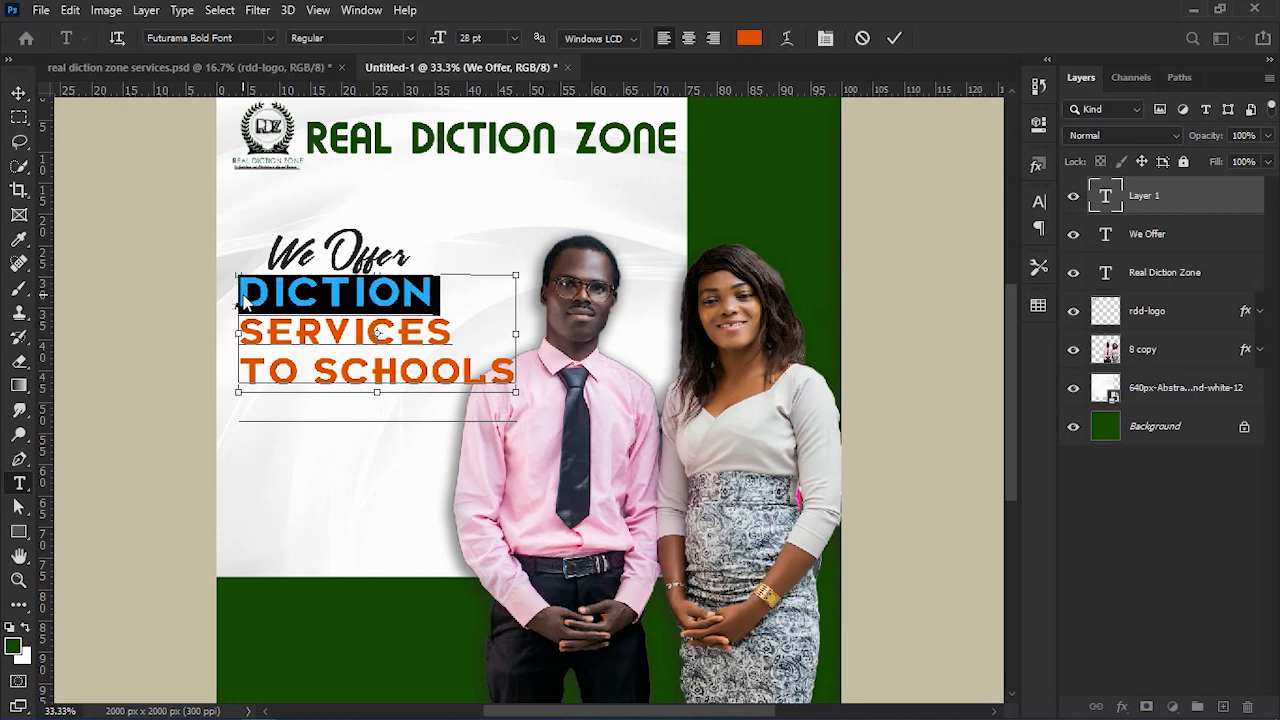
key(Up)
key(Up)
key(Up)
key(Up)
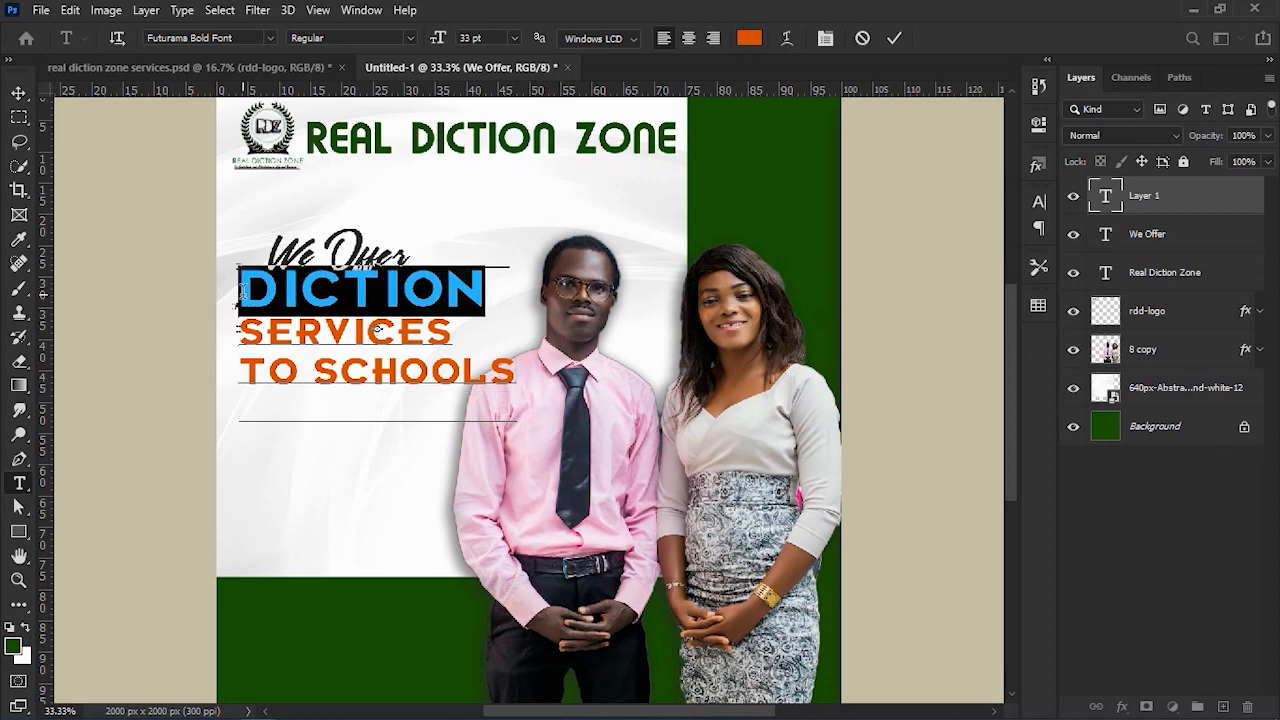
Select only the word SERVICES in the orange heading and increase its font size to 28 pt, without strikethrough.
click(243, 294)
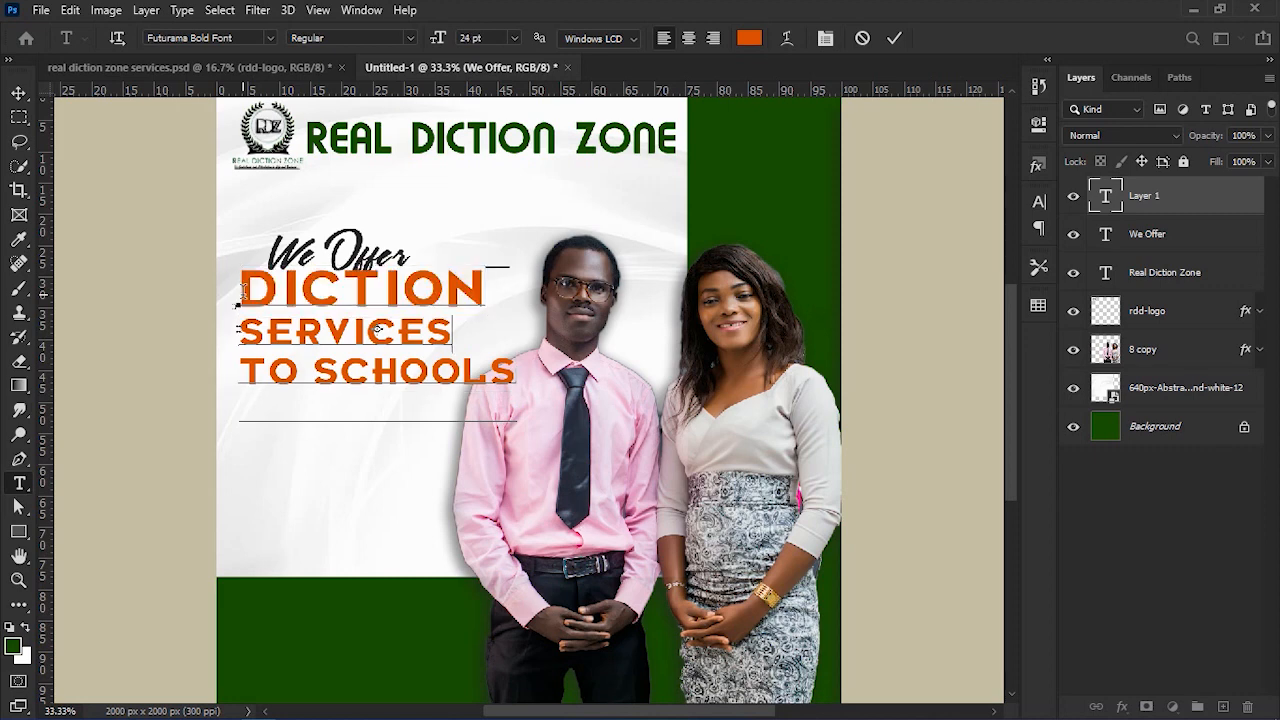
key(shift+Home)
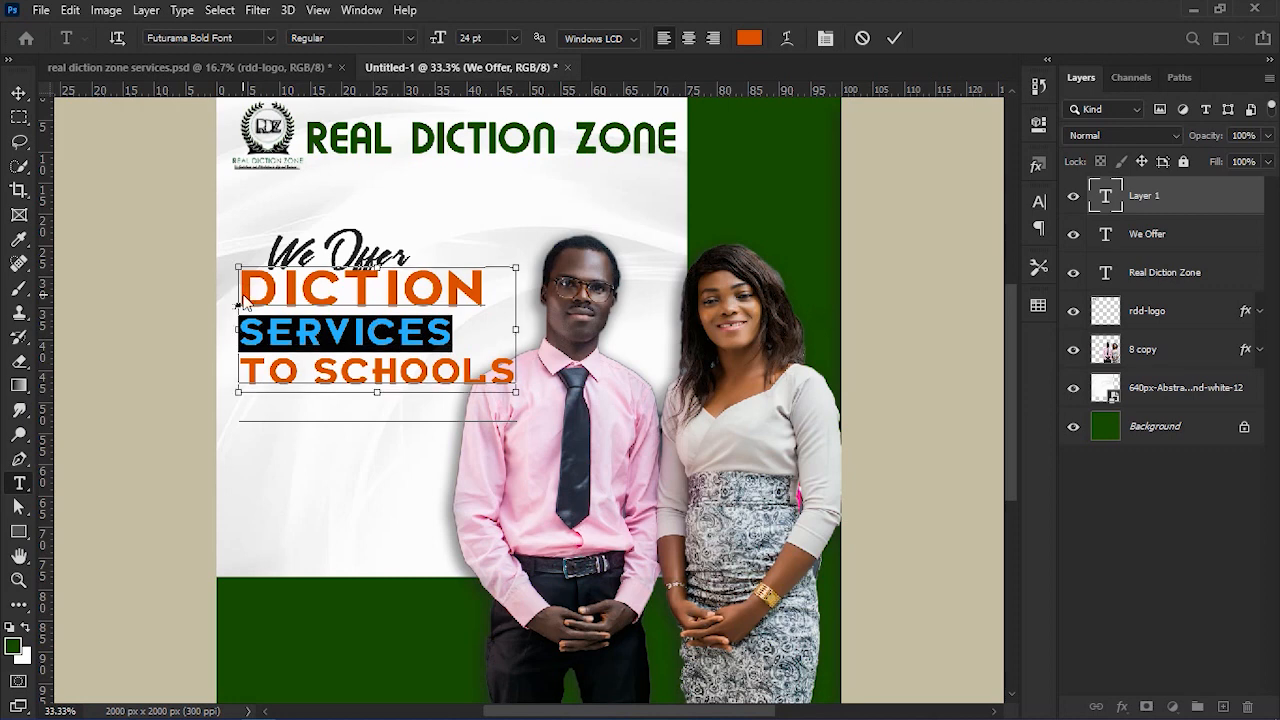
key(ctrl+shift+slash)
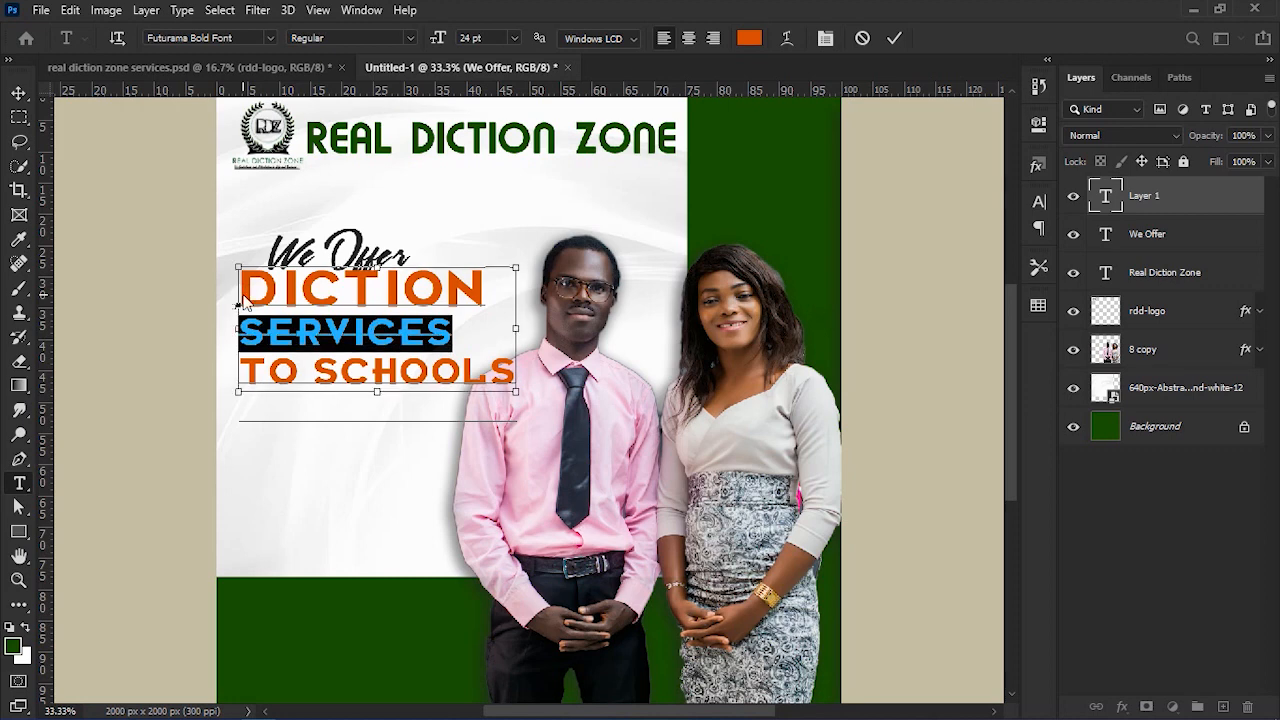
key(ctrl+shift+period)
key(ctrl+shift+period)
key(ctrl+shift+period)
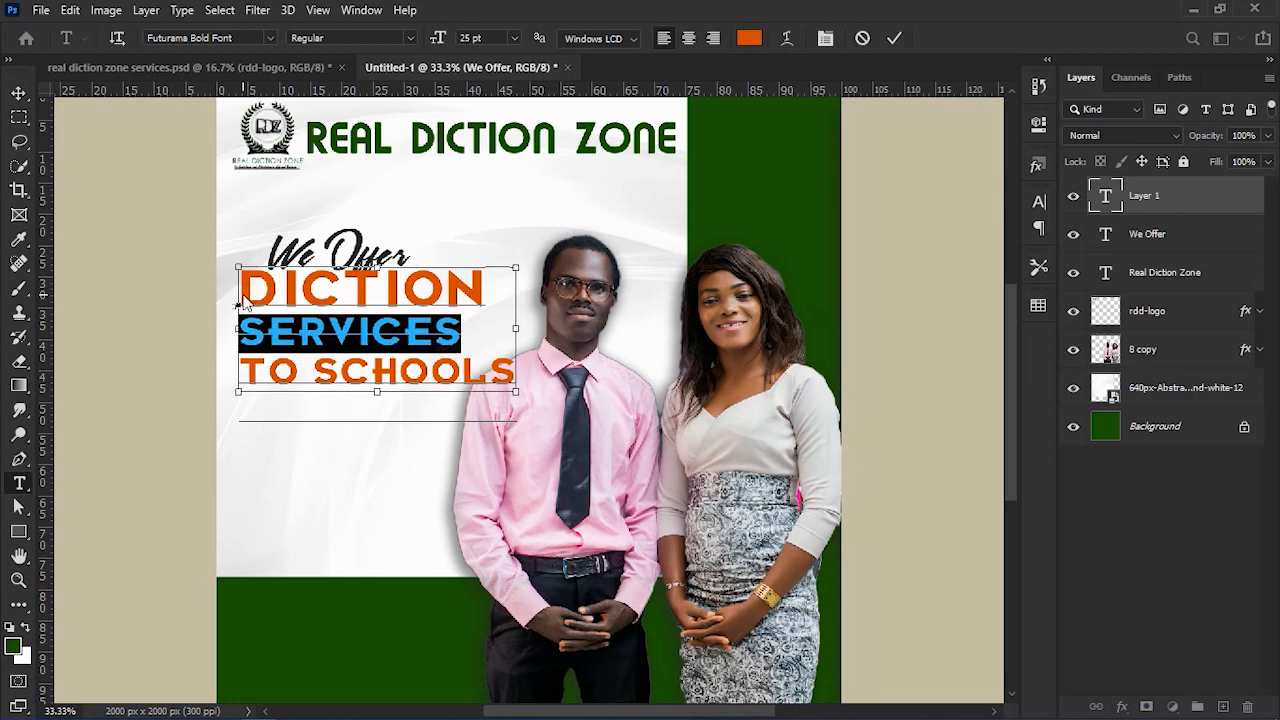
key(ctrl+shift+slash)
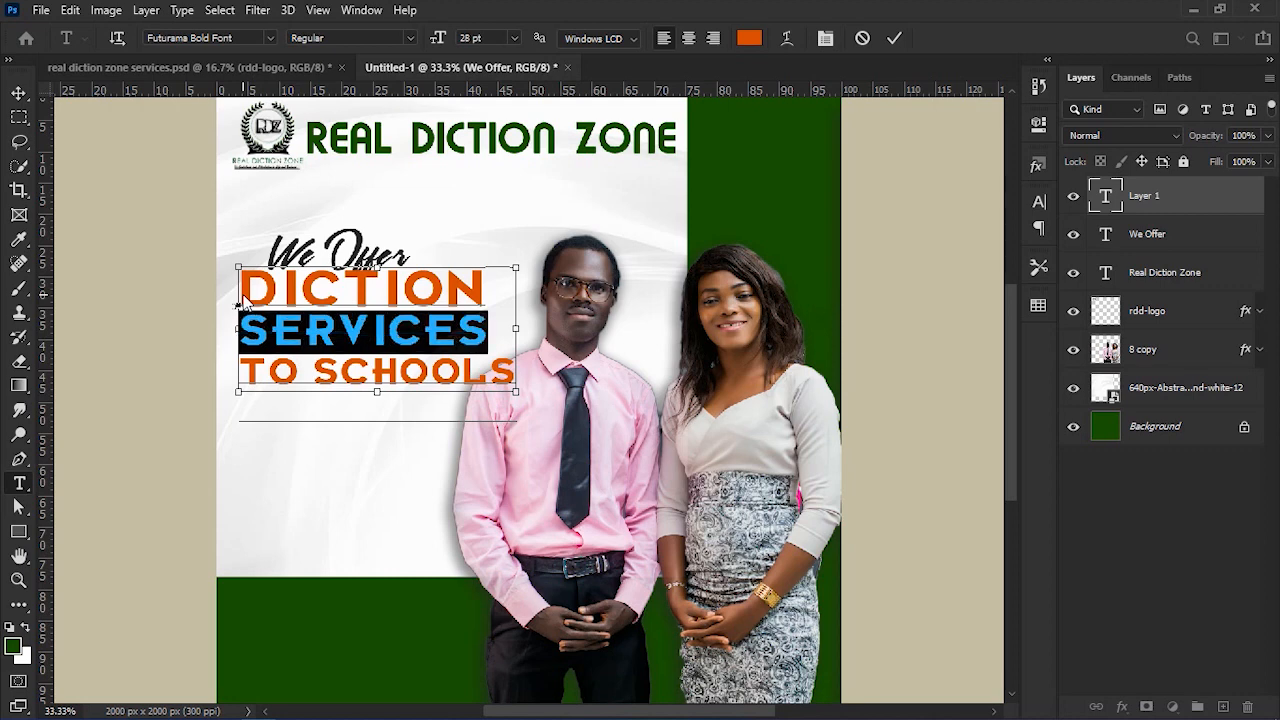
Reduce the TO SCHOOLS line to 21 pt and commit the heading text.
key(Right)
key(Down)
key(Right)
key(shift+Home)
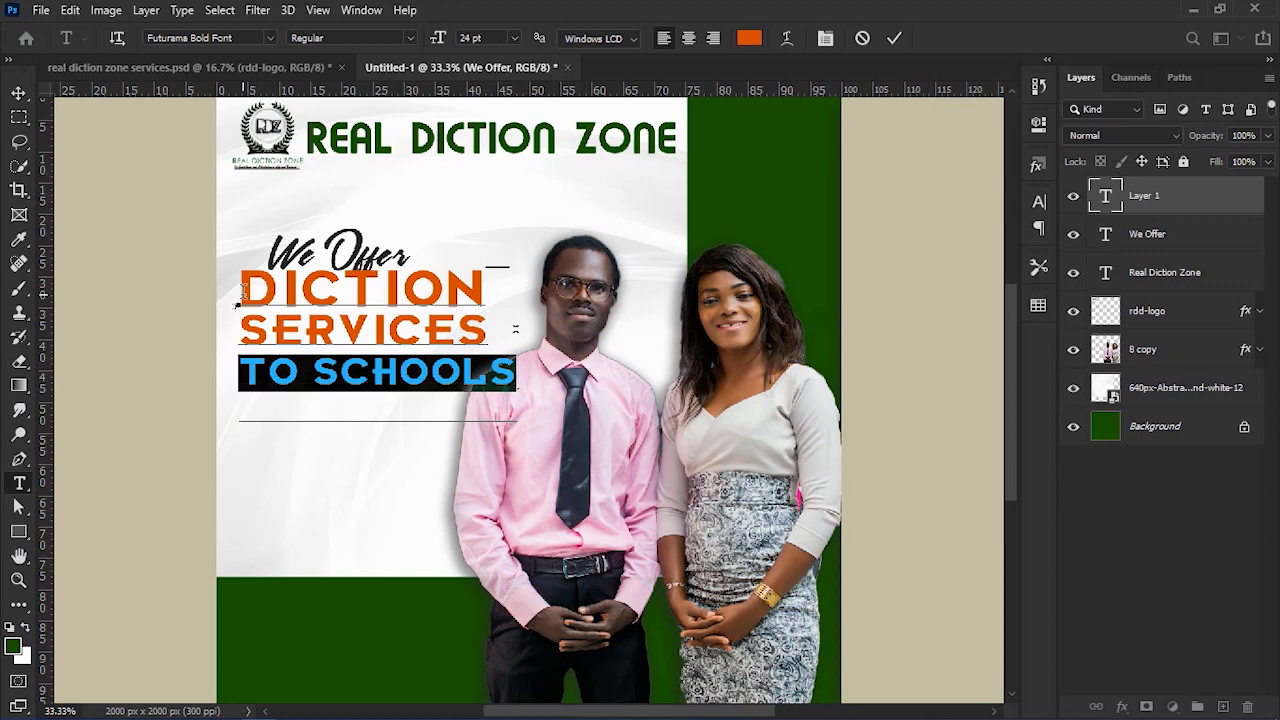
key(ctrl+shift+period)
key(ctrl+shift+comma)
key(ctrl+shift+comma)
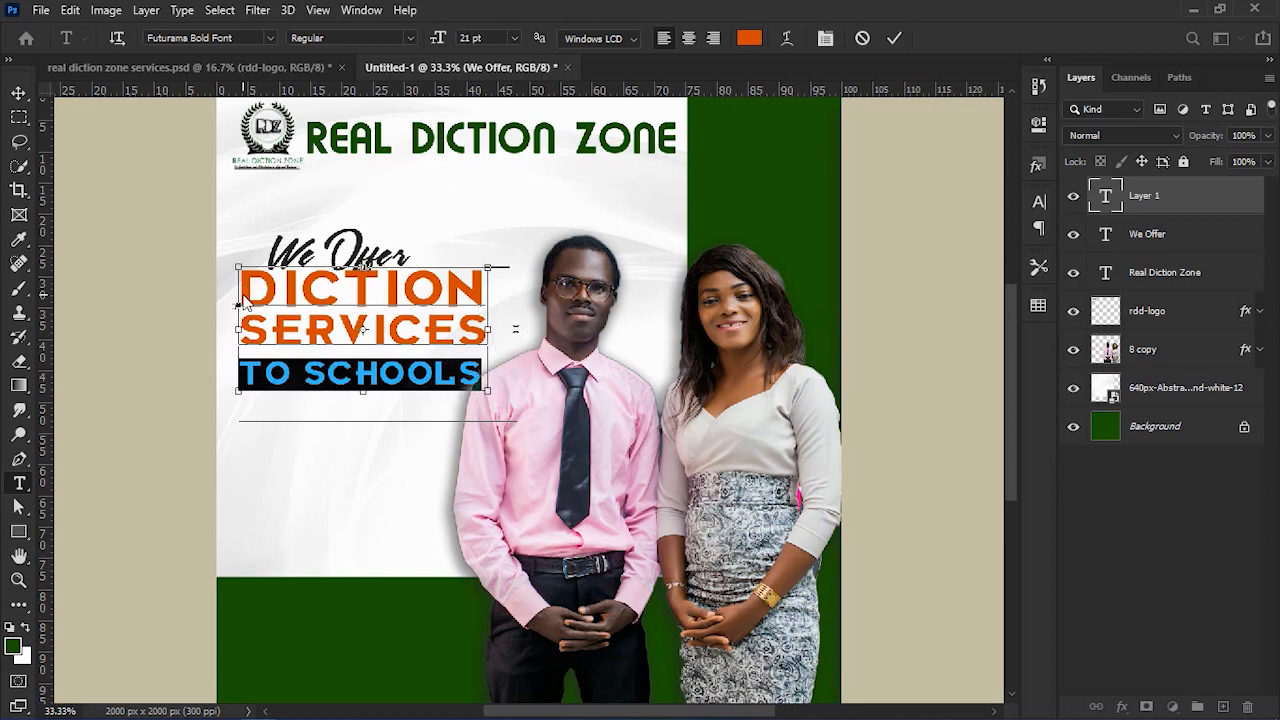
key(ctrl+Return)
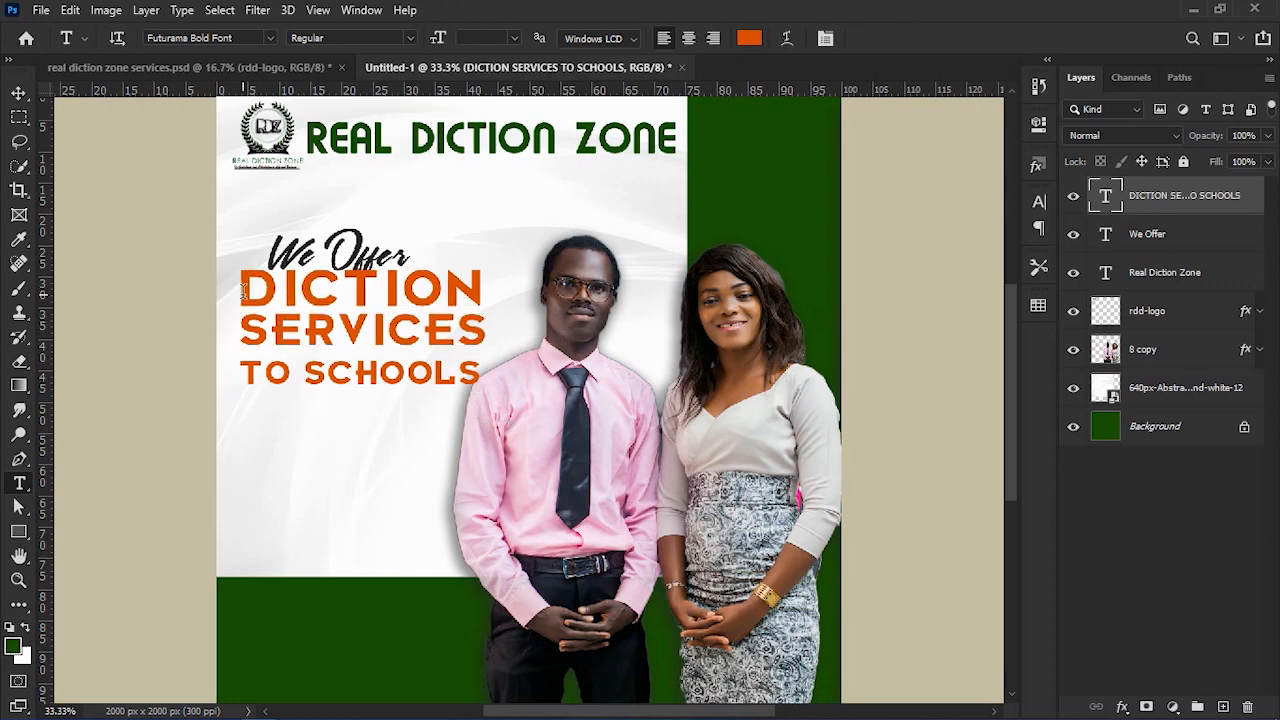
Move the Diction Services to Schools text slightly down so it clears the We Offer script.
key(v)
drag(309, 330, 314, 323)
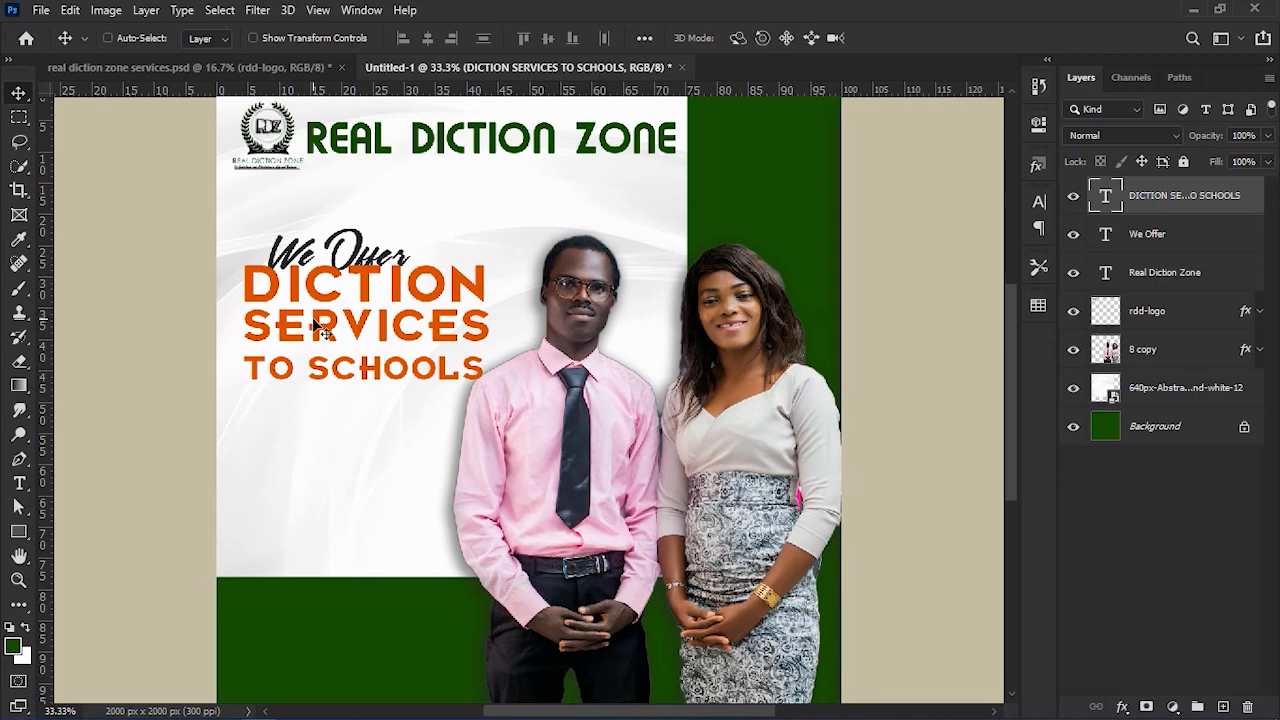
double_click(312, 317)
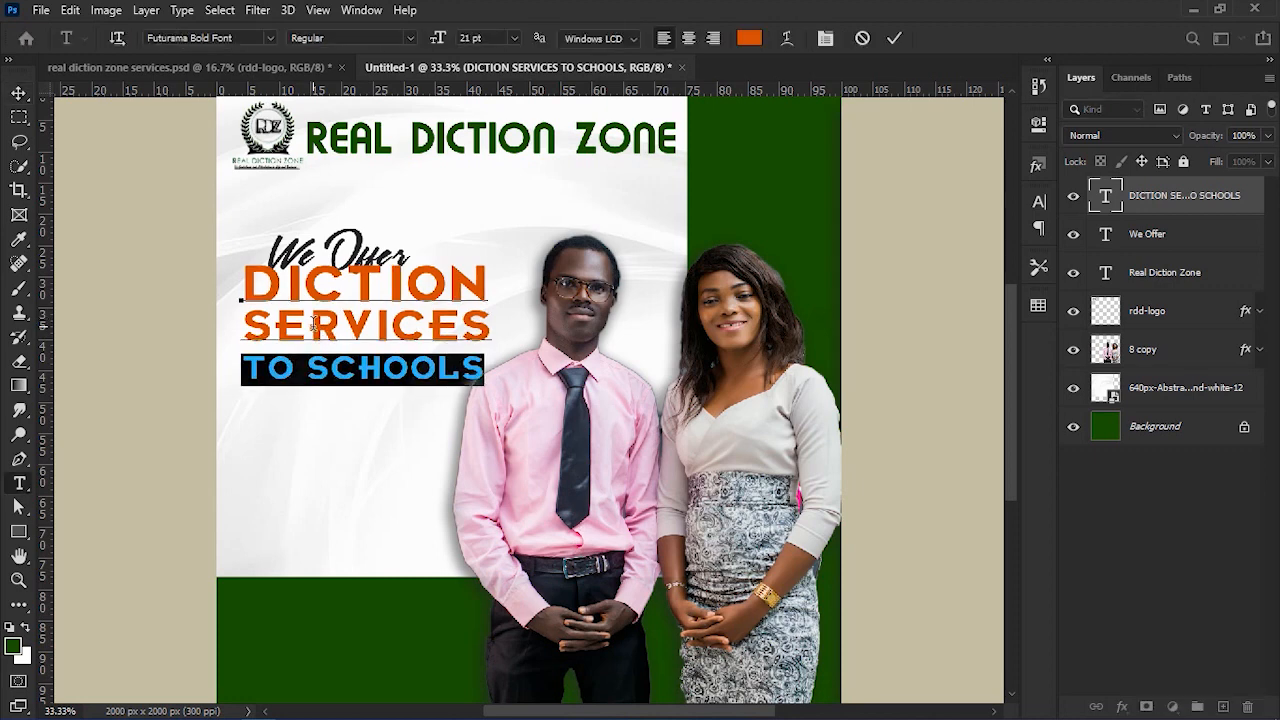
key(Escape)
key(v)
drag(343, 324, 340, 343)
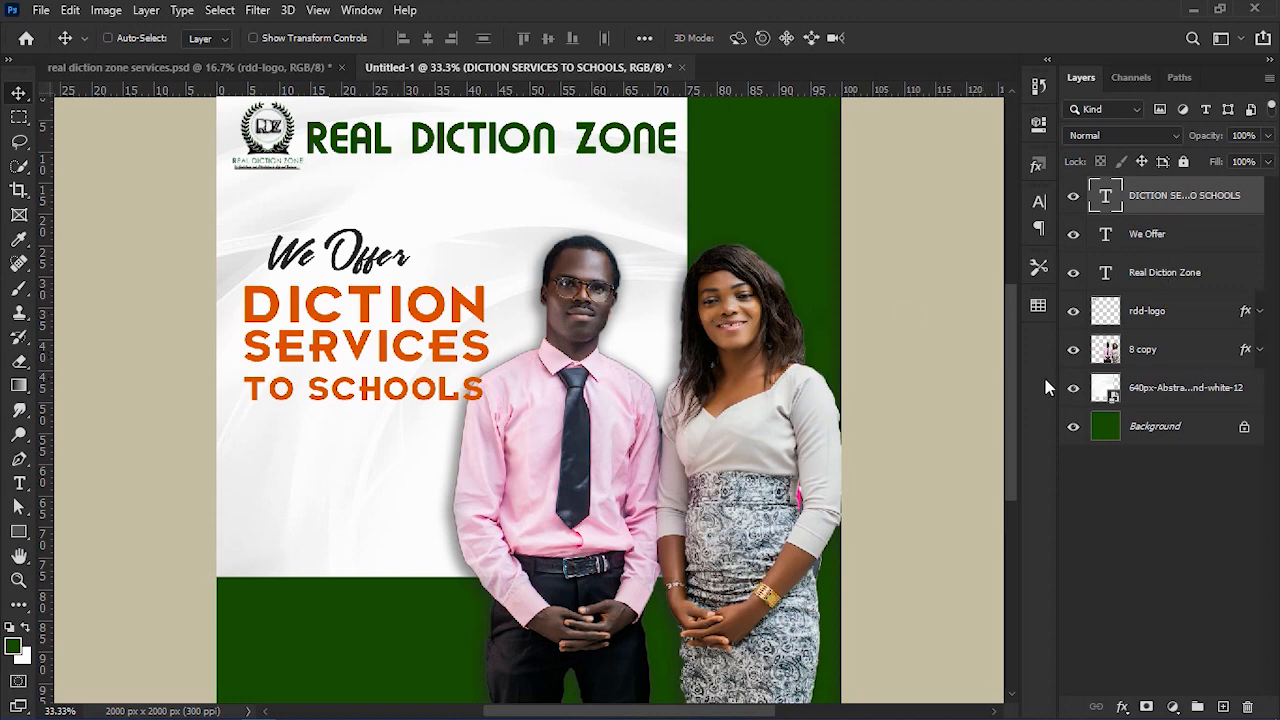
Reorder the layers with Real Diction Zone at the top, followed by rdd-logo, We Offer and Diction Services to Schools.
drag(1216, 274, 1160, 182)
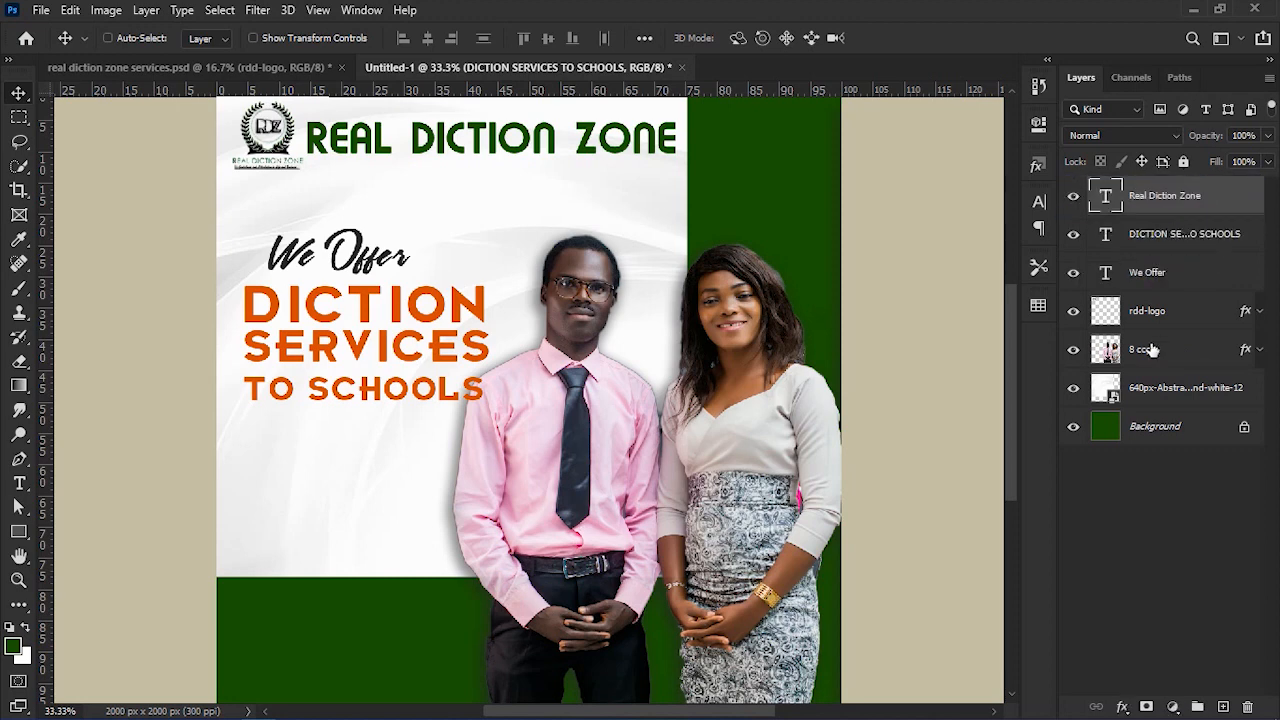
click(1196, 311)
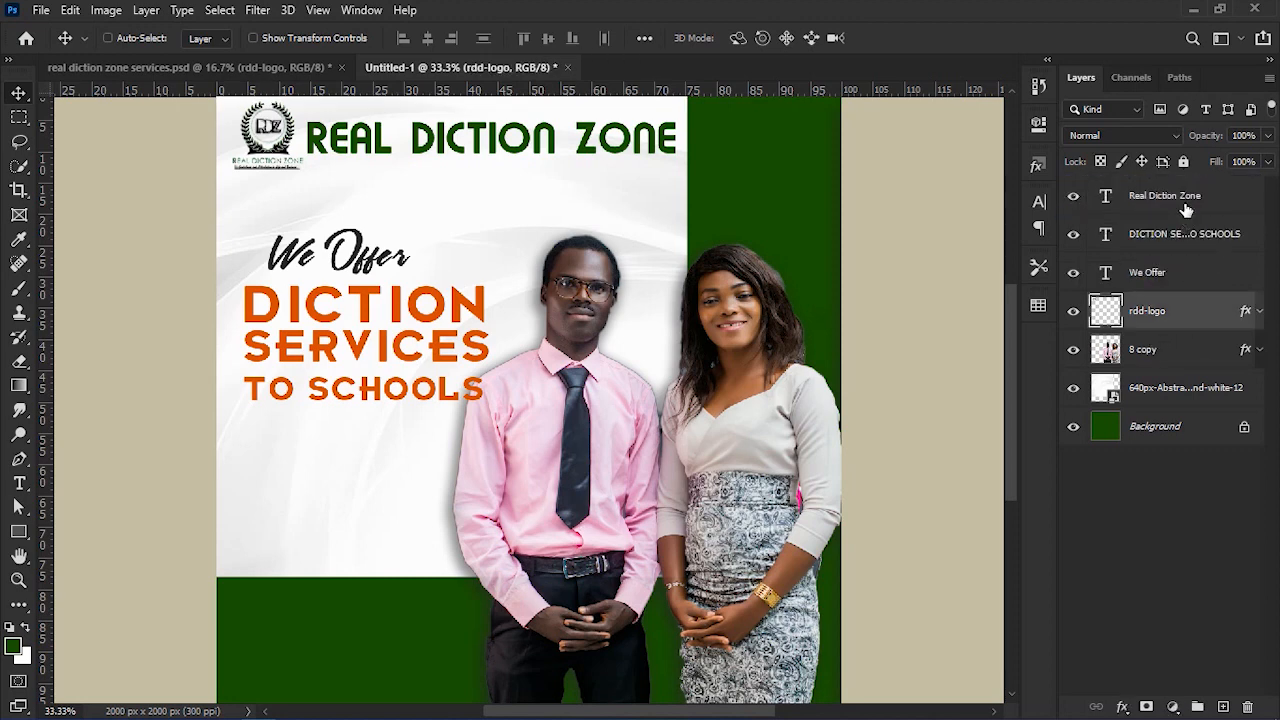
drag(1172, 306, 1168, 206)
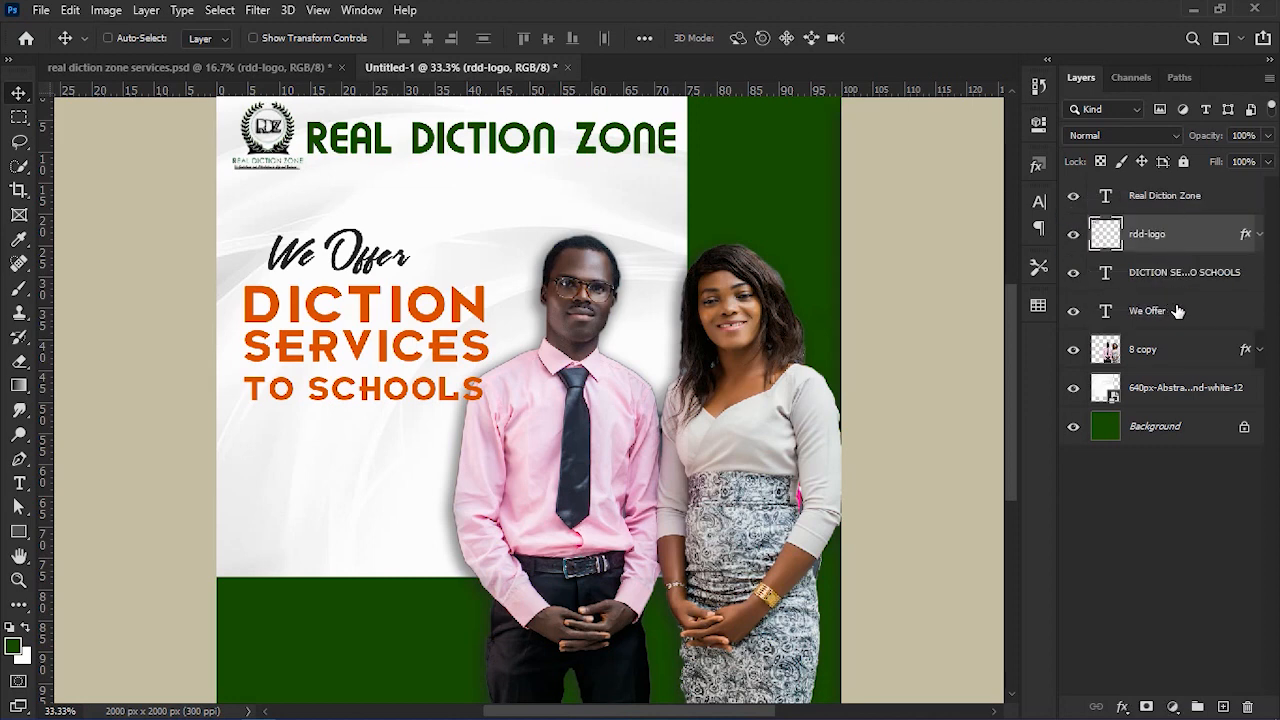
drag(1174, 264, 1175, 267)
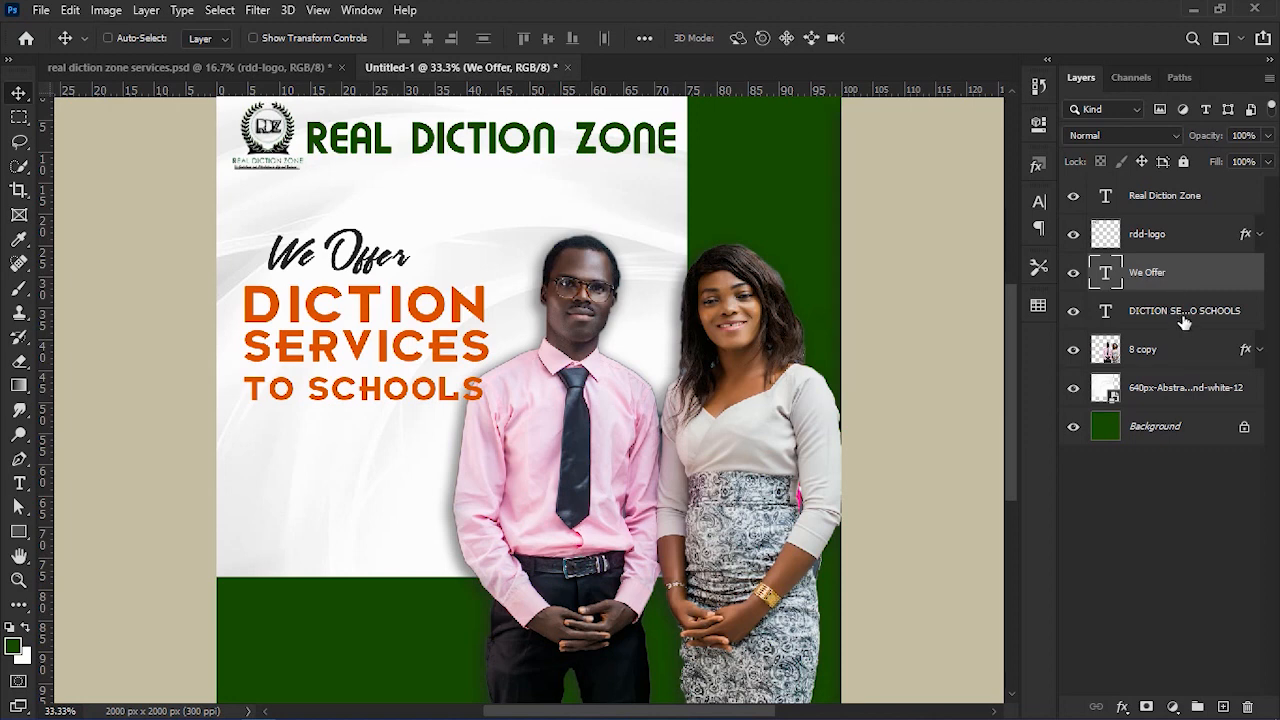
Enlarge the We Offer text and move it up, closer to the Real Diction Zone title.
drag(374, 262, 429, 263)
key(ctrl+t)
key(Return)
Move the Diction Services to Schools text up under We Offer and scale it up slightly.
click(1155, 310)
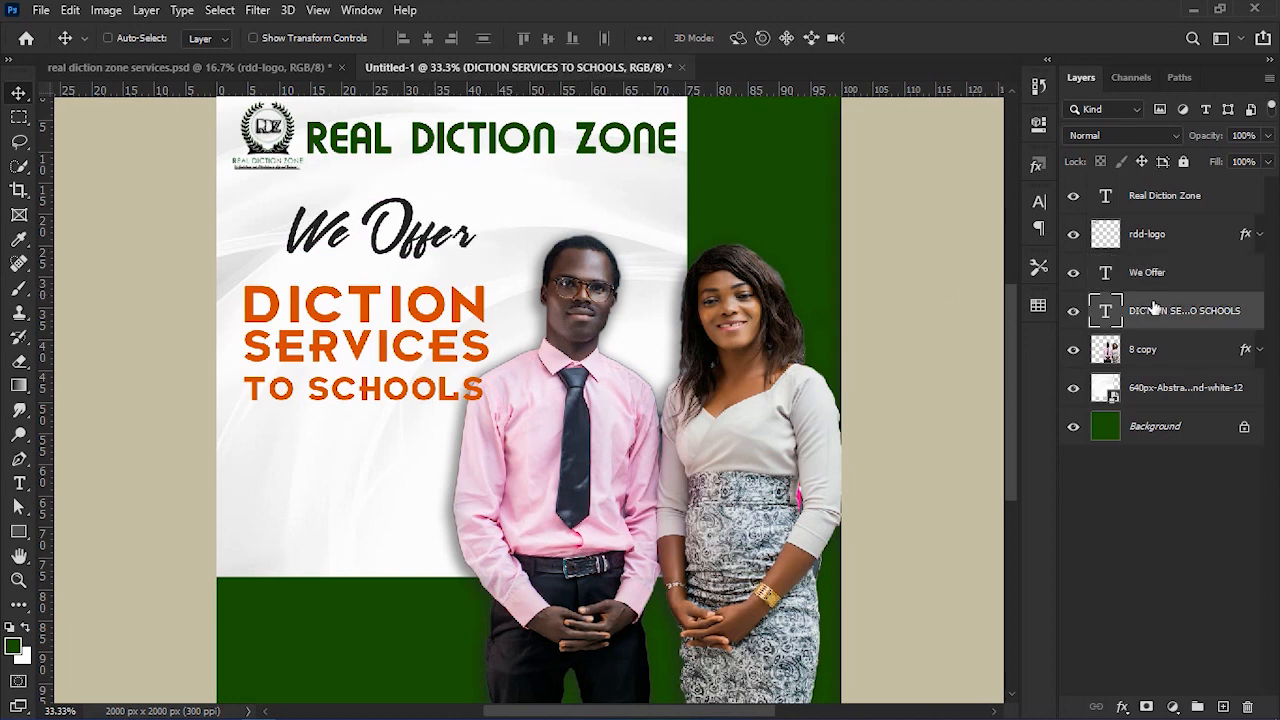
drag(455, 363, 470, 331)
key(ctrl+t)
mouse_move(508, 380)
mouse_down()
mouse_move(545, 397)
mouse_move(516, 383)
mouse_up()
key(Return)
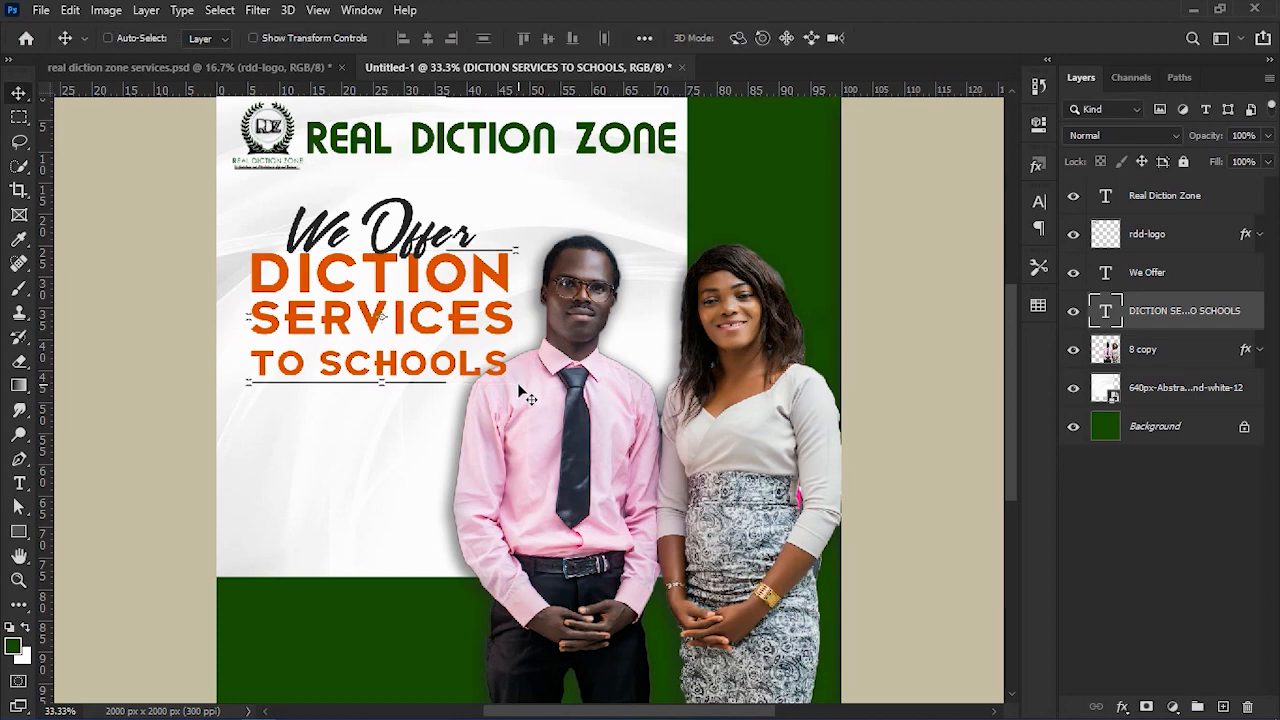
Nudge the Diction Services to Schools text further up so the word DICTION slightly overlaps the We Offer script.
mouse_move(470, 360)
mouse_down()
mouse_move(450, 356)
mouse_move(462, 352)
mouse_up()
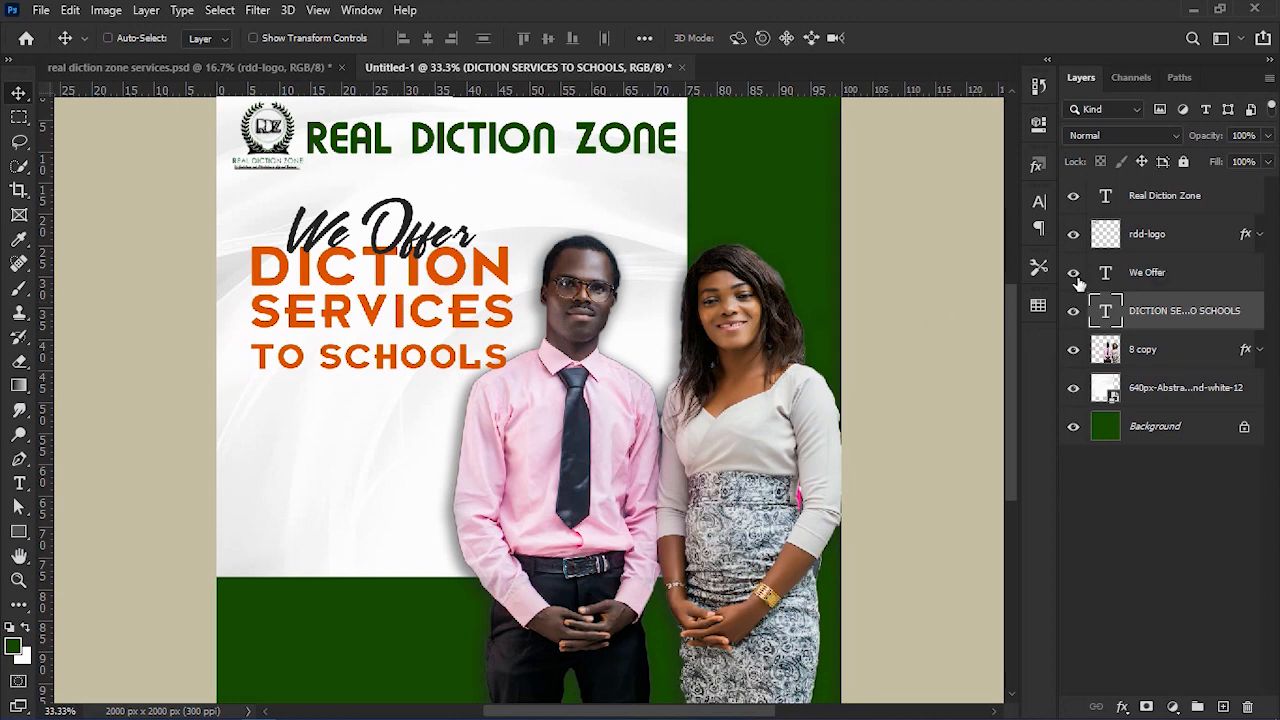
key(Up)
key(Up)
key(Up)
key(Up)
key(Up)
key(Up)
key(Up)
key(Up)
key(Up)
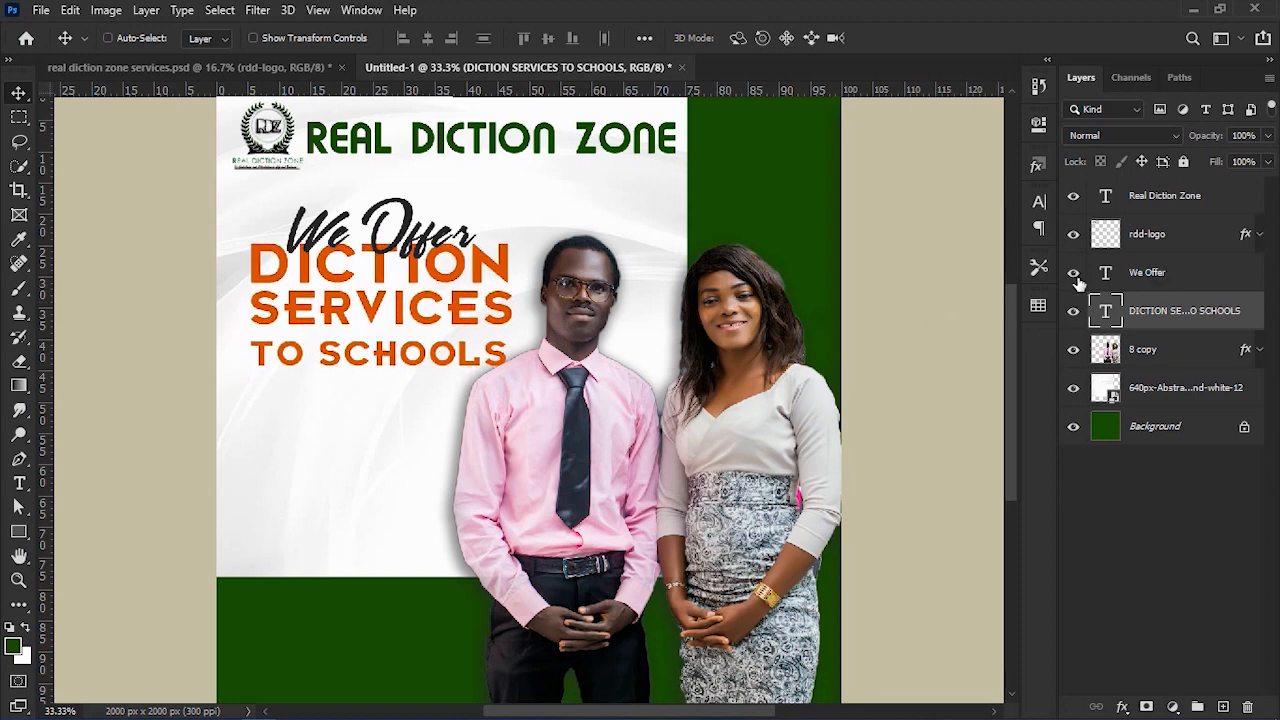
Add a 14 pt text layer reading Effective above the 8 copy layer, on the white area below the orange heading.
click(1179, 280)
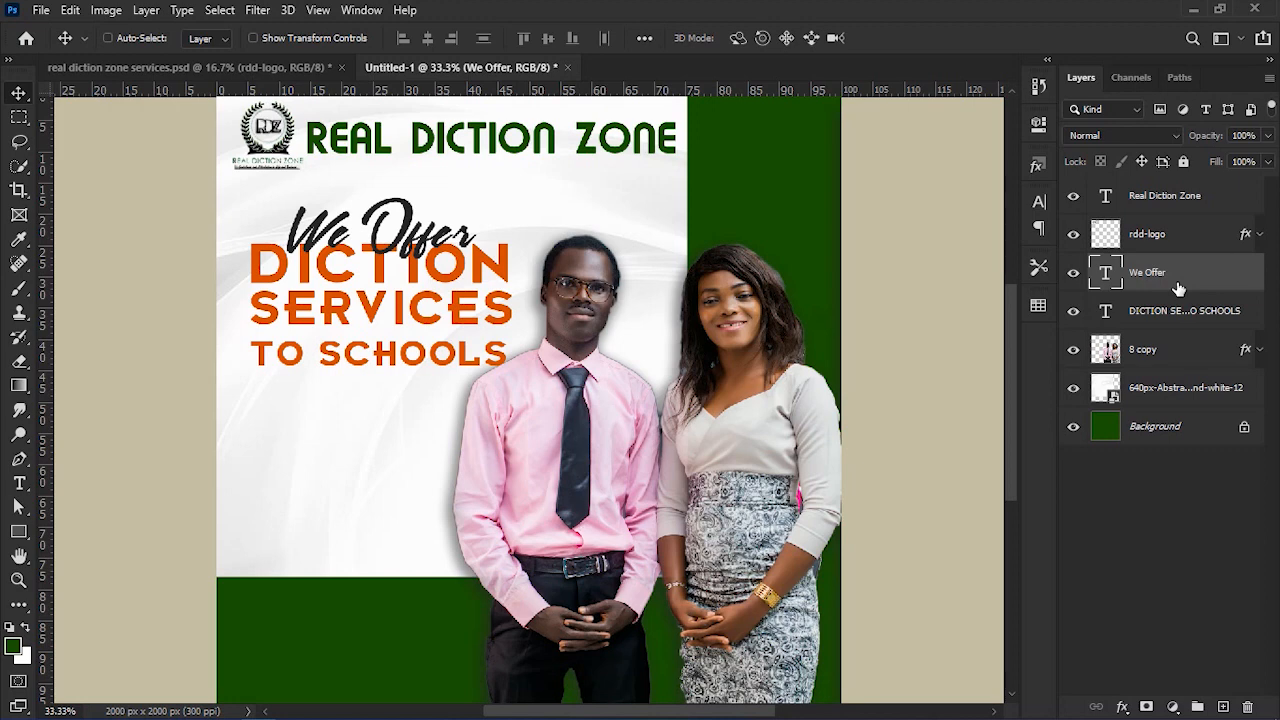
key(t)
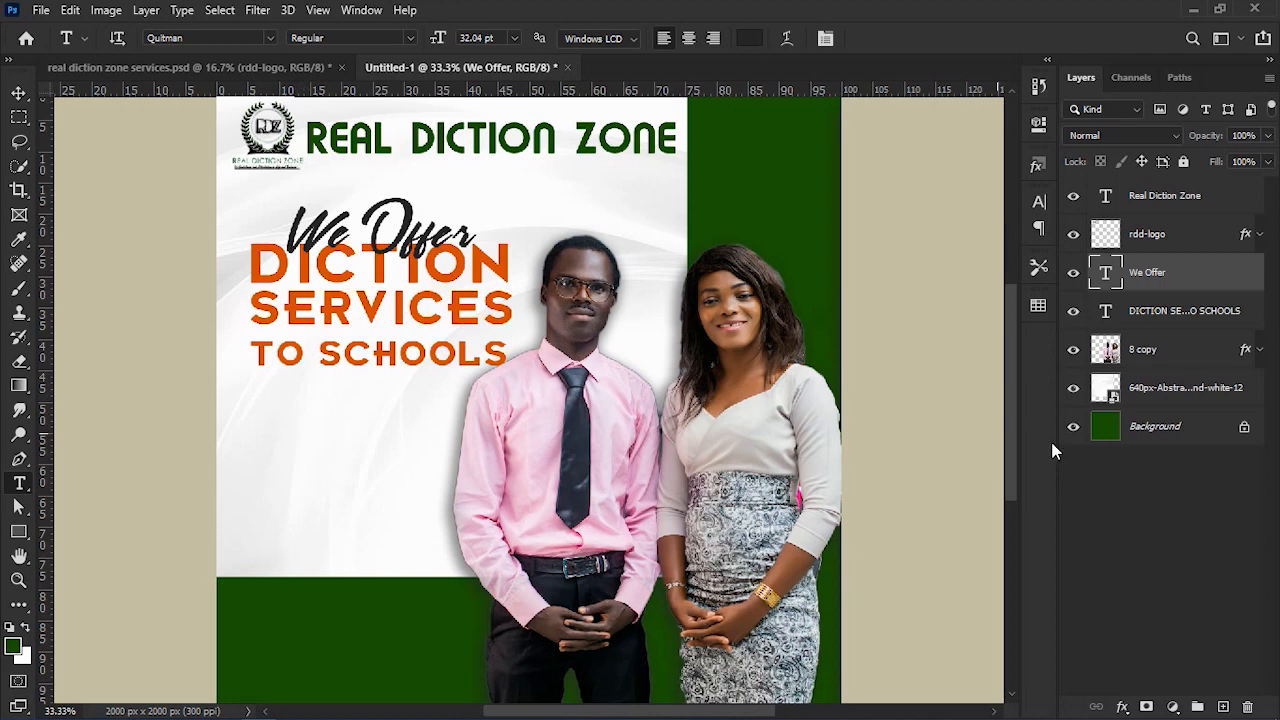
click(1200, 351)
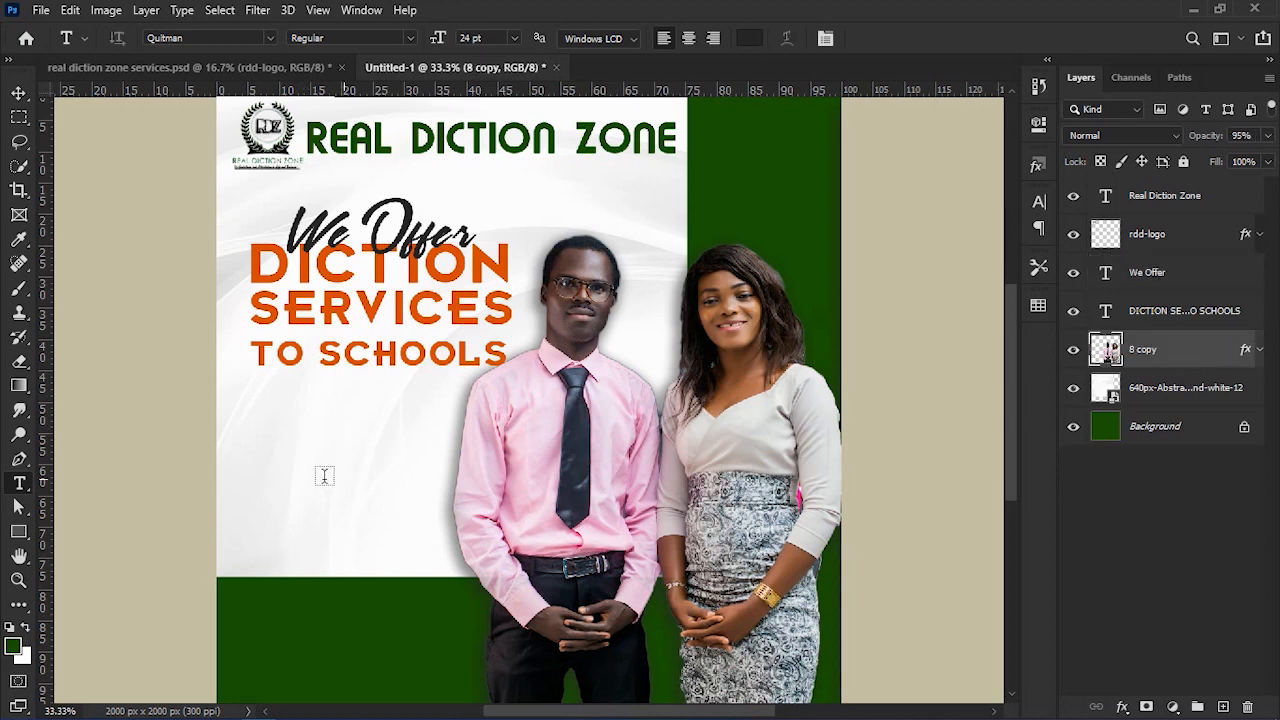
click(235, 492)
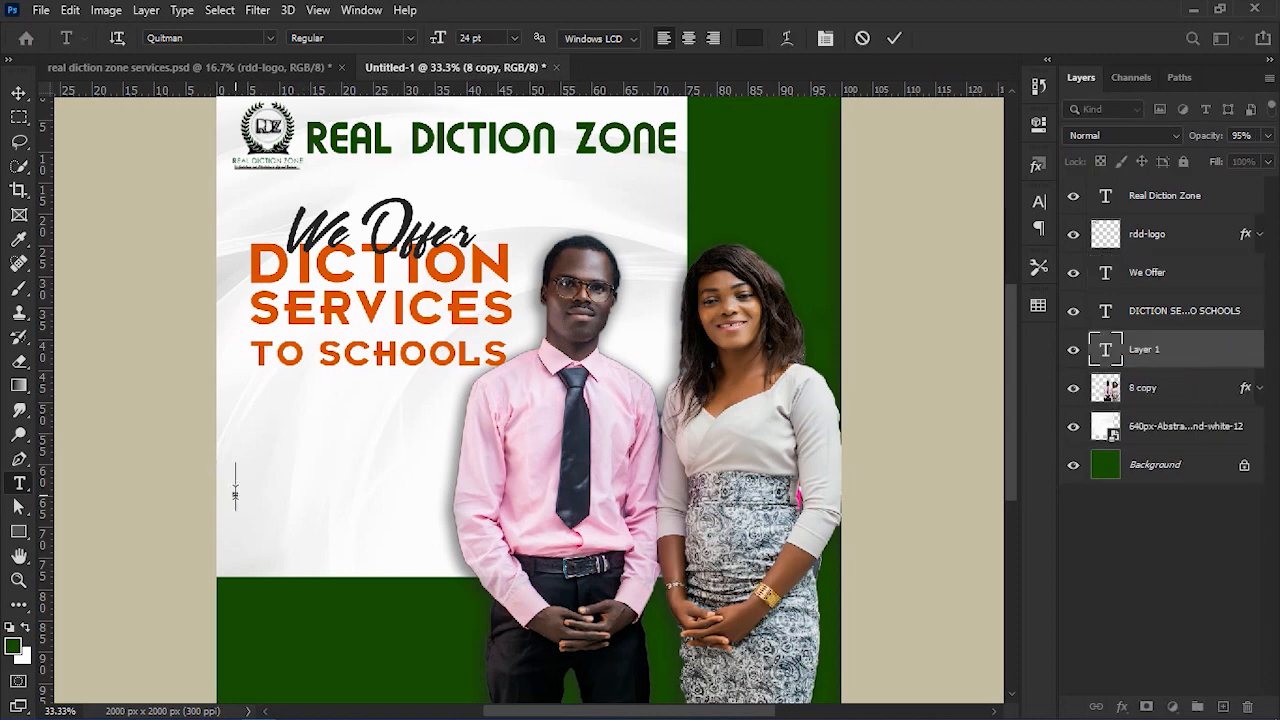
click(516, 38)
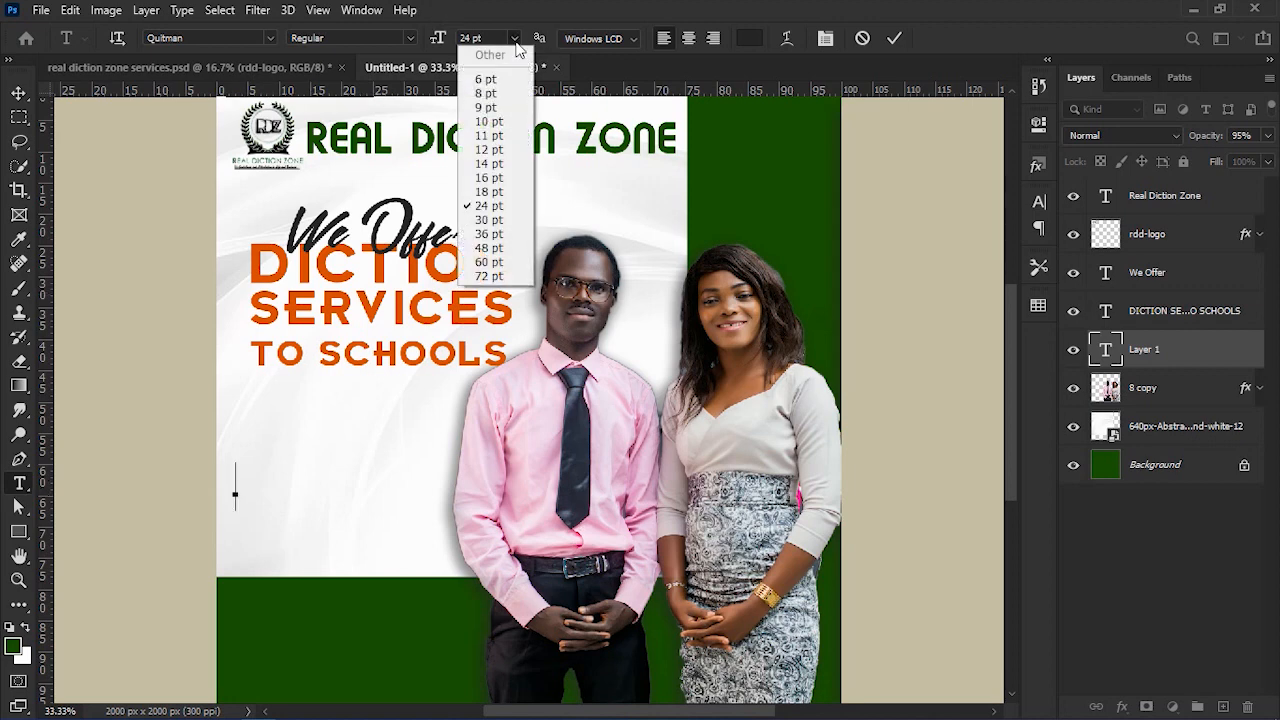
click(489, 163)
text(Ef)
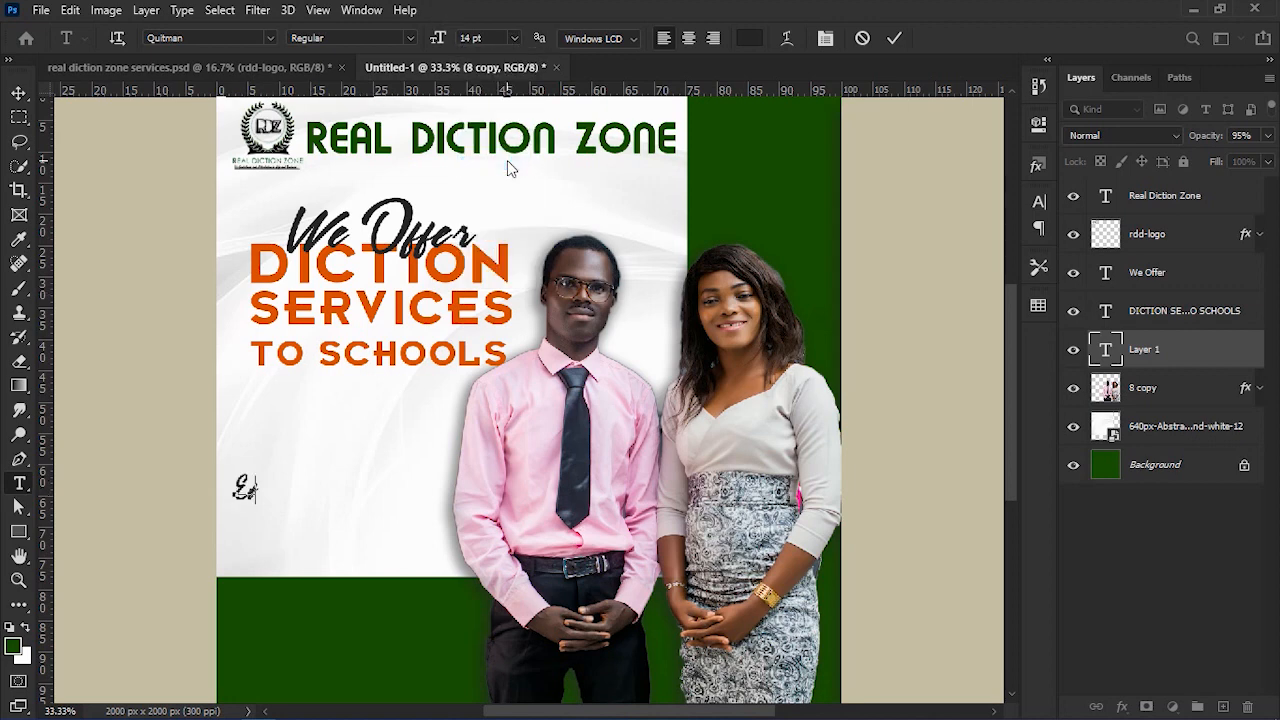
text(fective)
Change the whole Effective text to Futurama Bold Font and shift it slightly up.
key(ctrl+a)
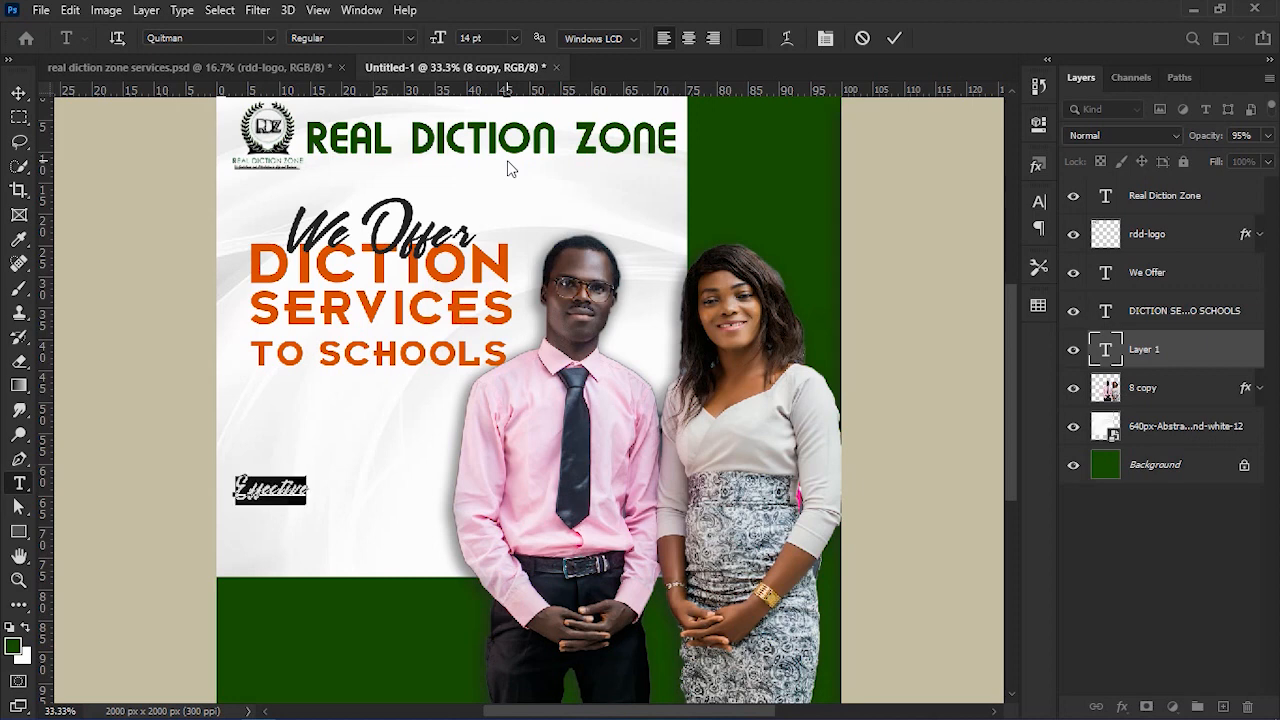
click(268, 37)
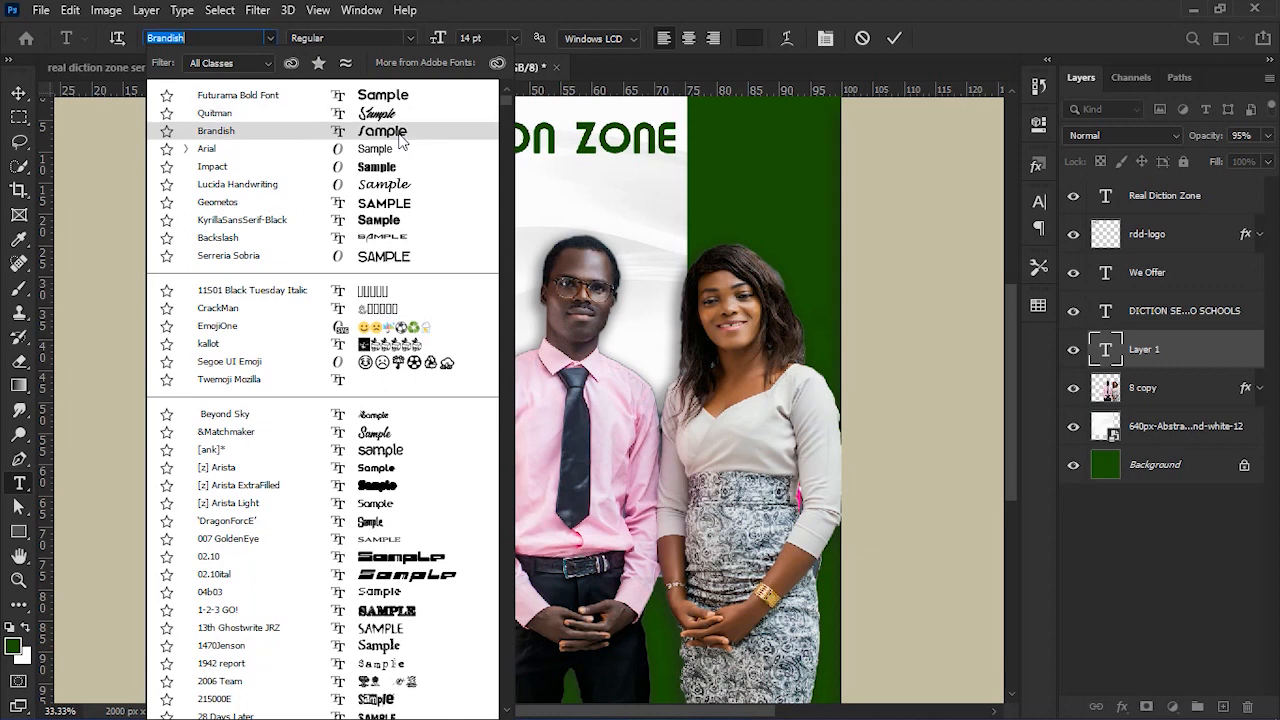
click(400, 135)
drag(284, 453, 276, 425)
click(269, 37)
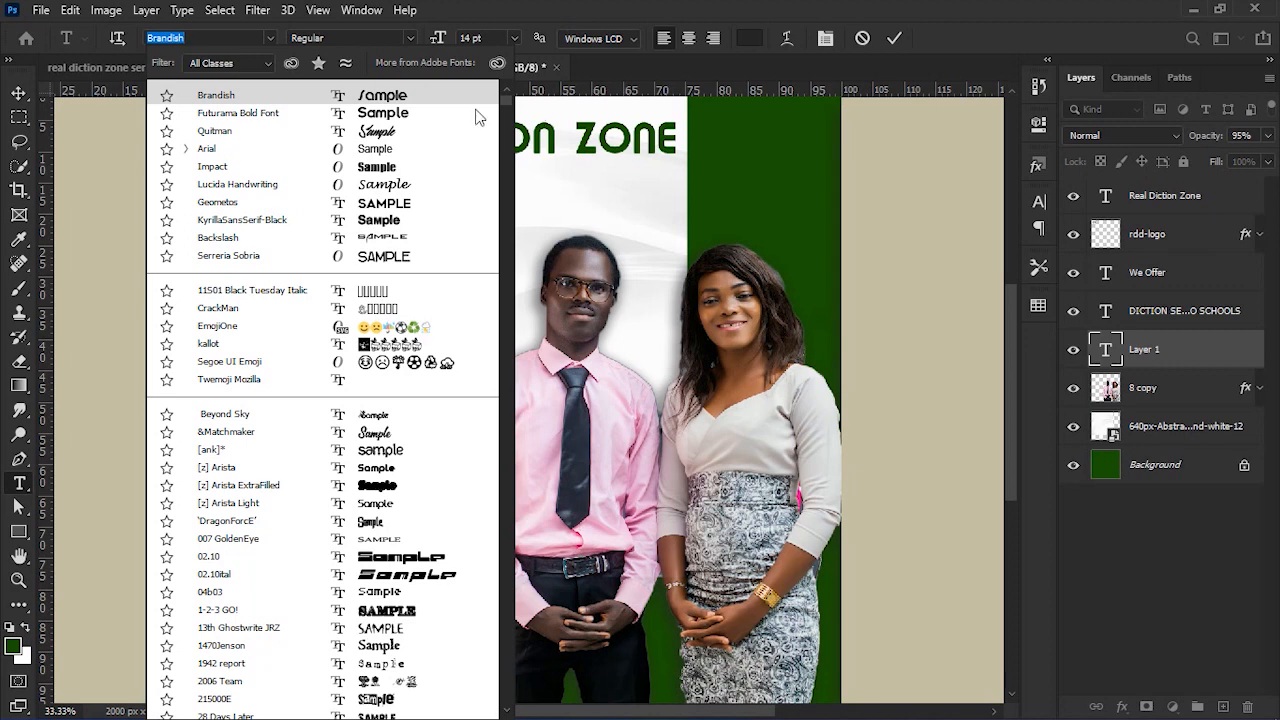
click(419, 116)
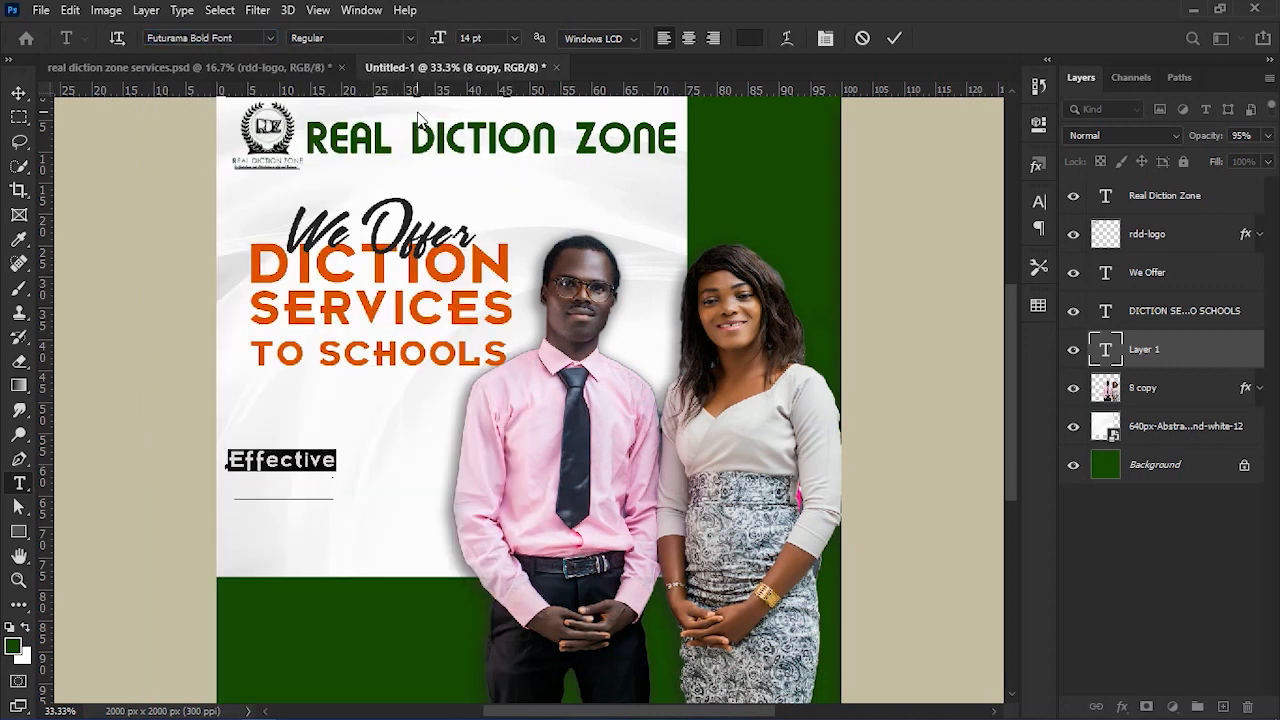
Recolor the Effective text to the background's dark green #185400 and move it a little higher below the heading.
click(313, 451)
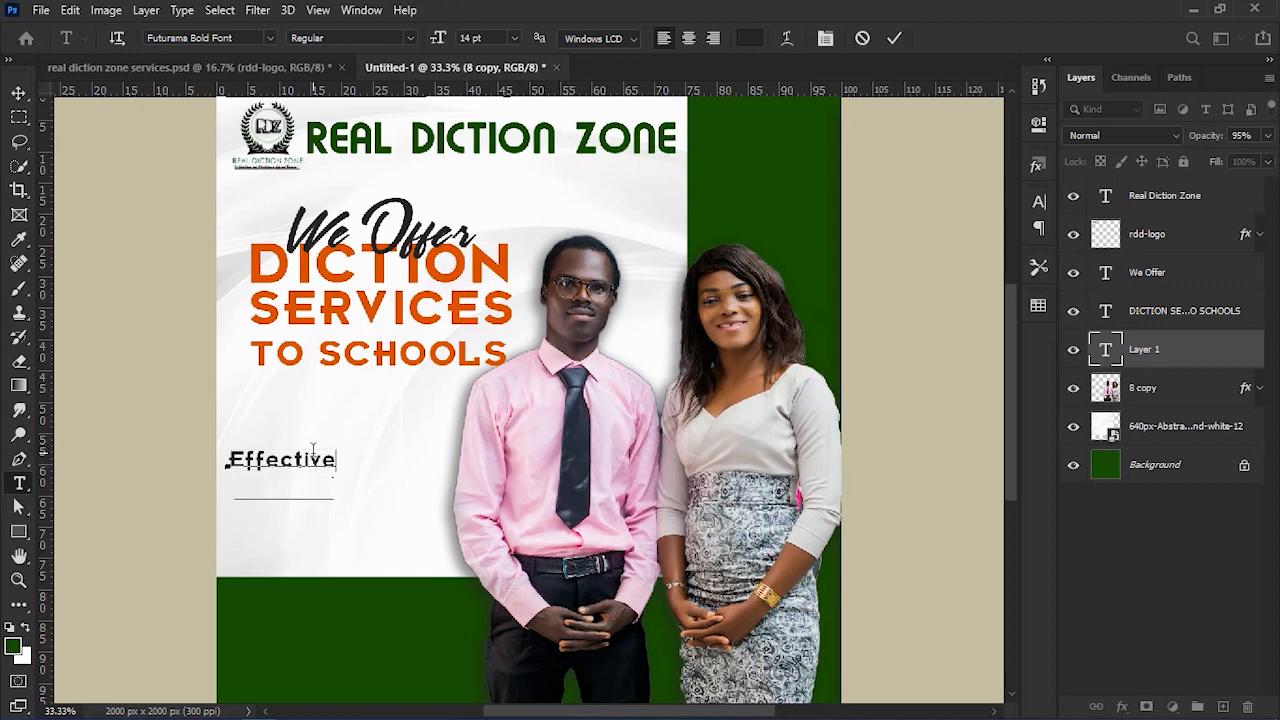
double_click(313, 451)
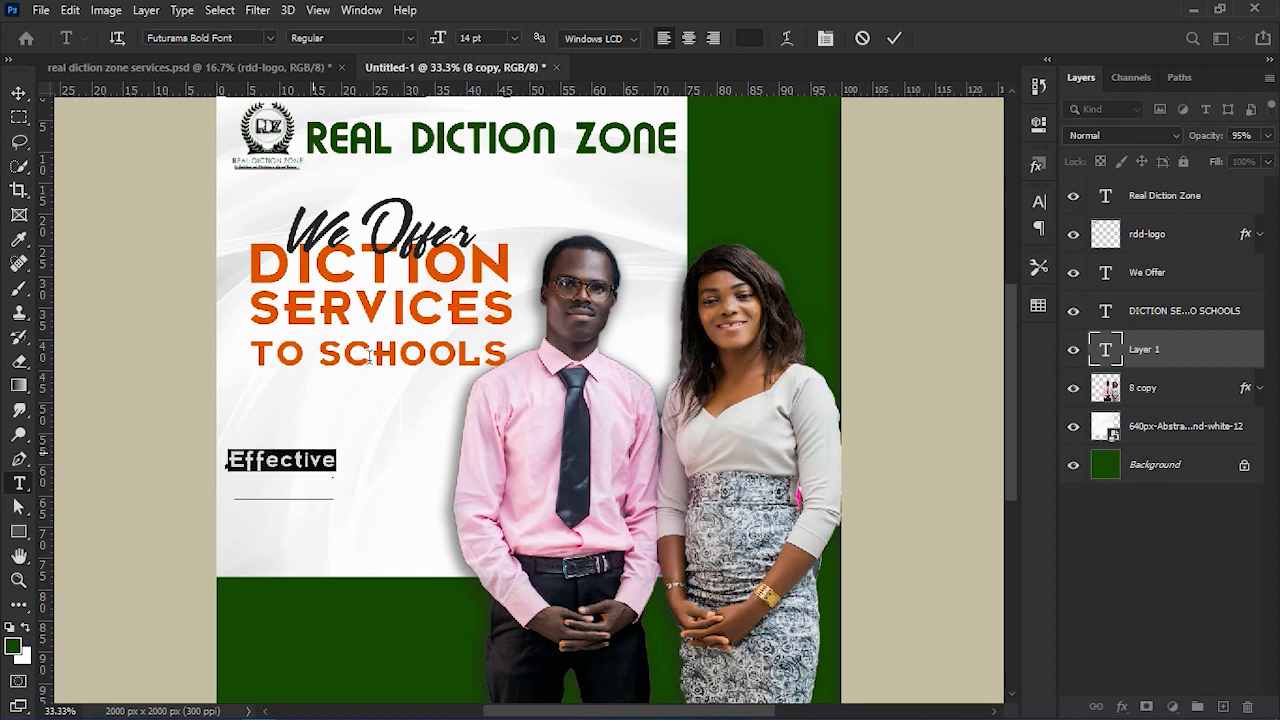
click(749, 38)
click(424, 605)
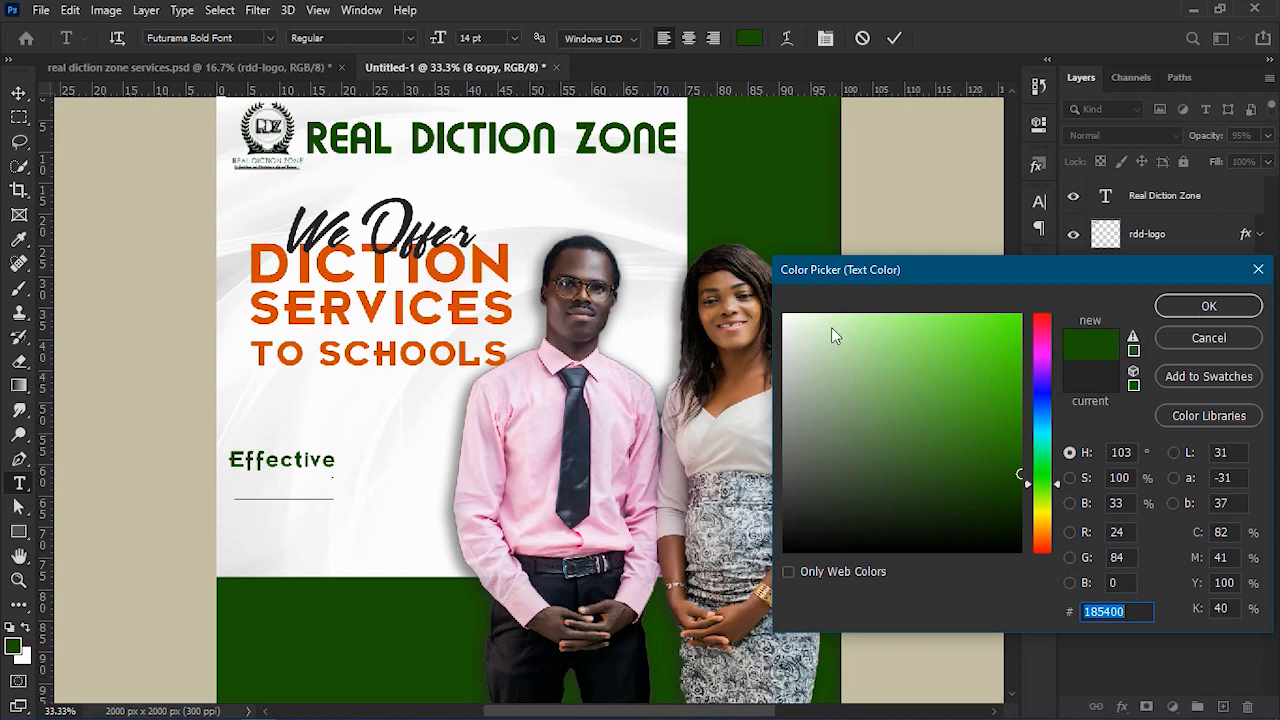
click(1205, 306)
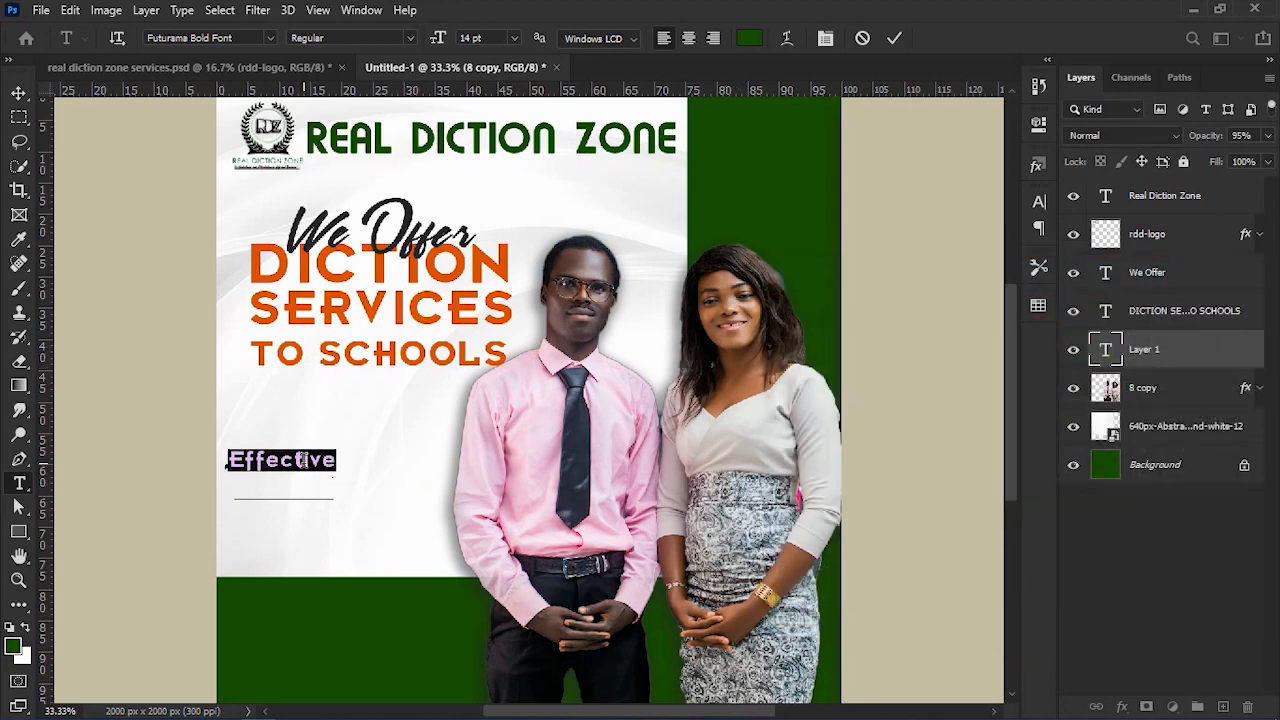
key(ctrl+Return)
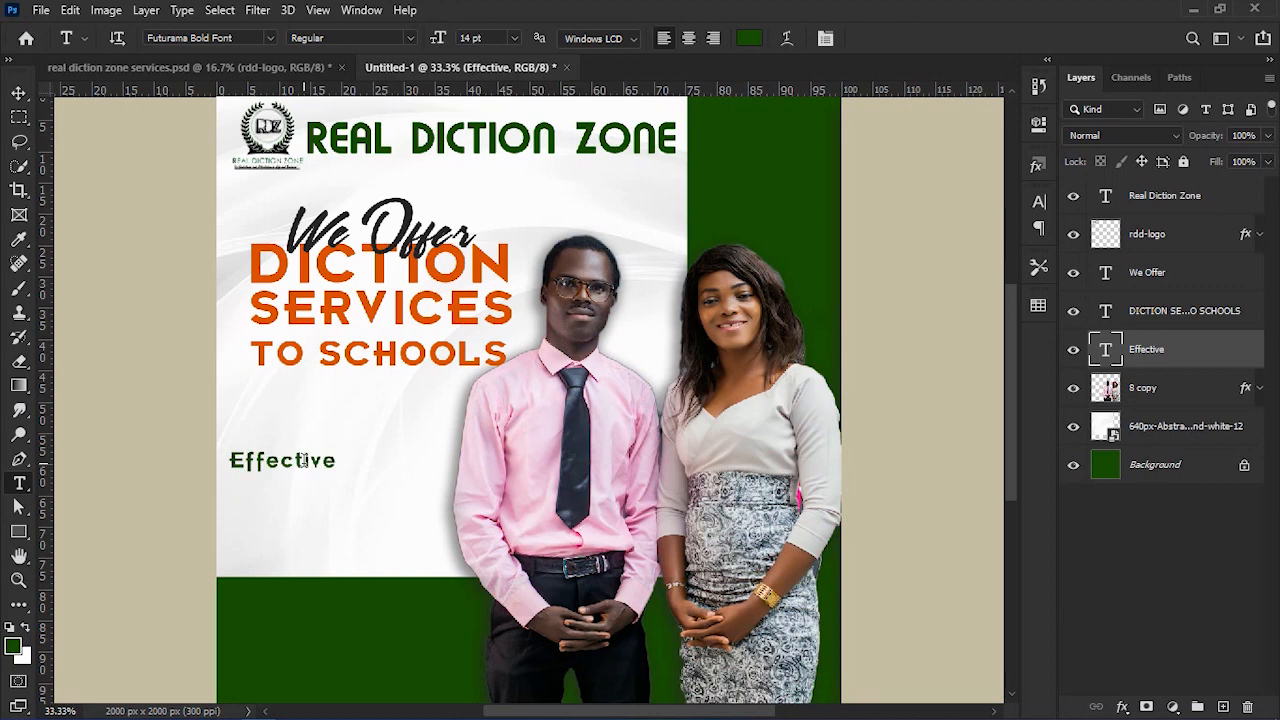
key(v)
drag(311, 451, 311, 428)
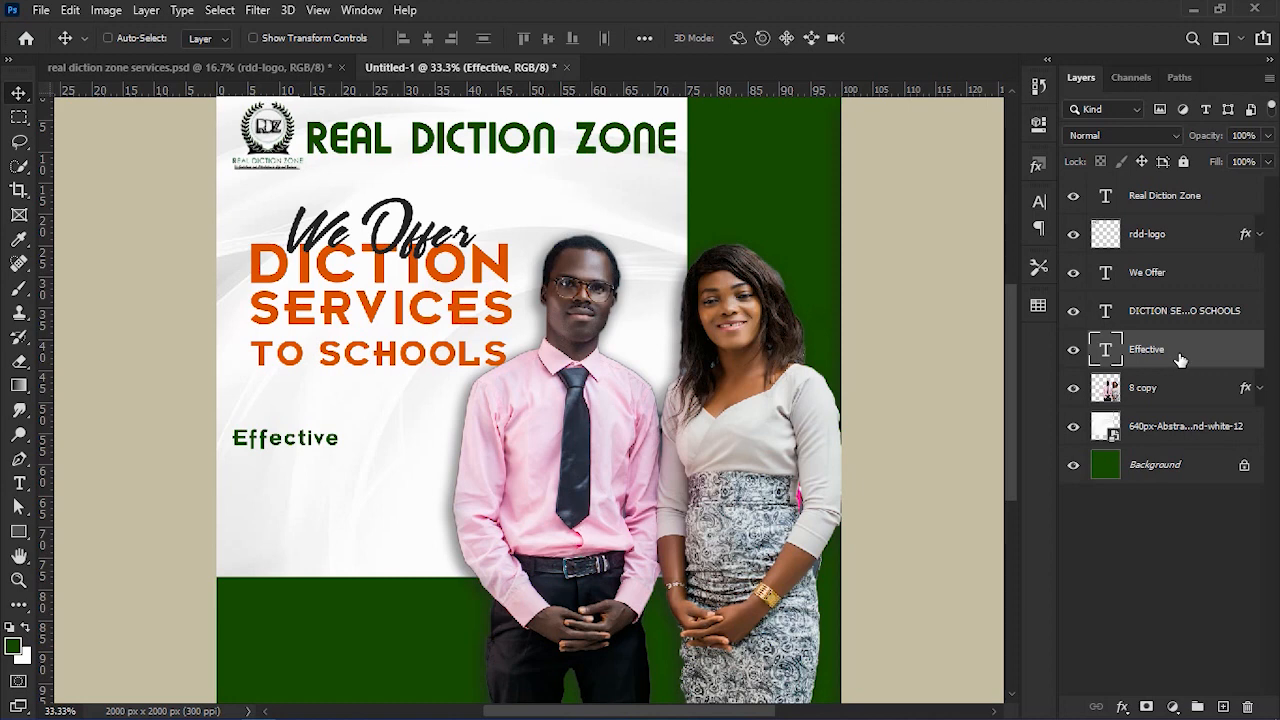
right_click(1213, 358)
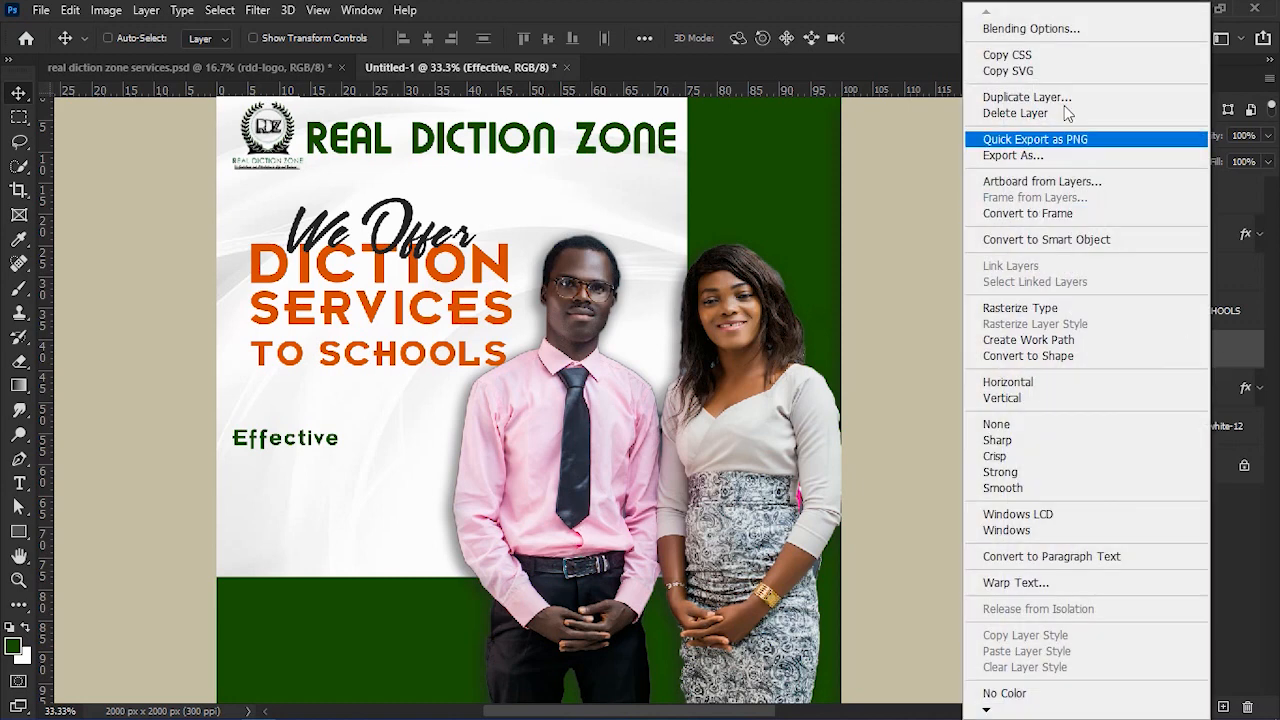
click(875, 8)
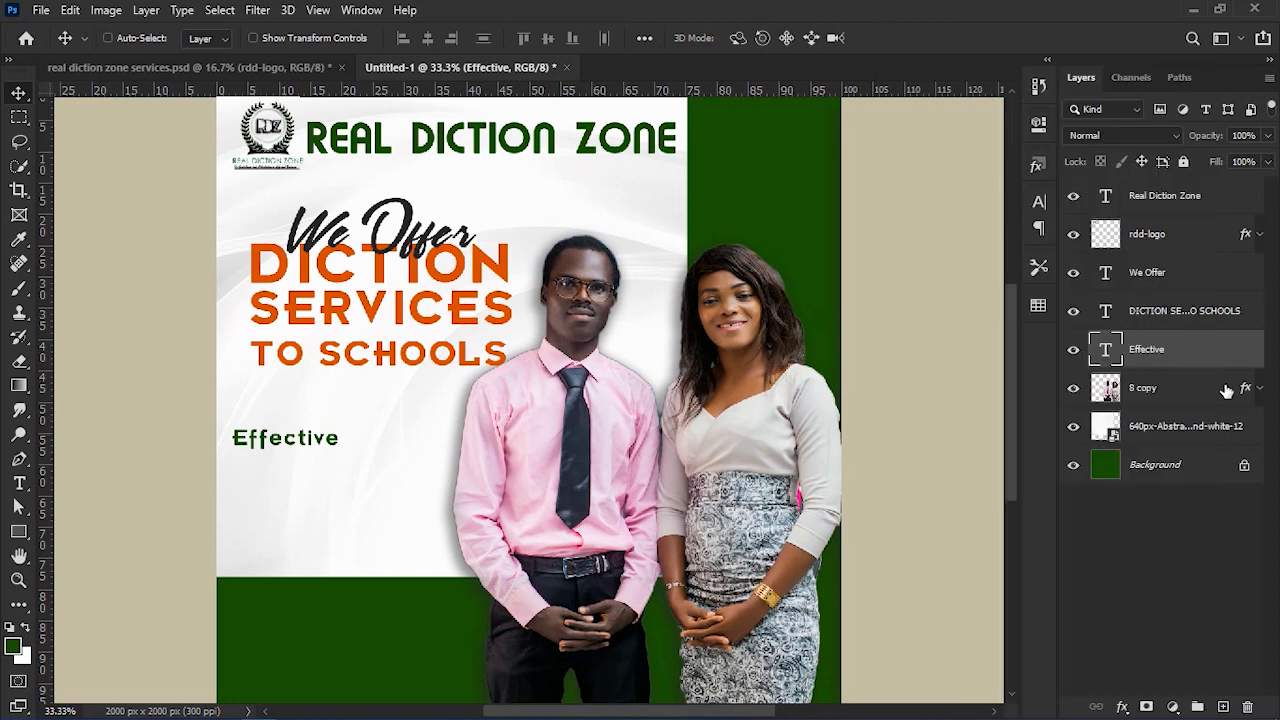
key(ctrl+j)
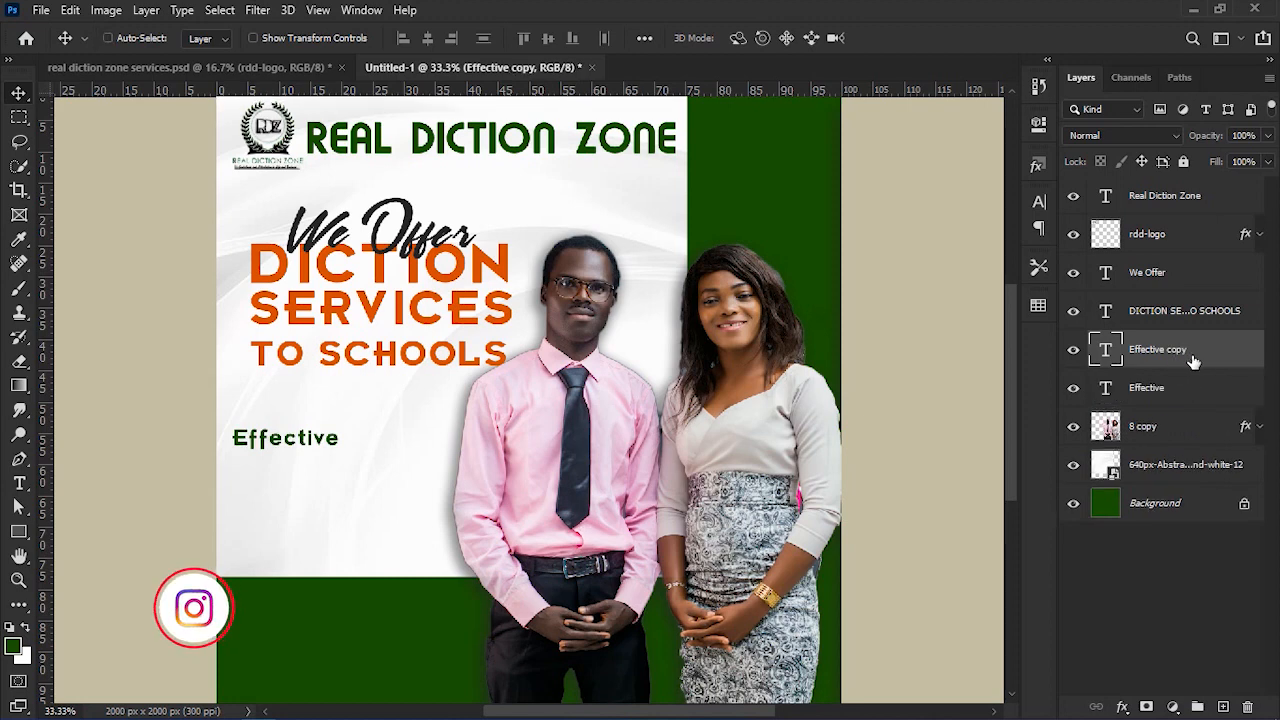
key(Delete)
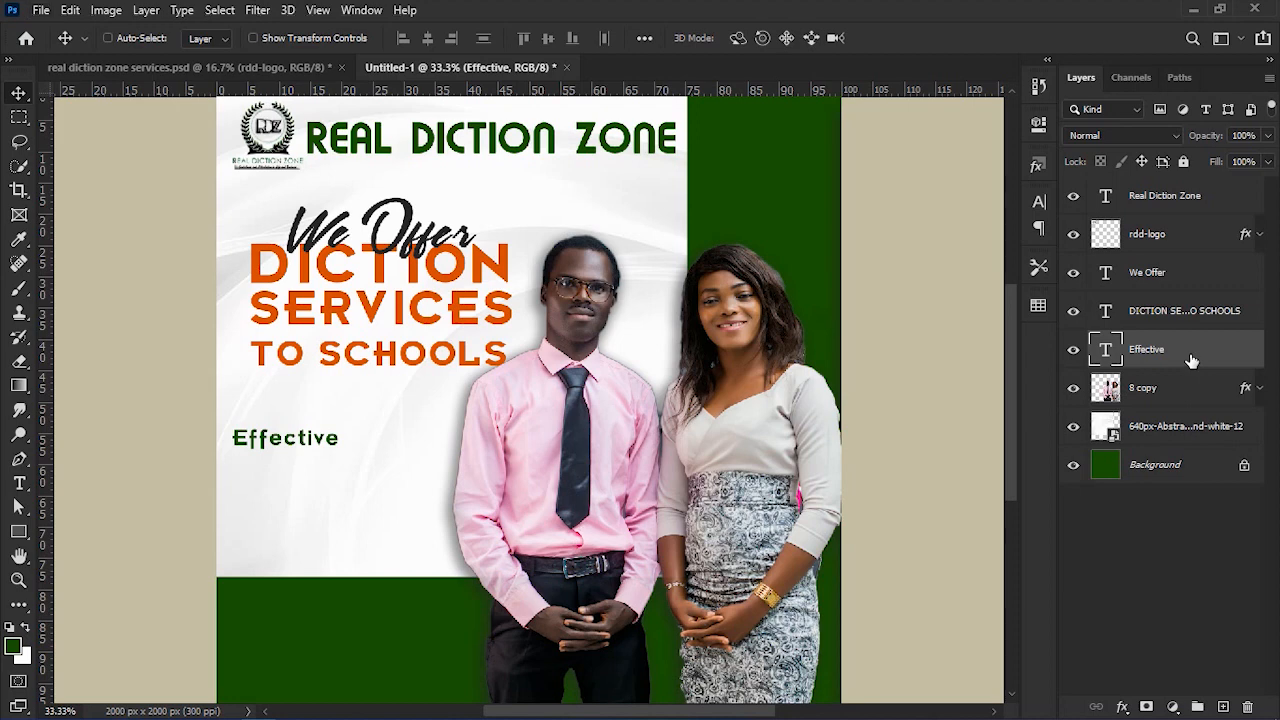
drag(1191, 361, 1192, 372)
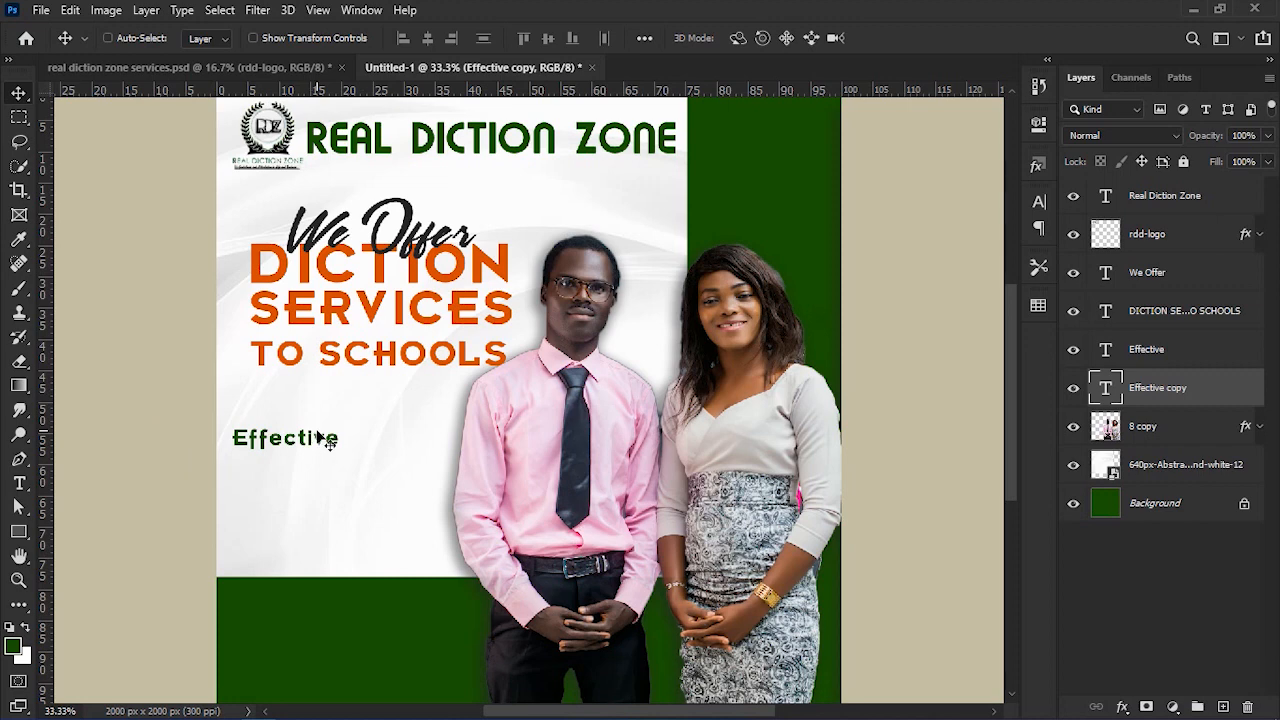
drag(277, 425, 322, 507)
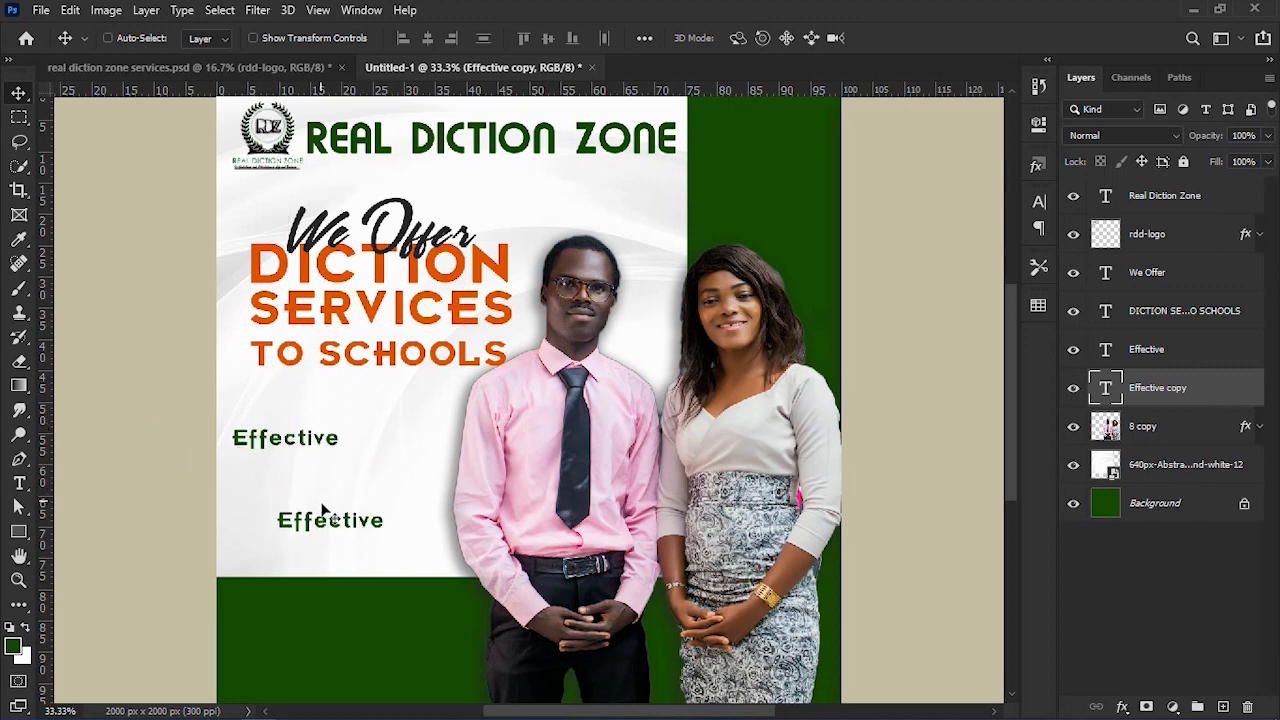
key(Delete)
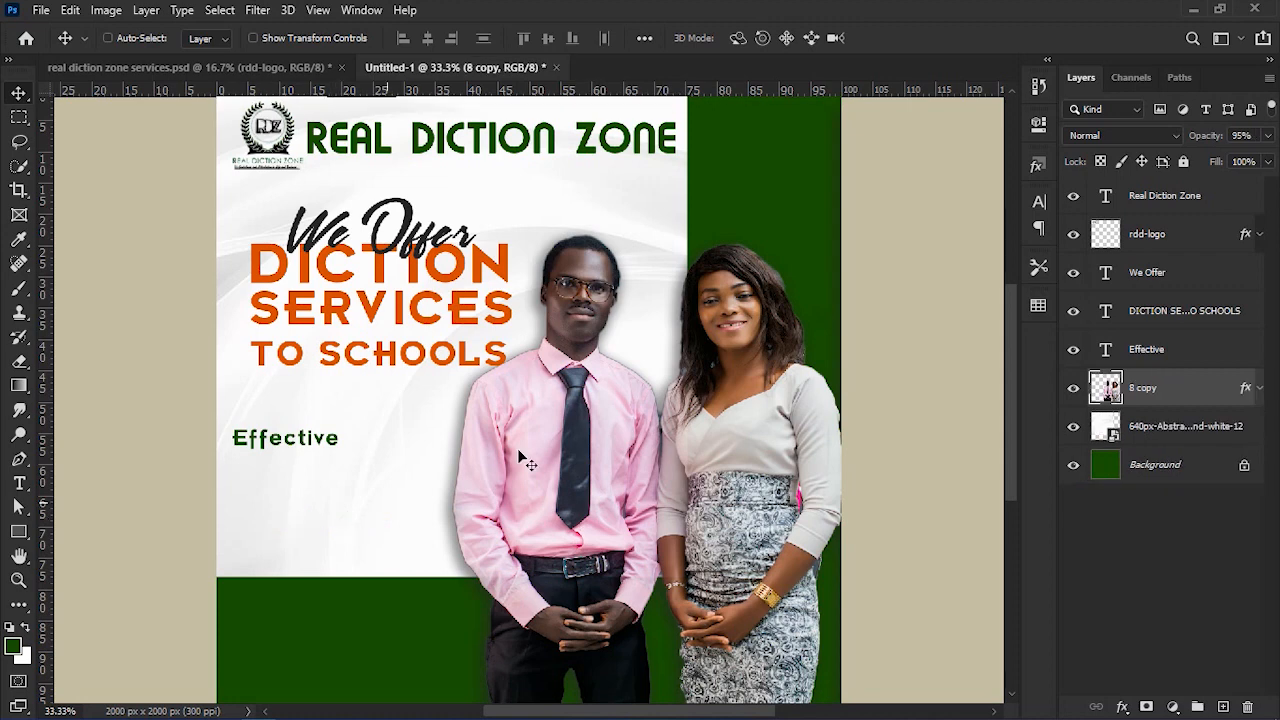
Duplicate the Effective text just below and to its right, order the copy beneath the Effective layer and reword it as Efficiency.
click(1165, 356)
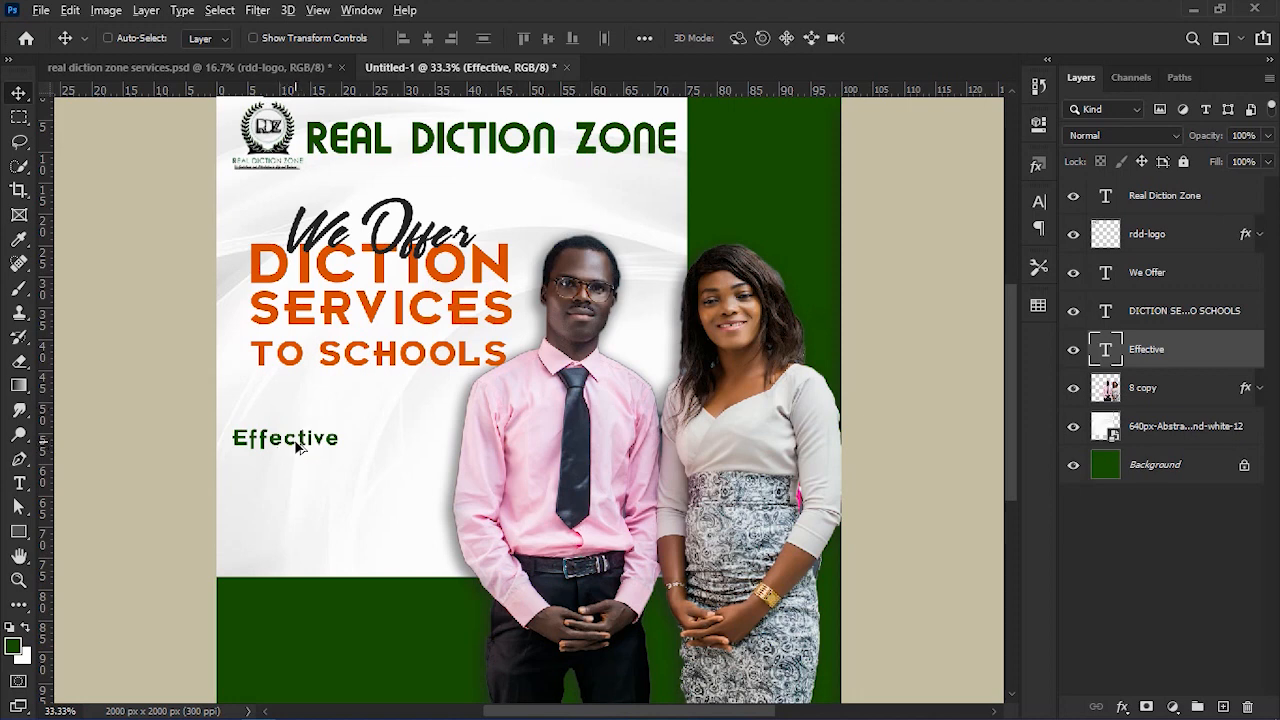
drag(296, 447, 391, 481)
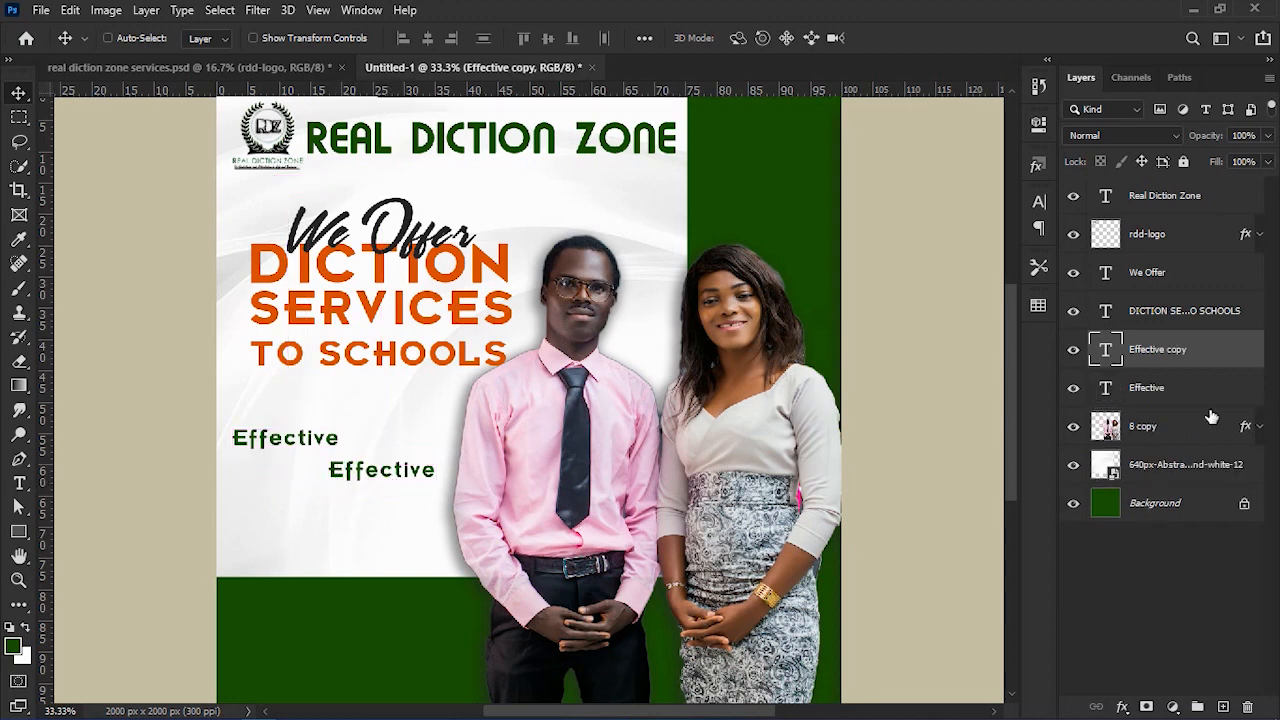
drag(1186, 362, 1103, 391)
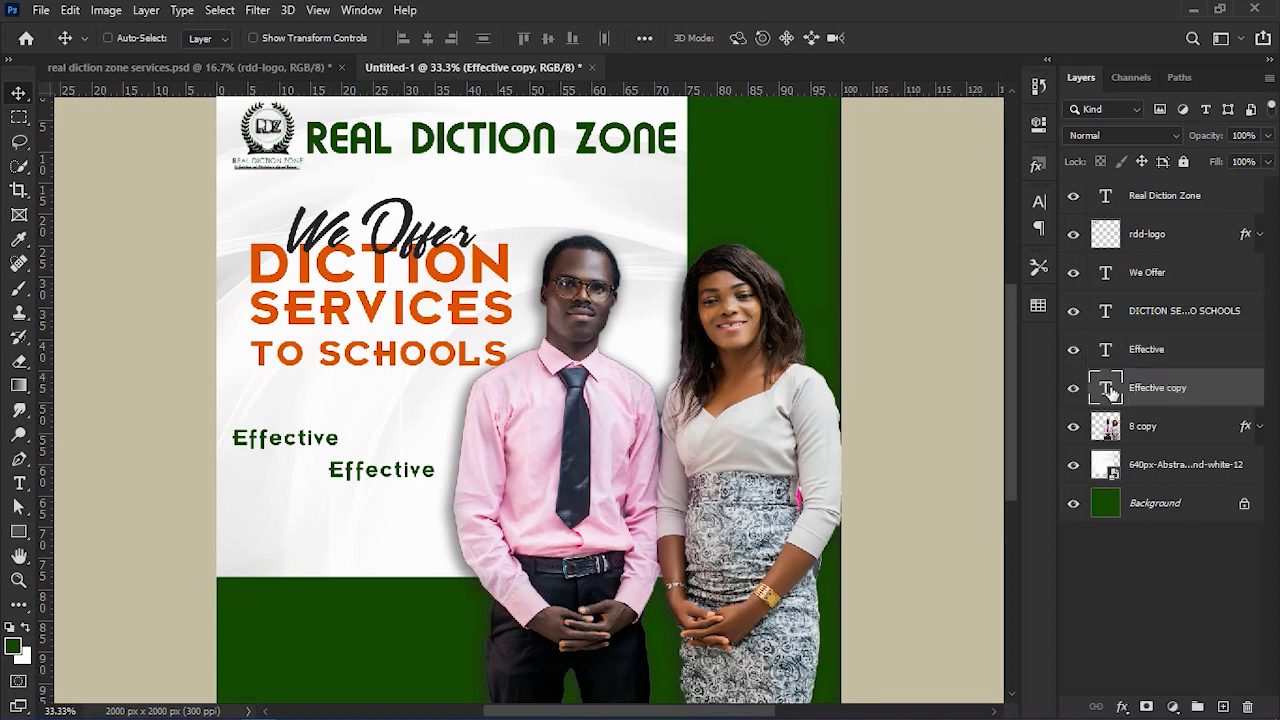
double_click(1107, 392)
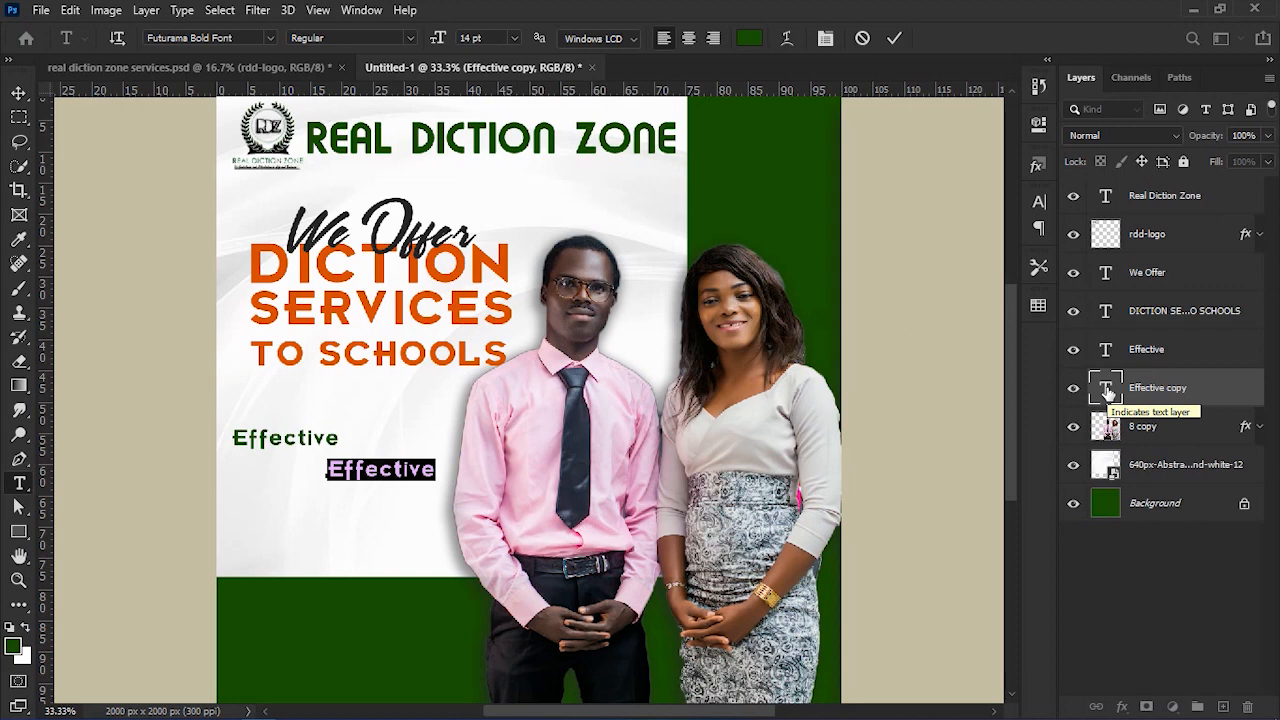
text(Efficiency)
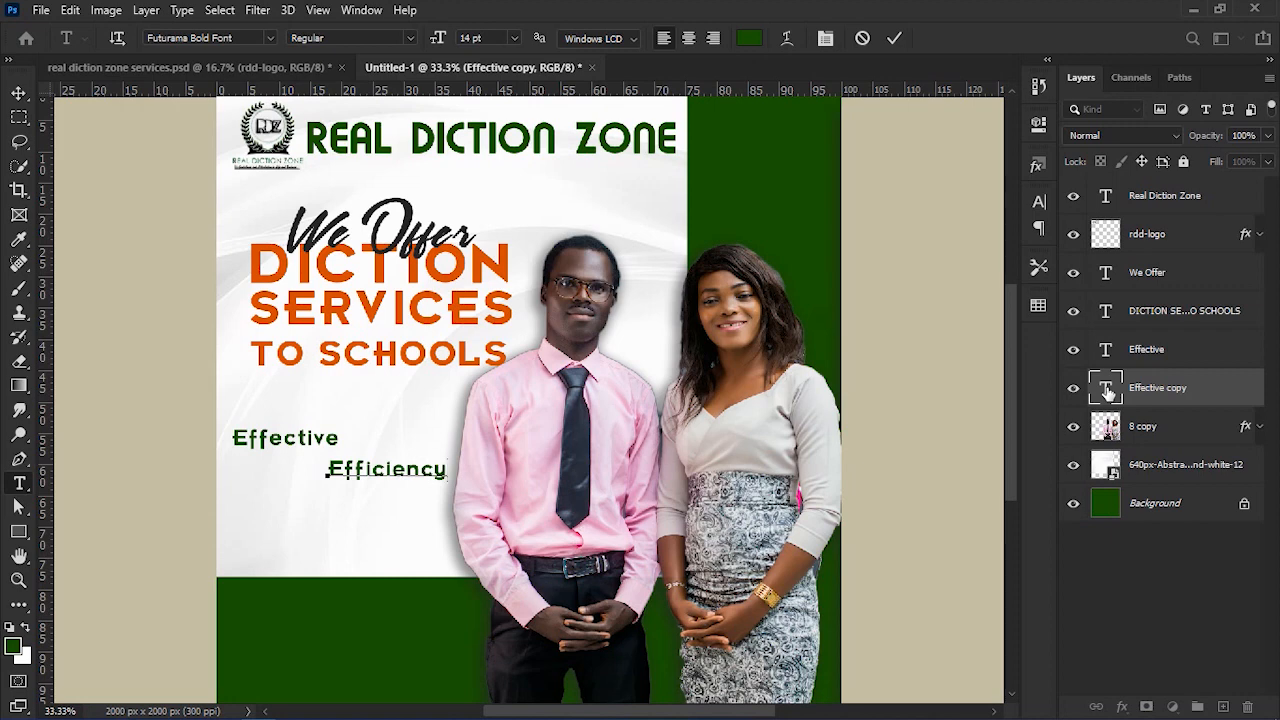
key(ctrl+Return)
key(v)
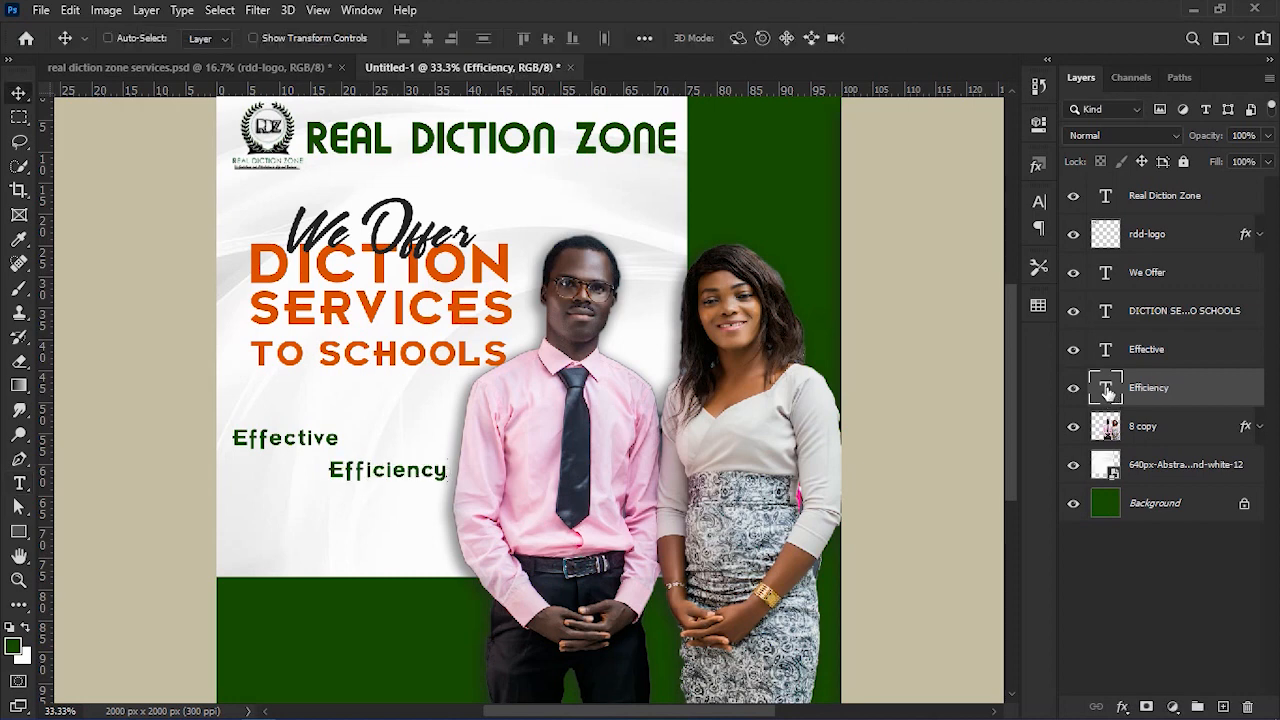
drag(437, 537, 421, 538)
Duplicate the Efficiency text below it, near the white area's left edge, and reword the copy as Practical.
drag(379, 467, 299, 513)
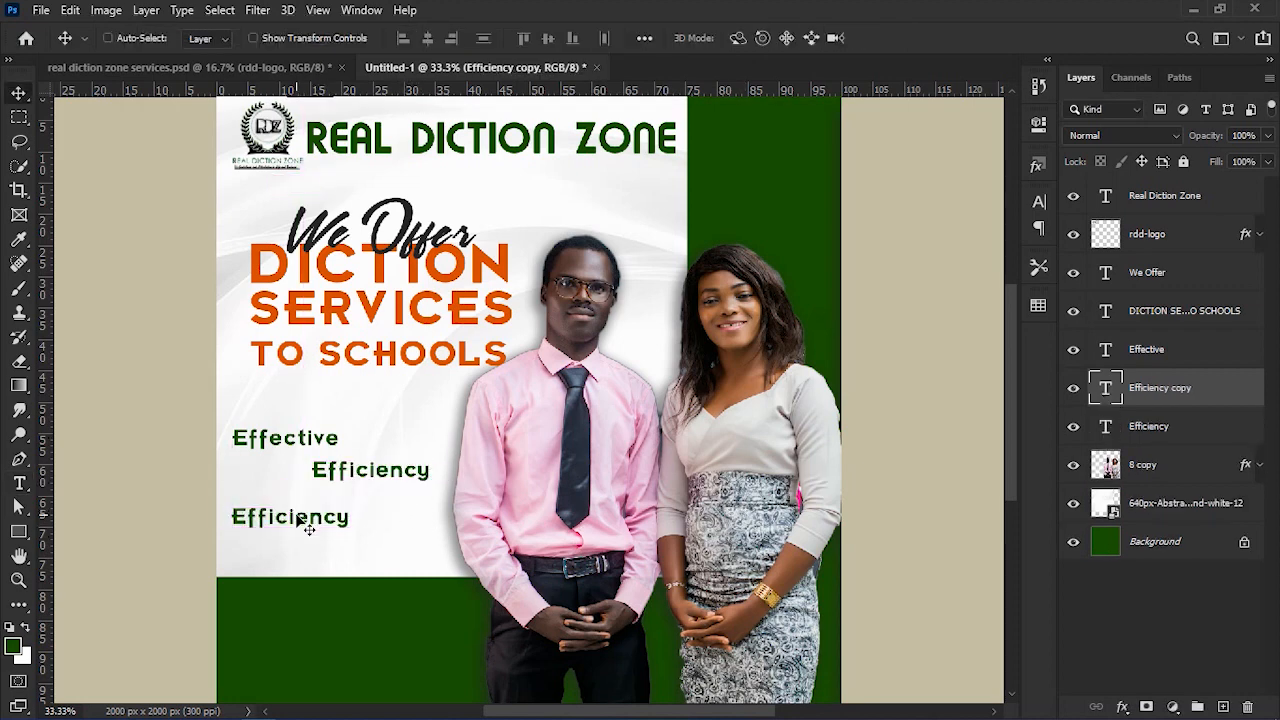
double_click(296, 515)
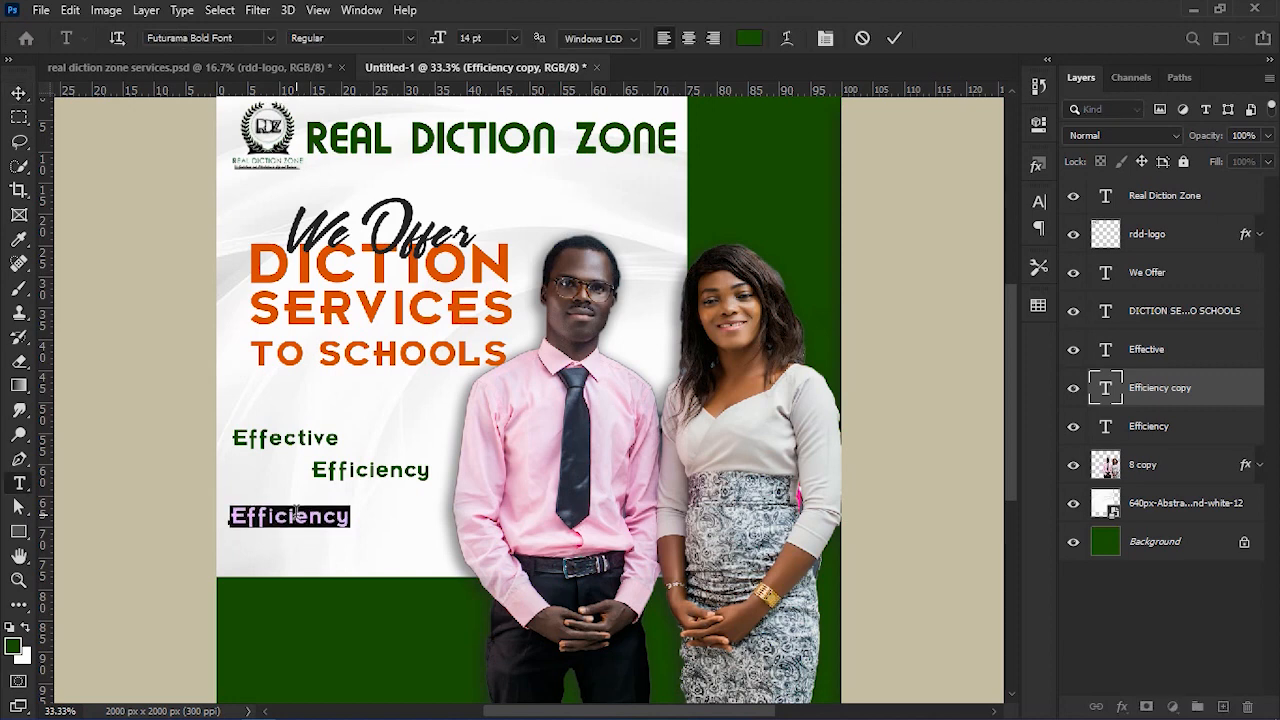
text(Practical)
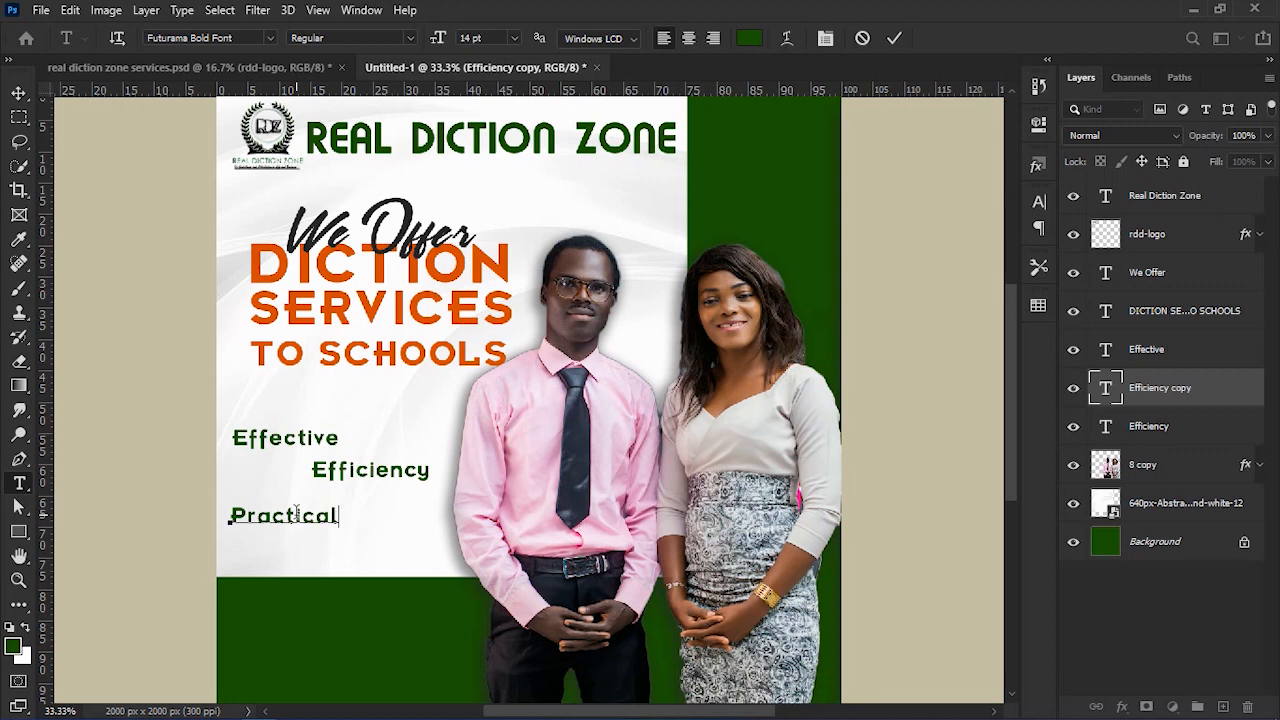
key(ctrl+Return)
Duplicate the Practical text below it, reword the copy as Coaching for your schools and align its left edge with Practical.
drag(307, 520, 380, 557)
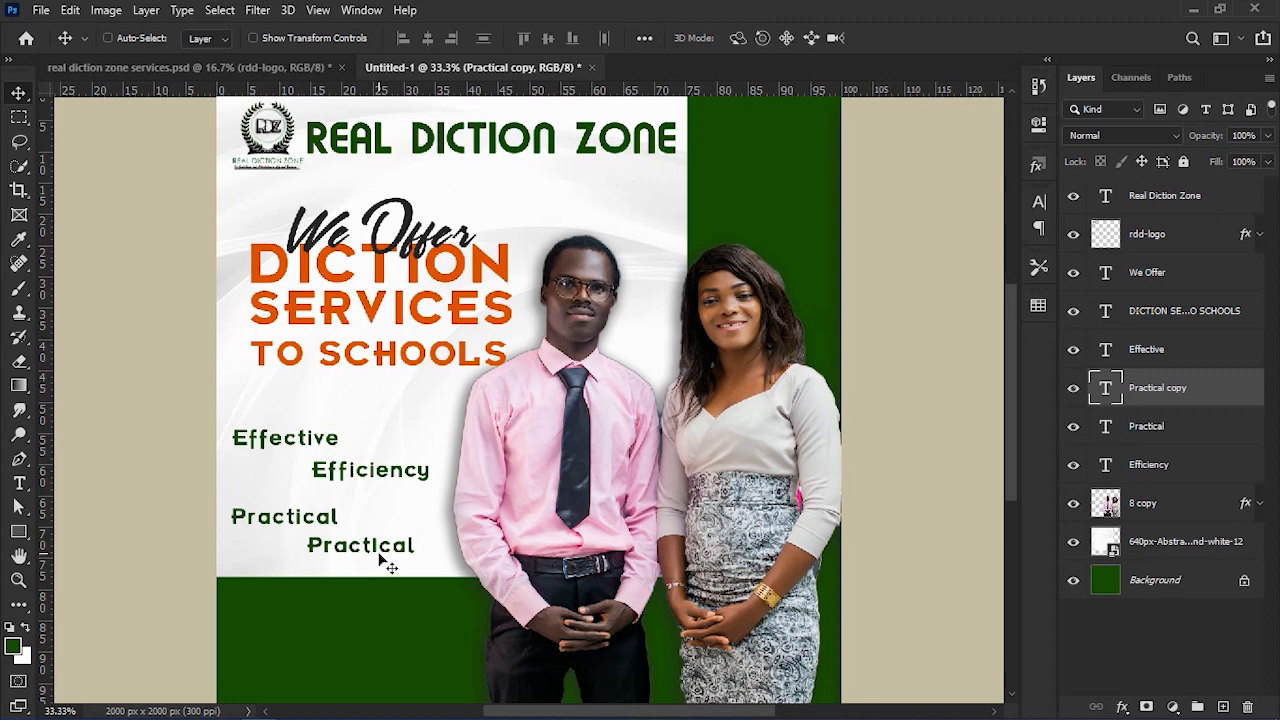
double_click(382, 546)
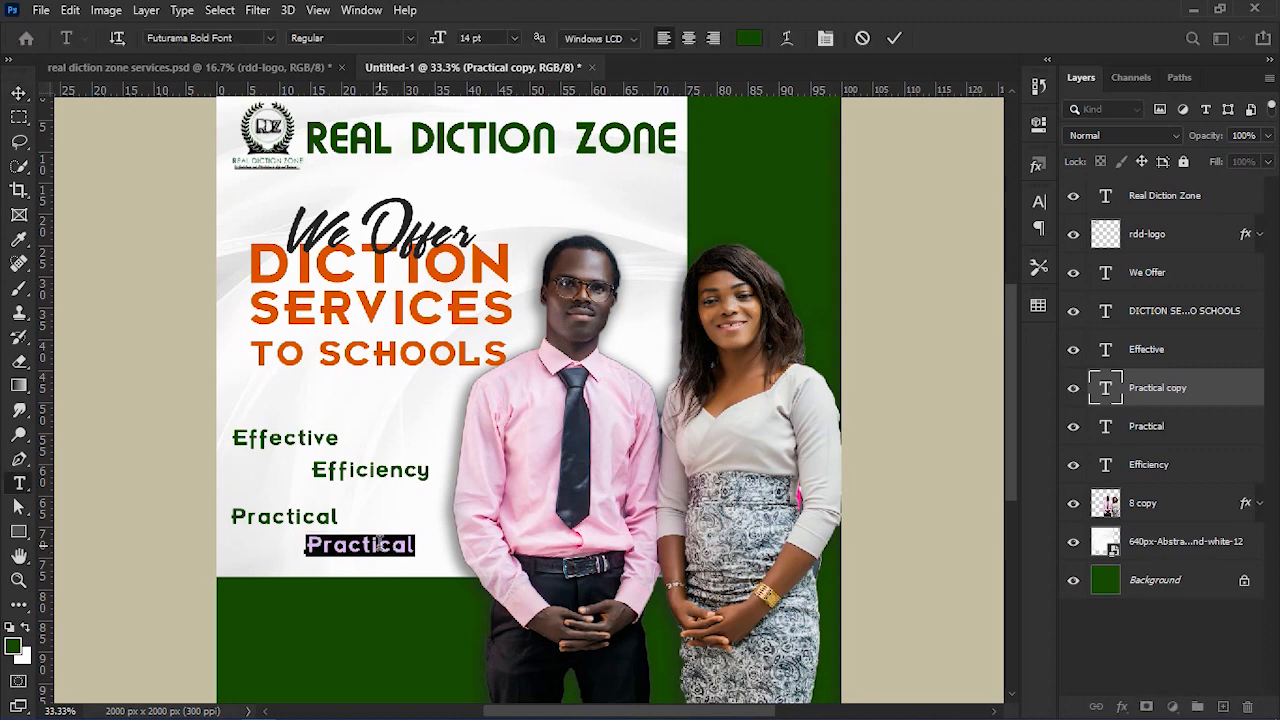
text(Coaching for )
text(yout)
text( schools)
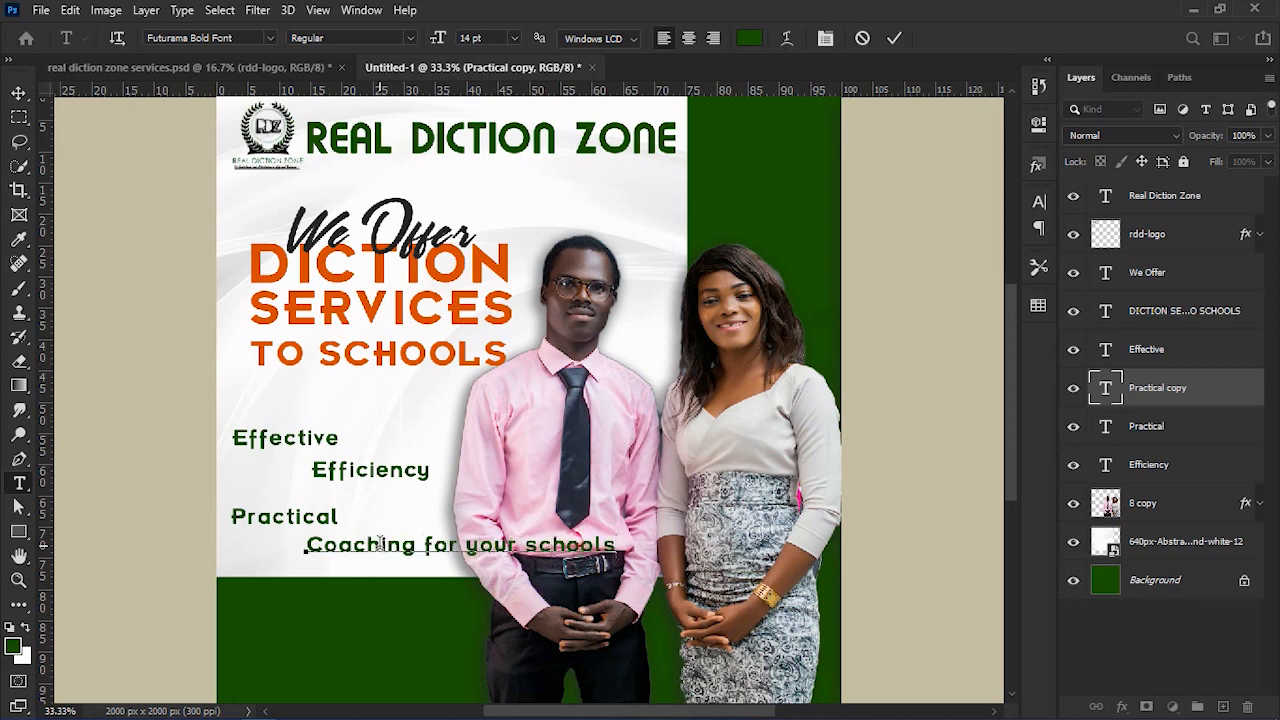
key(ctrl+a)
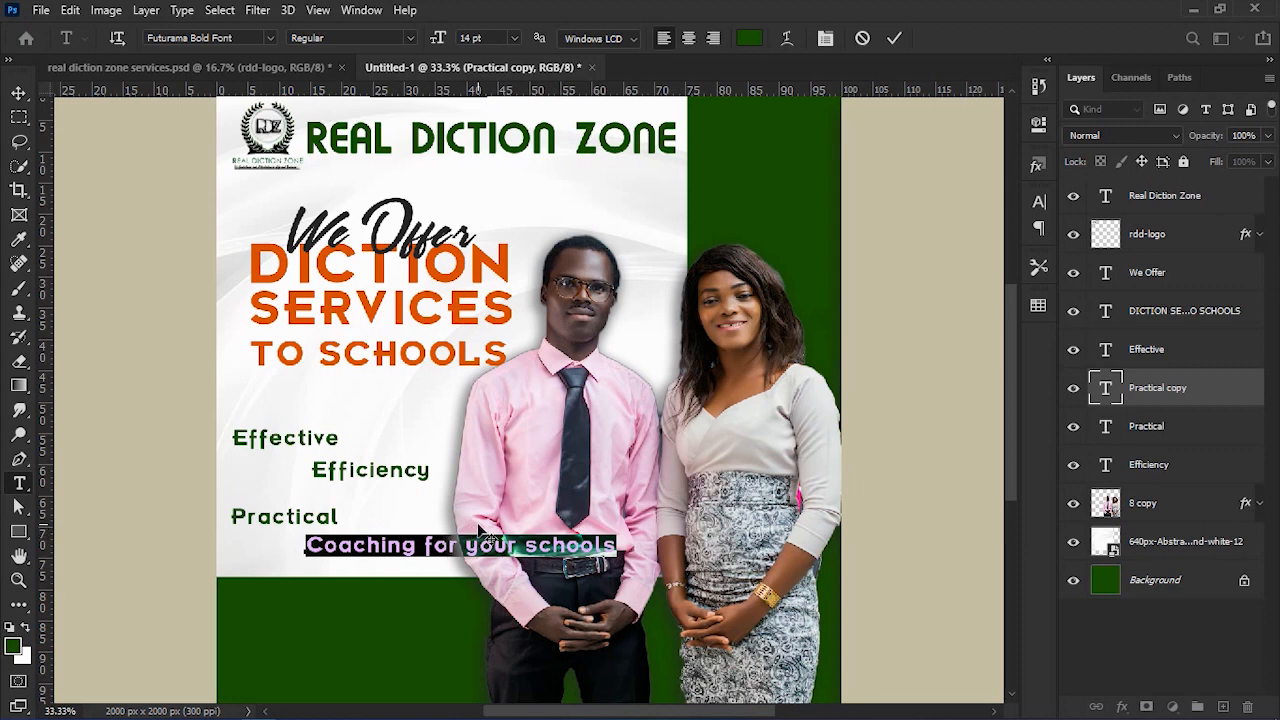
drag(488, 534, 432, 539)
drag(410, 537, 405, 537)
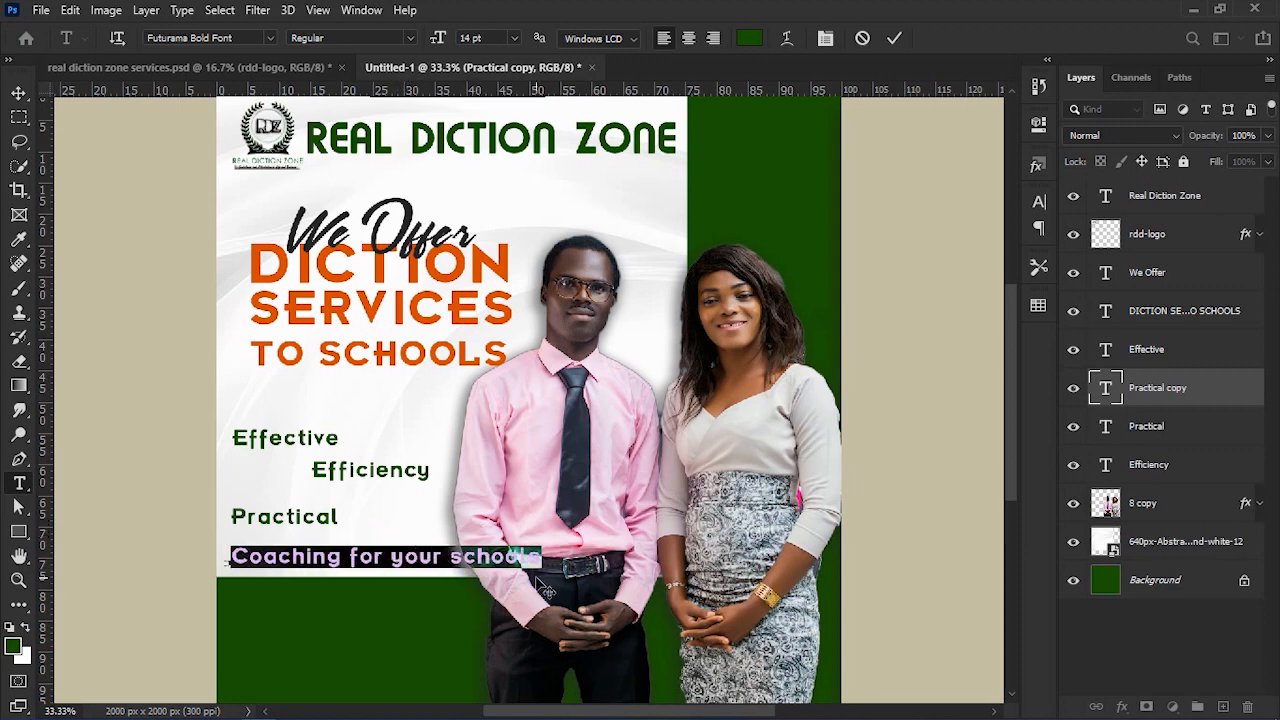
Set the Coaching for your schools text to 12 pt and order the layers Effective, Efficiency, Practical, Coaching for your schools.
key(ctrl+shift+comma)
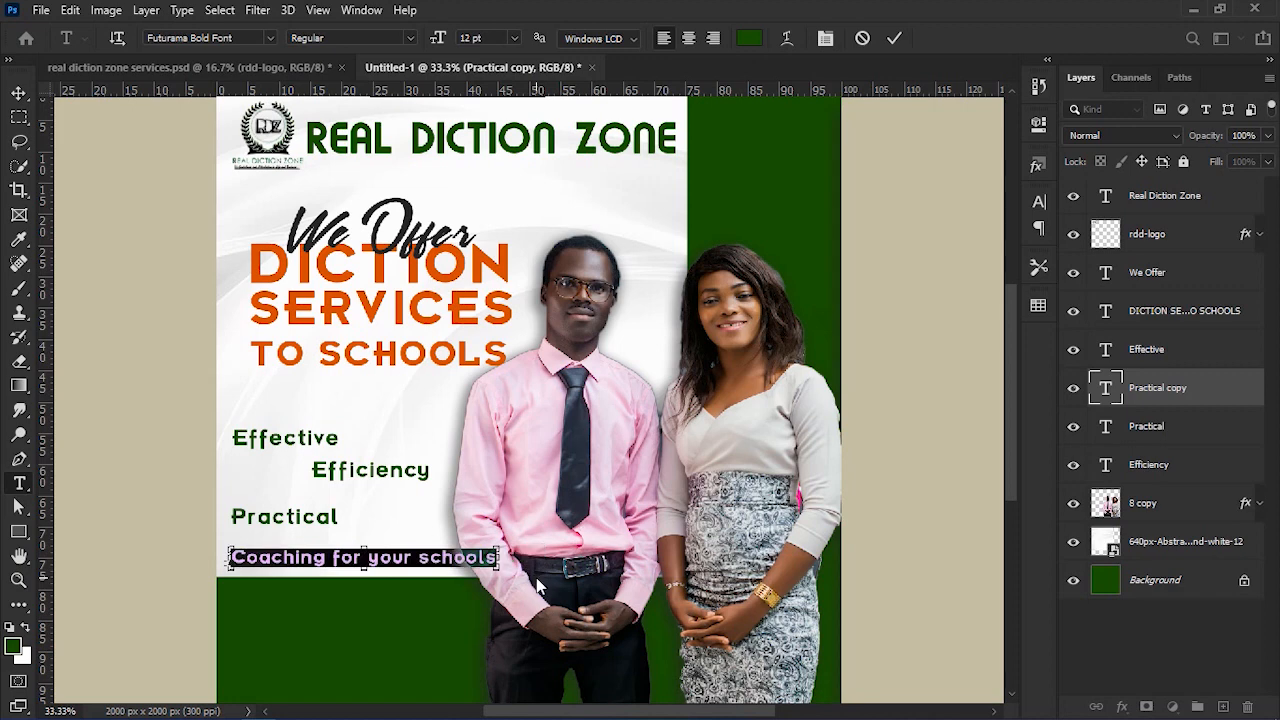
key(ctrl+Return)
key(v)
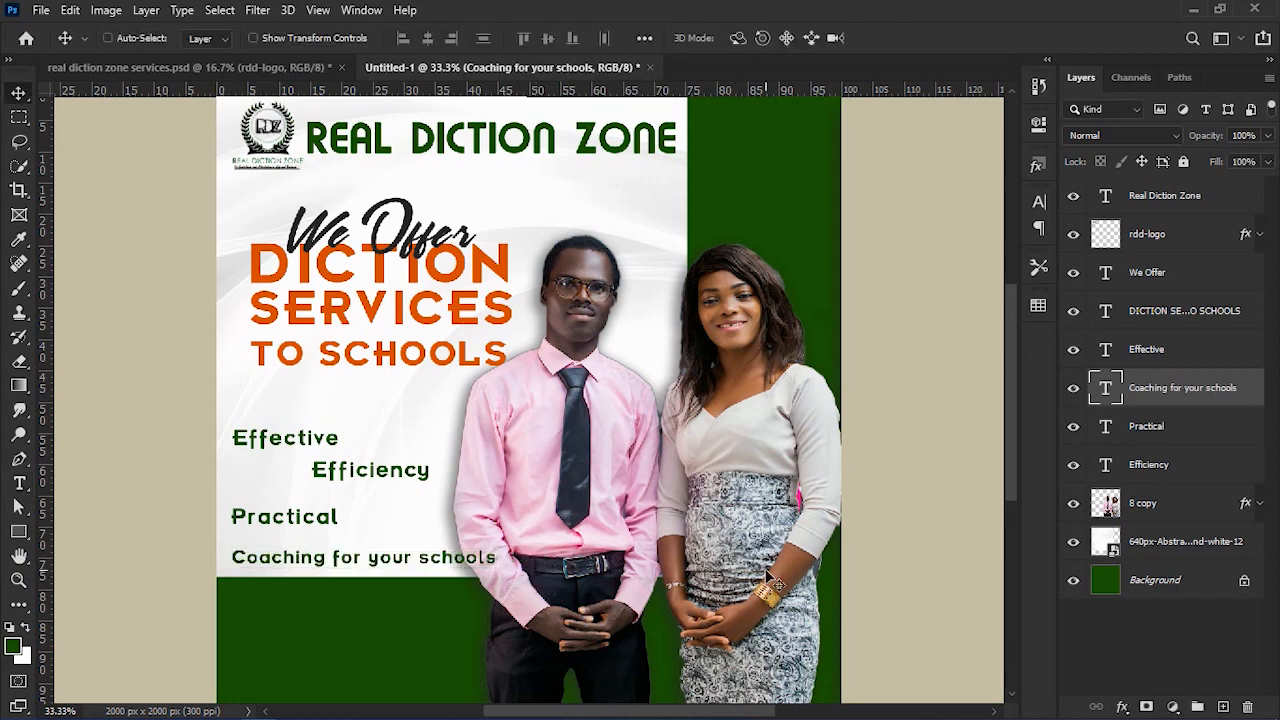
drag(1172, 437, 1164, 482)
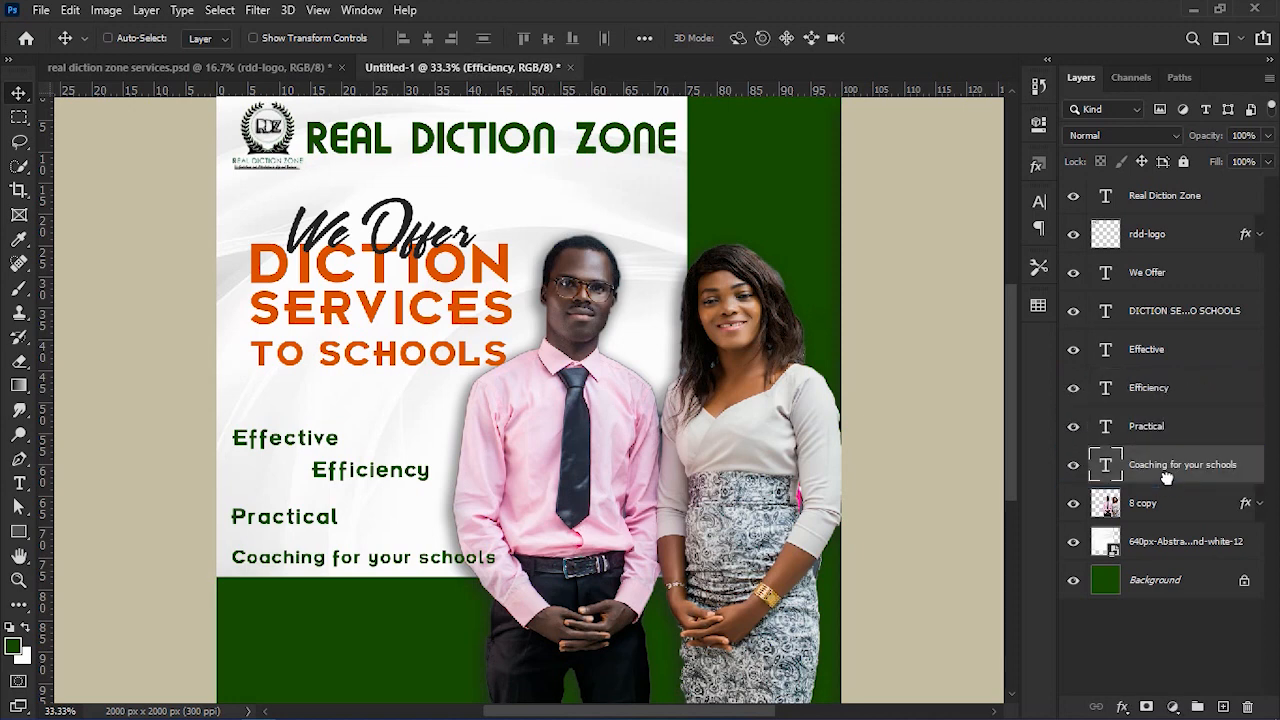
Draw a rectangle about 403 x 102 px over the Effective text and fill it with the heading's orange, without a stroke.
click(1170, 358)
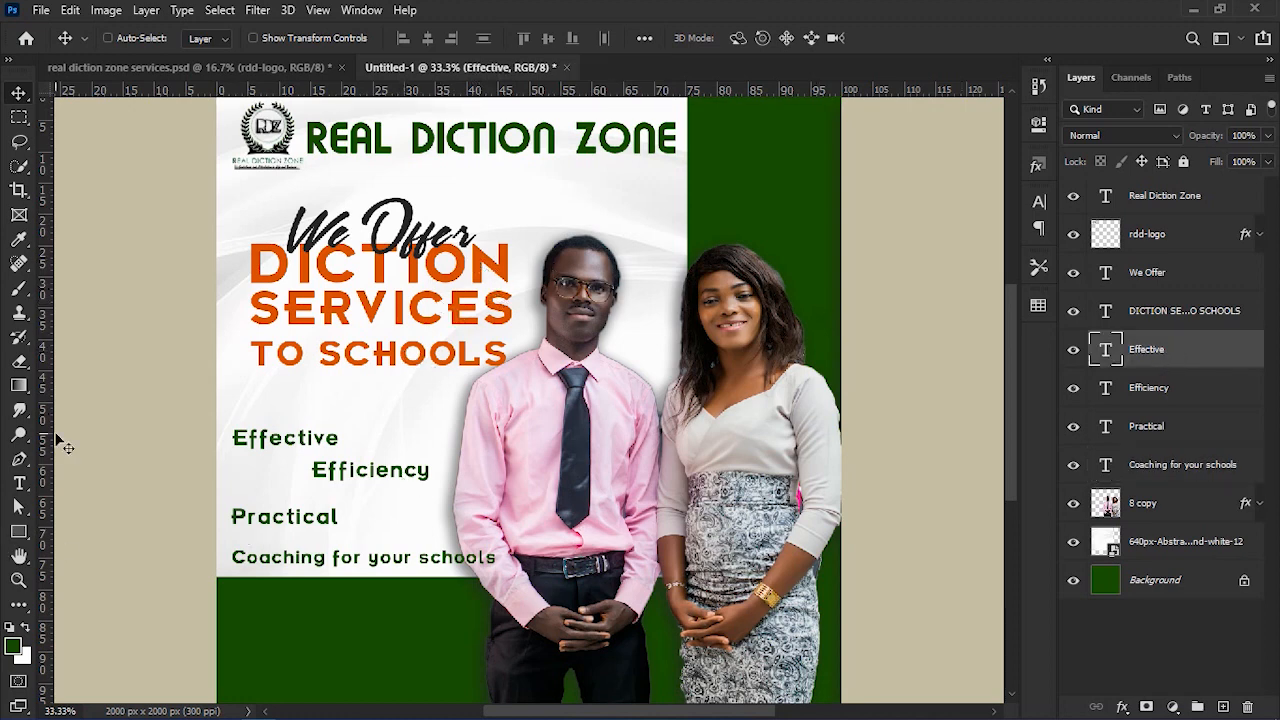
click(20, 533)
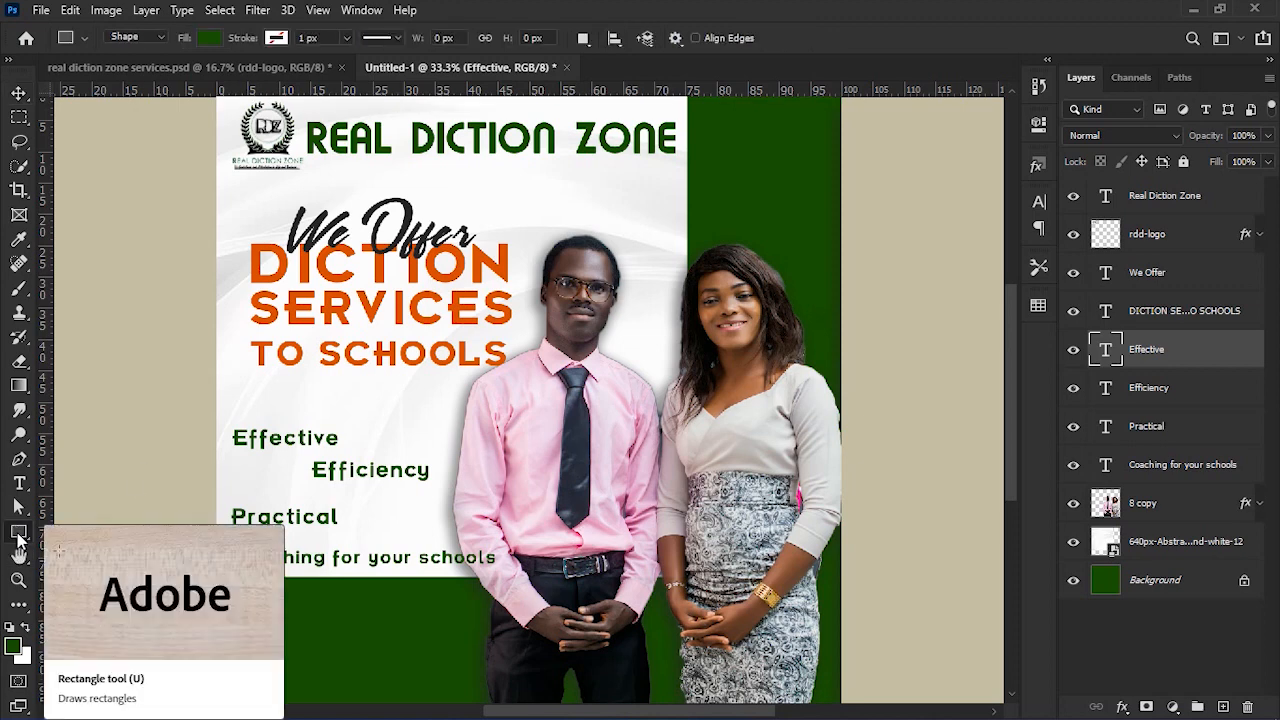
drag(222, 422, 349, 453)
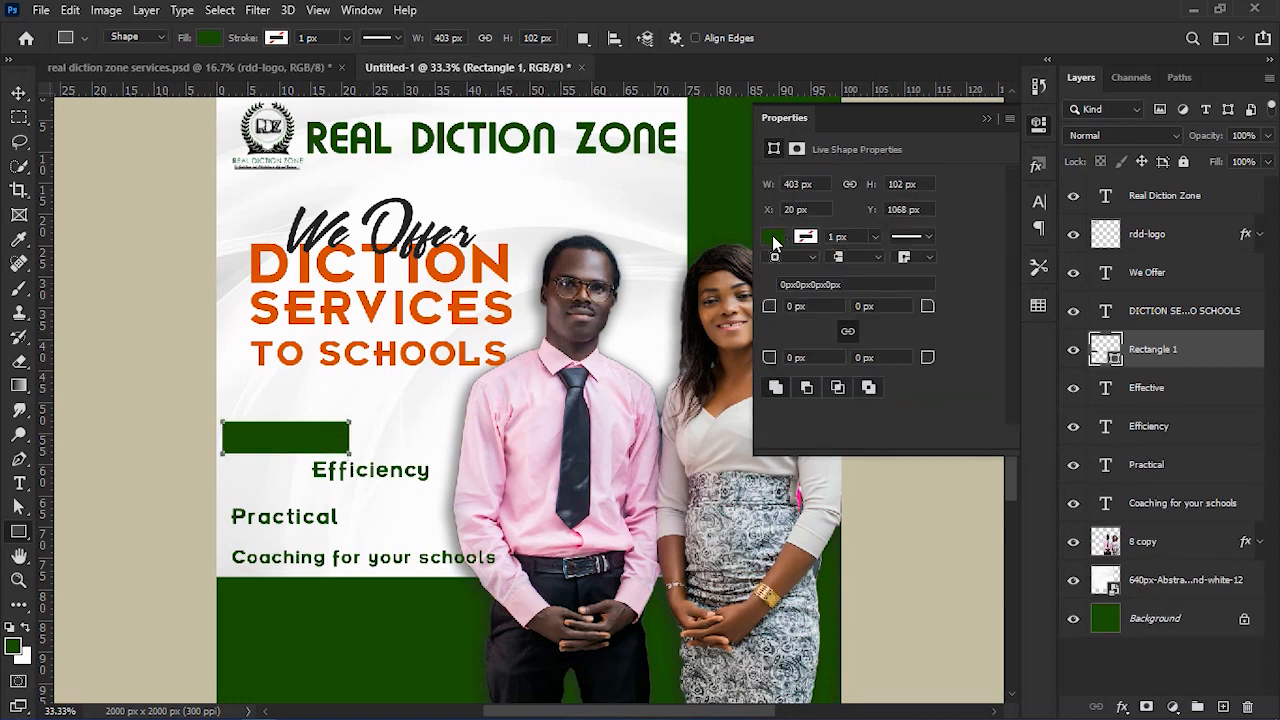
click(774, 240)
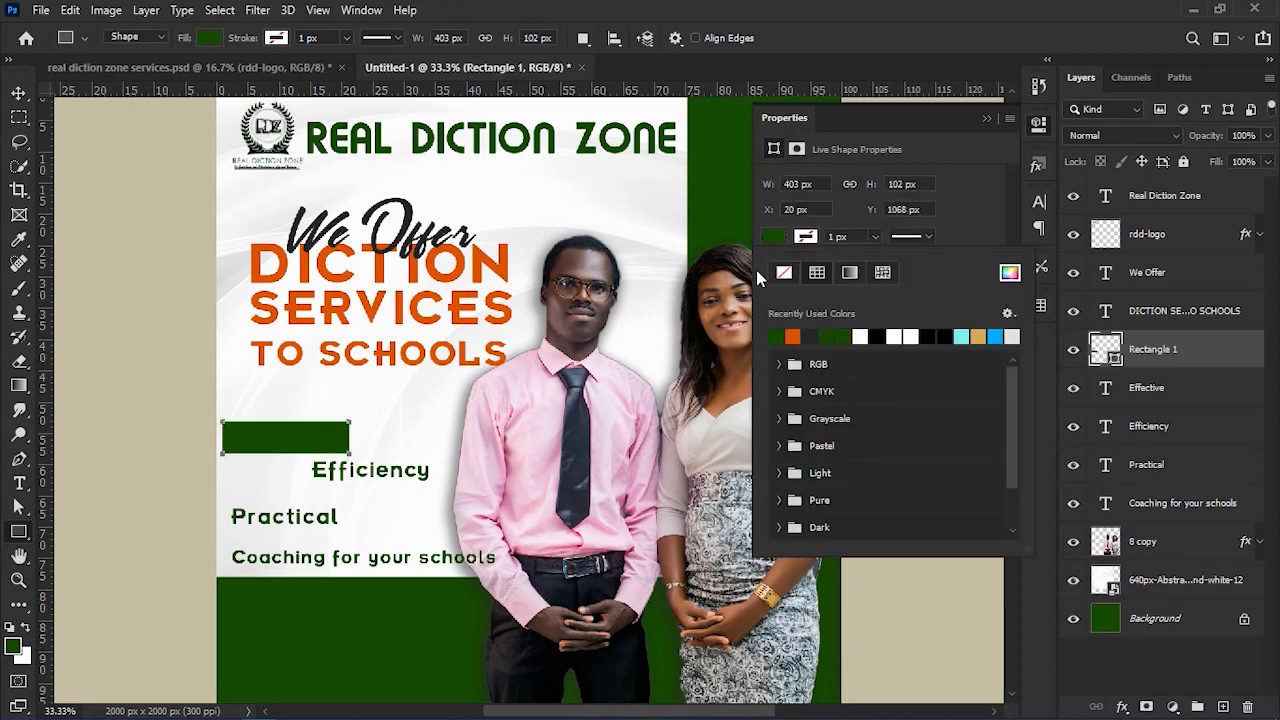
click(782, 240)
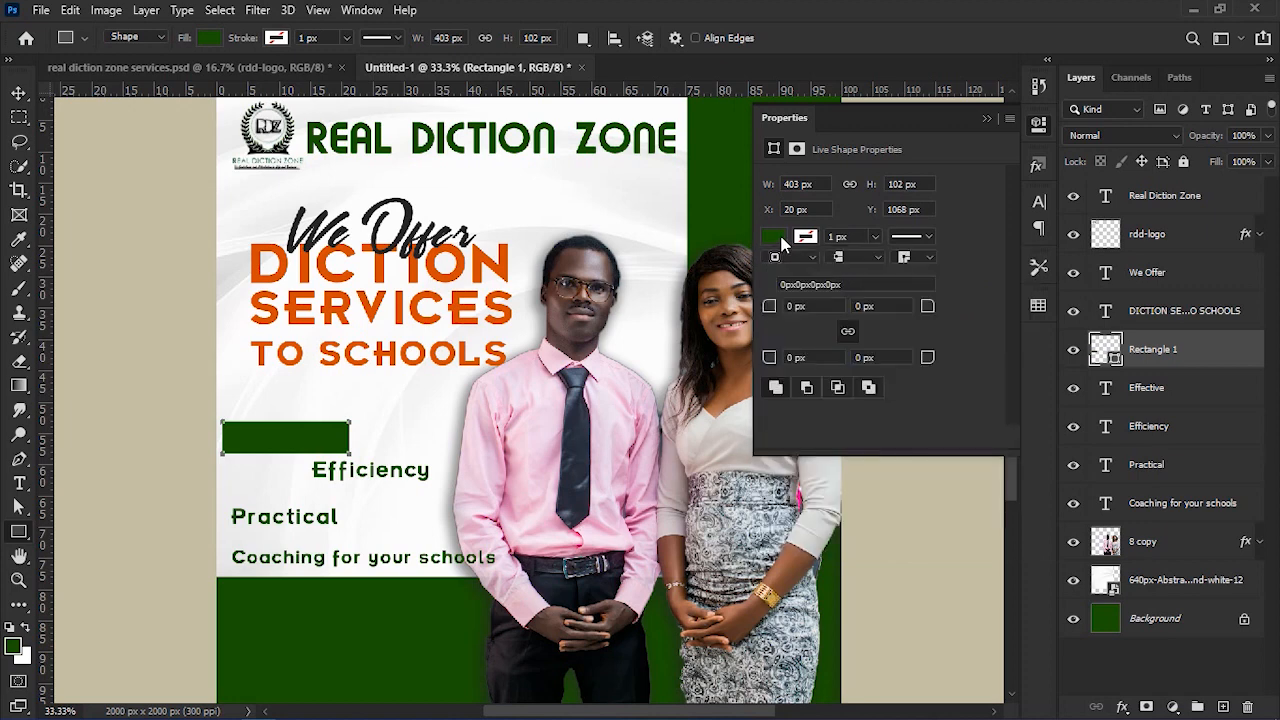
click(782, 241)
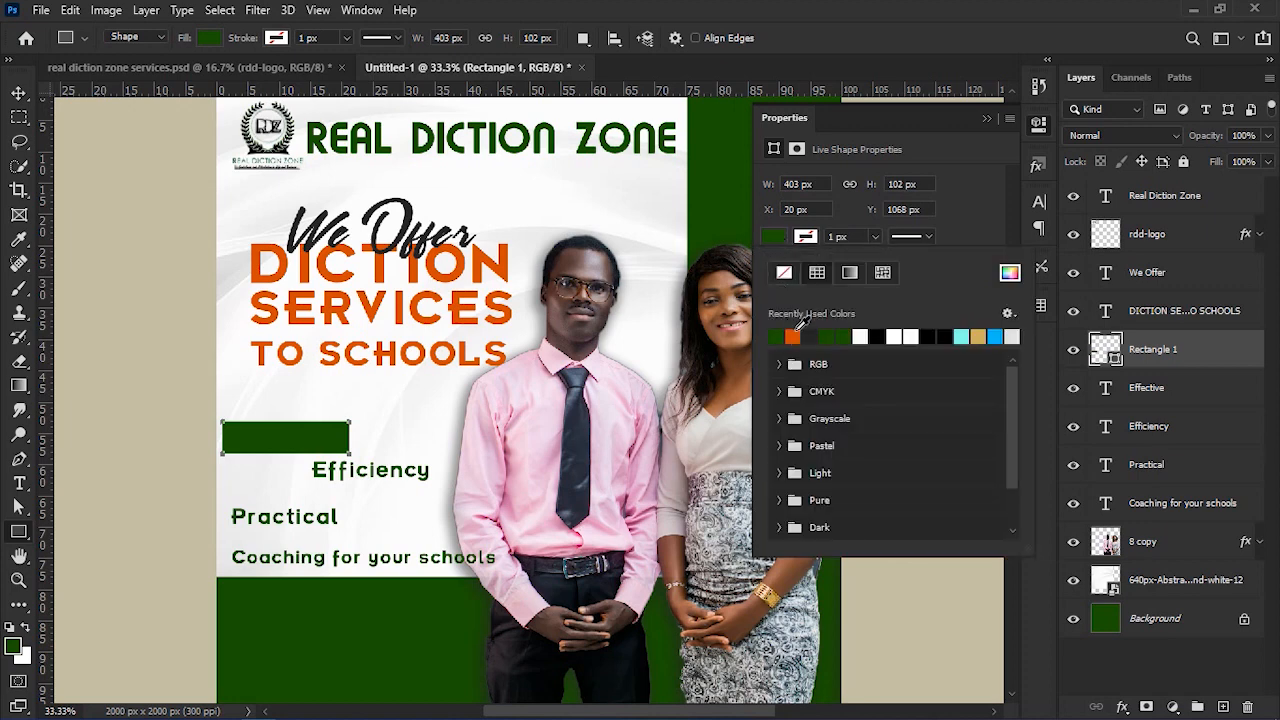
click(795, 336)
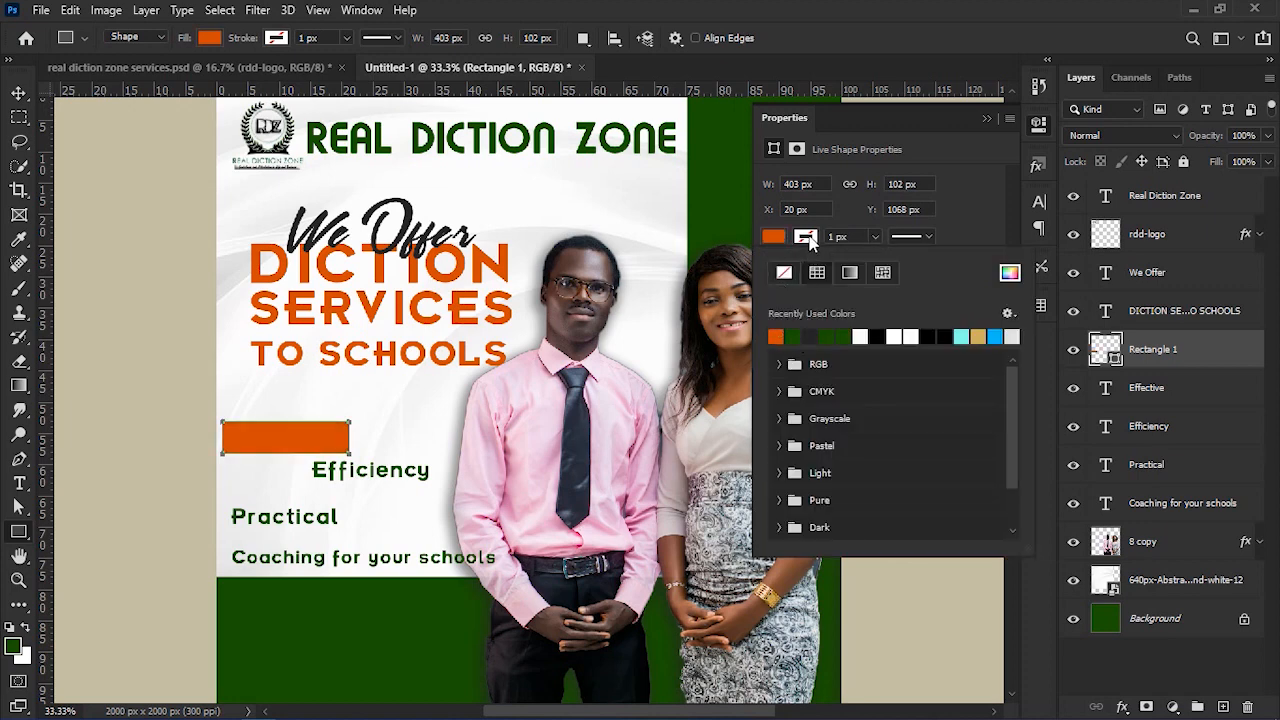
click(811, 241)
click(978, 236)
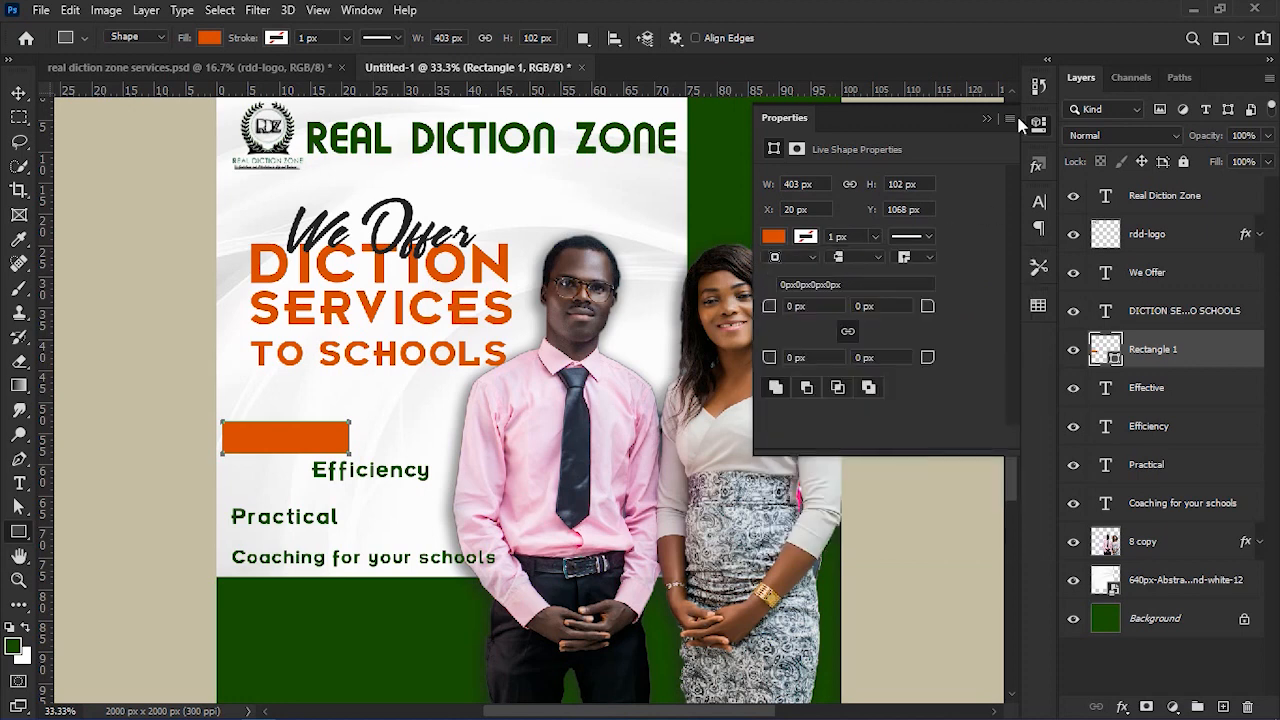
click(987, 119)
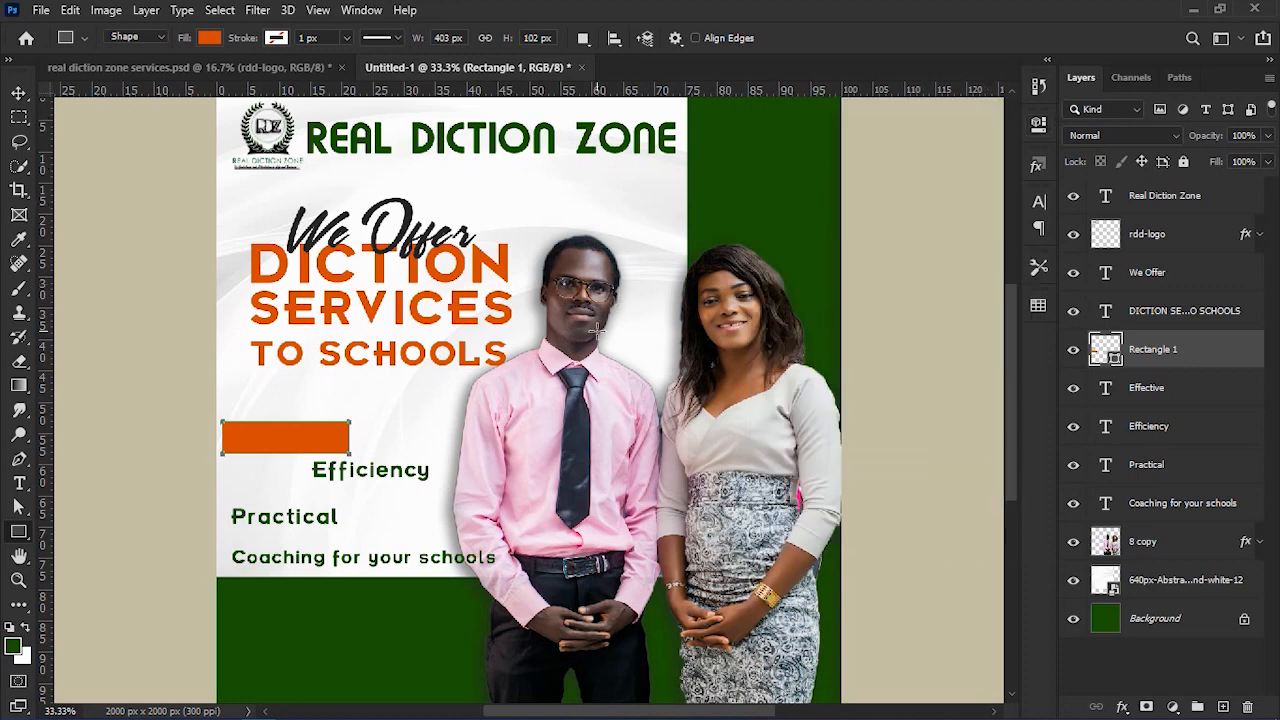
Place the orange rectangle's layer directly beneath the Effective text layer so that it backs the word.
key(Return)
key(v)
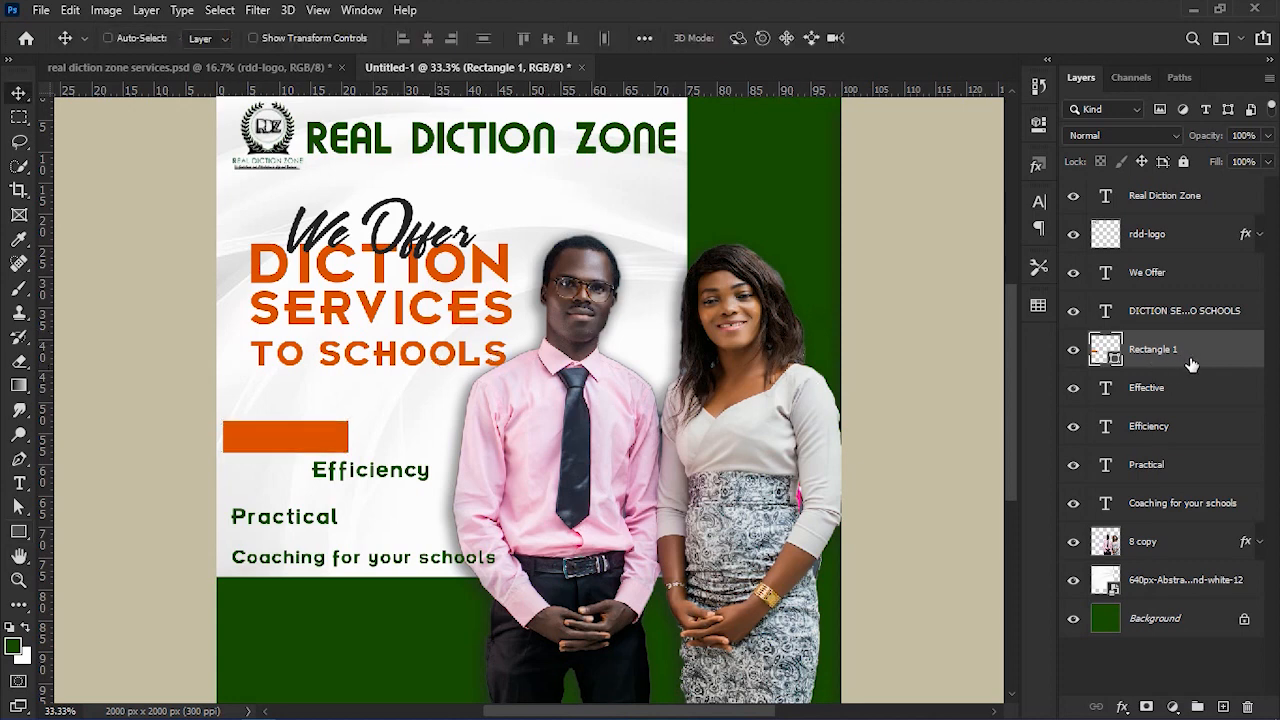
drag(1191, 365, 1189, 397)
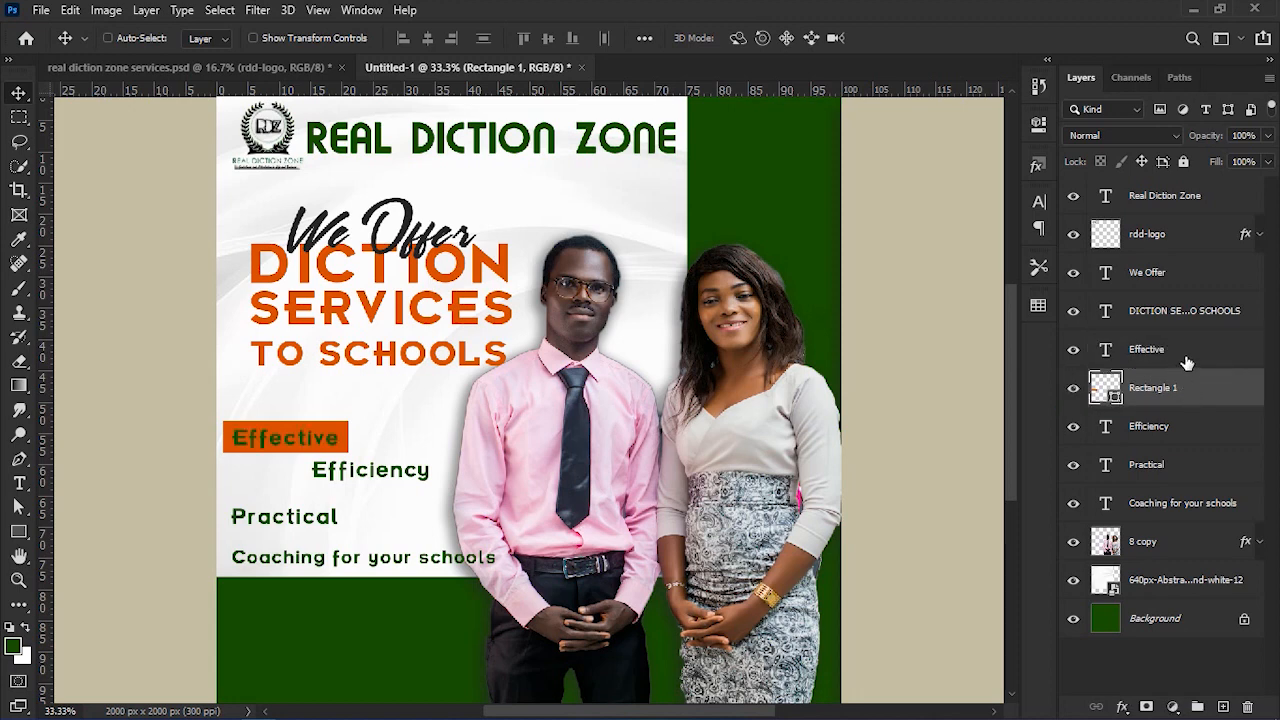
Change the fill of the rectangle behind the Effective text from the recent colours to black.
click(1187, 360)
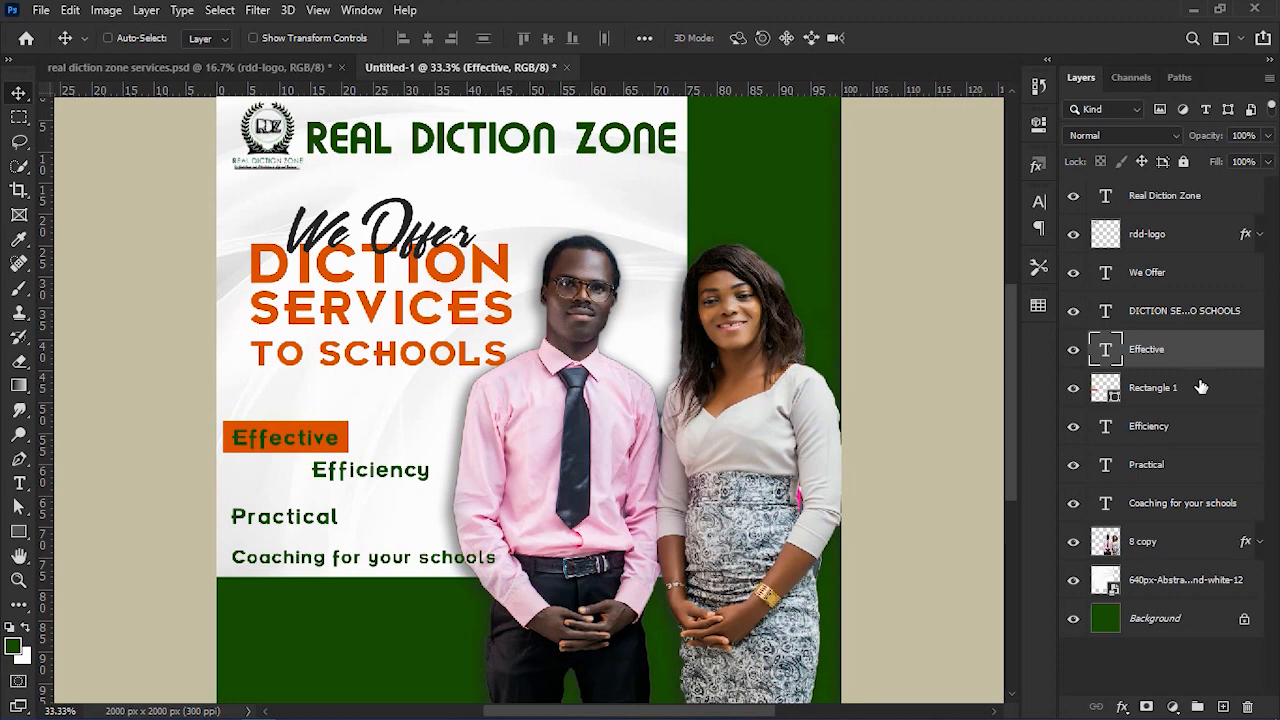
click(1201, 391)
key(a)
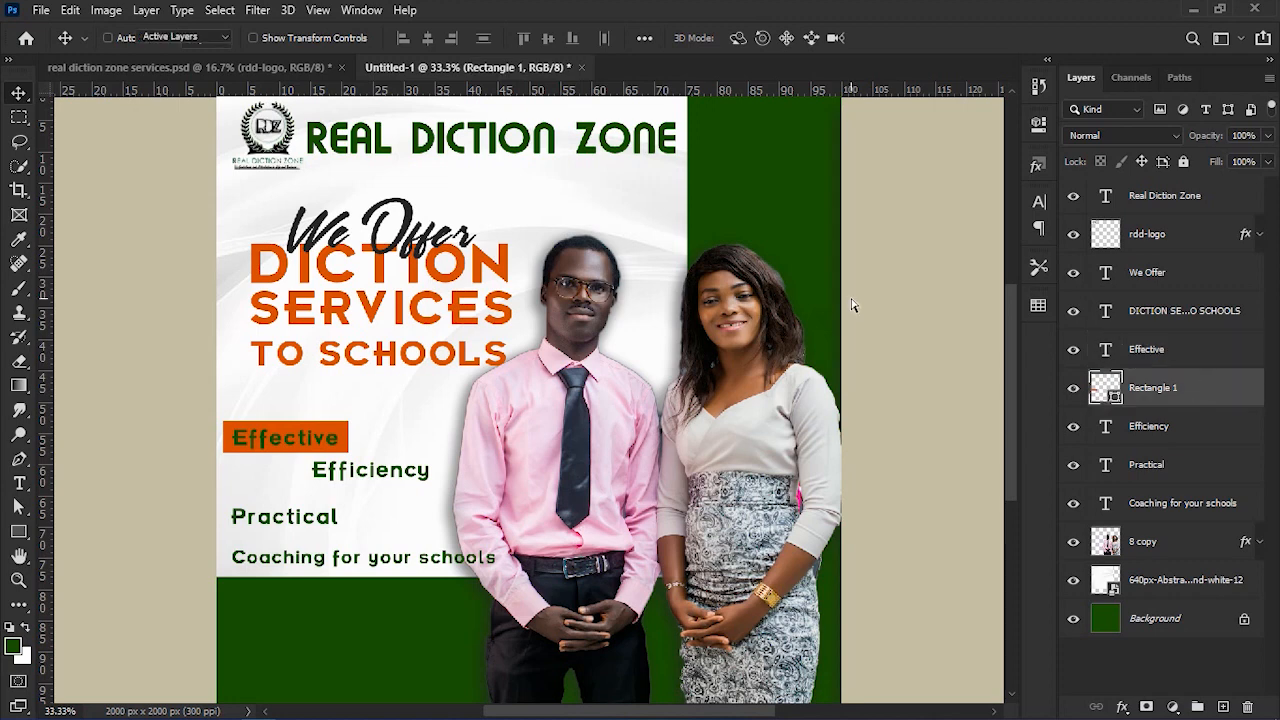
click(284, 40)
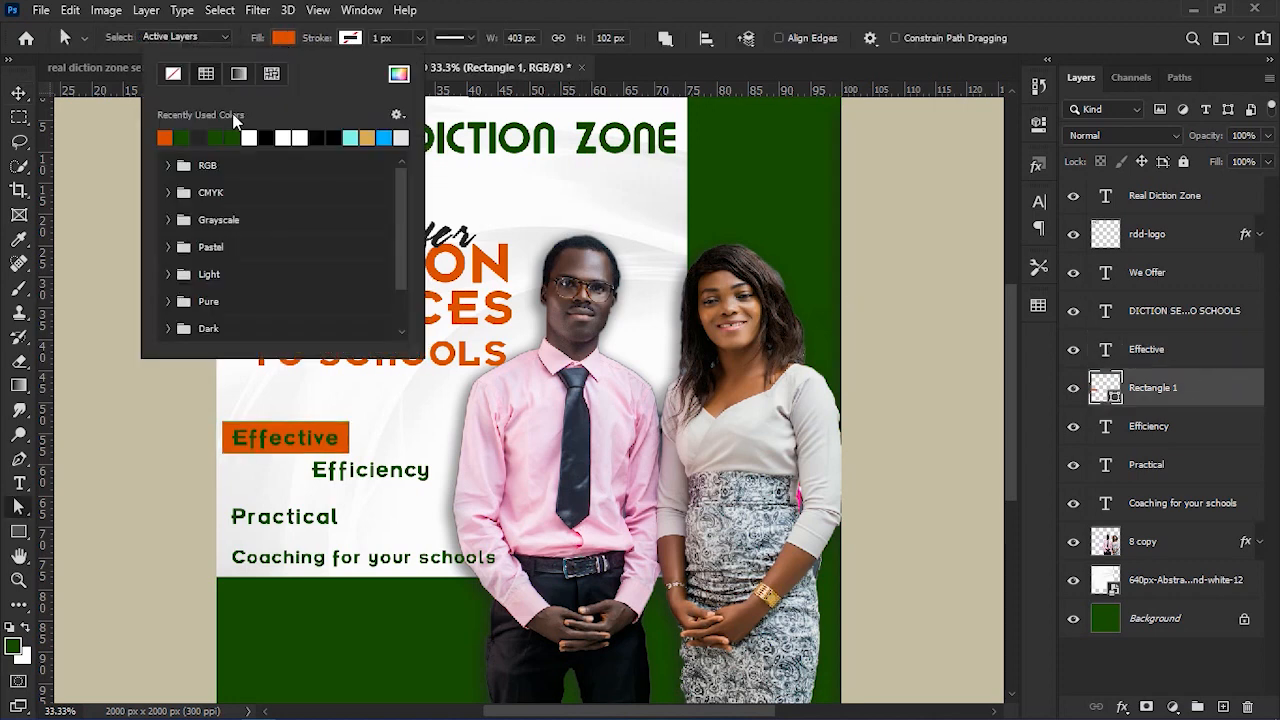
click(199, 137)
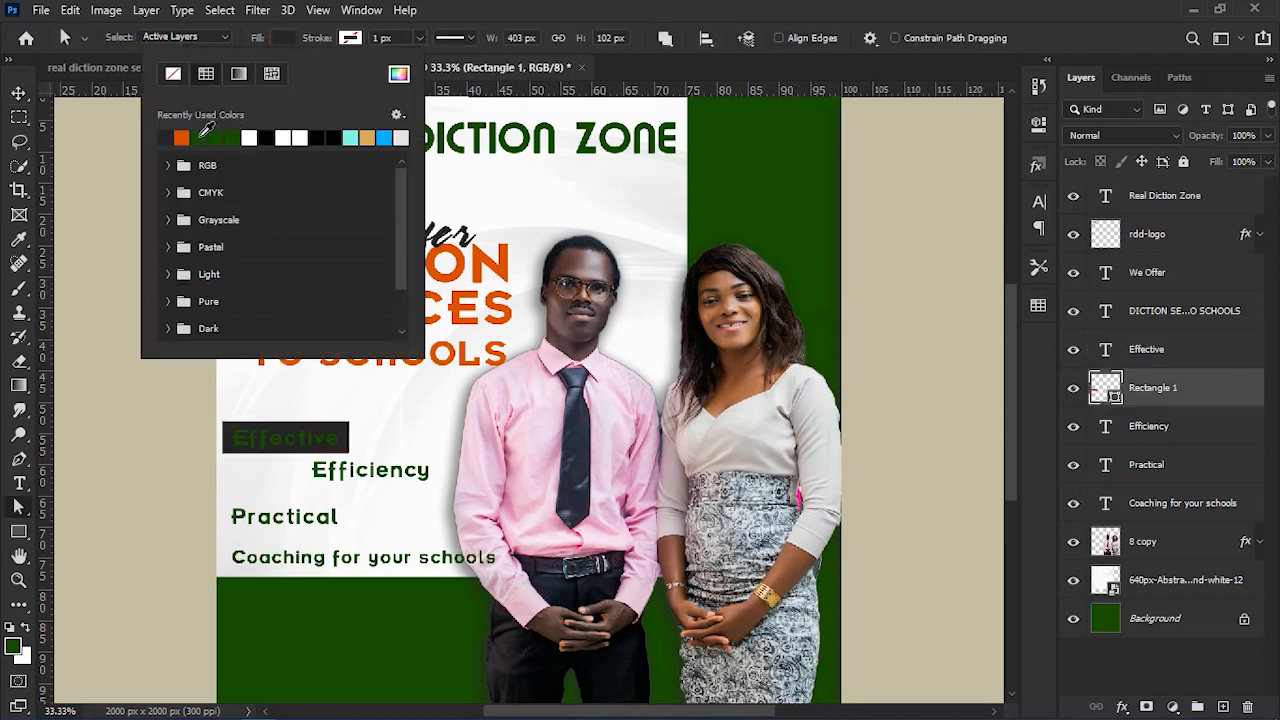
click(266, 137)
click(624, 8)
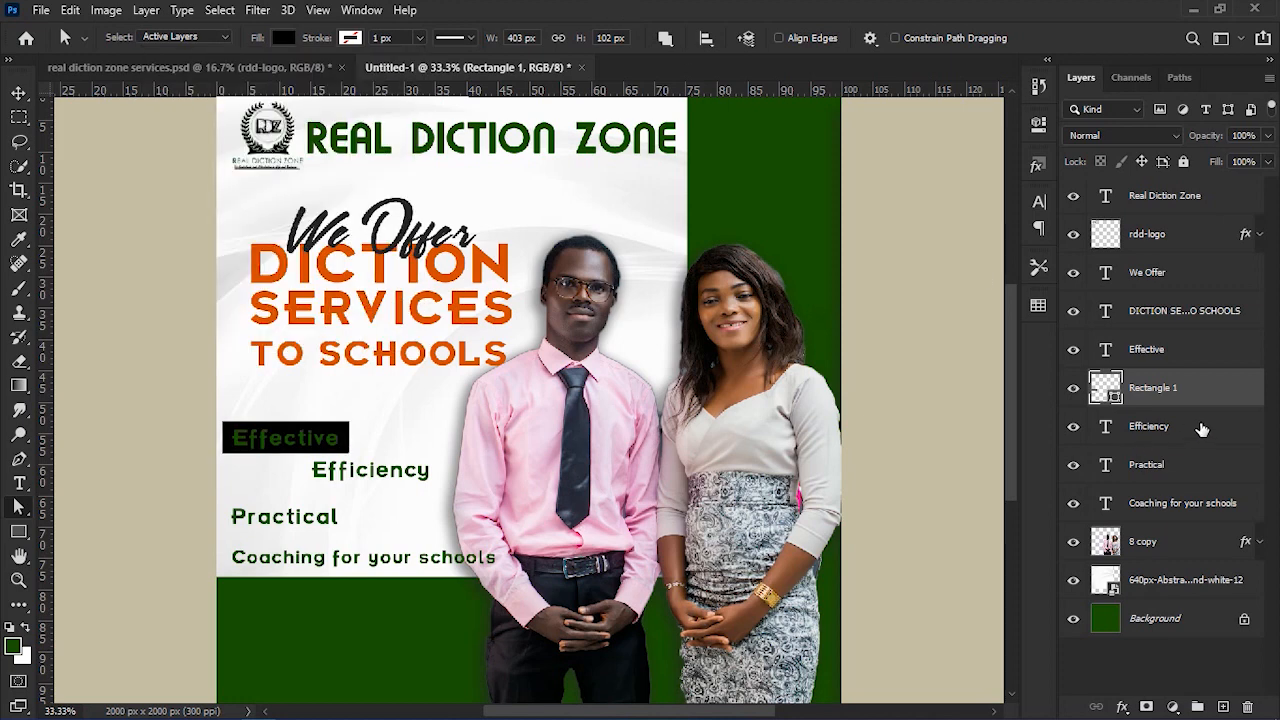
Recolour the Effective text with the orange sampled from the DICTION heading (d24804).
click(1100, 352)
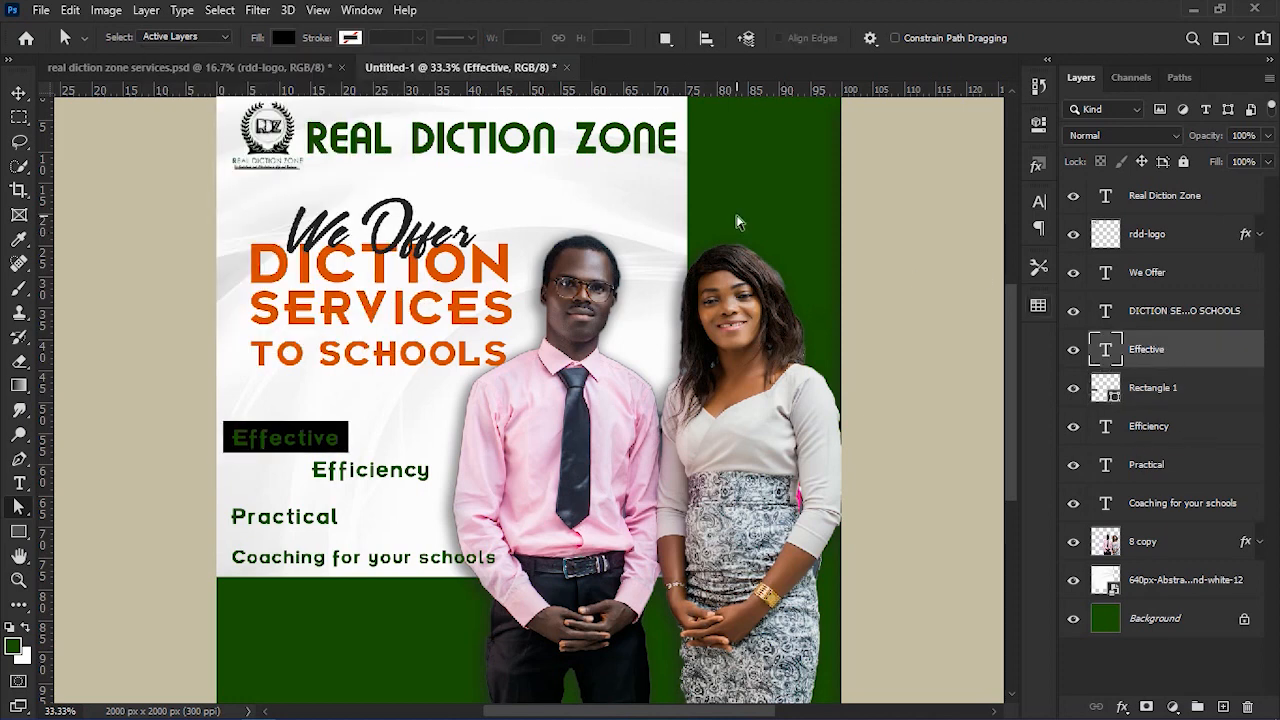
key(t)
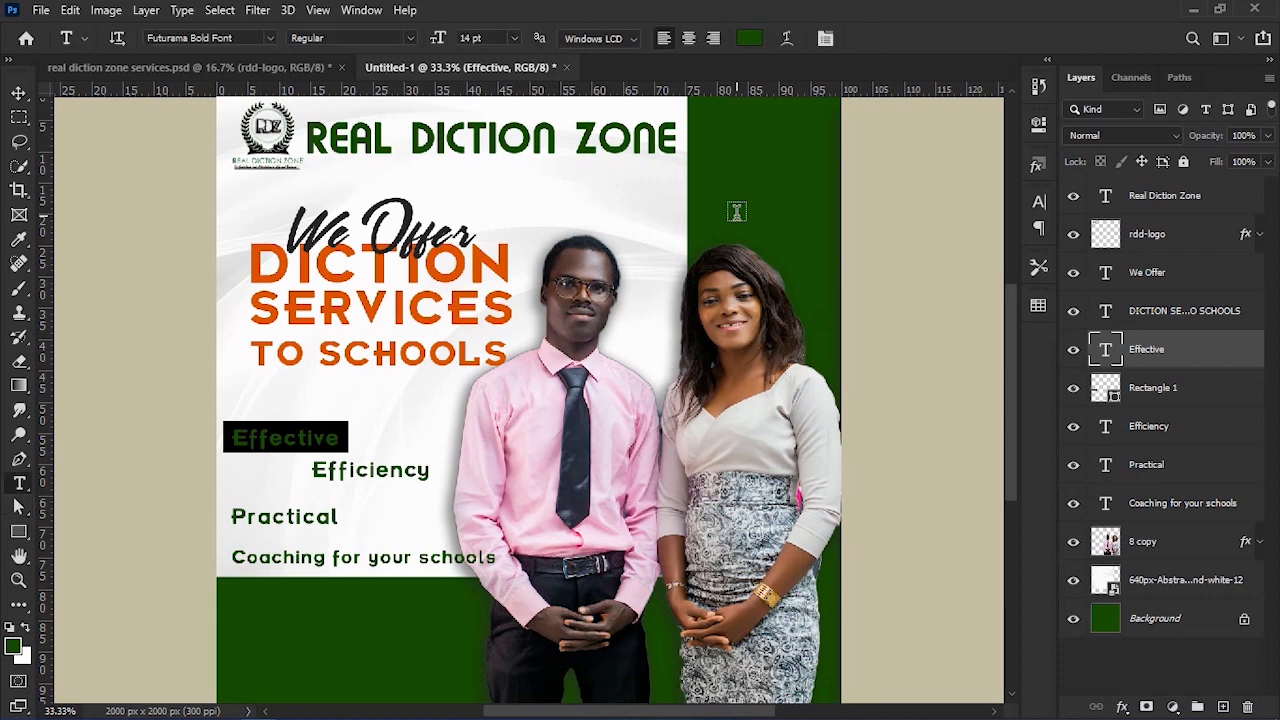
click(749, 38)
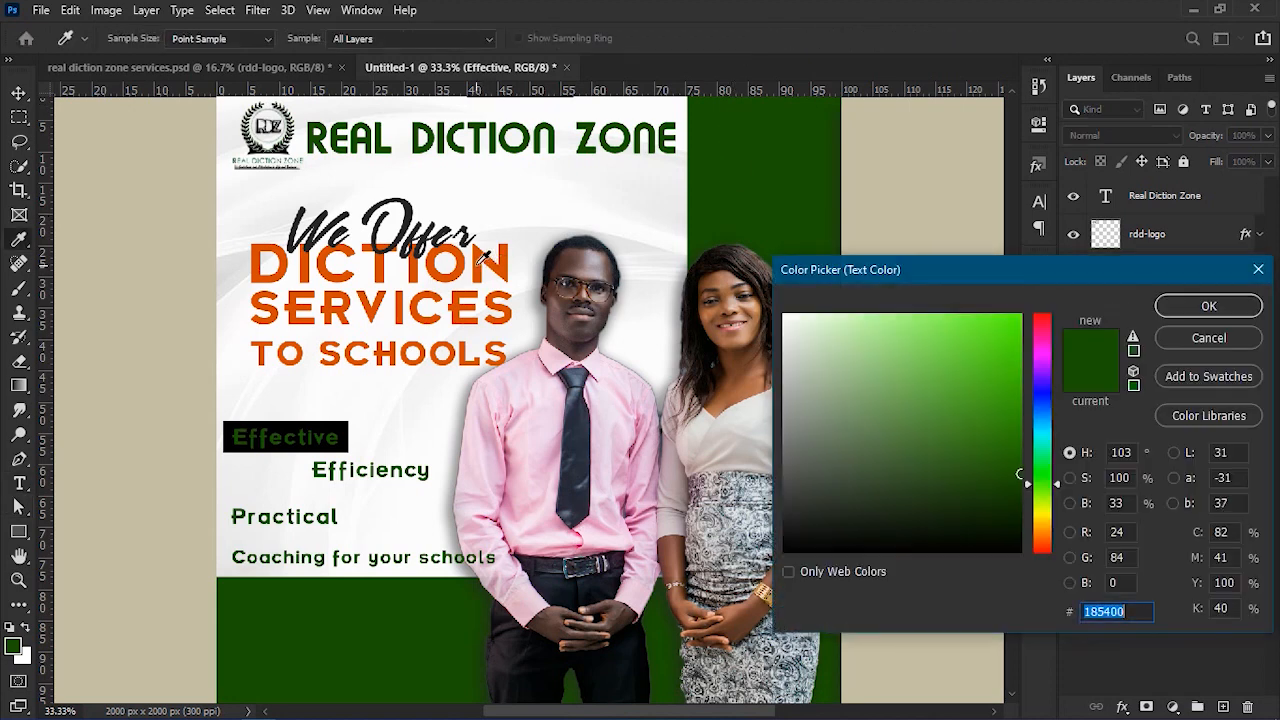
click(482, 258)
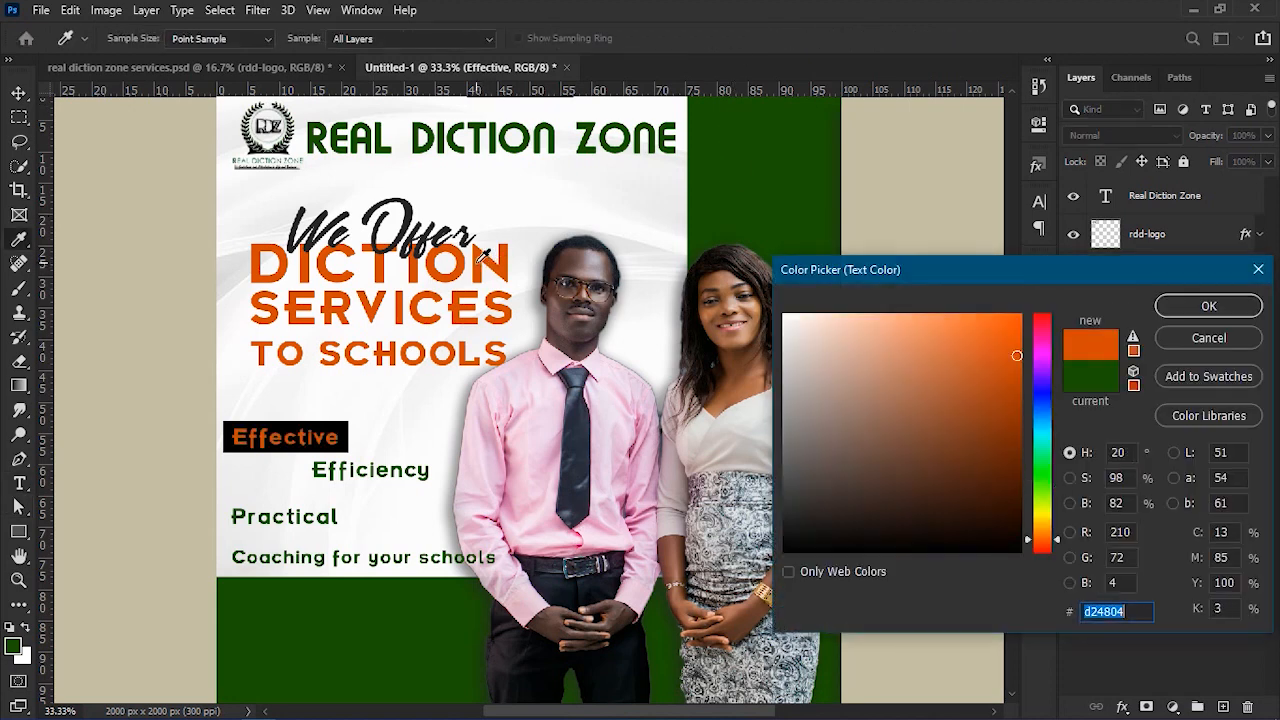
click(1208, 306)
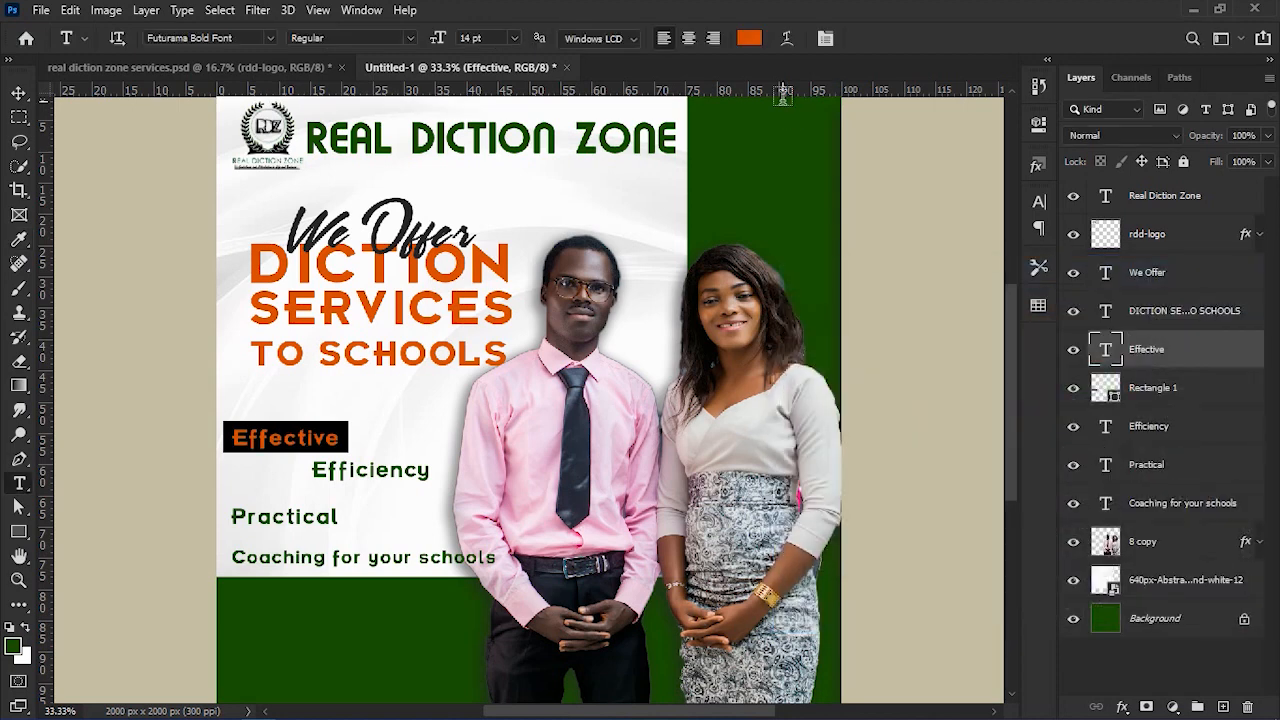
Duplicate the black rectangle beneath the Efficiency text layer and position the copy behind that word.
click(1185, 396)
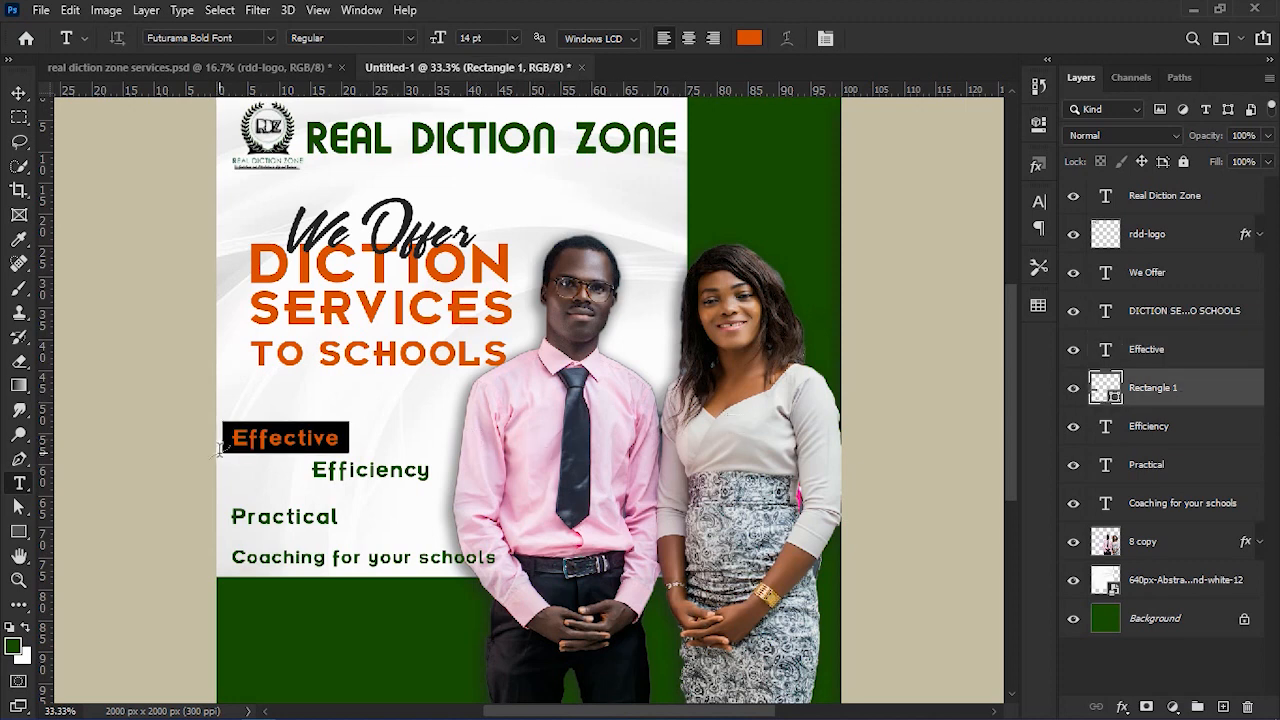
key(v)
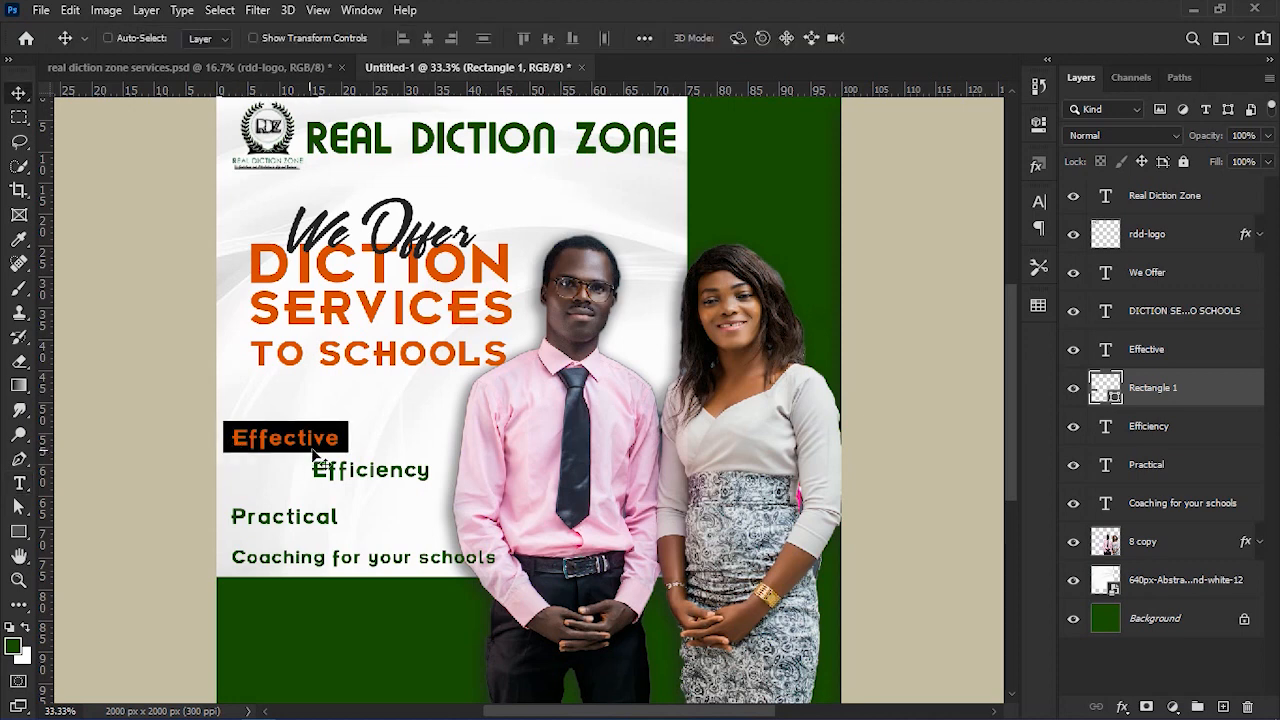
drag(1210, 401, 1200, 443)
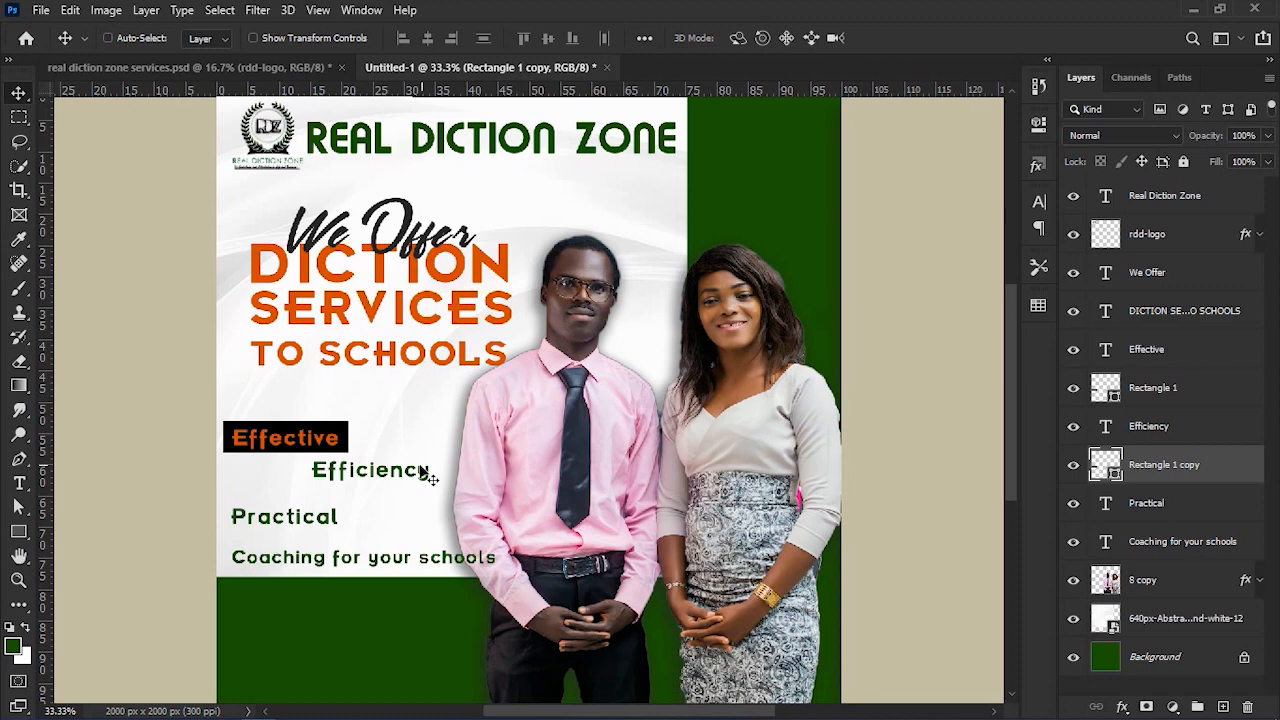
drag(315, 451, 400, 487)
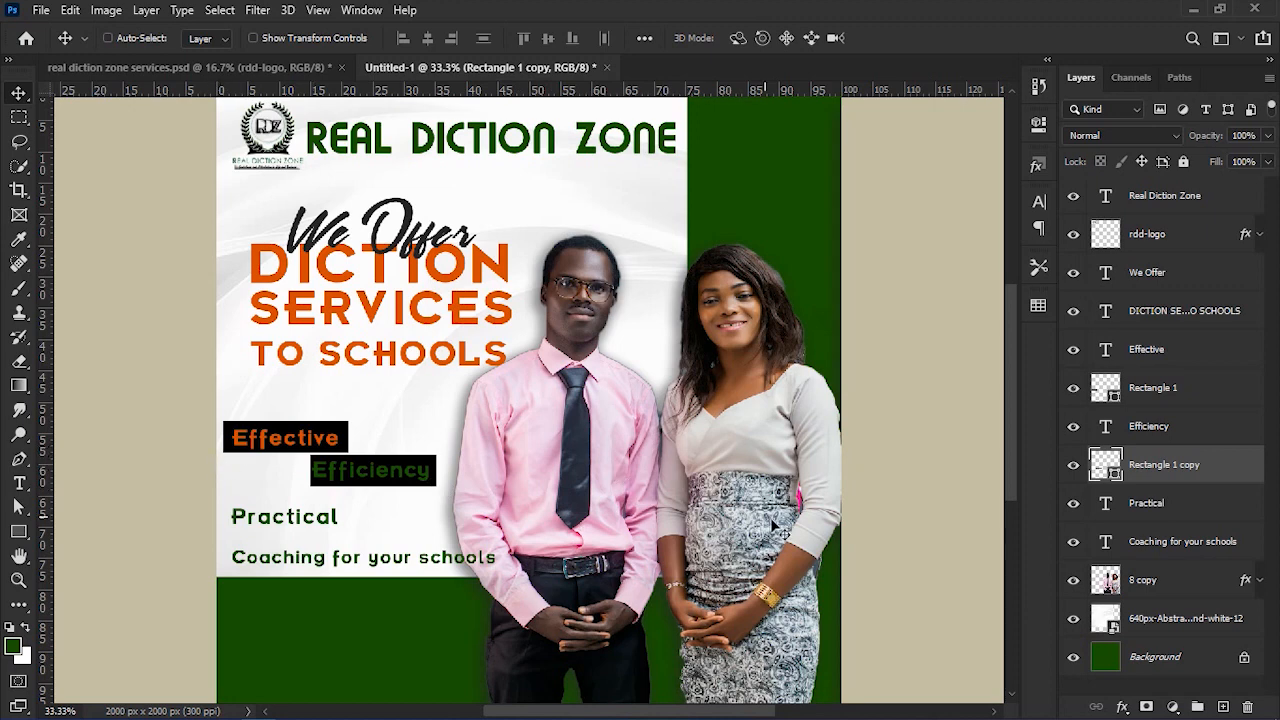
Recolour the Efficiency, Practical and Coaching for your schools texts together with the heading's orange (d24804).
click(1197, 448)
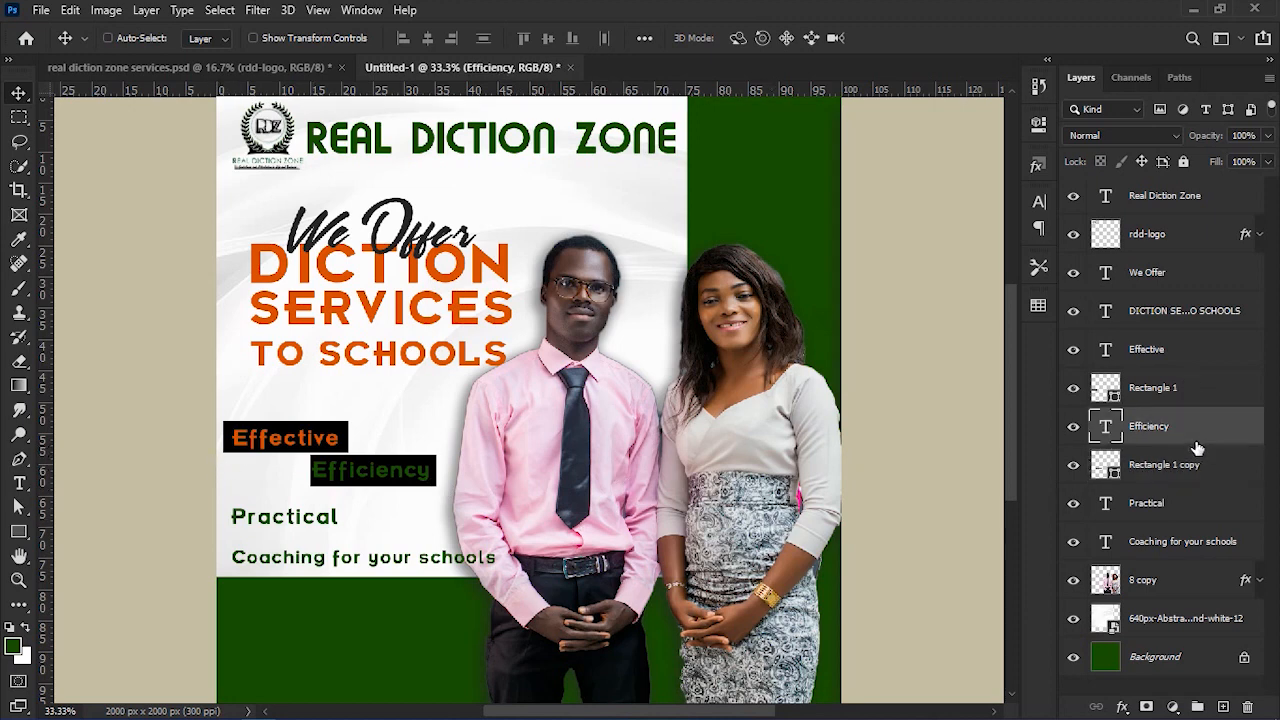
ctrl+click(1198, 504)
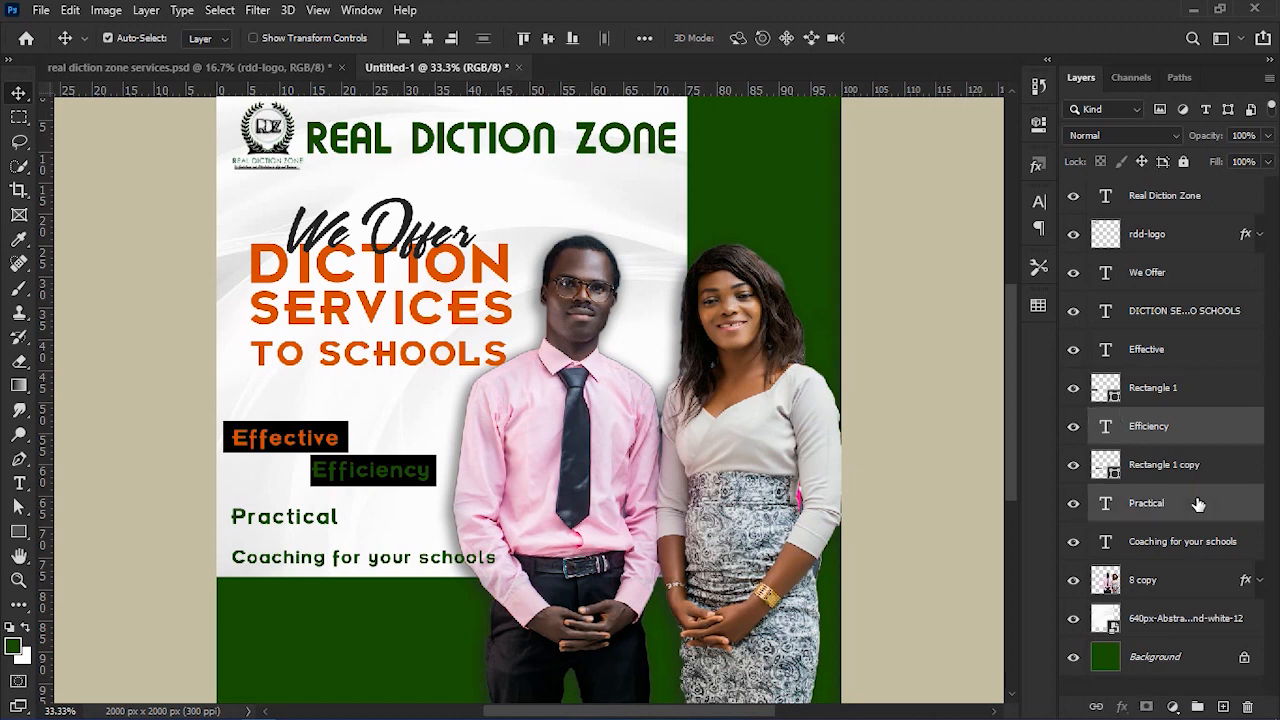
ctrl+click(1253, 542)
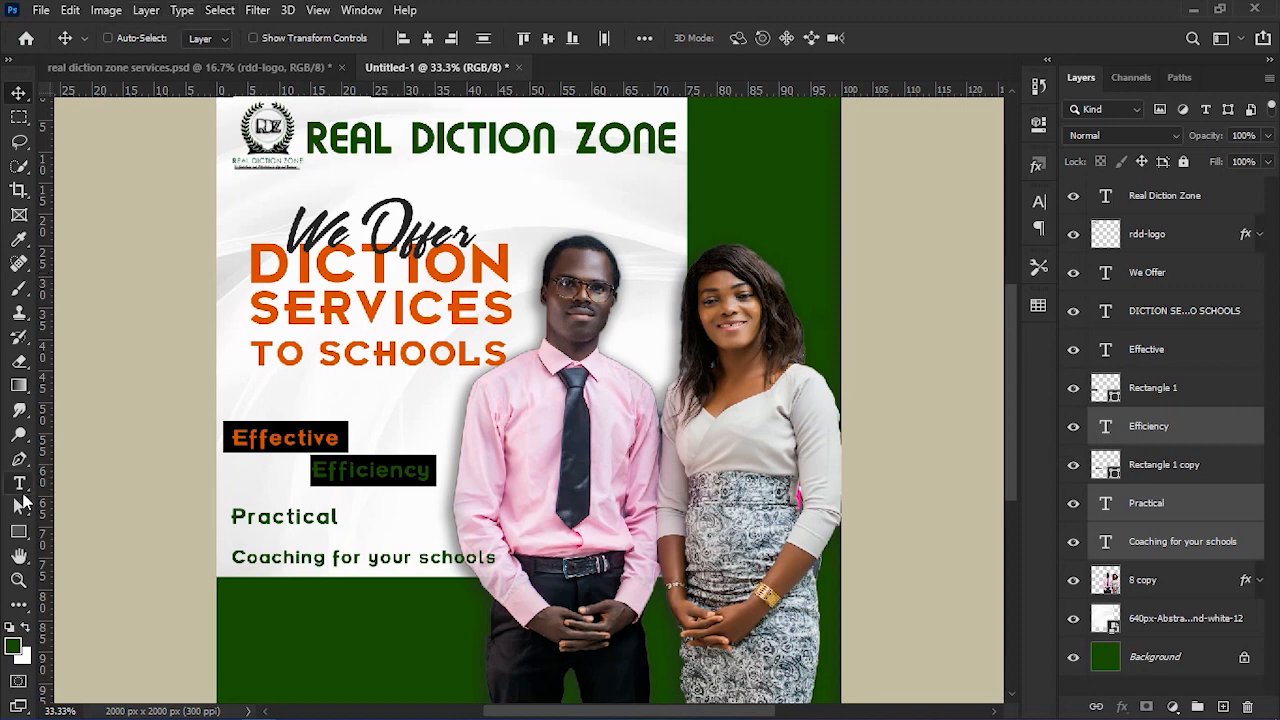
key(t)
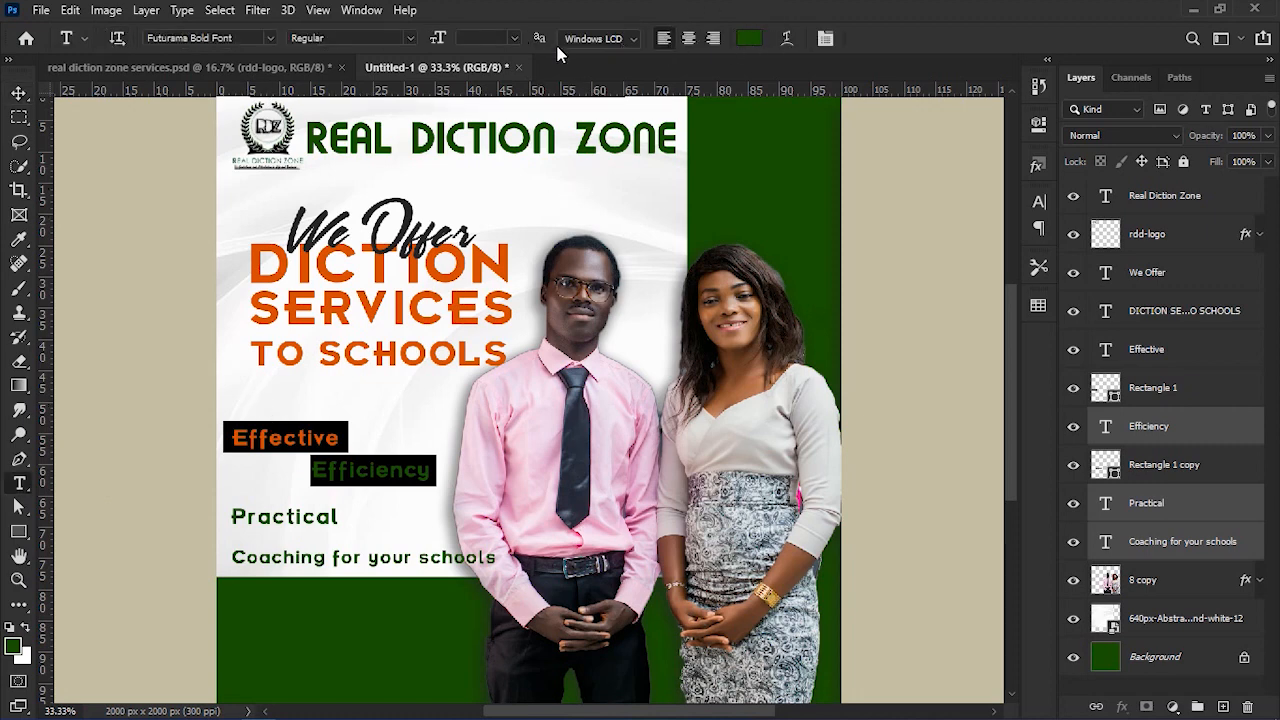
click(749, 38)
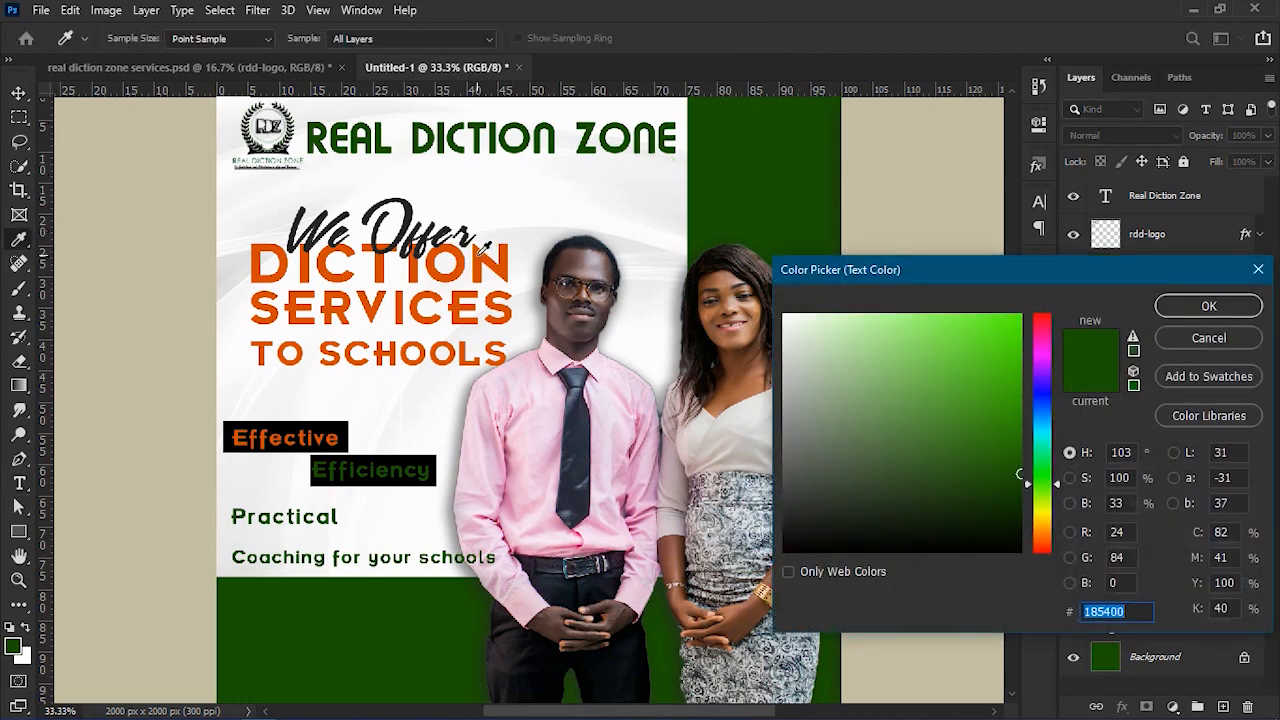
click(481, 252)
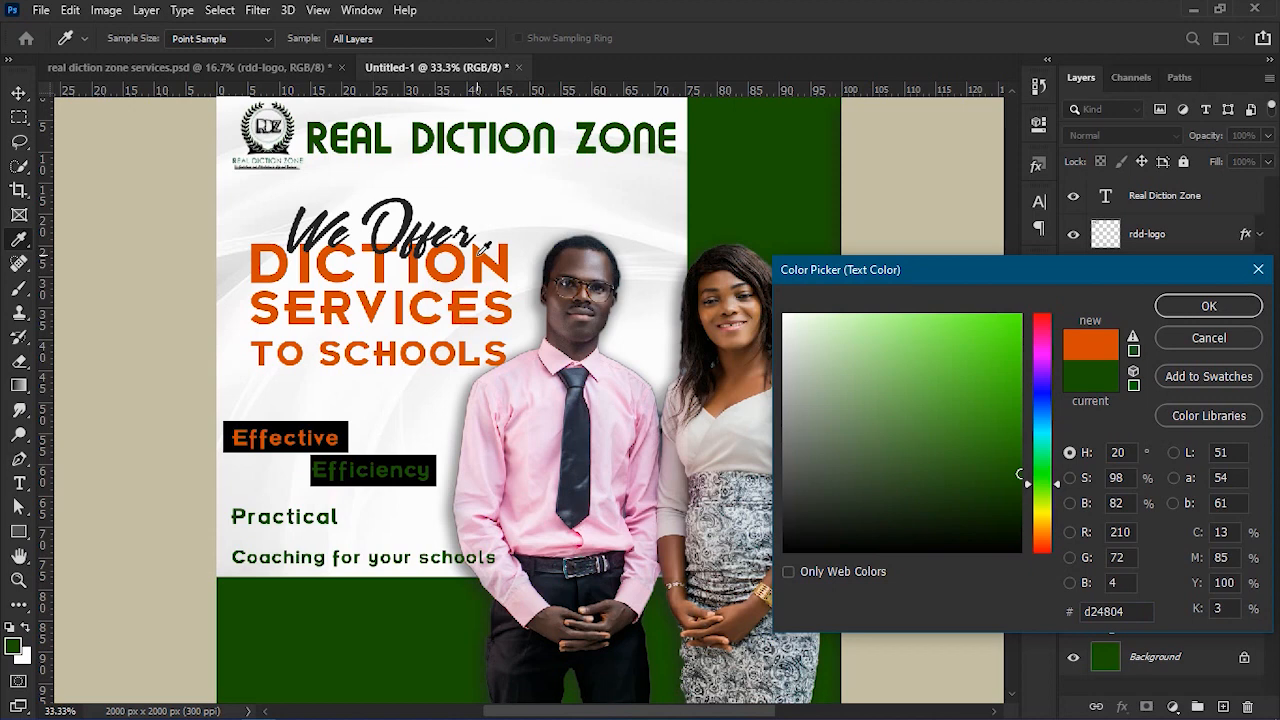
click(1190, 306)
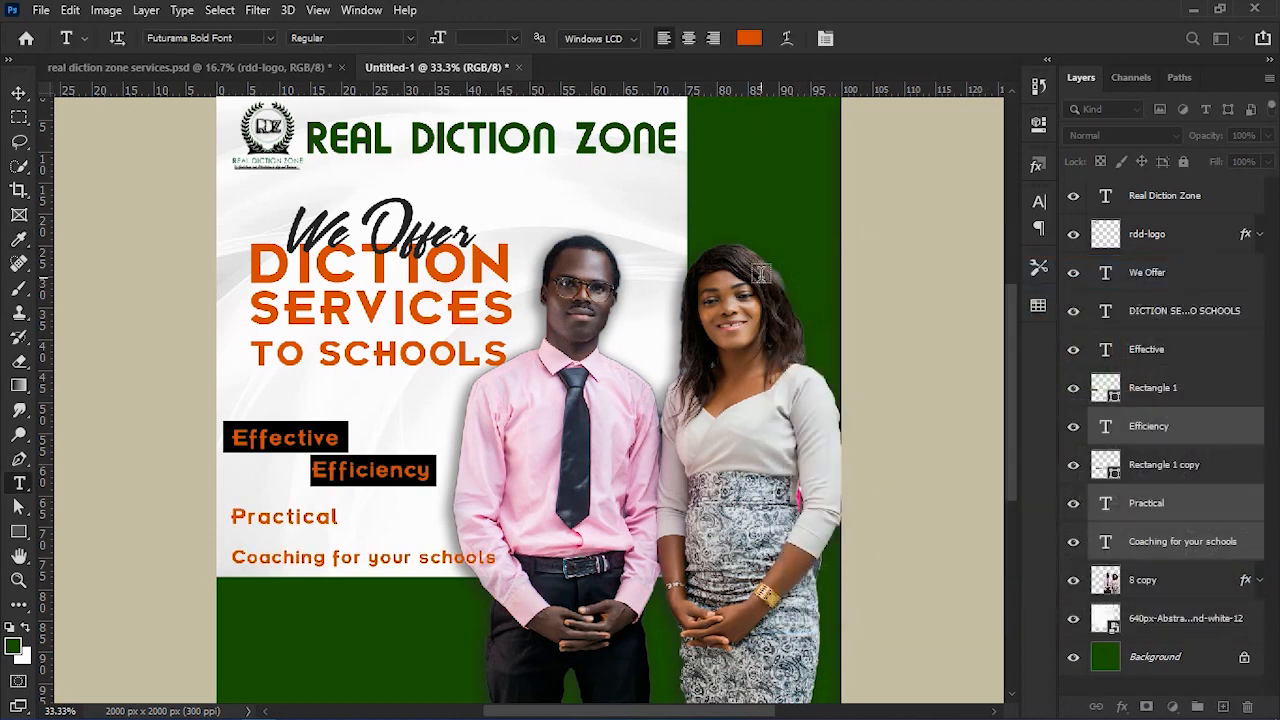
key(v)
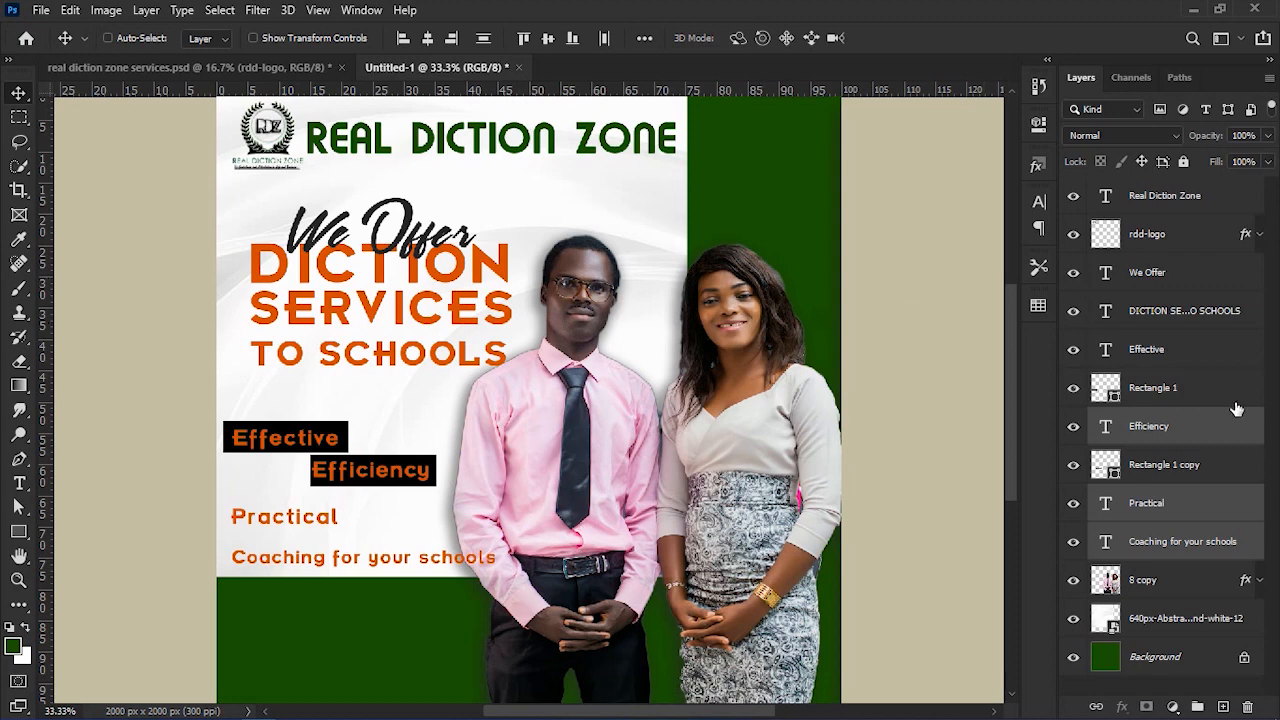
click(1166, 442)
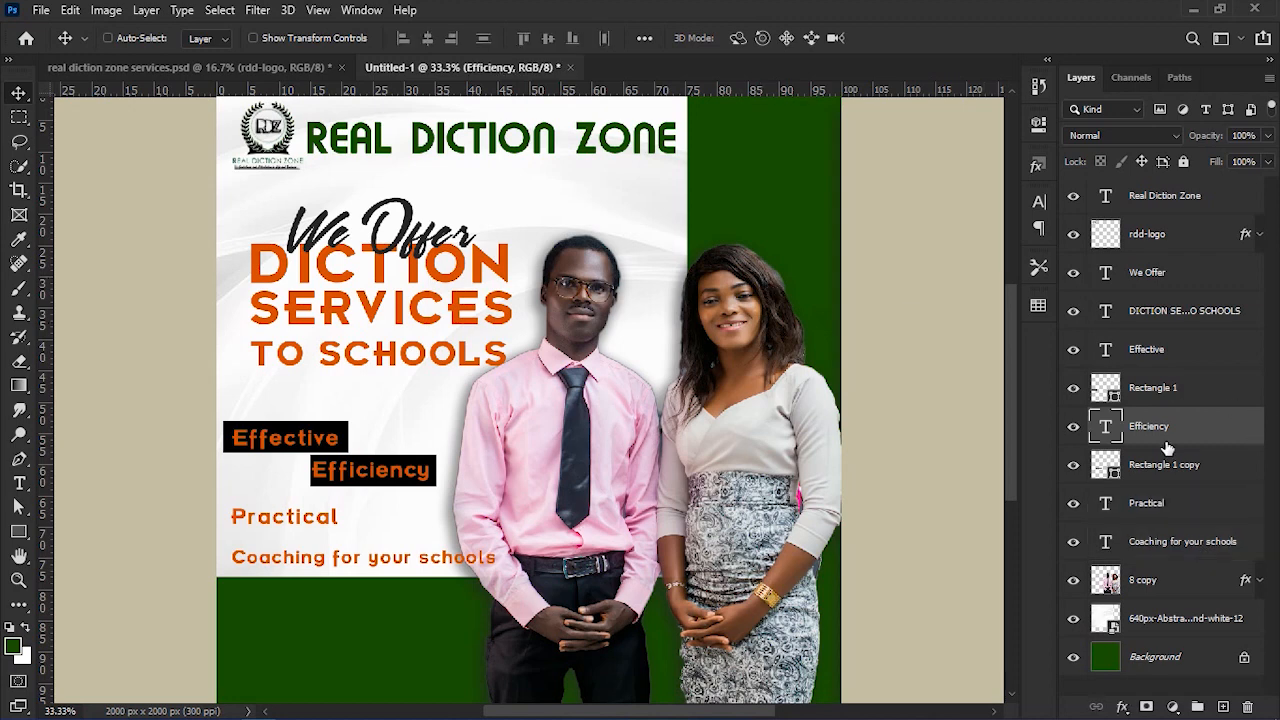
shift+click(1166, 390)
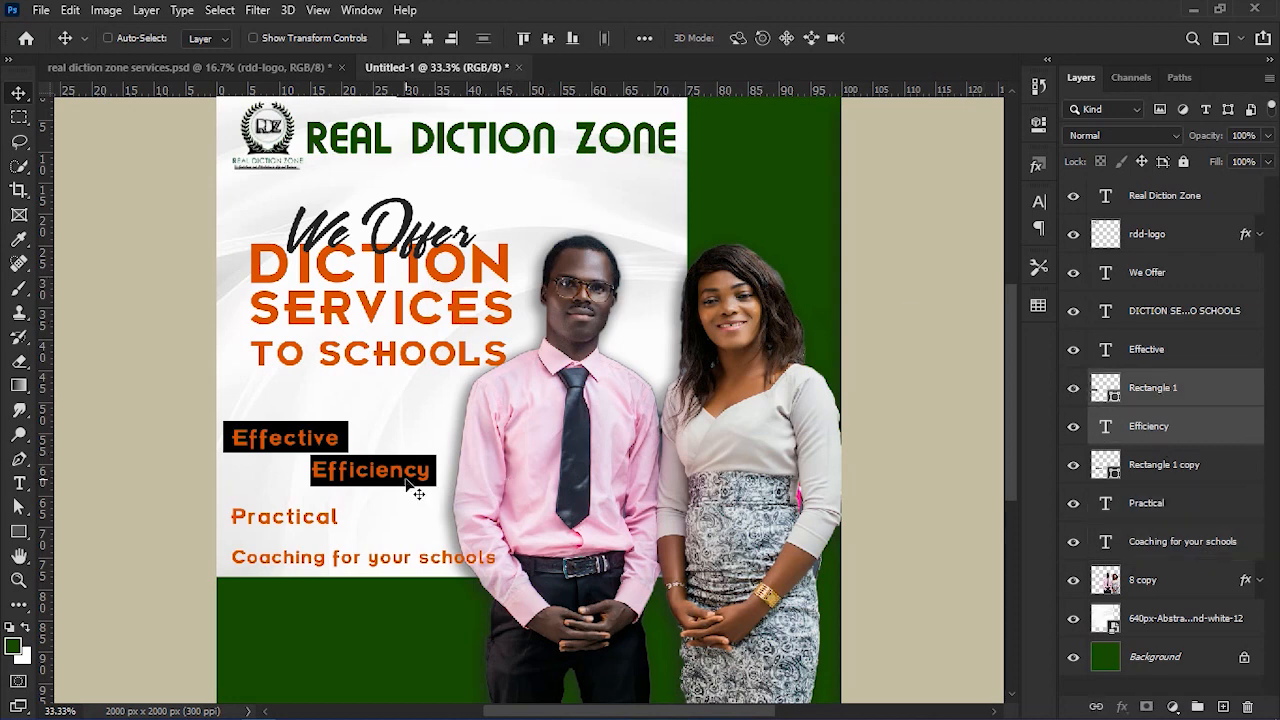
drag(409, 485, 474, 443)
key(ctrl+z)
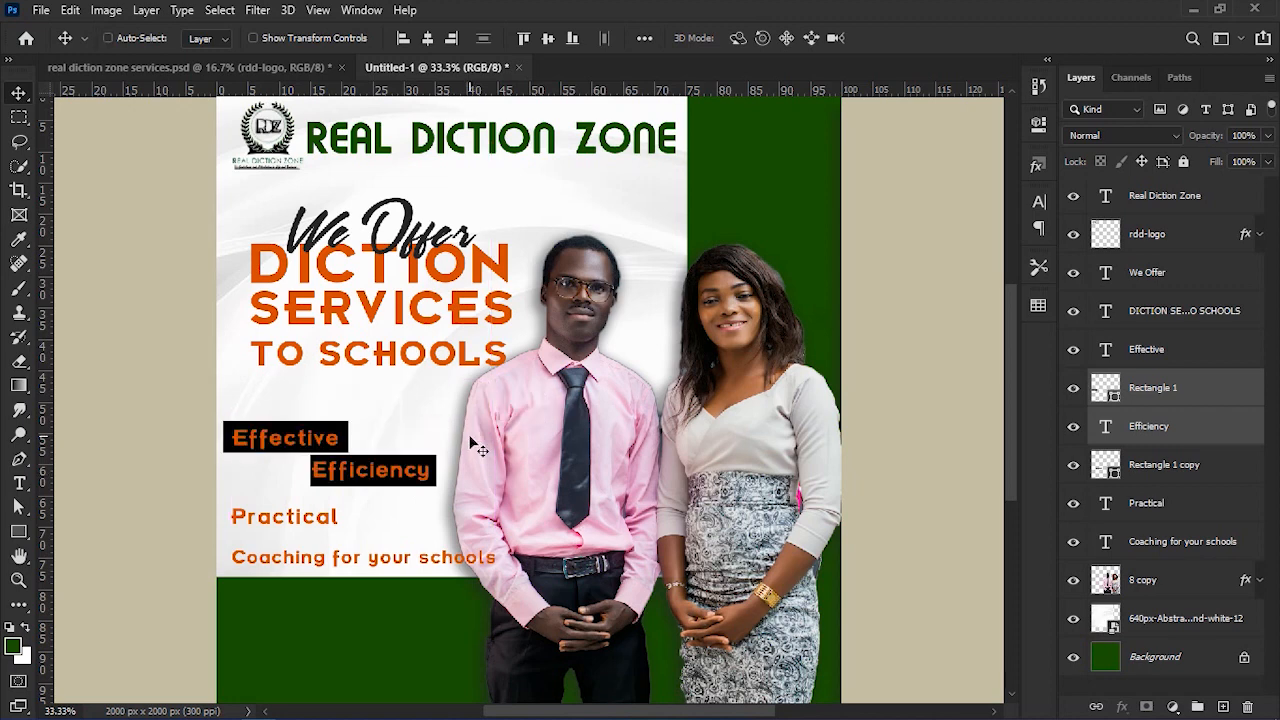
Move the Efficiency text together with its black rectangle up beside Effective, in the same row.
click(1211, 431)
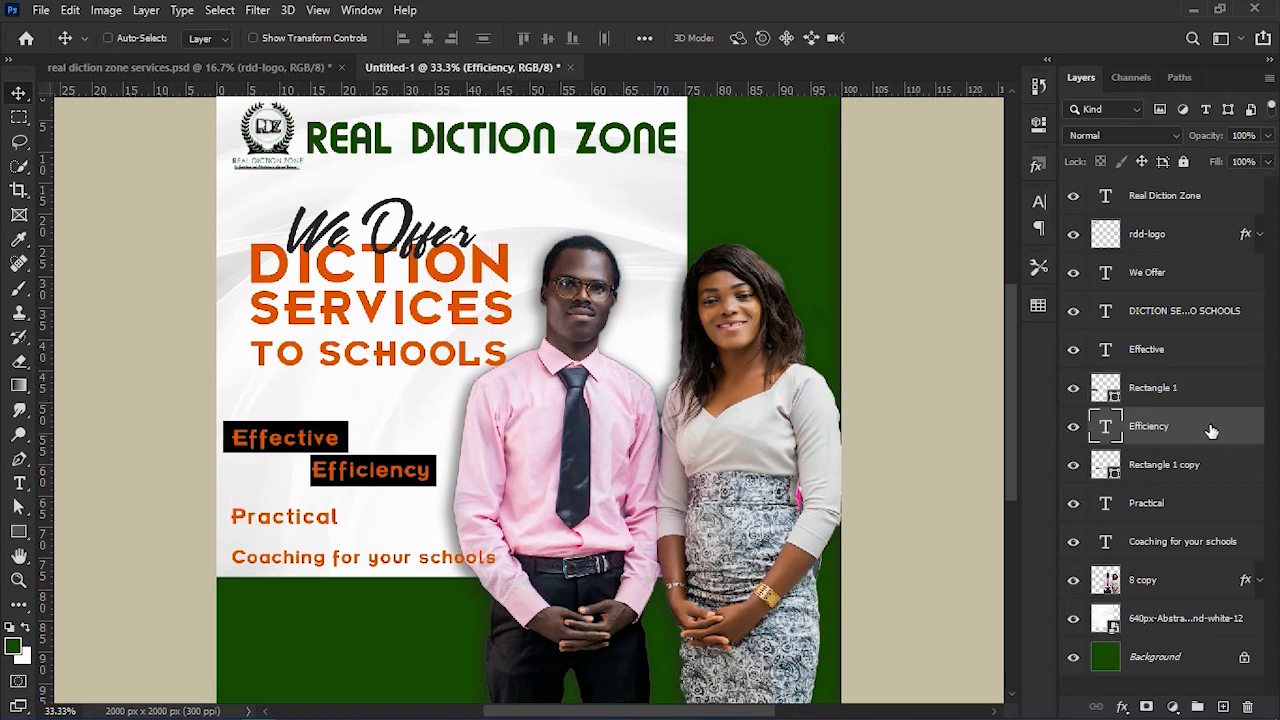
ctrl+click(1201, 467)
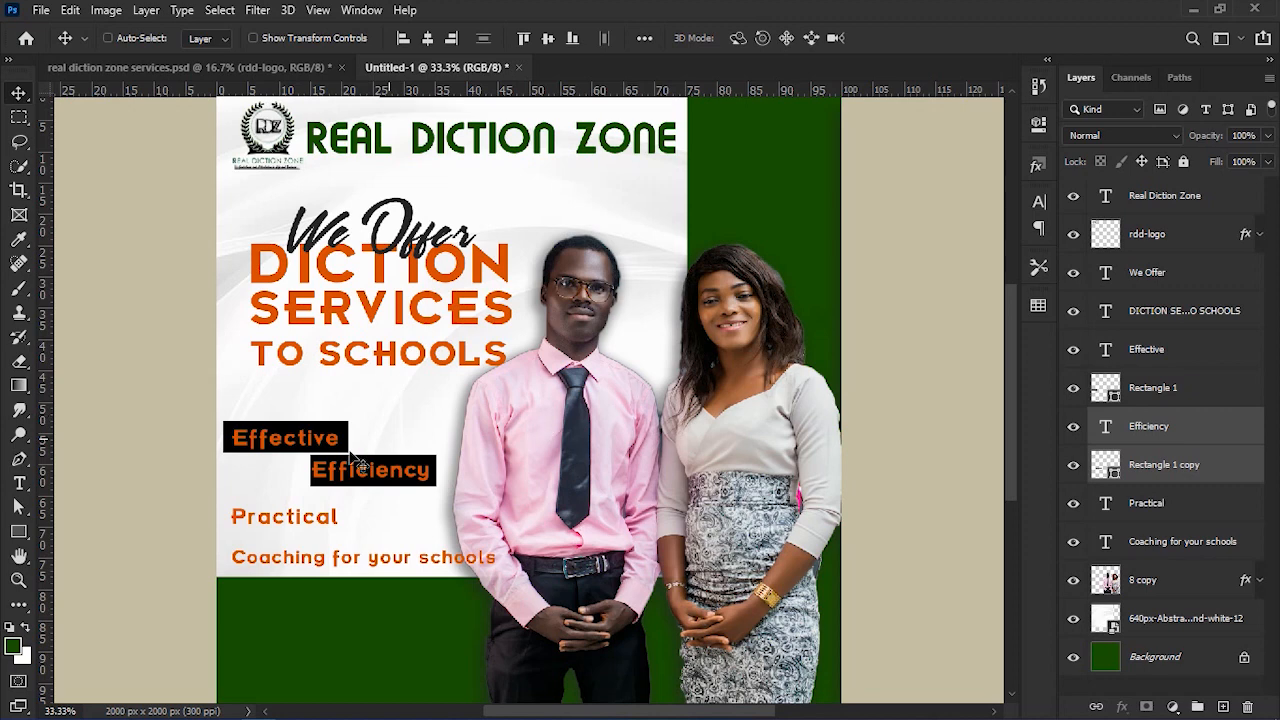
drag(380, 491, 433, 458)
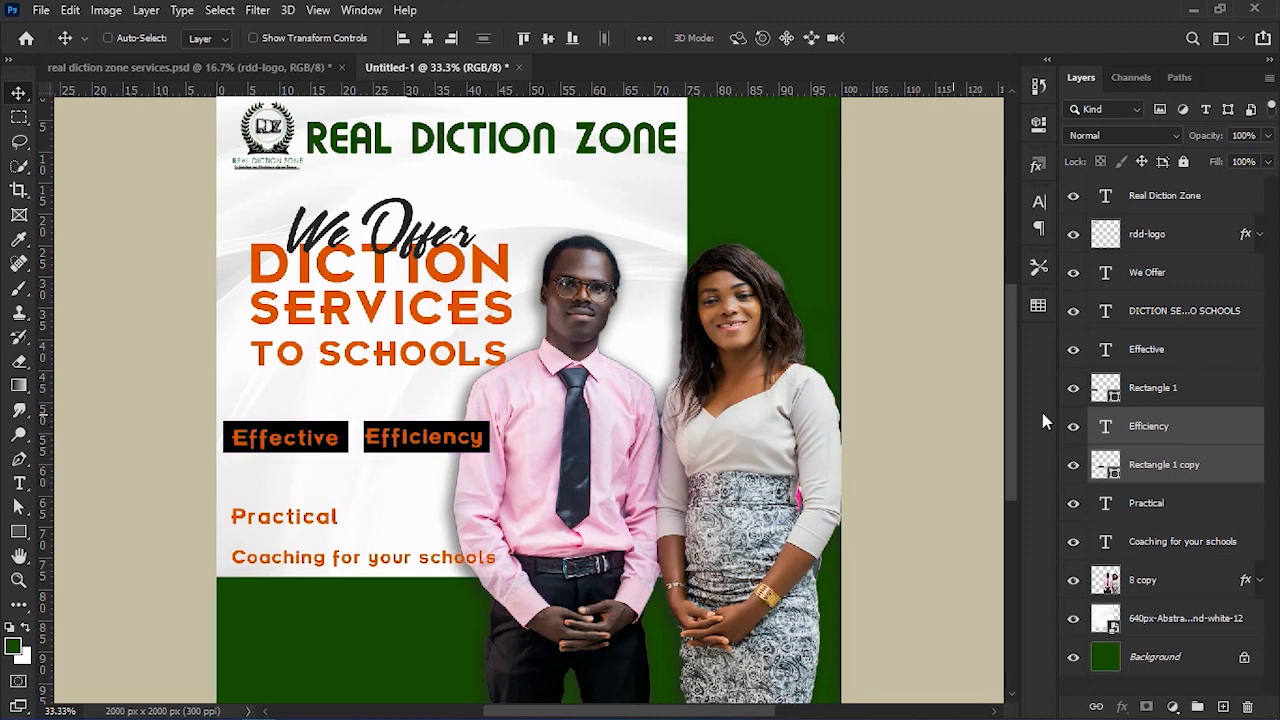
Duplicate Efficiency's black rectangle beneath the Practical text layer and position the copy behind that word.
click(1185, 500)
click(1207, 468)
drag(1211, 480, 1206, 521)
drag(420, 438, 286, 517)
Move the Practical text and its rectangle up below Effective and nudge them until both rectangles' left edges line up.
shift+click(1167, 505)
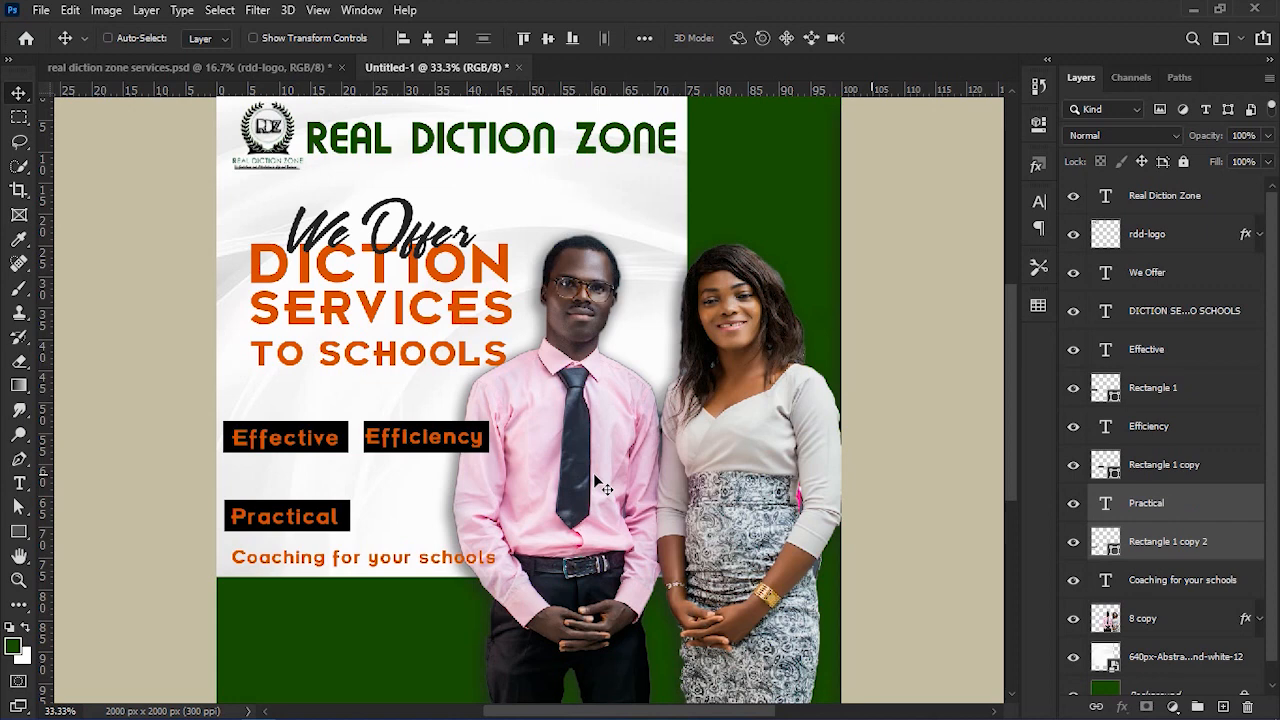
drag(300, 515, 296, 487)
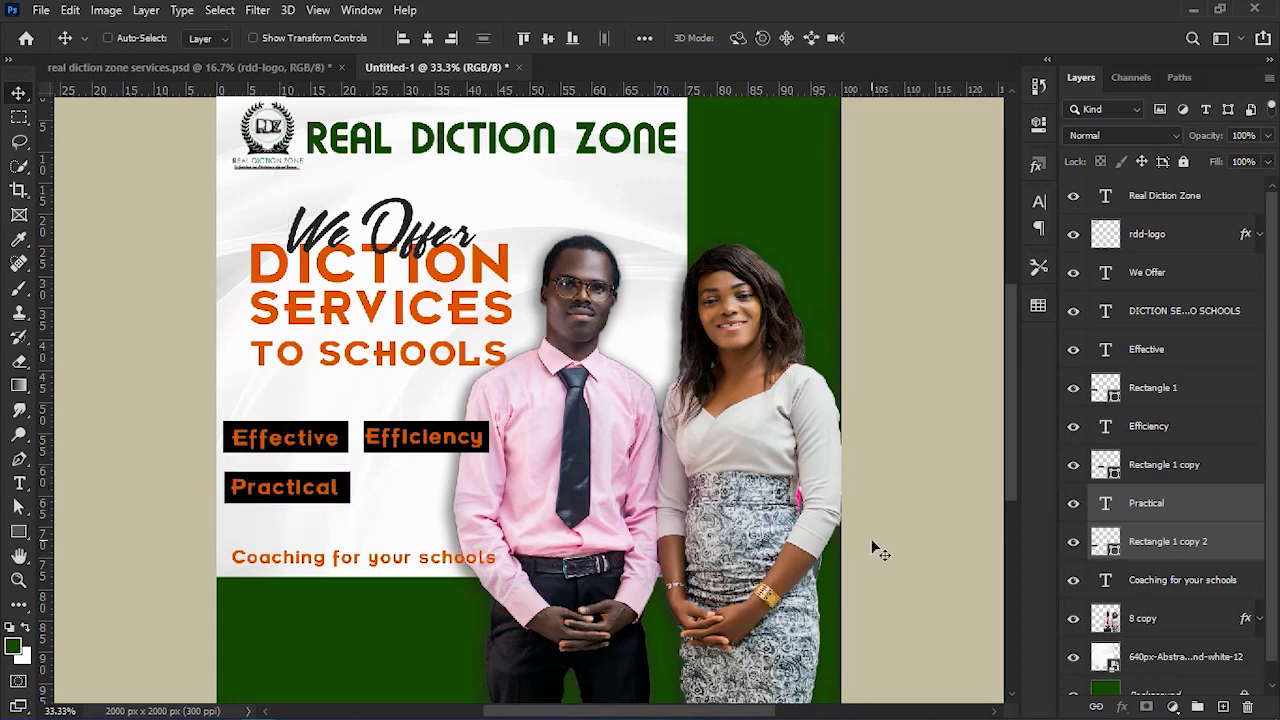
key(Left)
key(Left)
key(Left)
key(Left)
key(Left)
key(Left)
key(Left)
key(Left)
key(Left)
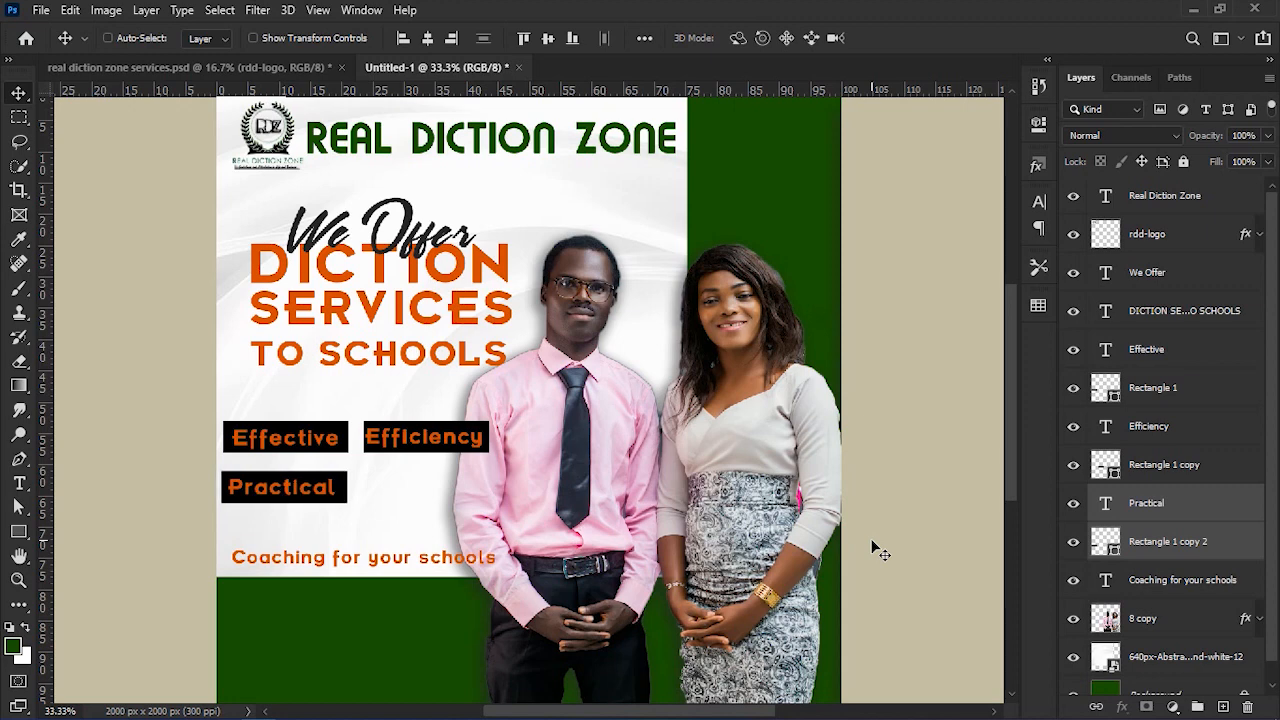
key(Right)
key(Right)
Duplicate Practical's black rectangle beneath the Coaching for your schools layer and position the copy behind the start of that line.
click(1224, 557)
drag(1226, 557, 1224, 594)
drag(323, 515, 323, 585)
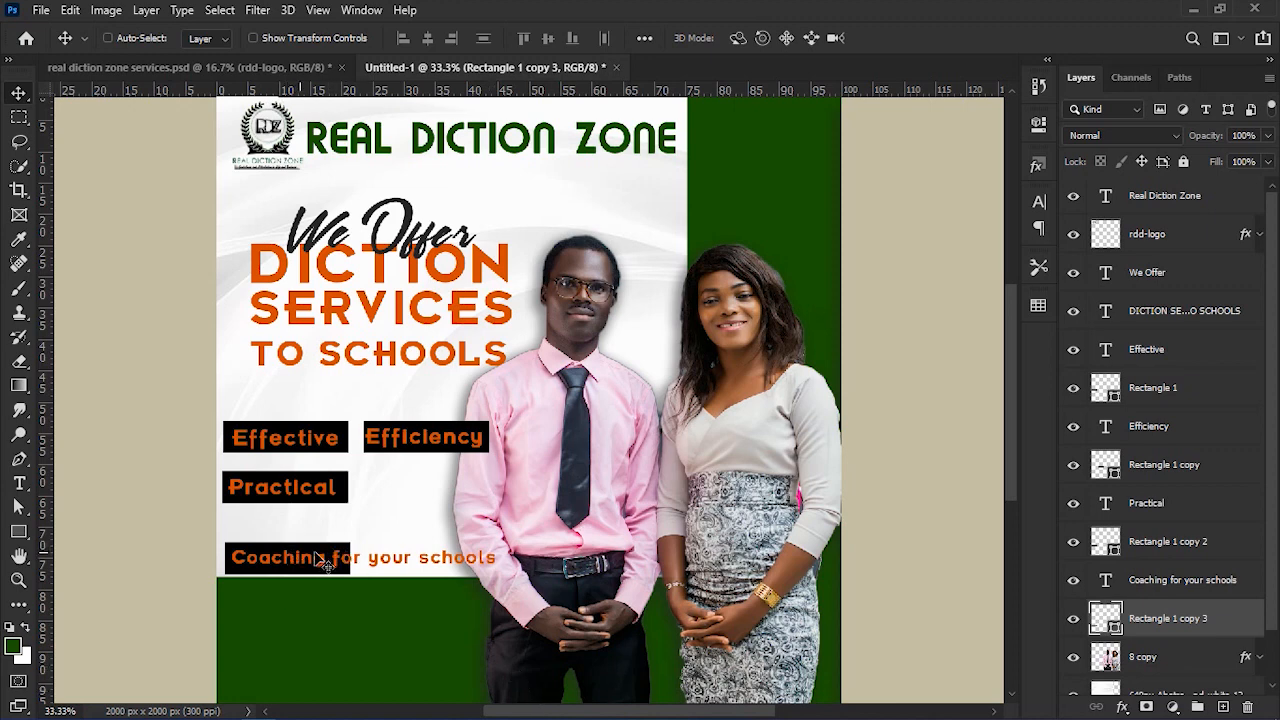
Widen the rectangle to span the whole Coaching for your schools line and move both up below Practical.
key(ctrl+t)
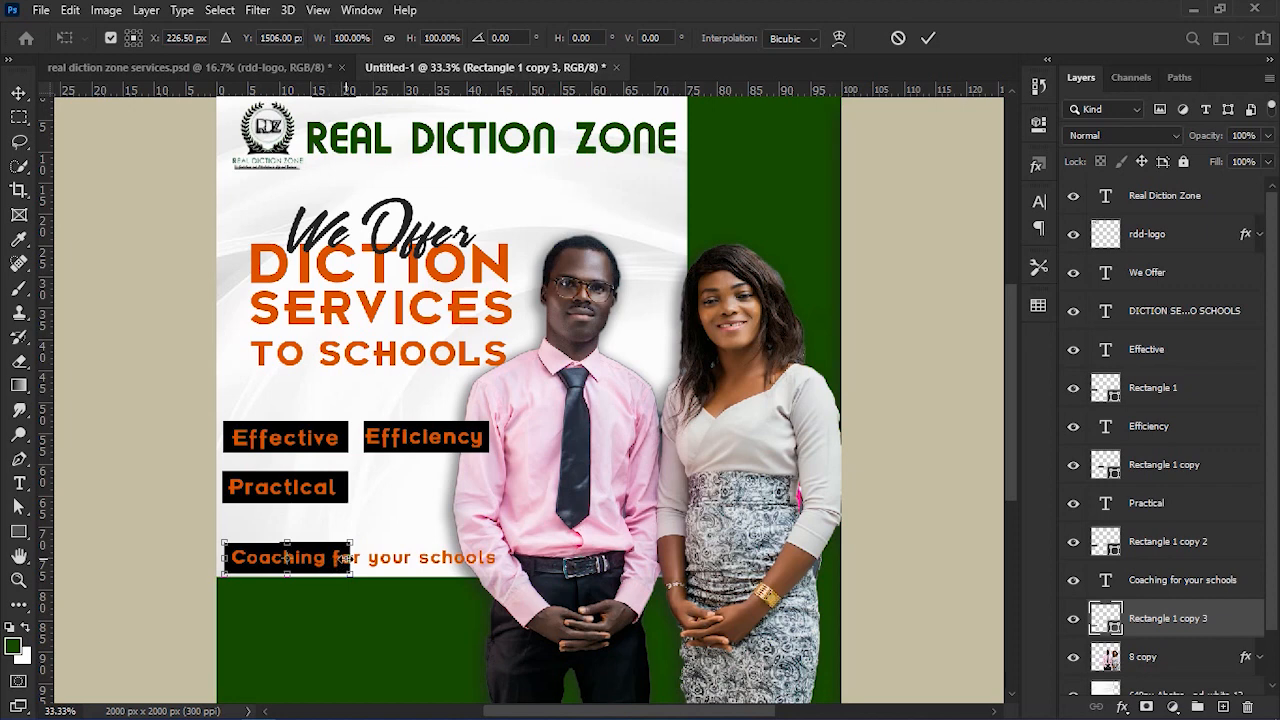
drag(348, 557, 511, 560)
key(Return)
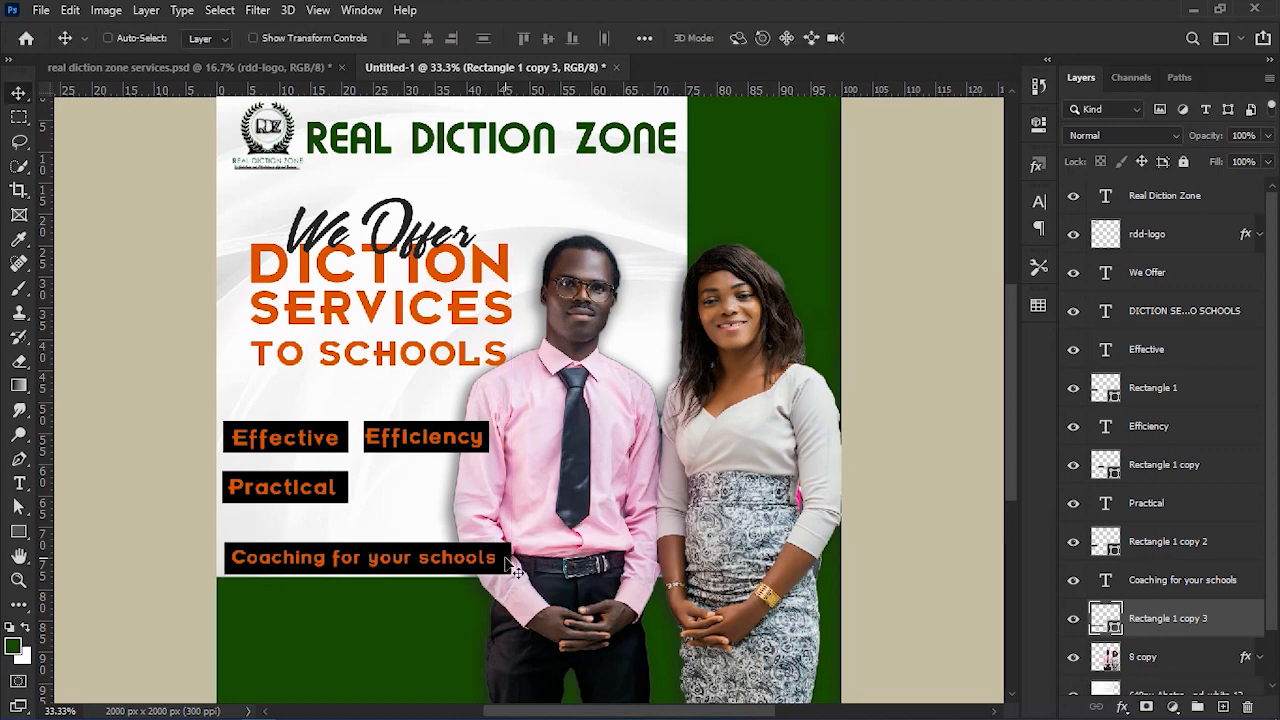
shift+click(1182, 590)
drag(410, 558, 405, 535)
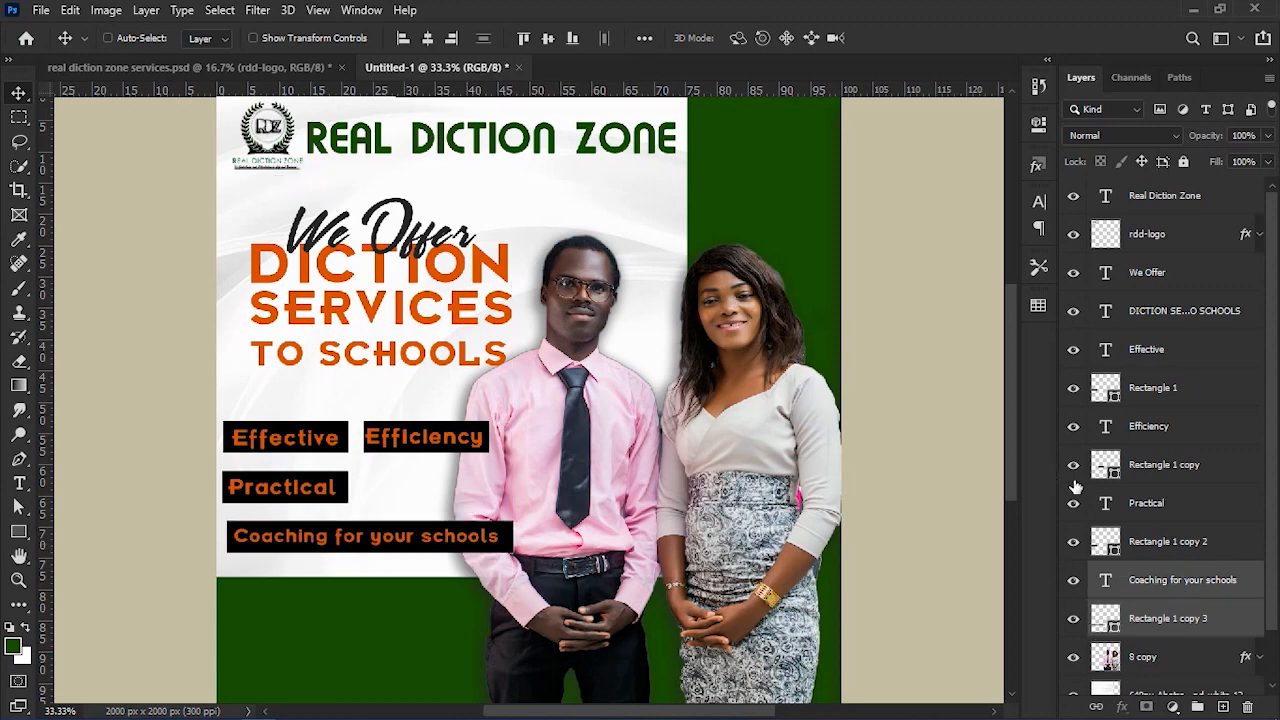
Move the Practical text and its rectangle to sit centred beneath the Effective and Efficiency bars.
click(1150, 541)
shift+click(1150, 515)
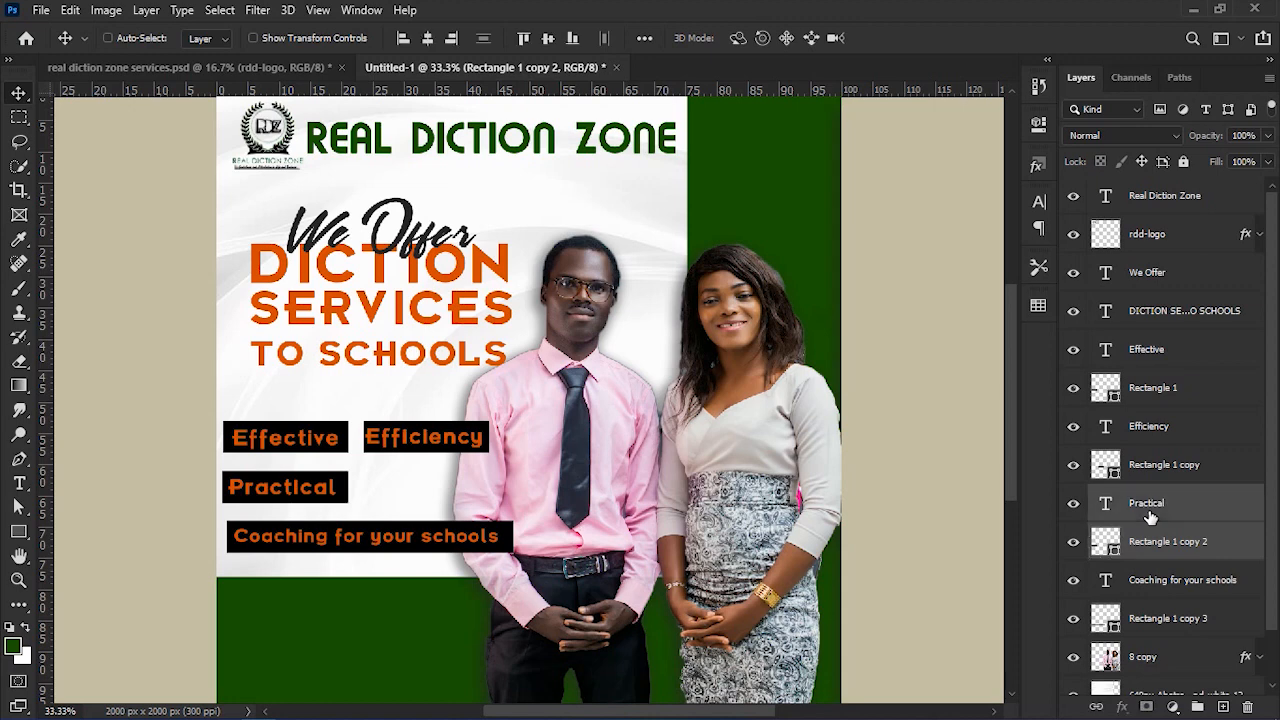
drag(374, 500, 657, 445)
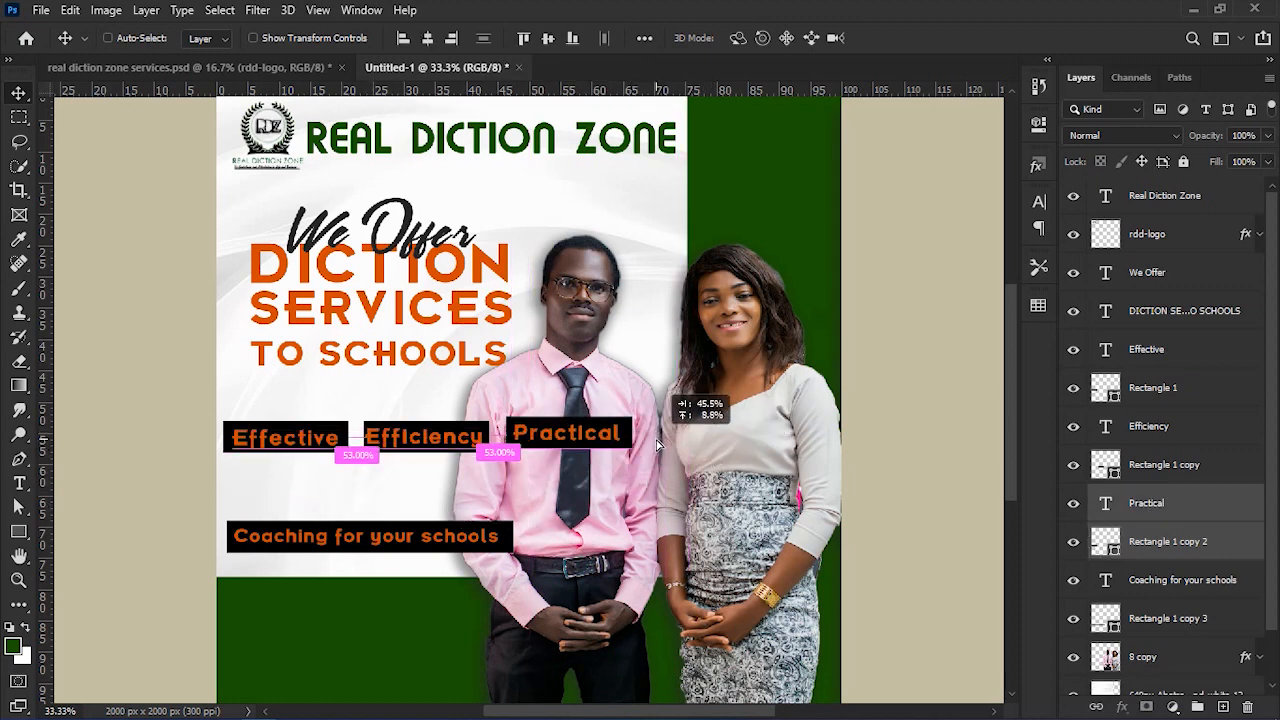
drag(657, 444, 440, 490)
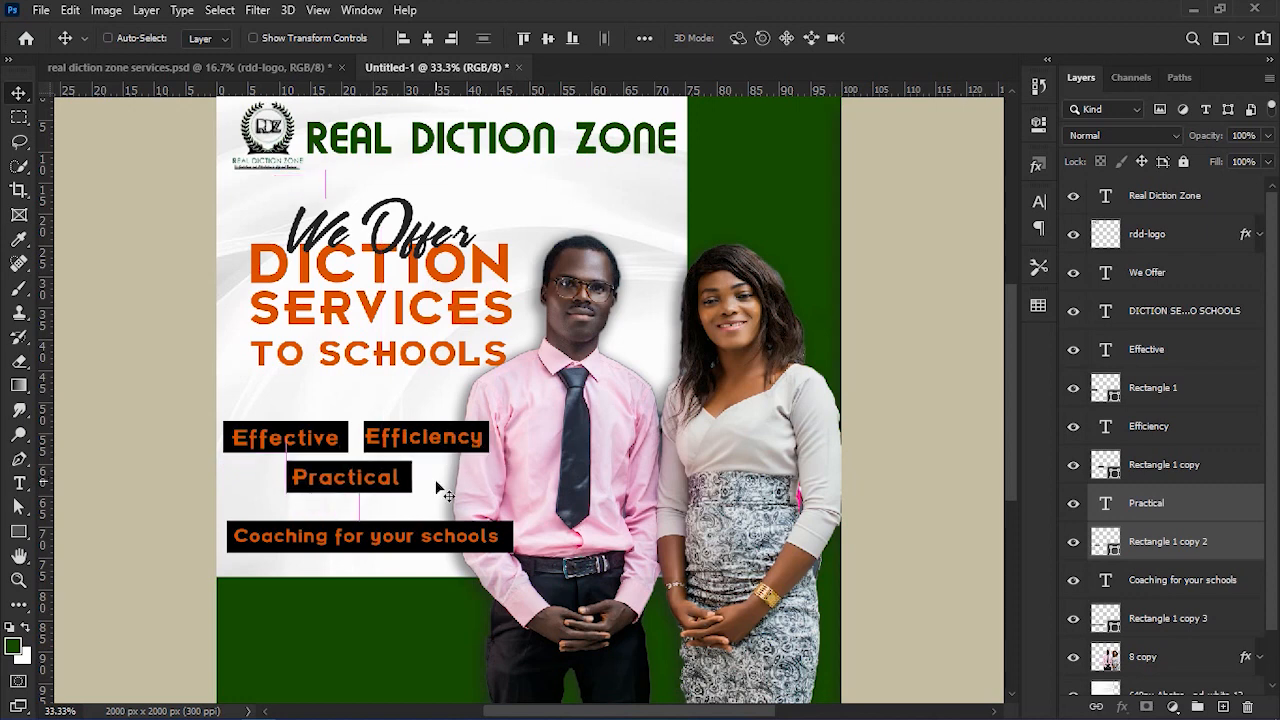
Move the Coaching for your schools text and its rectangle up closer beneath the Practical bar.
click(1170, 580)
ctrl+click(1168, 618)
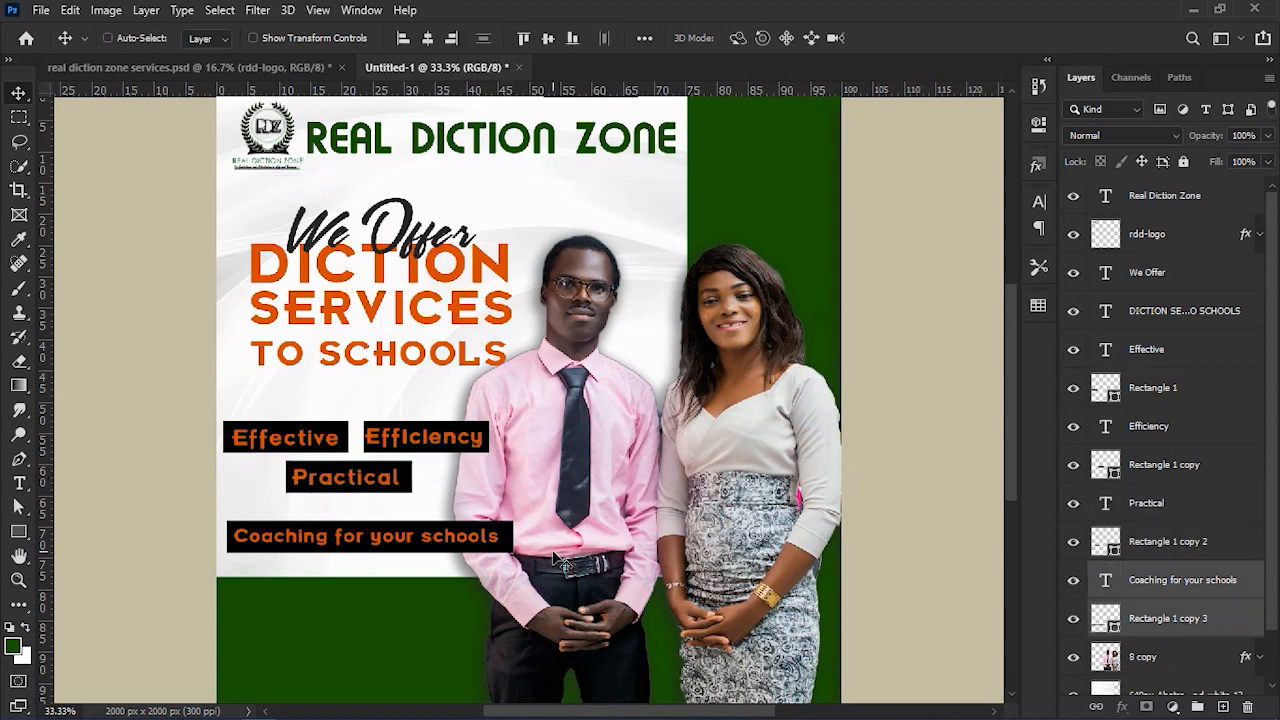
drag(417, 553, 411, 546)
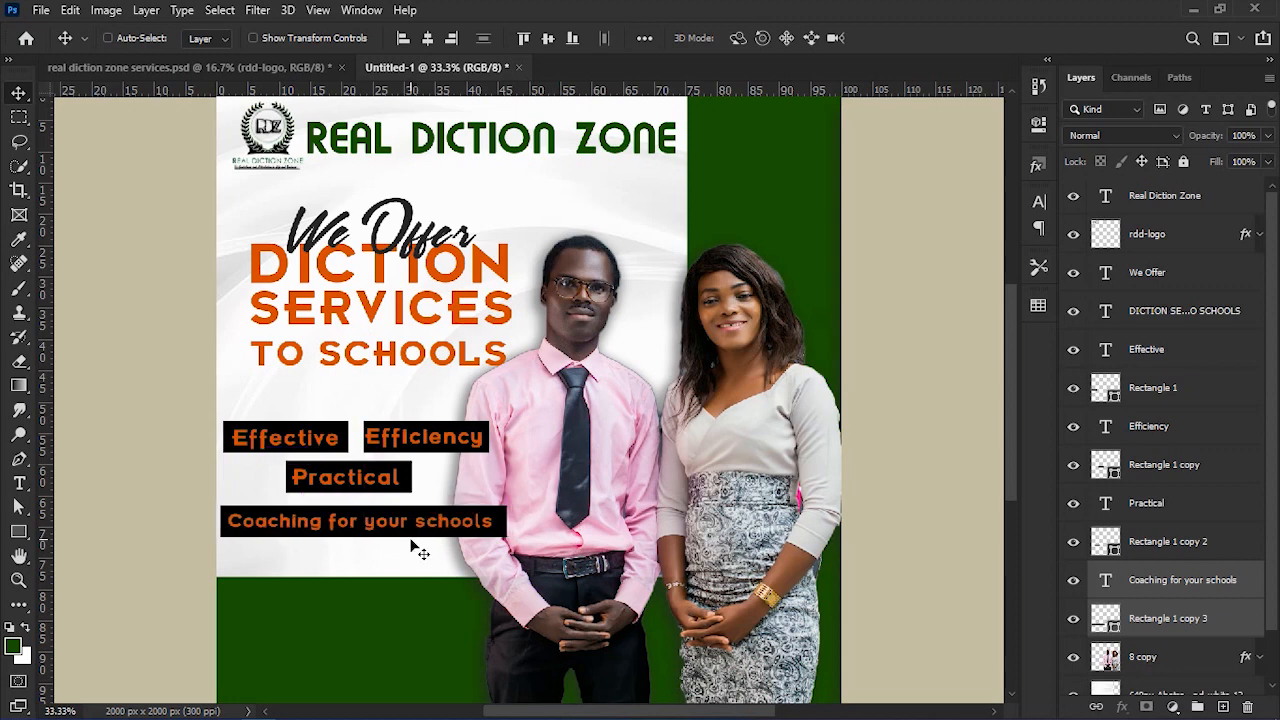
Nudge the Practical text and its rectangle down to even out the spacing between the rows above and below.
click(1228, 550)
ctrl+click(1182, 510)
key(Down)
key(Down)
key(Down)
key(Down)
key(Down)
key(Down)
key(Right)
key(Right)
key(Right)
key(Right)
key(Right)
key(Left)
key(Left)
key(Left)
key(Left)
key(Left)
key(Left)
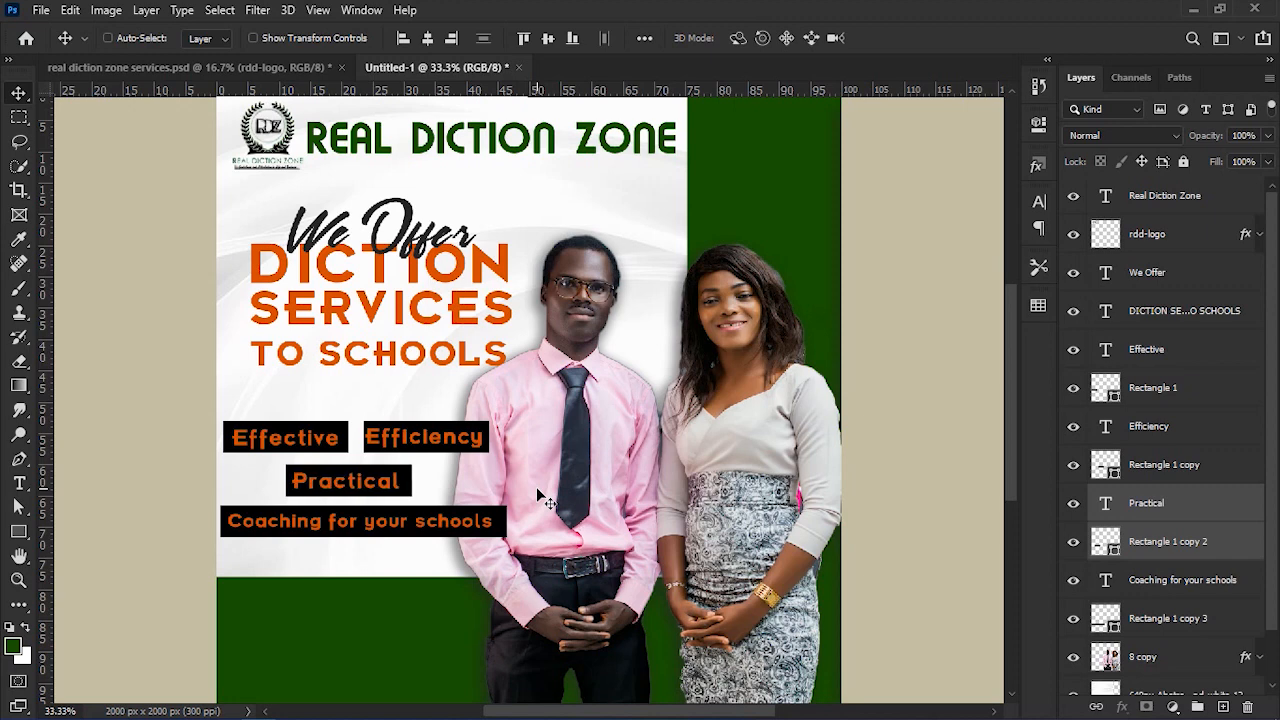
Try to transfer the couple layer's drop shadow directly onto the four selected black rectangles, and undo it.
click(1185, 512)
scroll(1185, 512, down, 2)
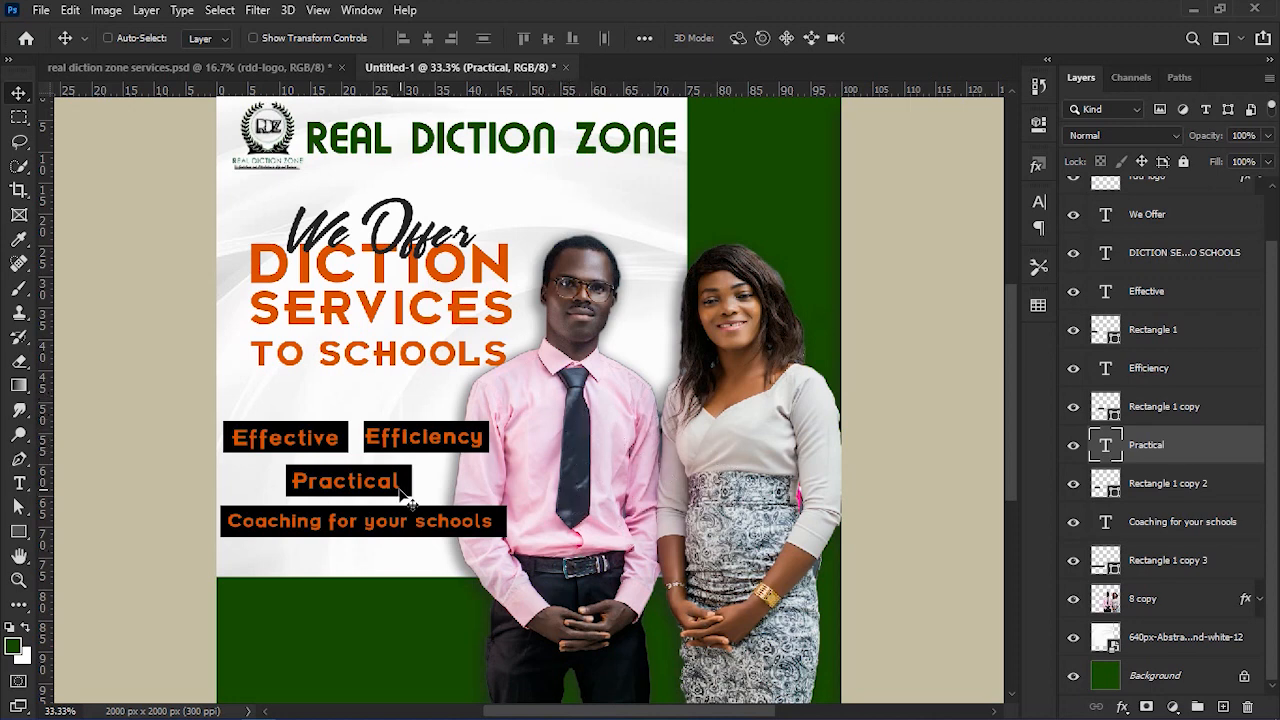
click(1193, 614)
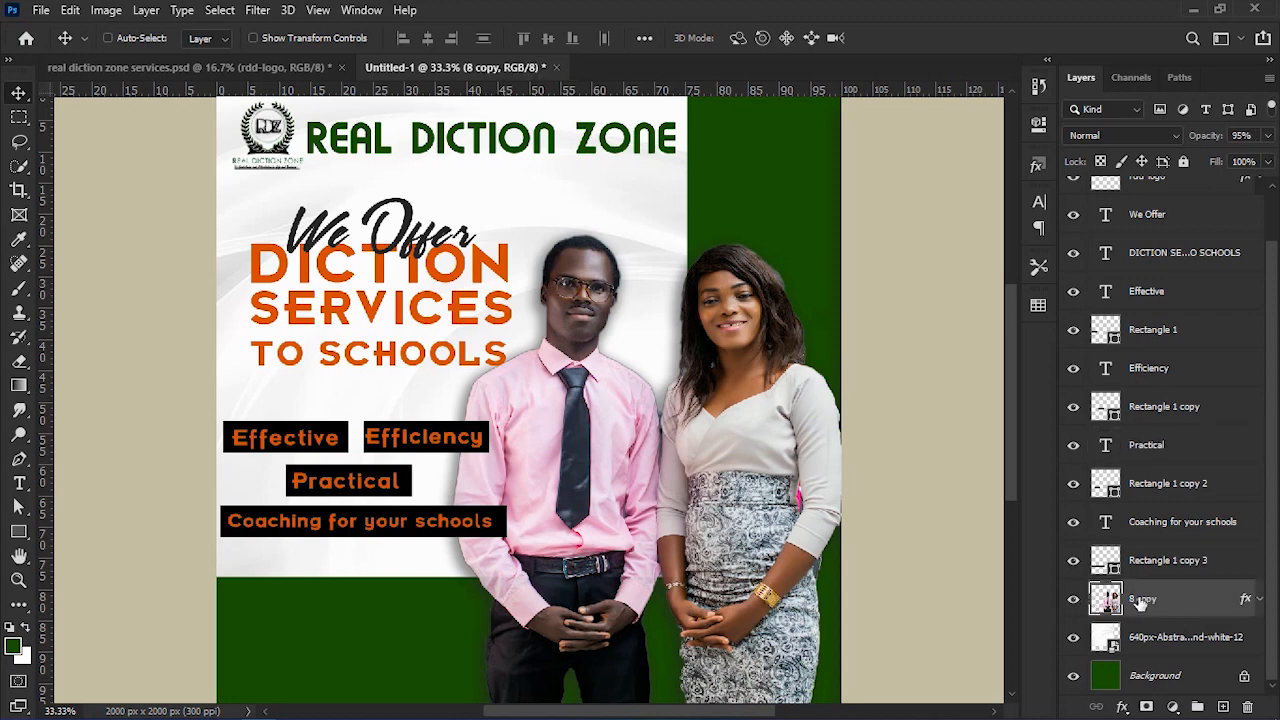
click(1258, 599)
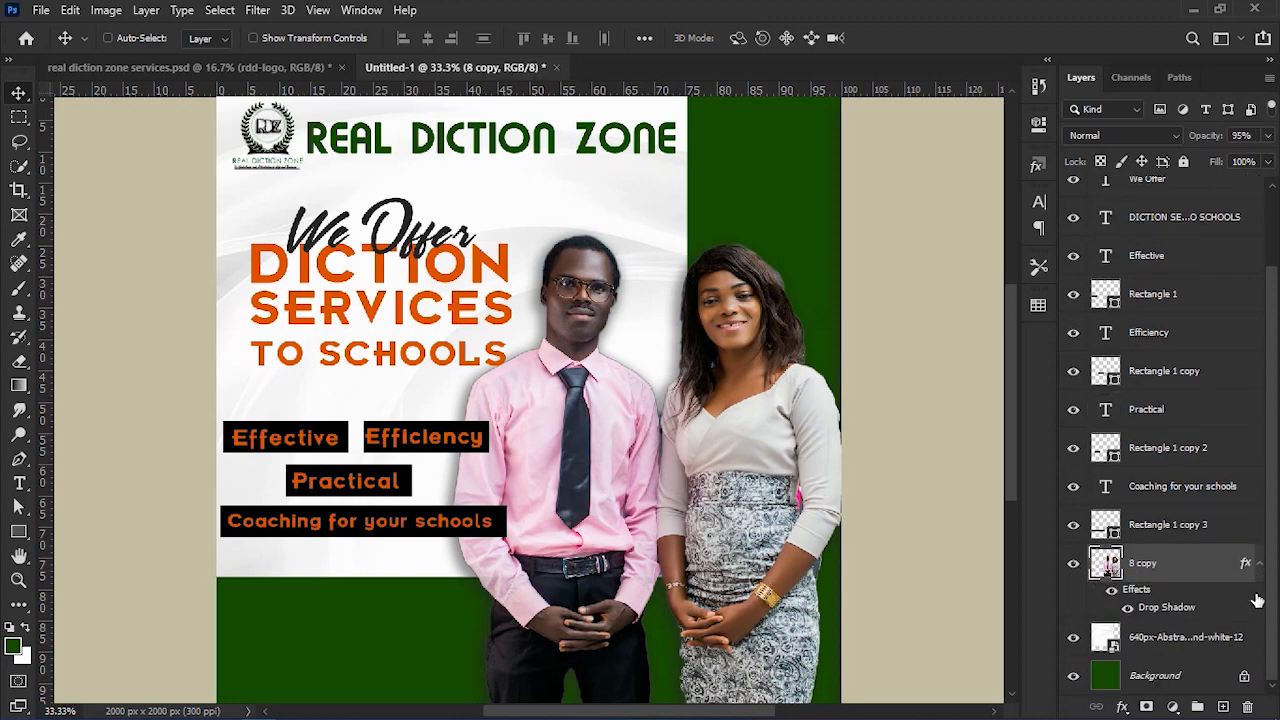
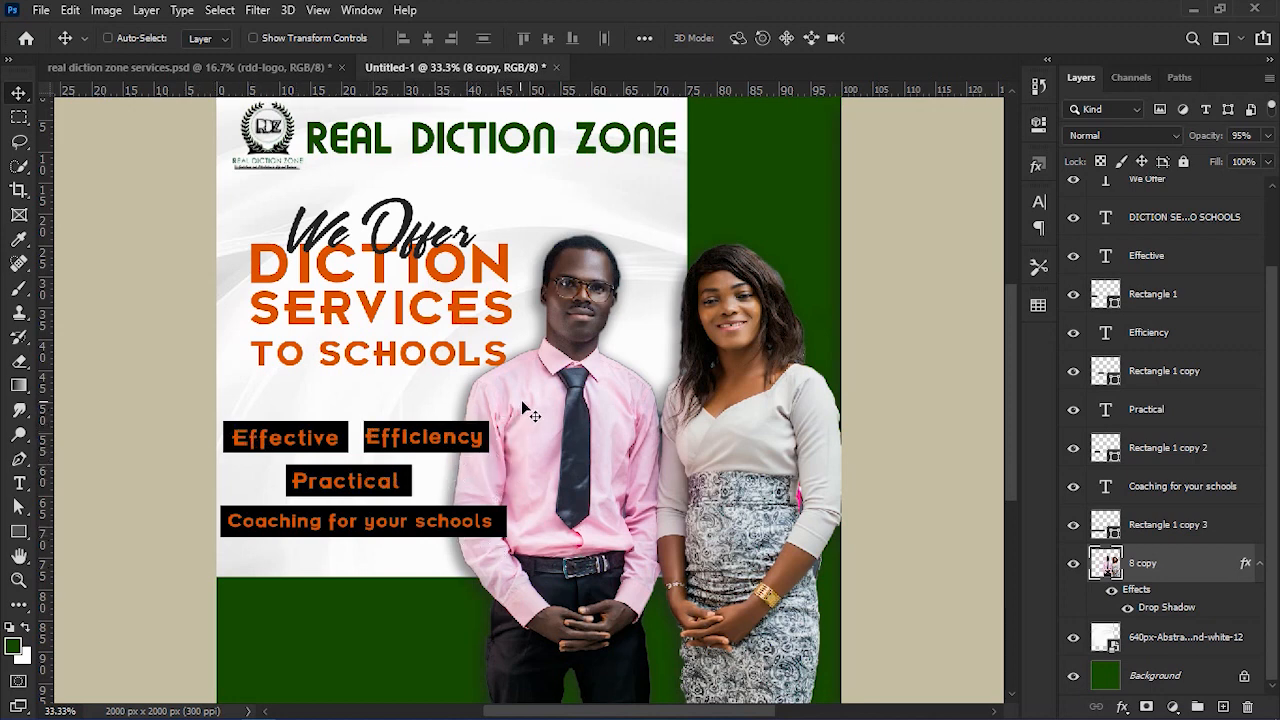
click(1222, 540)
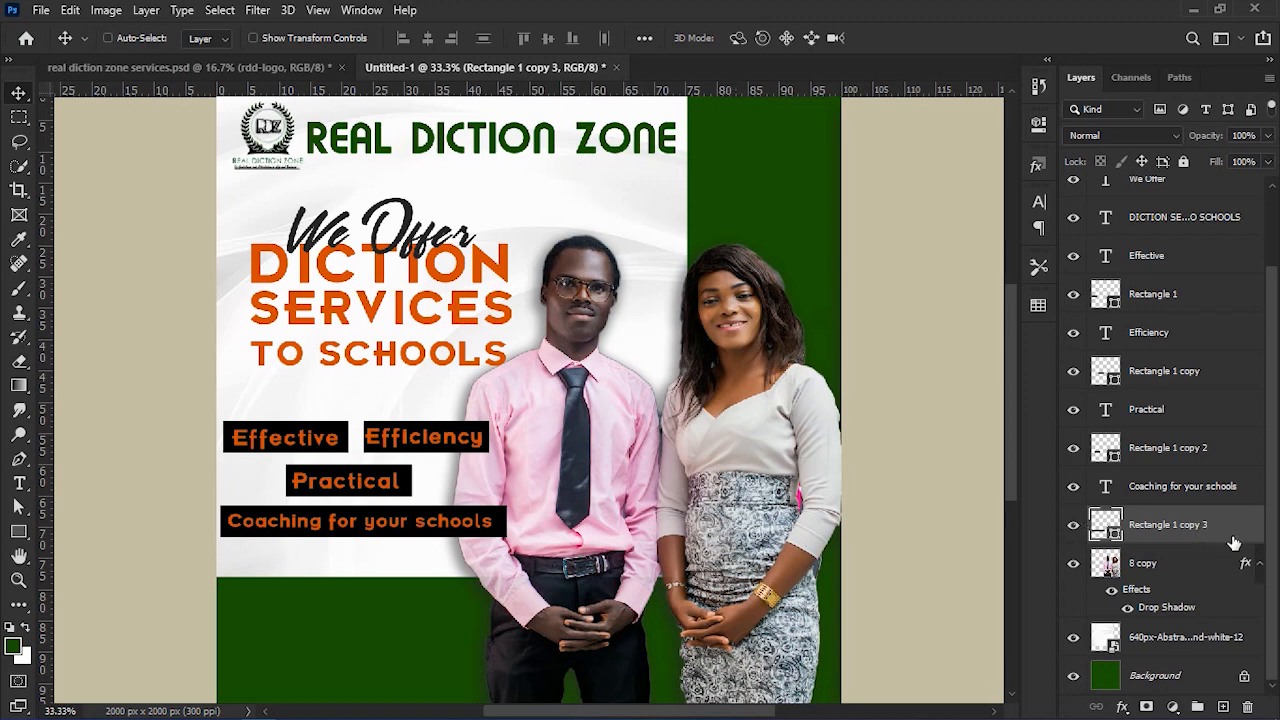
ctrl+click(1224, 456)
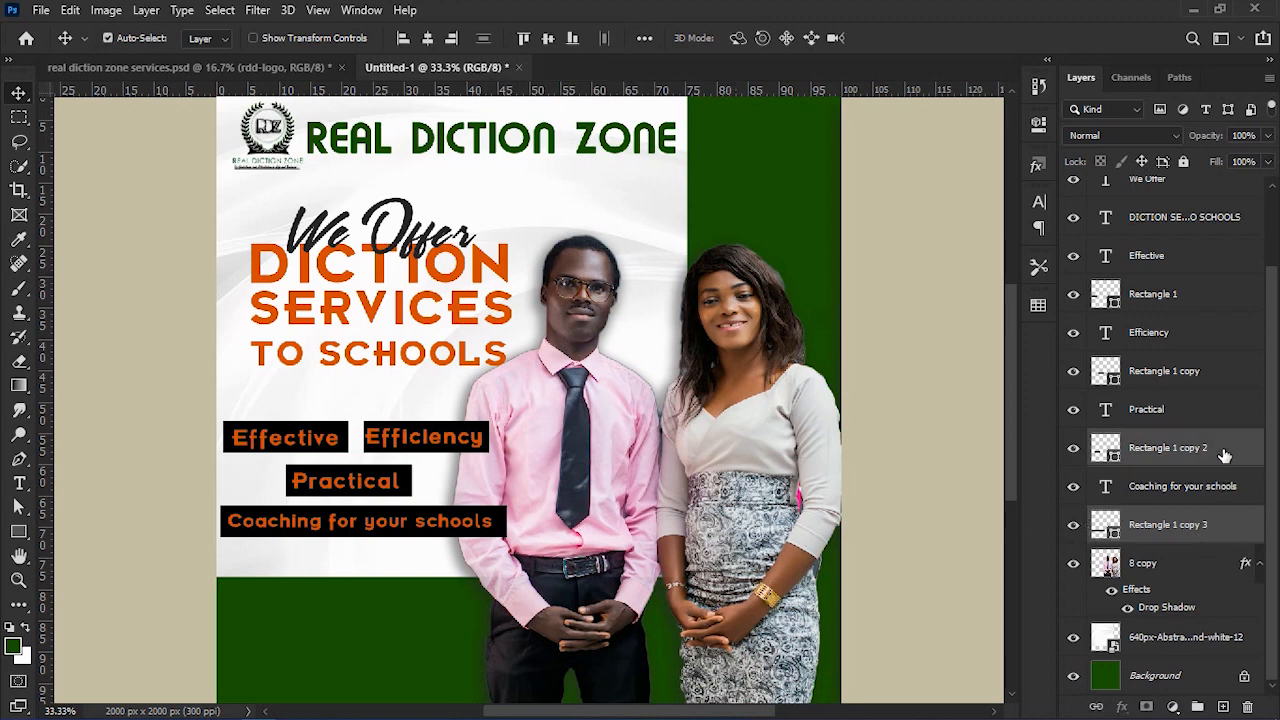
ctrl+click(1220, 386)
ctrl+click(1207, 305)
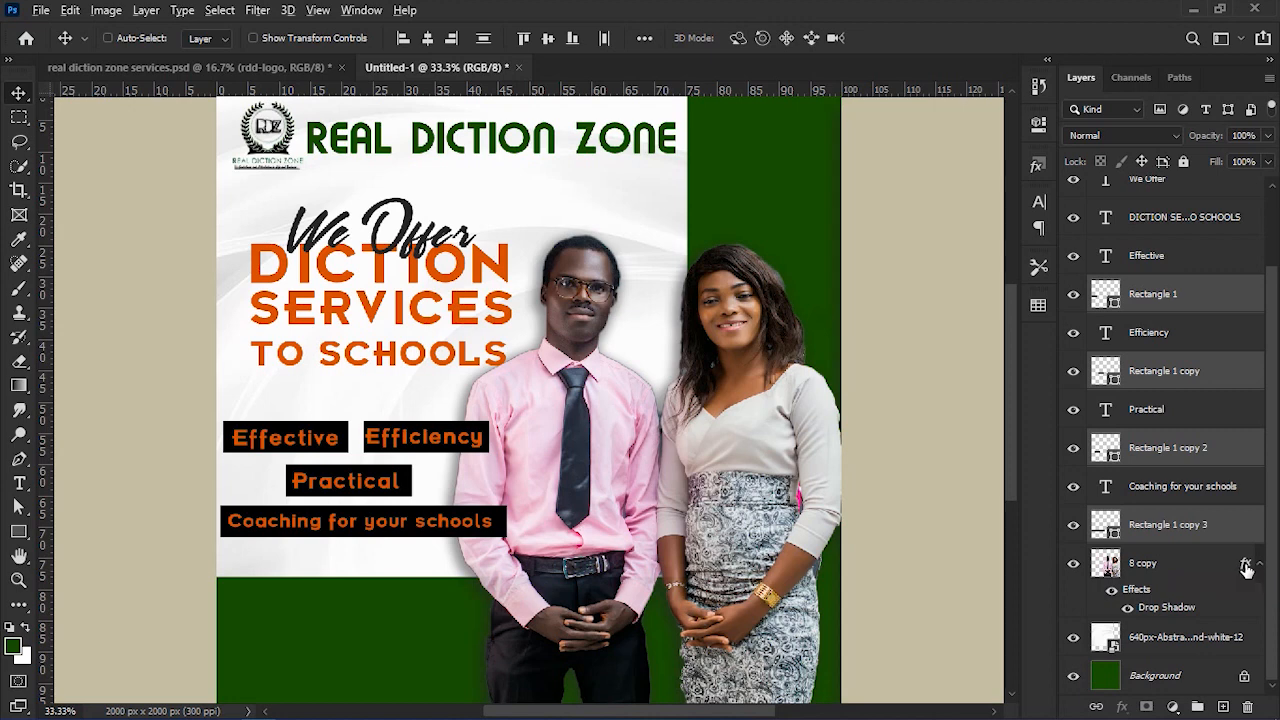
drag(1246, 563, 1213, 452)
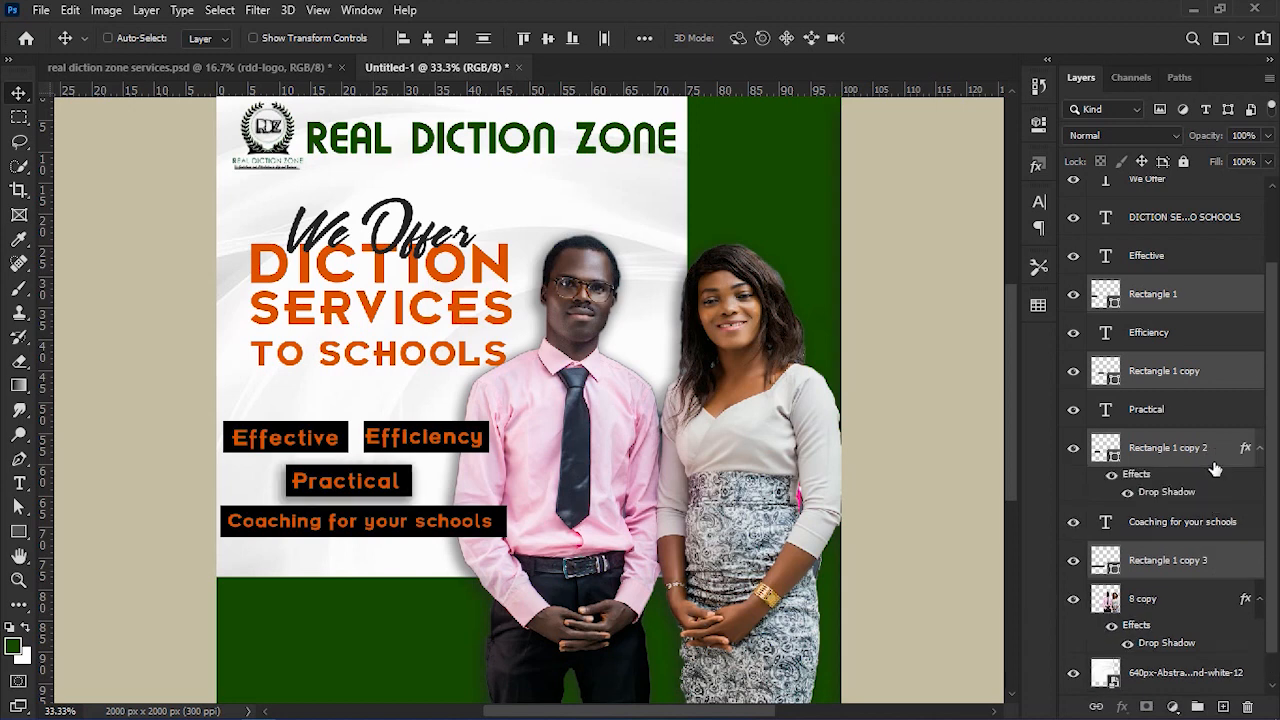
key(ctrl+z)
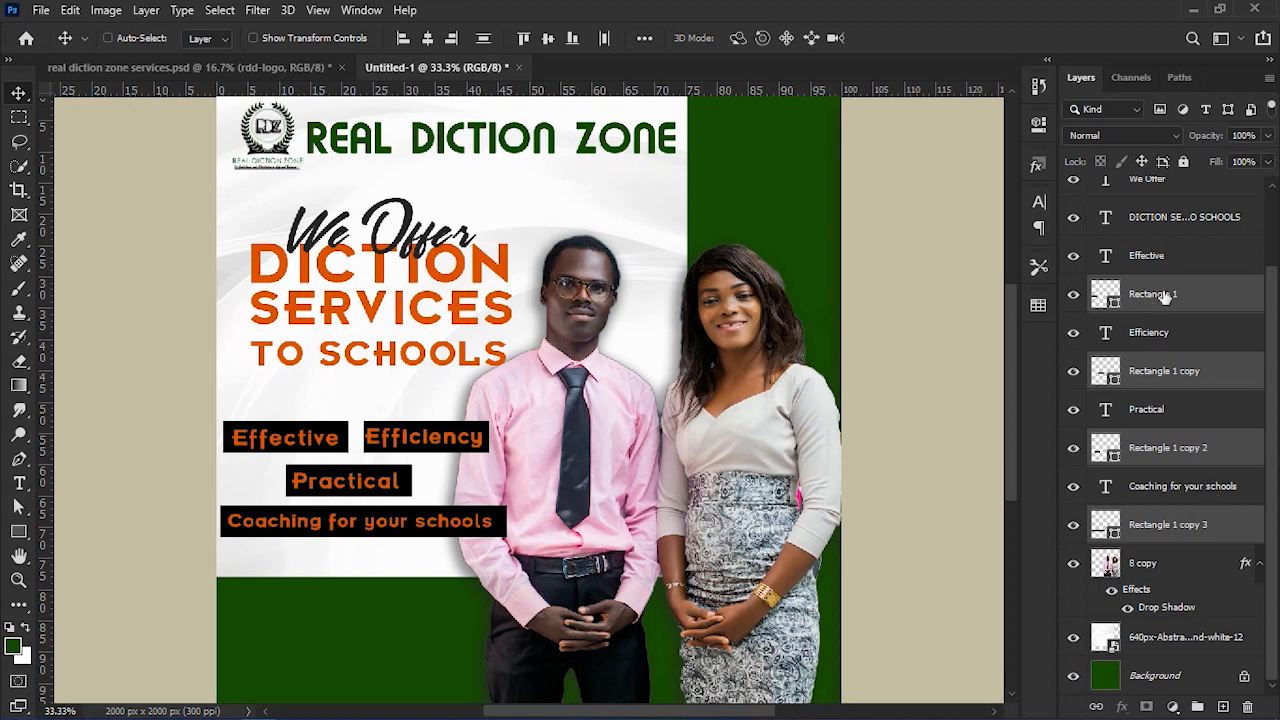
Copy the layer style with the drop shadow from the couple layer 8 copy.
right_click(1241, 565)
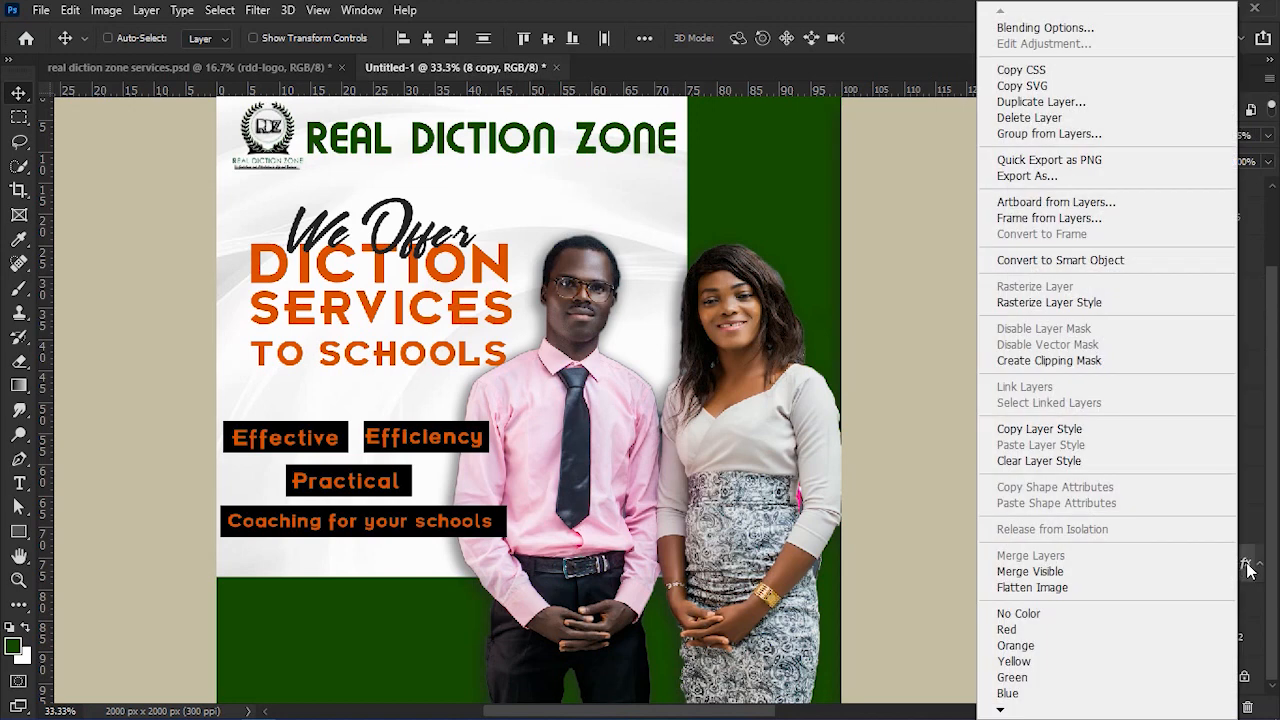
key(Escape)
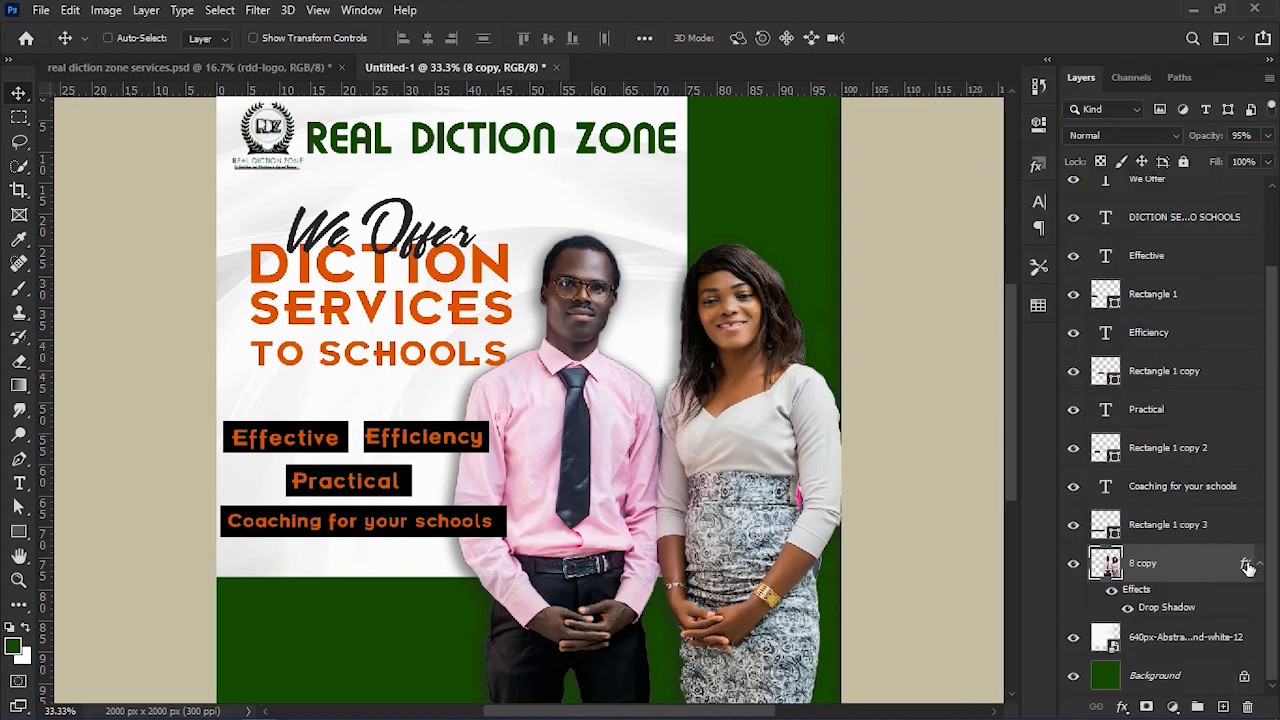
right_click(1248, 568)
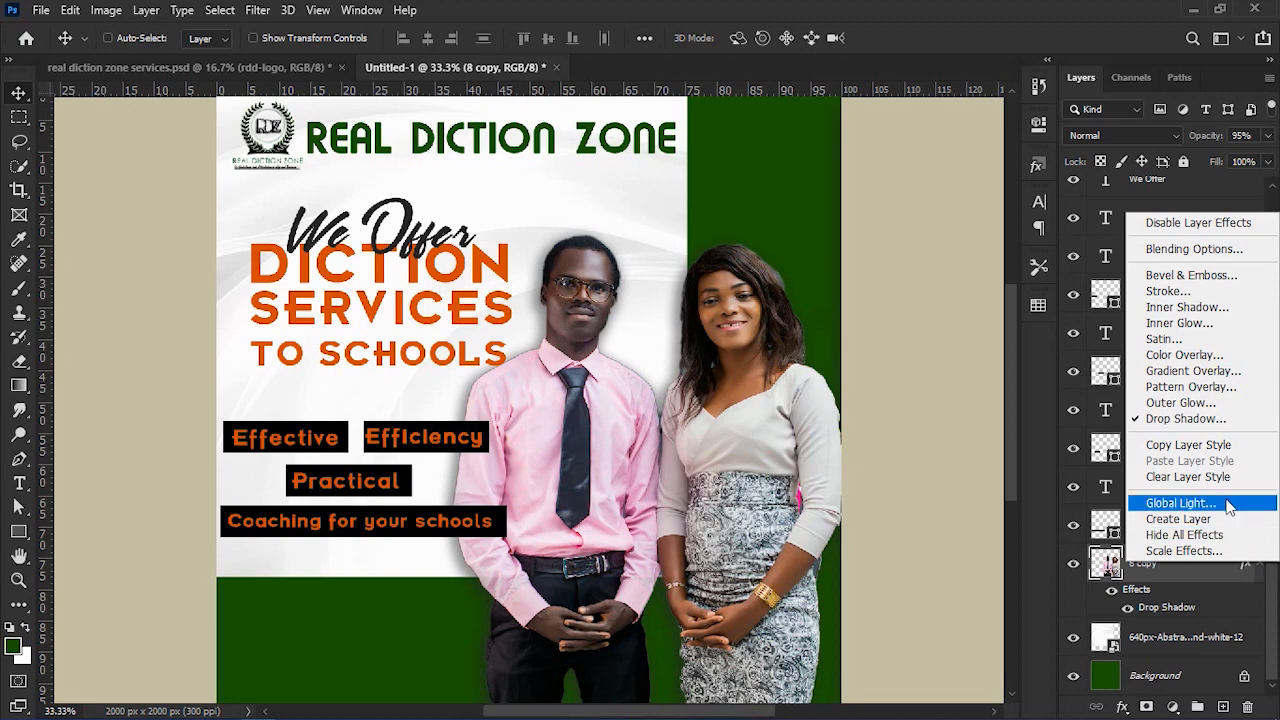
click(1203, 452)
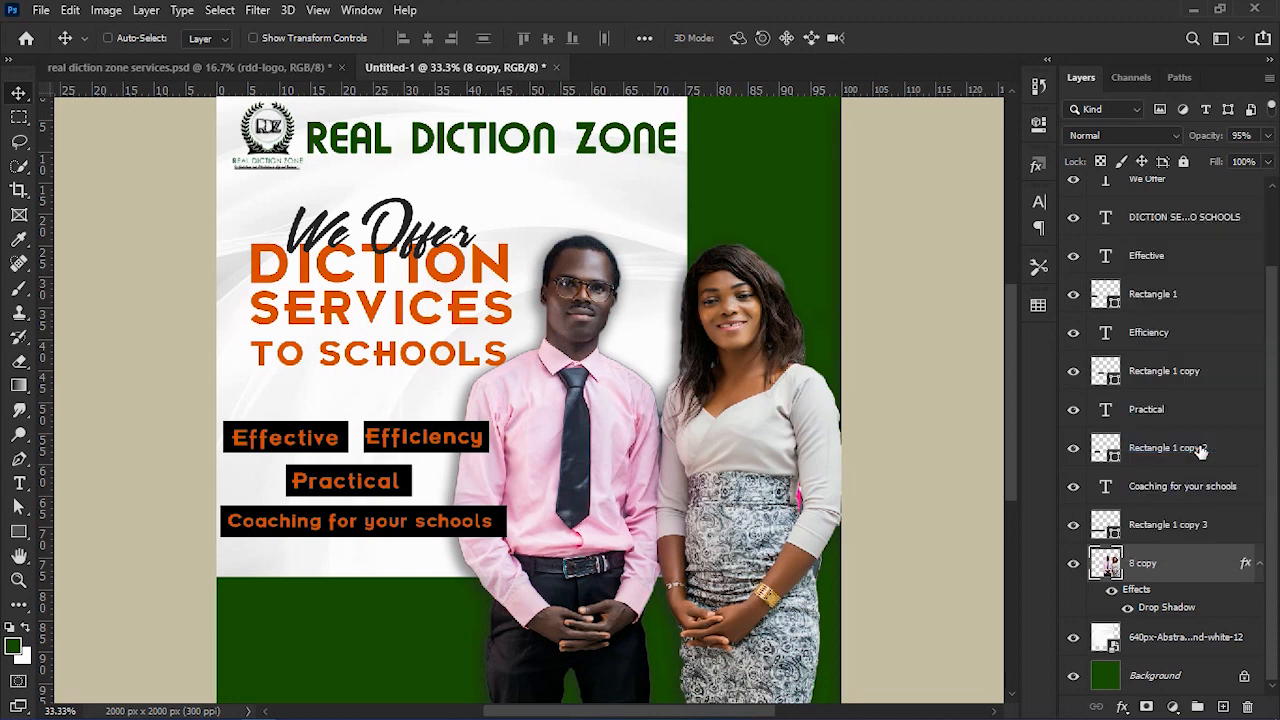
Paste the copied layer style onto all four black rectangle layers together and collapse their effects lists.
click(1204, 526)
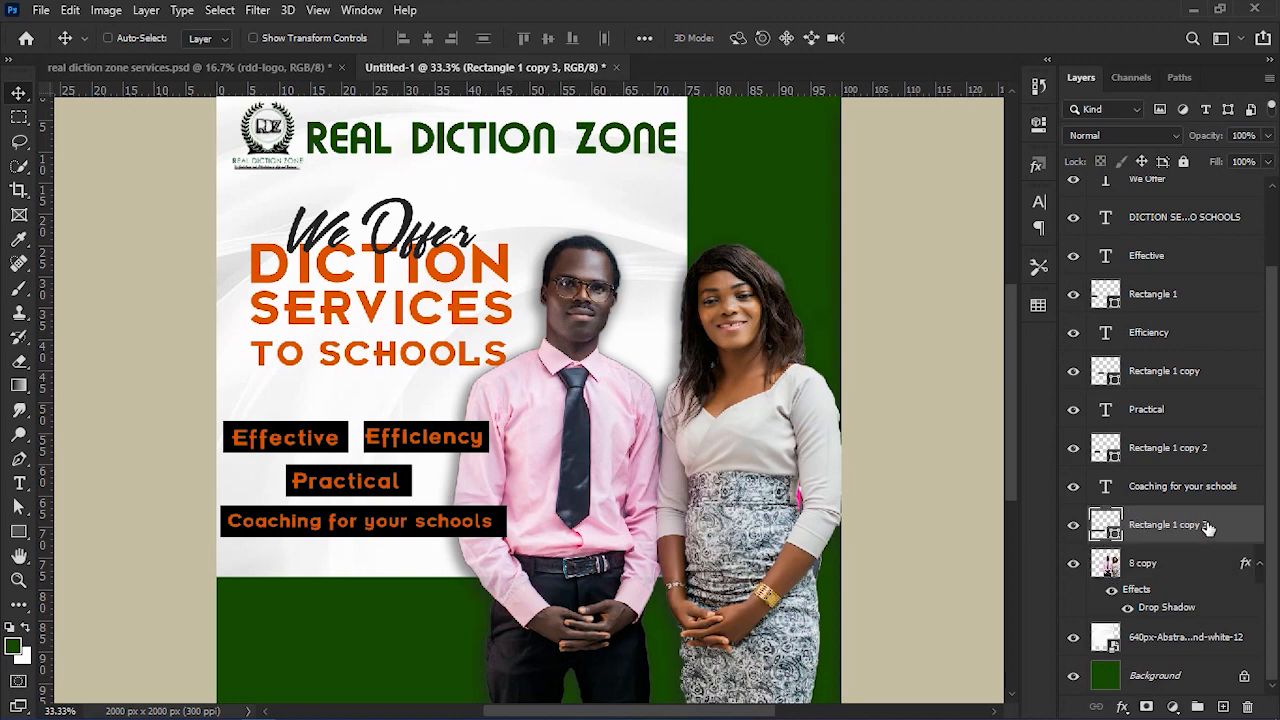
ctrl+click(1197, 447)
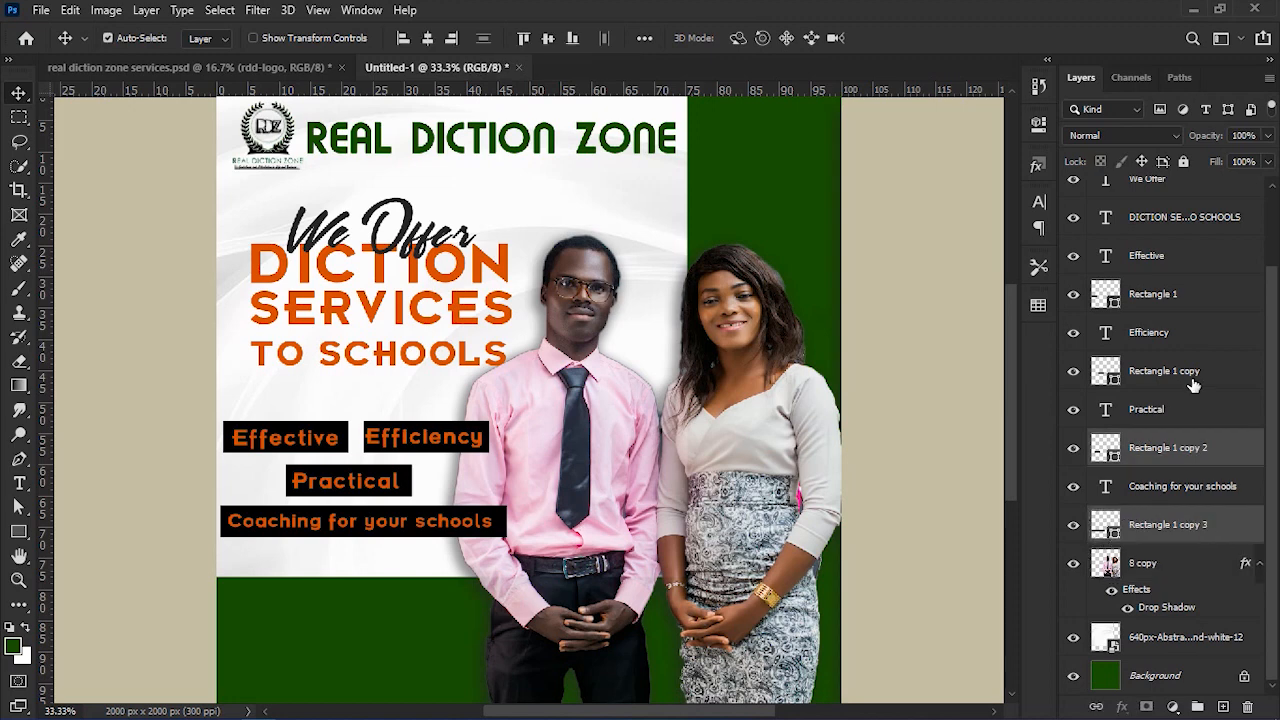
ctrl+click(1193, 385)
ctrl+click(1191, 300)
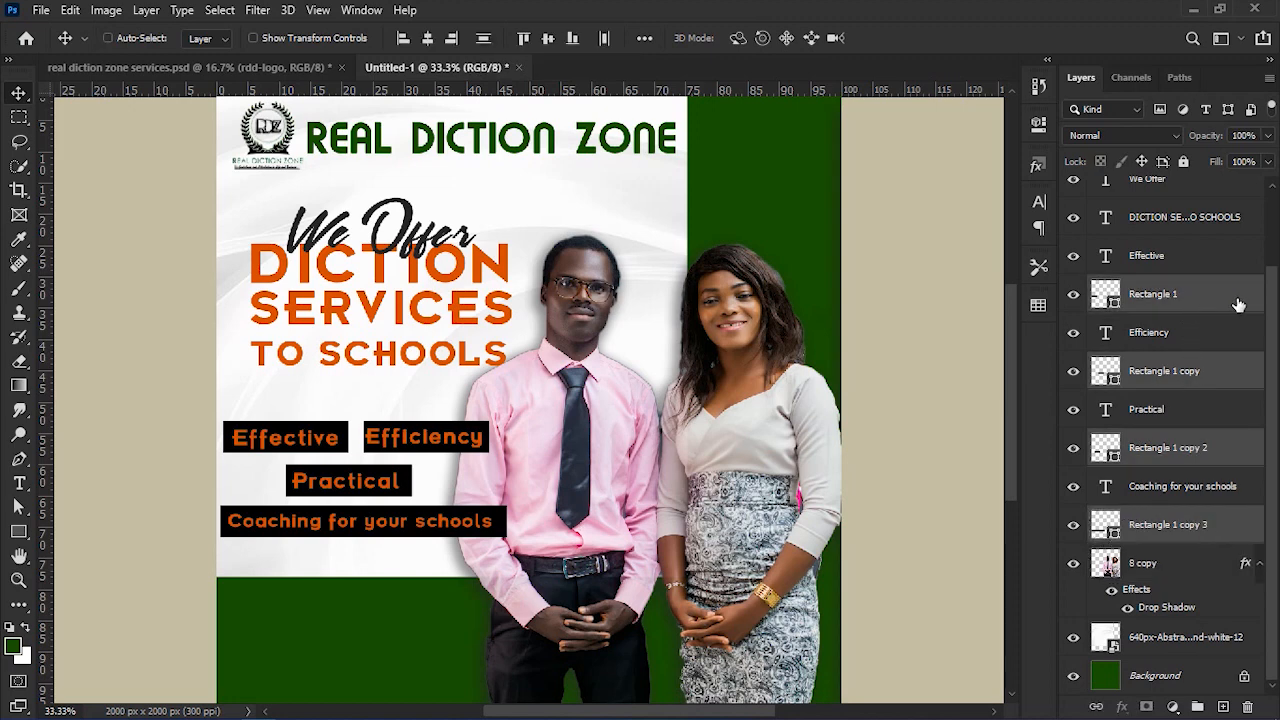
right_click(1238, 306)
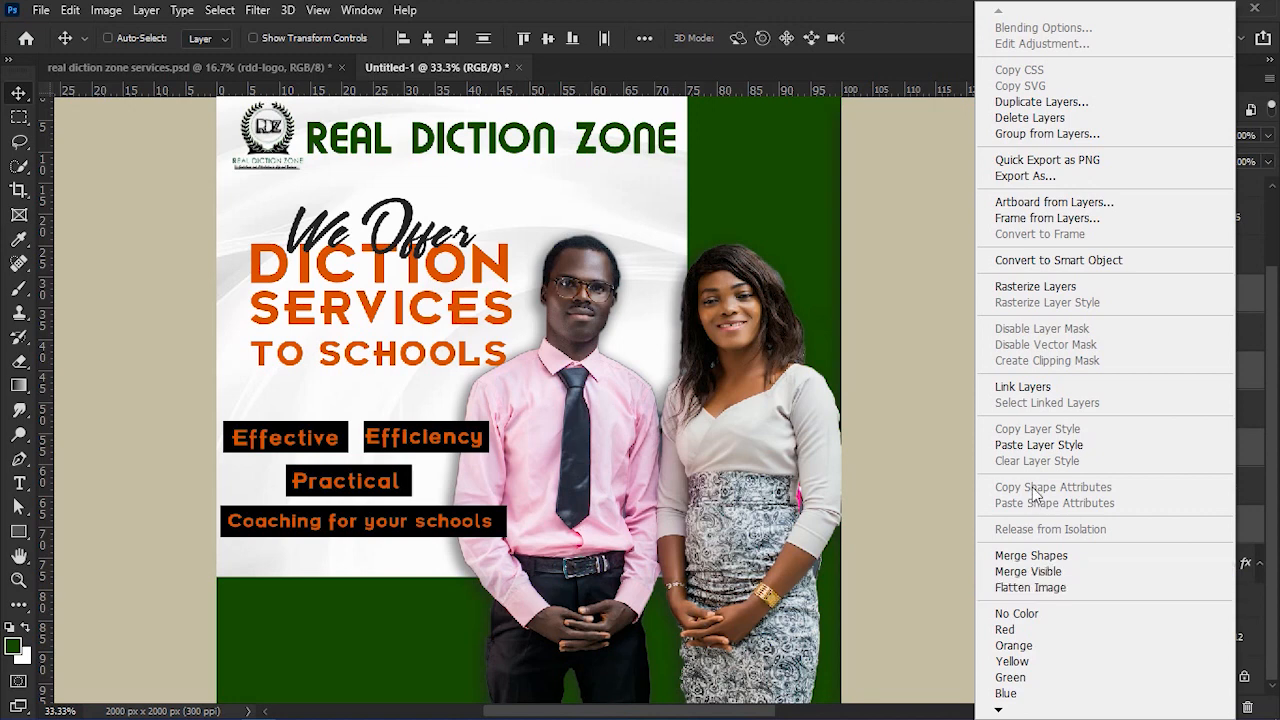
click(1040, 448)
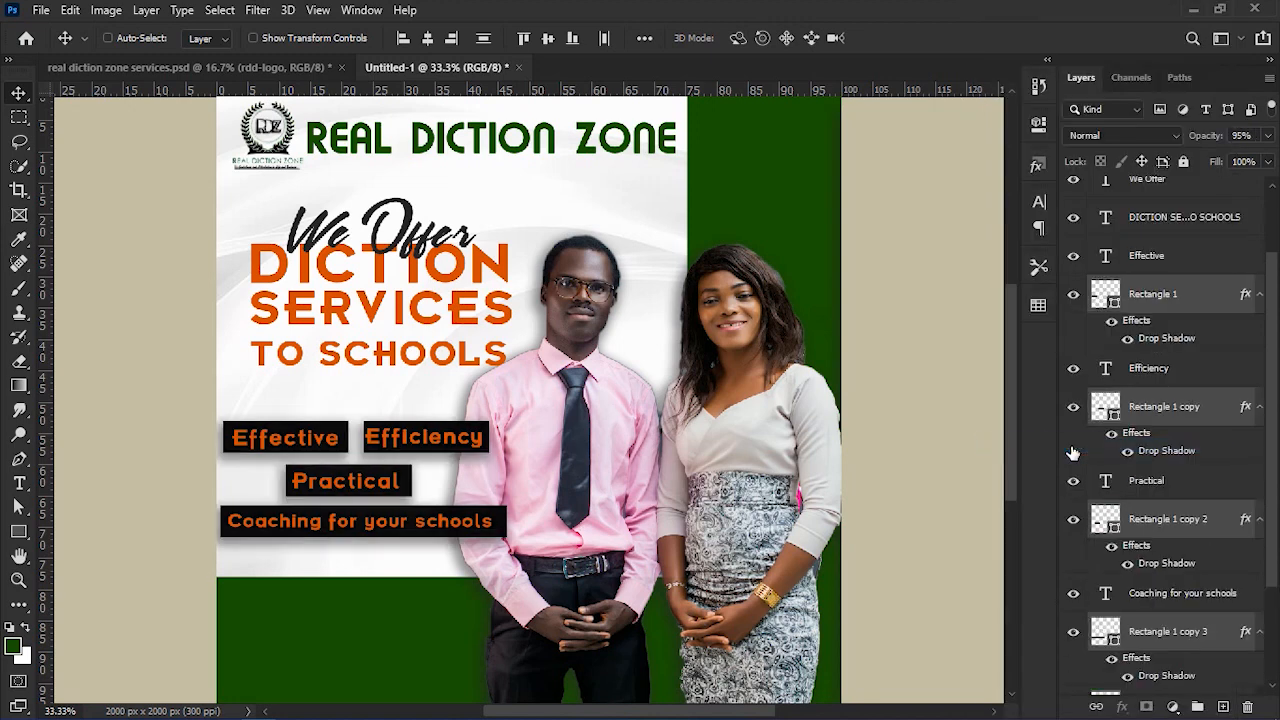
click(1259, 293)
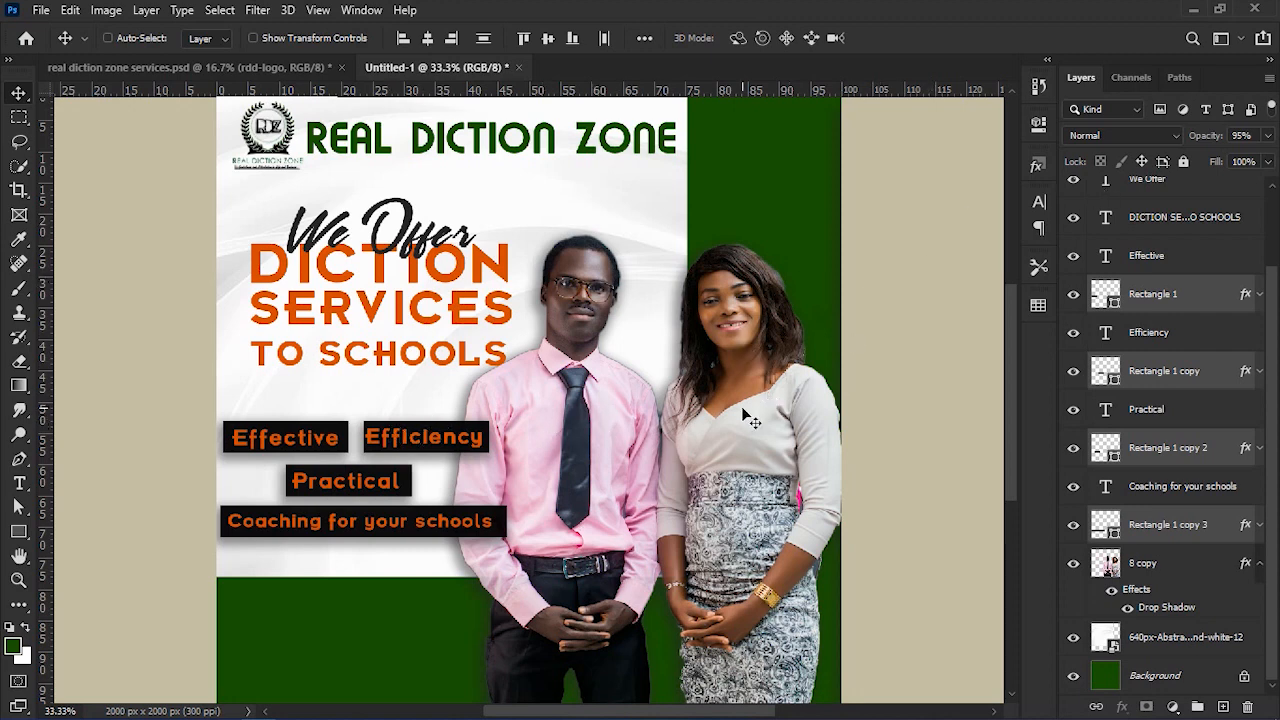
Give the four black rectangles a white stroke with a width of 2 px.
click(1040, 135)
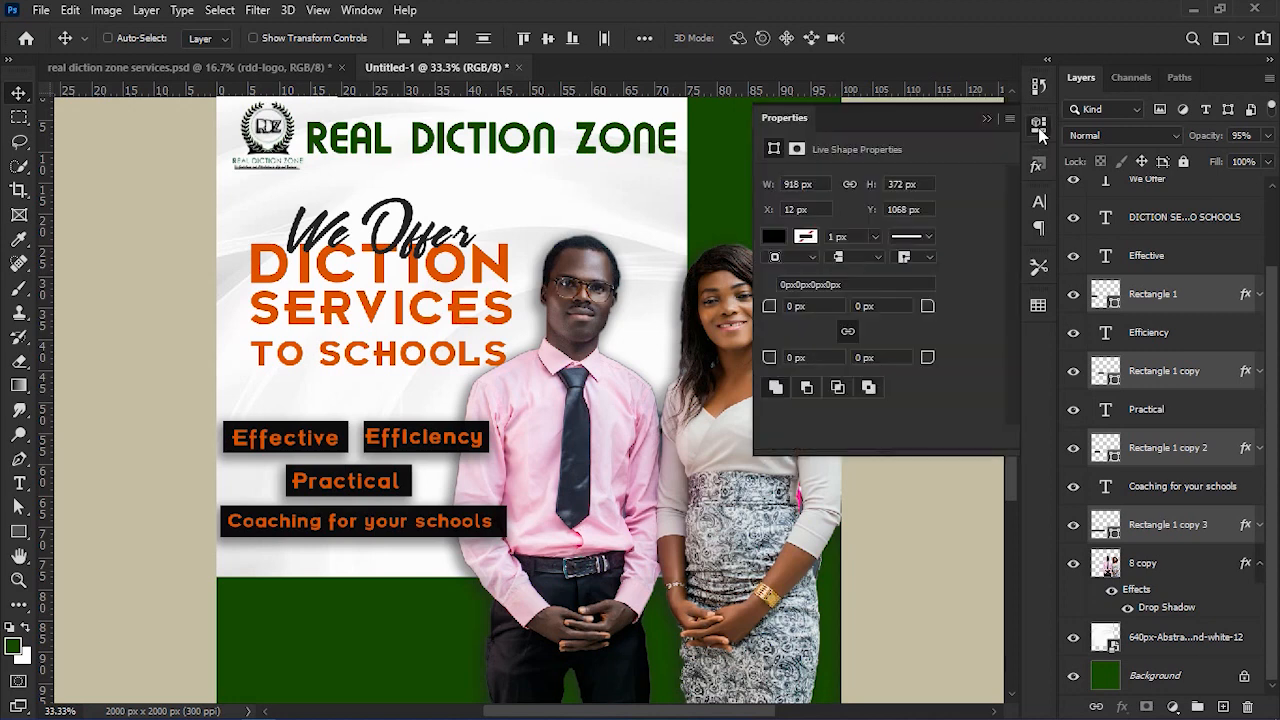
click(806, 238)
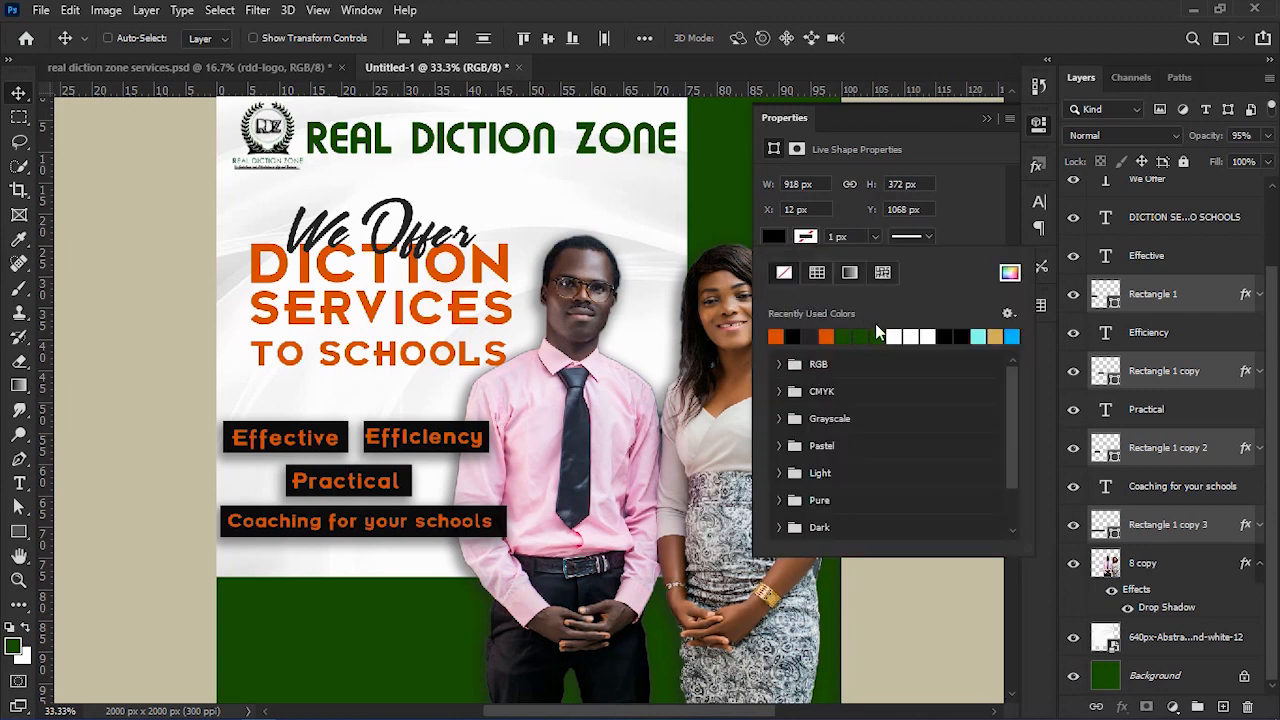
click(928, 336)
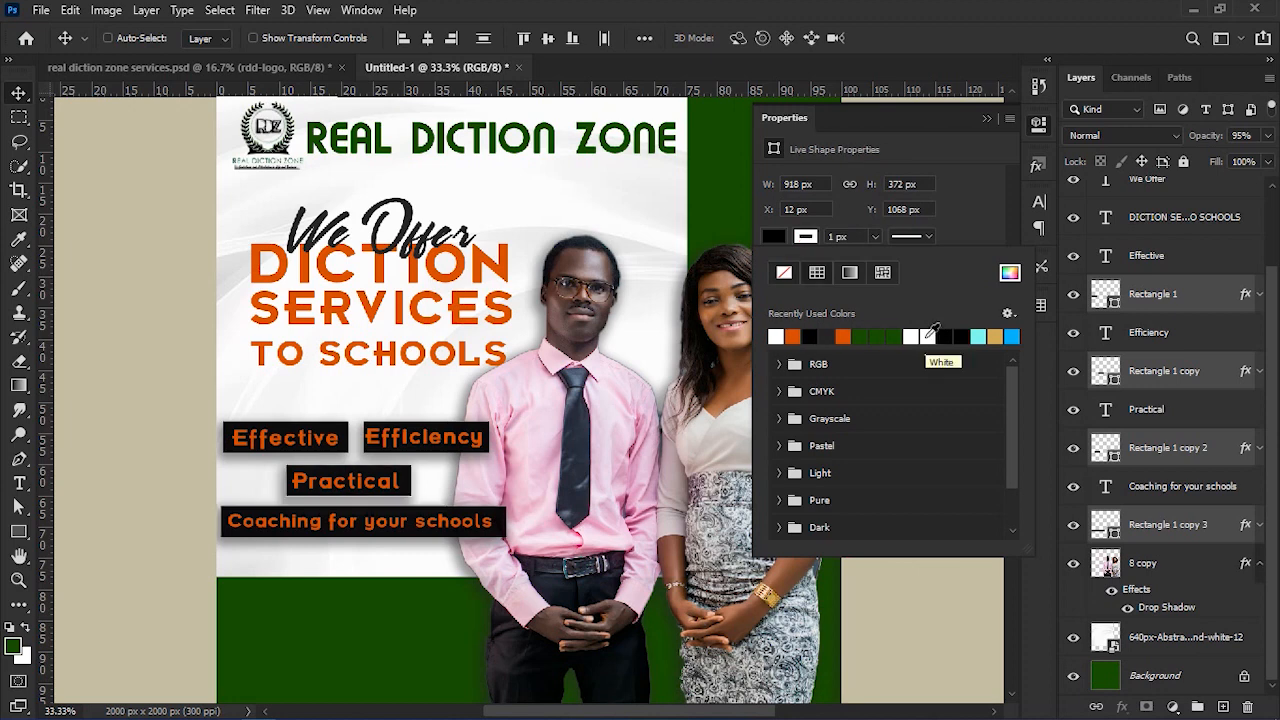
click(978, 225)
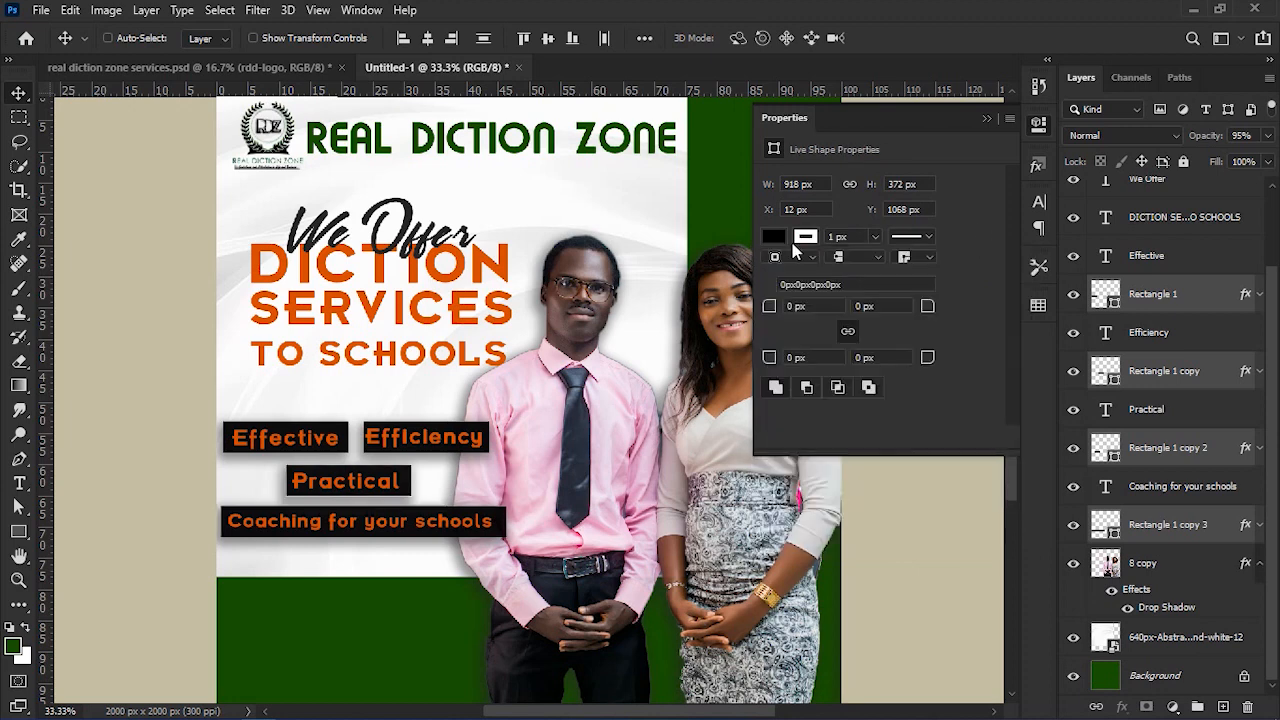
drag(834, 238, 780, 240)
text(2)
key(Return)
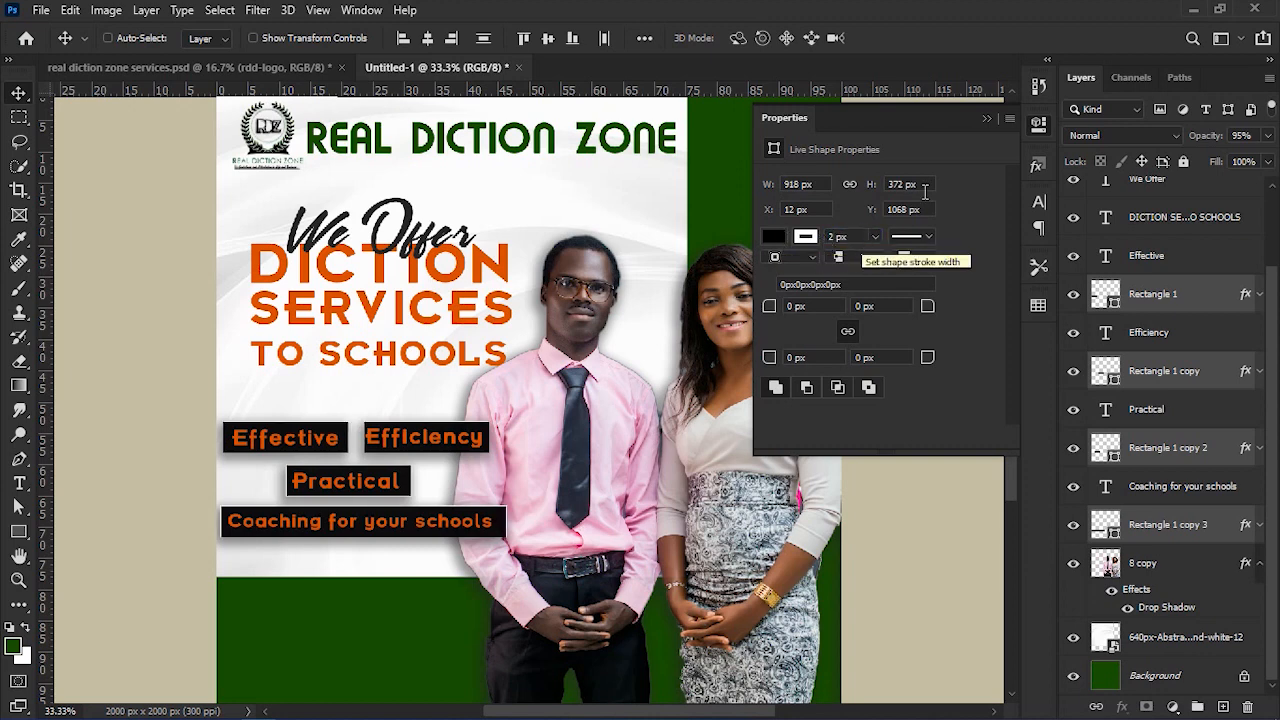
click(987, 121)
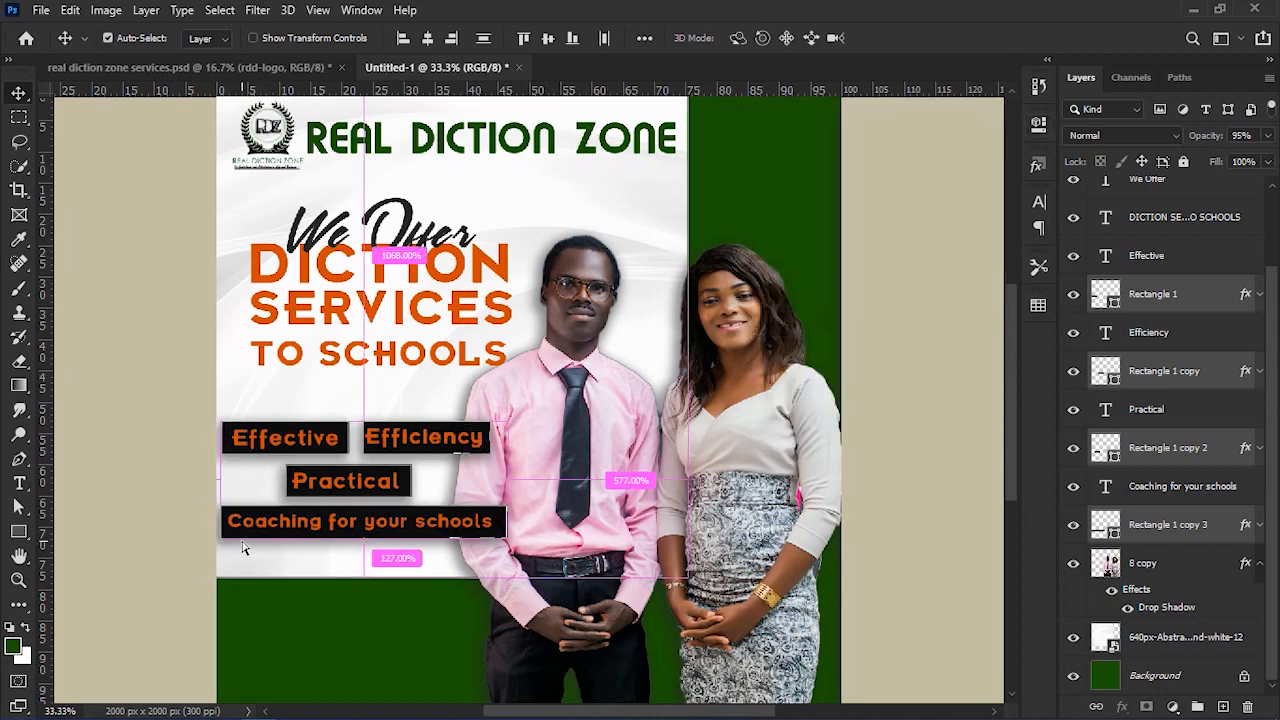
scroll(245, 548, up, 2)
scroll(245, 548, left, 5)
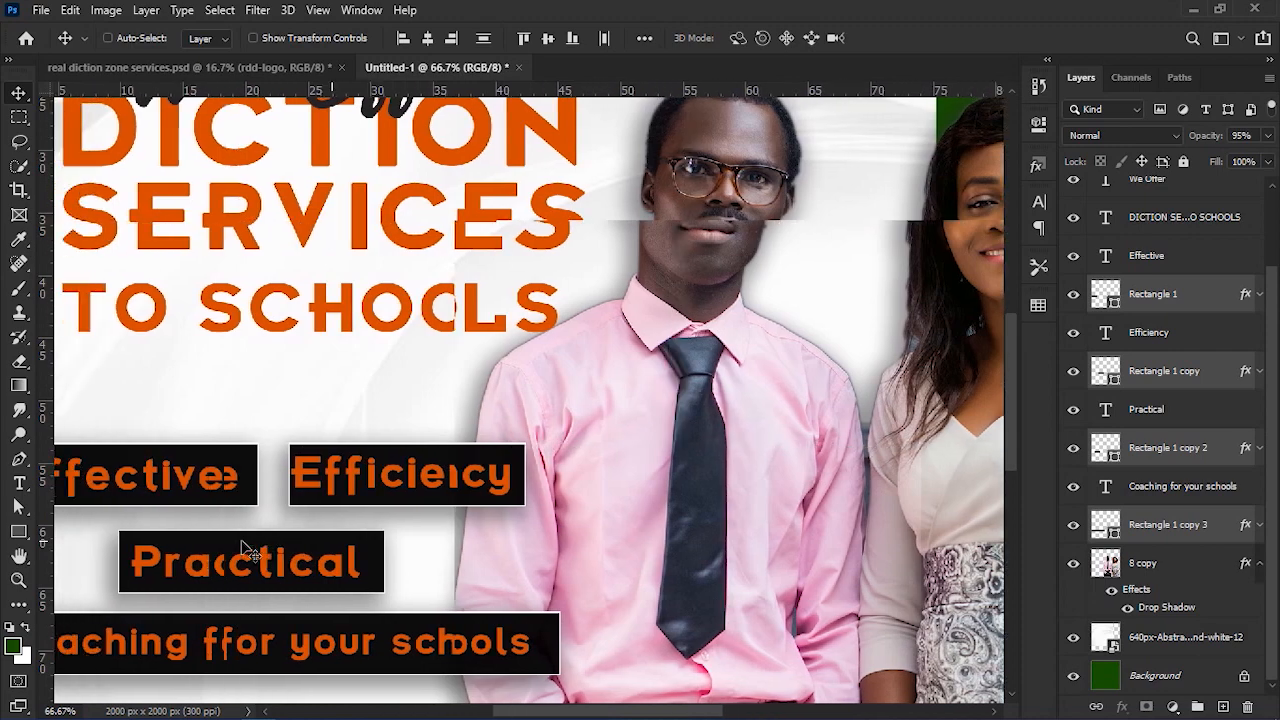
scroll(243, 543, down, 2)
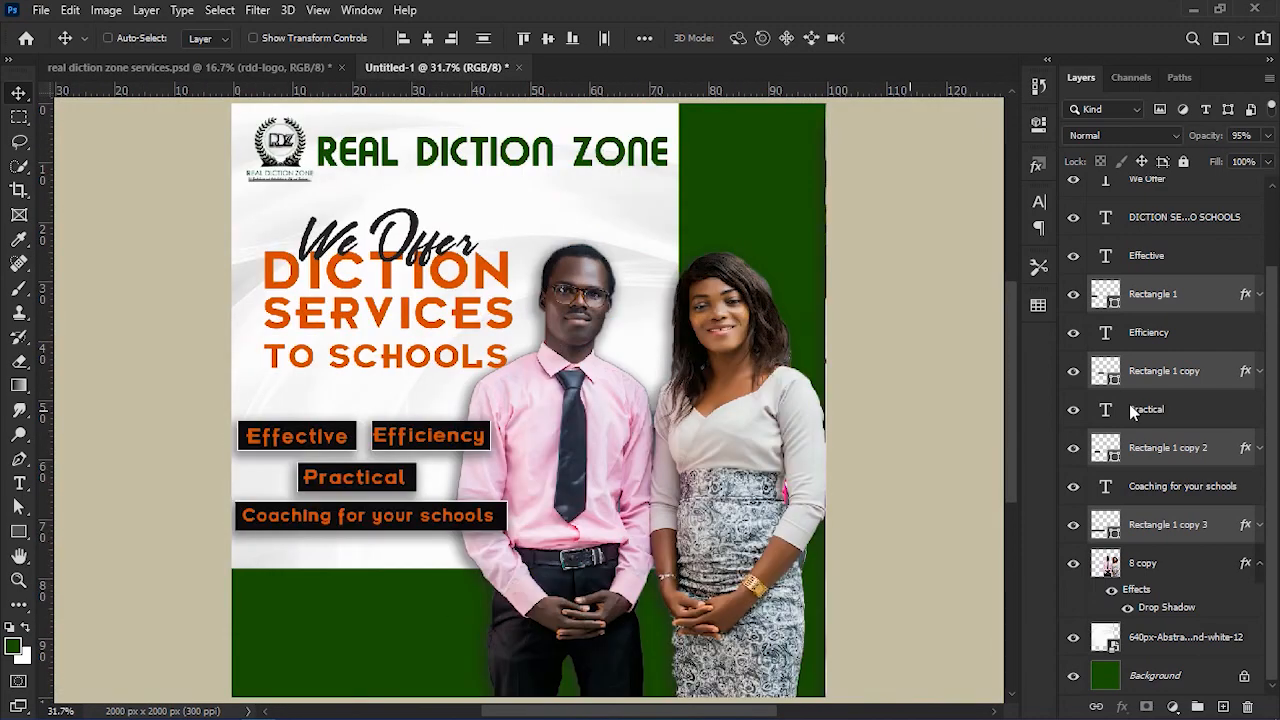
Recolor the Effective, Efficiency, Practical and Coaching for your schools text layers to near-white f8f8f8, sampled from the flyer's light background.
click(1183, 332)
click(1180, 262)
key(ctrl)
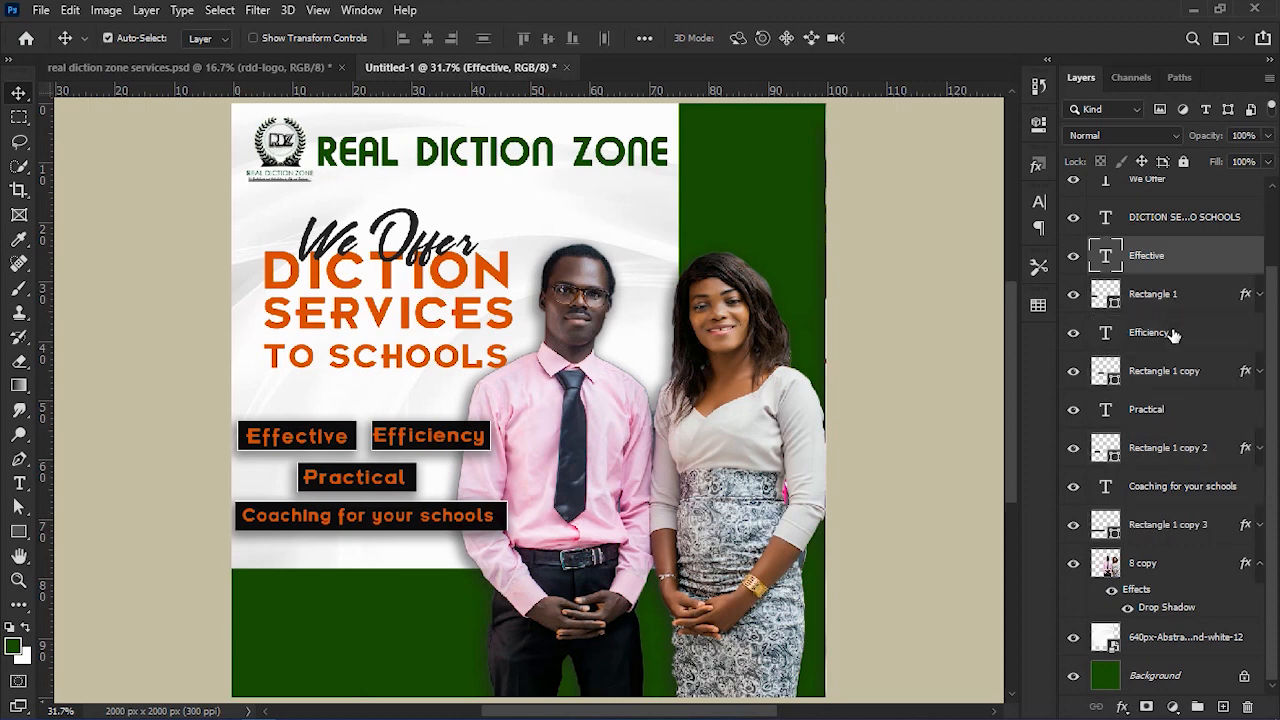
ctrl+click(1175, 335)
ctrl+click(1186, 409)
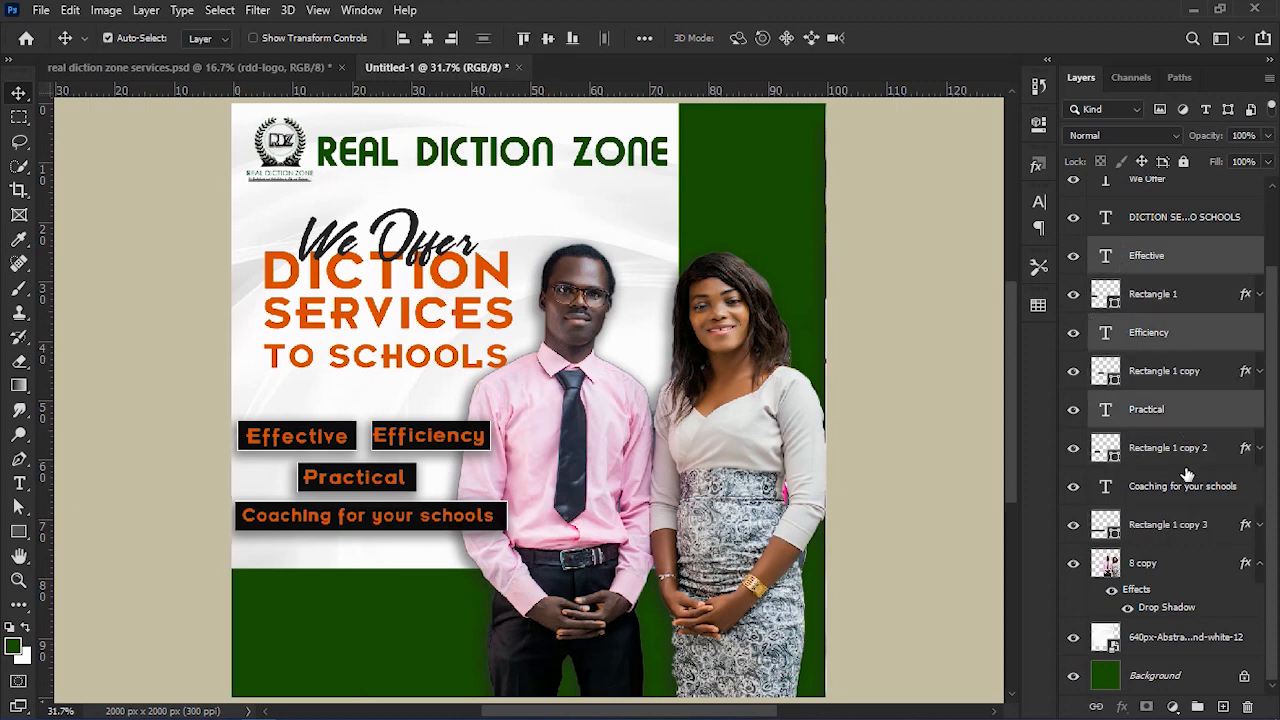
ctrl+click(1228, 490)
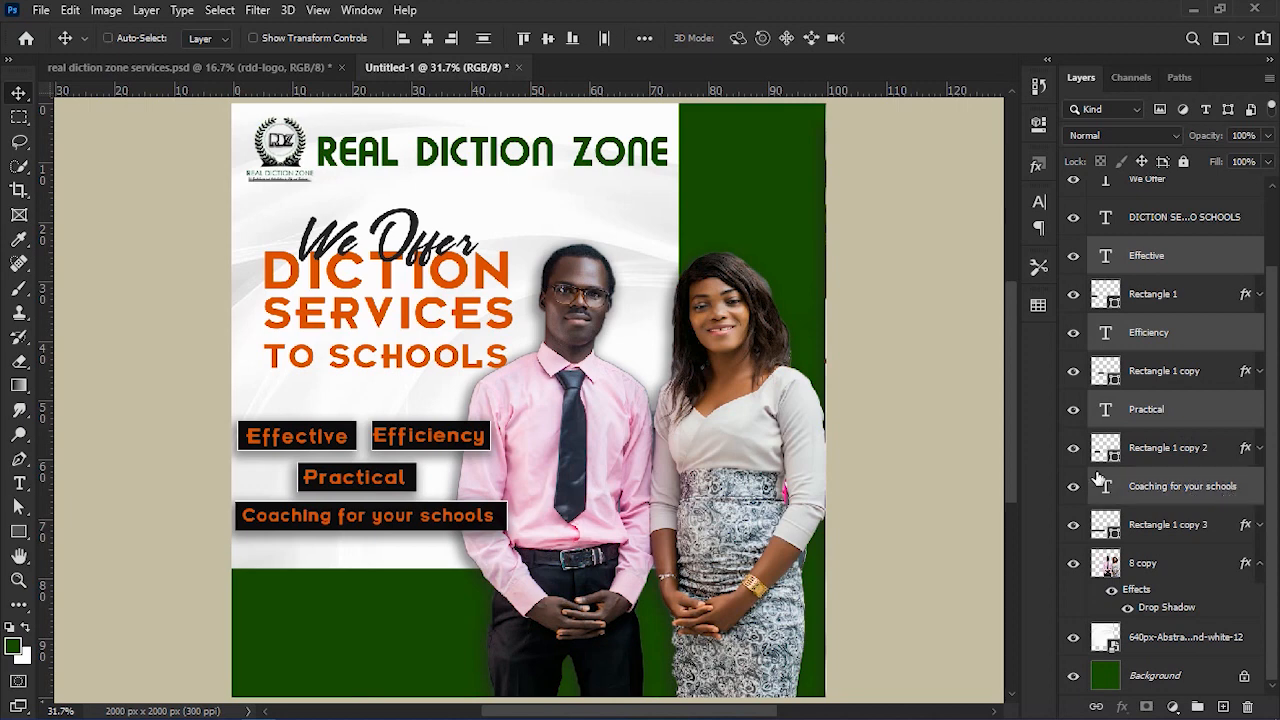
key(t)
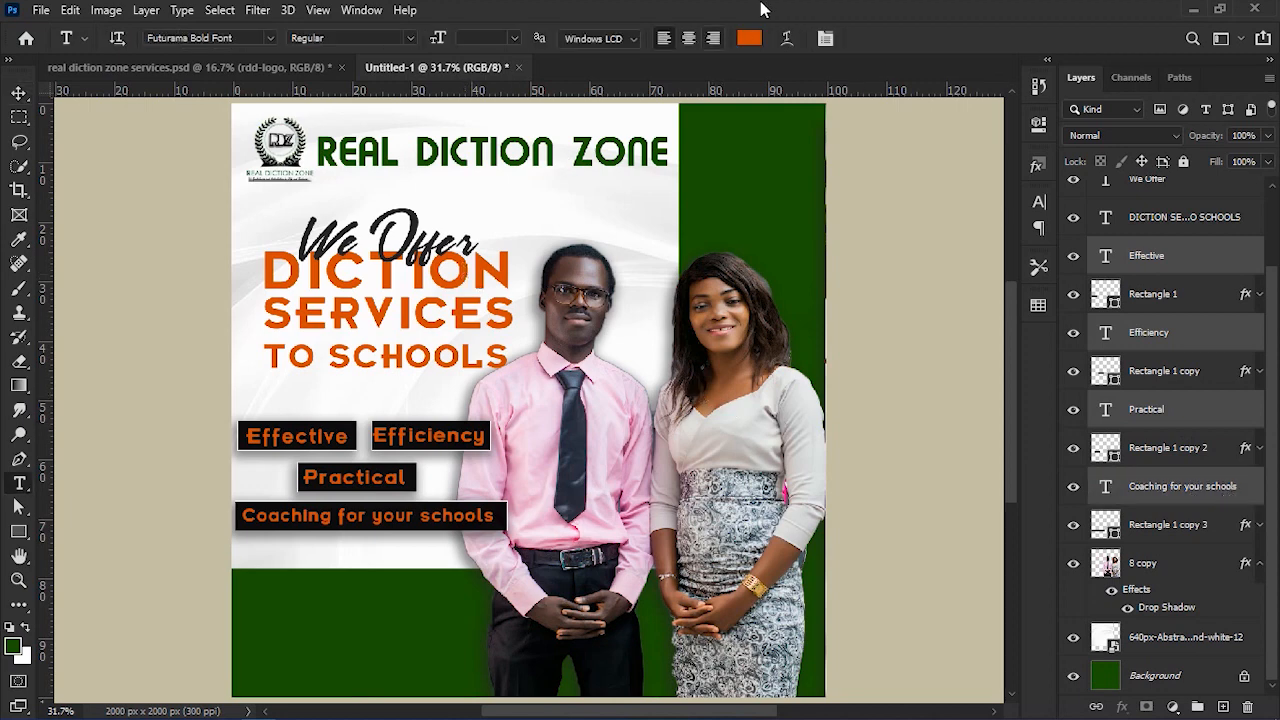
click(750, 38)
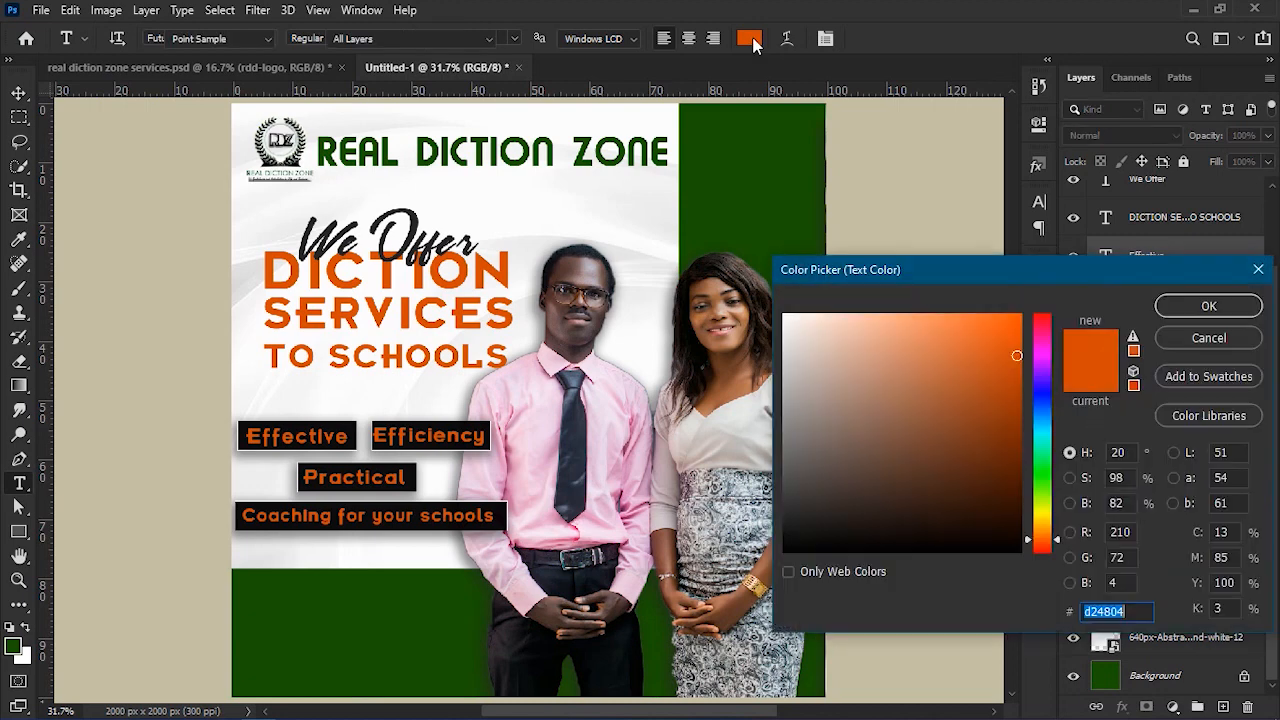
click(557, 177)
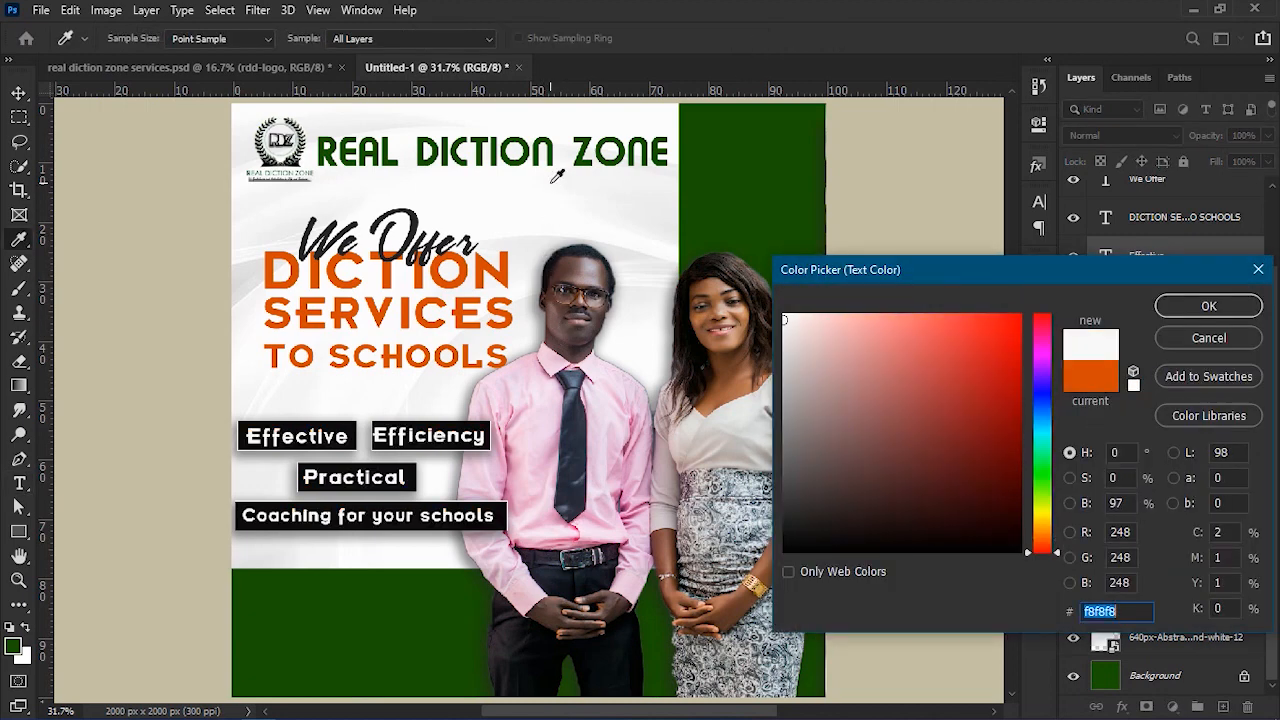
click(1206, 308)
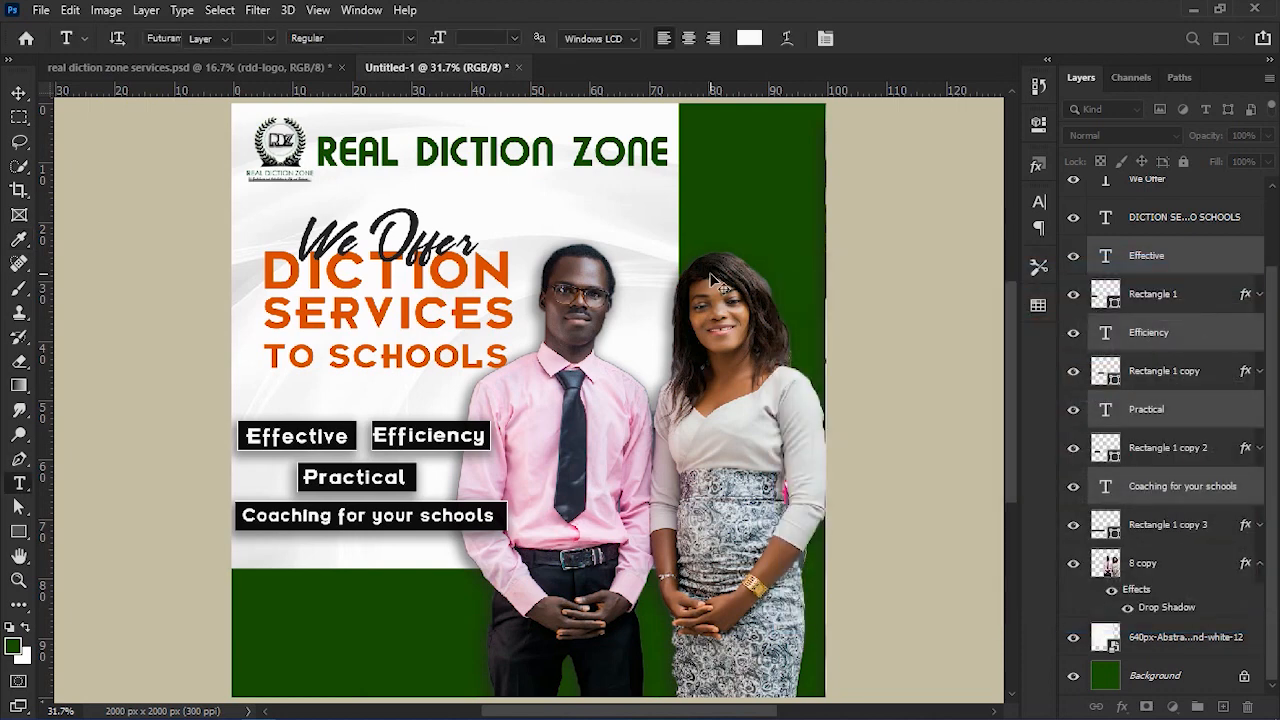
key(v)
Save the flyer in the psd folder as a Photoshop file named Diction zone School Offers.
key(ctrl+s)
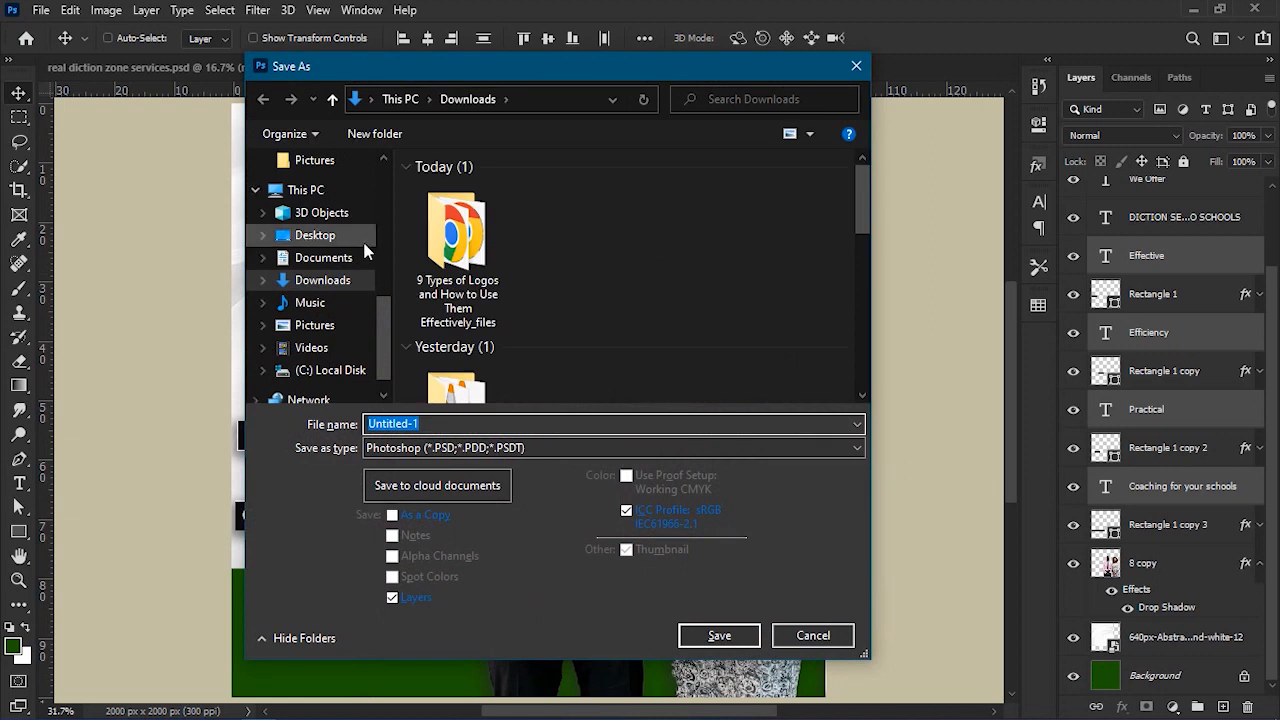
scroll(368, 280, up, 5)
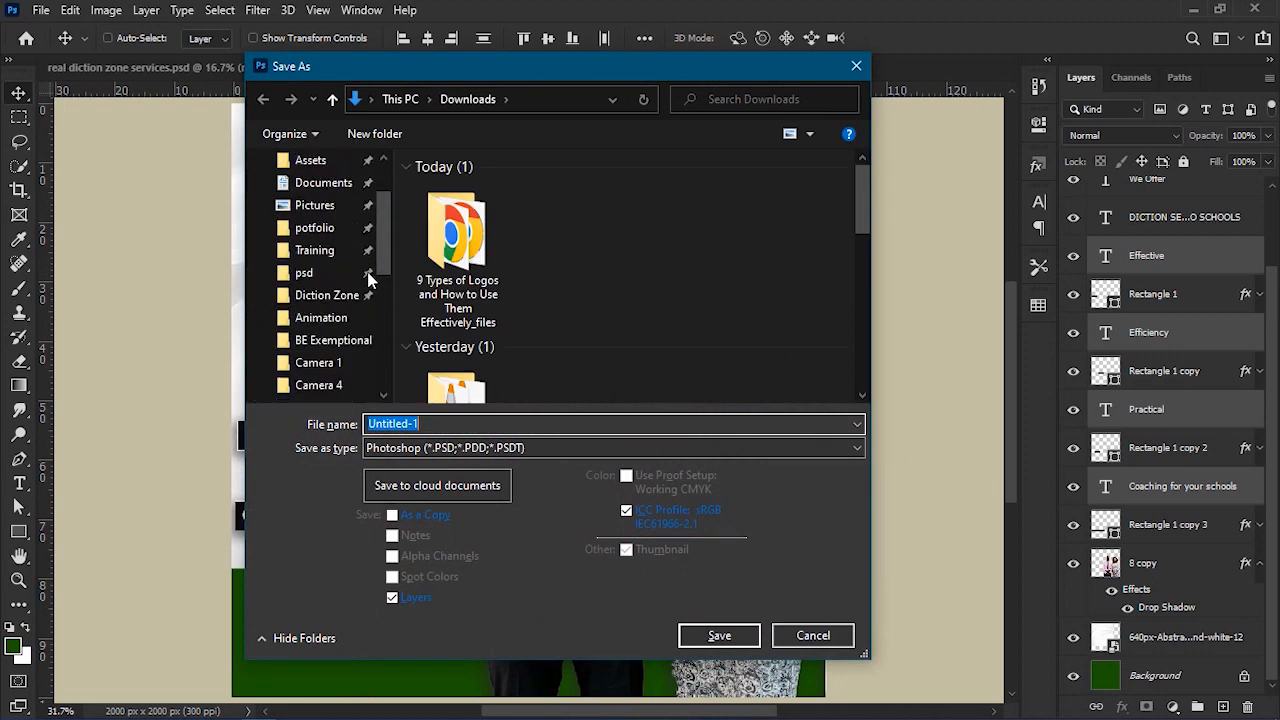
click(315, 274)
click(440, 426)
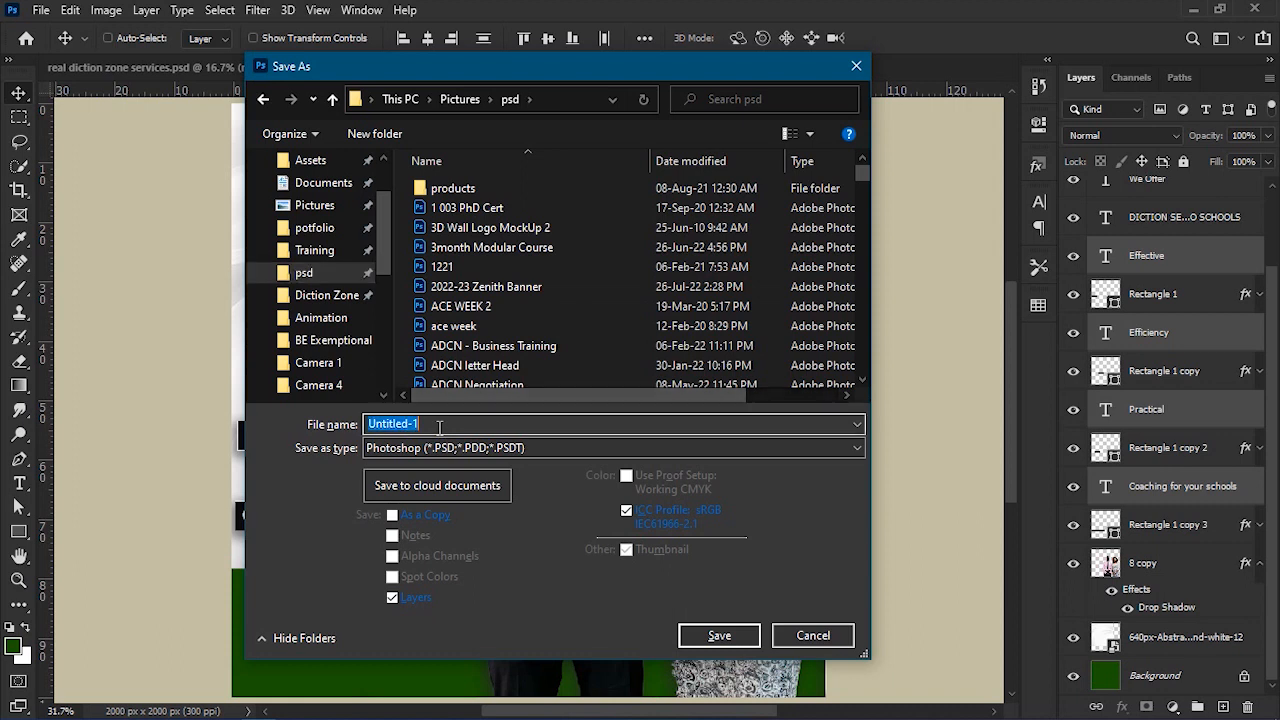
text(Diction zo)
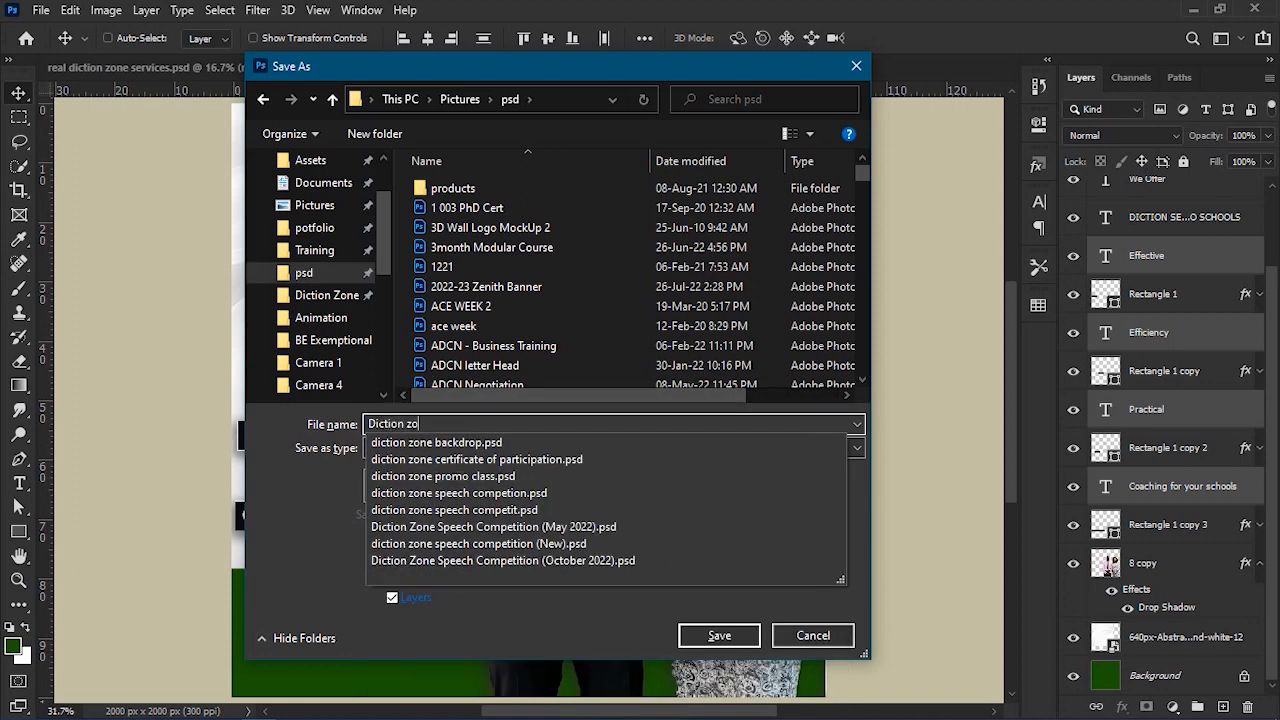
text(ne Schh)
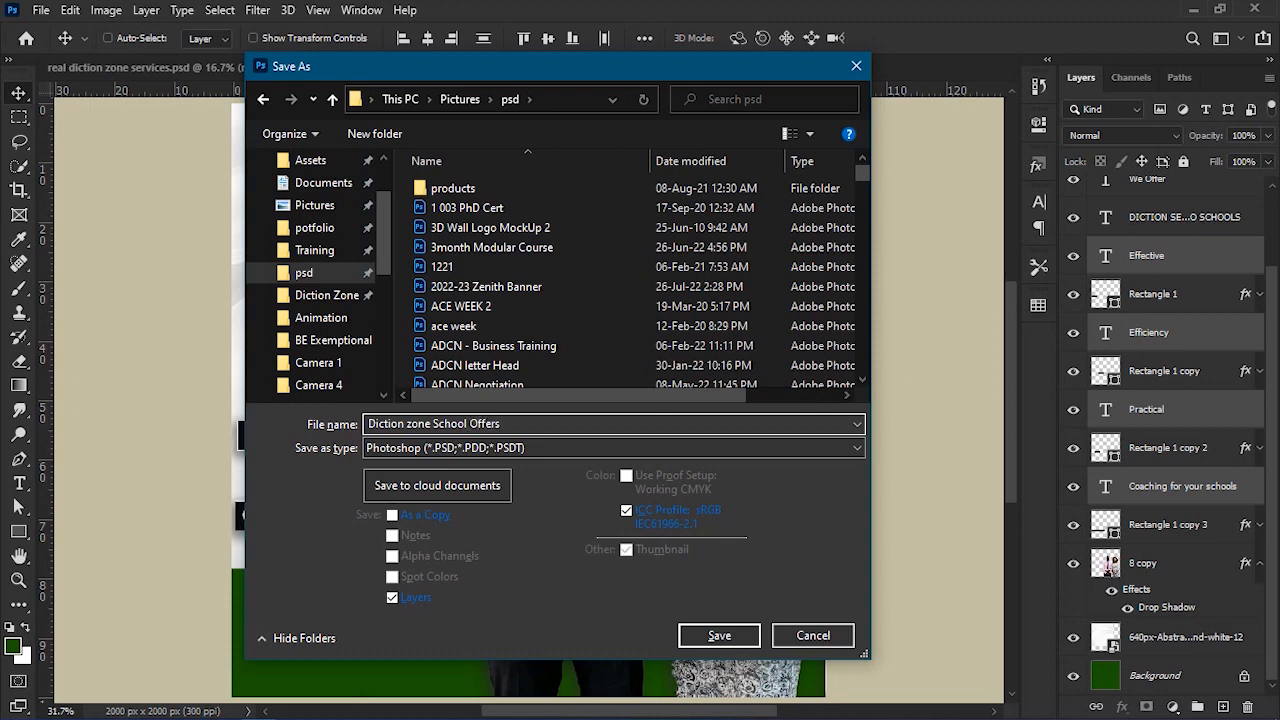
key(Return)
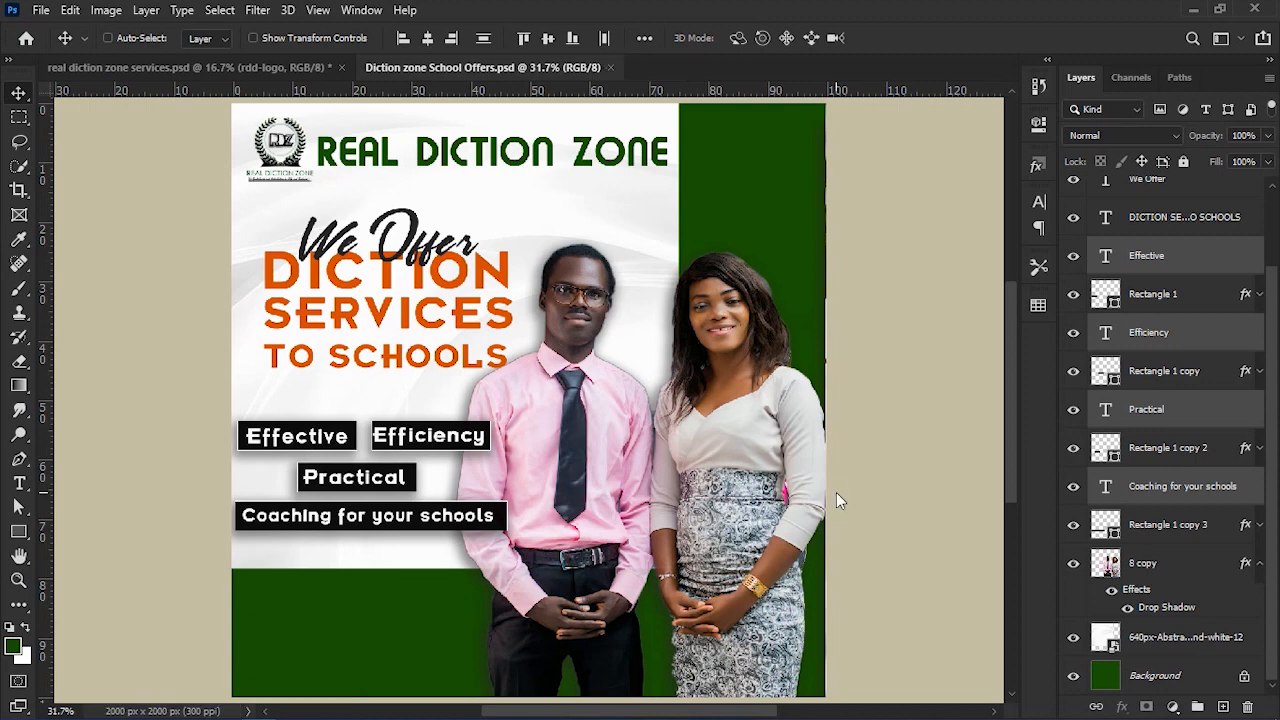
Add the text "Contact Us For:" above the Effective and Efficiency bars, in dark green 185400 sampled from the background.
key(t)
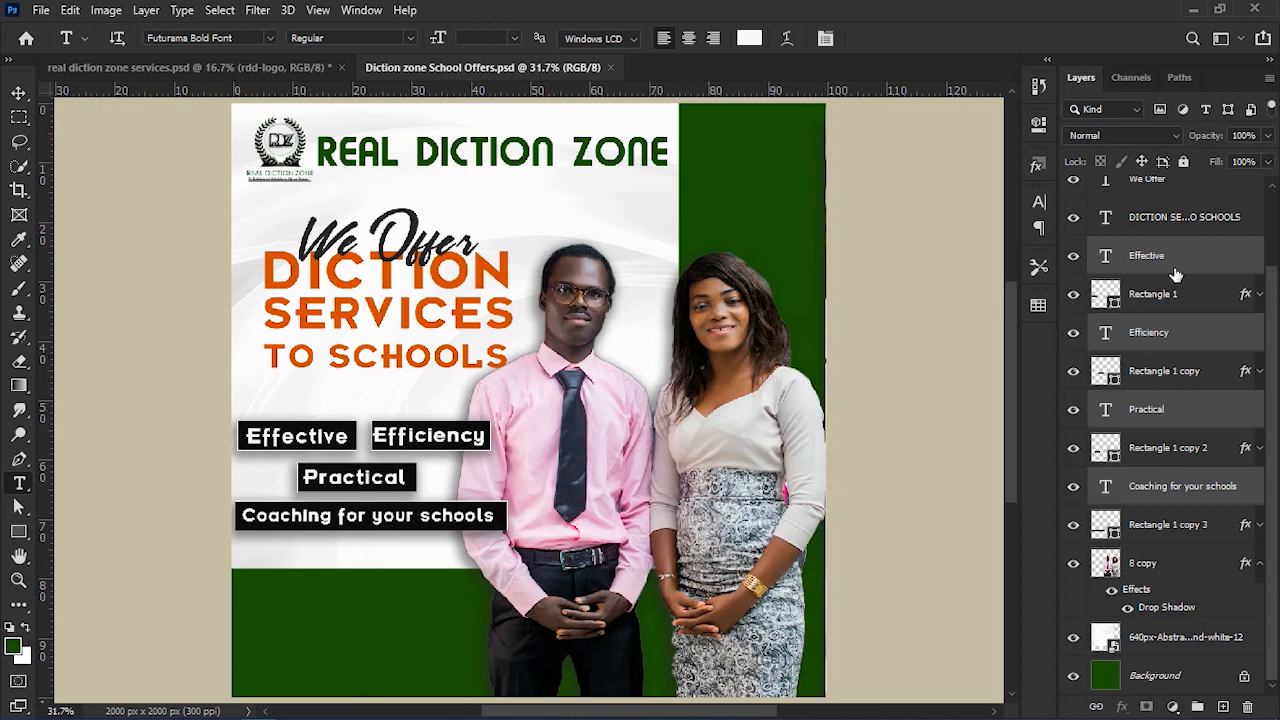
scroll(1185, 245, up, 3)
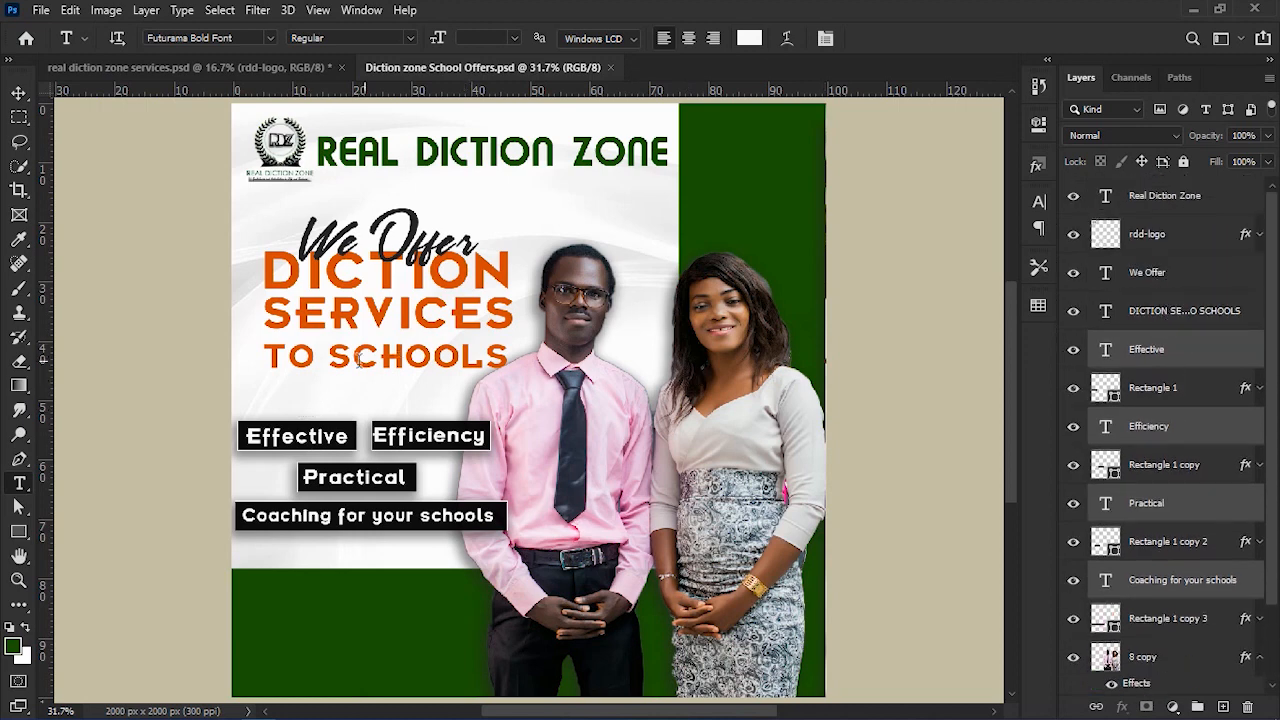
click(300, 405)
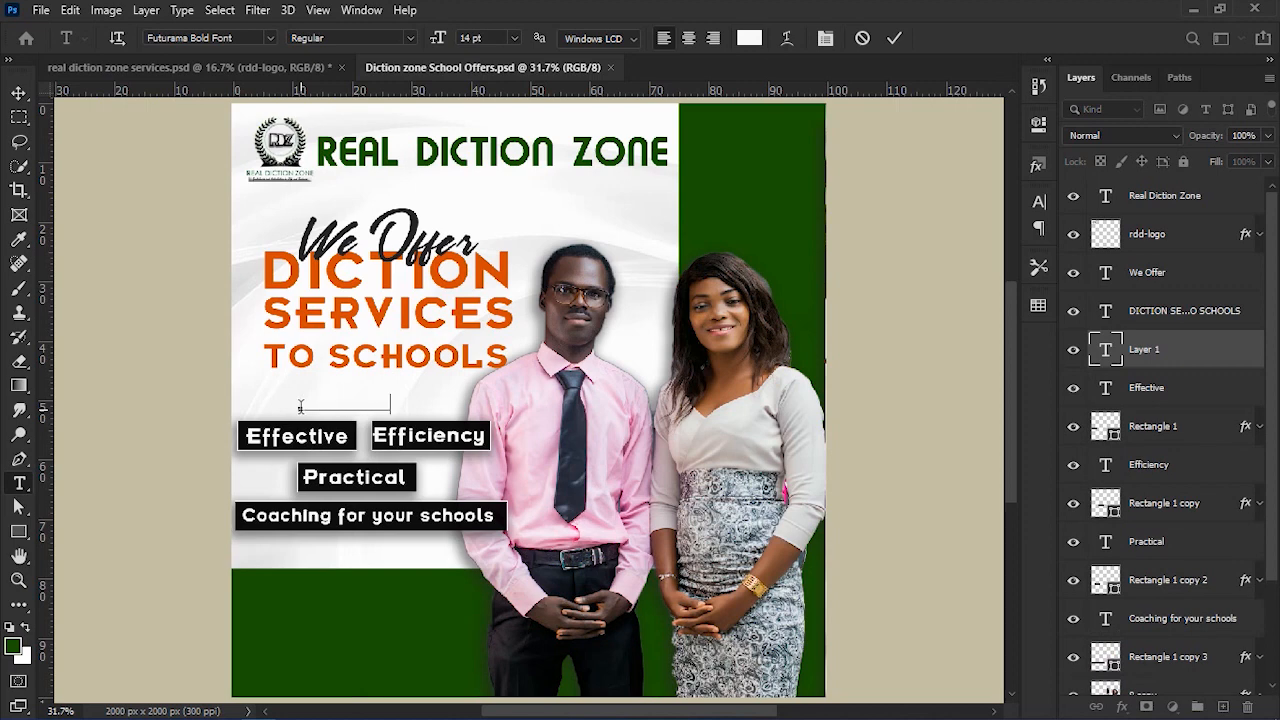
key(ctrl+a)
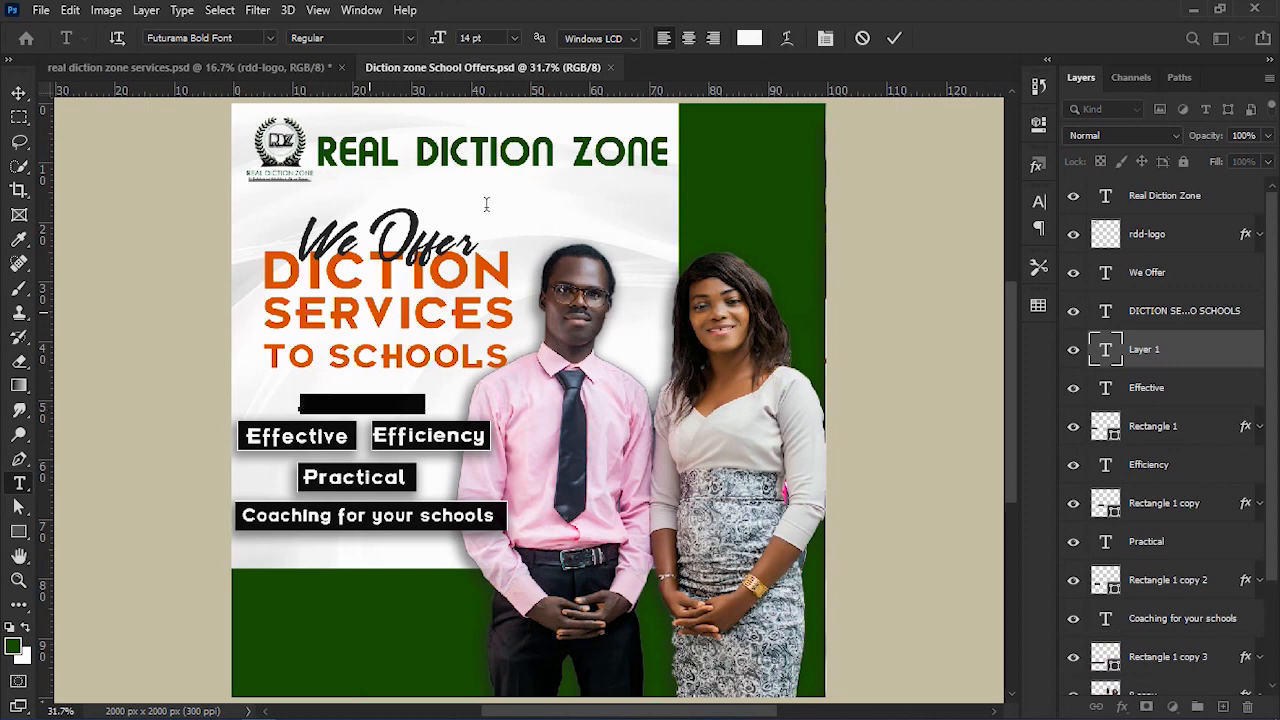
click(749, 38)
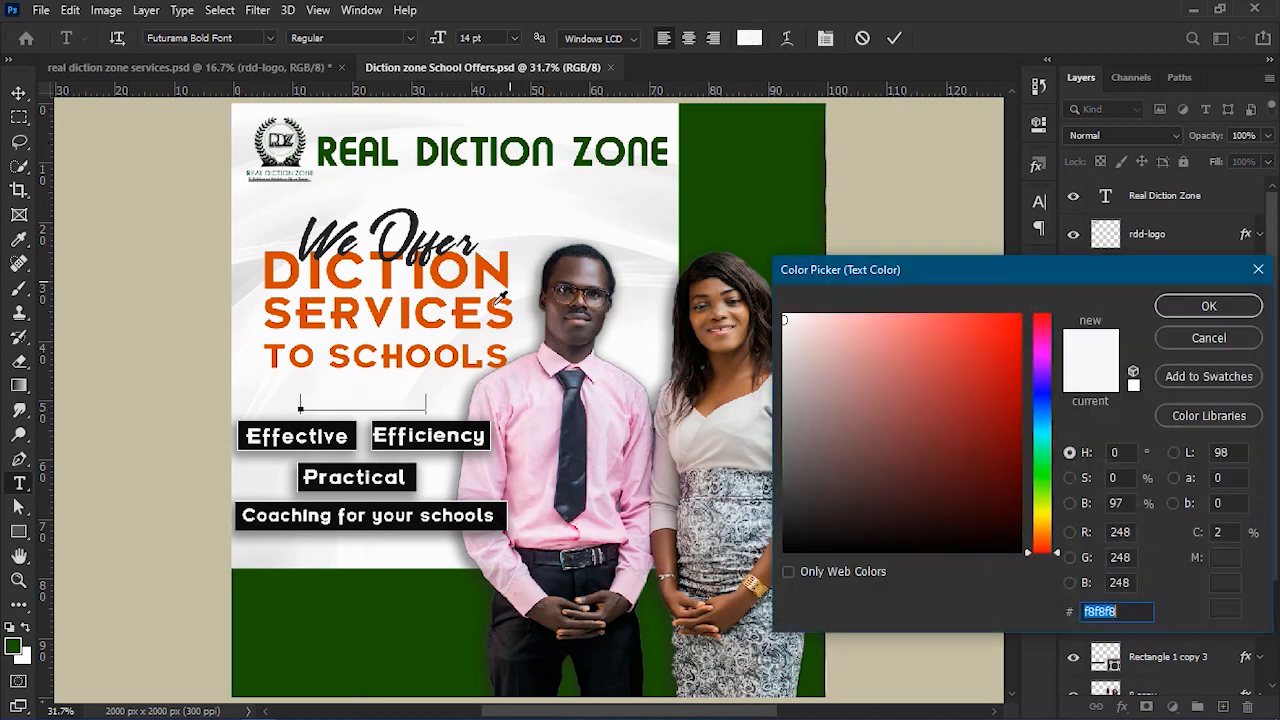
click(731, 229)
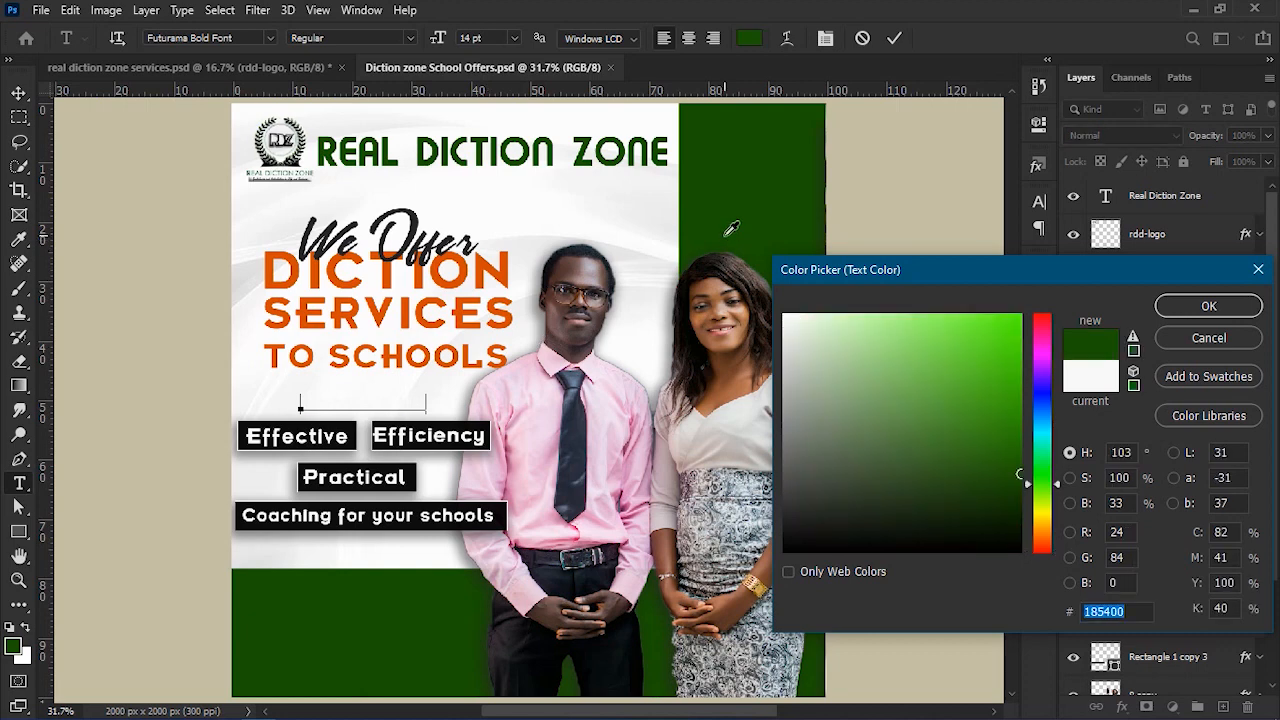
click(1190, 306)
key(End)
text(For:)
key(ctrl+Return)
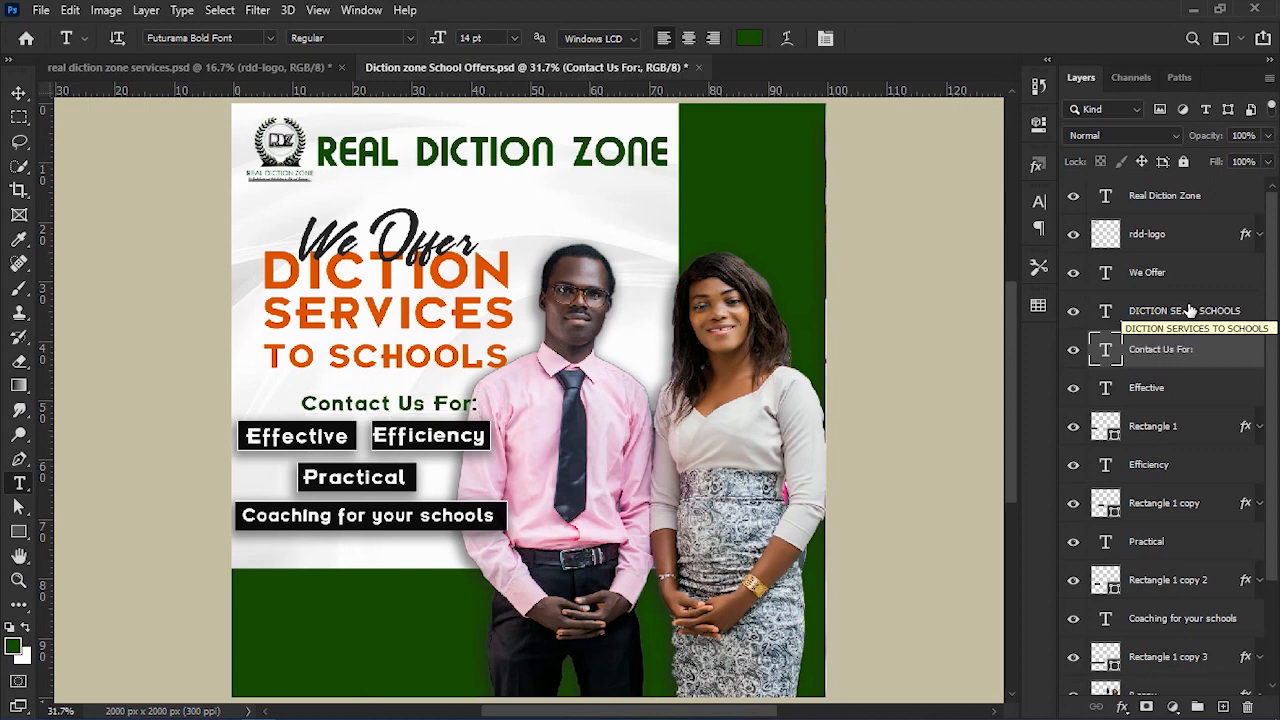
Center the Contact Us For: heading above the bars, and shift the heading and all four labelled bars slightly down and right.
key(v)
drag(417, 408, 392, 413)
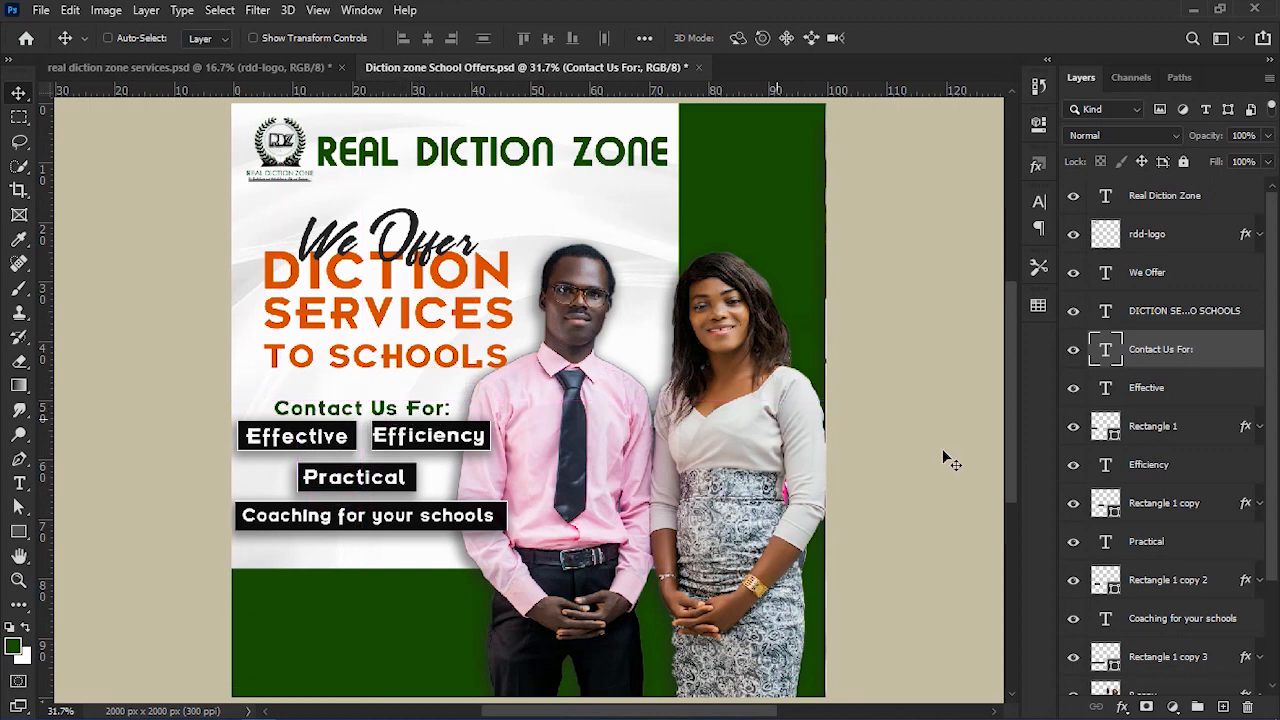
scroll(1190, 530, down, 1)
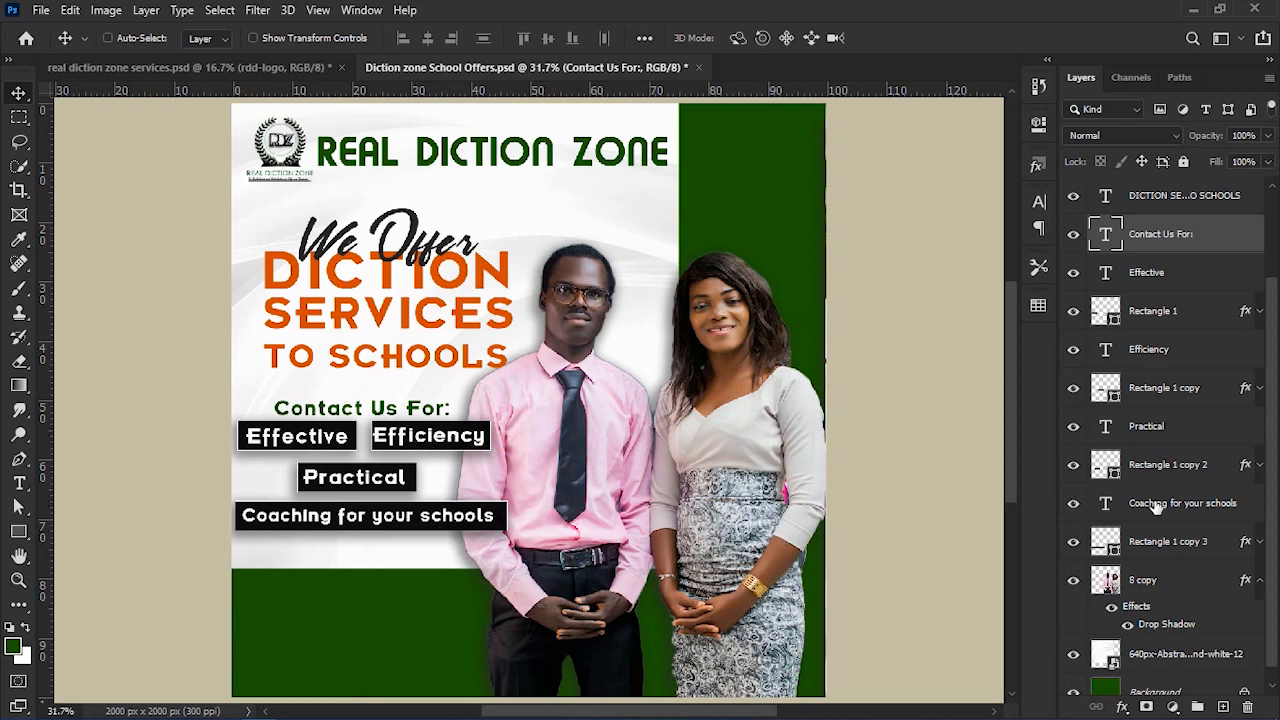
shift+click(1199, 548)
drag(347, 497, 379, 517)
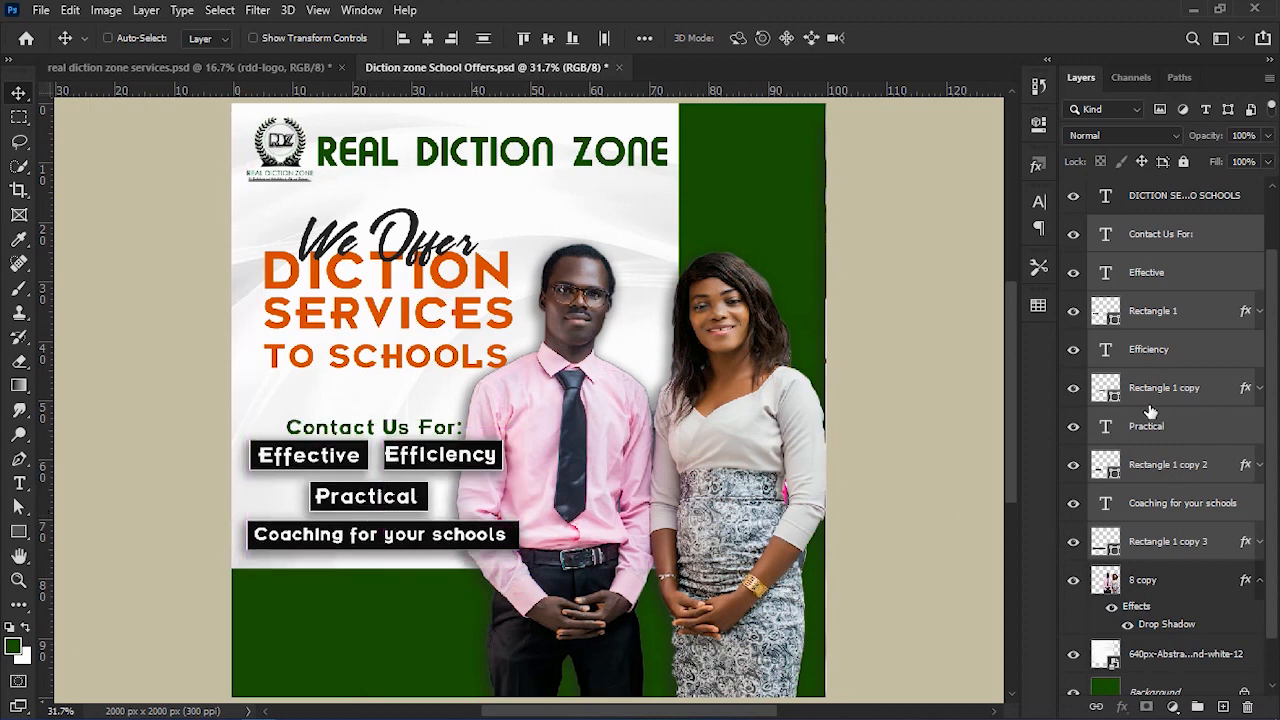
scroll(1150, 412, up, 3)
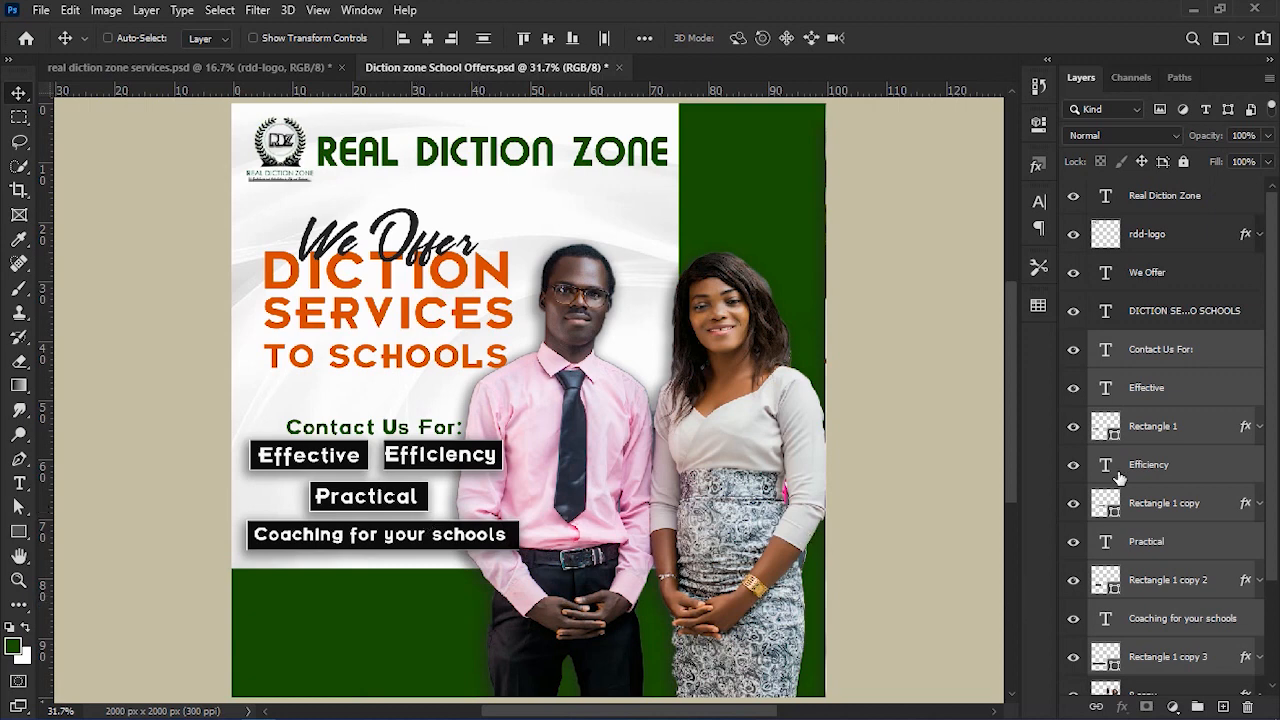
scroll(1197, 513, down, 4)
scroll(1197, 513, up, 3)
scroll(1197, 513, up, 1)
scroll(1197, 513, down, 3)
scroll(1197, 513, up, 3)
scroll(1197, 513, down, 4)
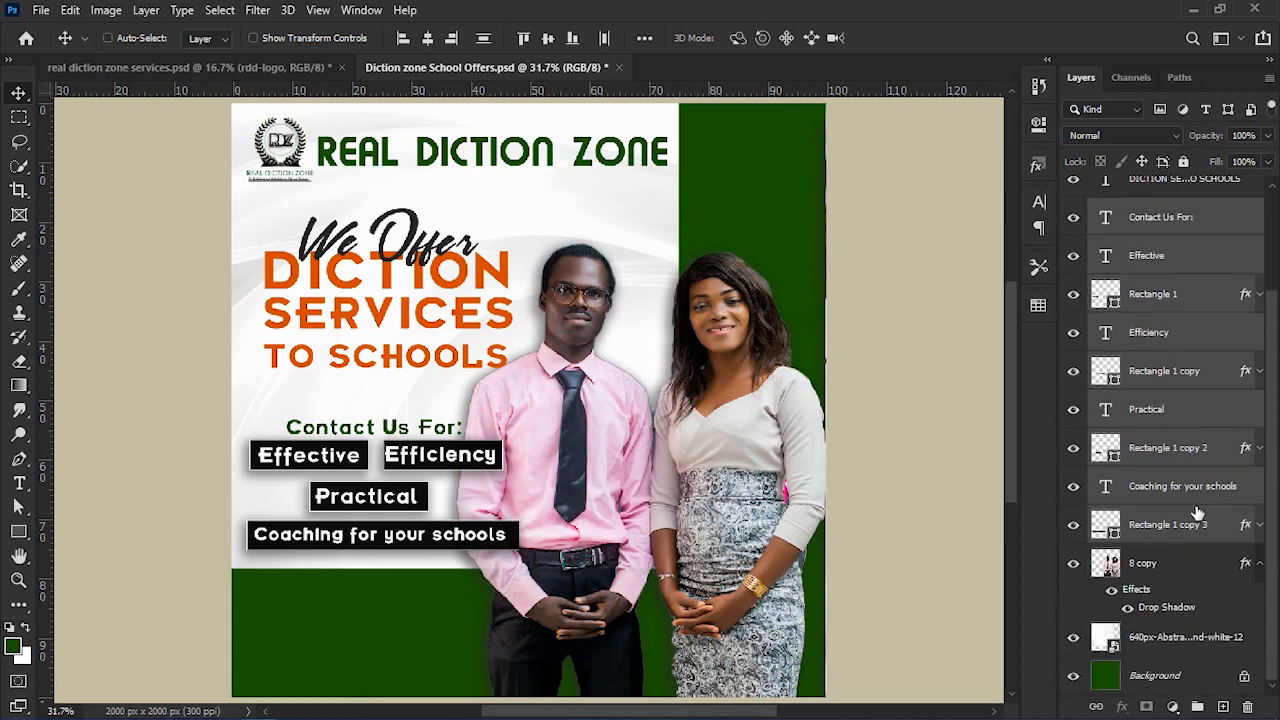
scroll(1170, 372, up, 4)
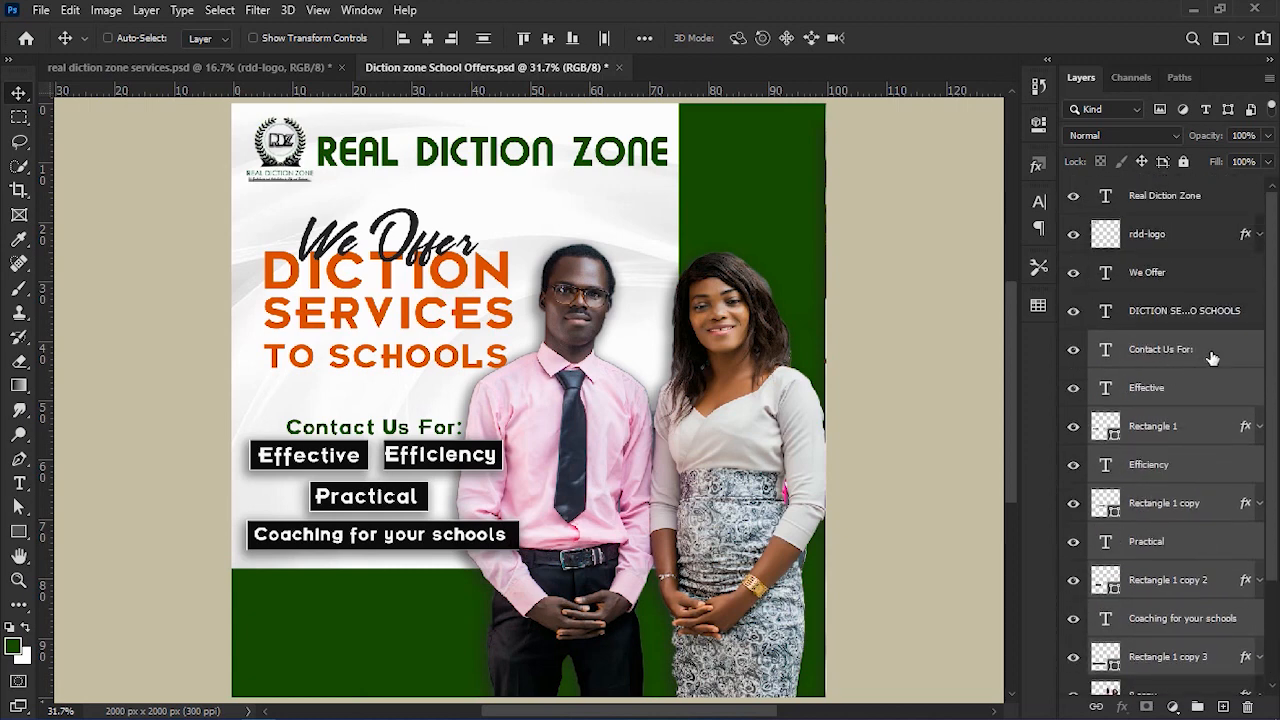
right_click(1212, 358)
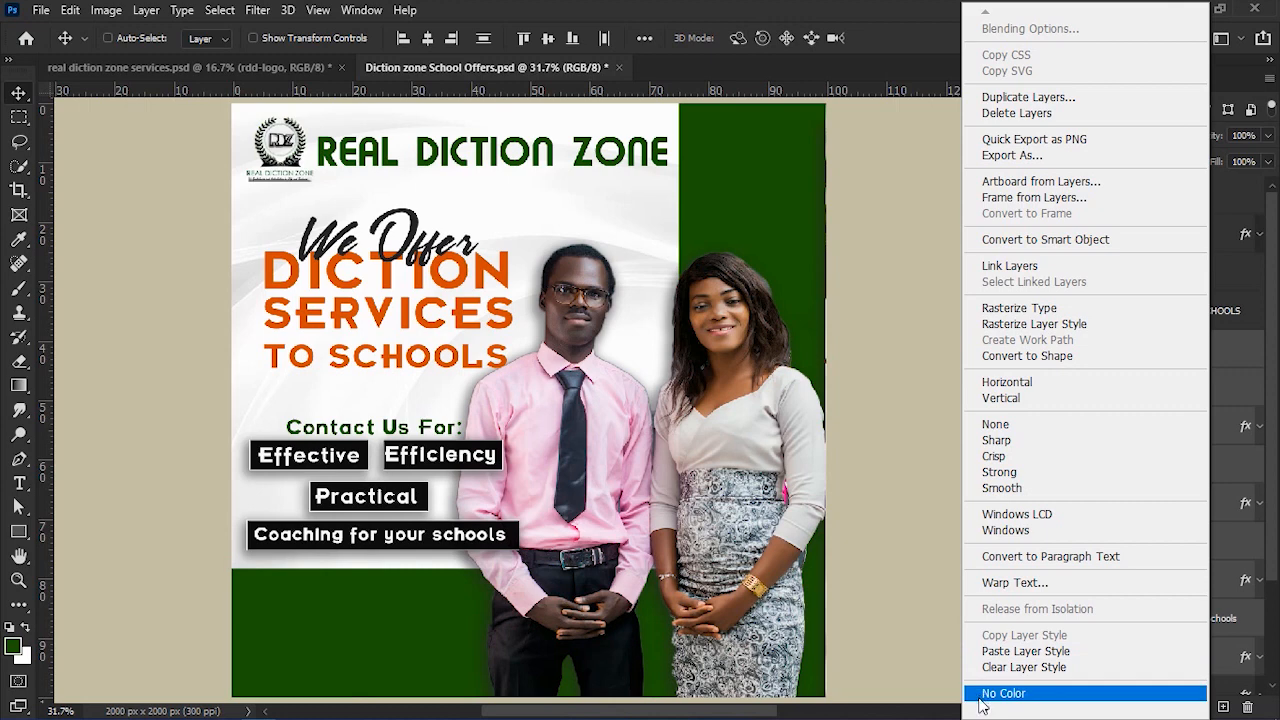
mouse_move(985, 709)
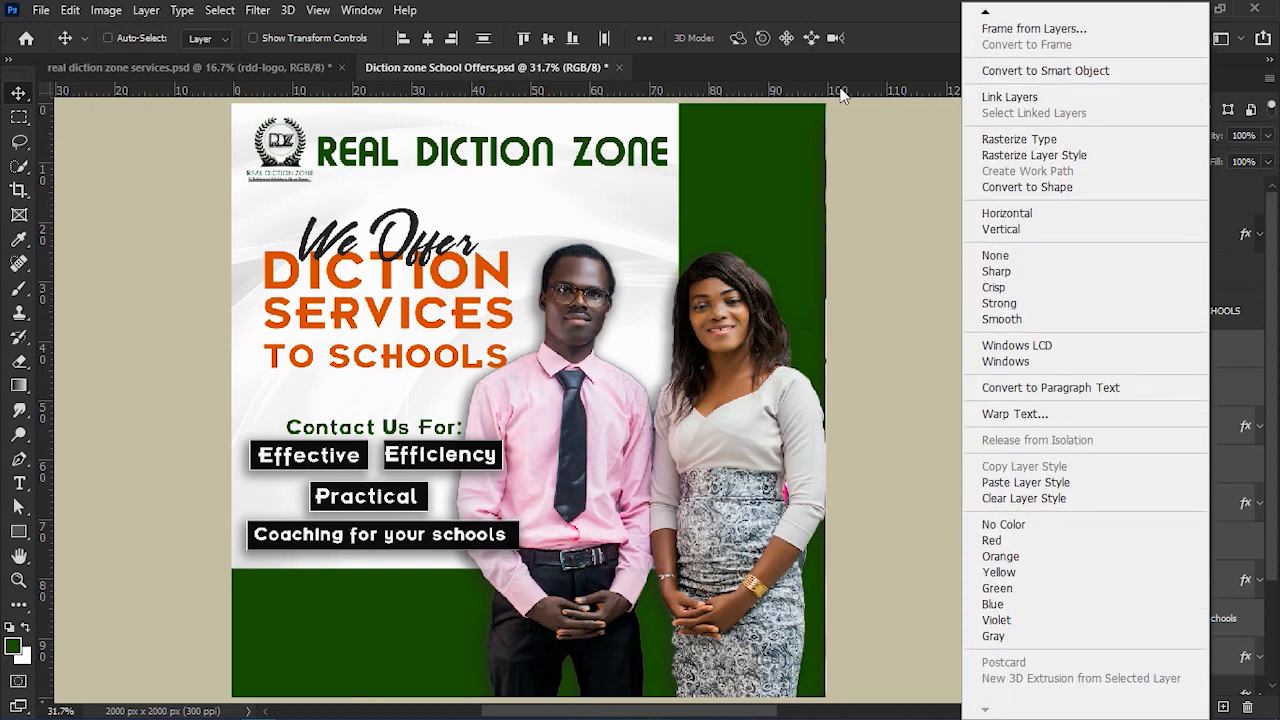
click(905, 10)
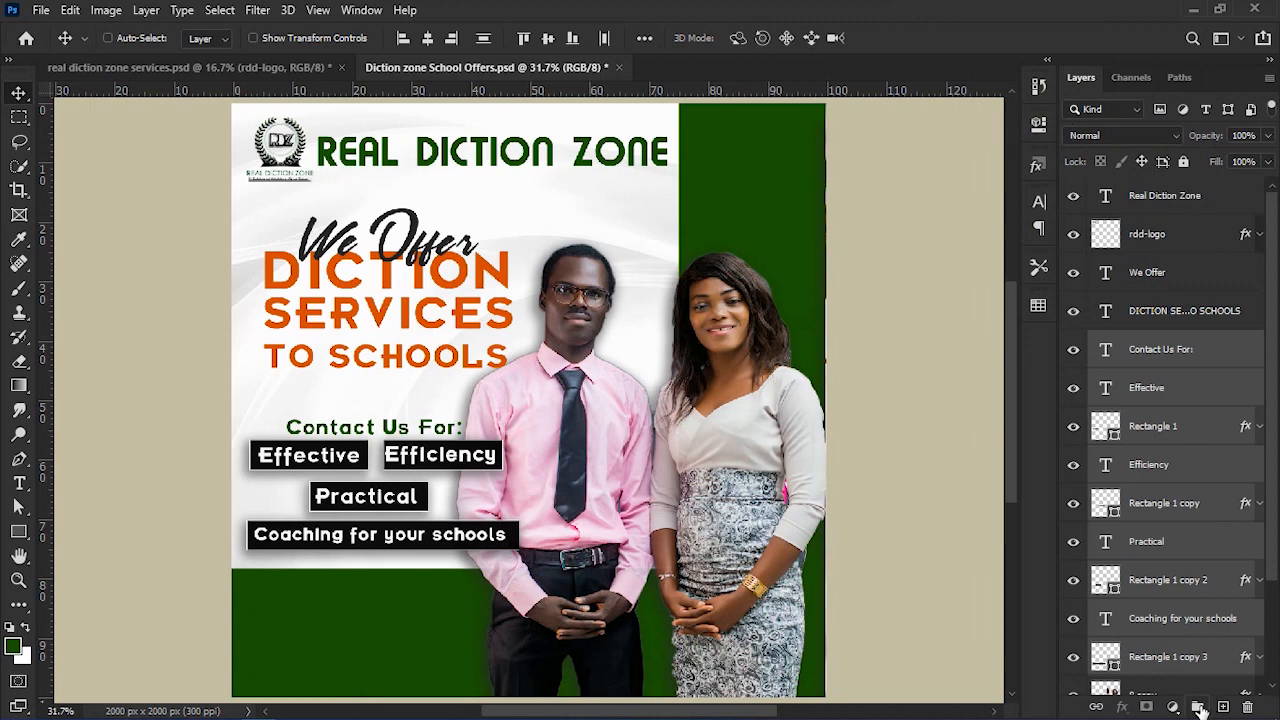
click(1199, 707)
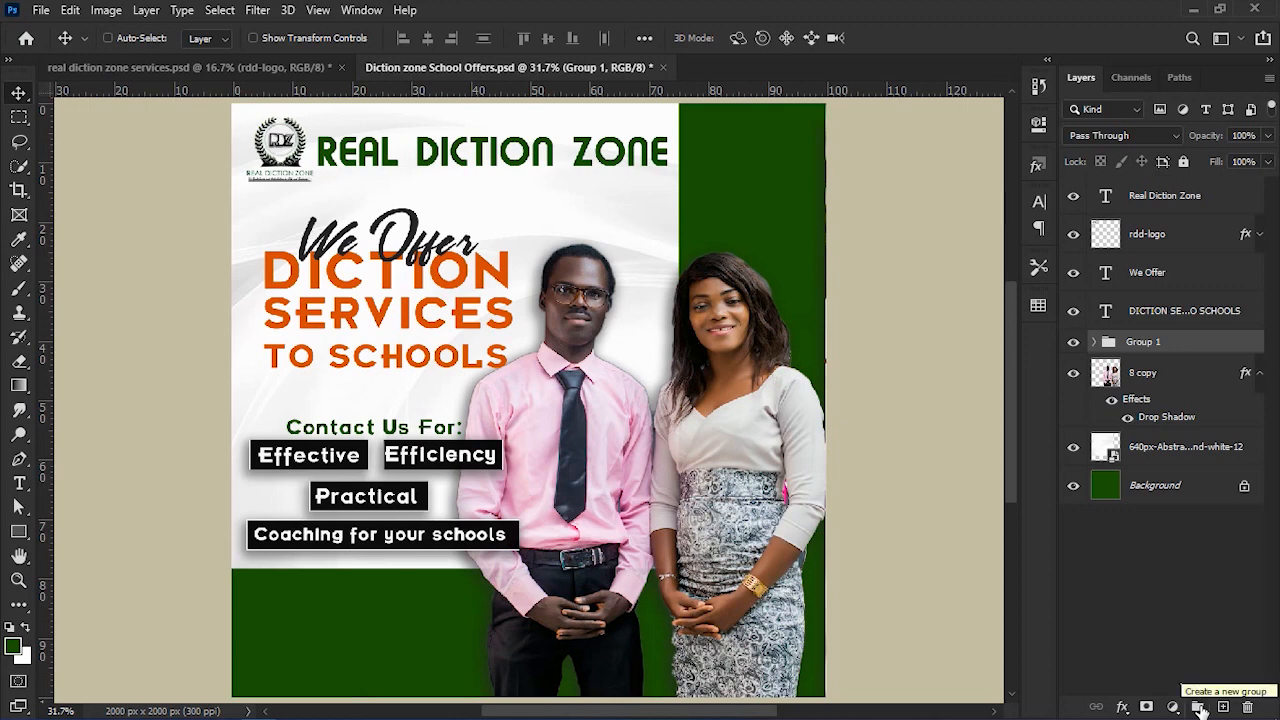
key(ctrl+z)
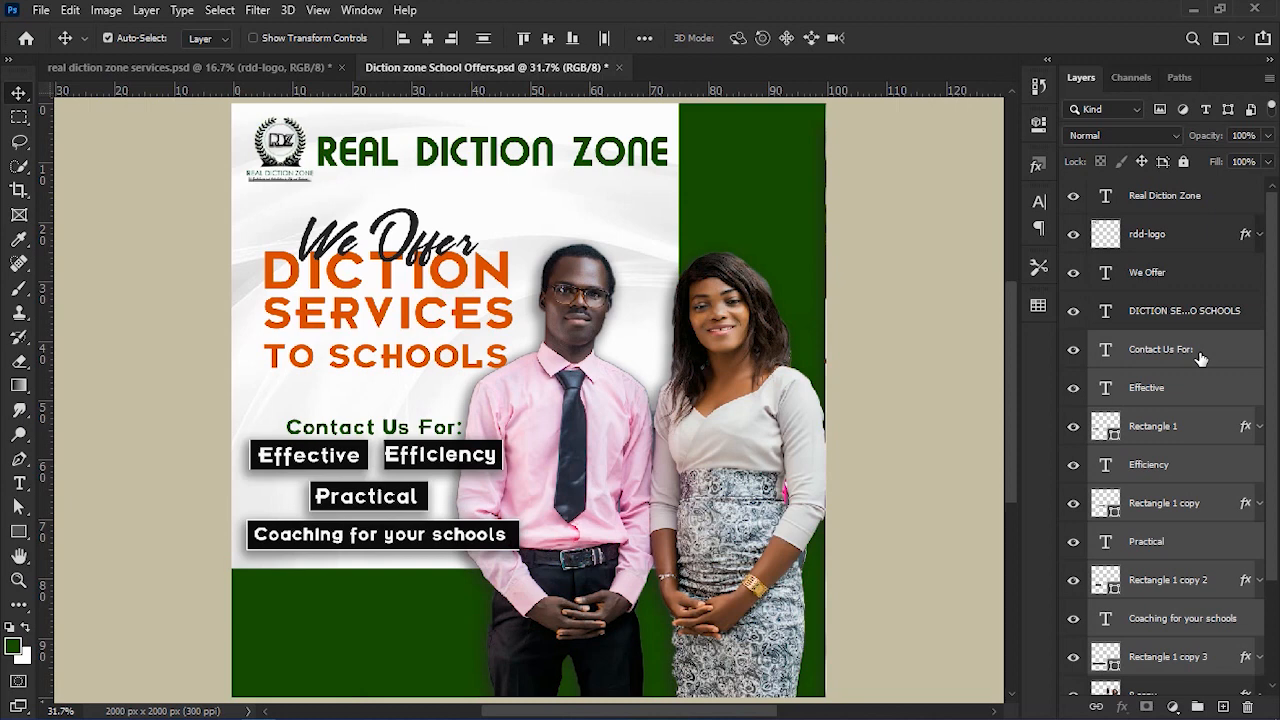
Group the selected heading, label and rectangle layers, and name the group Contact Us For.
key(ctrl+g)
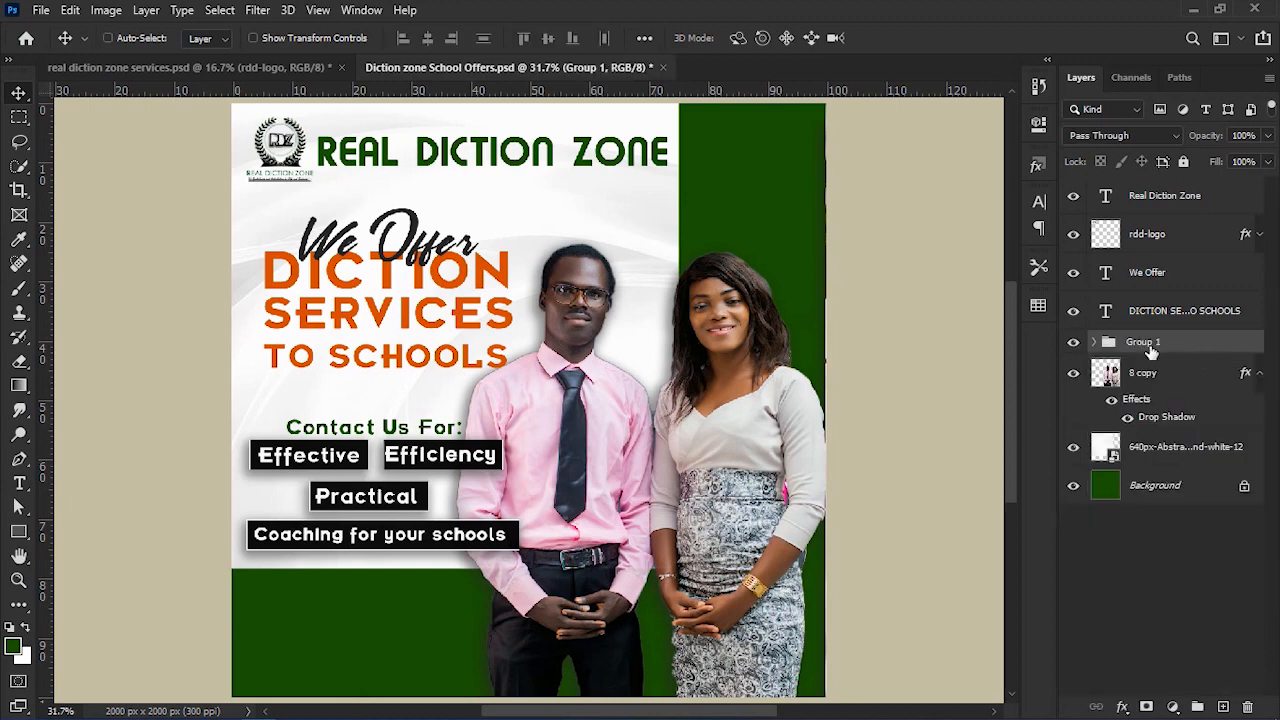
double_click(1143, 342)
text(Contact Us Of)
text(r)
key(Return)
Toggle the visibility of the Contact Us For group off and on to check what it contains.
click(1074, 342)
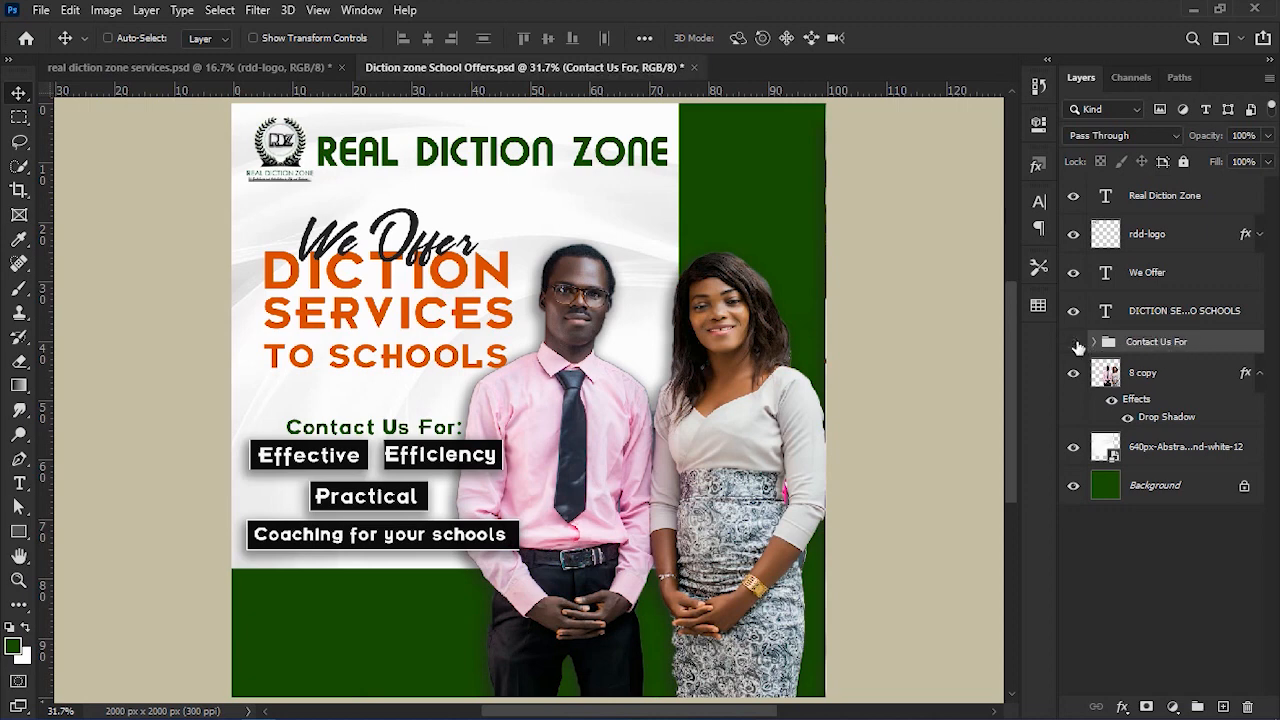
click(1074, 342)
click(1074, 342)
click(1074, 342)
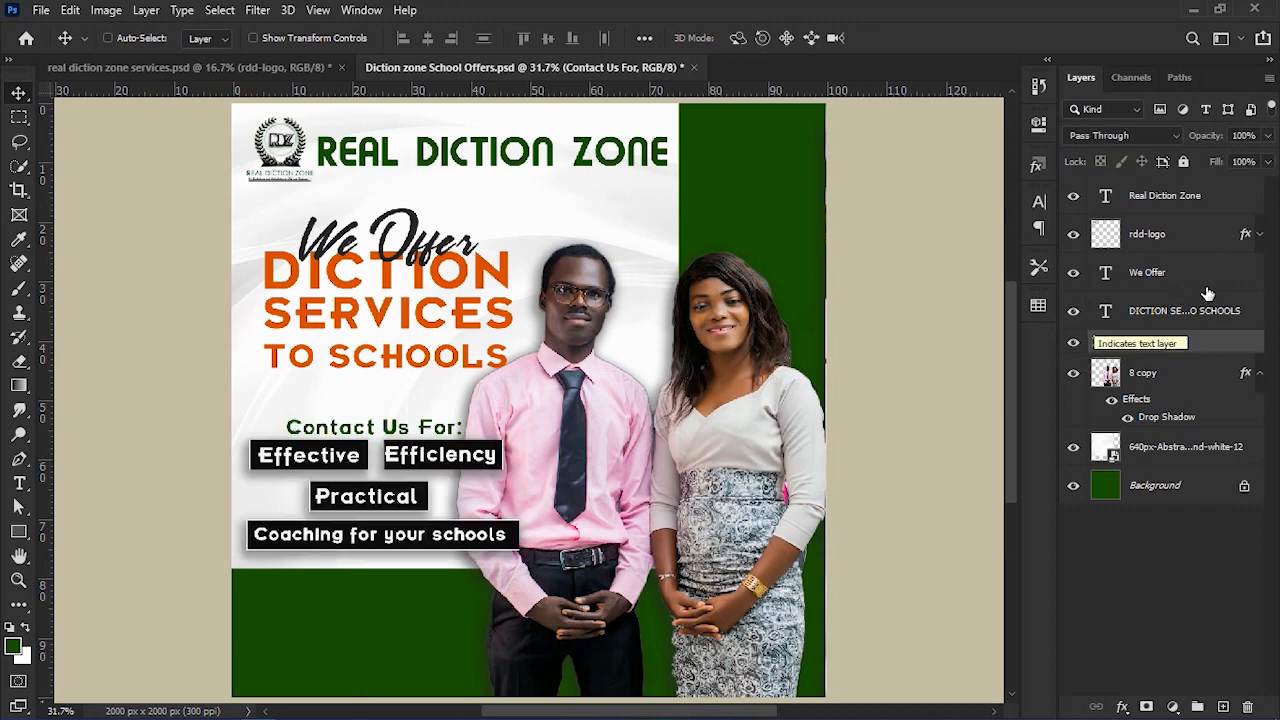
Select the DICTION SERVICES TO SCHOOLS and We Offer text layers together.
click(1207, 311)
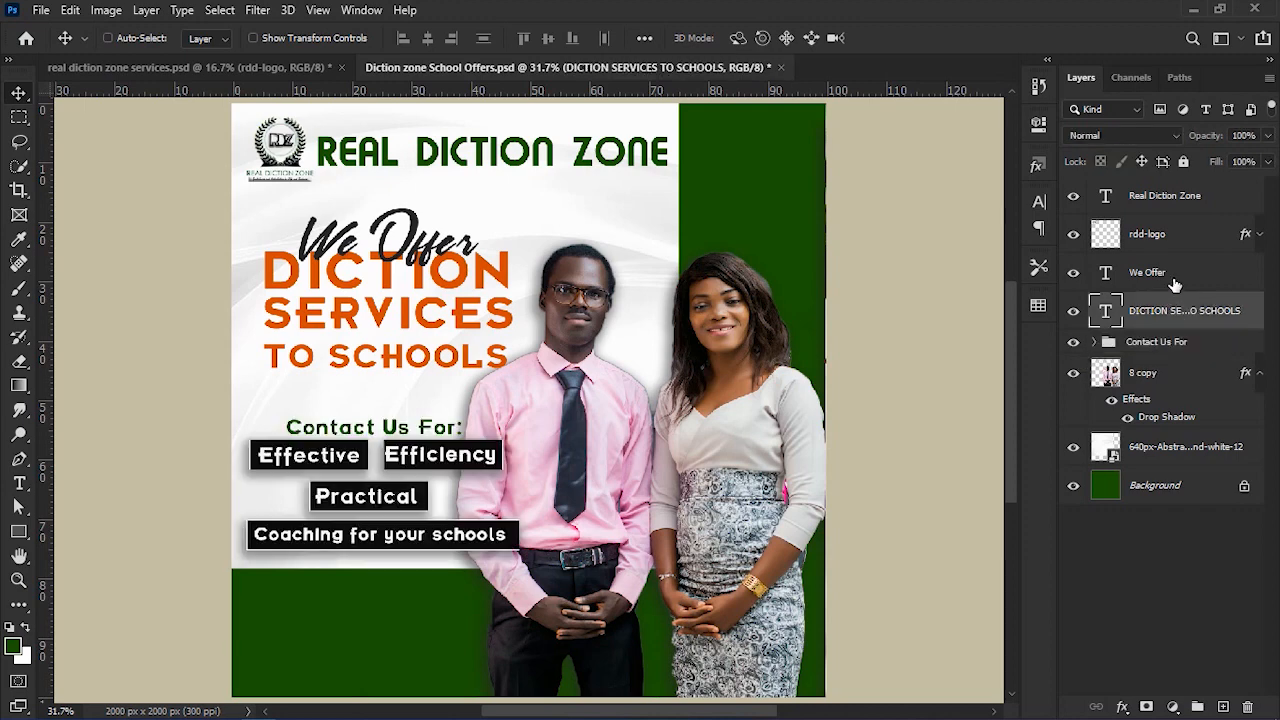
shift+click(1175, 284)
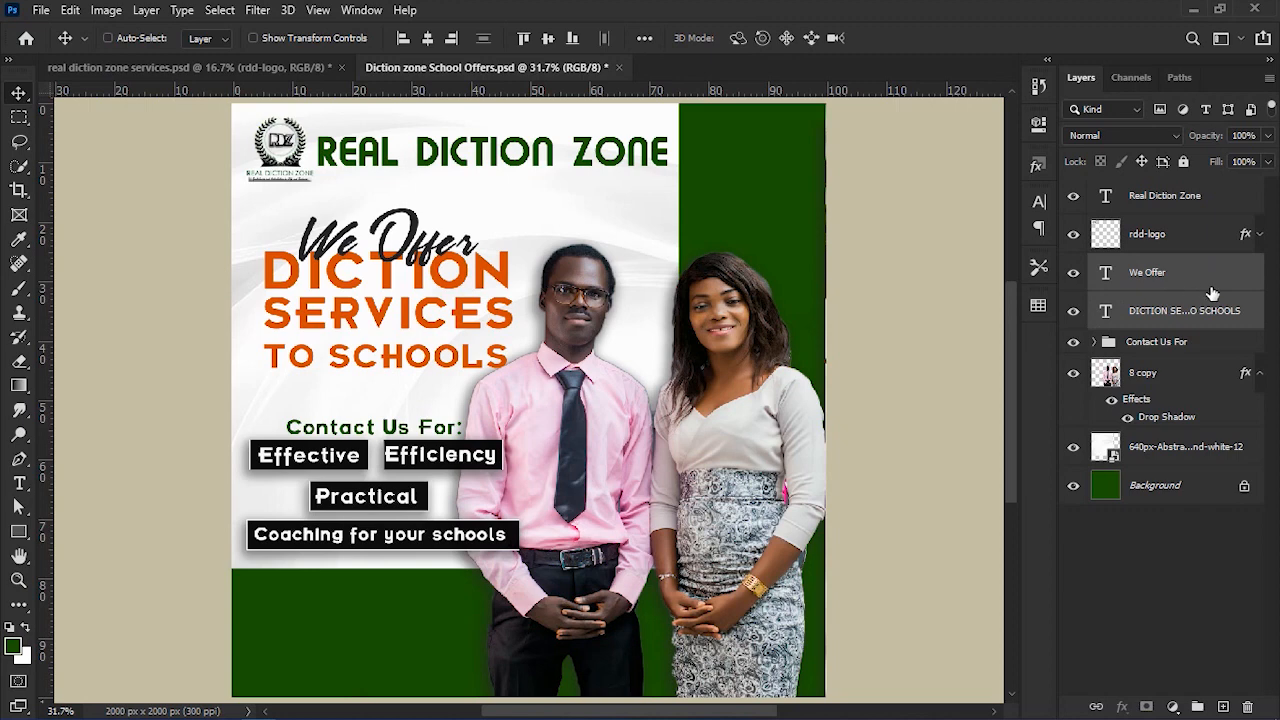
Collapse the effects list of the couple photo layer and save the document.
click(1212, 290)
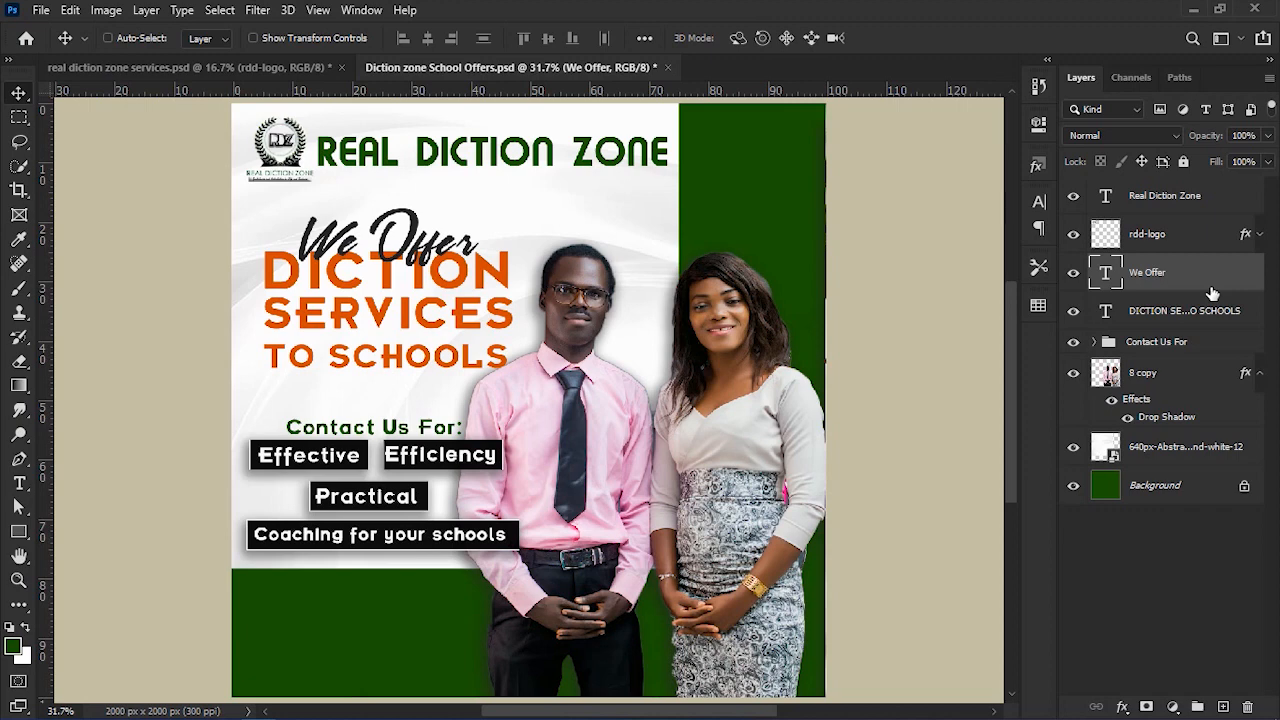
click(1259, 374)
click(1220, 408)
key(ctrl+s)
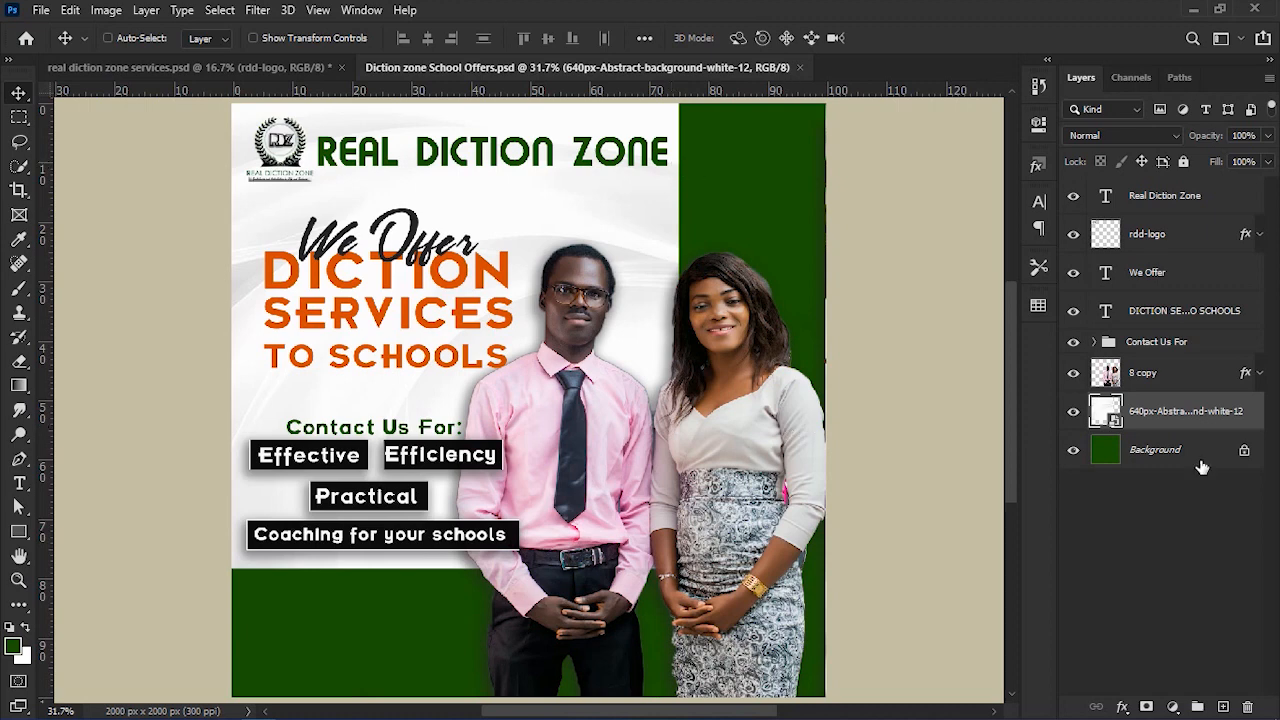
Add a drop shadow to the white abstract background layer with 53% opacity, 56° angle, spread 17, size 46 and increased distance, and save.
double_click(1257, 412)
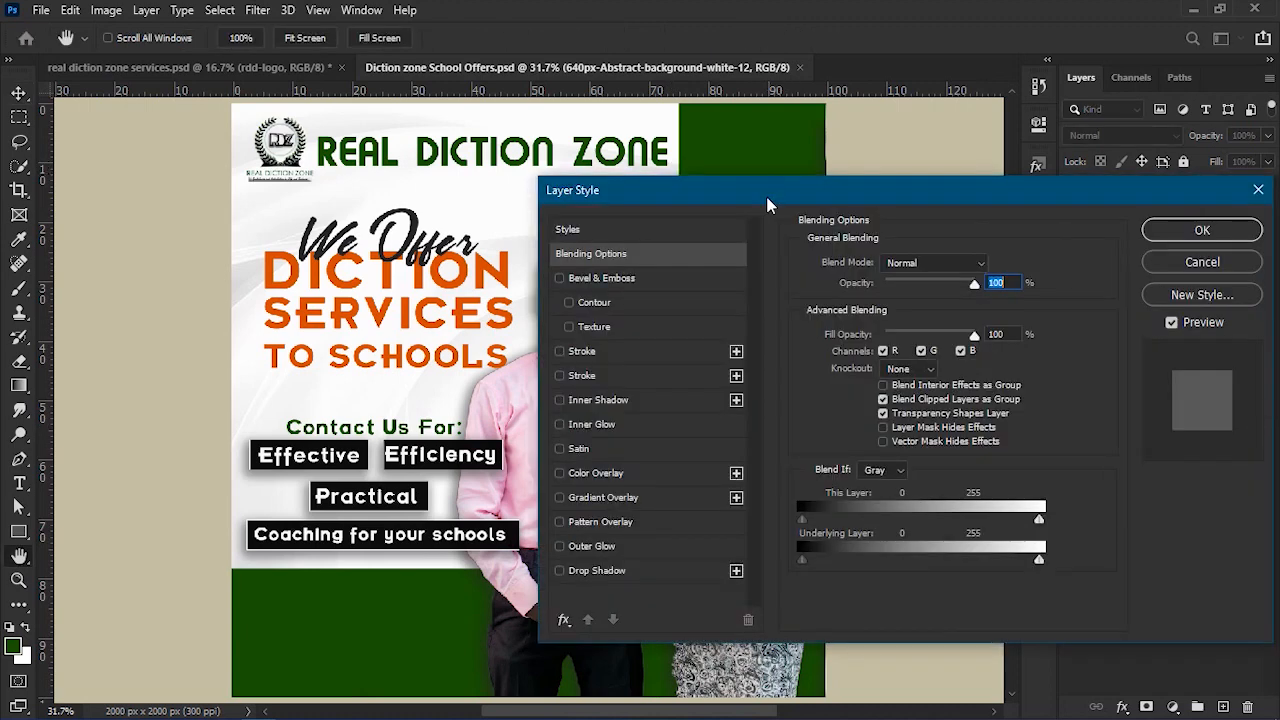
drag(858, 195, 1045, 160)
click(880, 526)
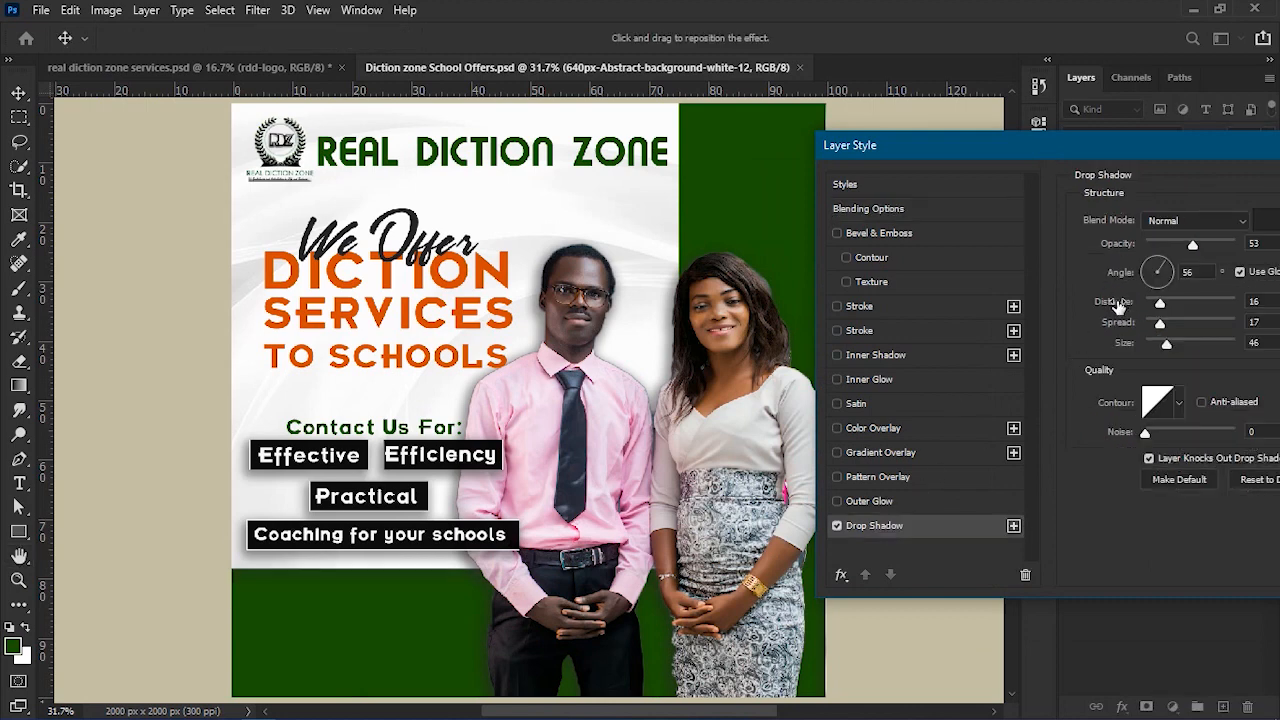
mouse_move(1136, 303)
mouse_down()
mouse_move(1172, 308)
mouse_move(1158, 308)
mouse_up()
key(Return)
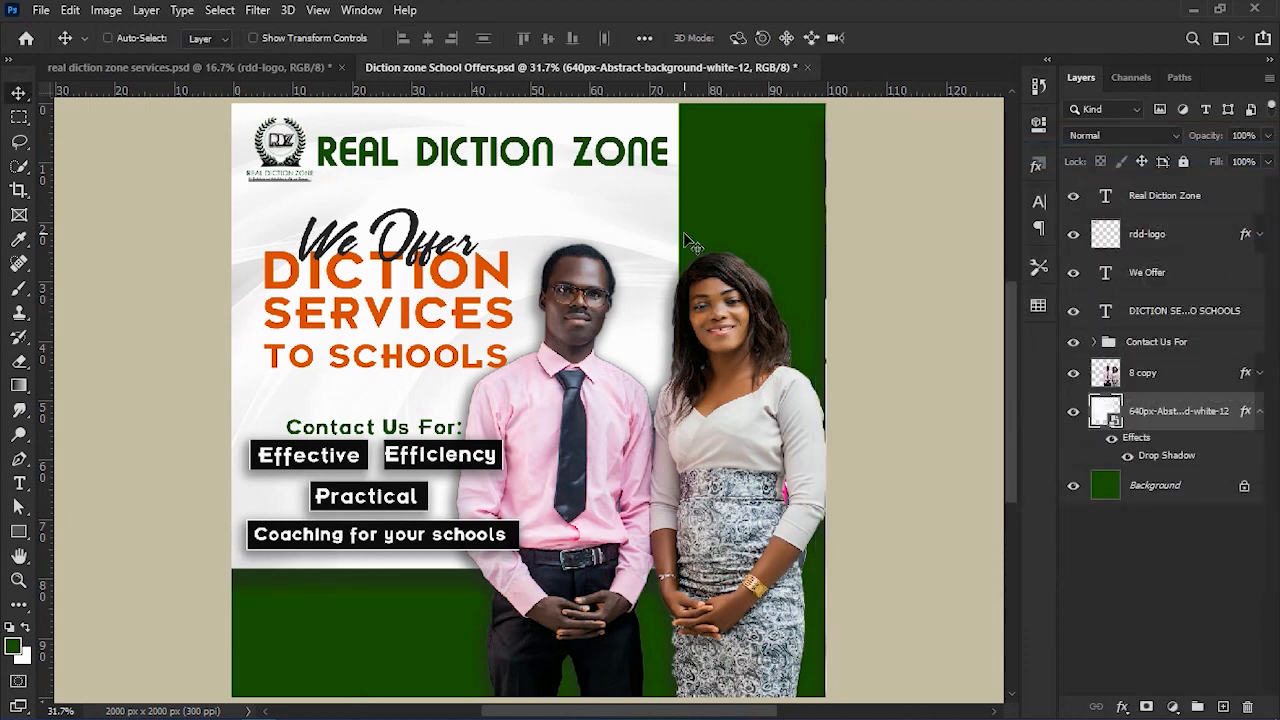
key(ctrl+s)
key(ctrl+equal)
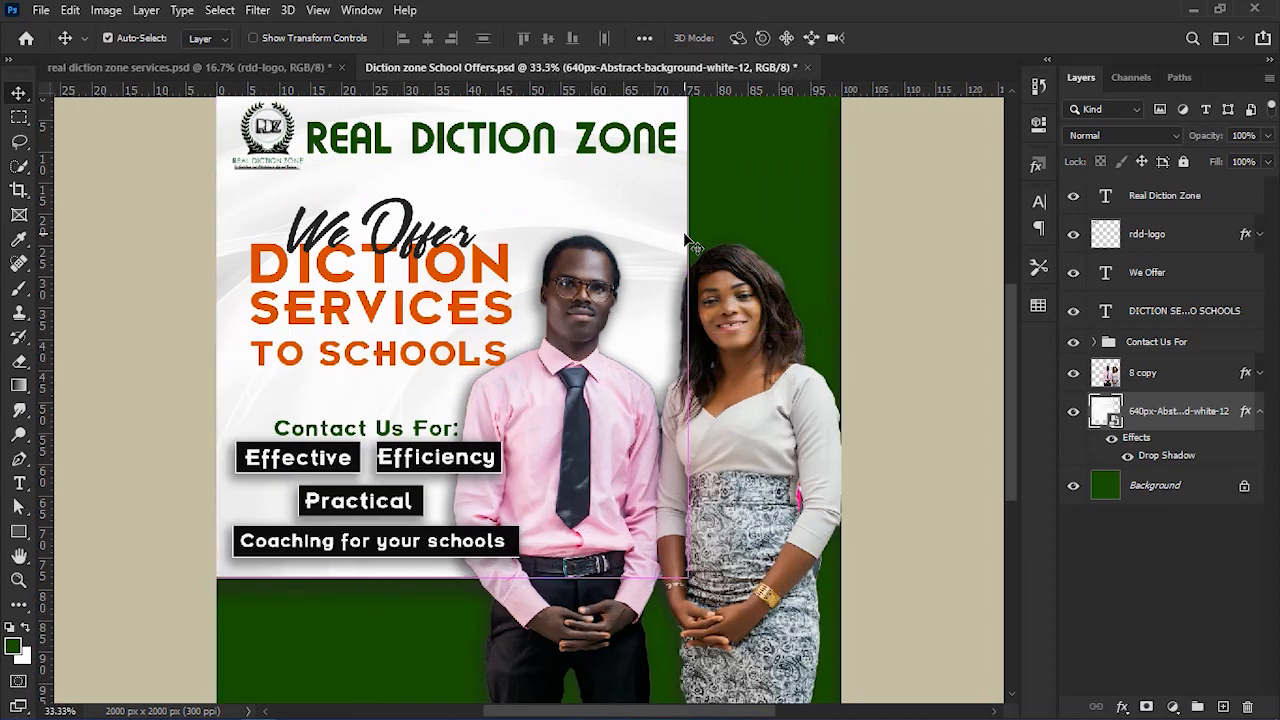
key(ctrl+minus)
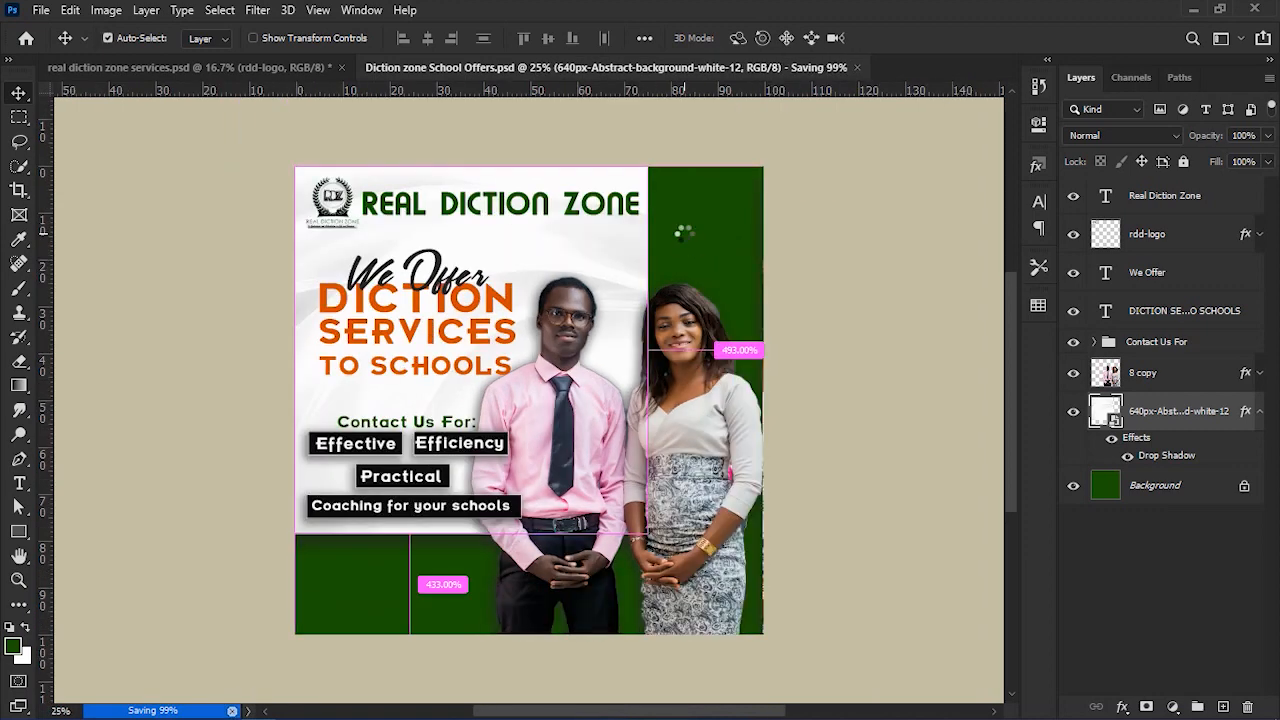
key(ctrl+equal)
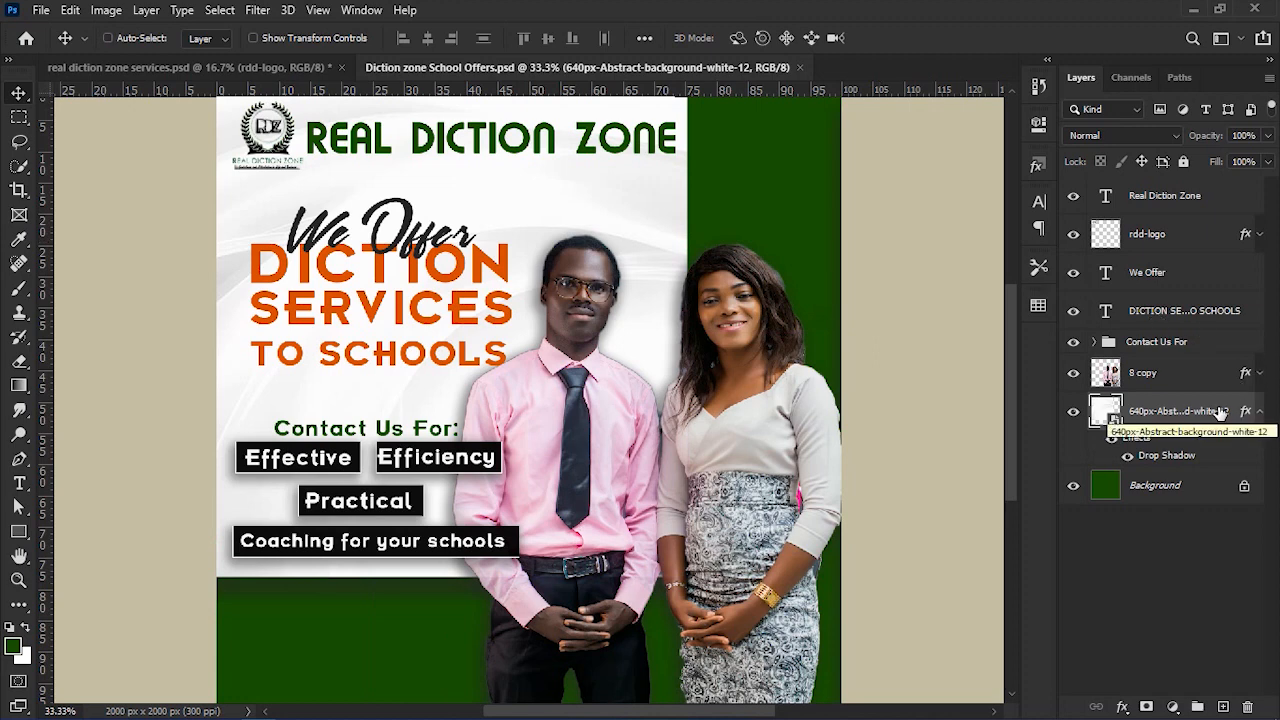
Duplicate the white abstract background layer with its drop shadow and clear the layer style from the lower one.
drag(1203, 420, 1206, 408)
click(1260, 414)
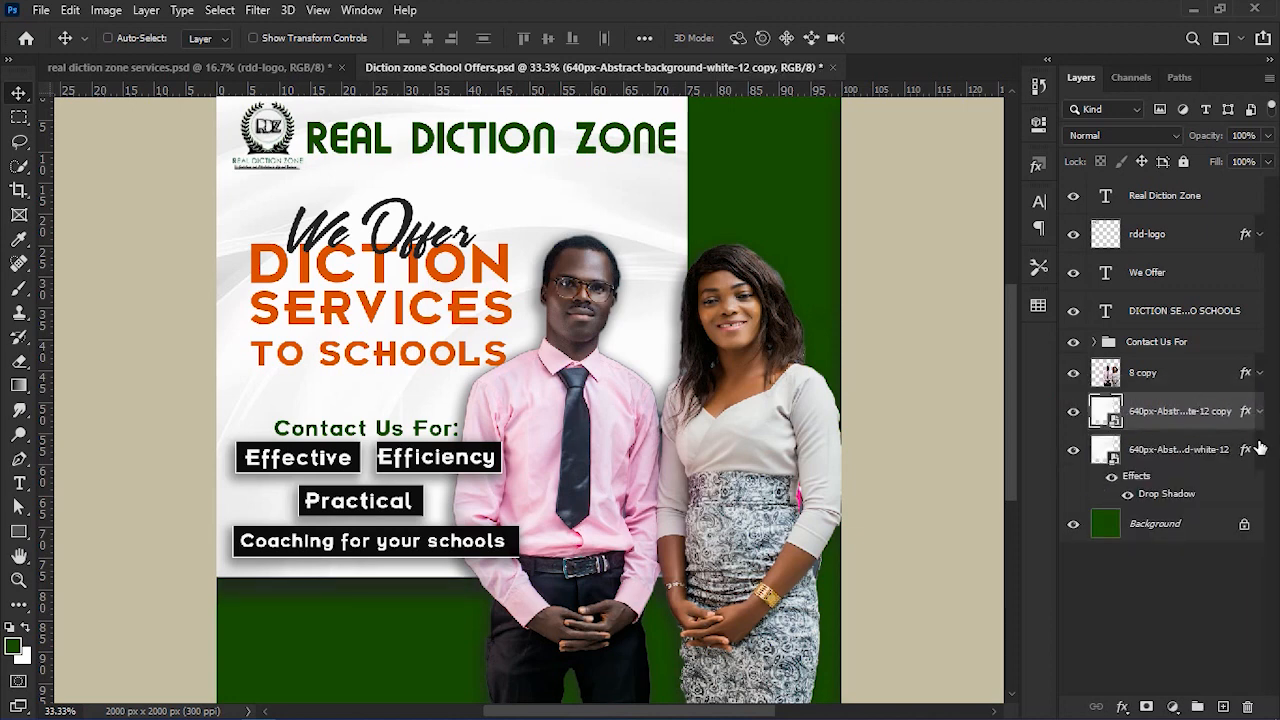
click(1260, 449)
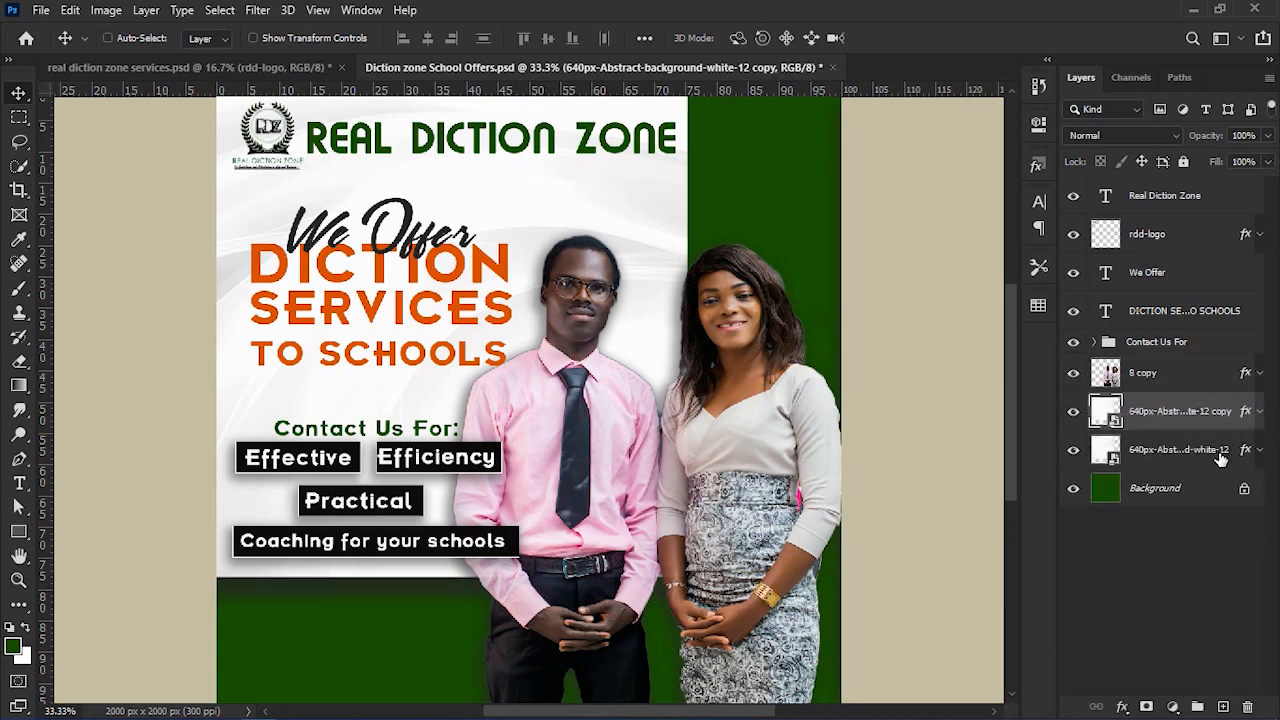
click(1222, 455)
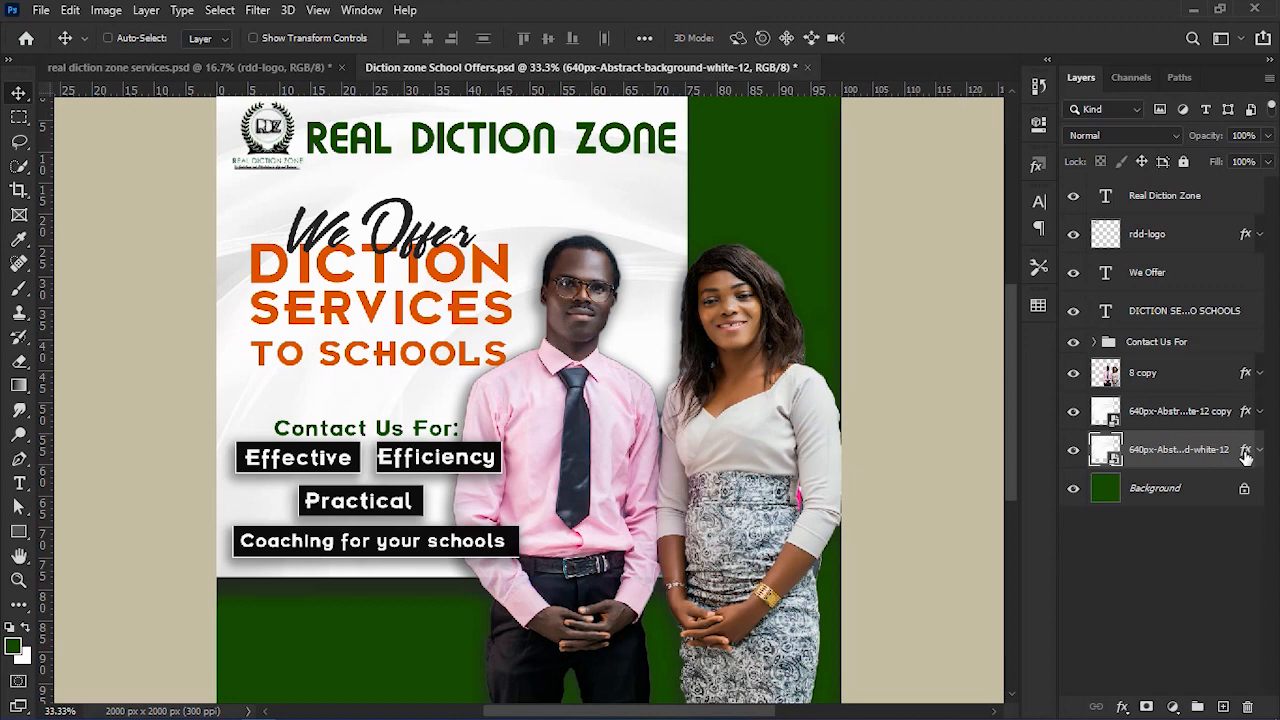
right_click(1246, 455)
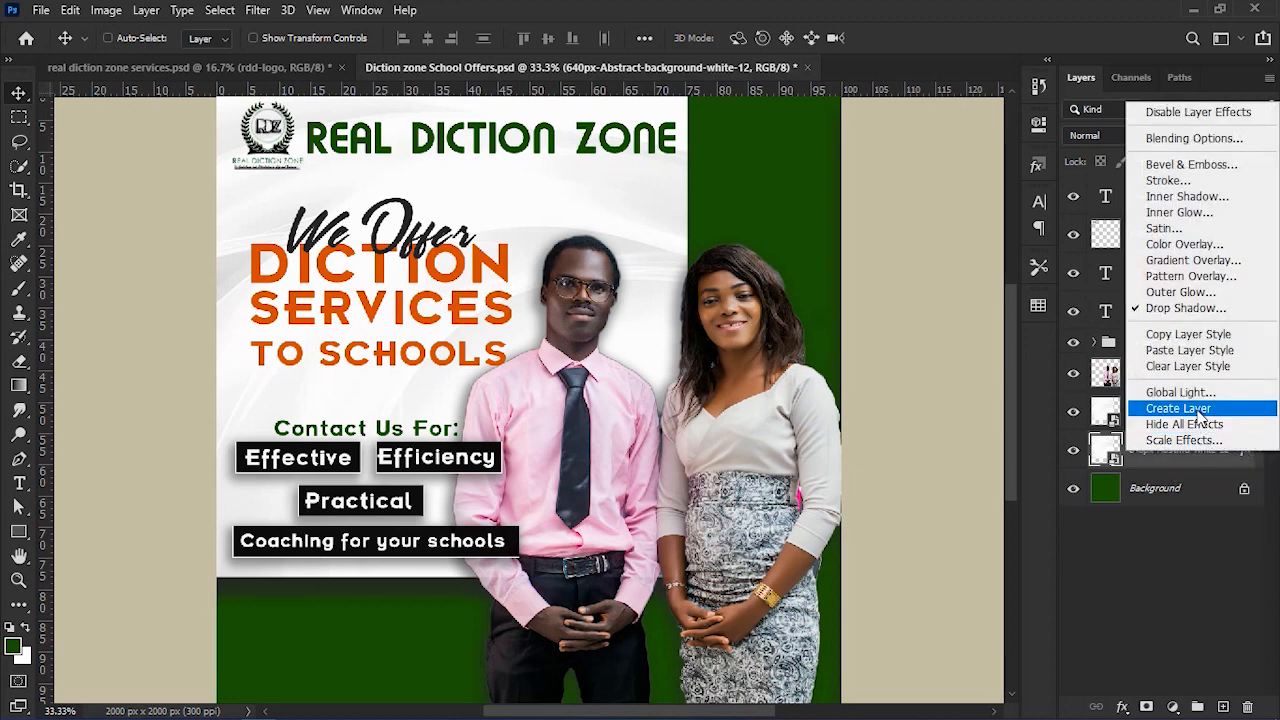
click(1192, 367)
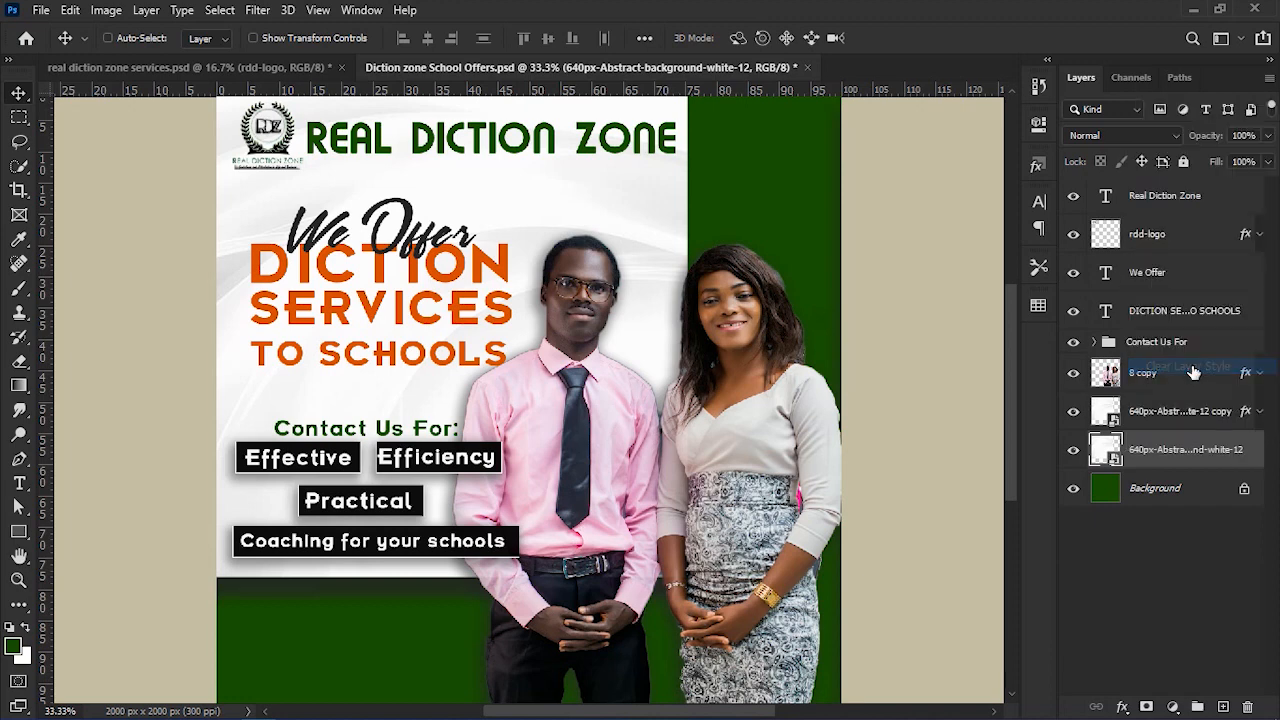
Move and proportionally enlarge the lower white abstract background so it covers the whole canvas above the green Background layer.
drag(530, 346, 673, 450)
key(ctrl+minus)
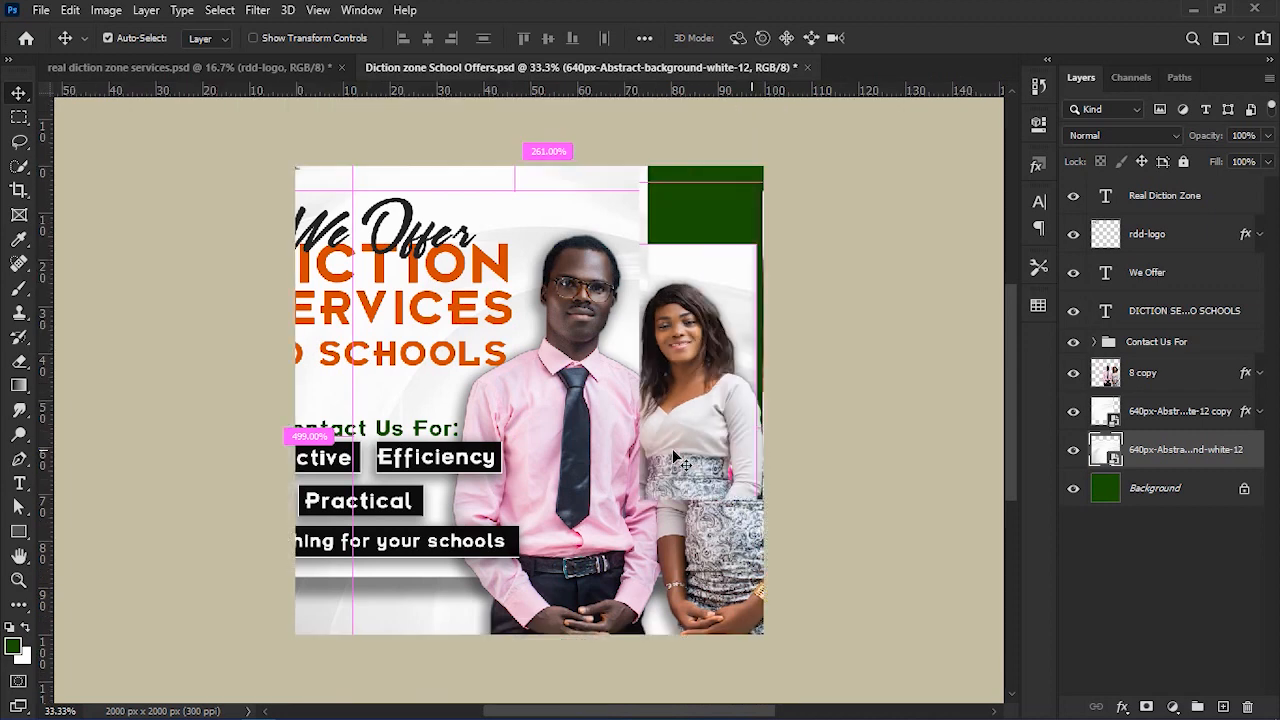
key(ctrl+minus)
key(ctrl+t)
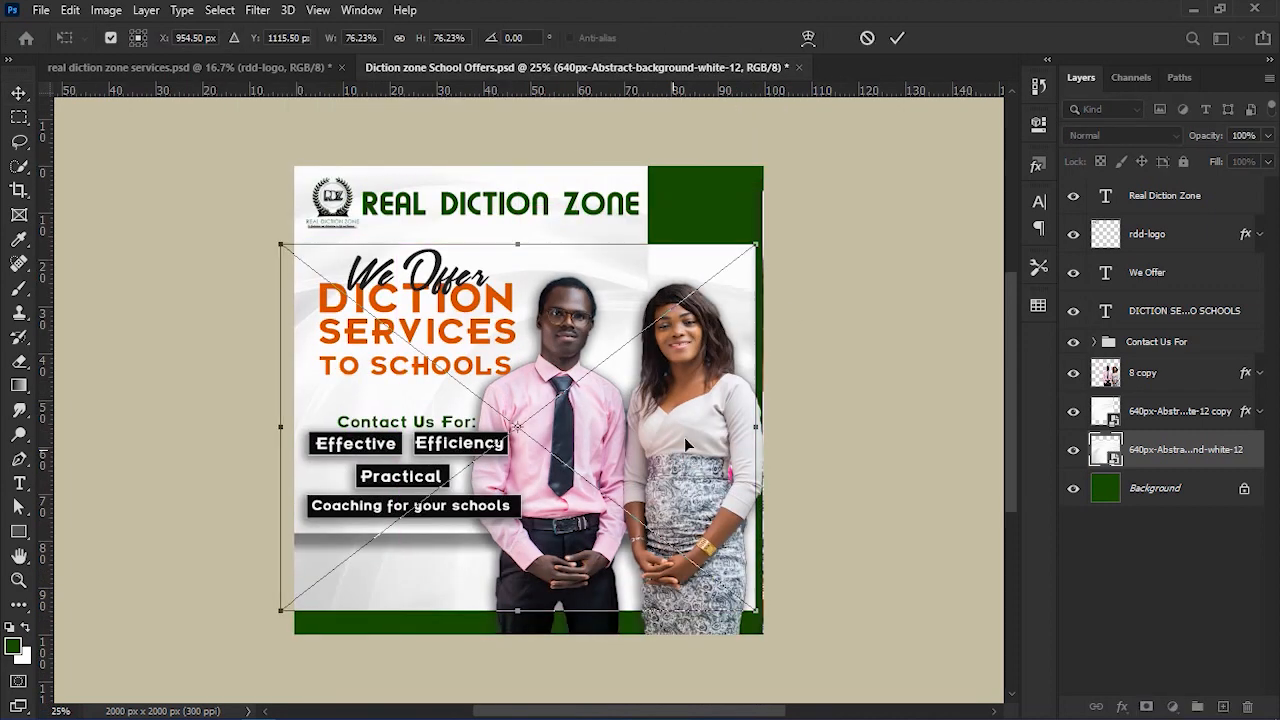
drag(757, 244, 822, 197)
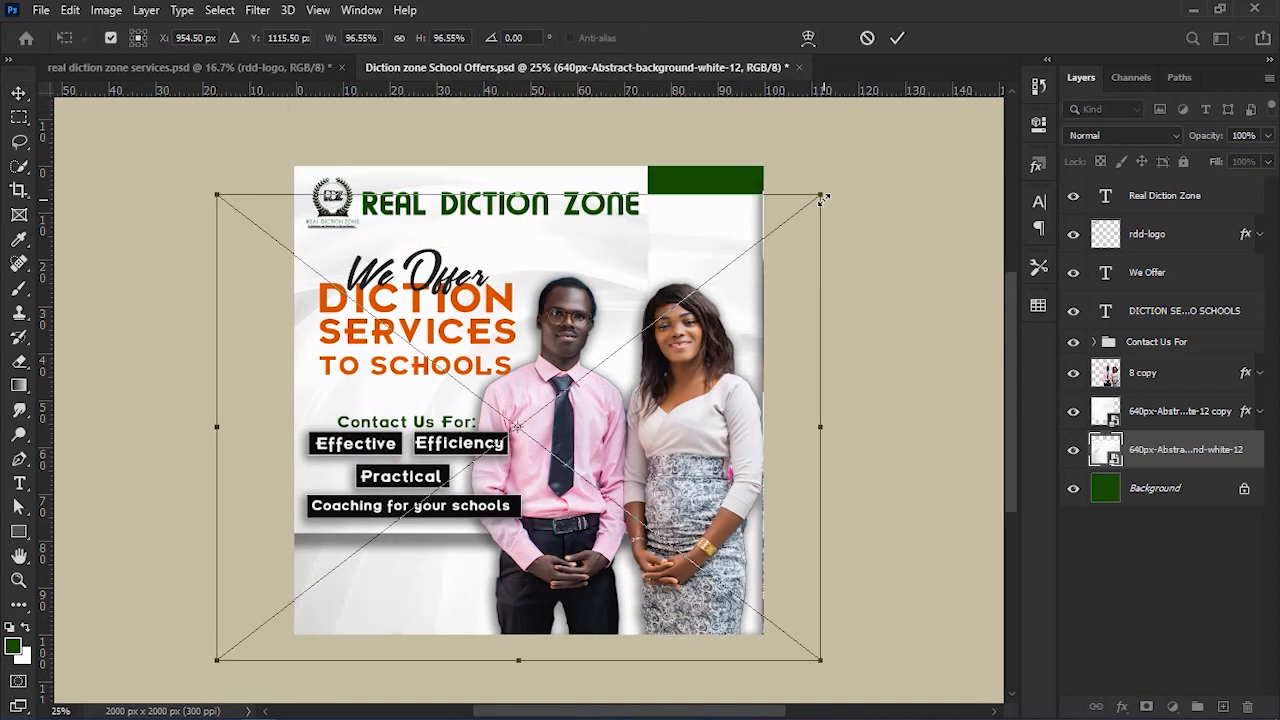
drag(743, 309, 748, 280)
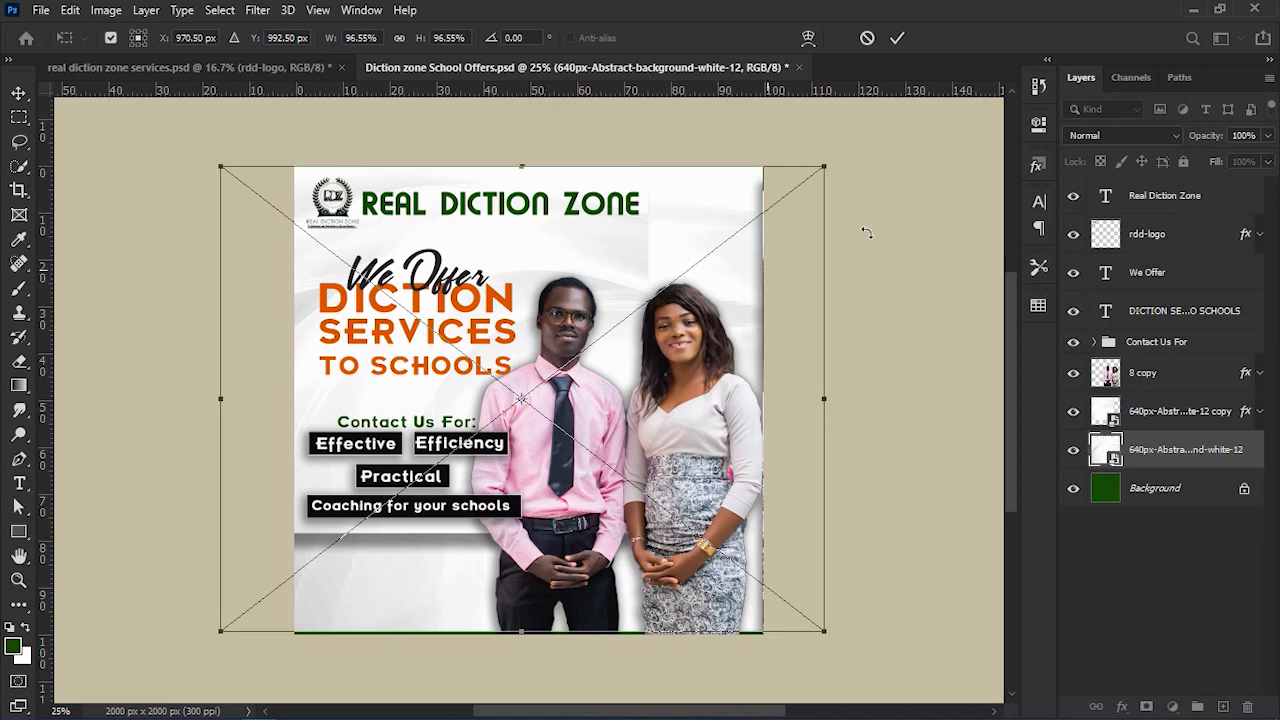
drag(843, 168, 839, 163)
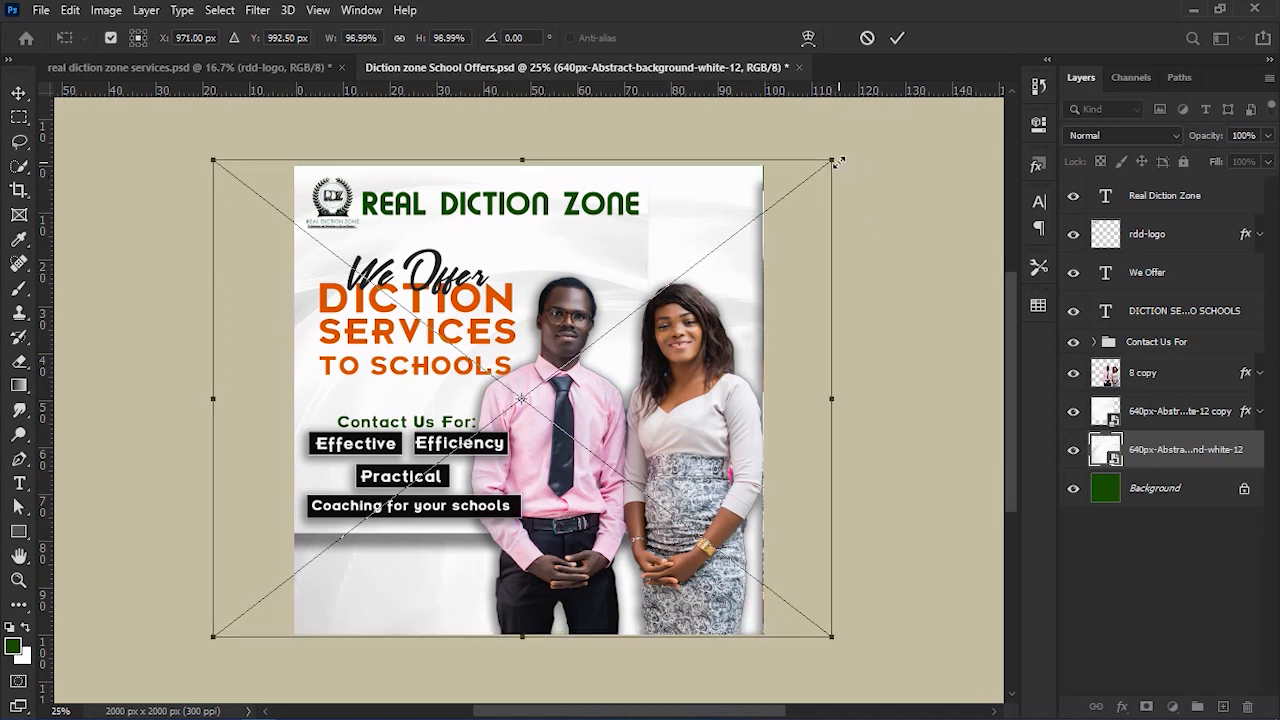
key(Return)
key(ctrl+0)
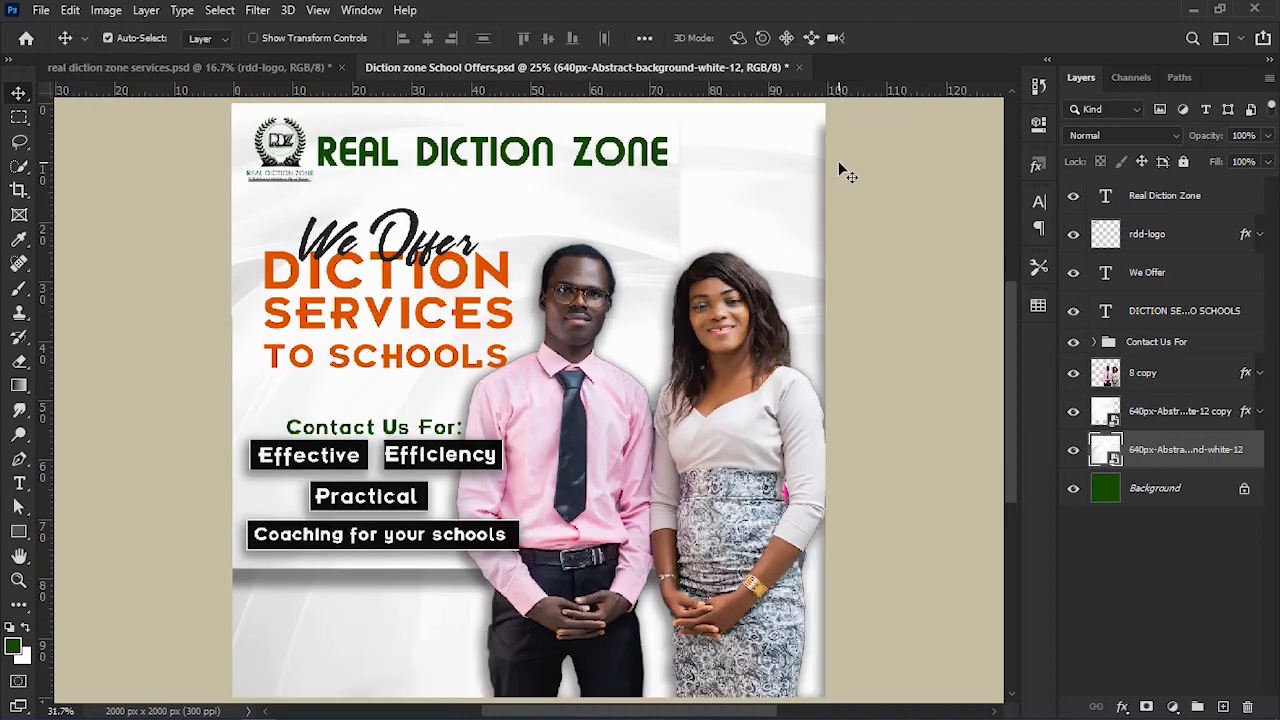
Set the blend mode of the lower white abstract background layer to Linear Burn.
key(ctrl+minus)
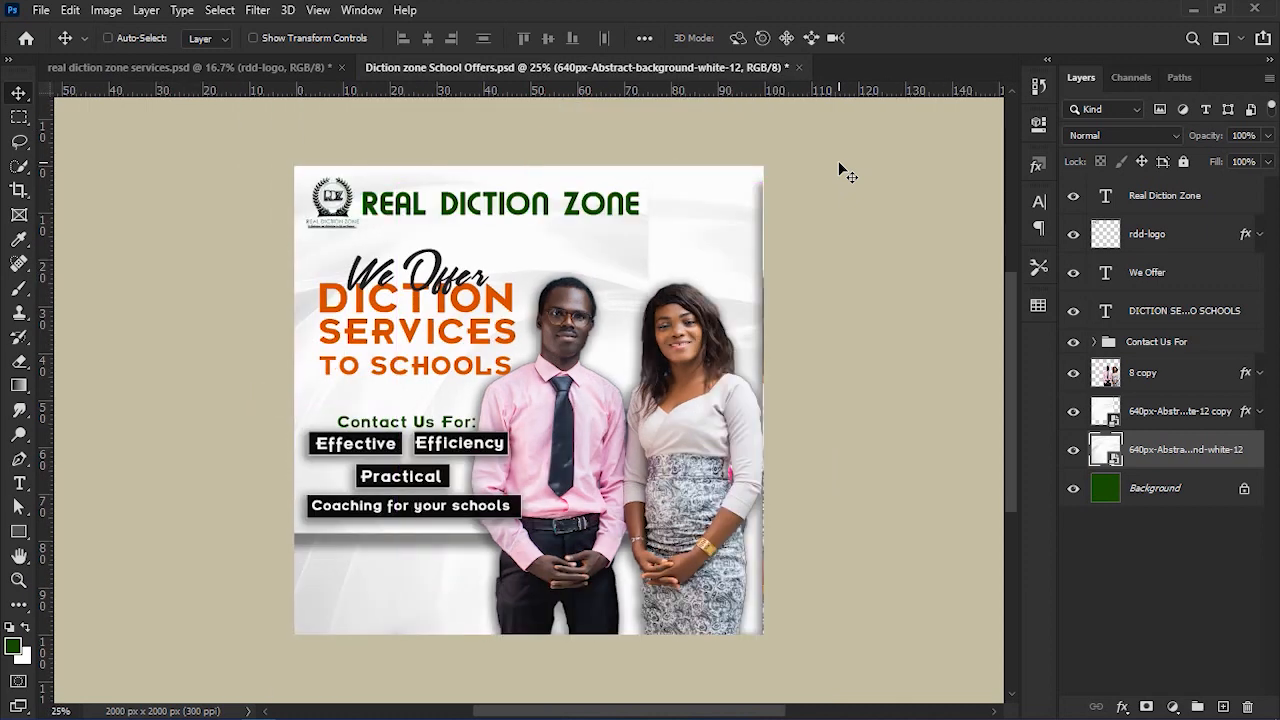
key(ctrl+plus)
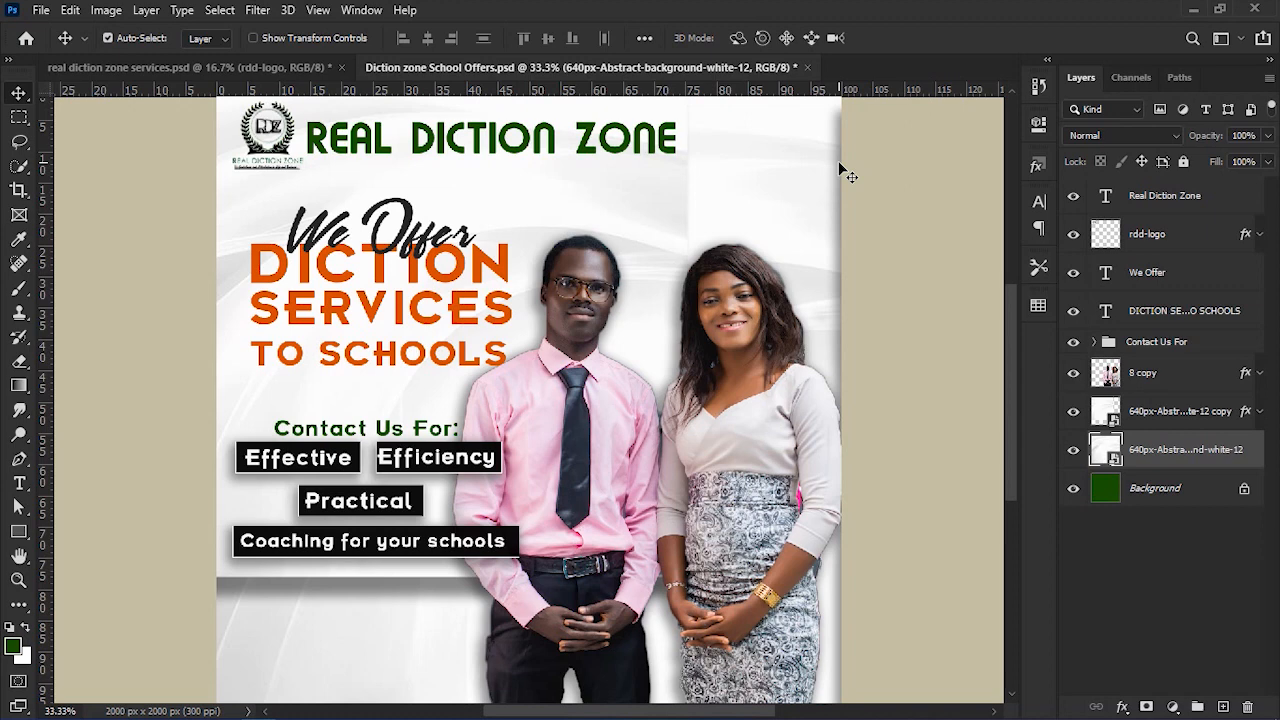
key(ctrl+minus)
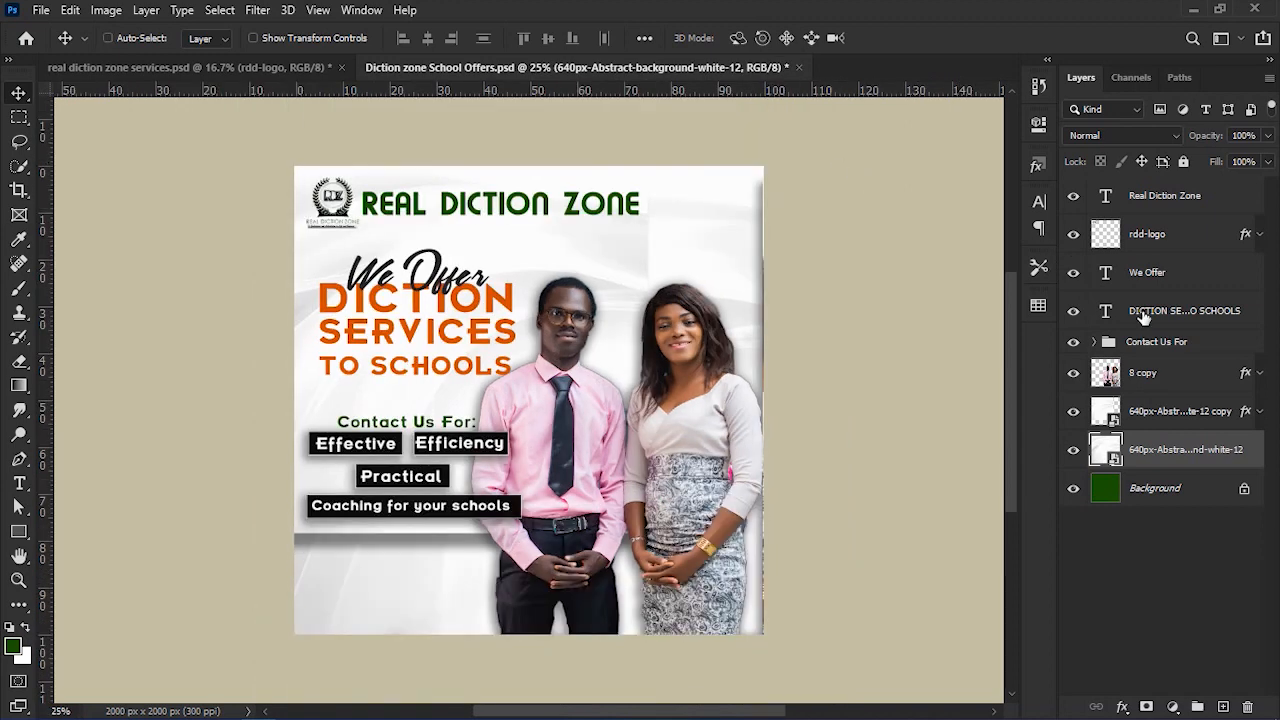
click(1125, 137)
click(1125, 137)
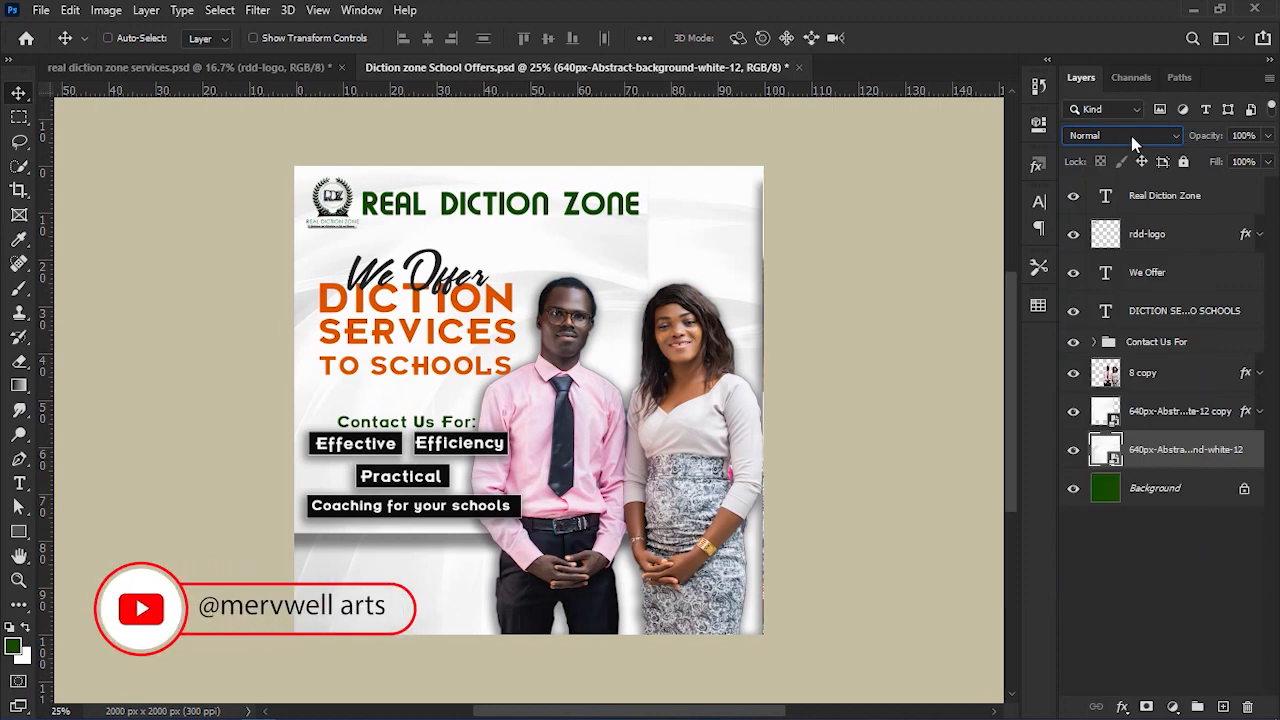
click(1147, 136)
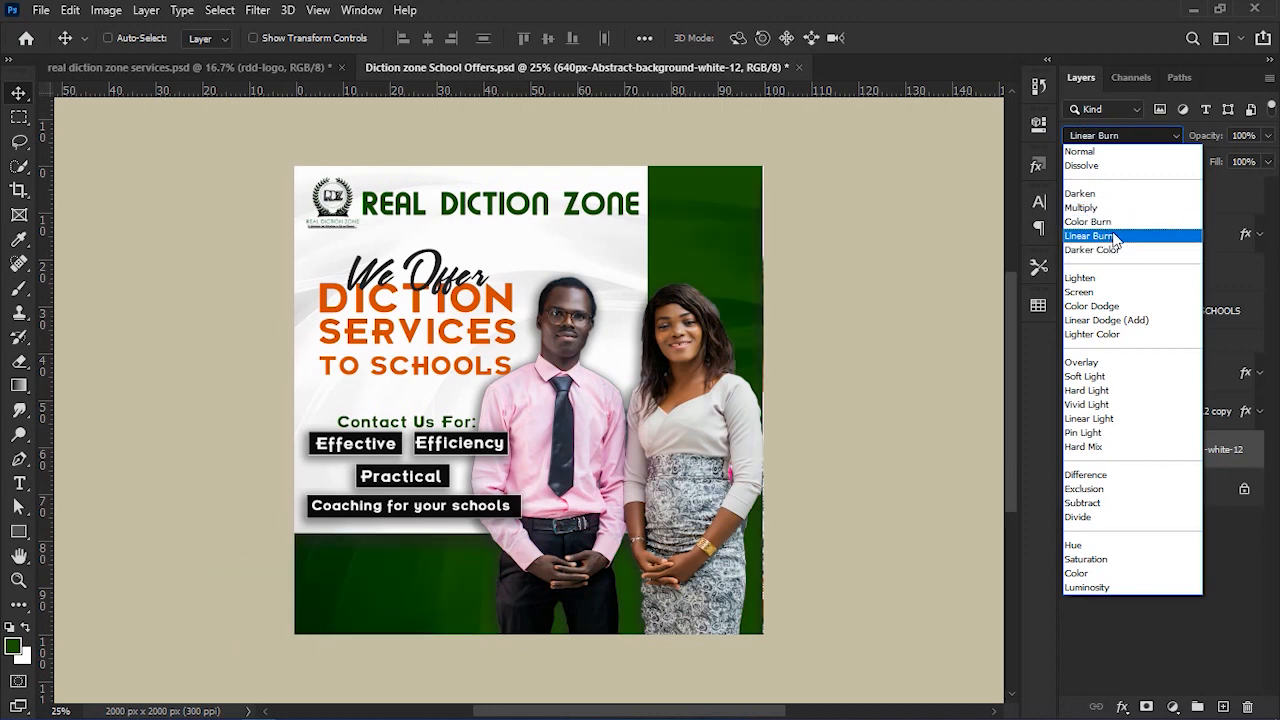
click(1128, 238)
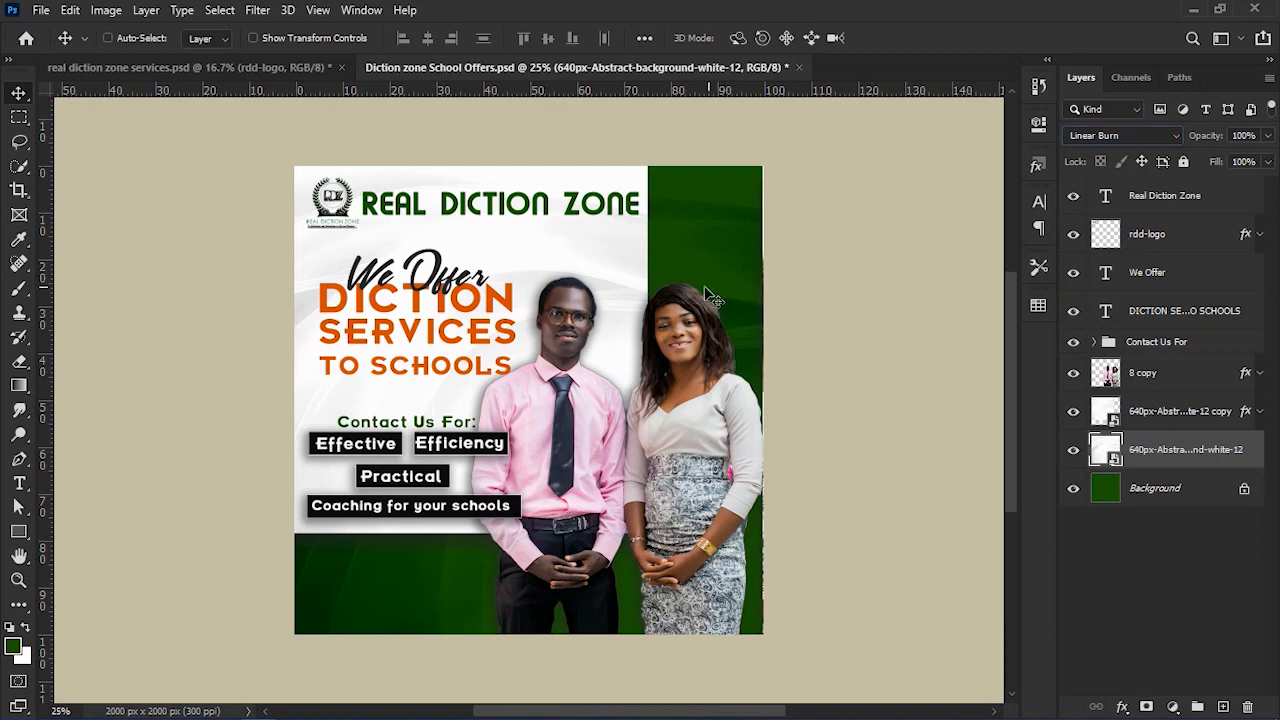
Examine the texture on the green areas up close and compare the flyer with the Linear Burn layer hidden and shown.
key(ctrl+plus)
key(ctrl+plus)
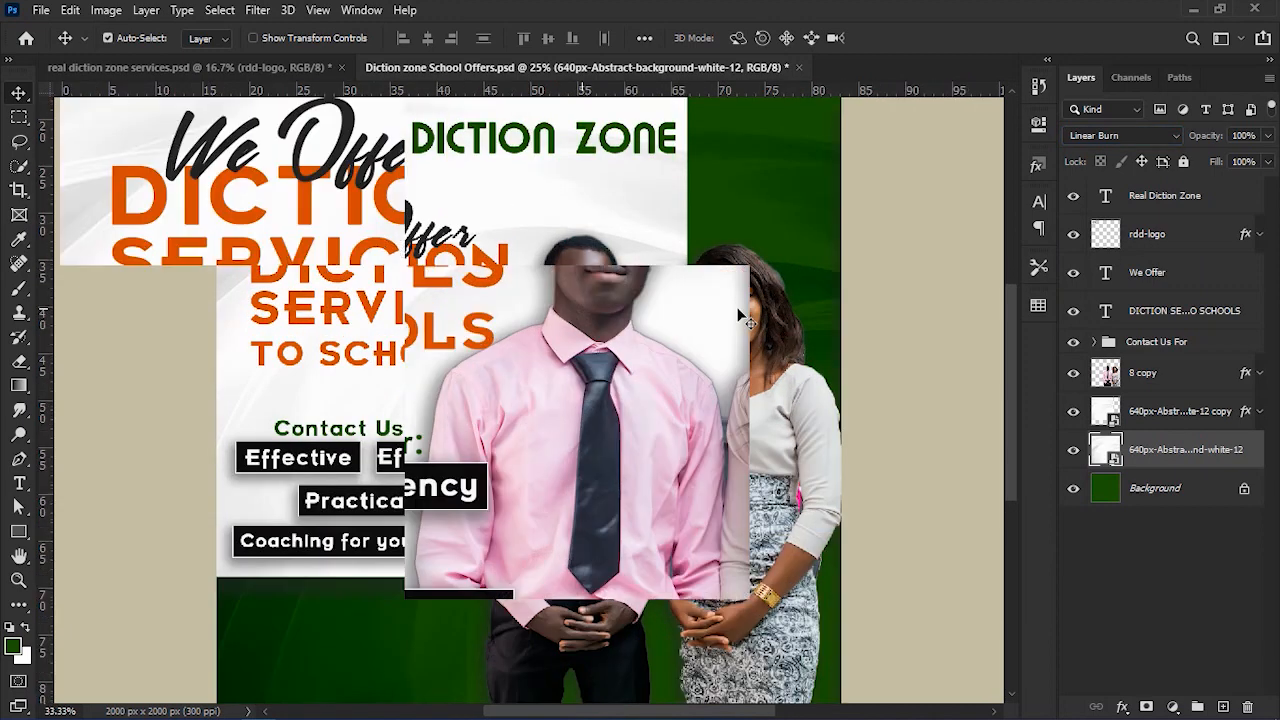
scroll(745, 318, right, 2)
scroll(745, 318, right, 5)
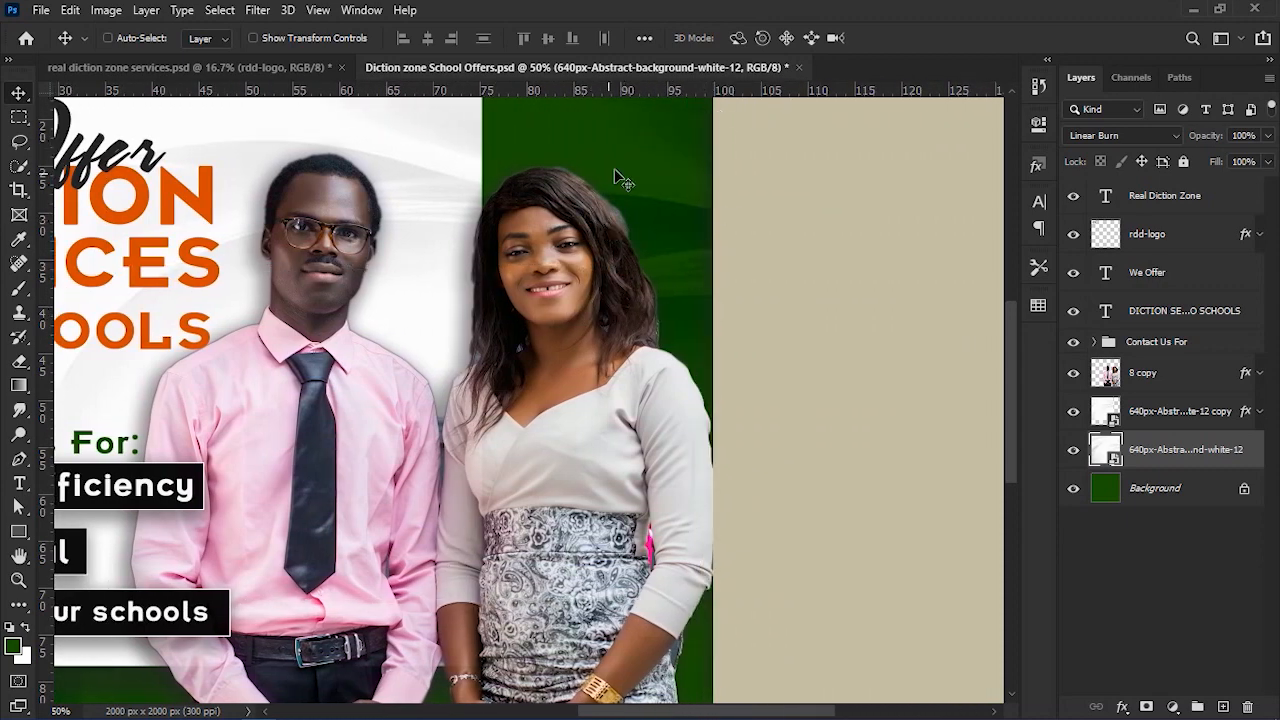
key(ctrl+0)
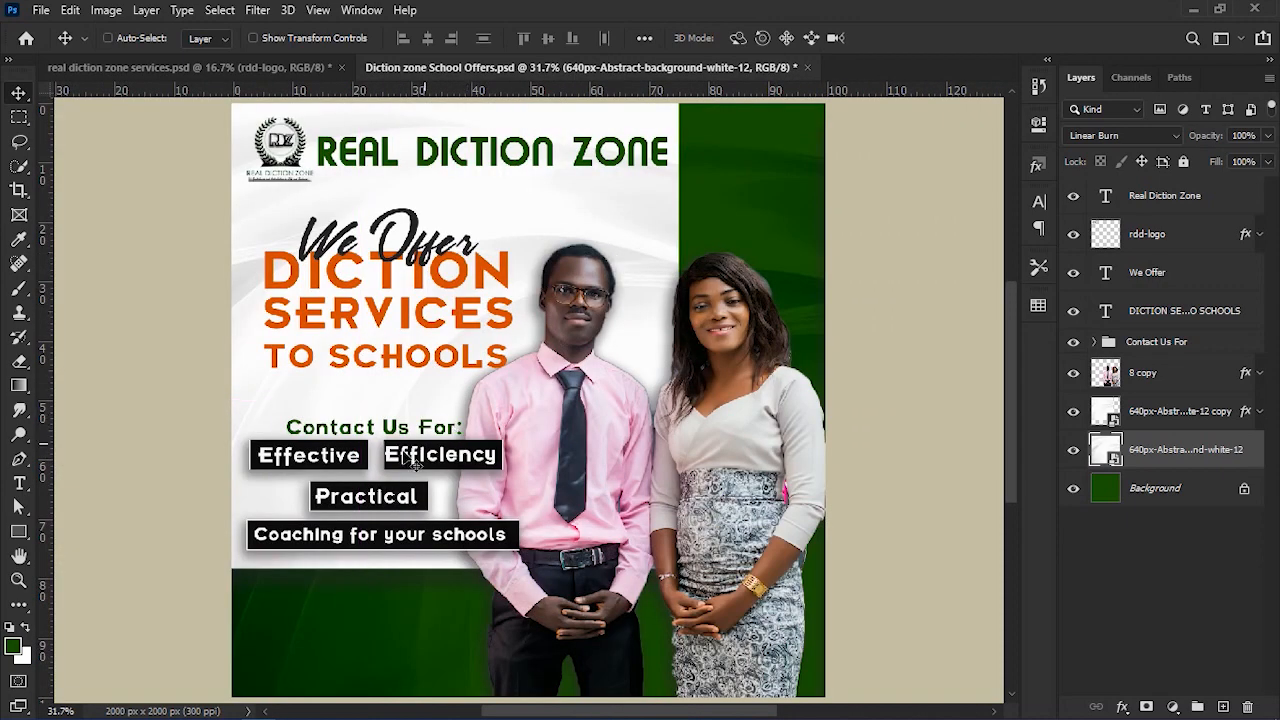
click(1075, 452)
click(1075, 453)
click(1075, 453)
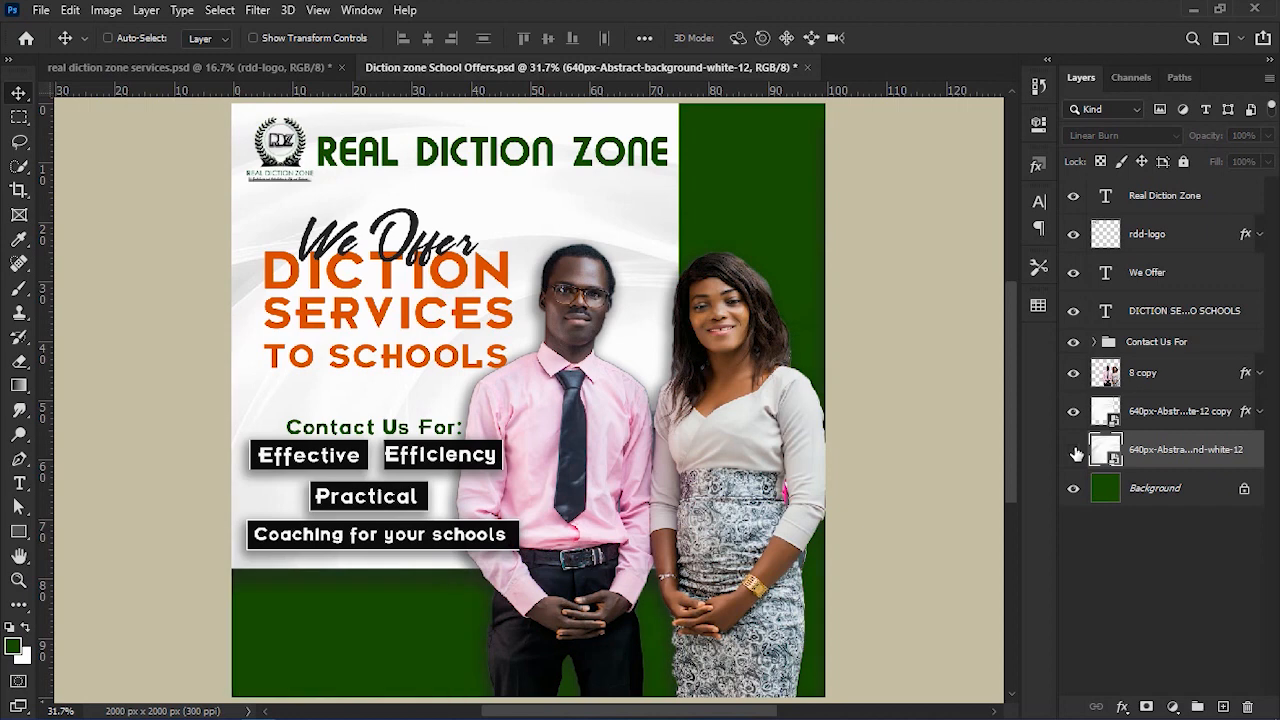
click(1075, 453)
click(1075, 453)
click(1075, 453)
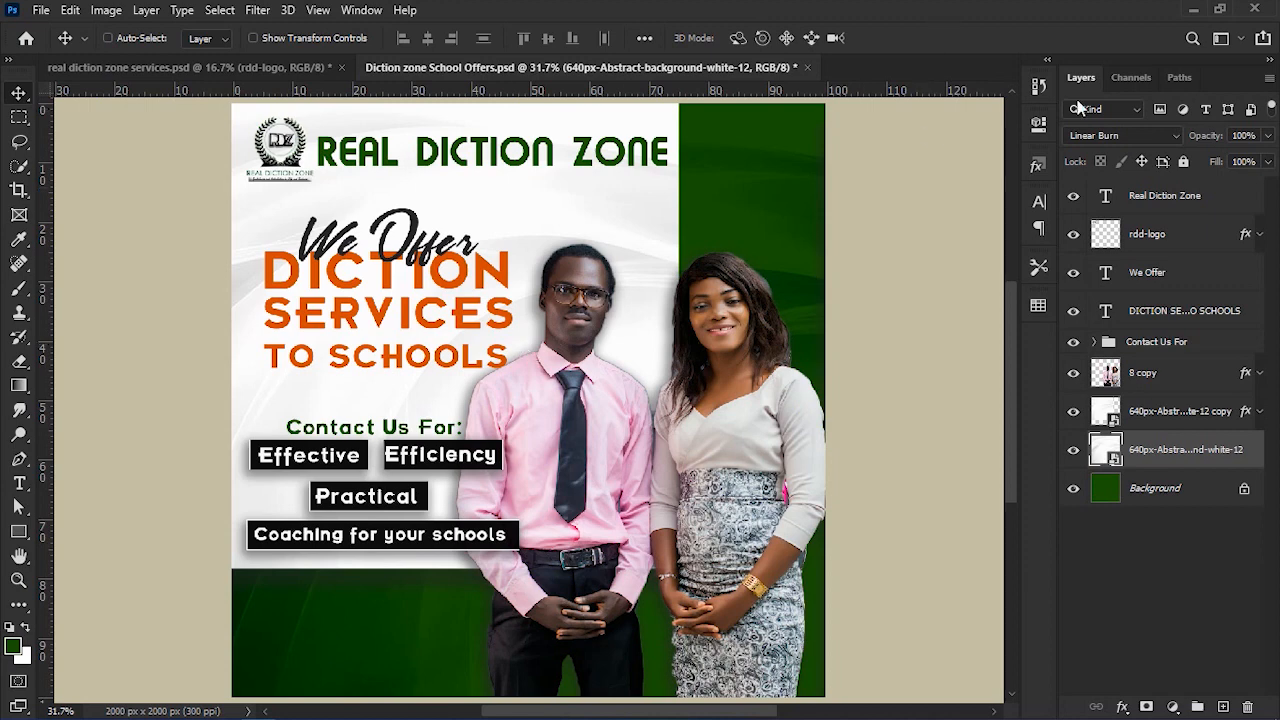
Preview other blend modes on the lower abstract background, keep Linear Burn, and save the document.
click(1120, 138)
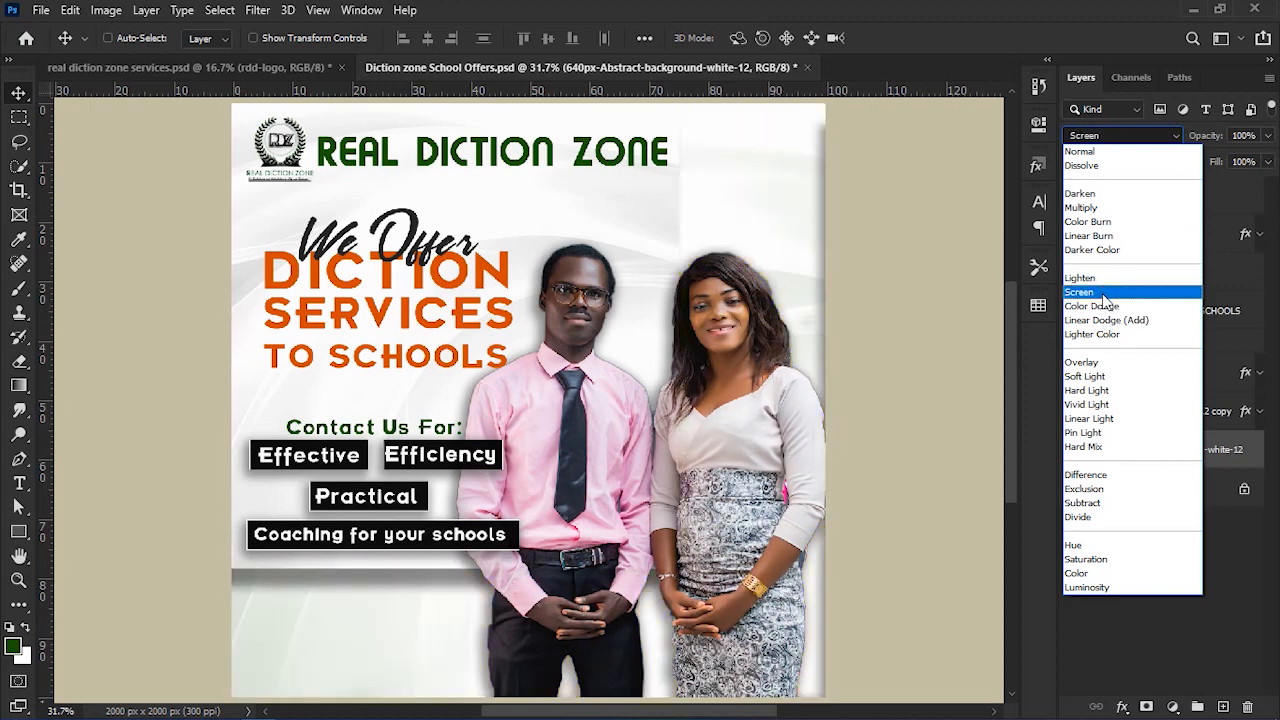
click(1103, 237)
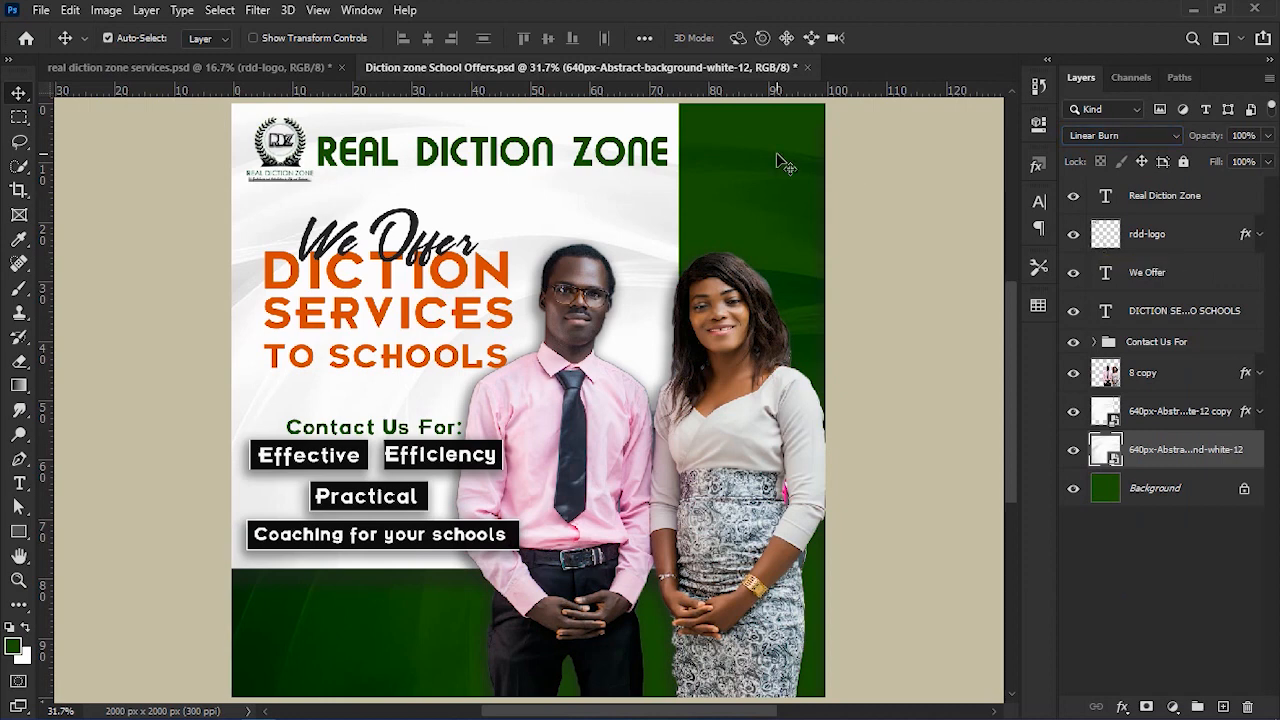
key(ctrl+s)
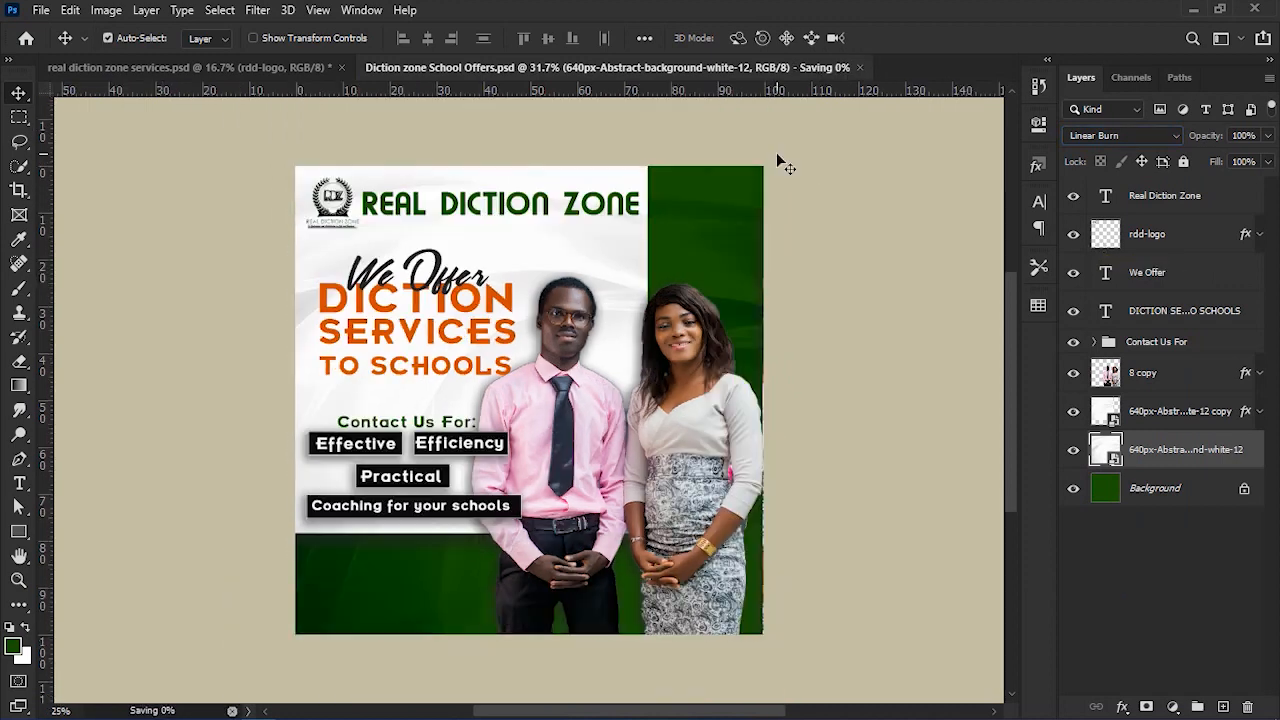
Copy the office address text layer from the services flyer into the Diction zone School Offers document.
key(ctrl+plus)
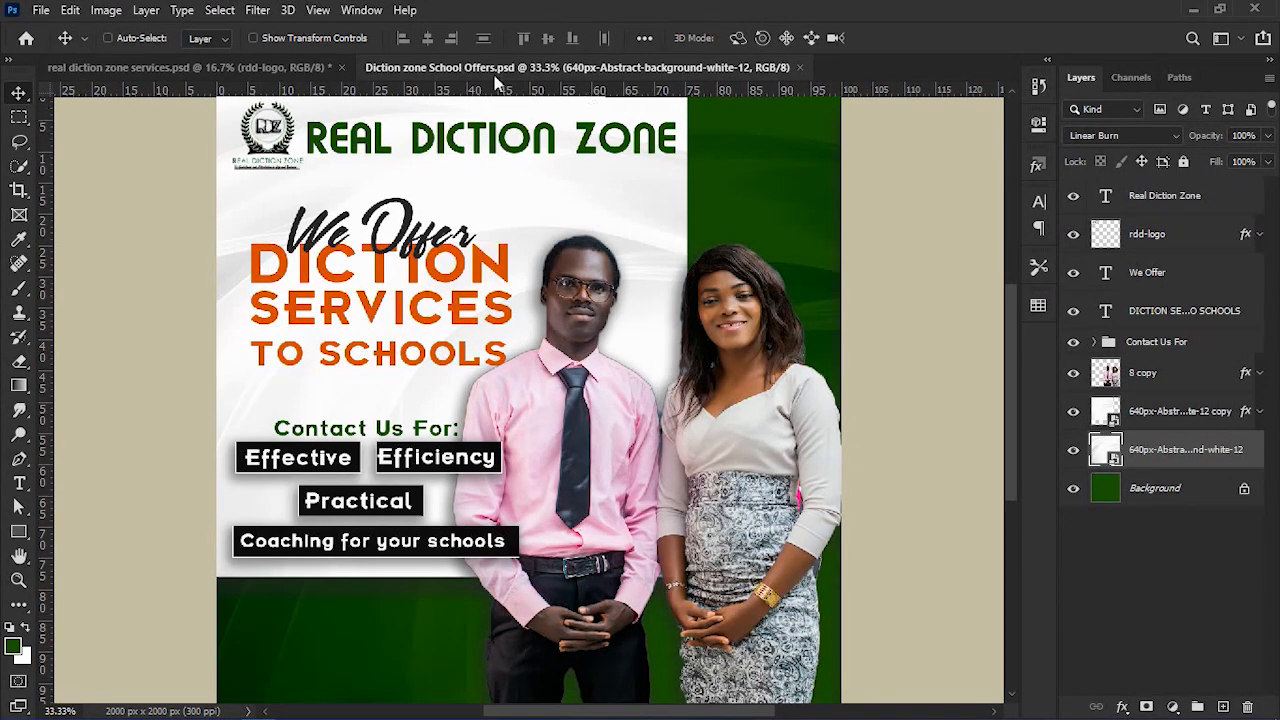
click(279, 70)
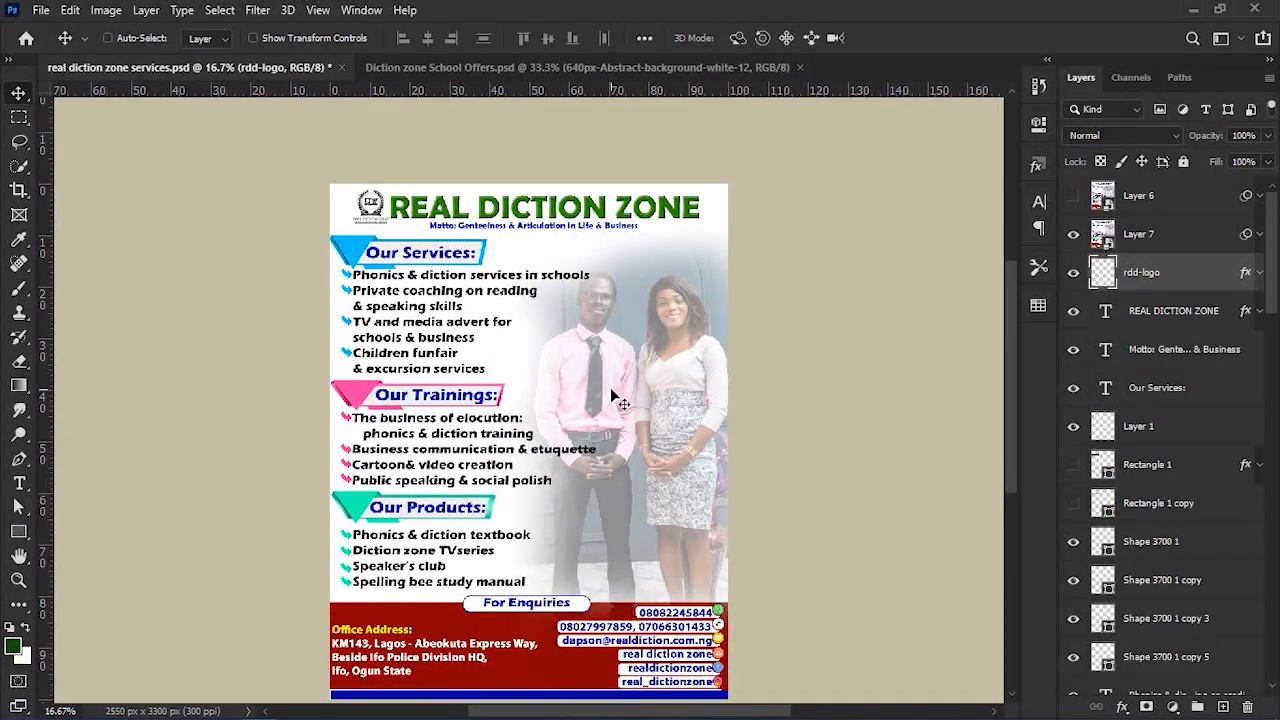
scroll(1183, 529, down, 5)
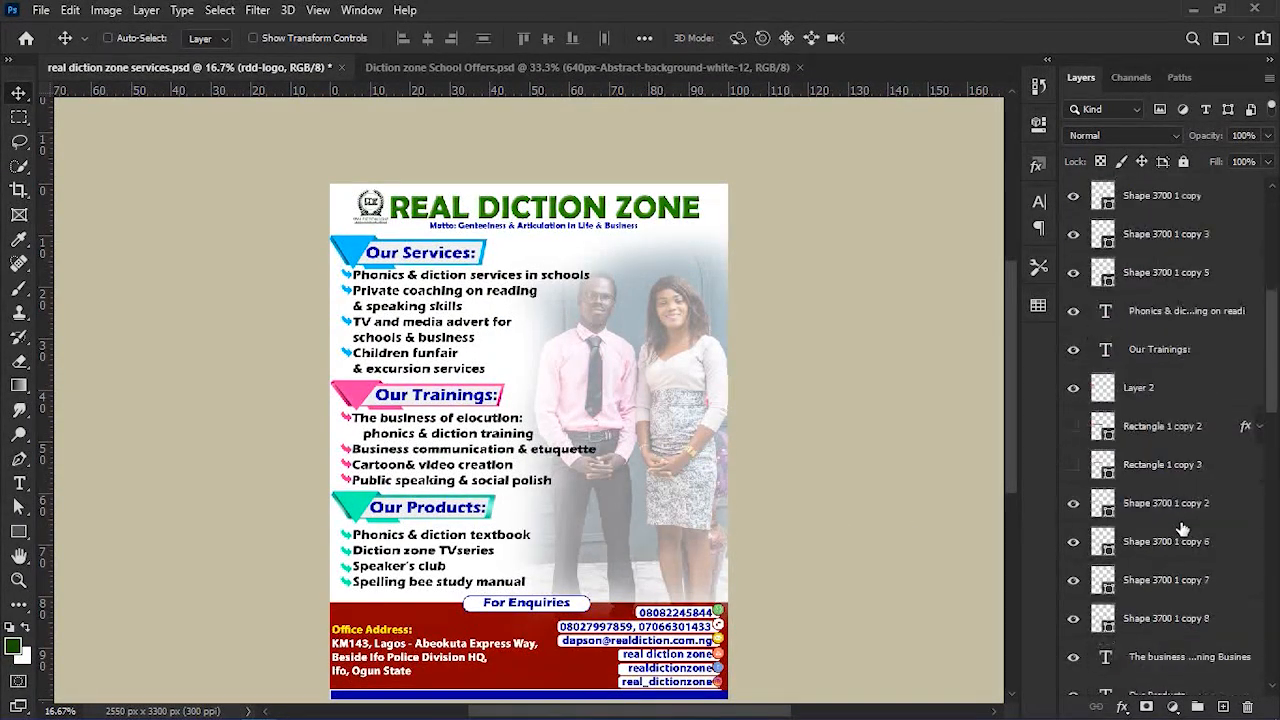
scroll(1183, 529, down, 8)
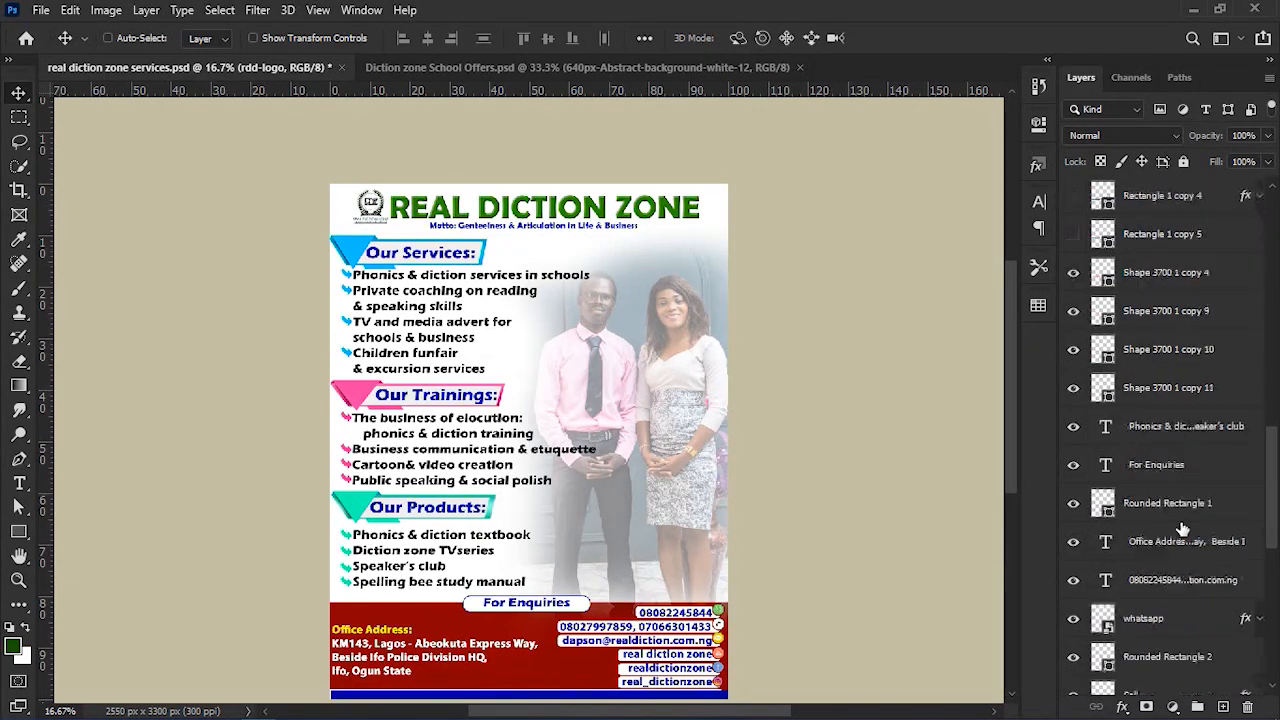
scroll(1183, 529, down, 3)
scroll(1183, 529, up, 3)
scroll(1183, 529, up, 1)
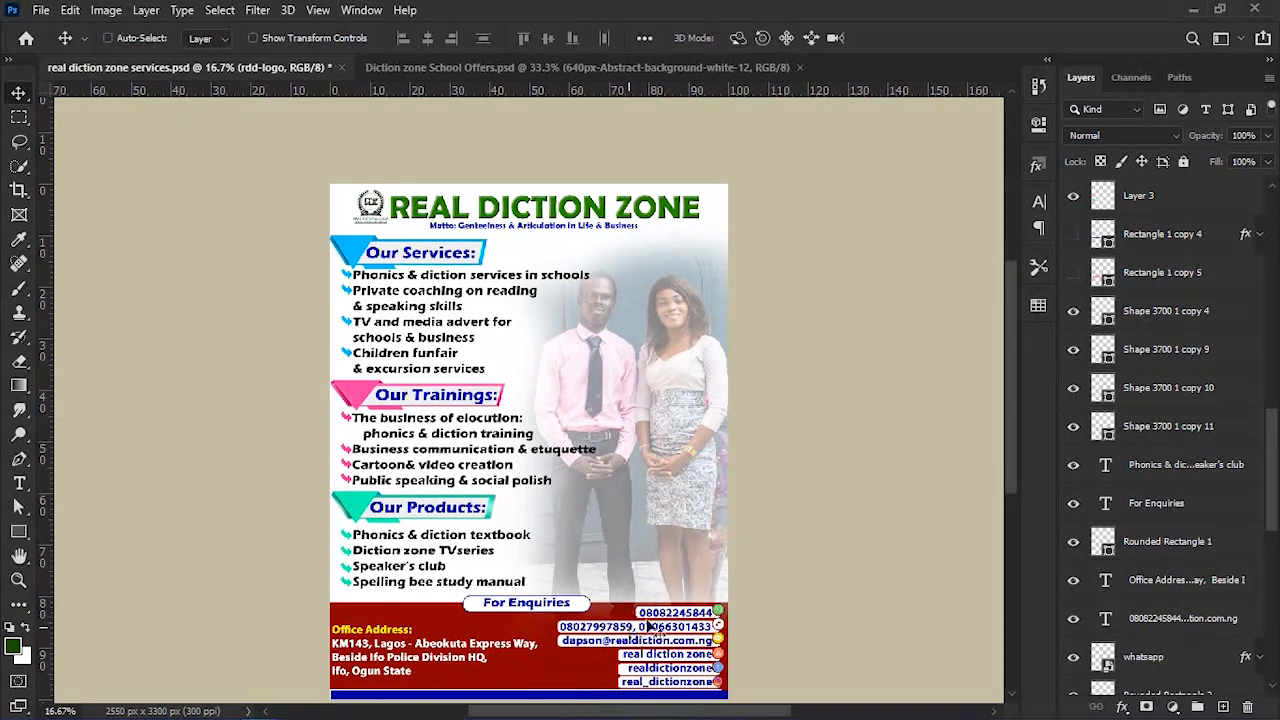
scroll(1186, 543, down, 1)
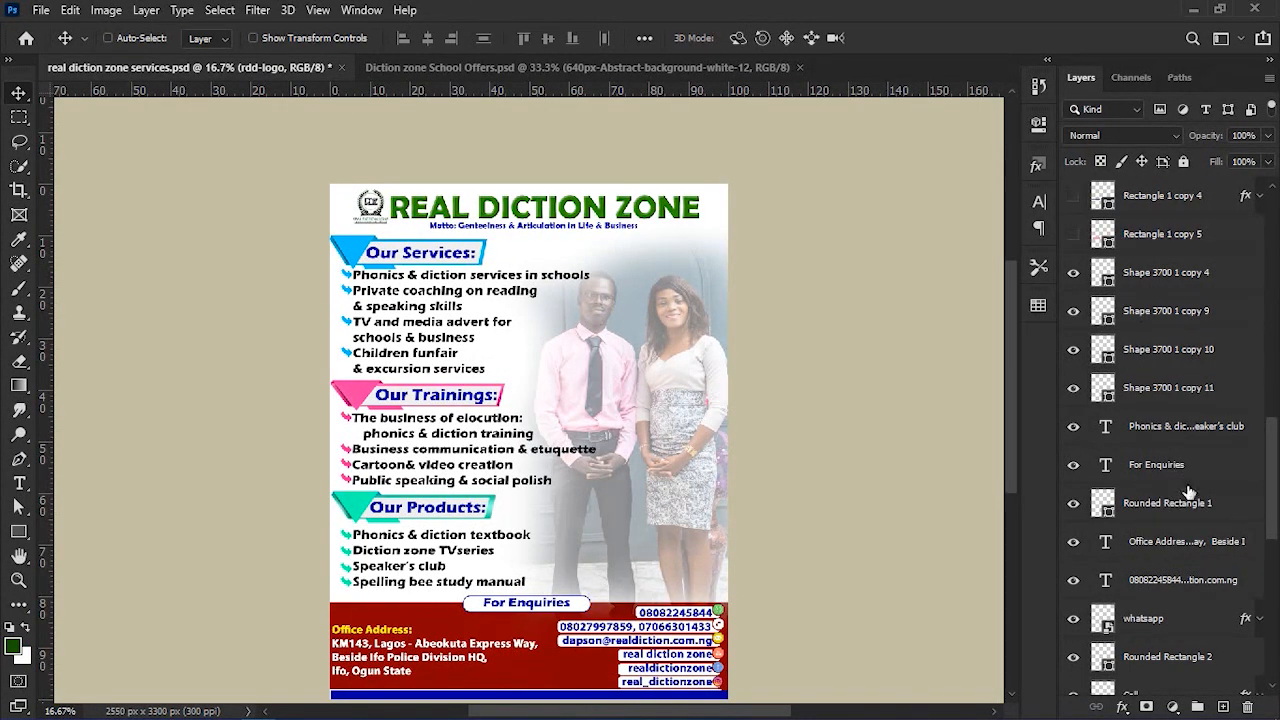
click(1185, 543)
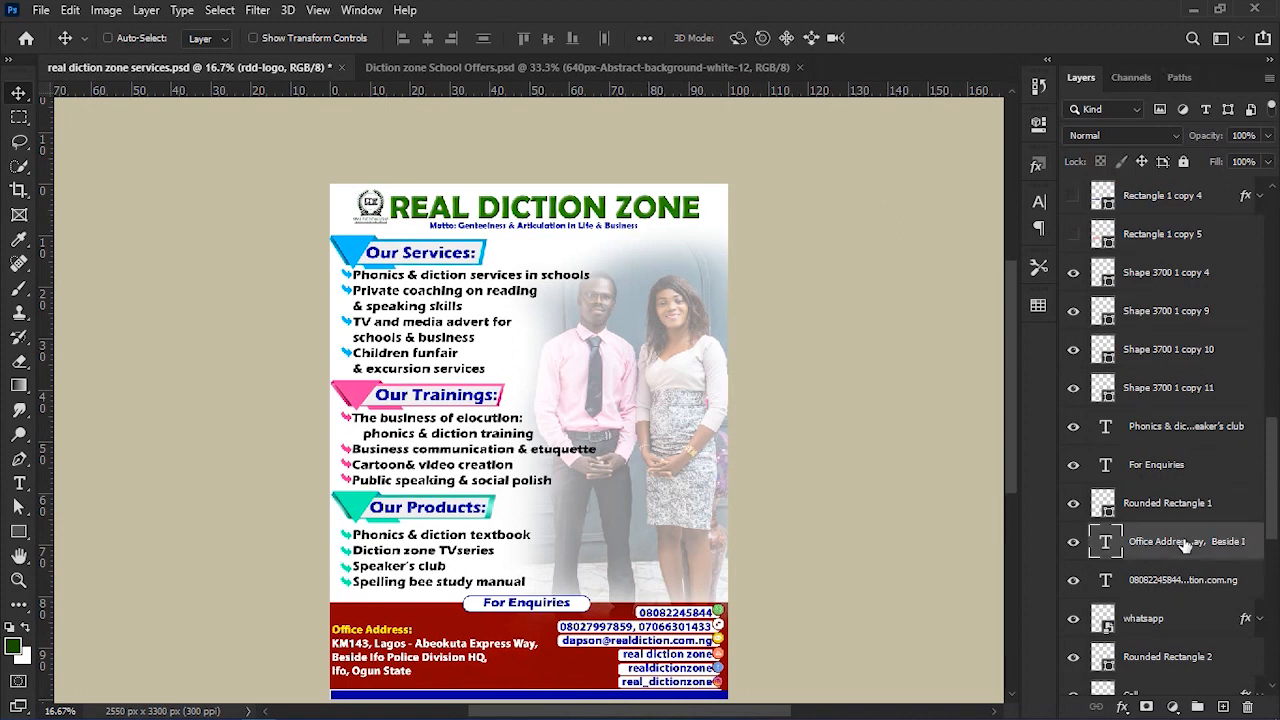
mouse_move(355, 663)
mouse_down()
mouse_move(497, 664)
mouse_move(382, 307)
mouse_move(353, 446)
mouse_move(686, 69)
mouse_move(586, 223)
mouse_move(380, 660)
mouse_up()
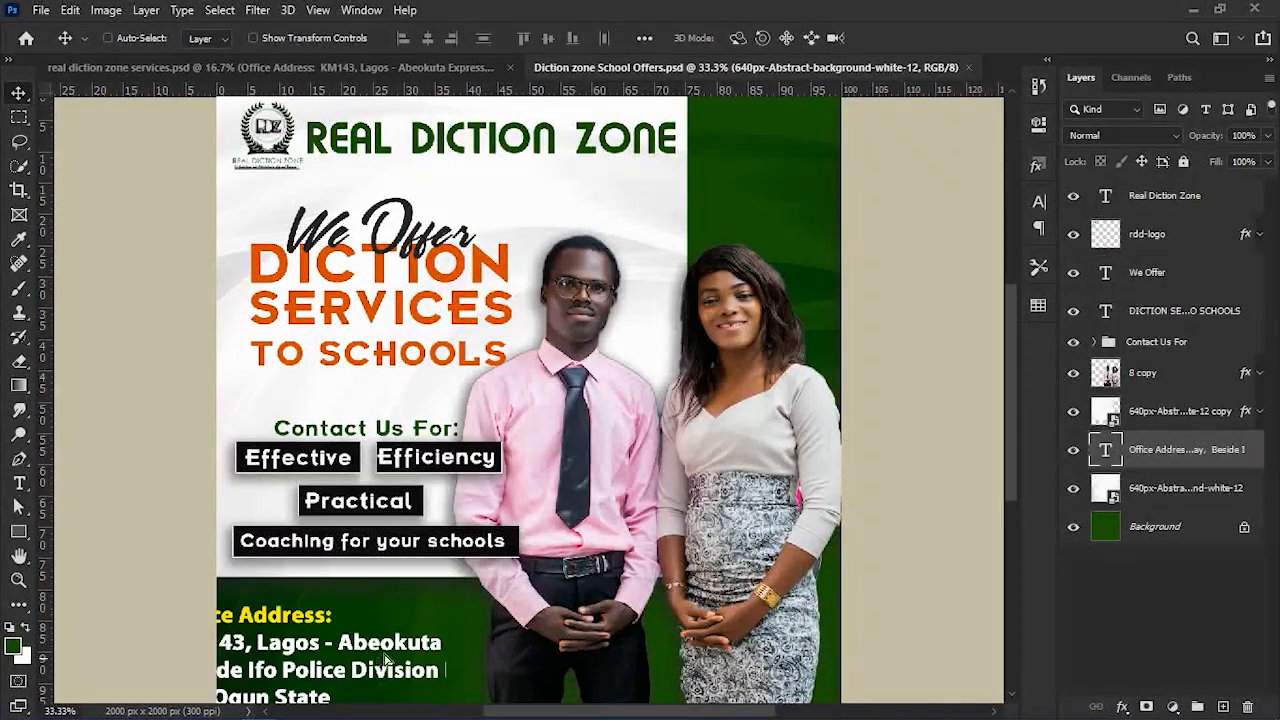
Move the copied office address text into the green band beneath the white background and scale it down proportionally.
key(ctrl+minus)
scroll(523, 558, down, 3)
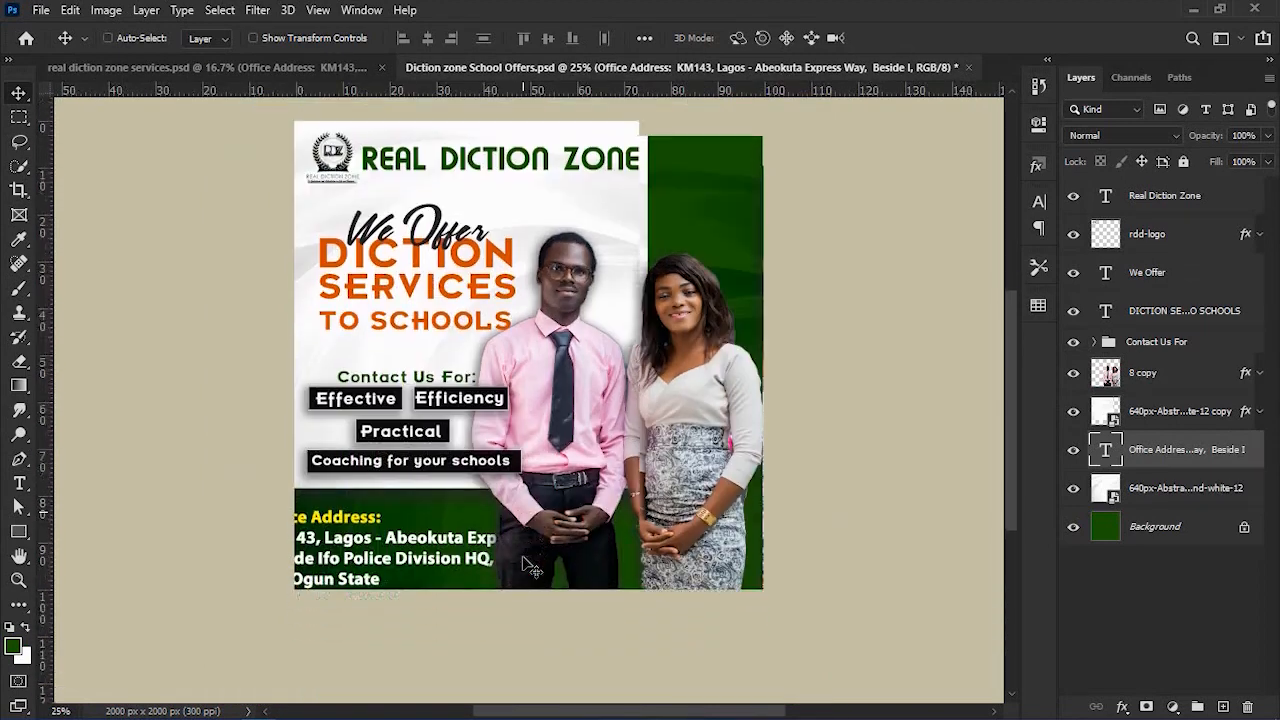
drag(442, 520, 537, 515)
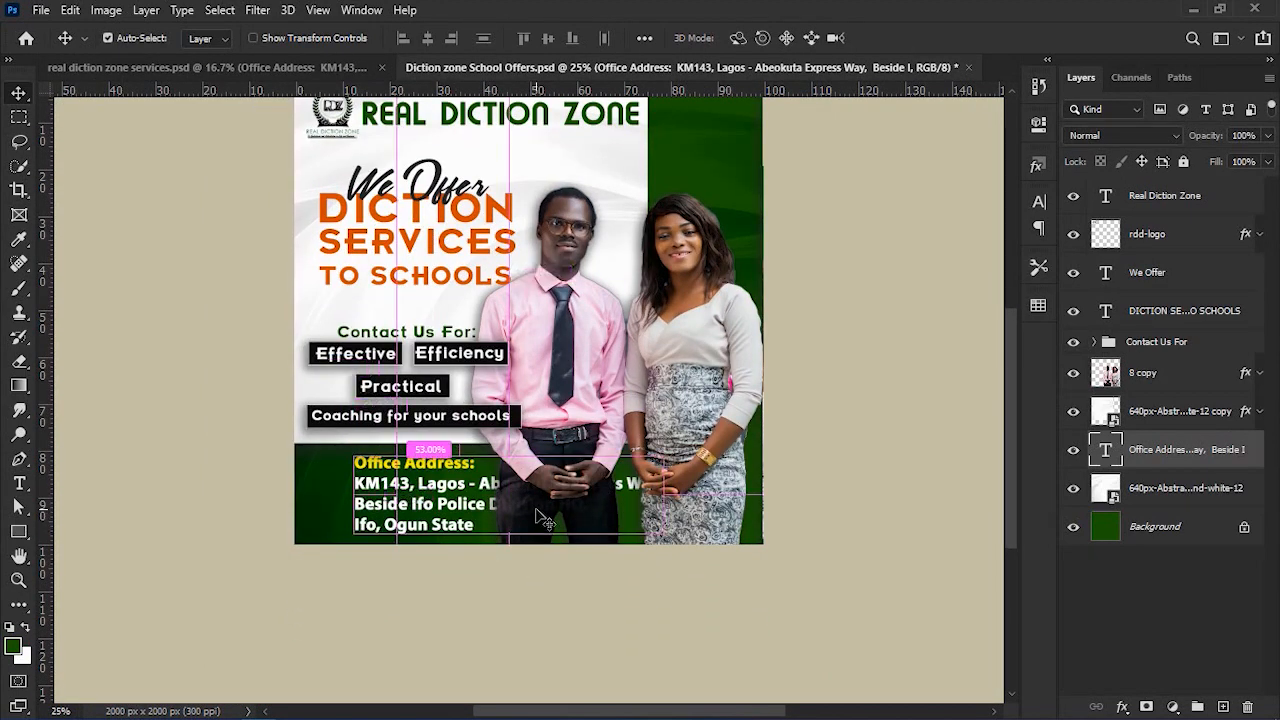
key(ctrl+t)
drag(666, 452, 513, 489)
key(Return)
scroll(700, 465, up, 2)
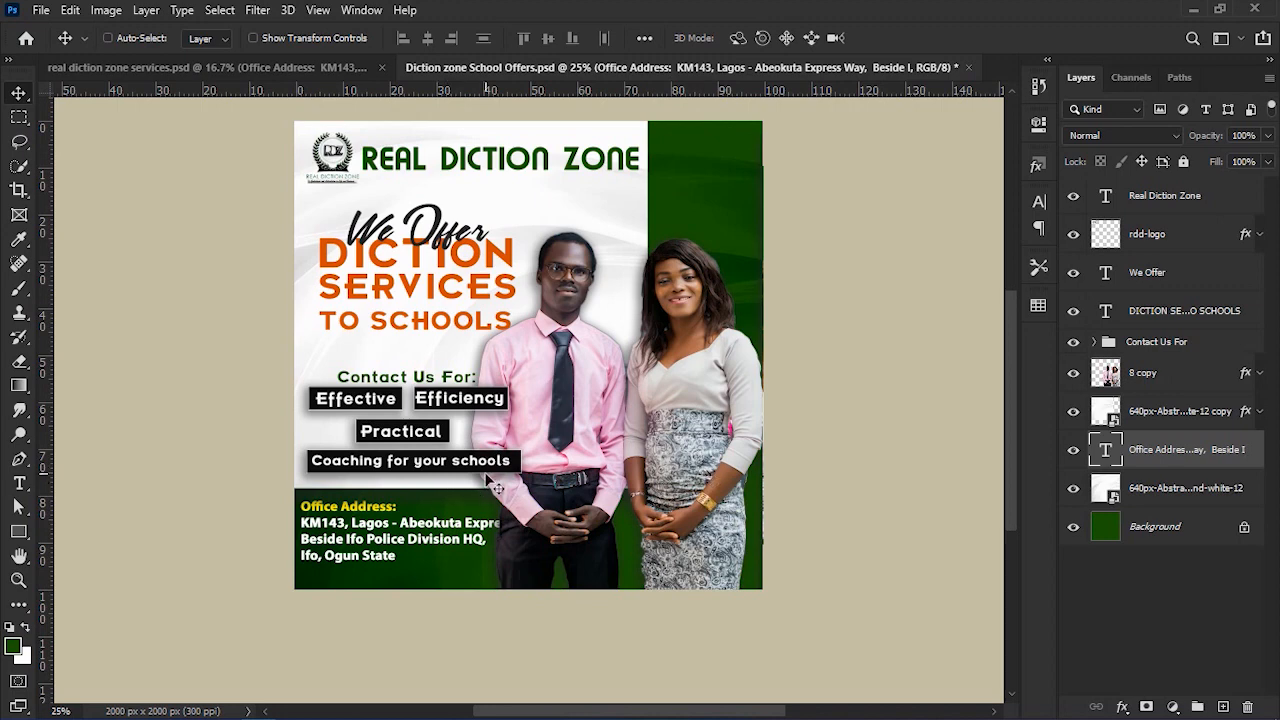
Scale the office address text to about 81% and position it near the left edge of the green band.
key(ctrl+t)
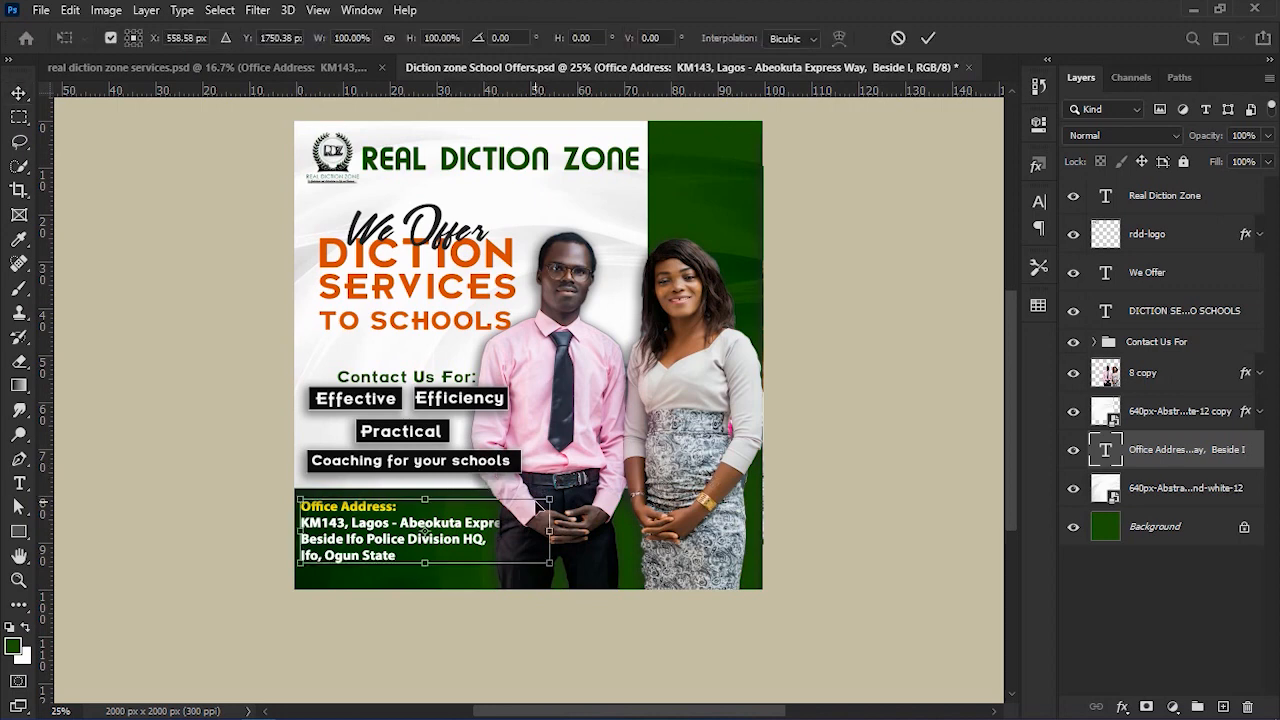
drag(546, 497, 527, 507)
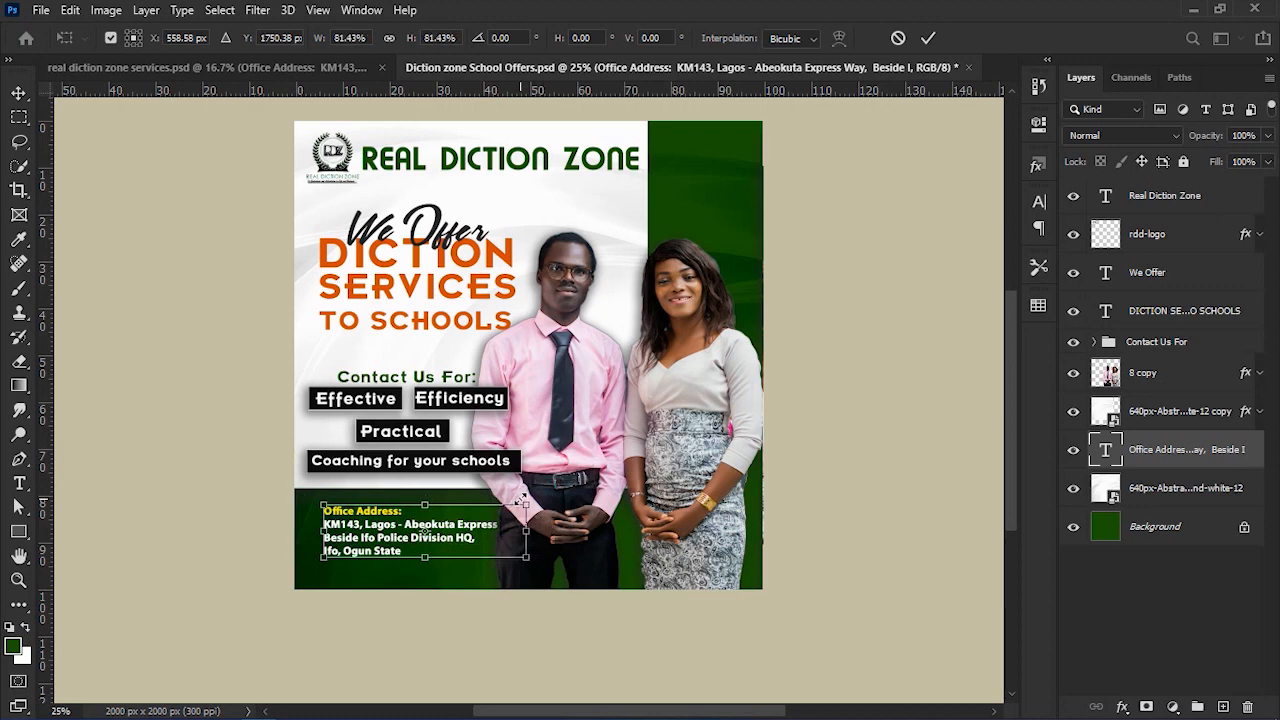
key(Return)
drag(438, 527, 412, 518)
key(ctrl+plus)
key(ctrl+plus)
scroll(412, 518, left, 5)
scroll(416, 519, down, 2)
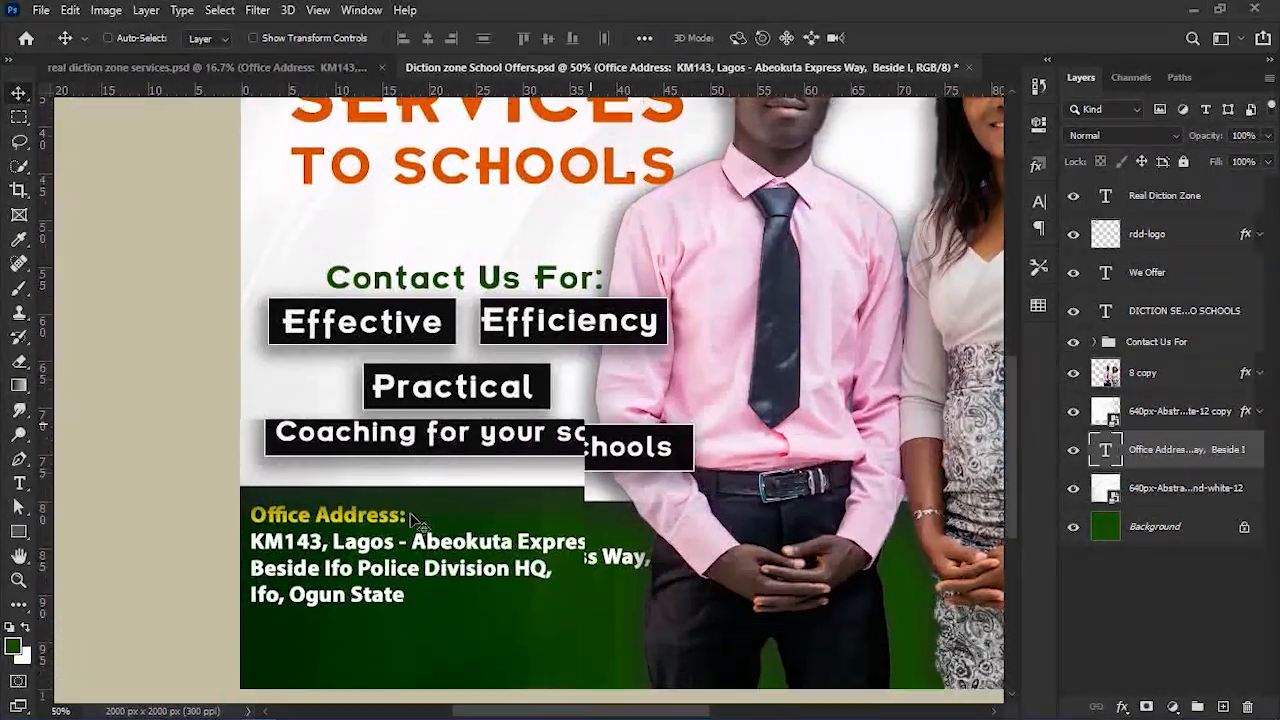
drag(378, 540, 377, 546)
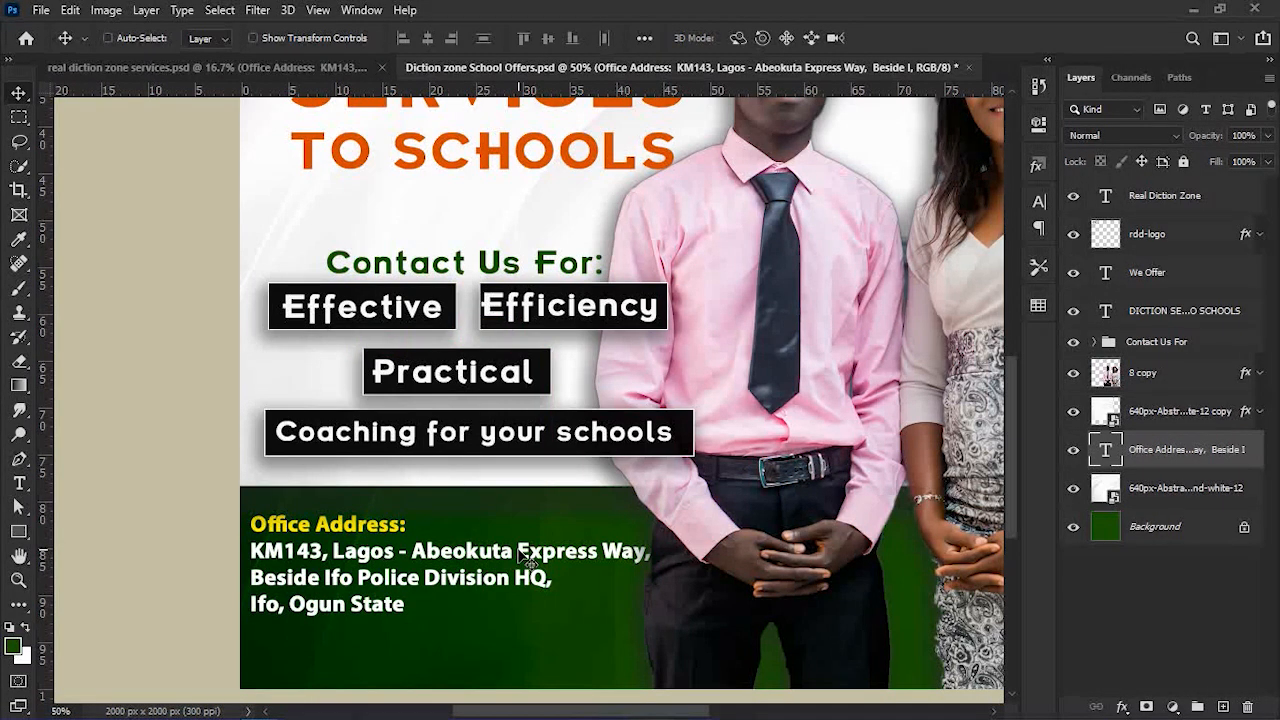
Set the tracking of the office address text to -25.
click(1039, 204)
click(1007, 272)
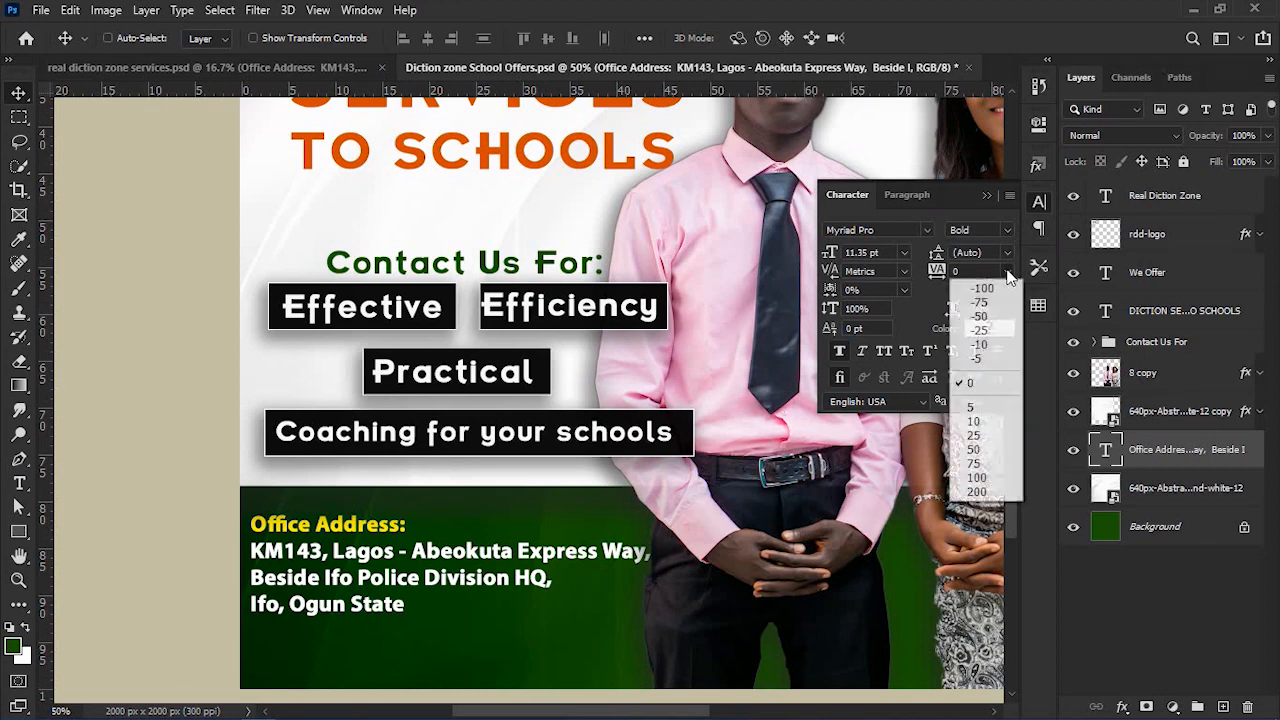
click(984, 331)
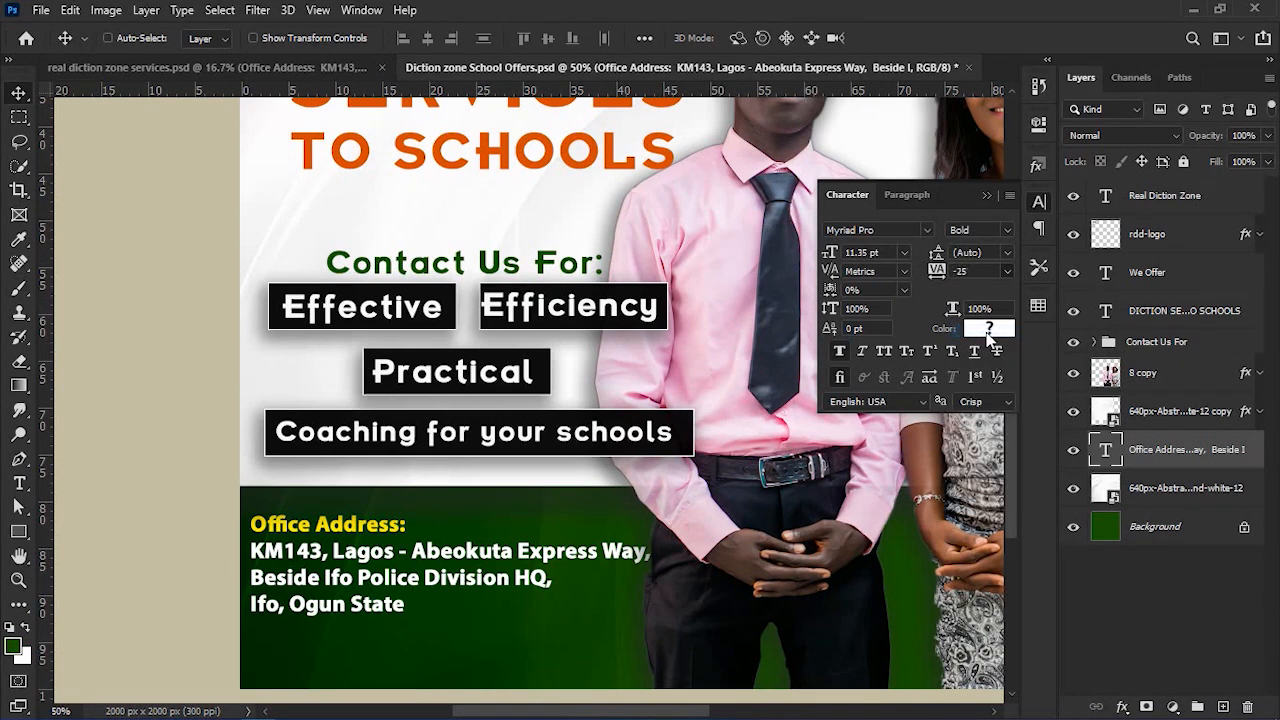
click(987, 196)
Nudge the office address text slightly upward within the green band and save the document.
key(Up)
key(Up)
key(Up)
key(Up)
key(Up)
key(Up)
key(Up)
key(Up)
key(Up)
key(Up)
key(Up)
key(Up)
key(Up)
key(Up)
key(Up)
key(Up)
key(Down)
key(Down)
key(Down)
key(Down)
key(Up)
key(Up)
key(Up)
key(Up)
key(Up)
key(Up)
key(Up)
key(Up)
key(Up)
key(Up)
key(Up)
key(Up)
key(Up)
key(Up)
key(Up)
key(Up)
key(Up)
key(Up)
key(Up)
key(Up)
key(Down)
key(Down)
key(Down)
key(Down)
key(Down)
key(Down)
key(Down)
key(Down)
key(Down)
key(Down)
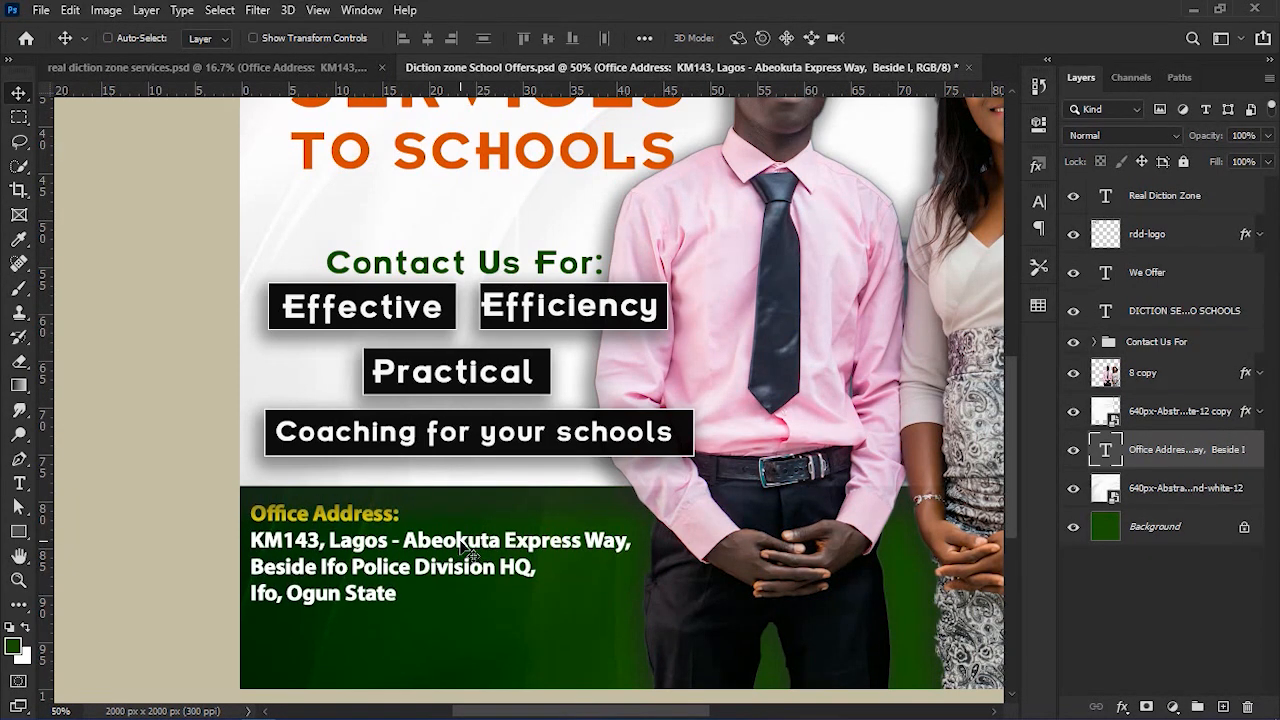
key(ctrl+0)
key(ctrl+s)
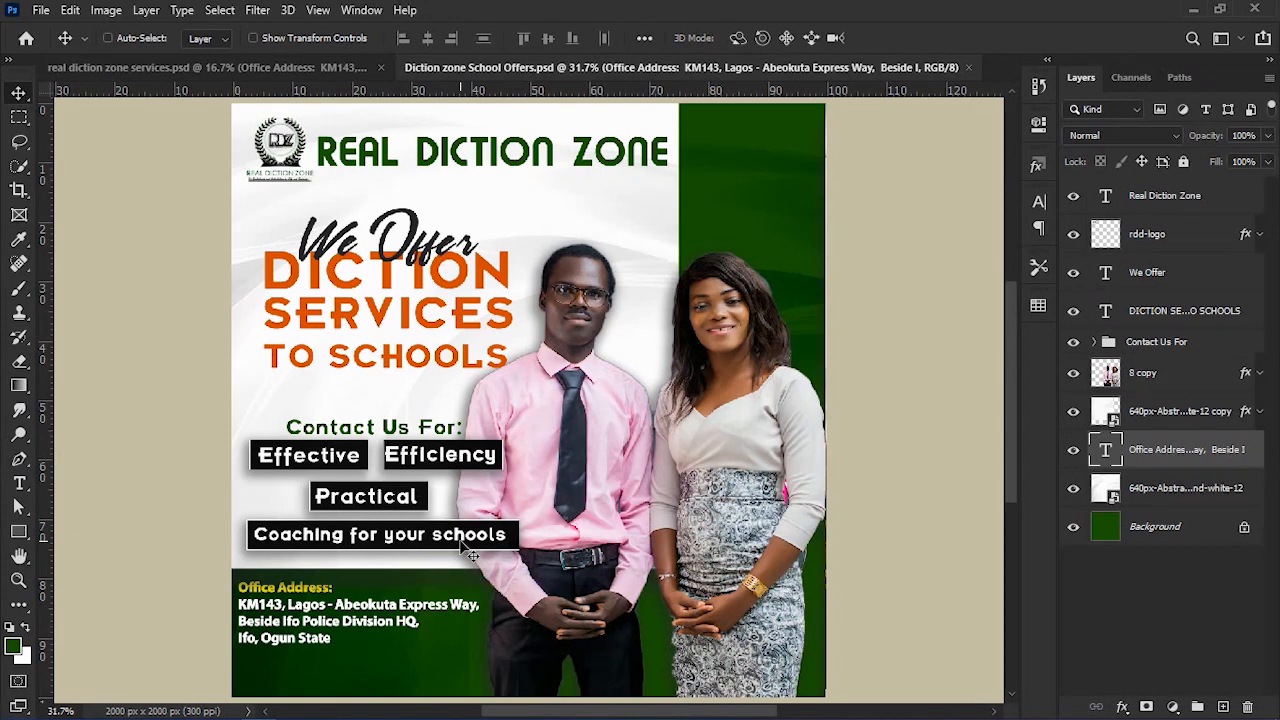
Try copying the contact details text and whatsapp icon from the services flyer into School Offers, and delete the copies.
click(296, 62)
scroll(1175, 590, down, 5)
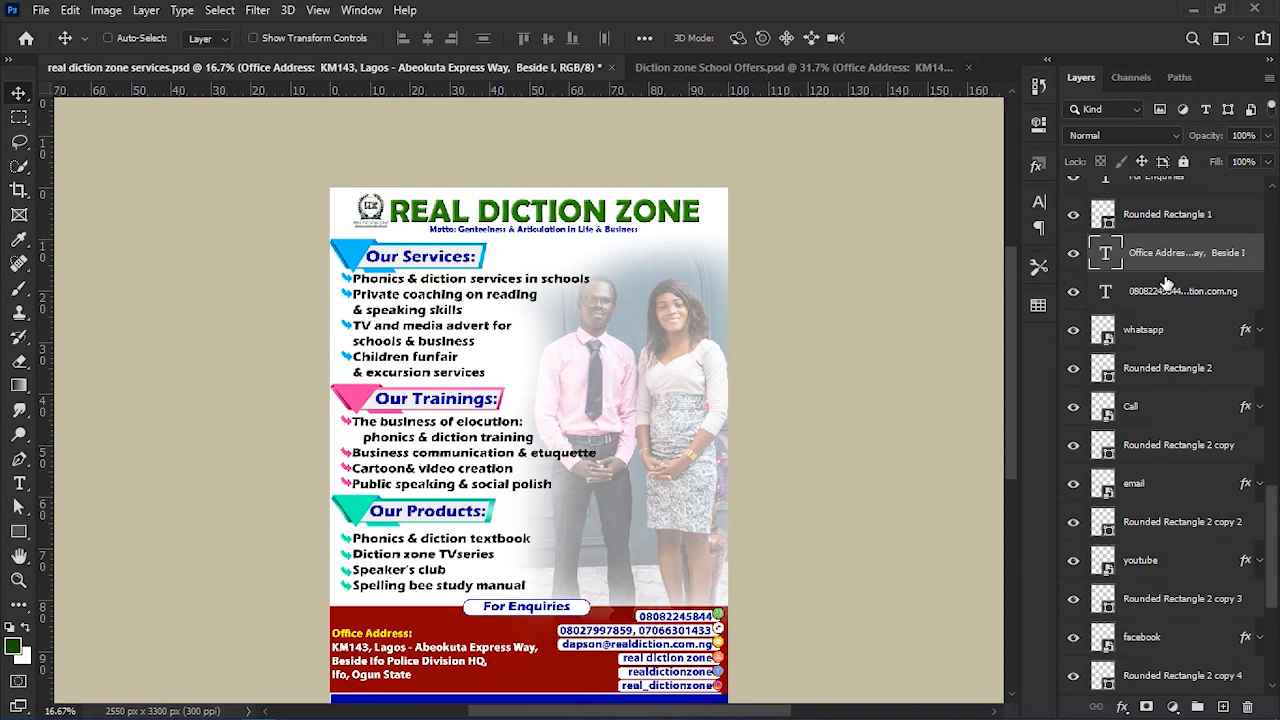
click(1169, 290)
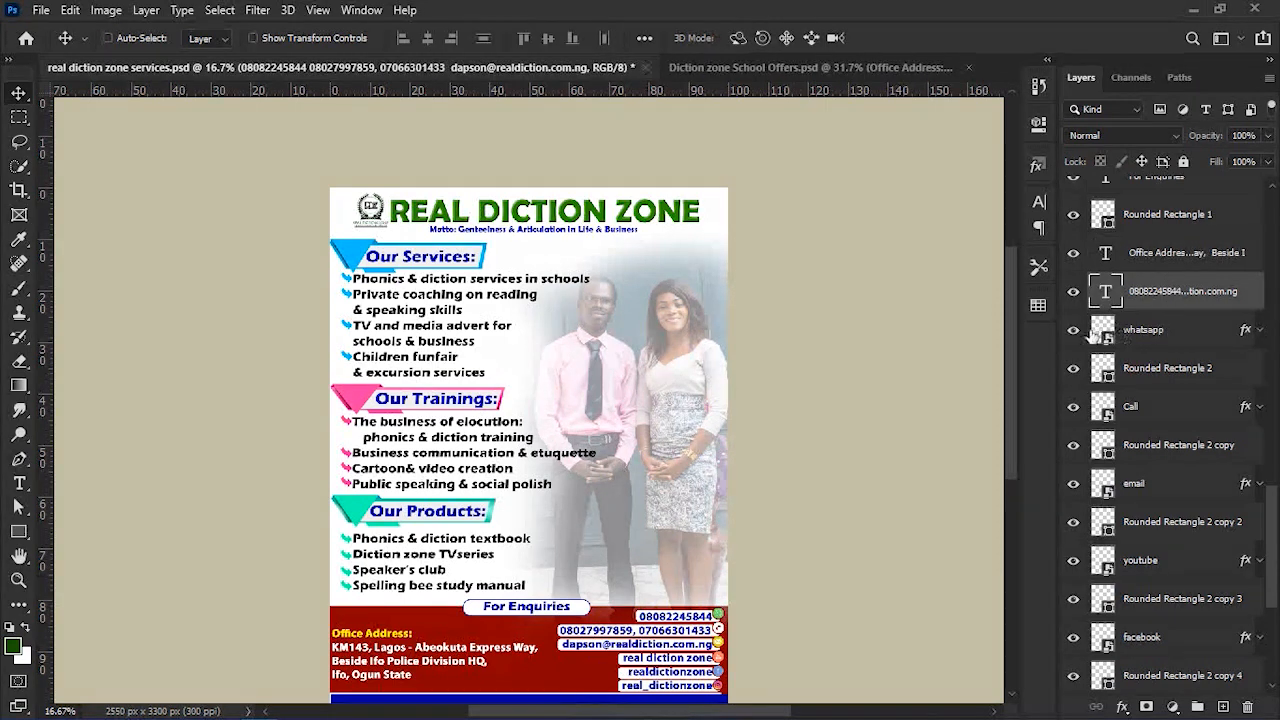
click(1074, 296)
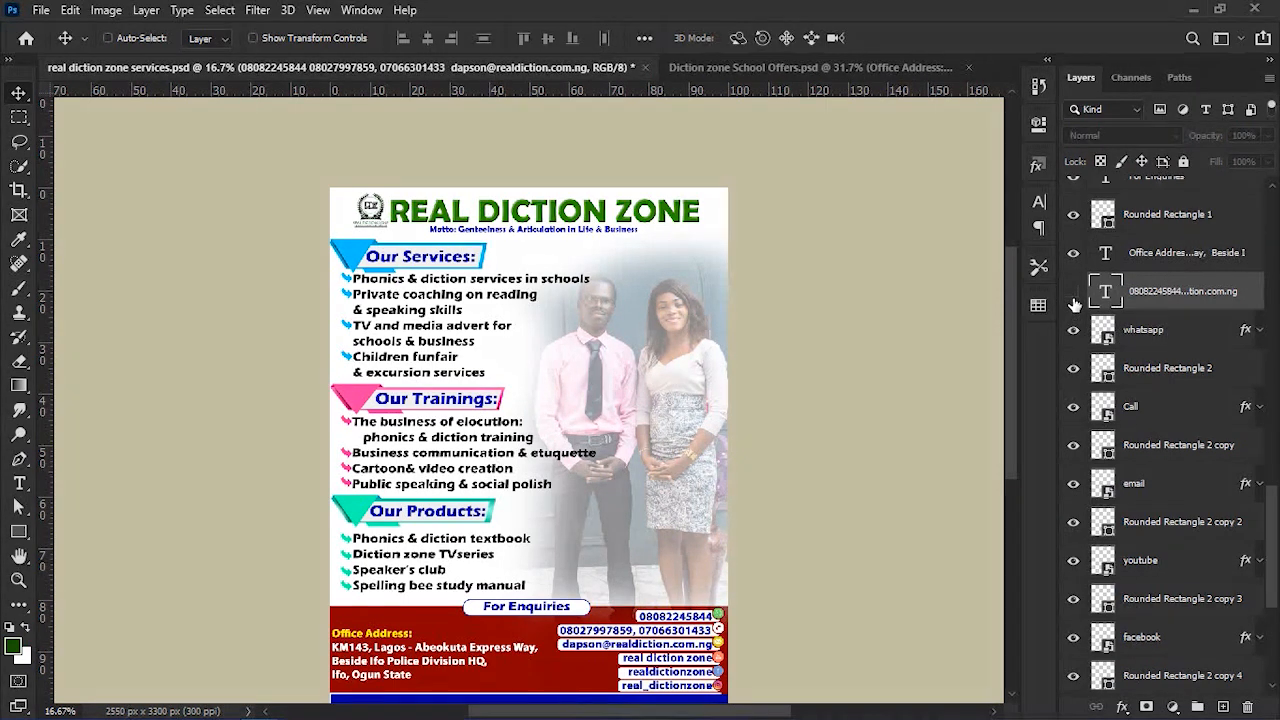
click(1073, 293)
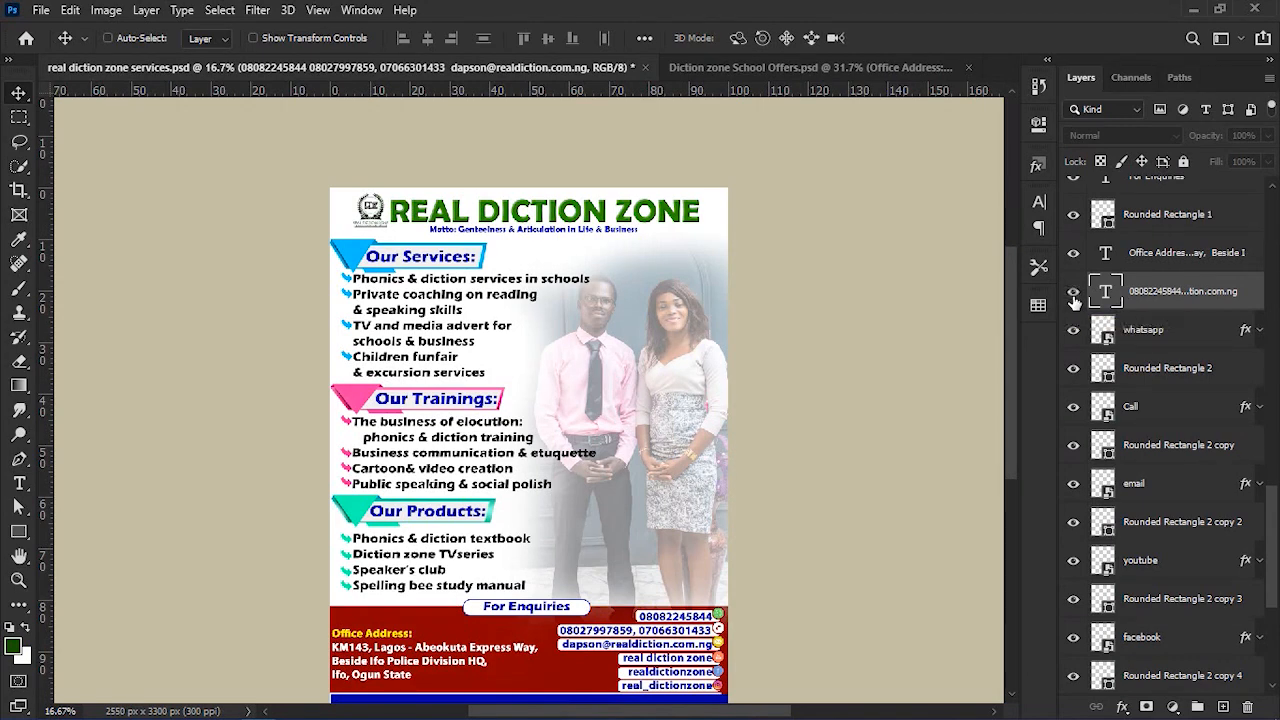
click(1150, 337)
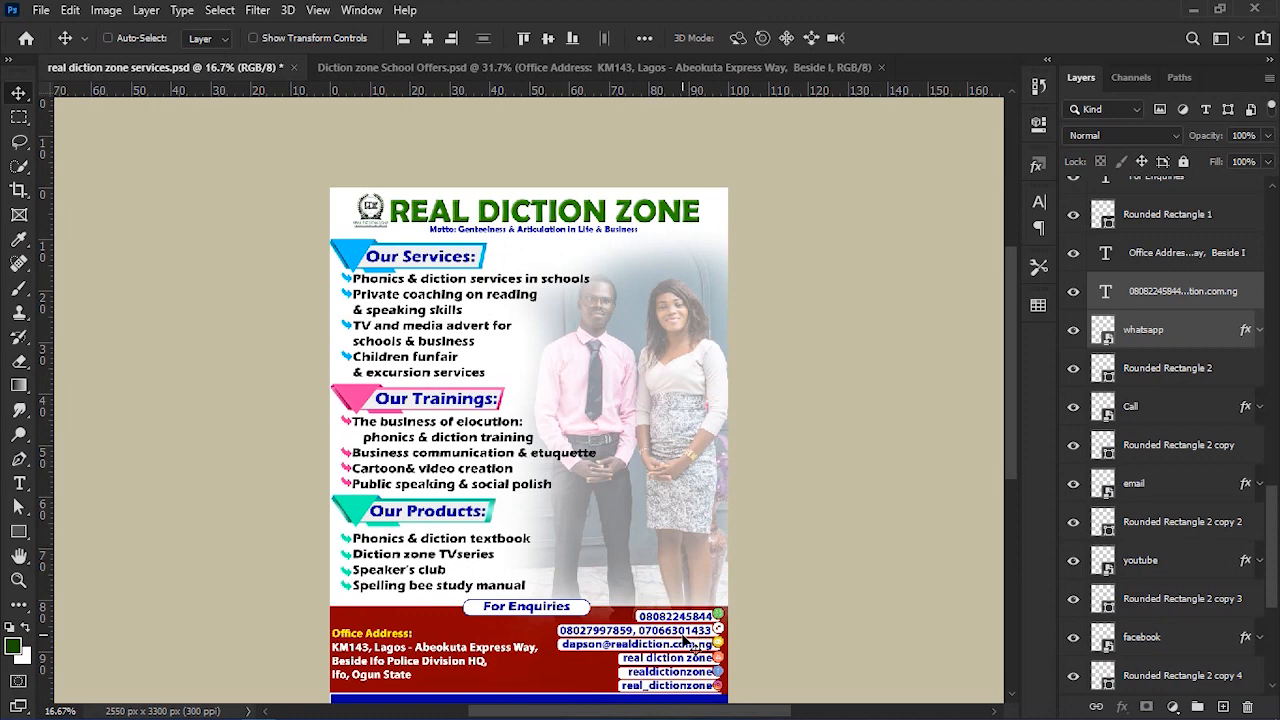
drag(688, 645, 506, 596)
scroll(508, 595, down, 2)
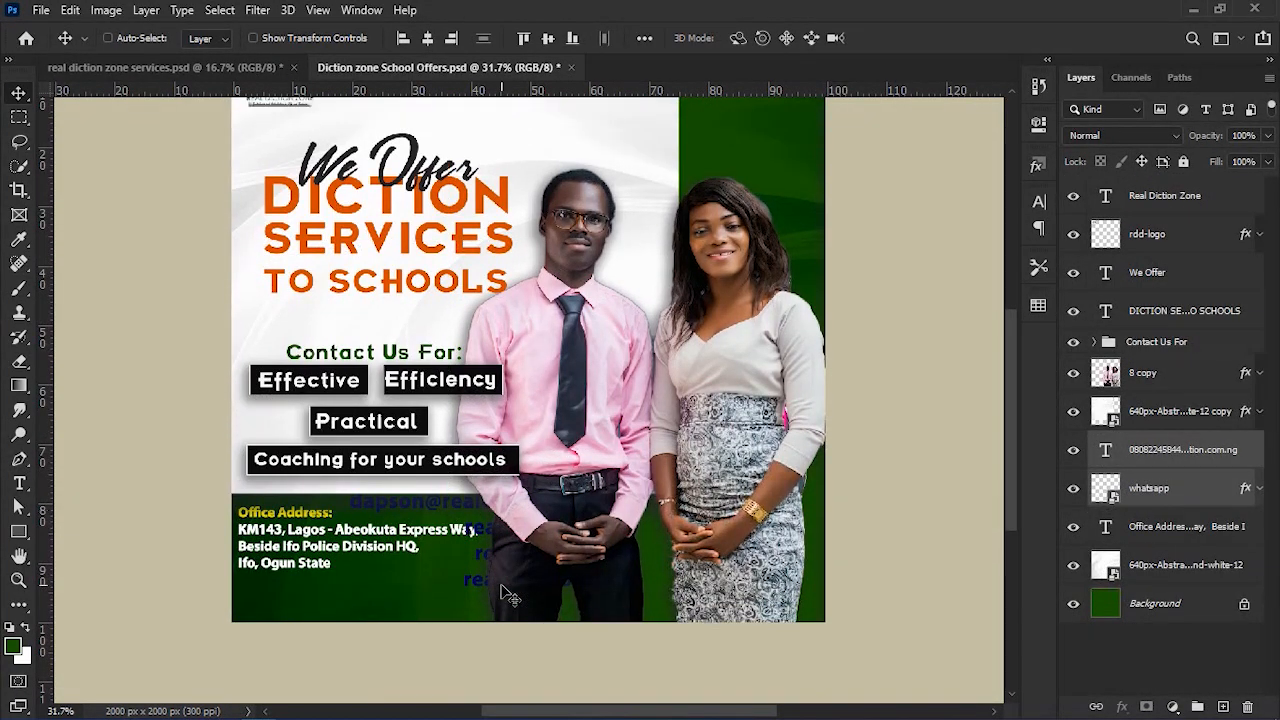
drag(490, 540, 407, 575)
key(Delete)
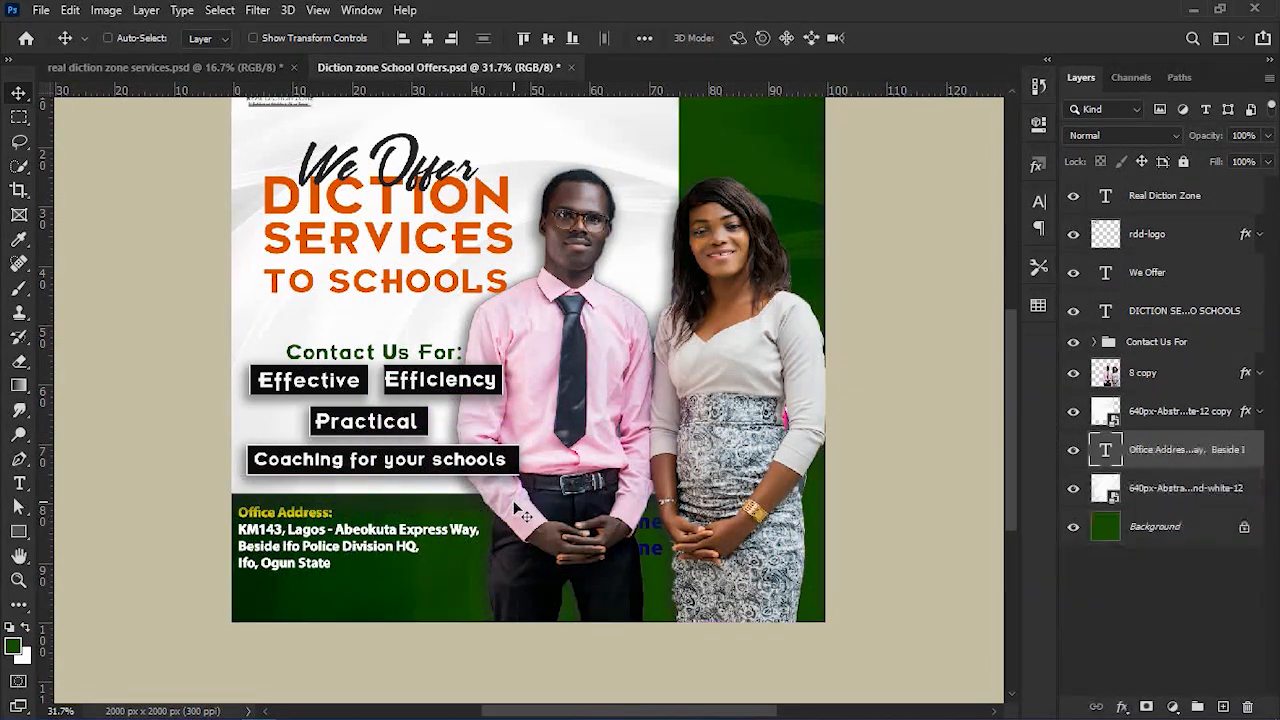
Add a new line below the office address text and start entering the phone number there.
double_click(1106, 450)
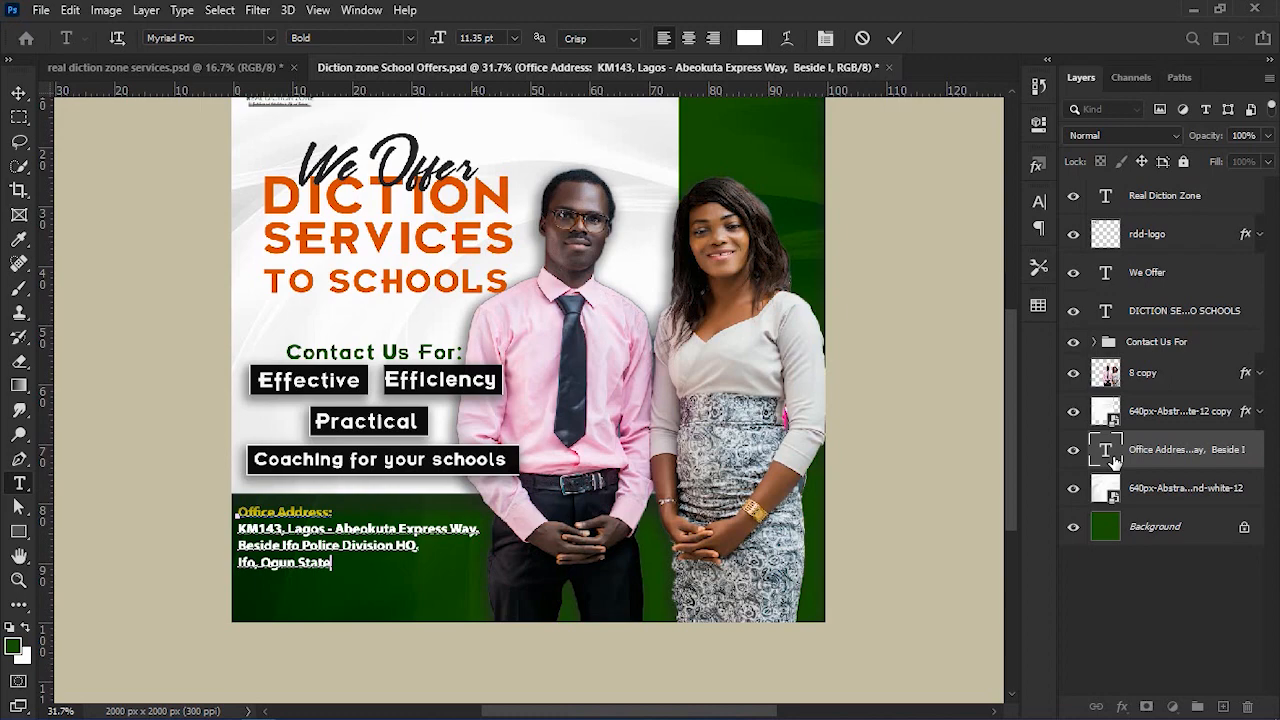
key(Return)
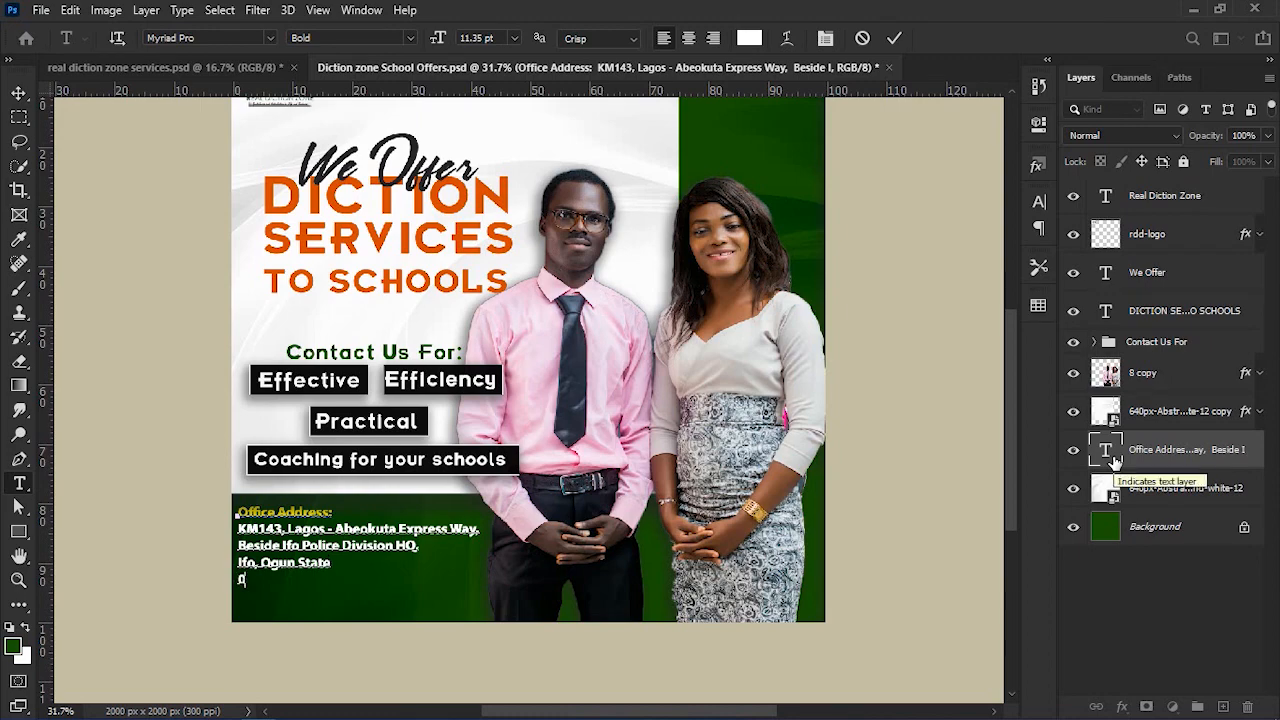
key(alt+Tab)
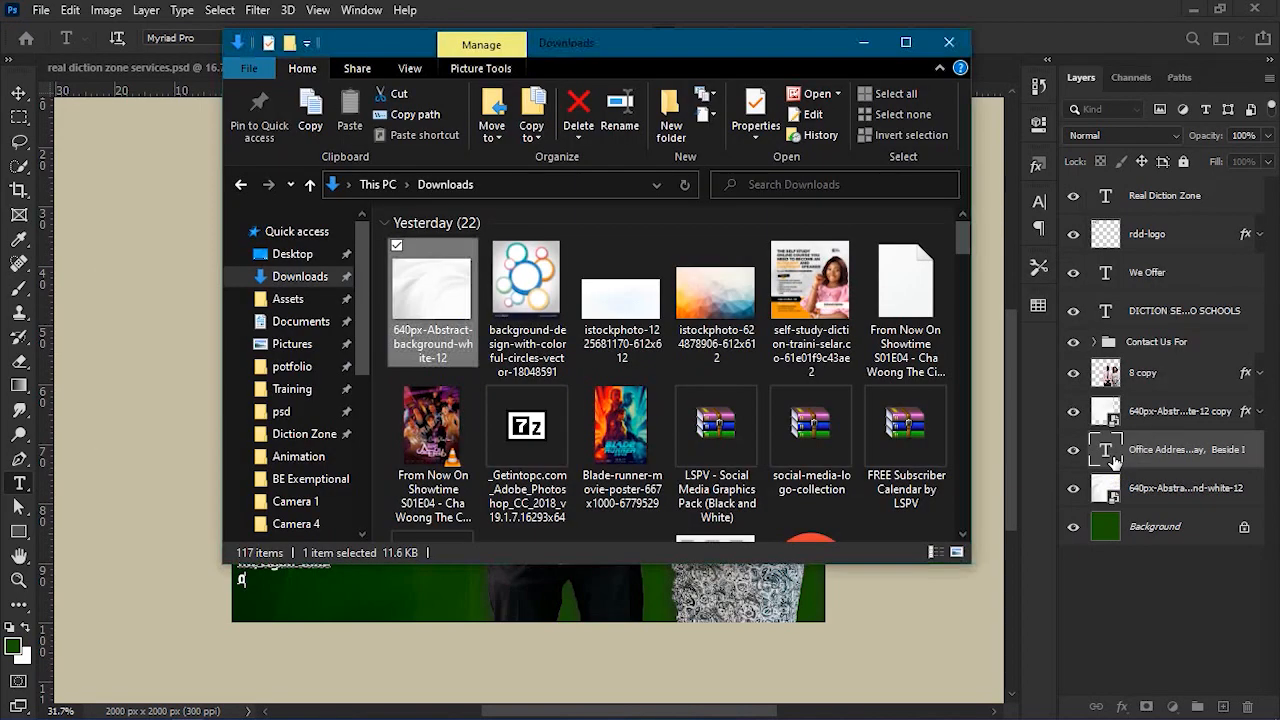
key(alt+Tab)
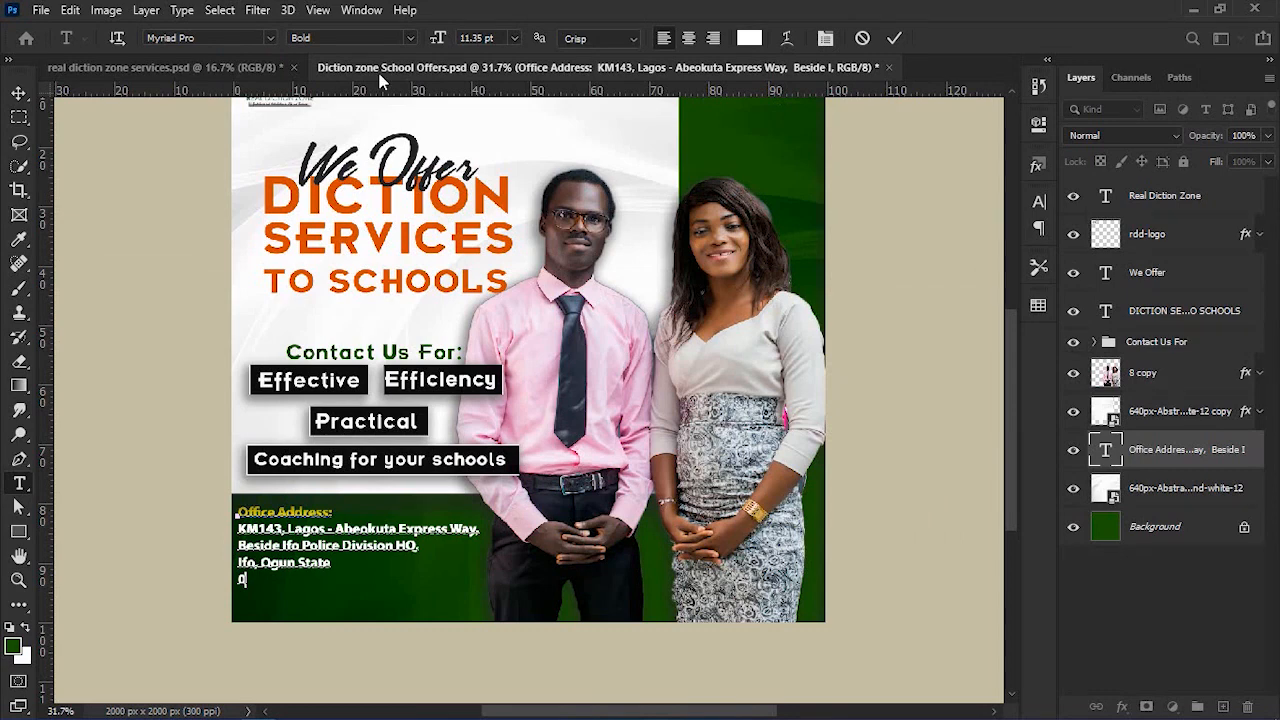
Switch to the services flyer and copy the two lines of phone numbers from its contact details text.
click(222, 67)
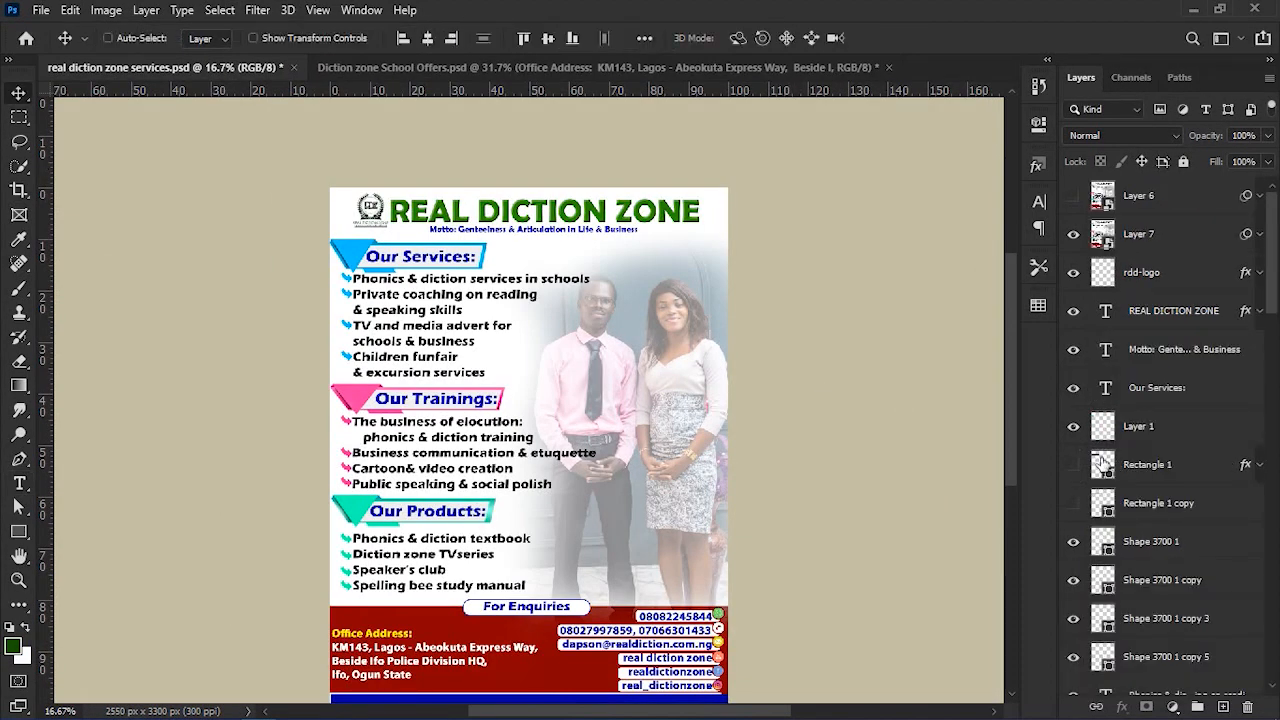
scroll(1110, 568, down, 8)
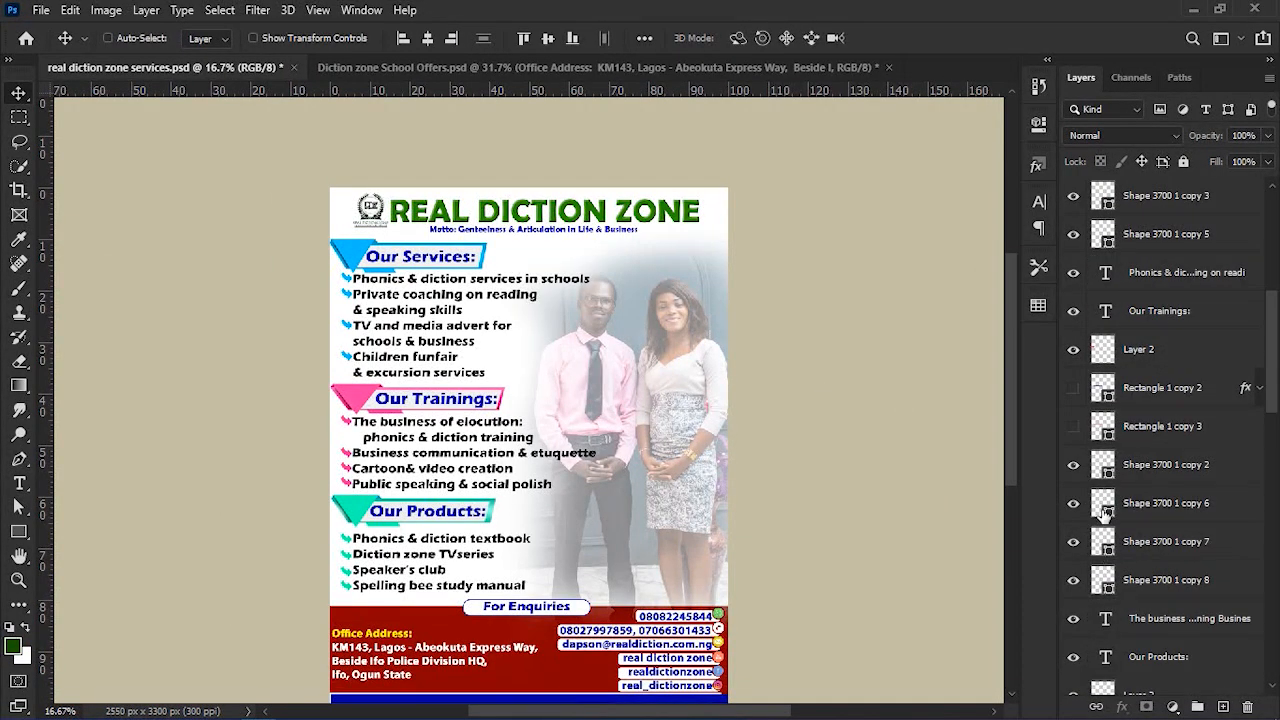
scroll(1108, 330, up, 8)
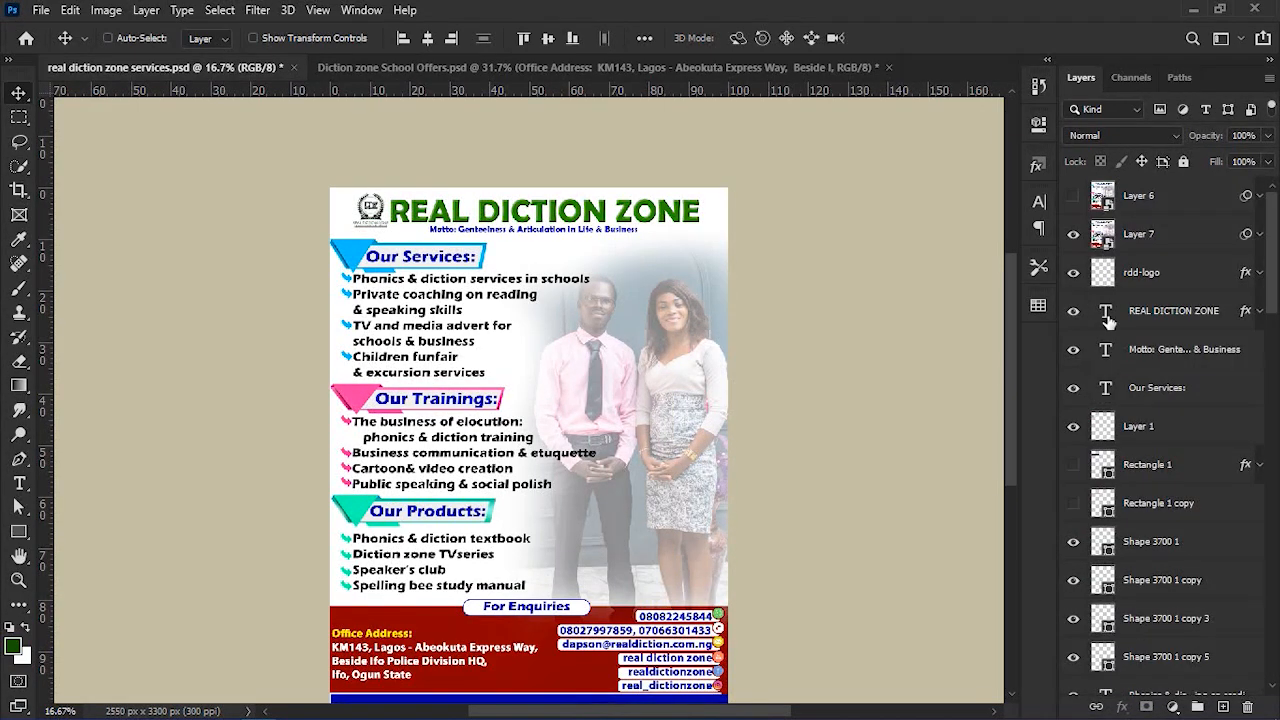
scroll(1172, 458, down, 10)
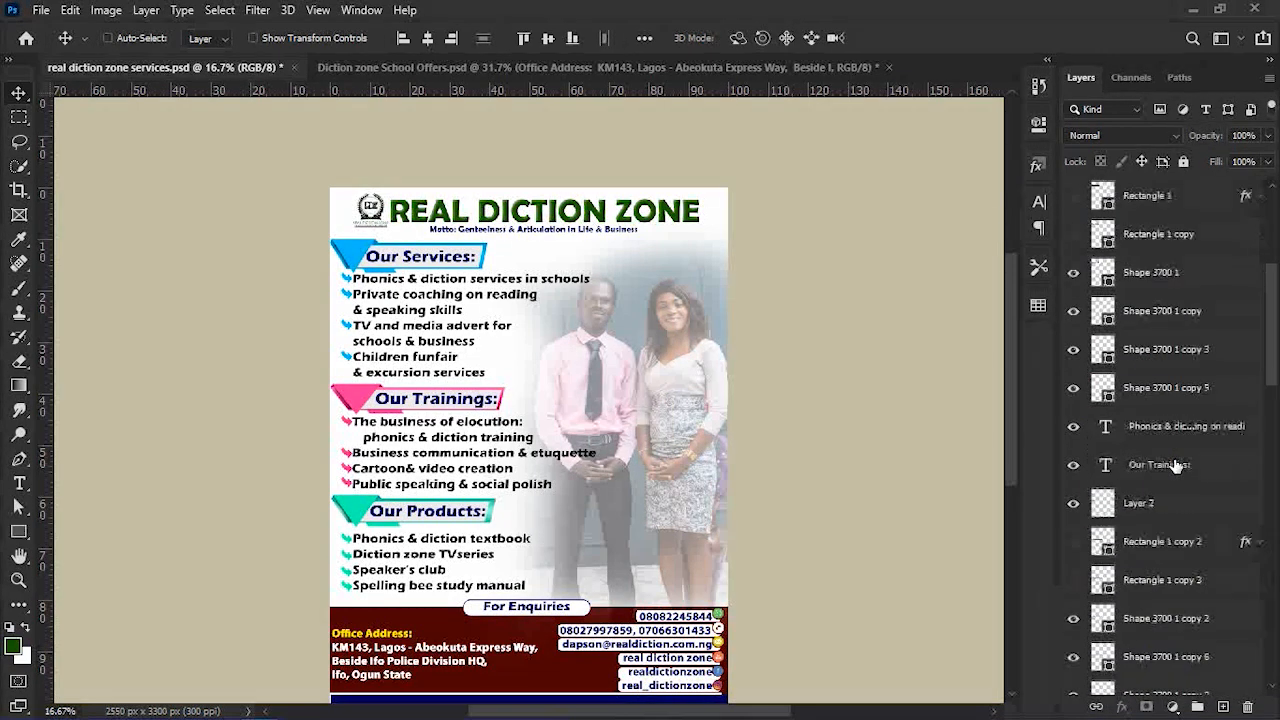
scroll(1176, 466, down, 5)
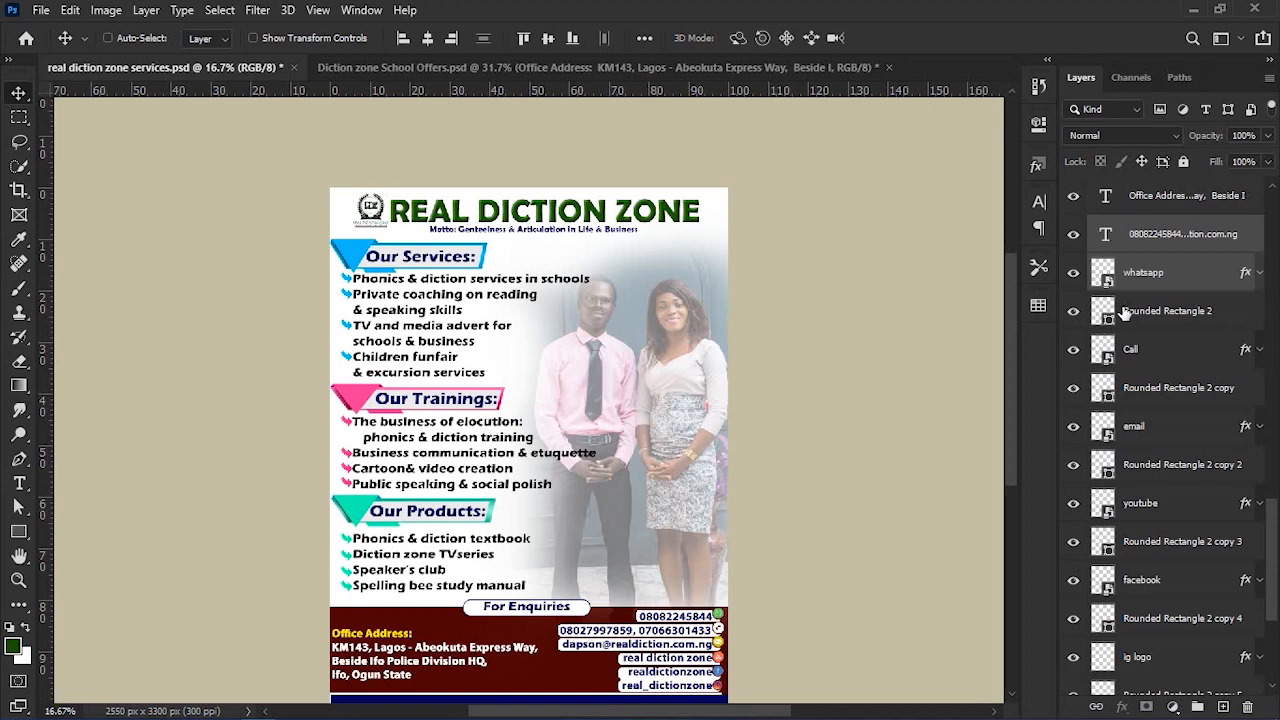
double_click(1106, 390)
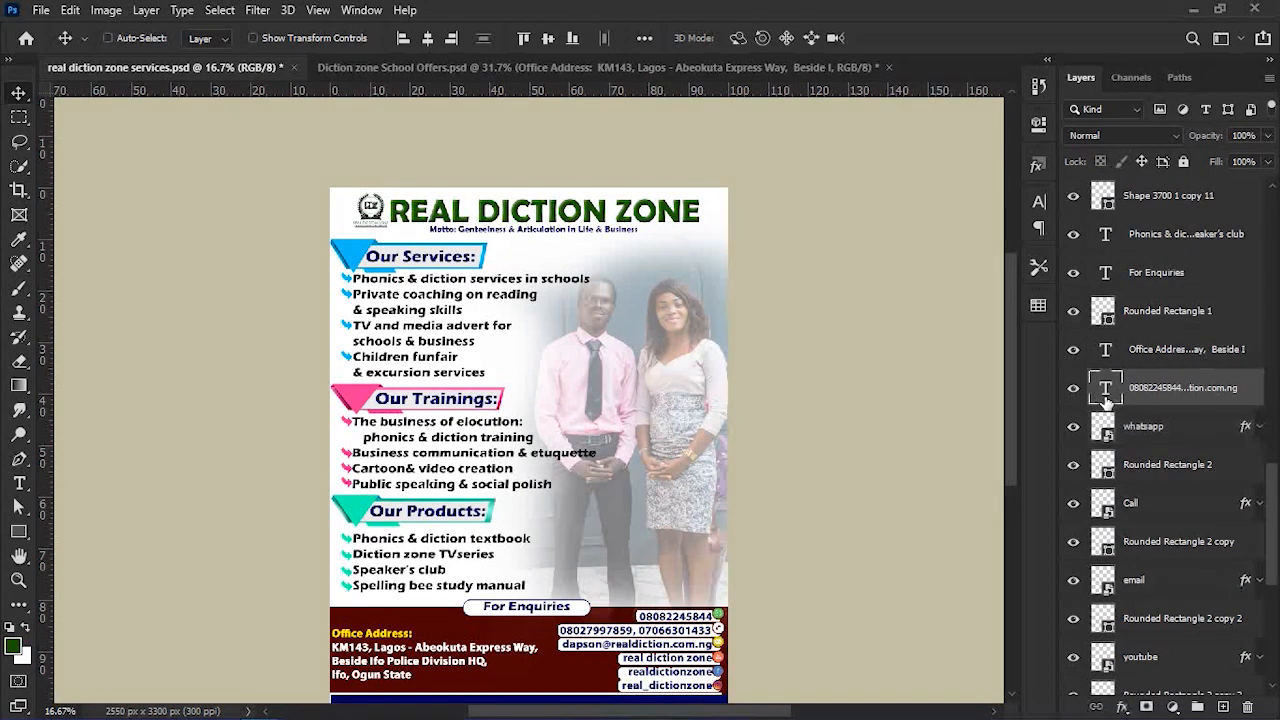
double_click(672, 616)
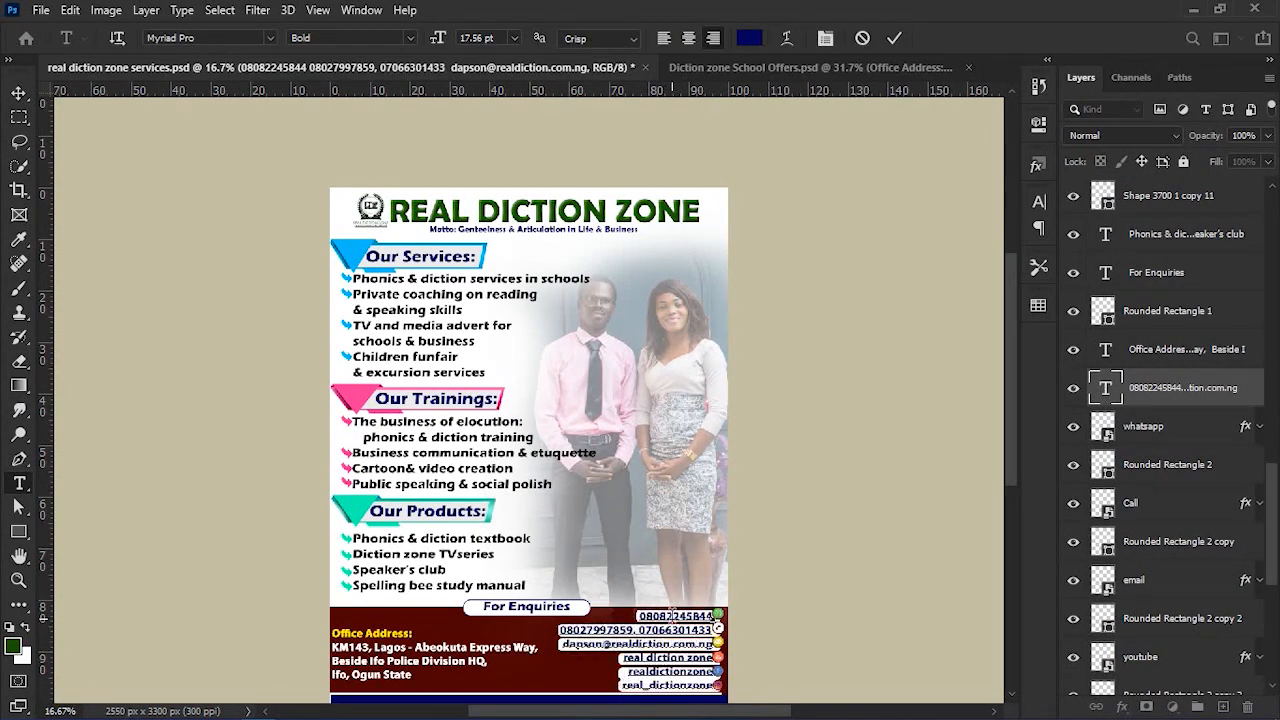
key(shift+Down)
key(ctrl+c)
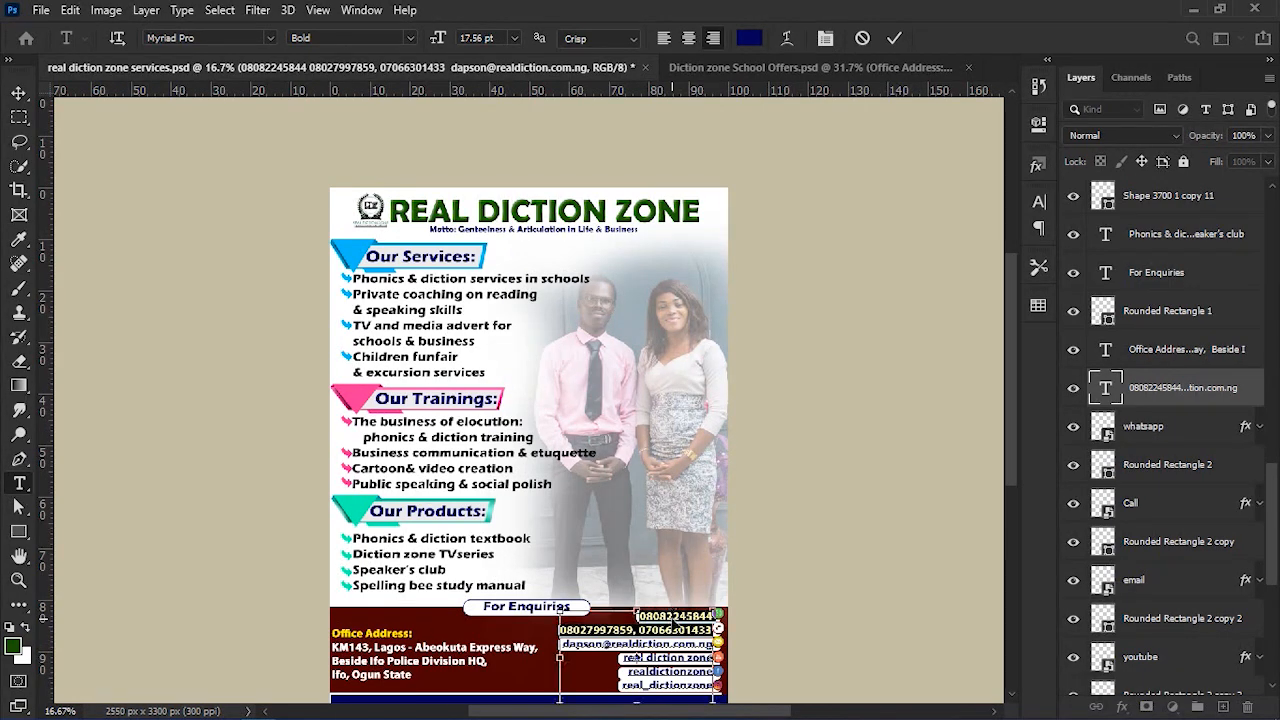
In the School Offers flyer, replace the stray 0 below the office address with the copied phone numbers.
click(716, 70)
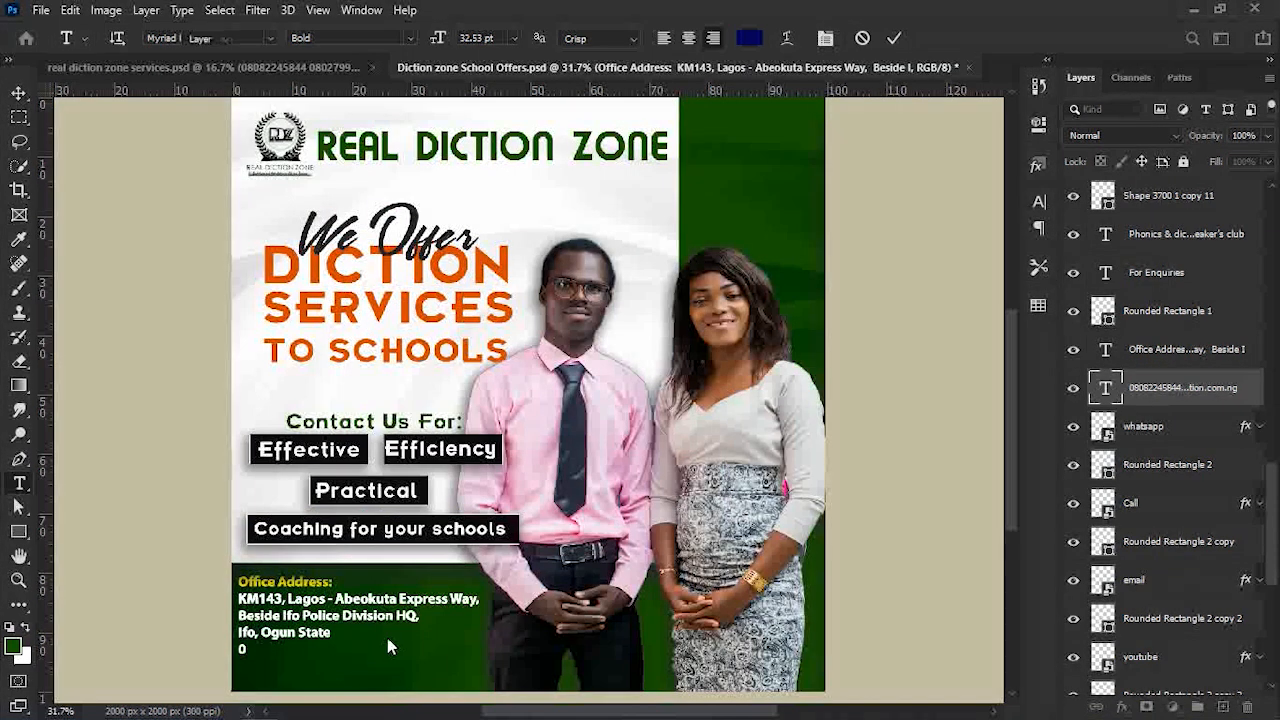
click(334, 615)
key(ctrl+a)
key(Right)
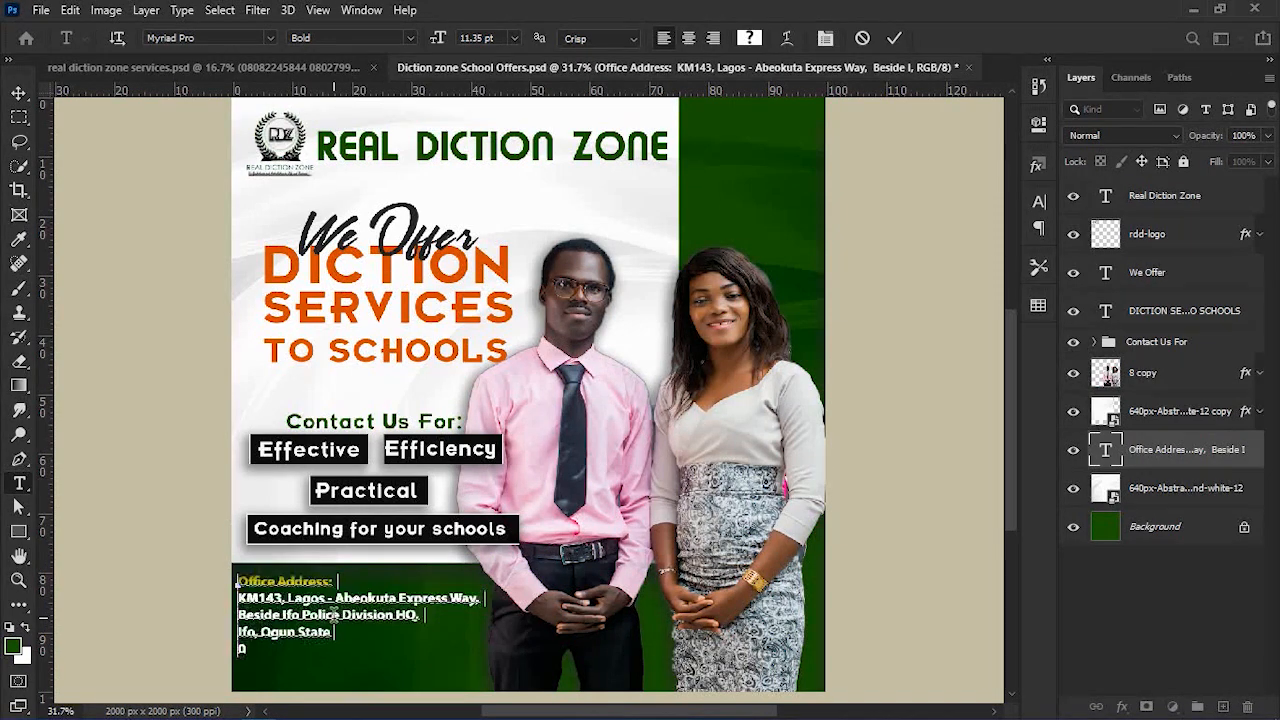
key(BackSpace)
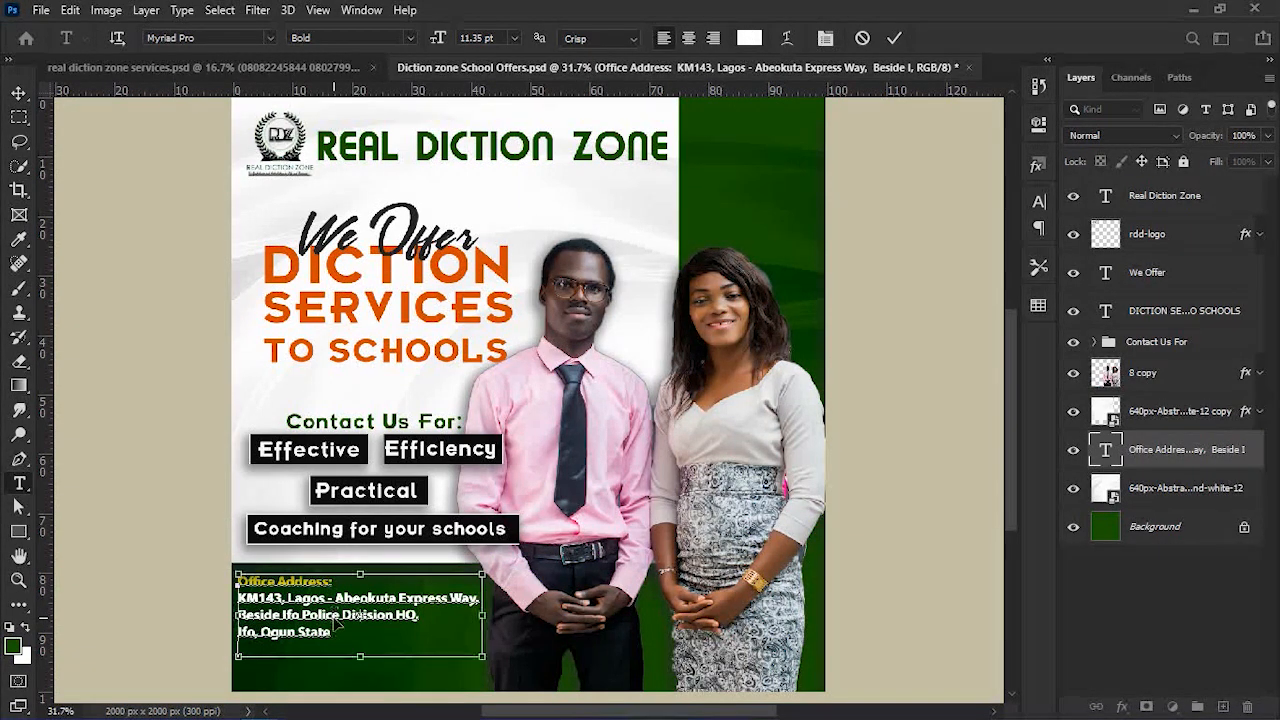
key(ctrl+Return)
key(ctrl+z)
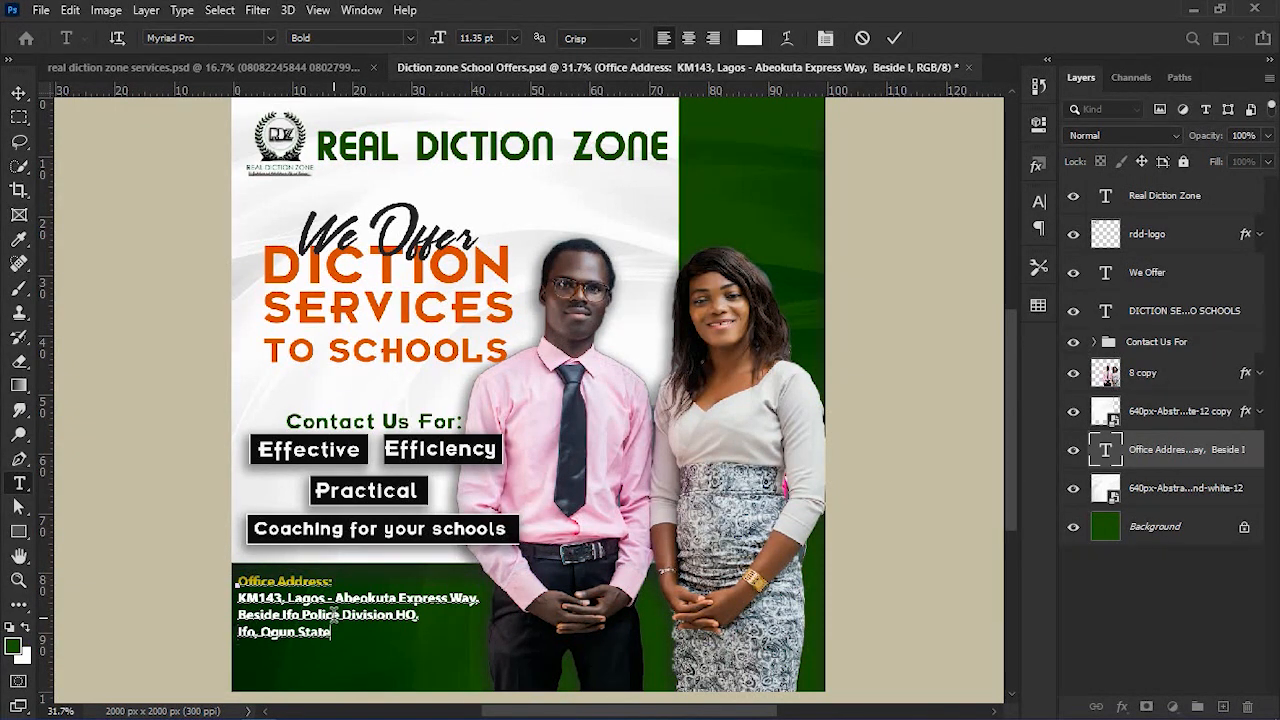
key(ctrl+Return)
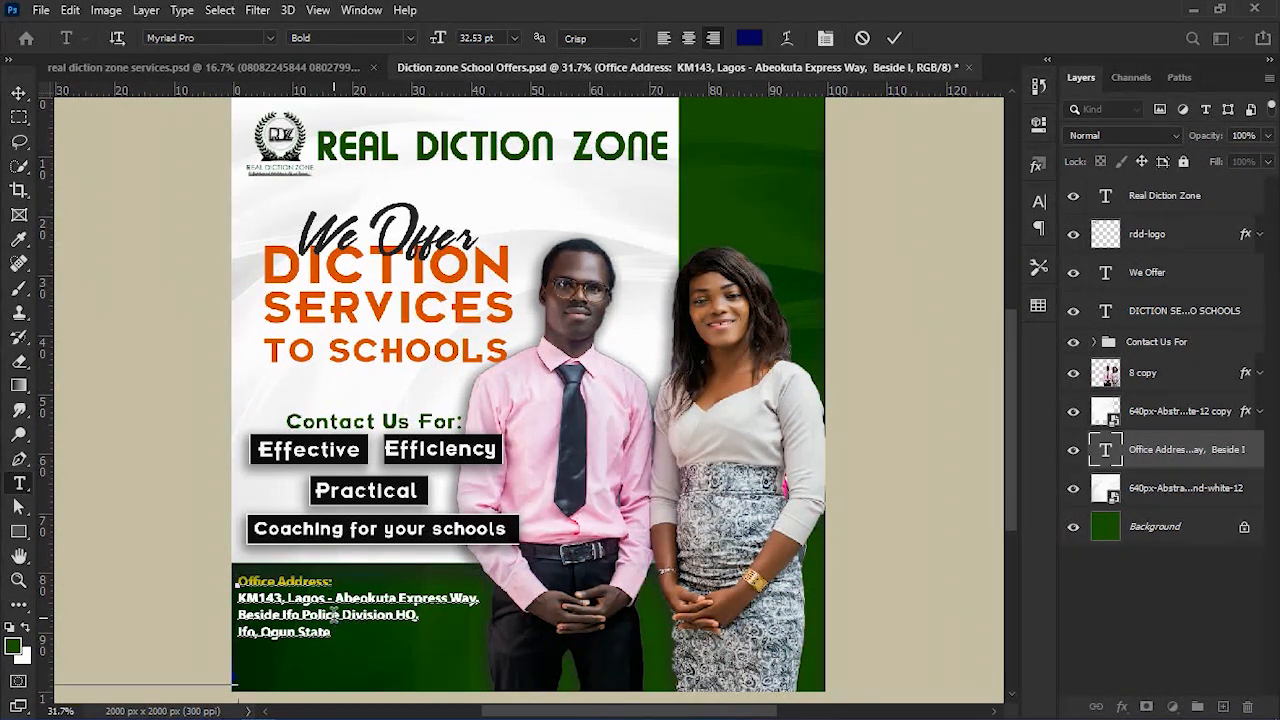
Format the pasted phone number lines to match the address: 11.35 pt, left-aligned, and white (ffffff).
click(333, 614)
key(ctrl+a)
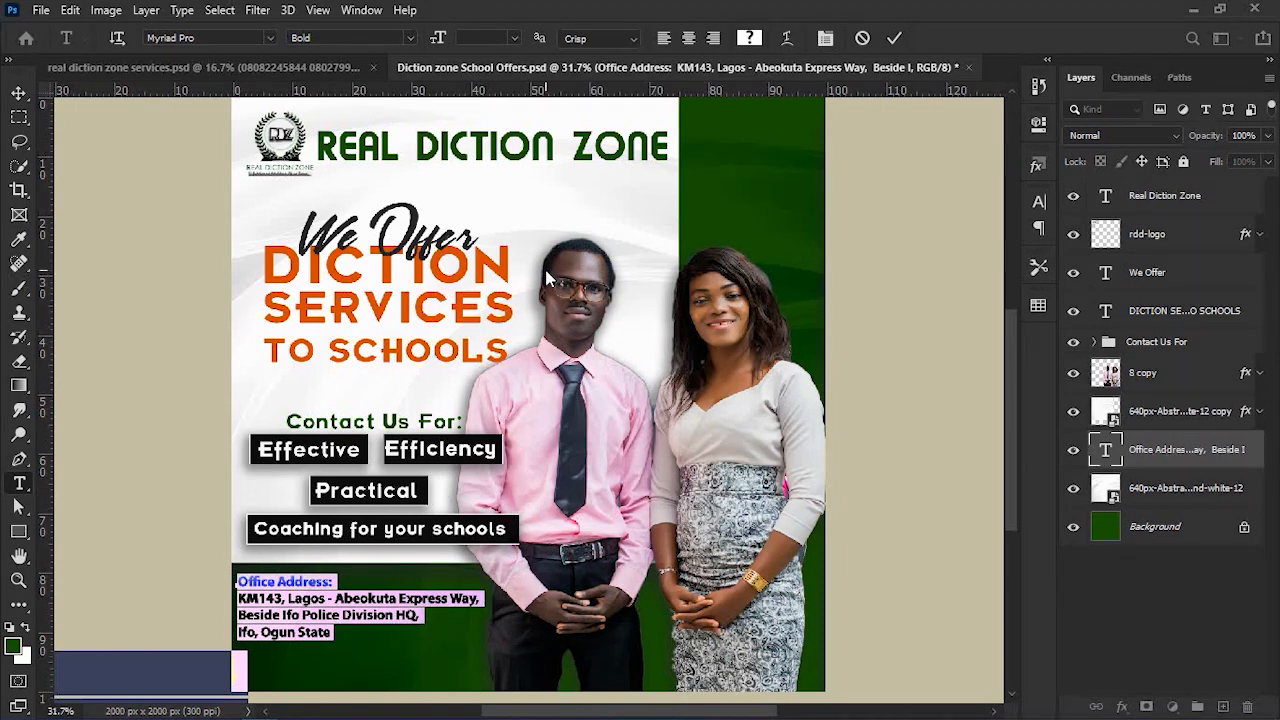
key(Left)
key(Down)
key(Down)
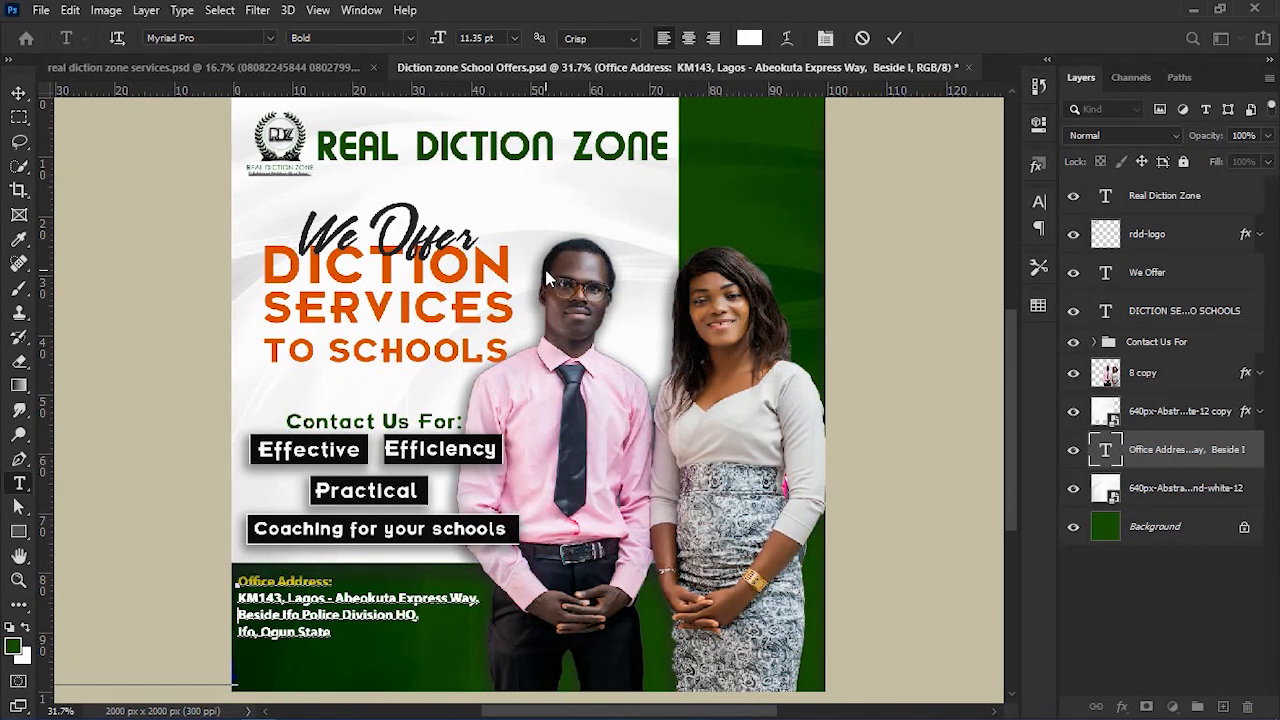
key(Down)
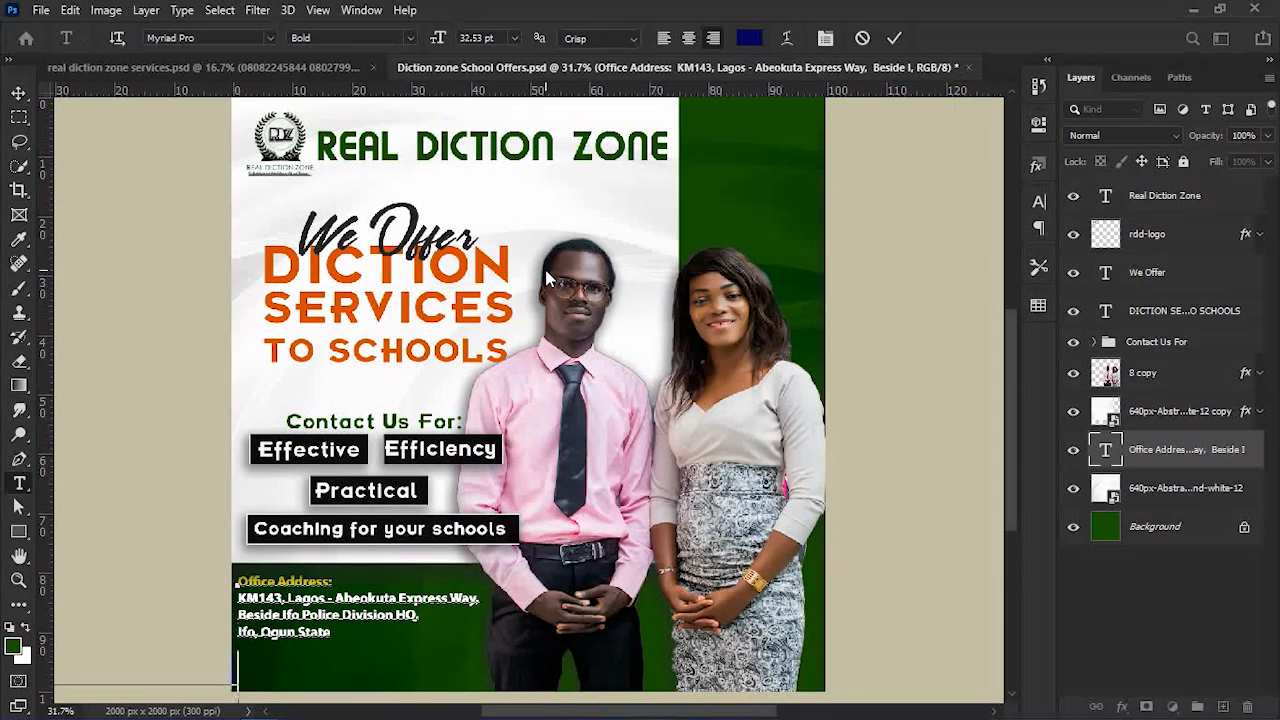
key(Up)
key(shift+End)
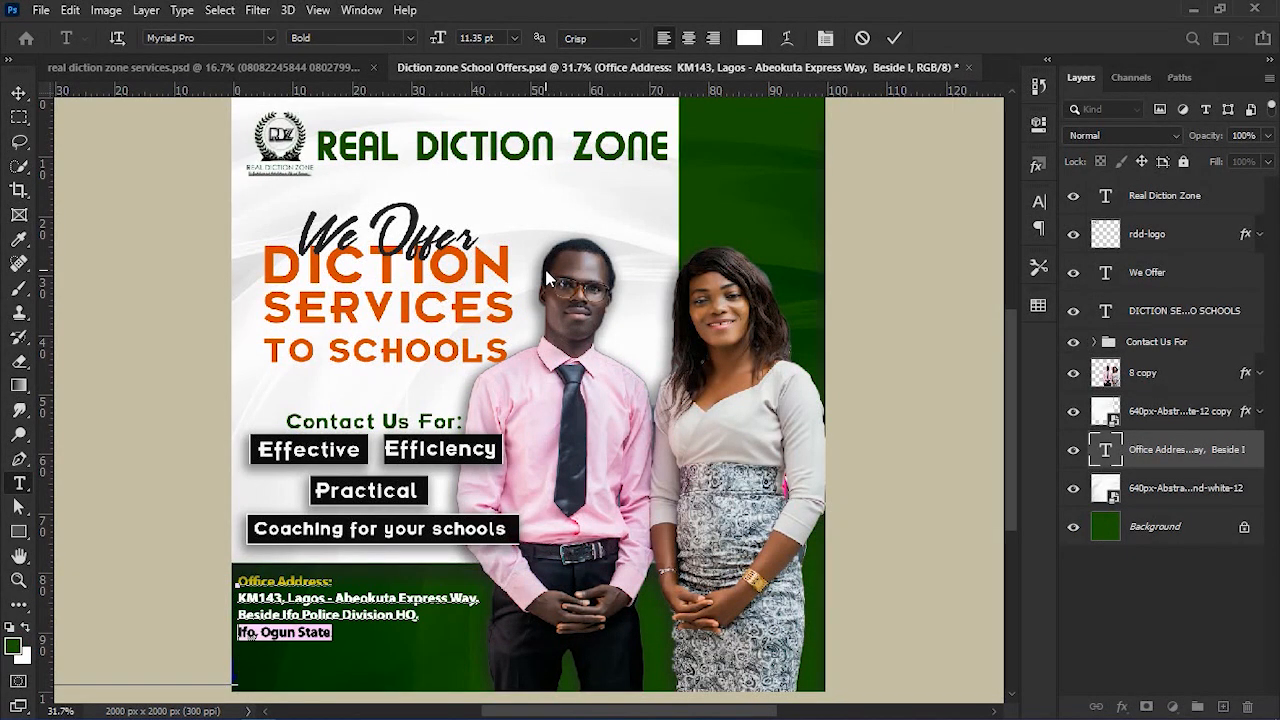
key(ctrl+shift+End)
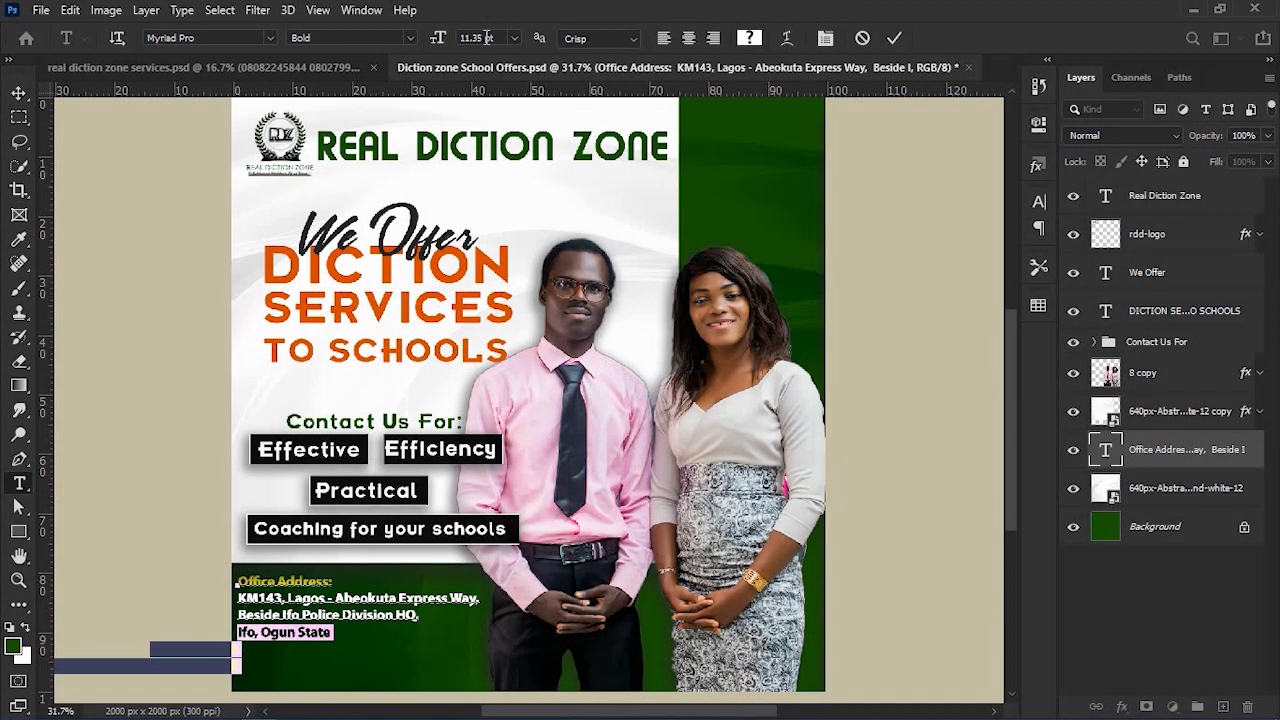
click(664, 38)
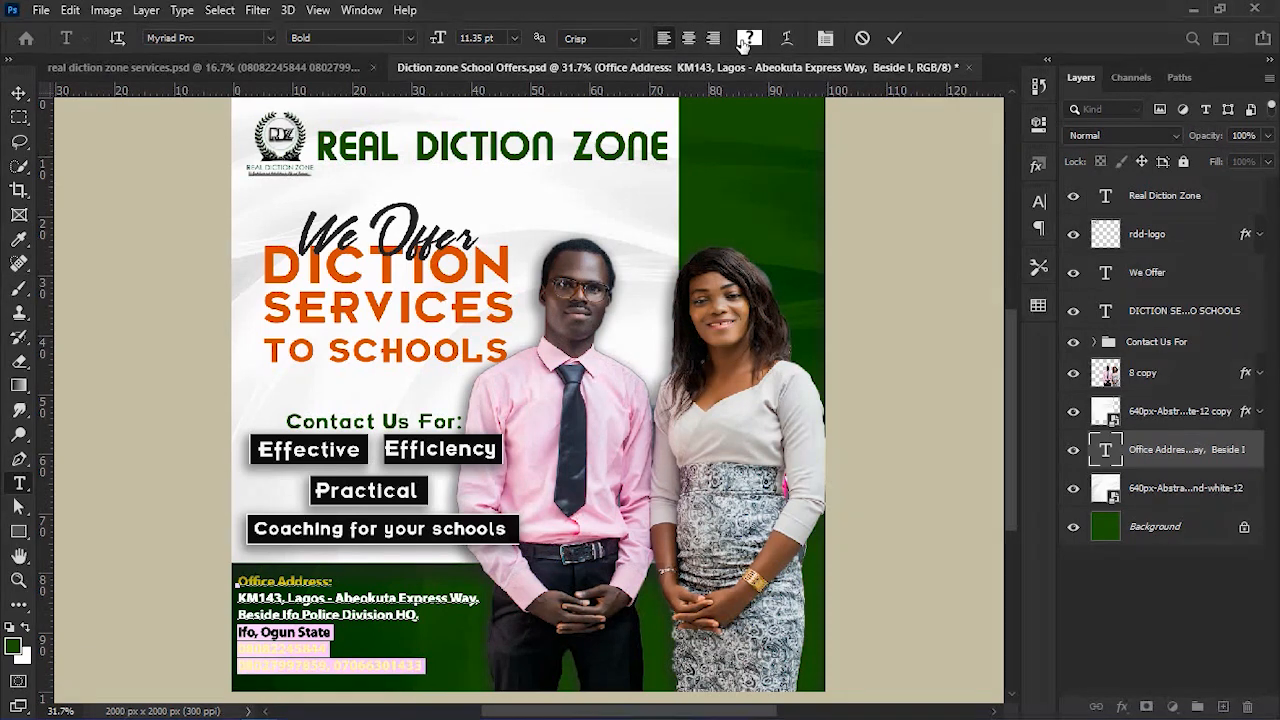
click(749, 38)
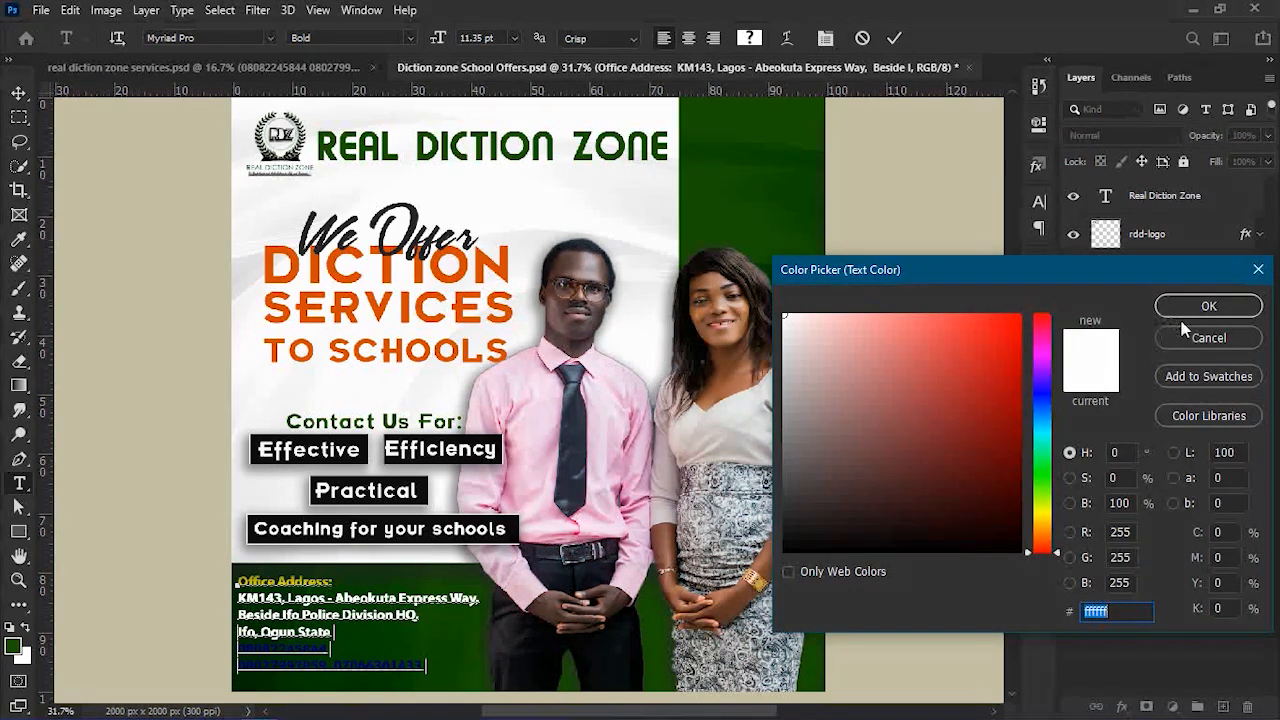
click(1180, 316)
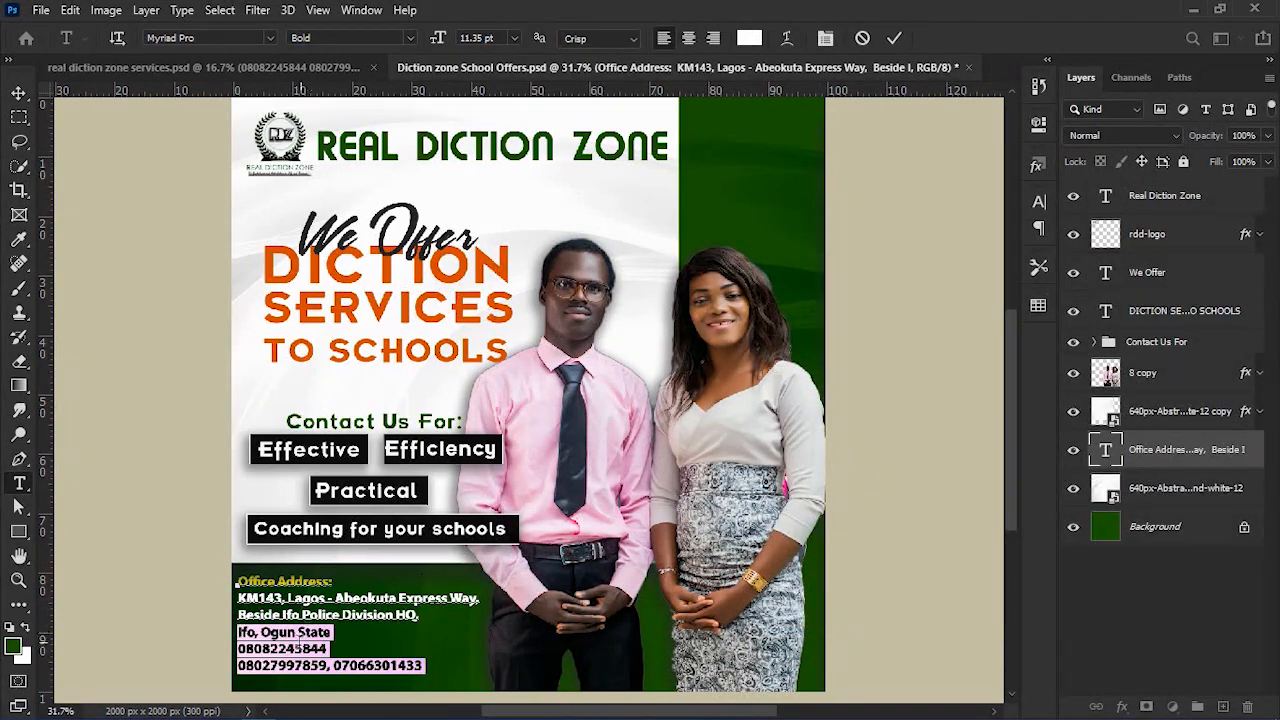
Insert a blank line between the office address and the phone numbers, and commit the text edit.
click(295, 648)
key(Home)
key(Return)
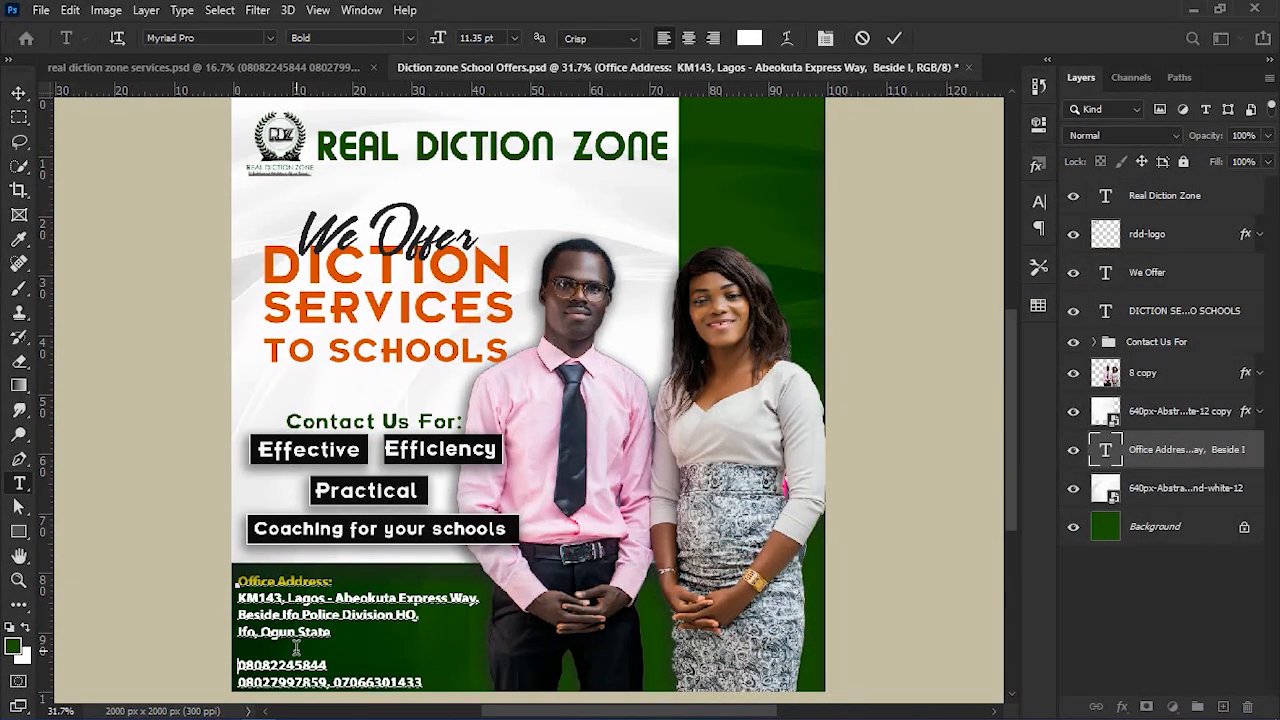
key(ctrl)
key(ctrl+Return)
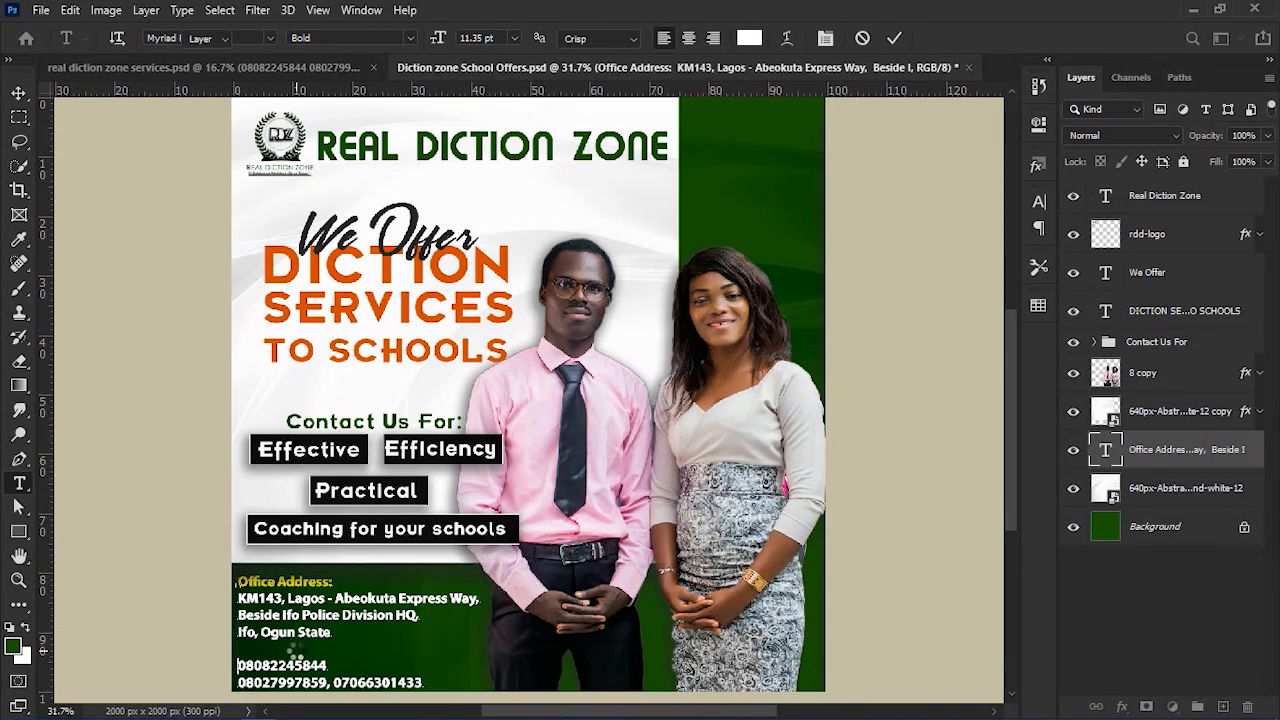
Nudge the address and phone number text slightly upward within the green band.
scroll(420, 590, down, 3)
key(v)
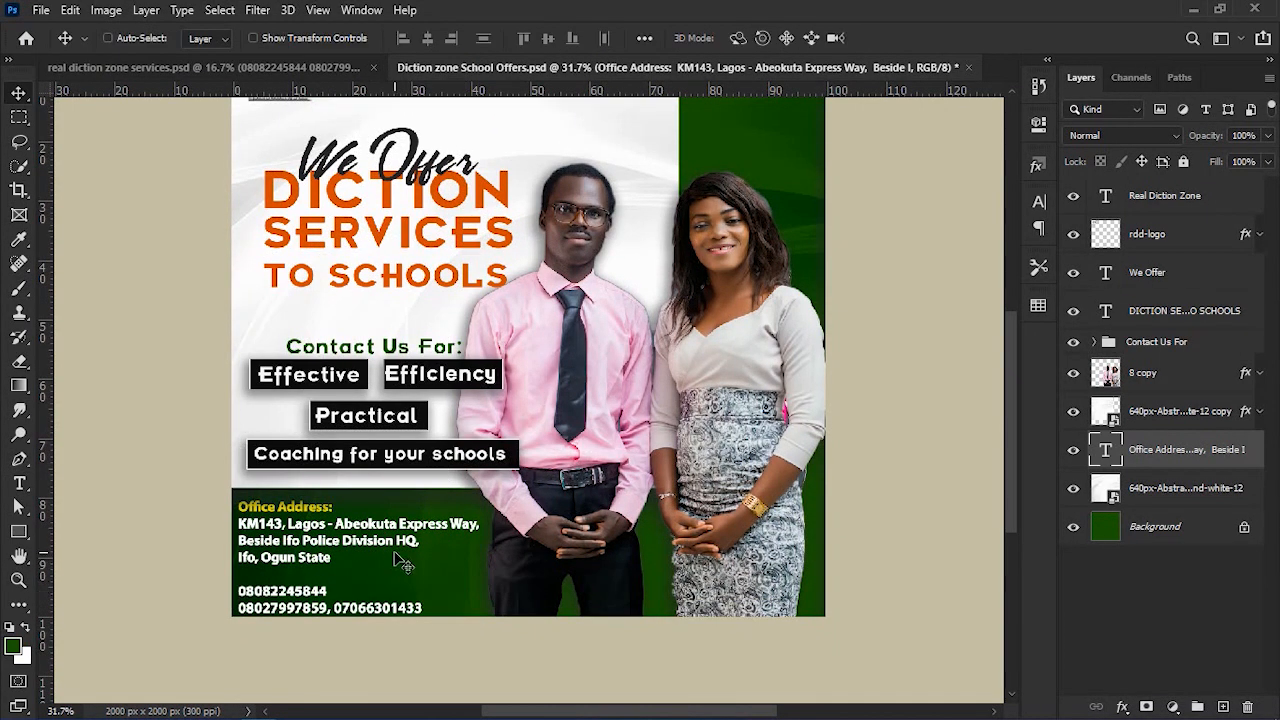
key(Up)
key(Up)
key(Up)
key(Up)
key(Up)
key(Up)
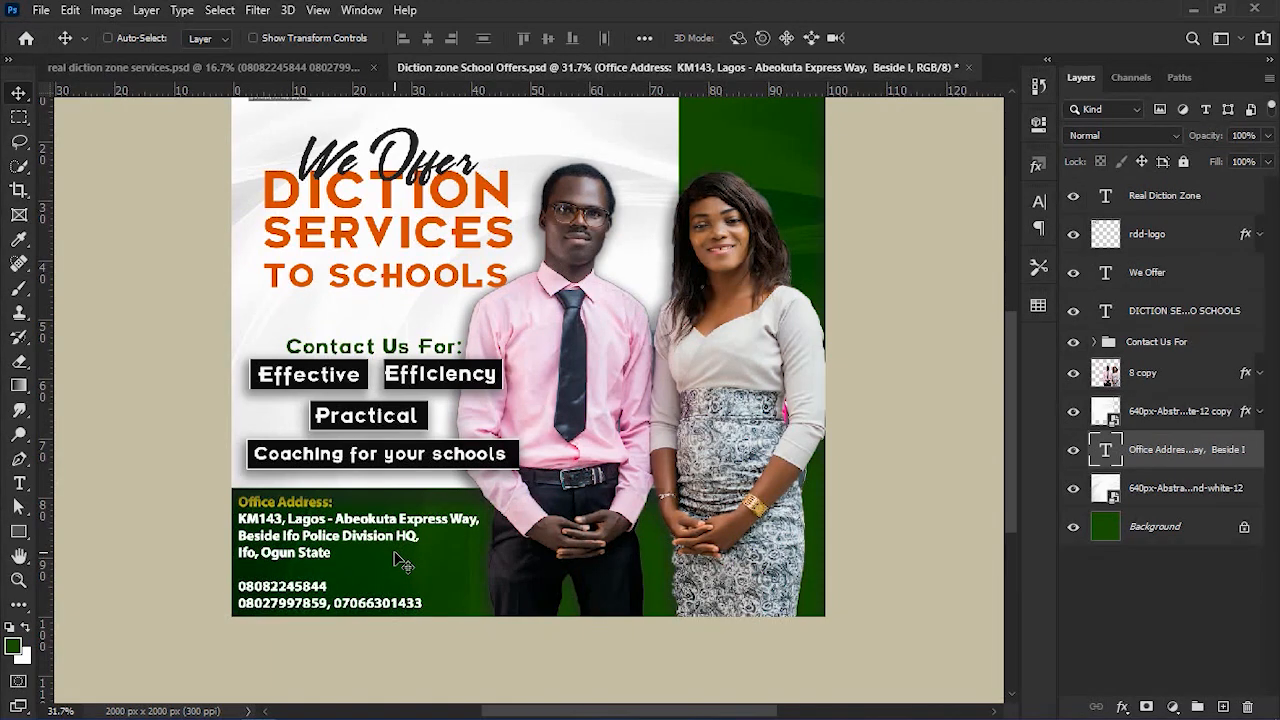
key(Up)
key(Up)
key(Up)
key(Up)
key(Up)
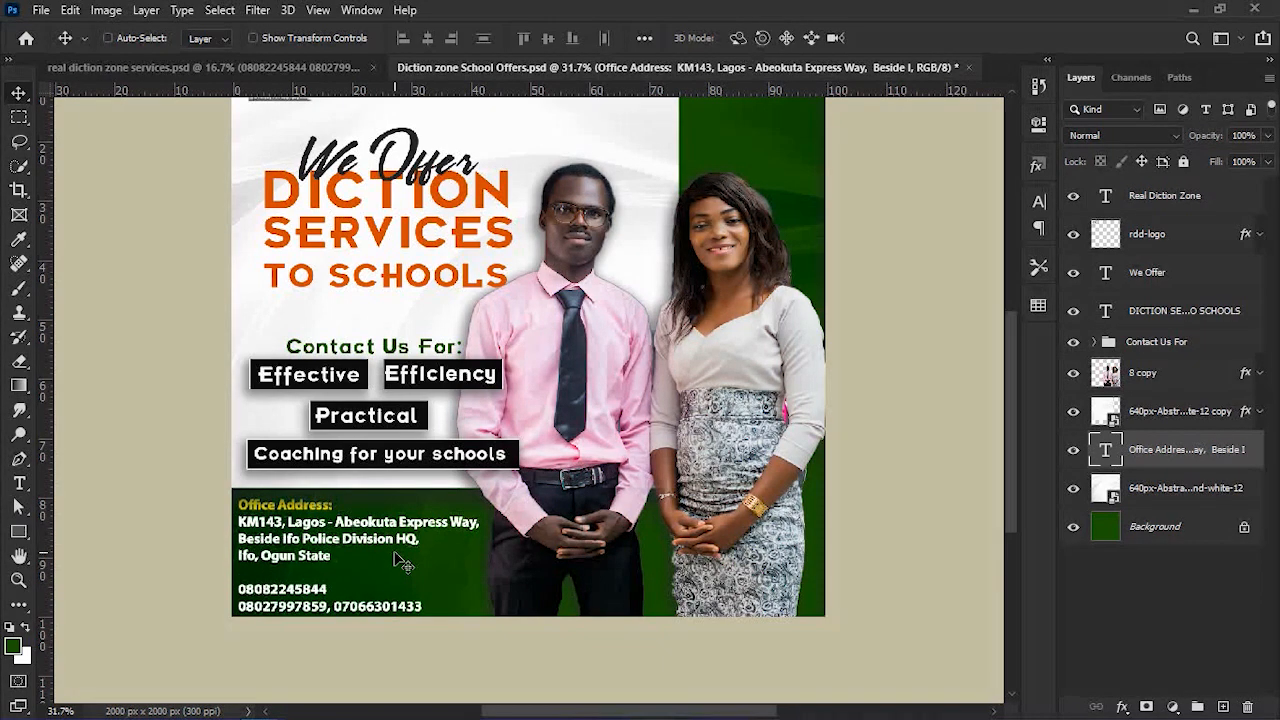
Indent both phone number lines slightly from the address text's left edge.
key(t)
click(262, 601)
key(ctrl+a)
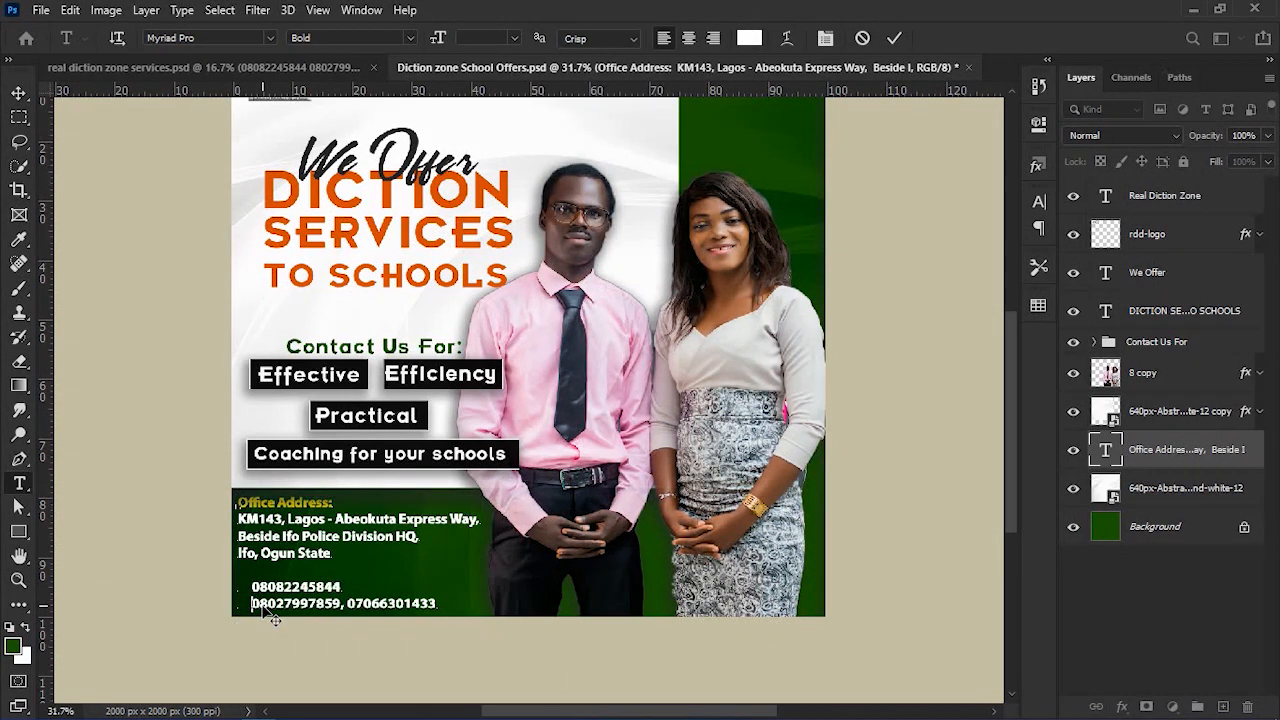
key(ctrl+Return)
Nudge the indented address and phone number text up a few more pixels.
key(v)
key(Up)
key(Up)
key(Up)
key(Up)
key(Up)
key(Up)
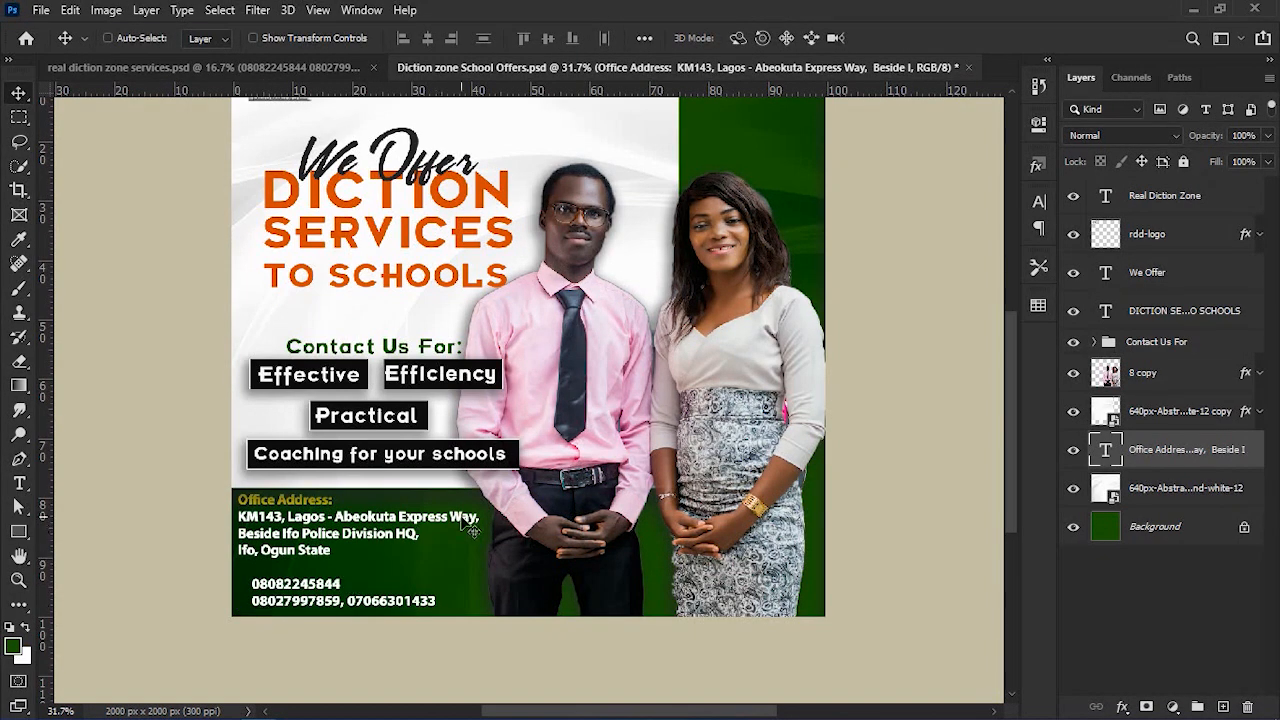
Move the 640px-Abstract-background-white-12 copy layer up to enlarge the green band, and shift the Contact Us For group up to match.
scroll(400, 502, up, 3)
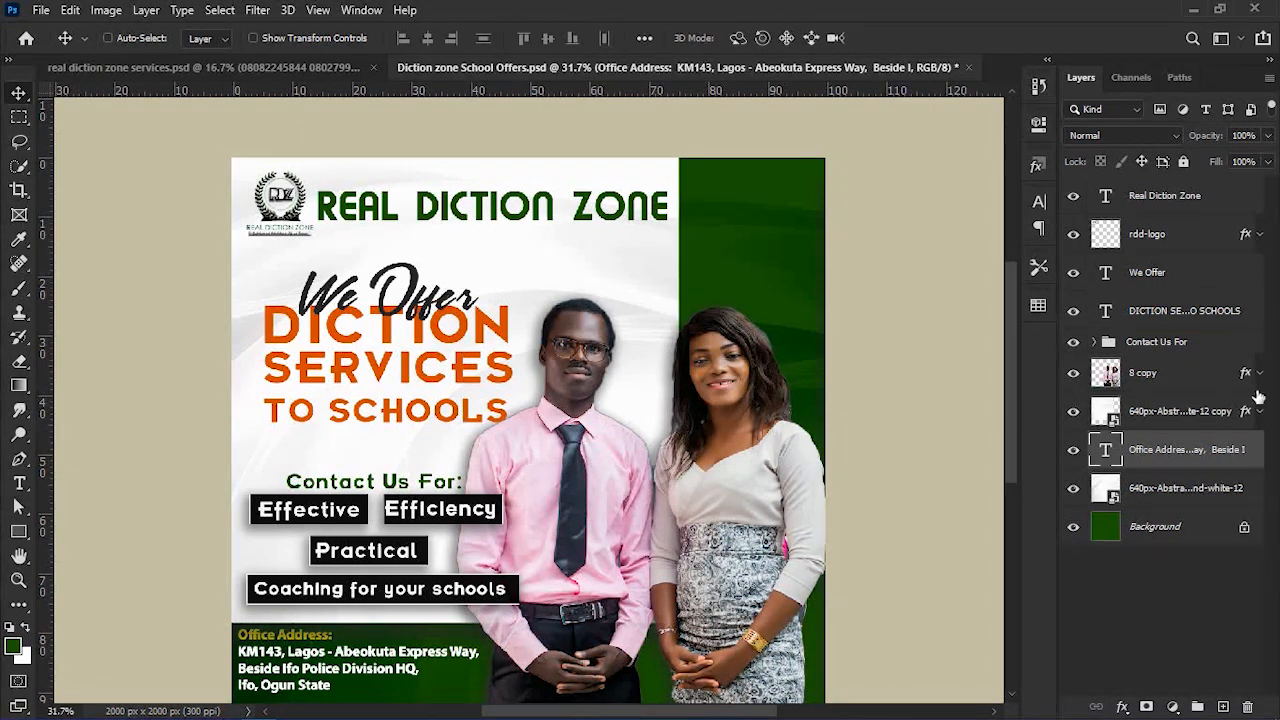
click(1165, 414)
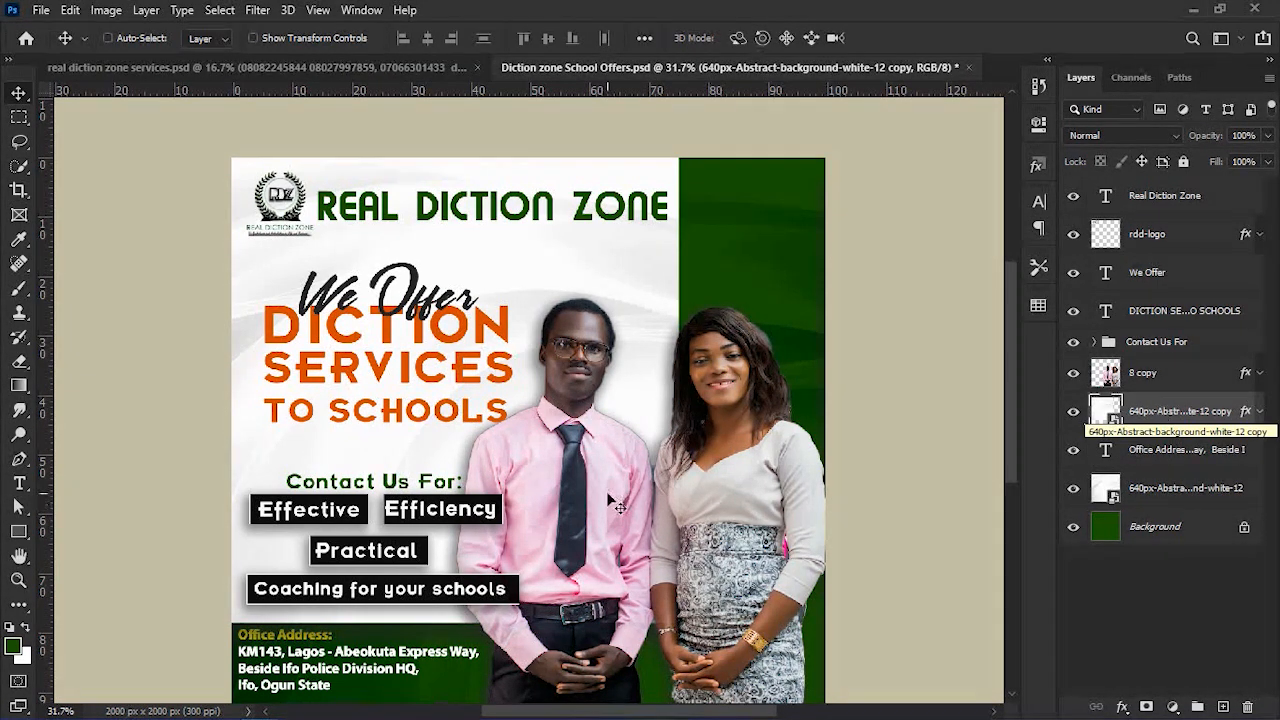
drag(524, 472, 530, 450)
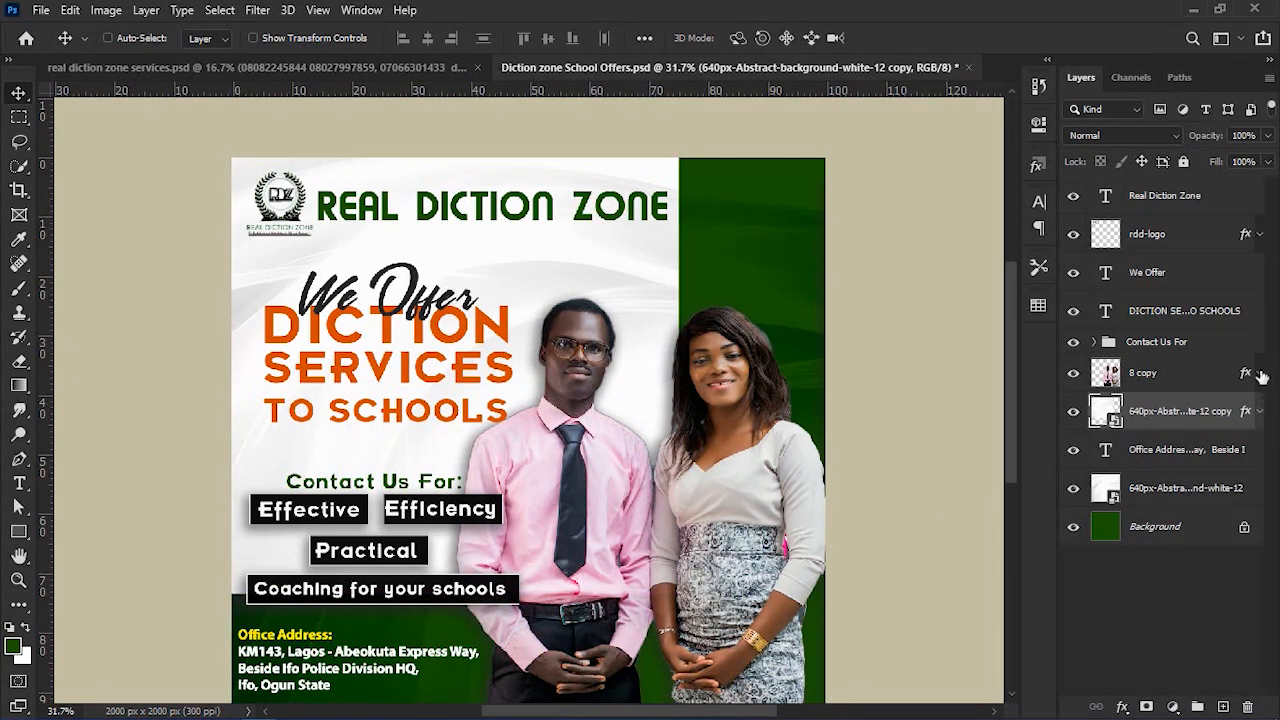
click(1183, 343)
drag(382, 527, 390, 509)
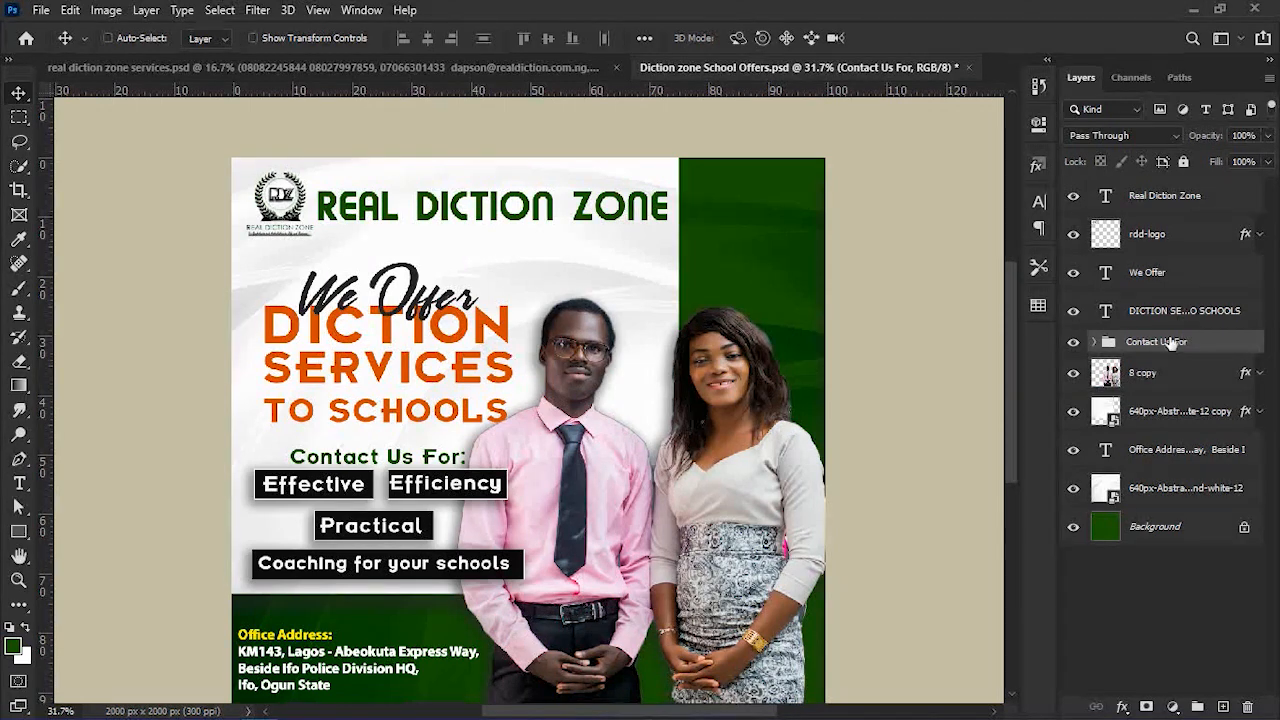
Place the office address layer above the white background copy and move its text up to just below the green band's upper edge.
click(1163, 451)
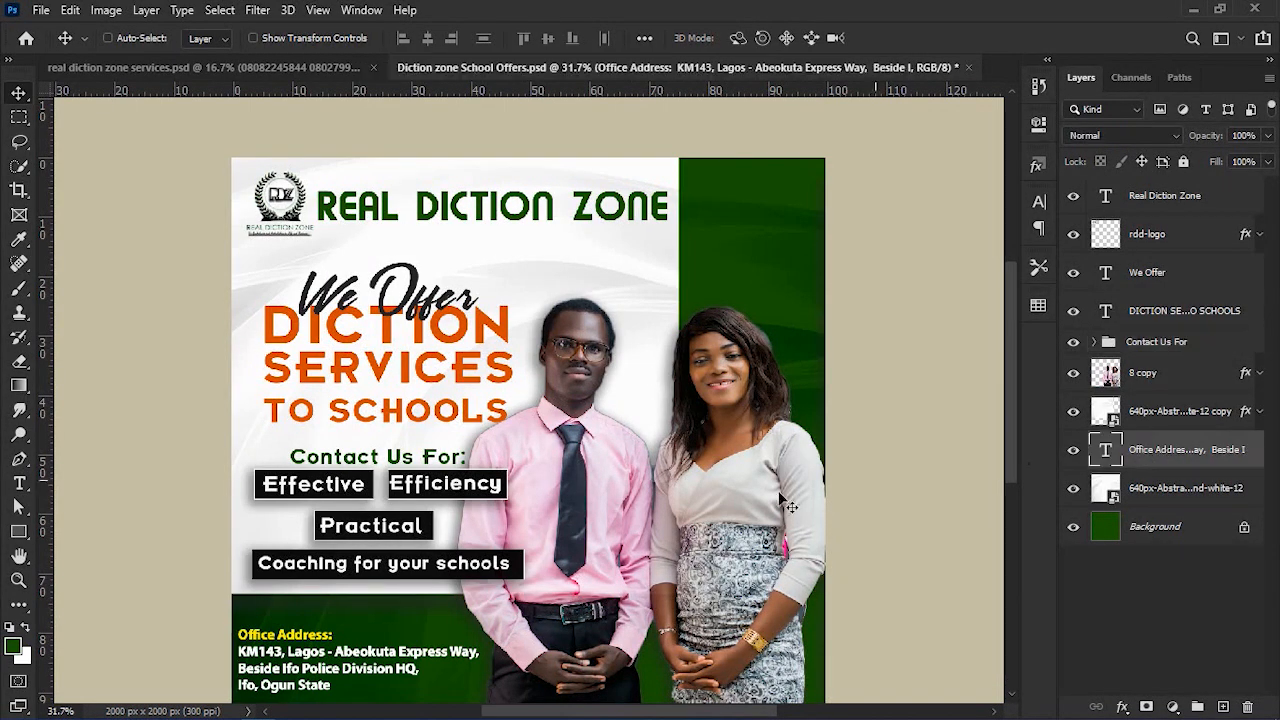
drag(437, 620, 441, 600)
drag(1150, 452, 1149, 408)
key(shift+Up)
key(shift+Up)
key(shift+Up)
key(shift+Up)
key(shift+Up)
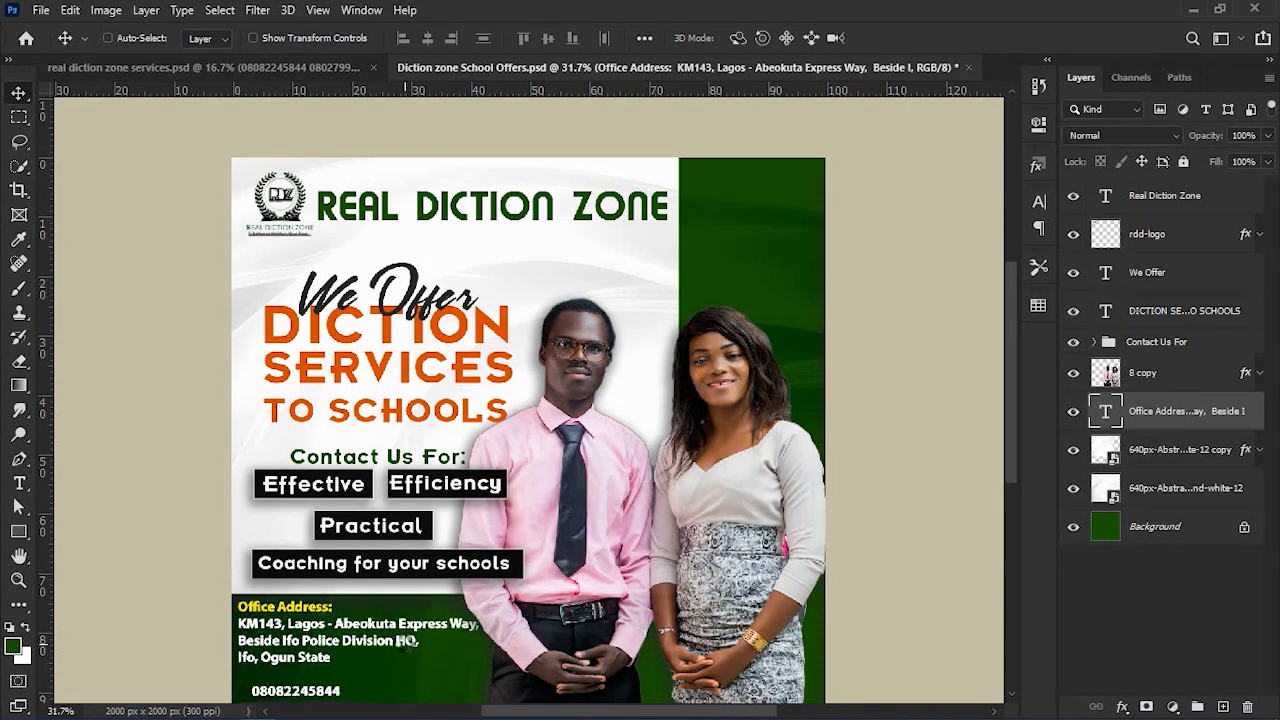
key(Down)
key(Down)
key(Down)
key(Down)
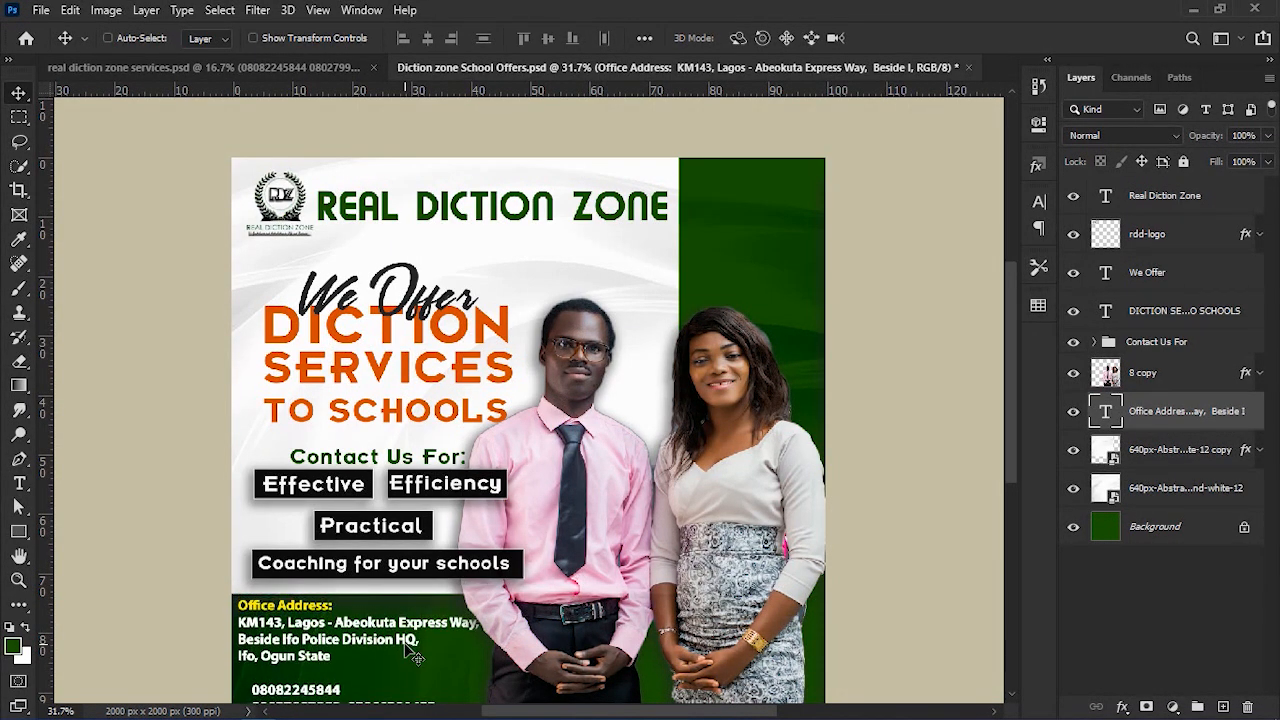
Nudge the office address and phone text slightly closer to the green band's upper edge.
key(shift+Down)
key(shift+Down)
key(shift+Down)
key(shift+Down)
scroll(594, 513, down, 3)
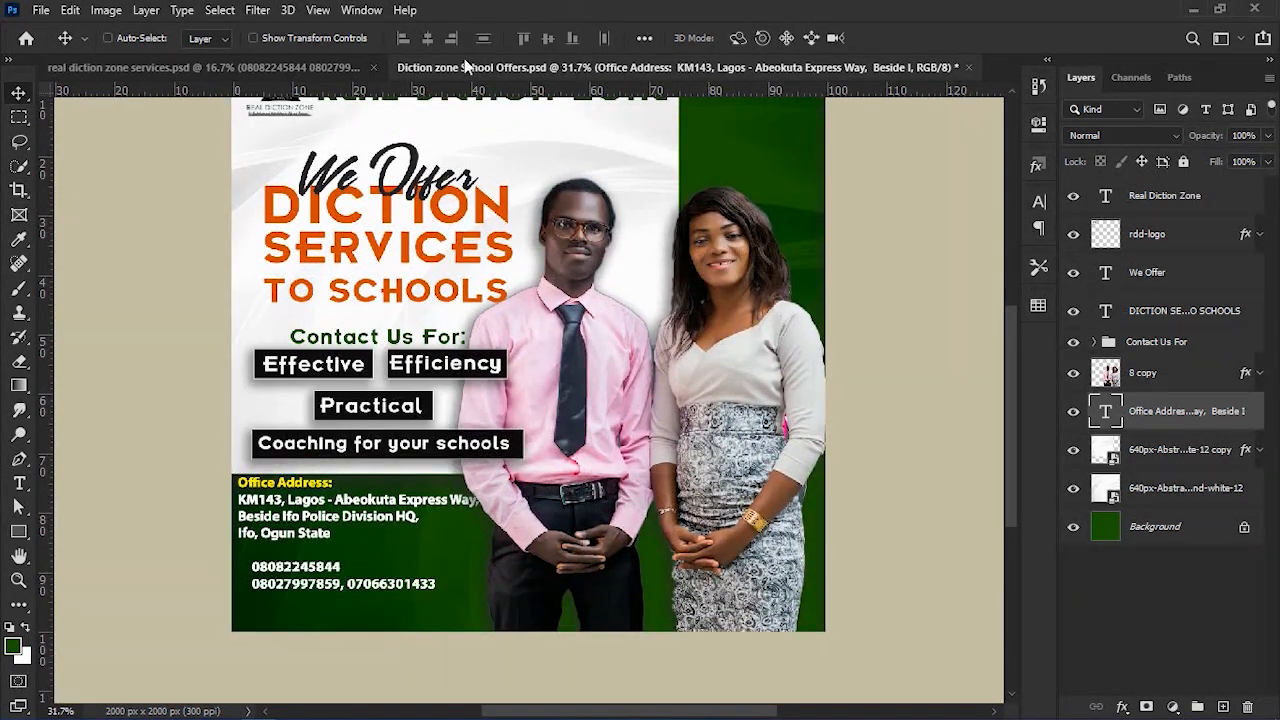
Copy the e-mail address from the services flyer and paste it below the phone numbers in the School Offers flyer.
click(299, 74)
scroll(717, 471, down, 2)
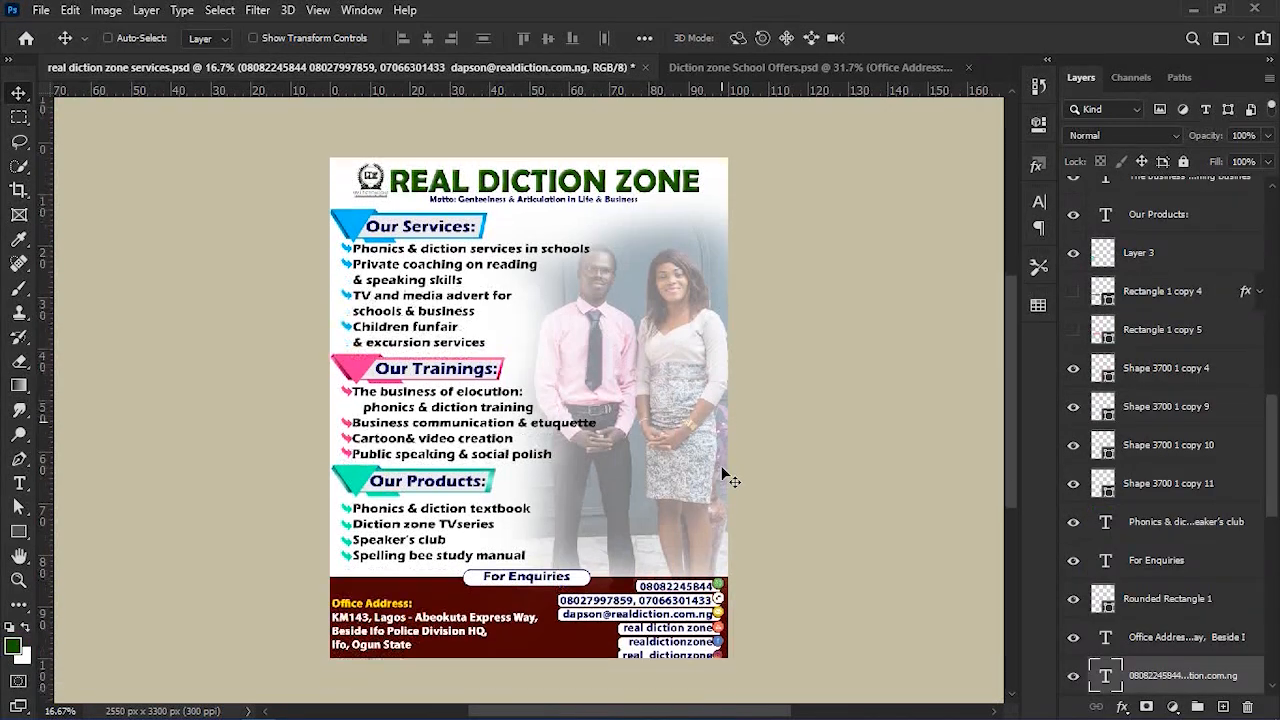
key(t)
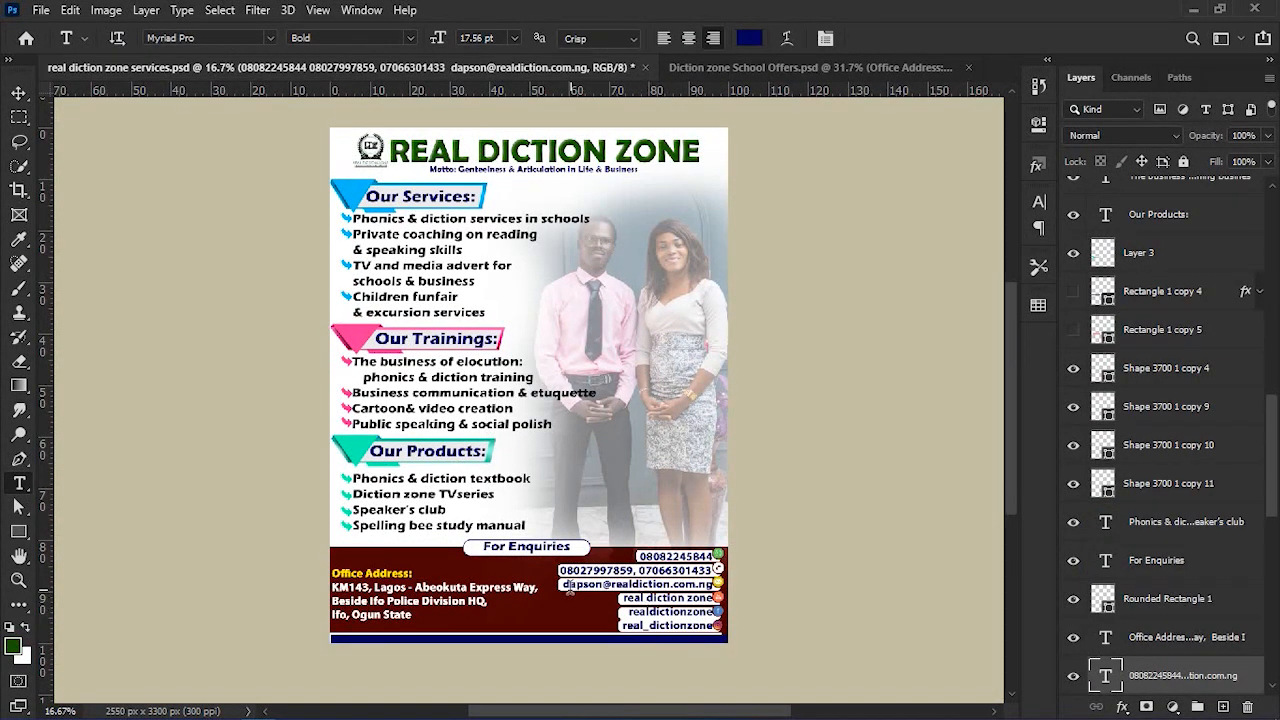
drag(563, 584, 714, 585)
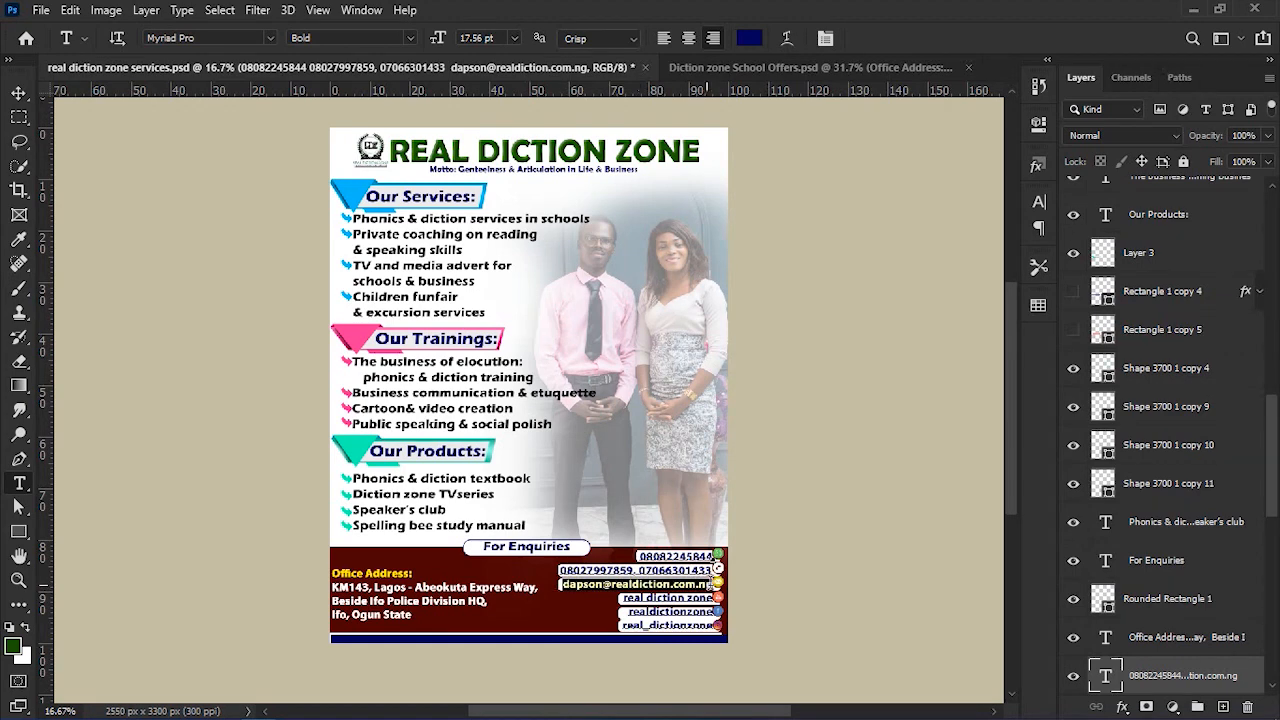
click(781, 67)
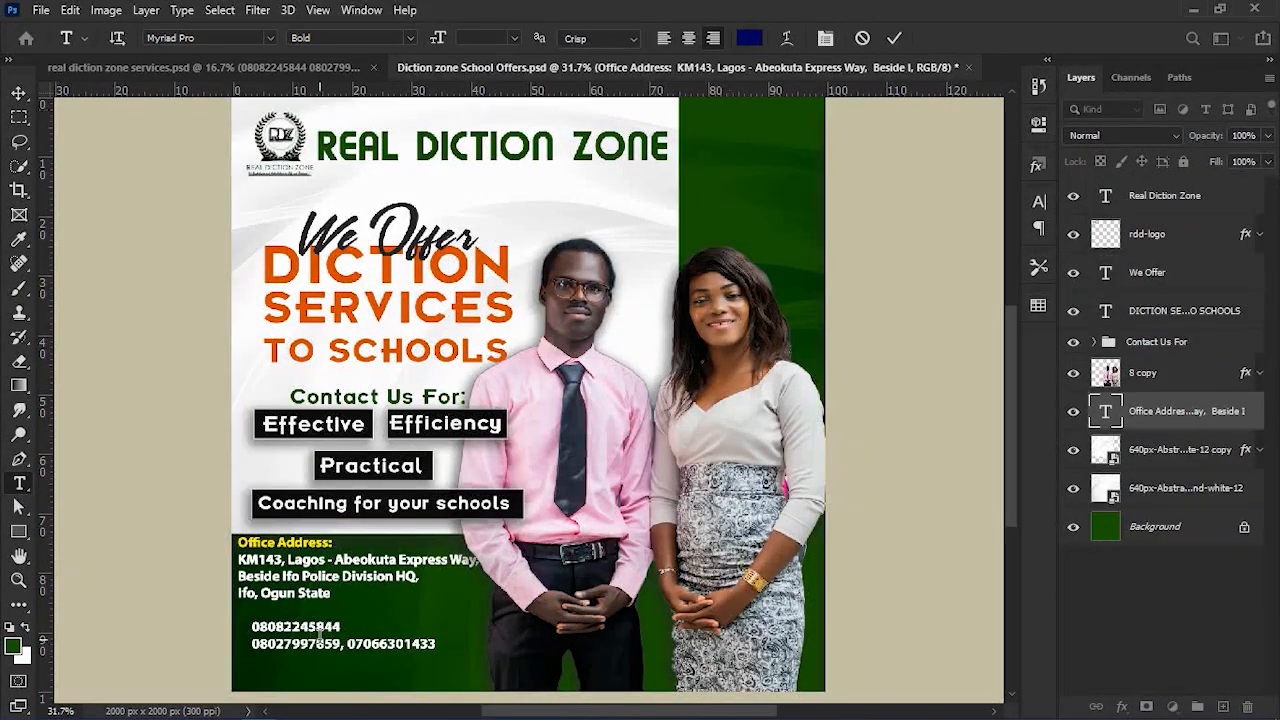
click(318, 644)
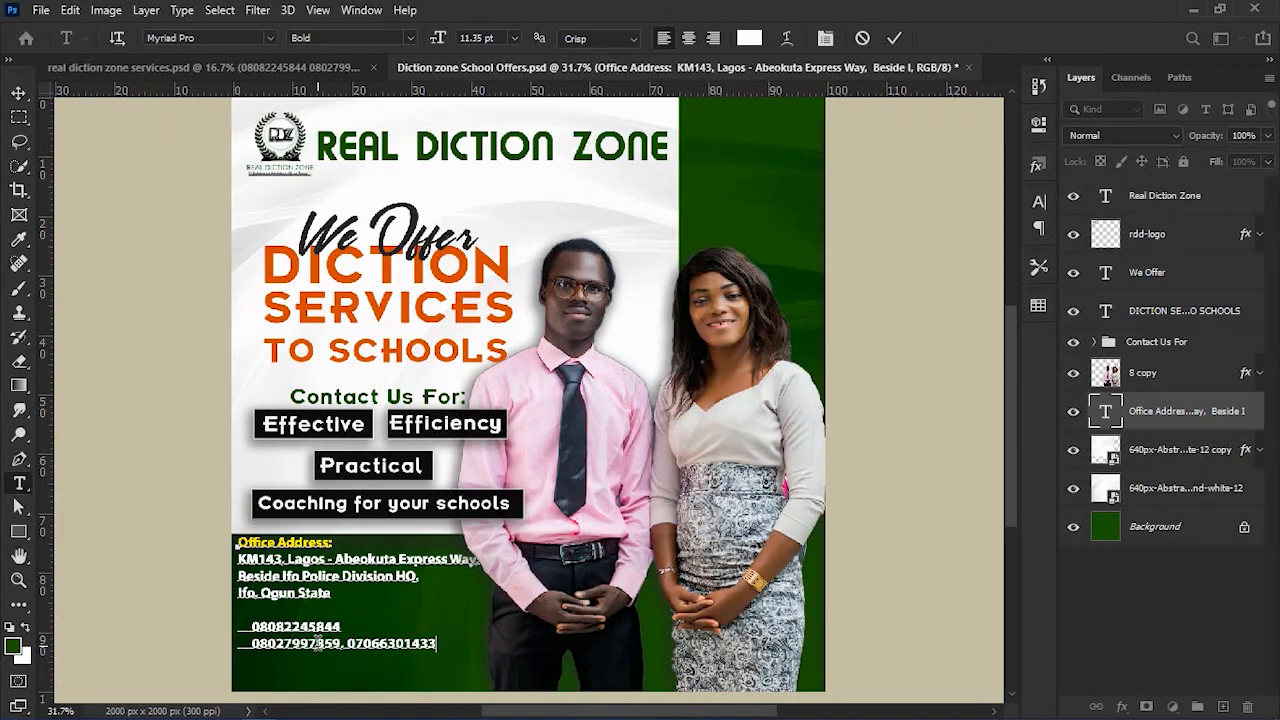
key(ctrl+v)
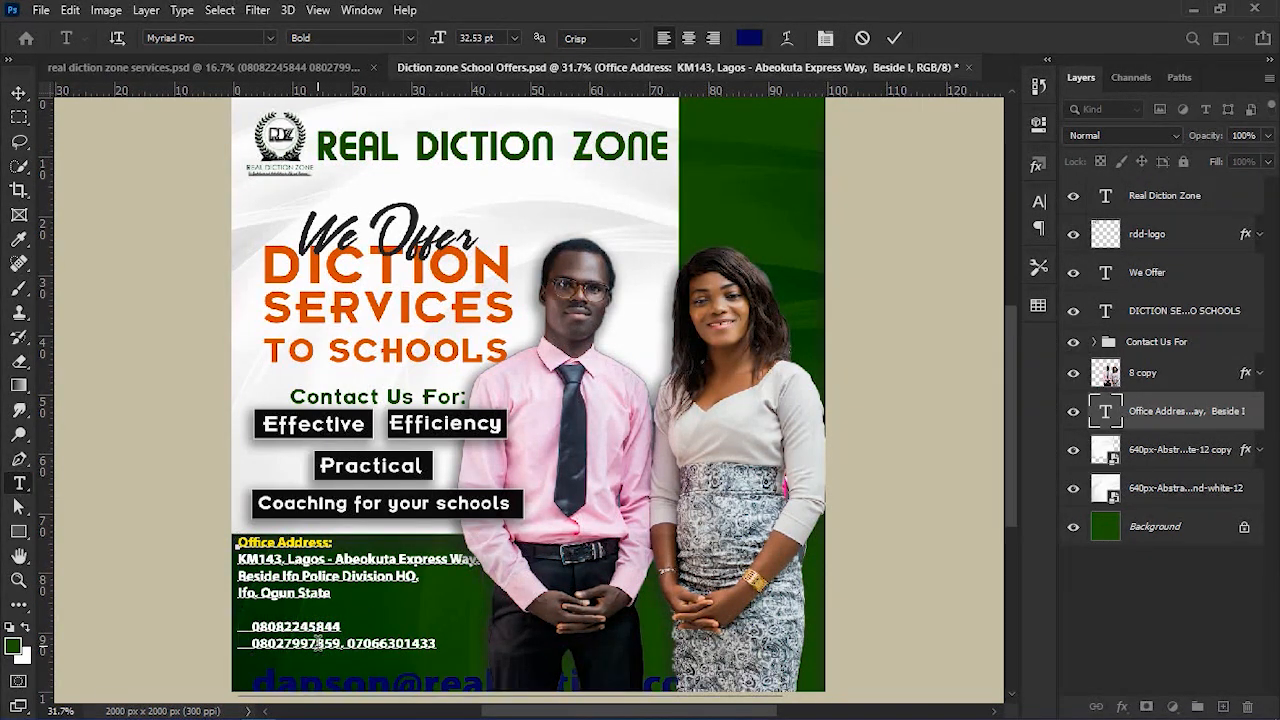
Set the entire address and contact text to 11.35 pt and colour it white (ffffff).
key(ctrl+a)
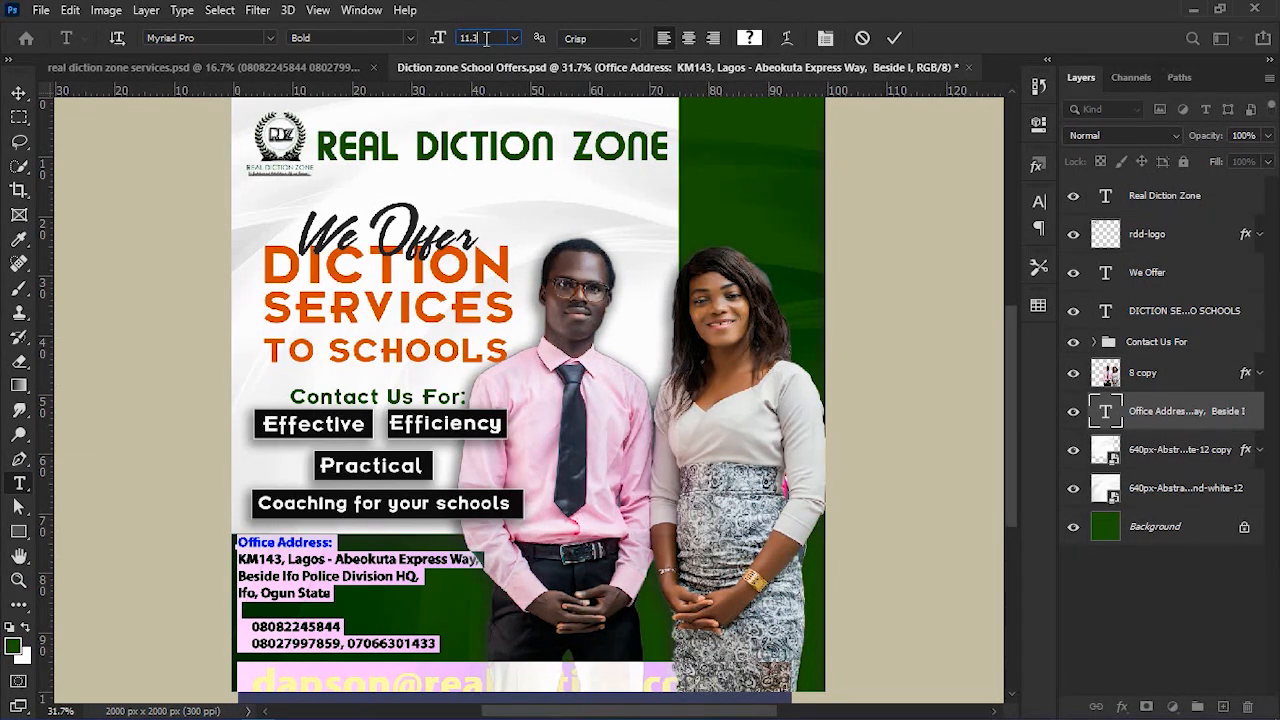
key(Return)
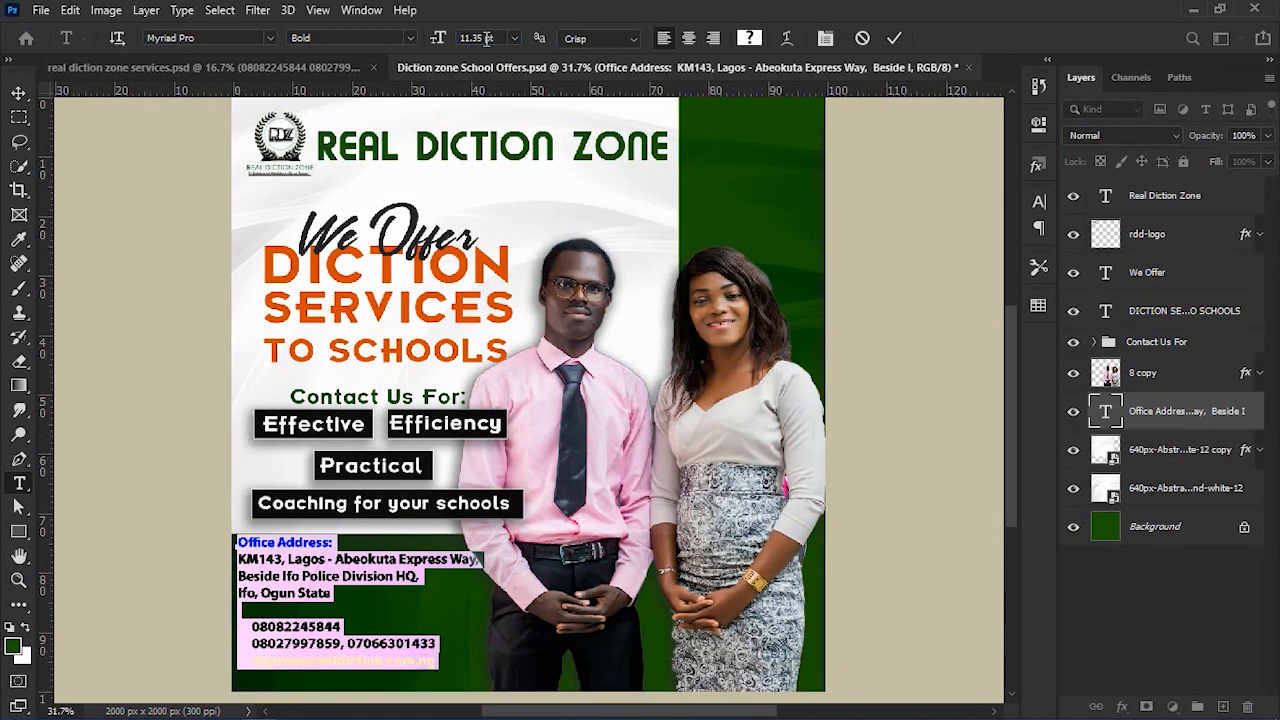
click(746, 38)
text(ffffff)
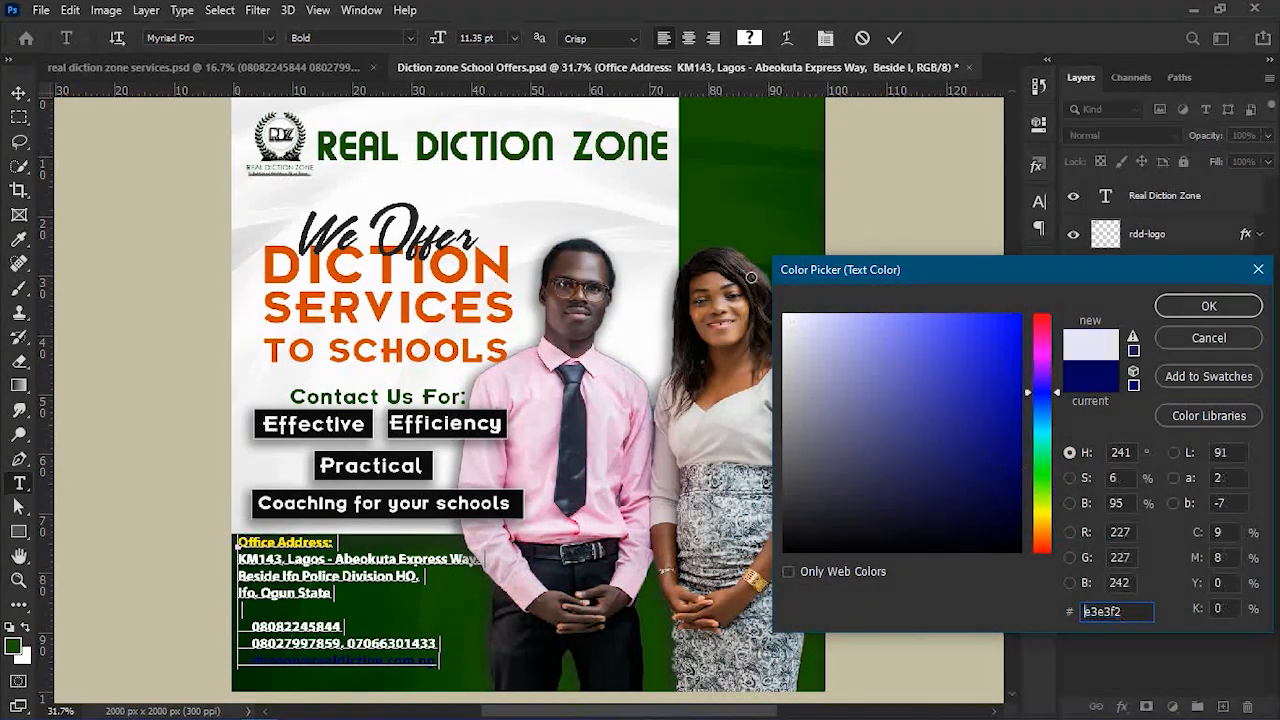
click(1182, 309)
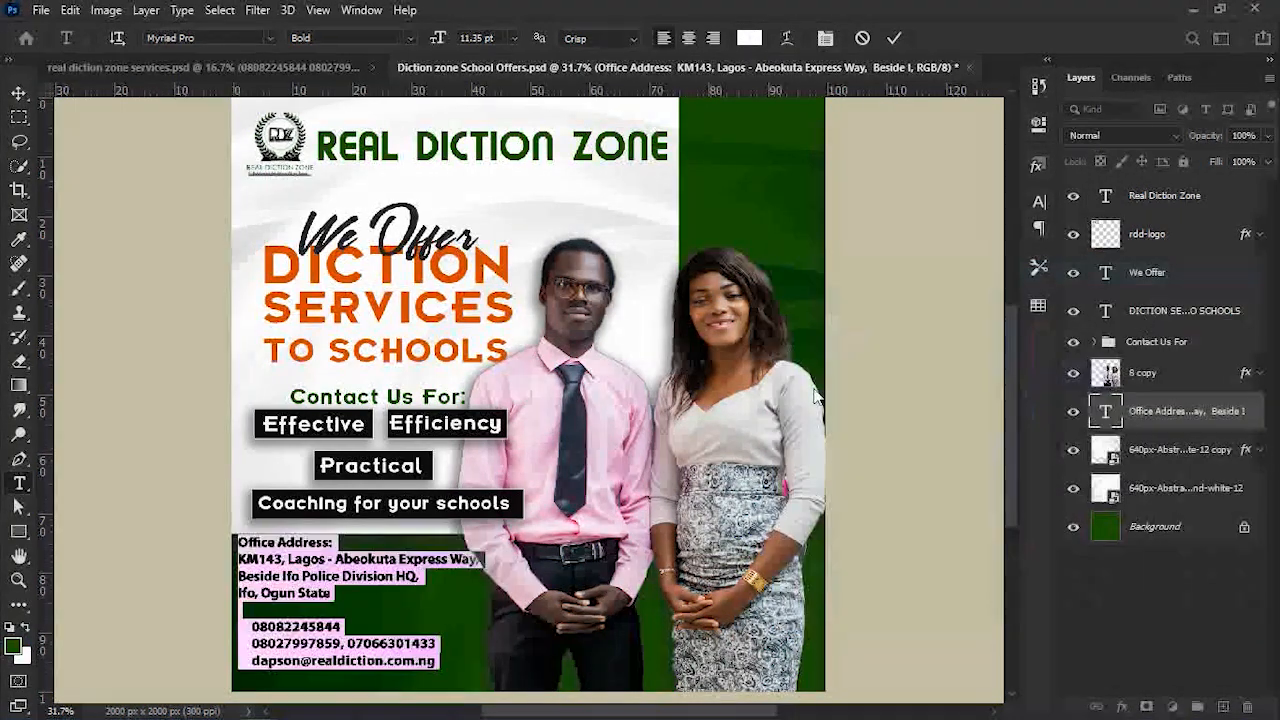
key(ctrl+Return)
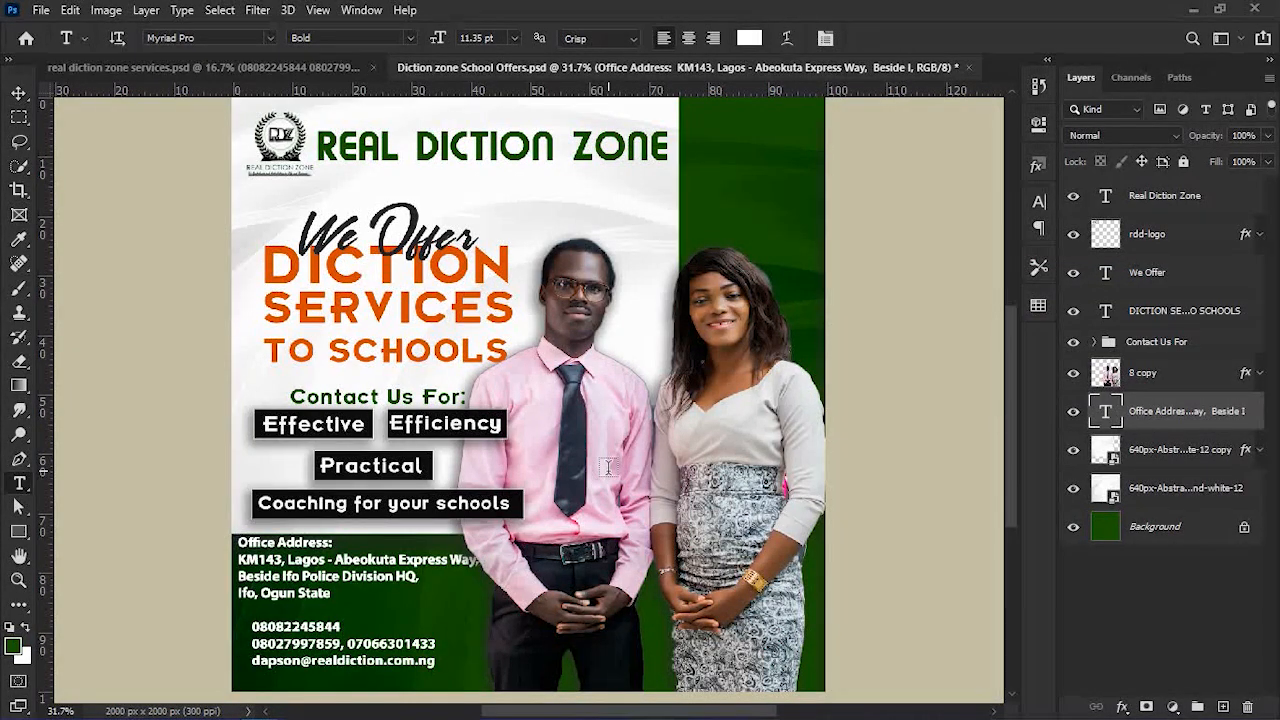
Recolour the Office Address heading bright yellow and nudge the whole contact text block slightly down.
click(240, 541)
key(ctrl+a)
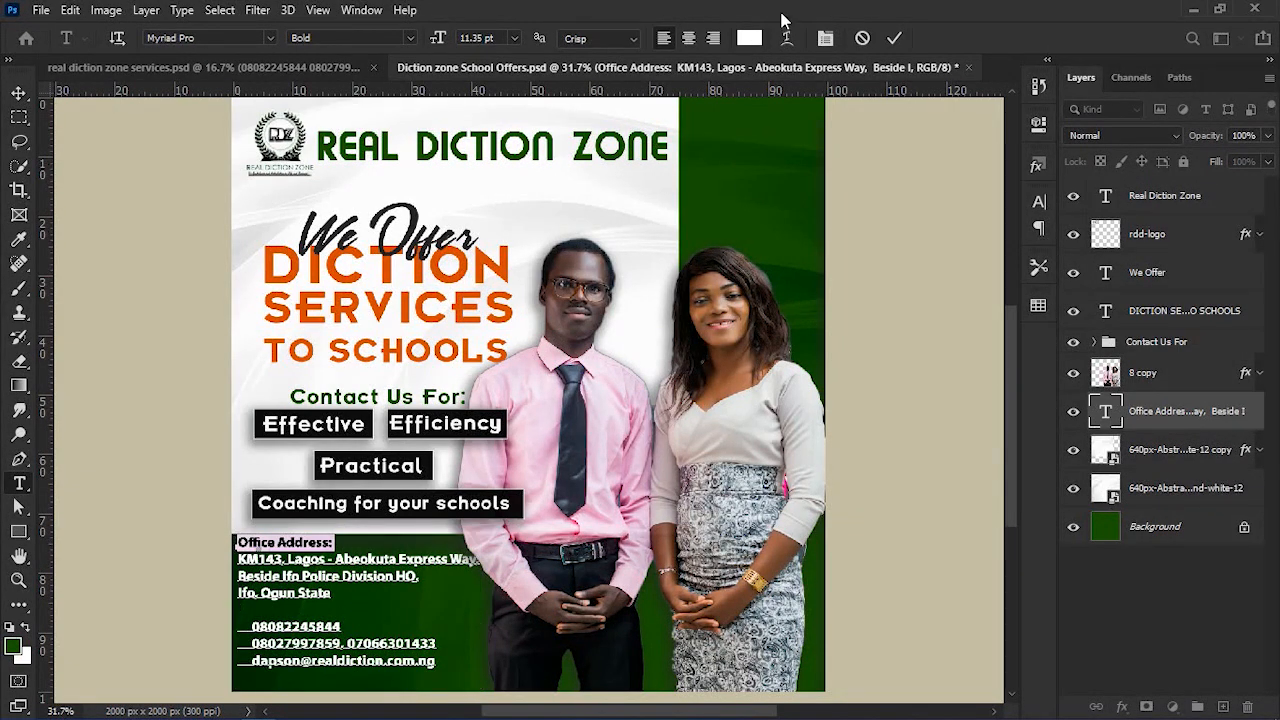
click(749, 38)
click(486, 258)
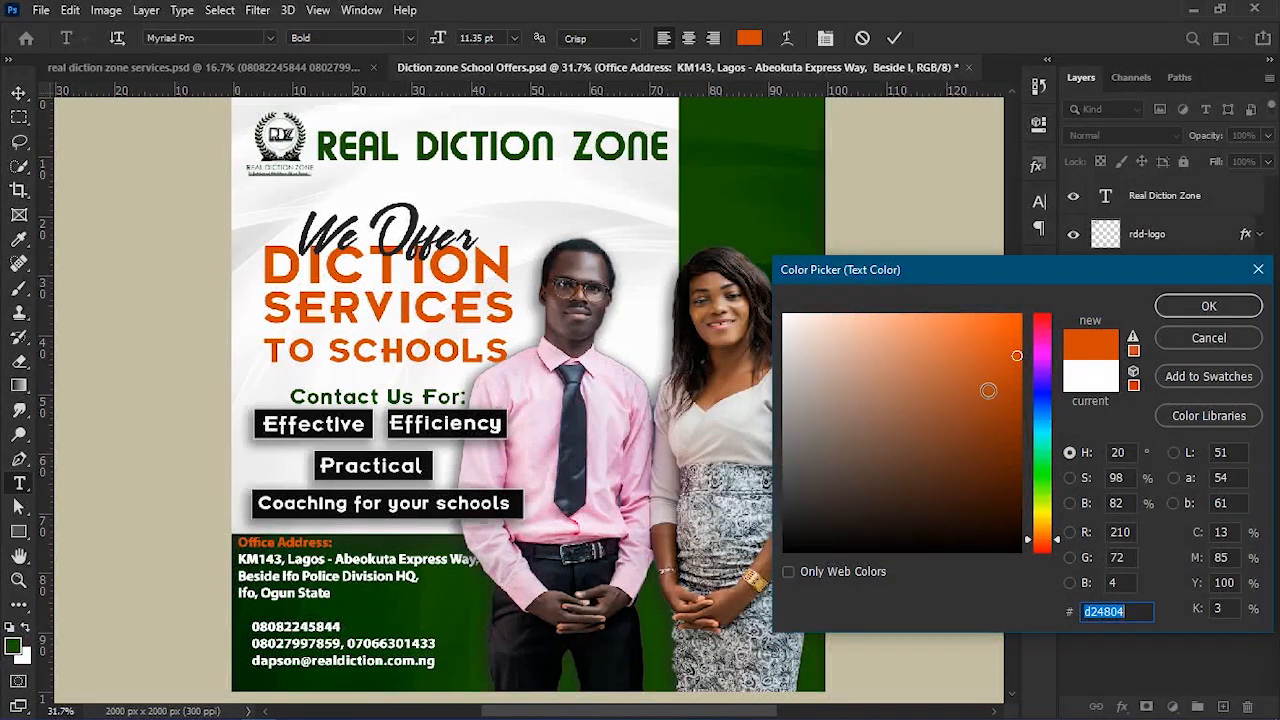
click(1045, 524)
double_click(1100, 611)
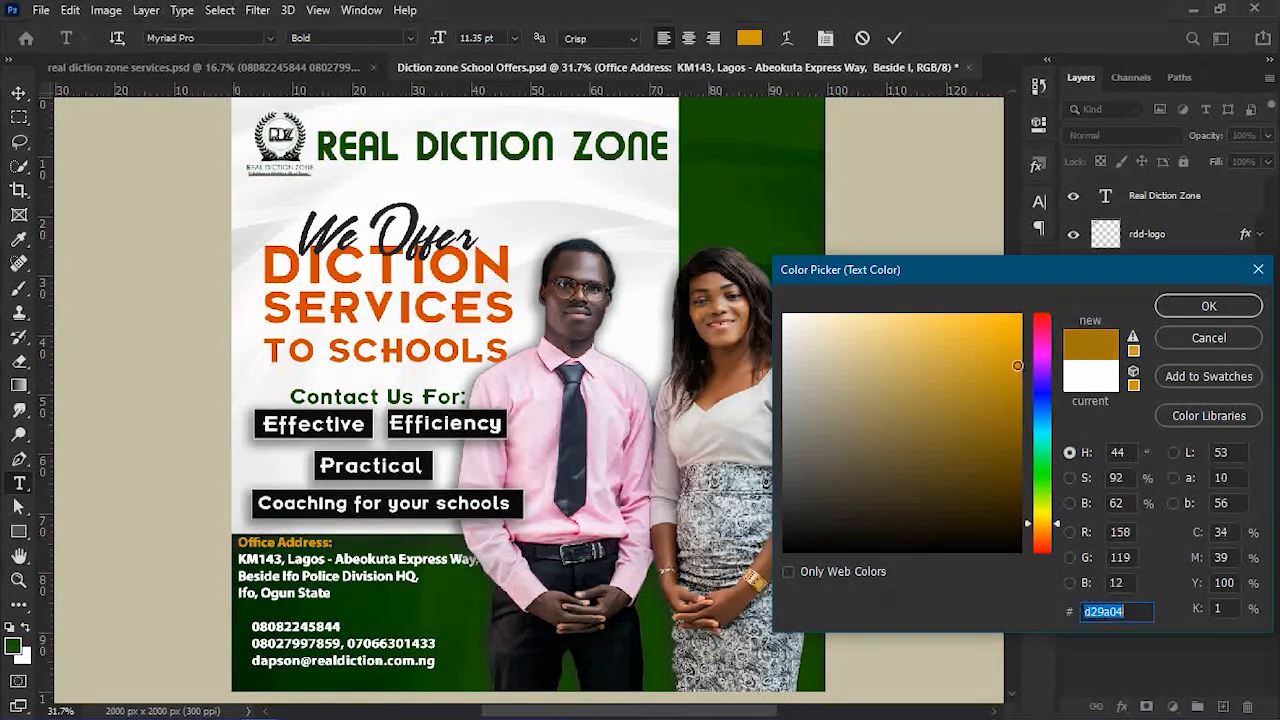
text(ffba00)
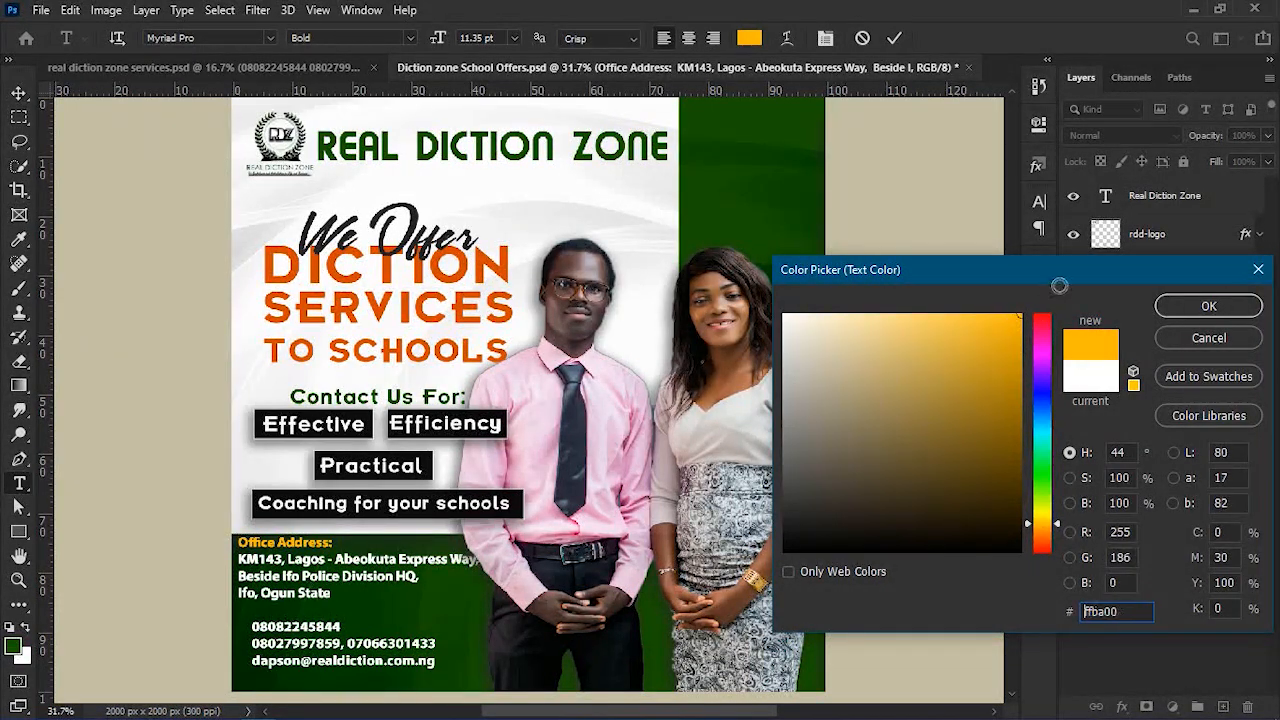
drag(1046, 523, 1047, 518)
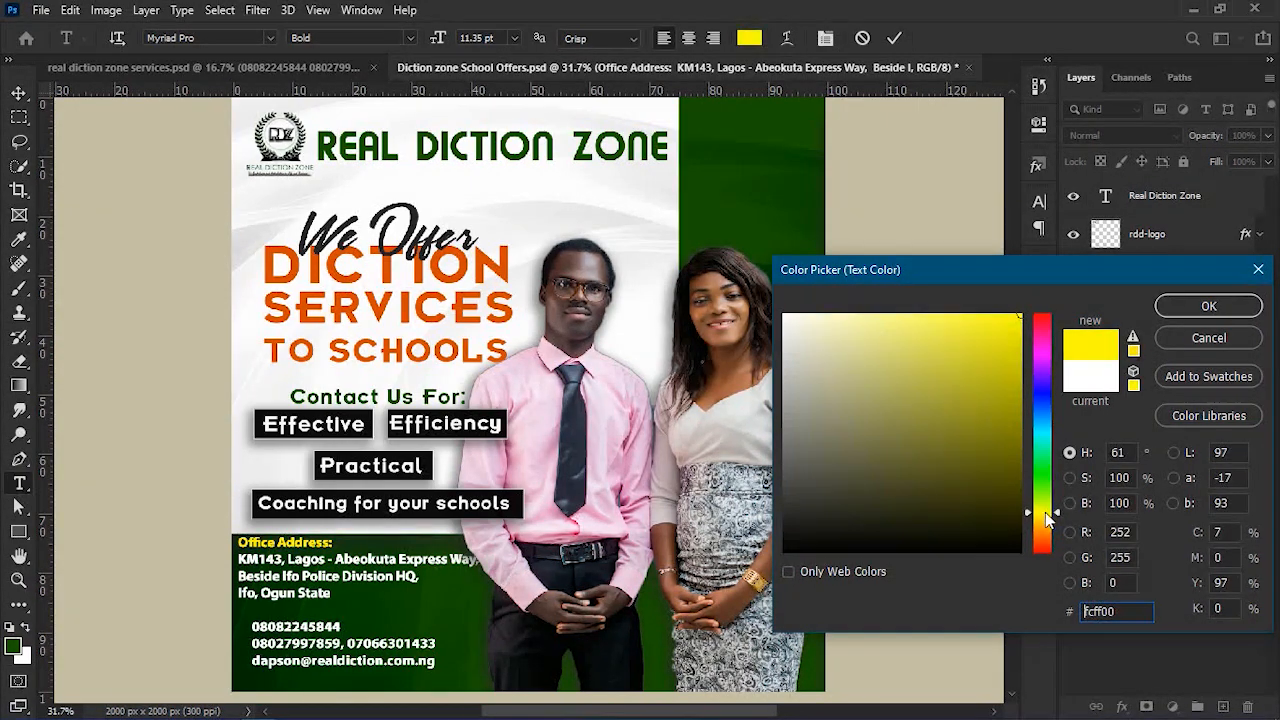
click(1212, 306)
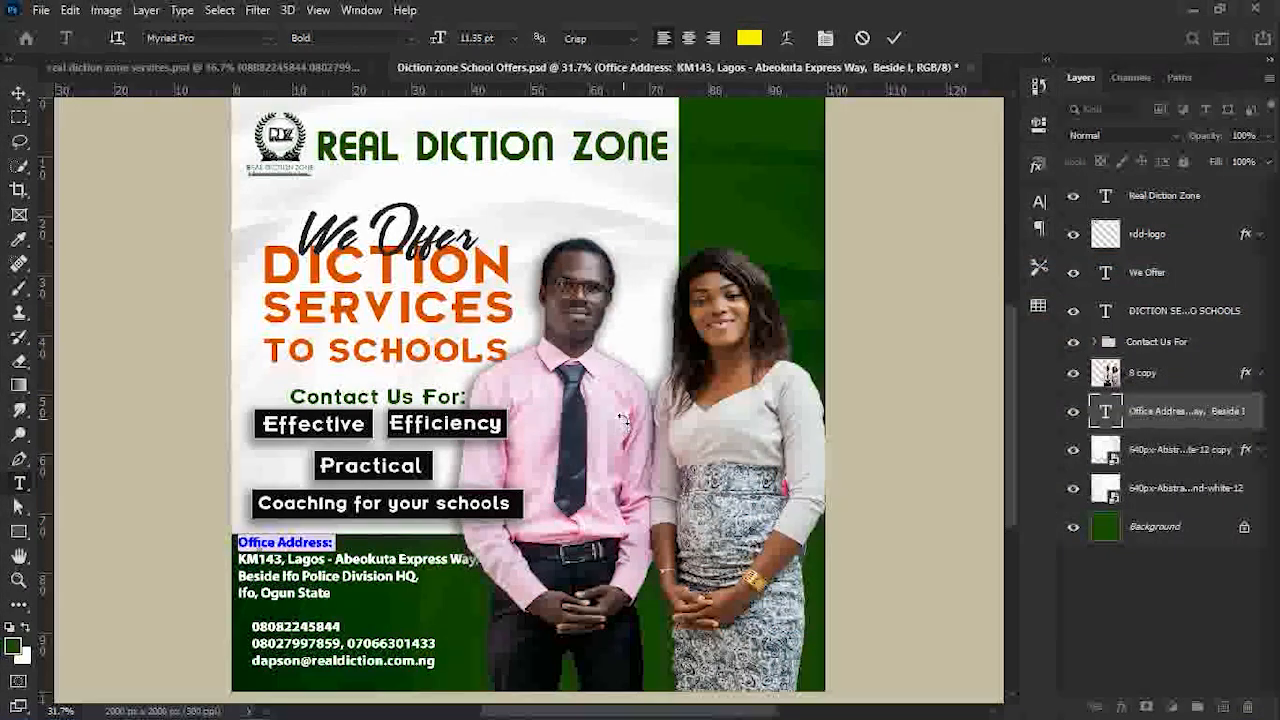
key(ctrl+Return)
key(v)
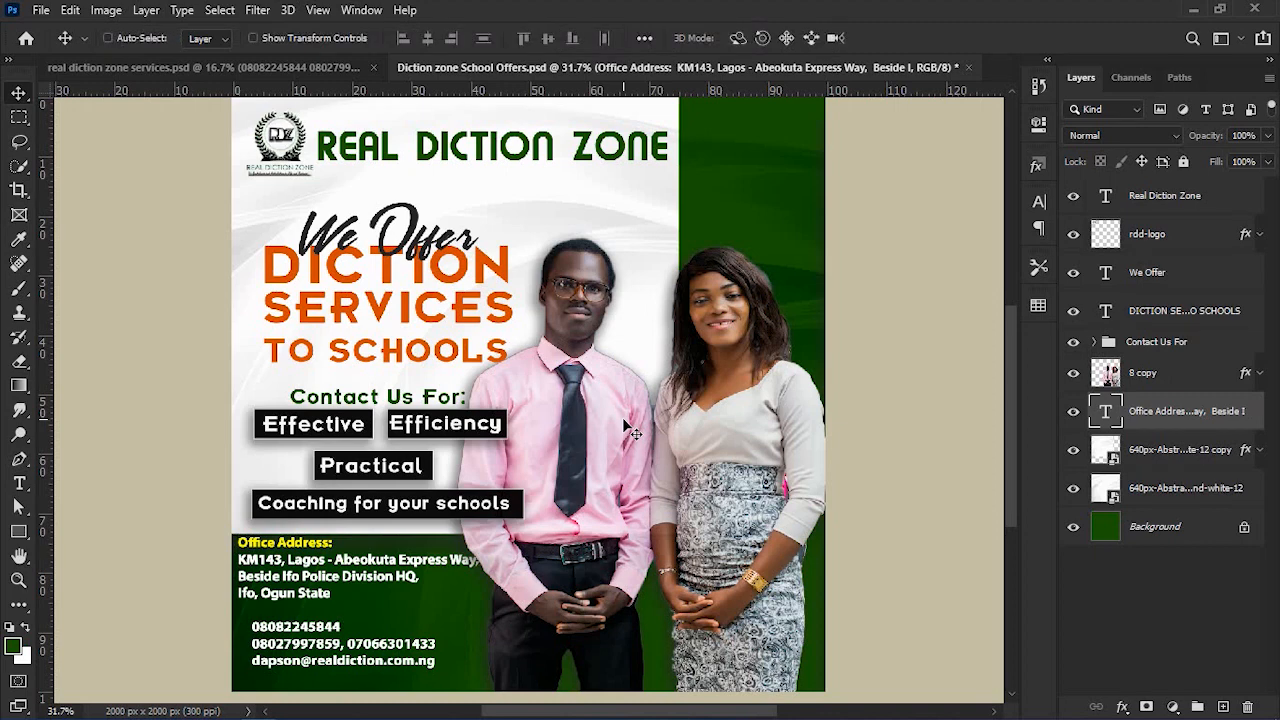
key(shift+Down)
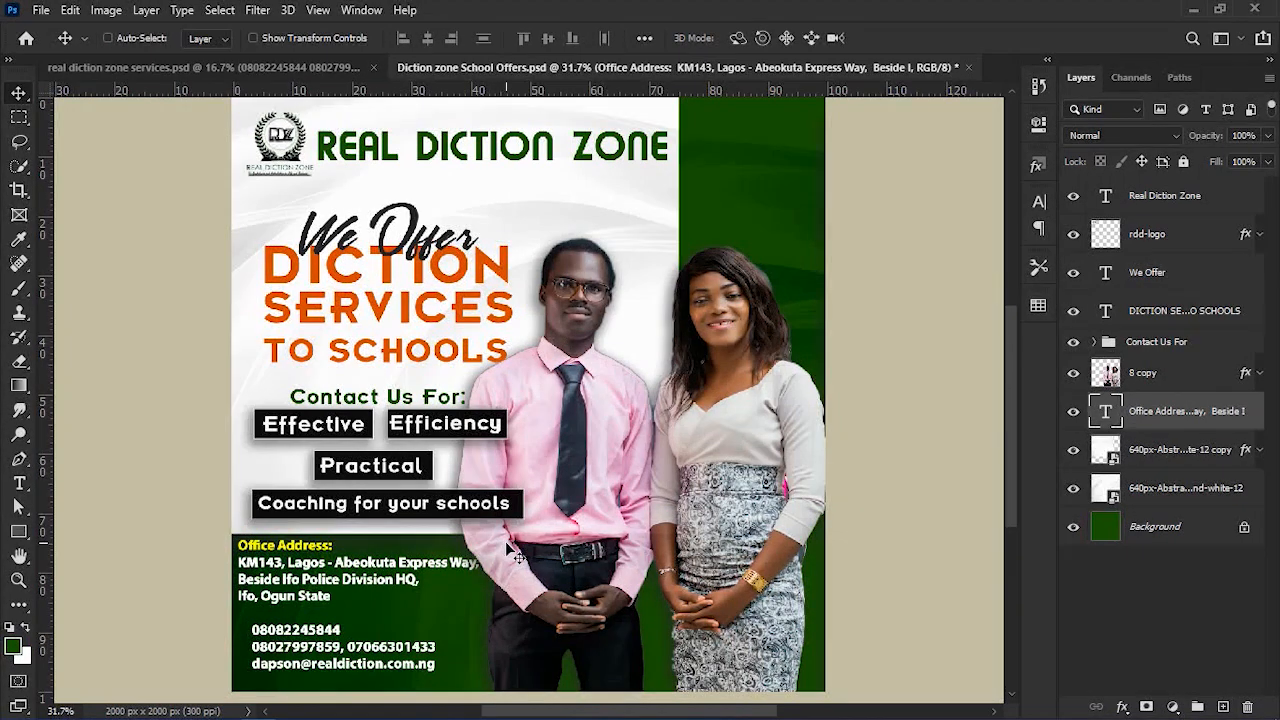
Shift the photo of the man and woman (8 copy layer) slightly right, clear of the address text, and save the flyer.
ctrl+click(648, 518)
key(shift+Right)
key(shift+Right)
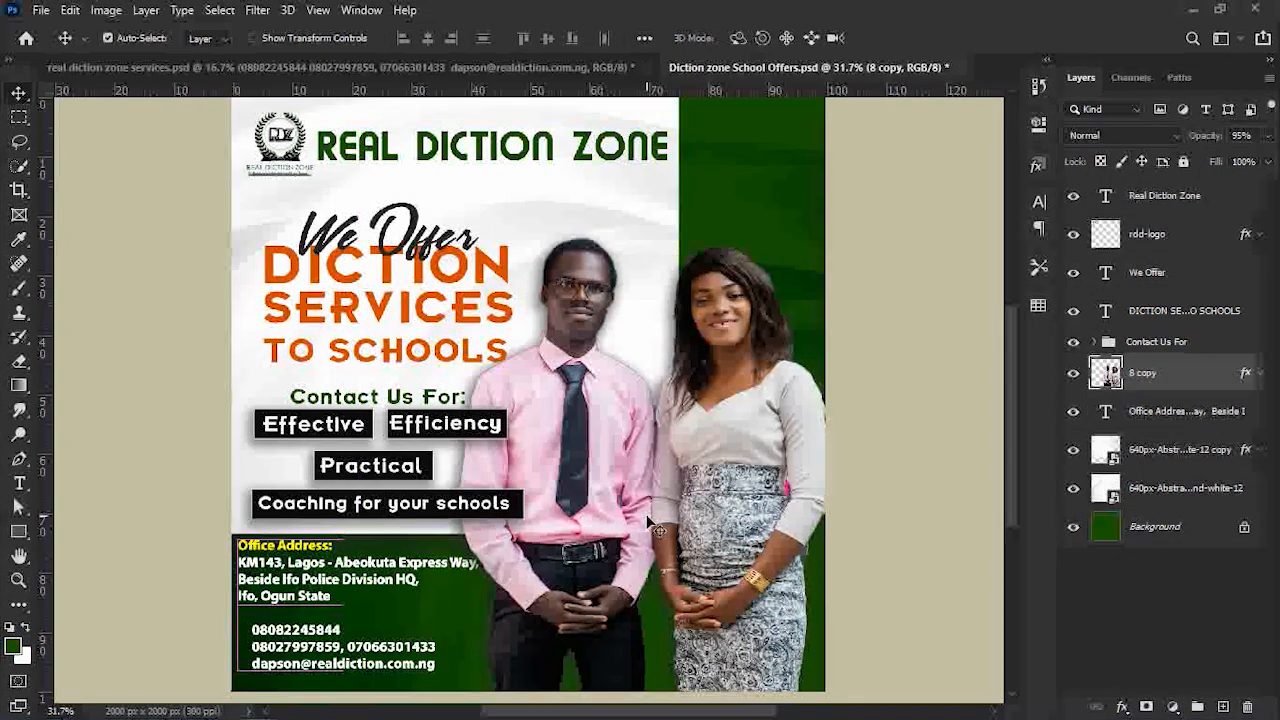
key(shift+Right)
key(shift+Right)
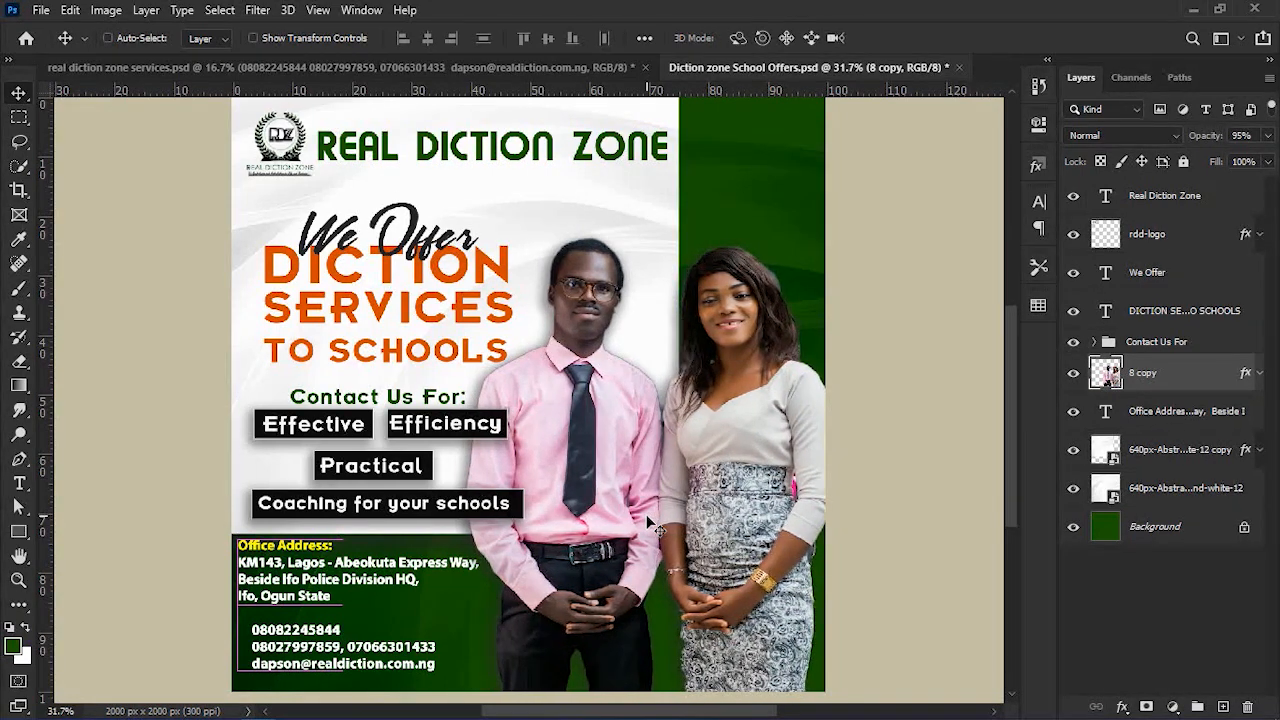
key(ctrl+s)
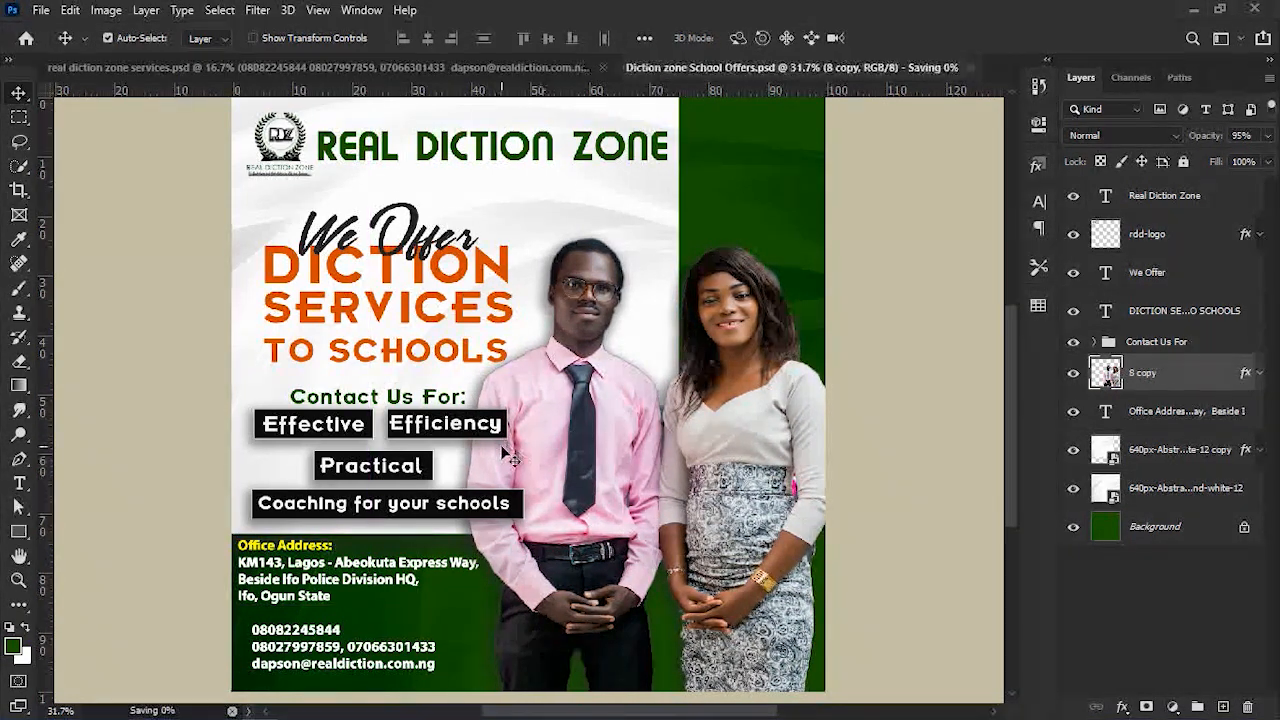
scroll(508, 455, down, 1)
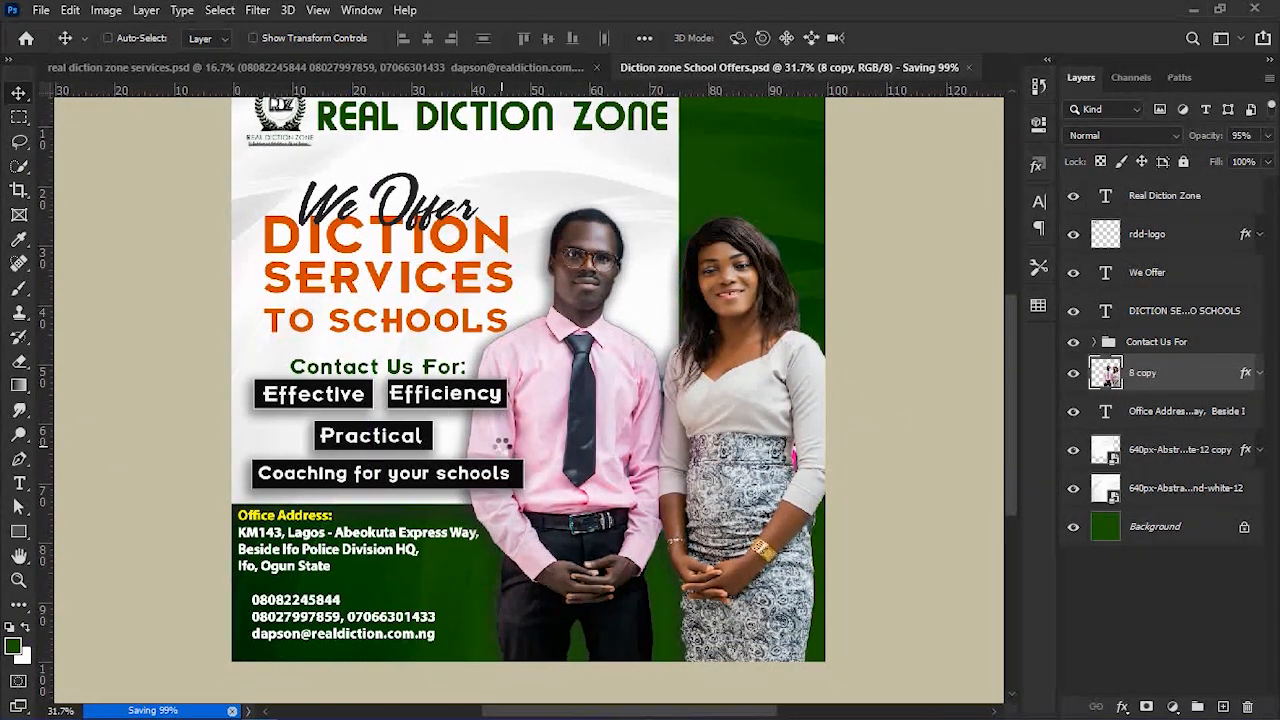
Move the office address and contact text about 20 px to the right and save the flyer.
scroll(500, 444, up, 1)
ctrl+click(368, 583)
key(Right)
key(Right)
key(Right)
key(Right)
key(Right)
key(Right)
key(Right)
key(Right)
key(Right)
key(Right)
key(Right)
key(Right)
key(Right)
key(Right)
key(Right)
key(Right)
key(Right)
key(Right)
key(Right)
key(Right)
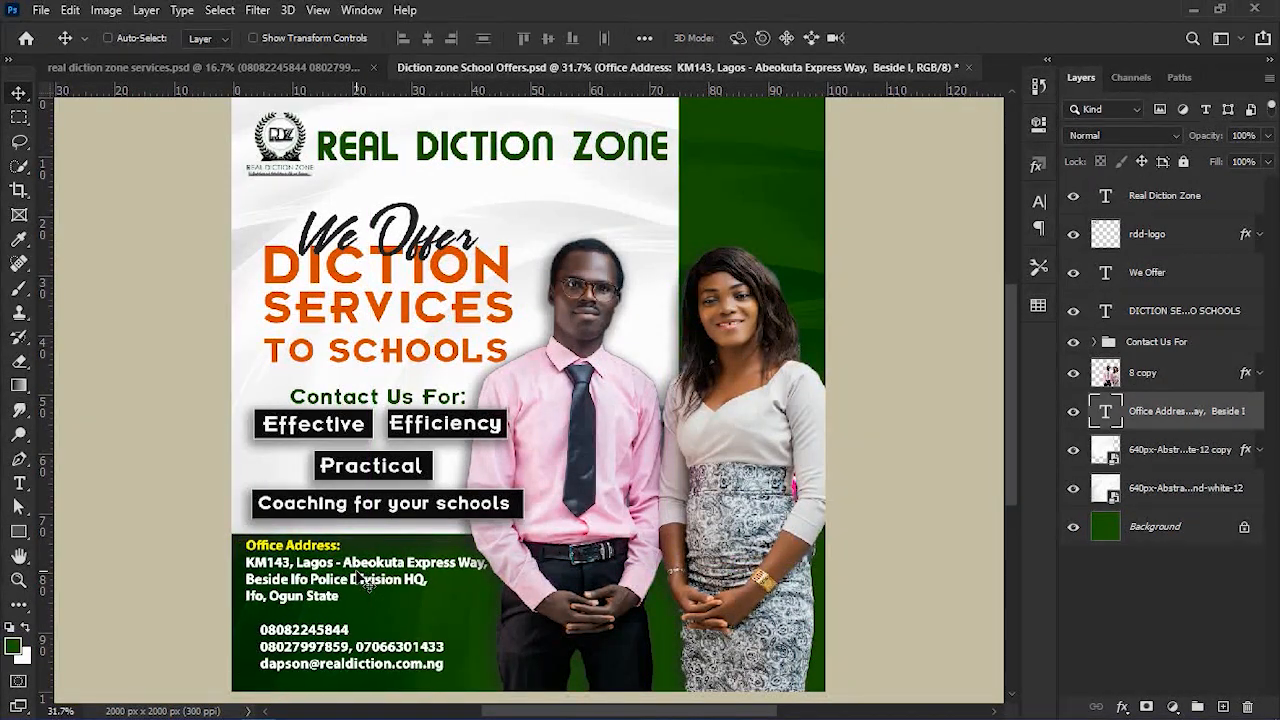
scroll(368, 583, down, 2)
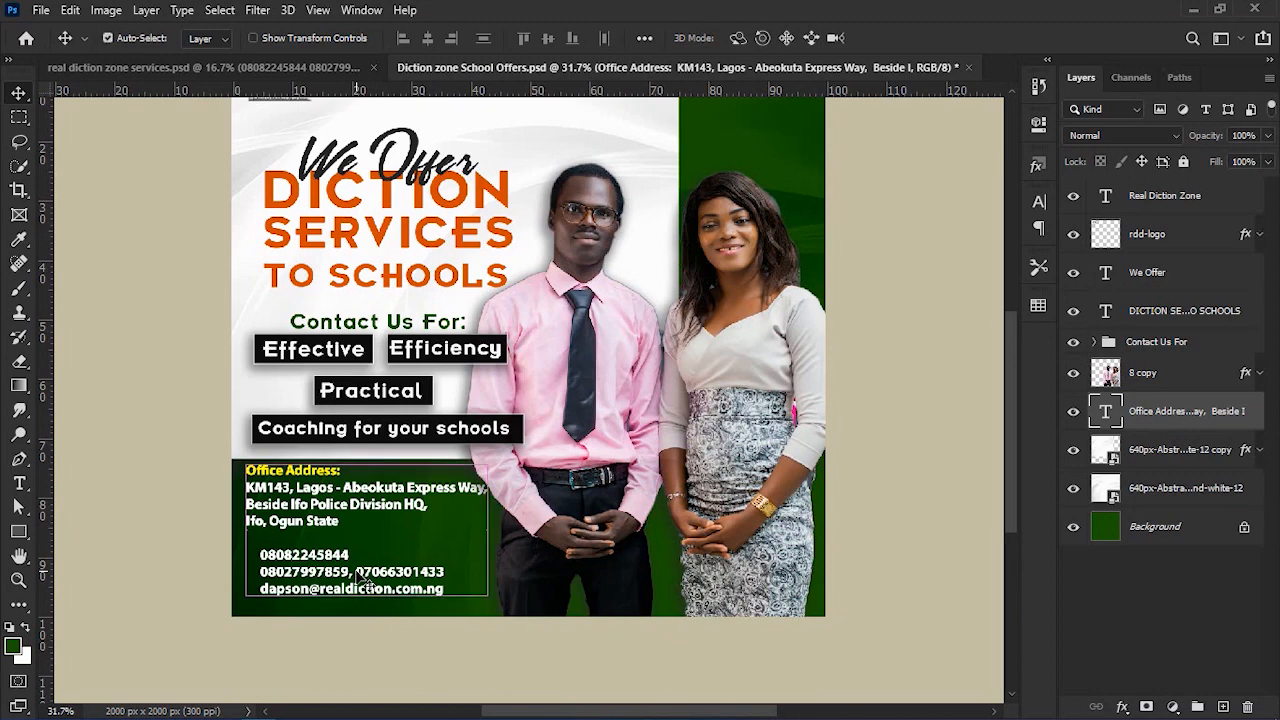
key(ctrl+s)
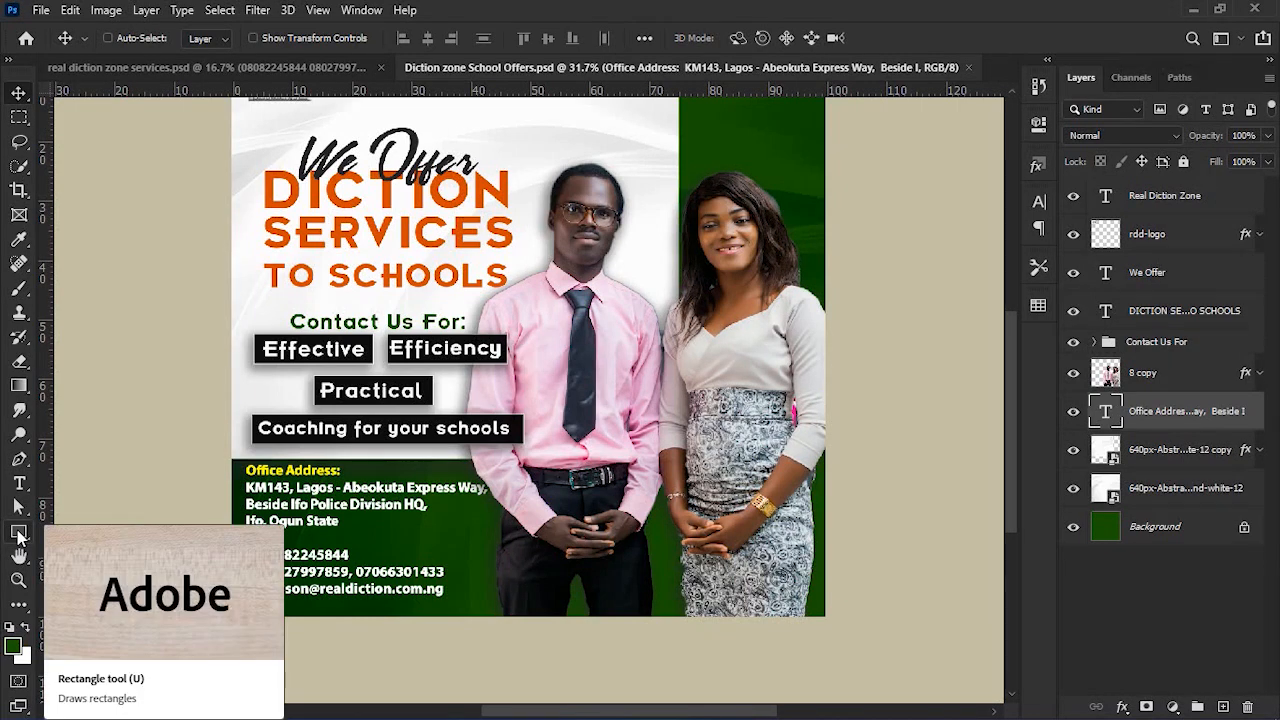
Draw a phone-handset custom shape about 53 px wide just left of the first phone number.
click(19, 533)
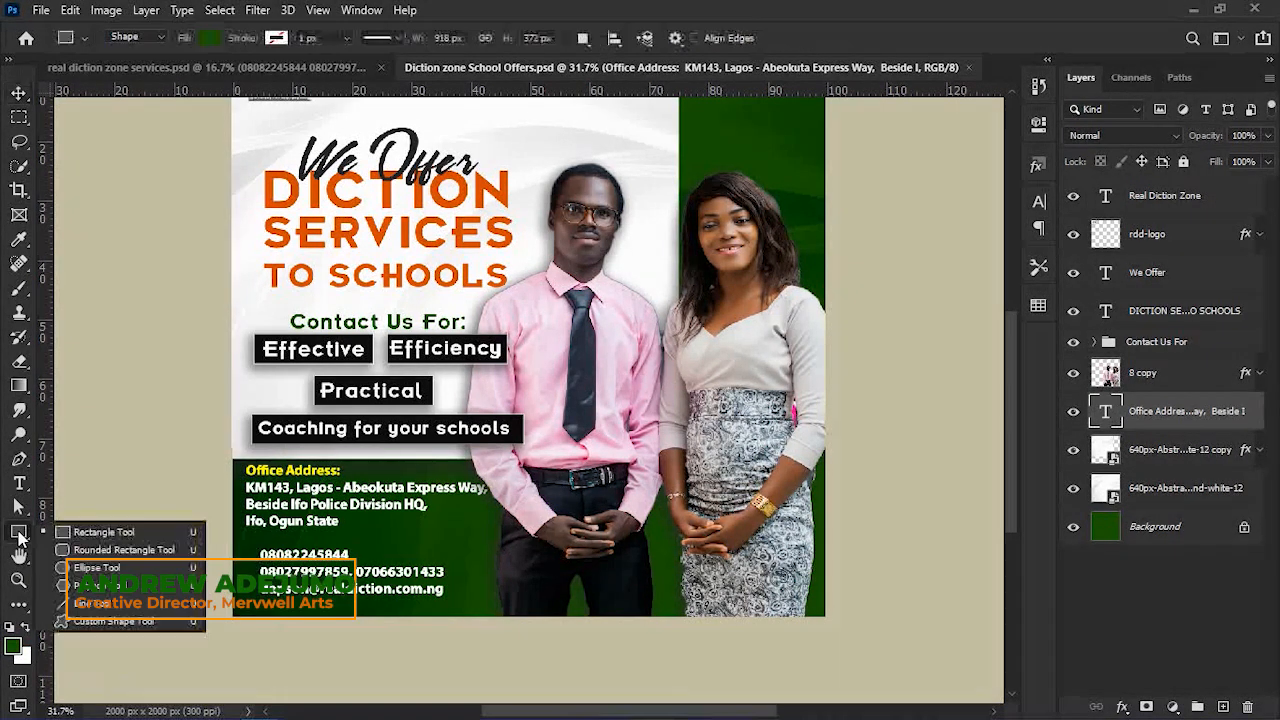
click(121, 621)
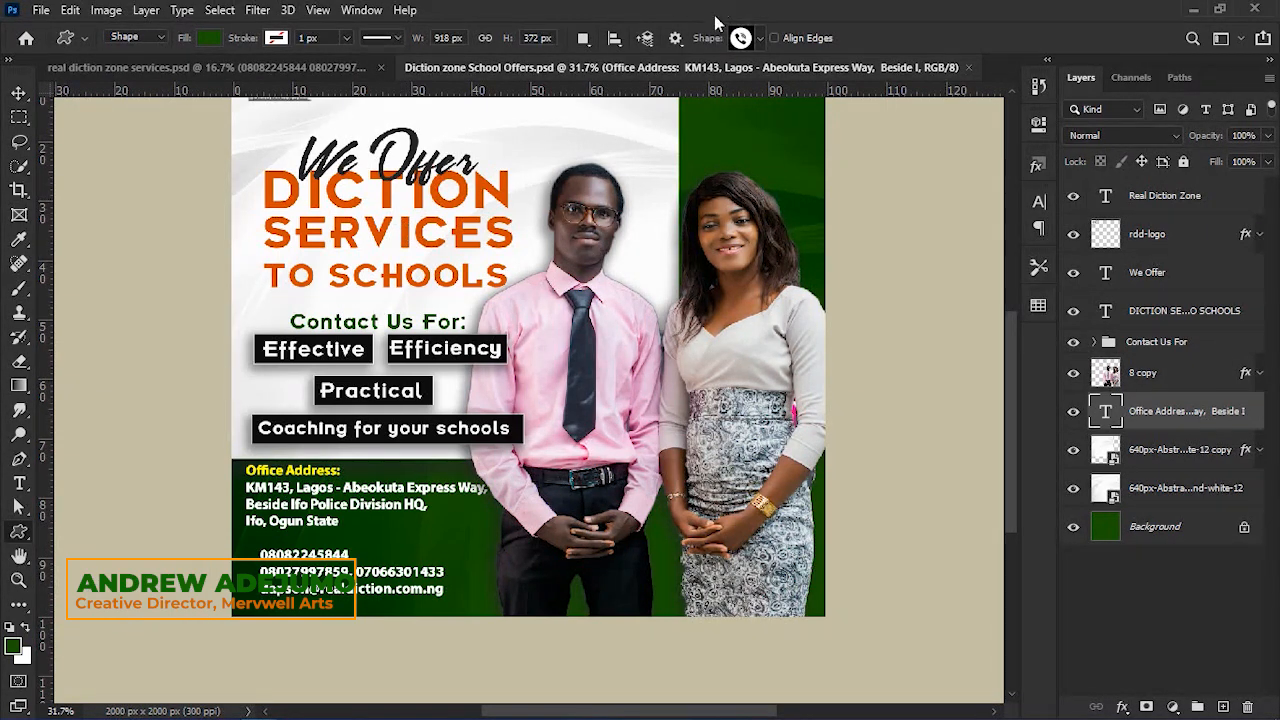
click(760, 40)
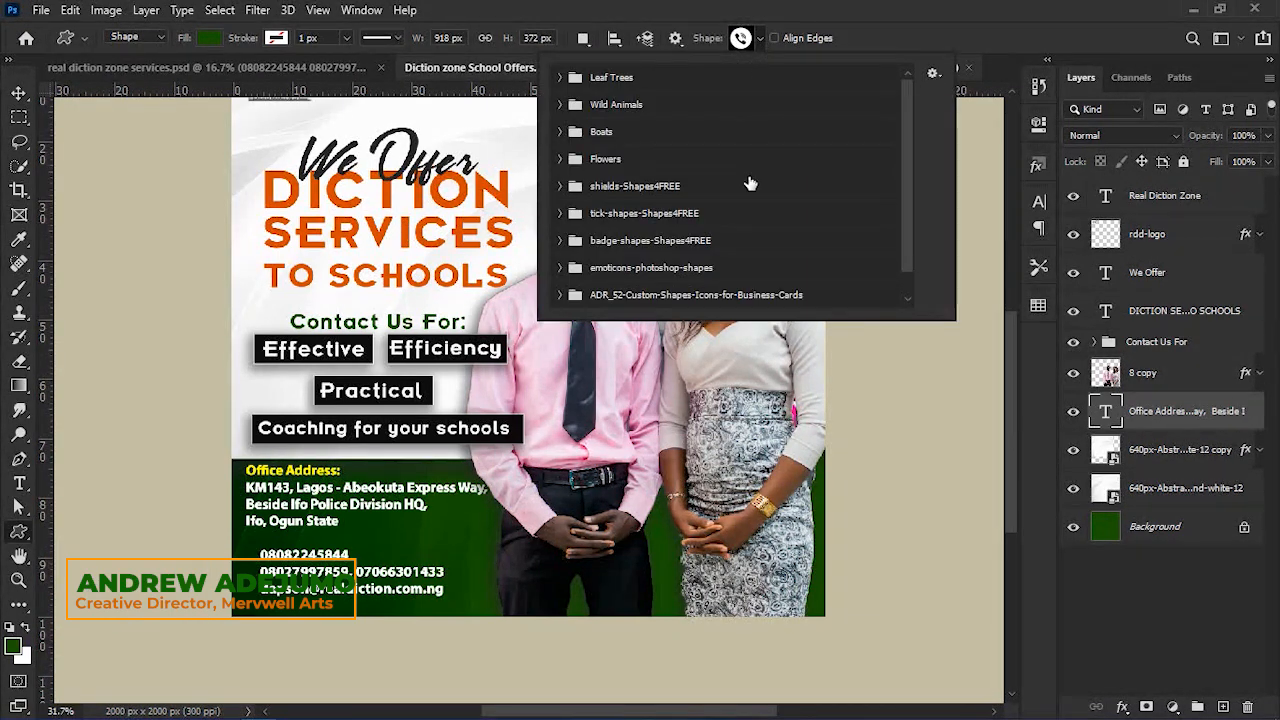
scroll(750, 183, down, 1)
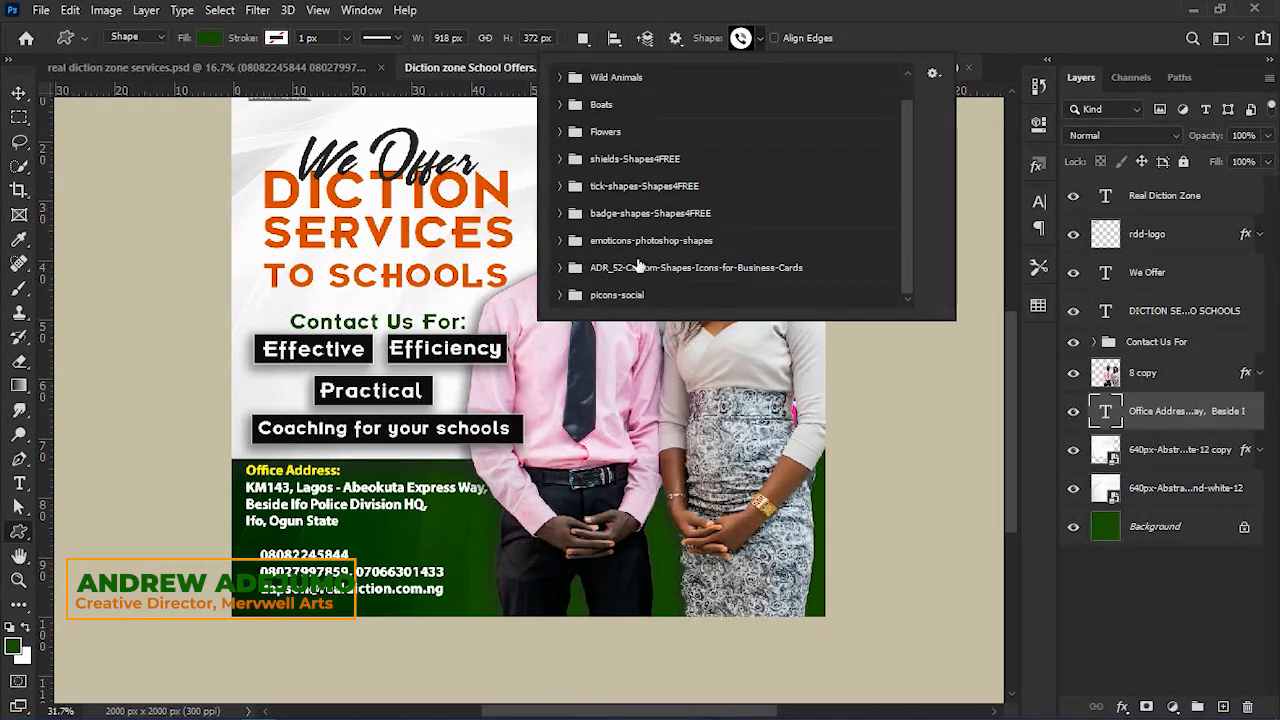
click(741, 38)
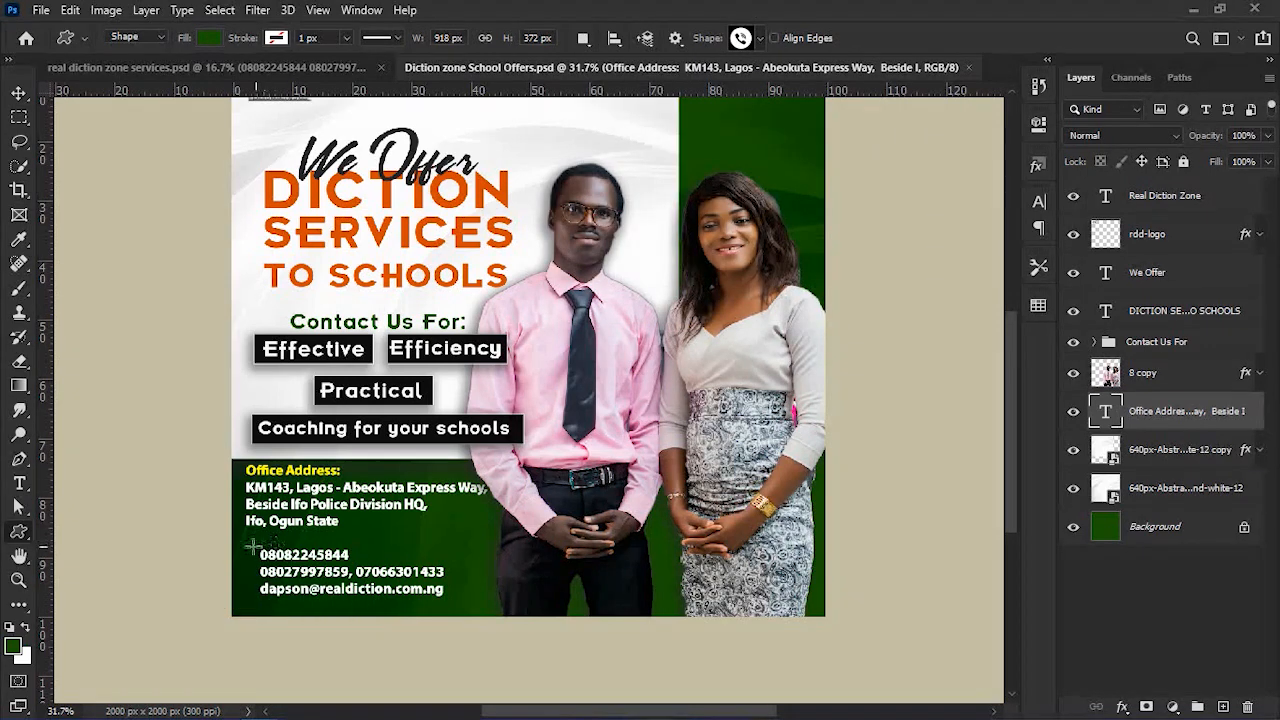
drag(240, 547, 256, 562)
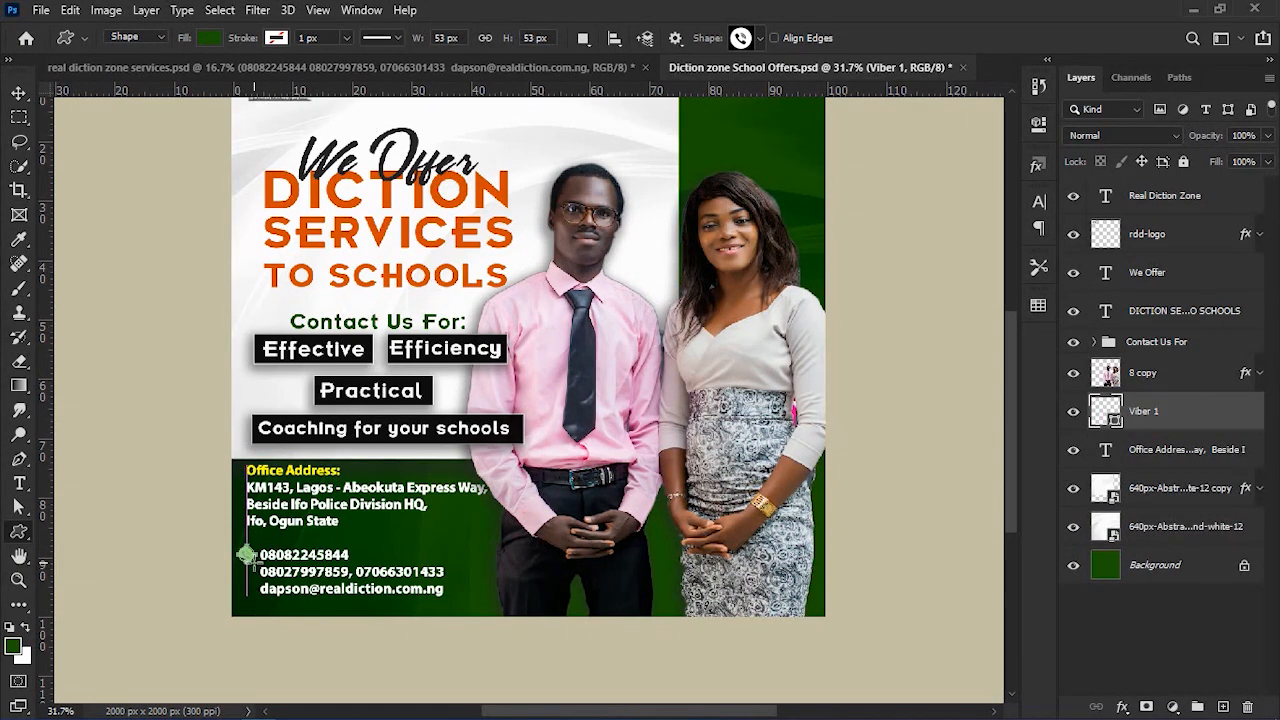
Fill the phone icon with the recently used yellow.
click(210, 39)
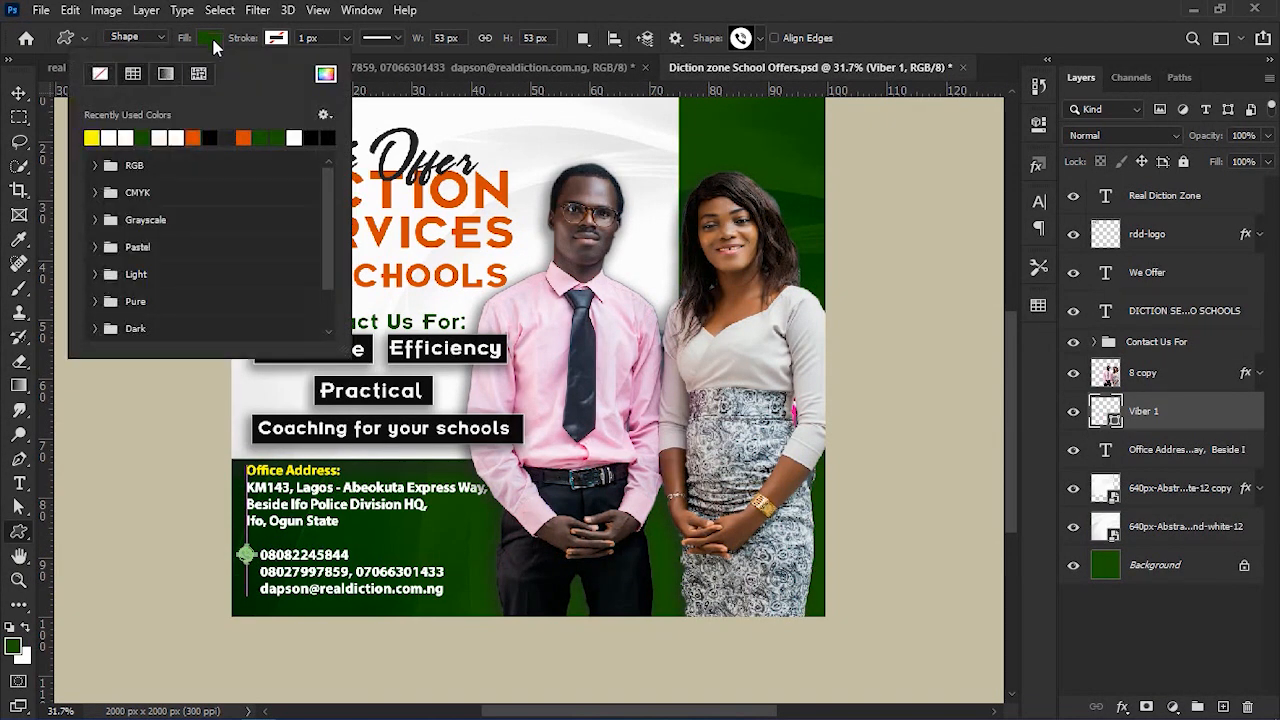
click(92, 137)
click(617, 8)
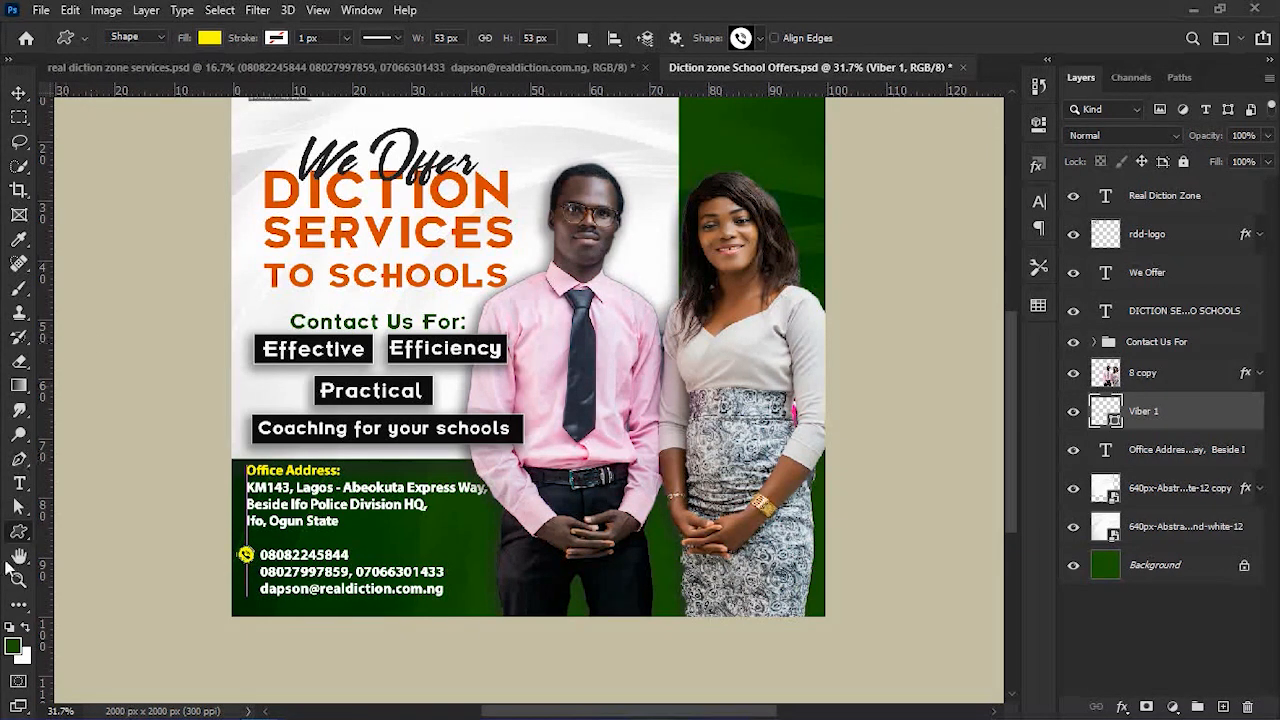
click(759, 38)
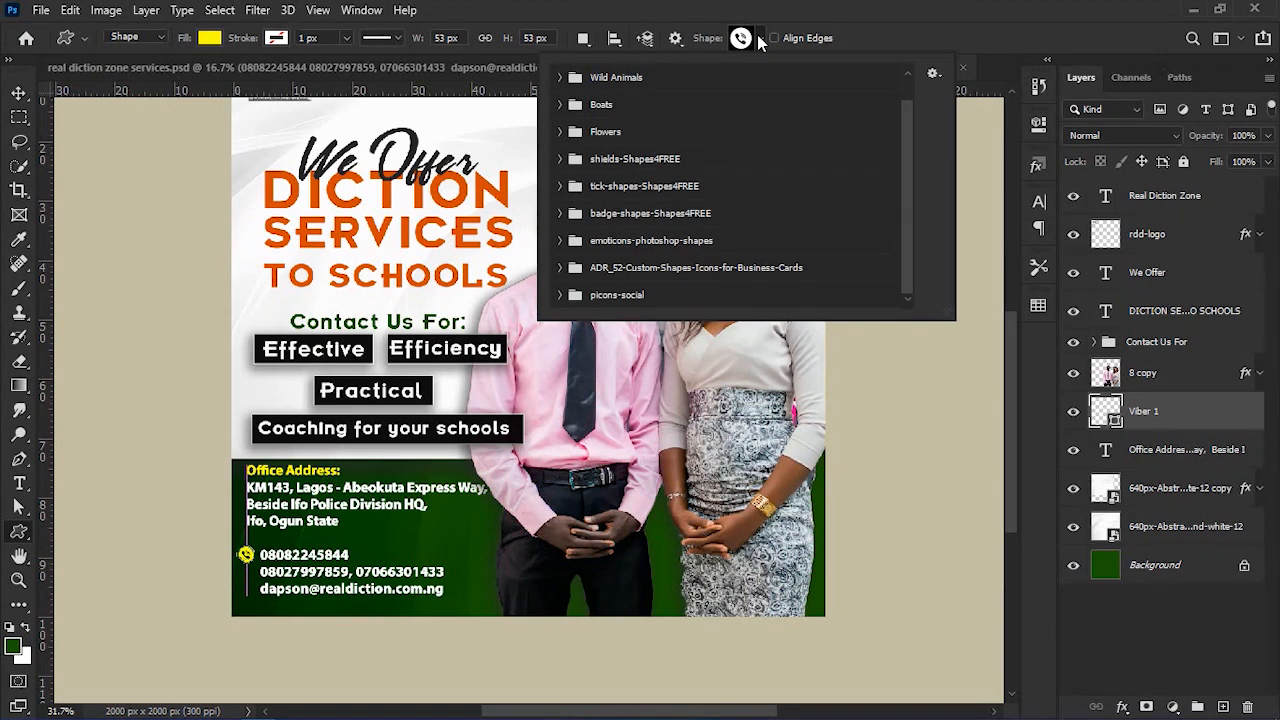
click(630, 9)
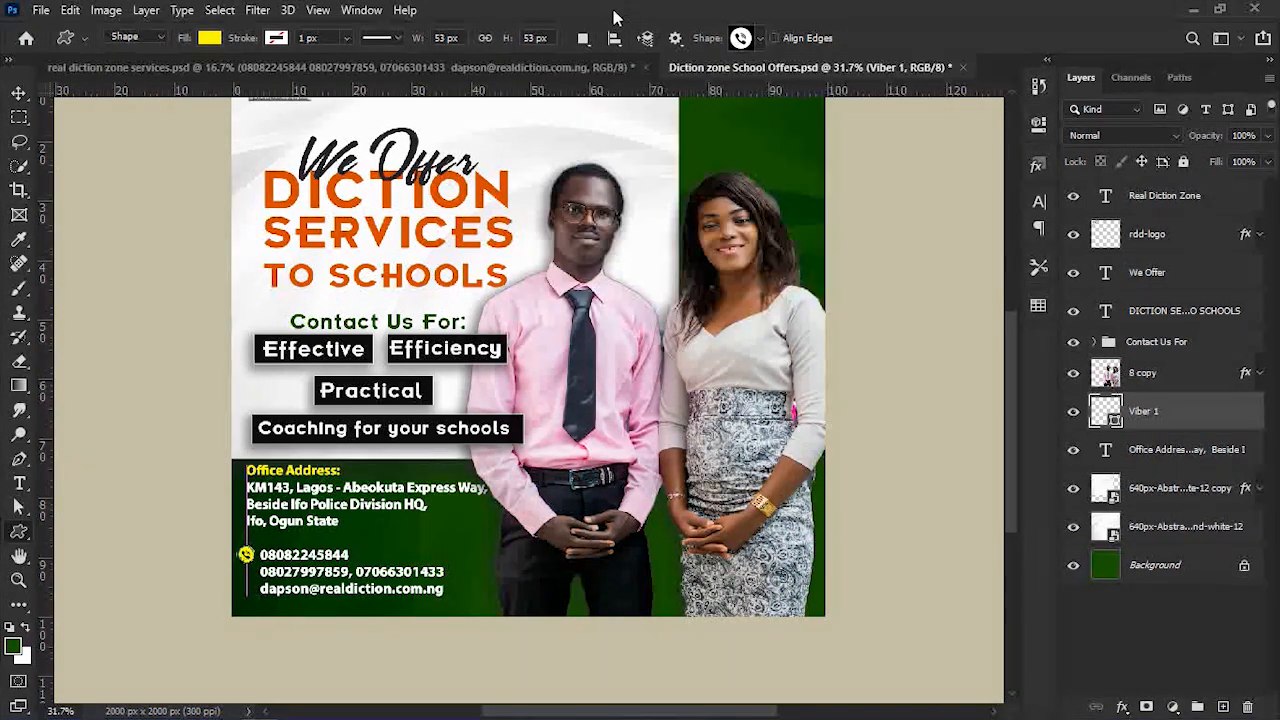
click(503, 76)
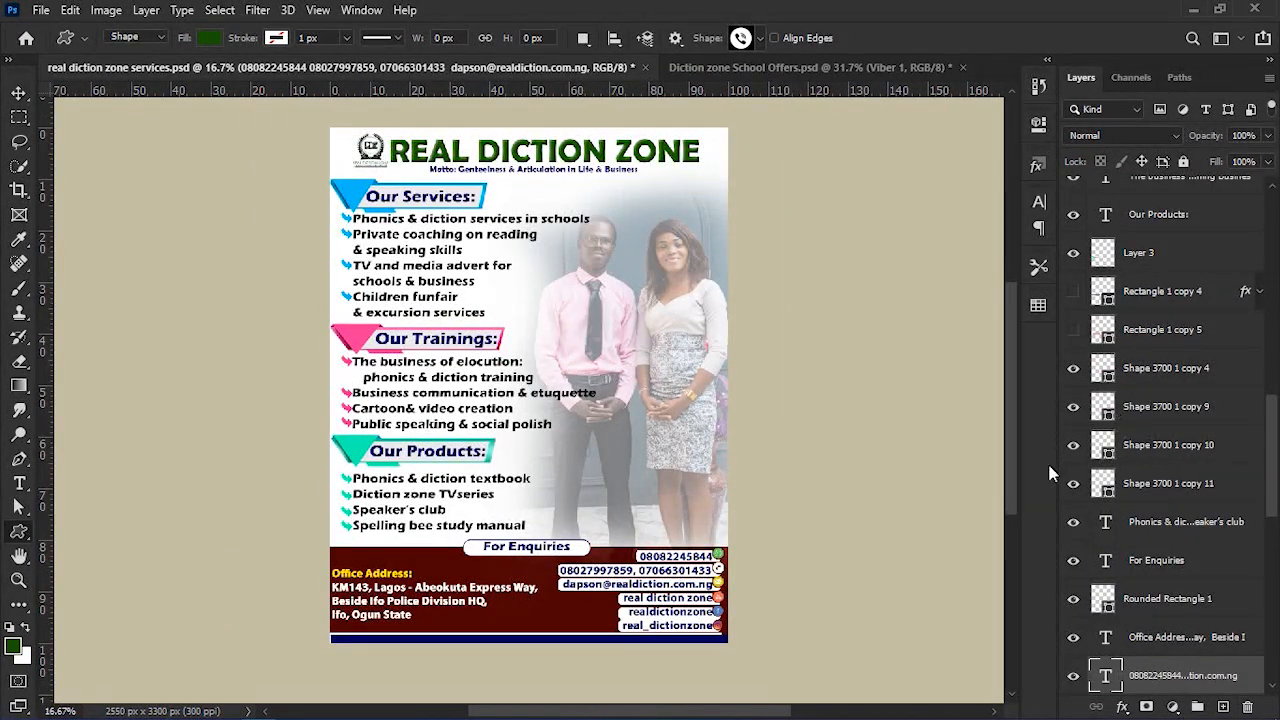
click(712, 70)
Move the yellow phone icon down one line so it sits beside the second row of phone numbers.
key(v)
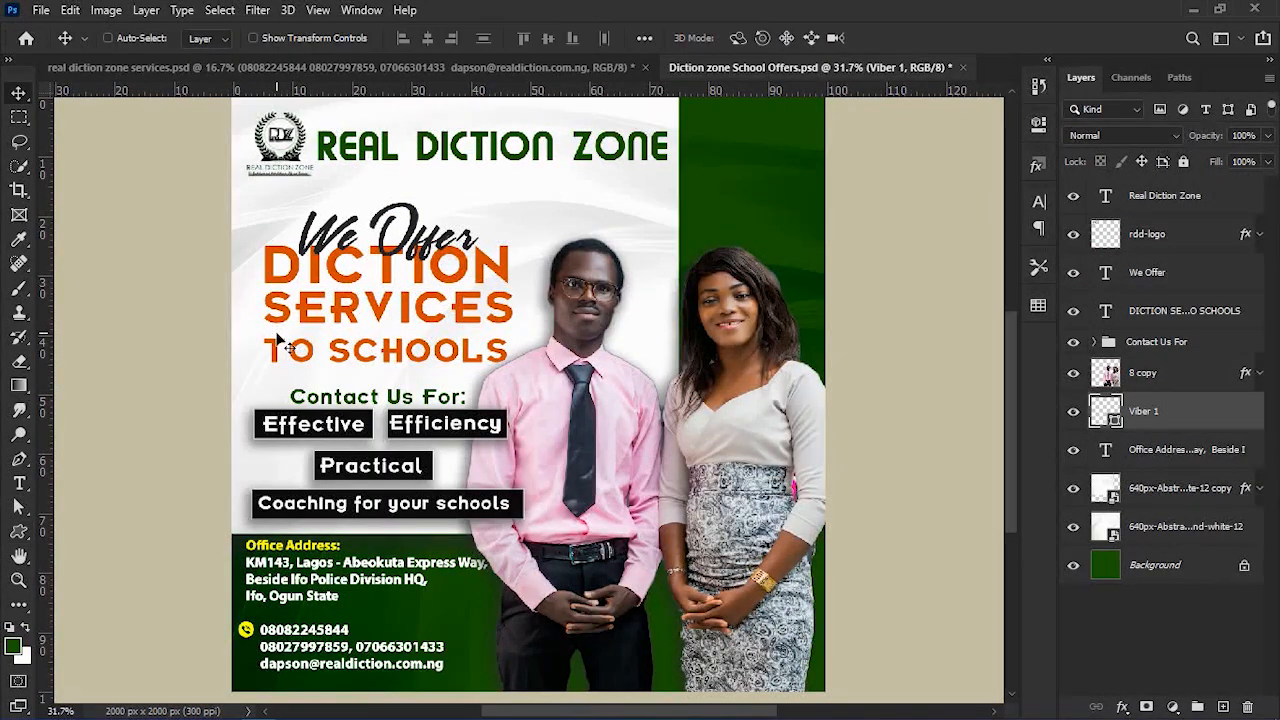
key(shift+Down)
key(shift+Down)
key(shift+Down)
key(shift+Down)
key(shift+Right)
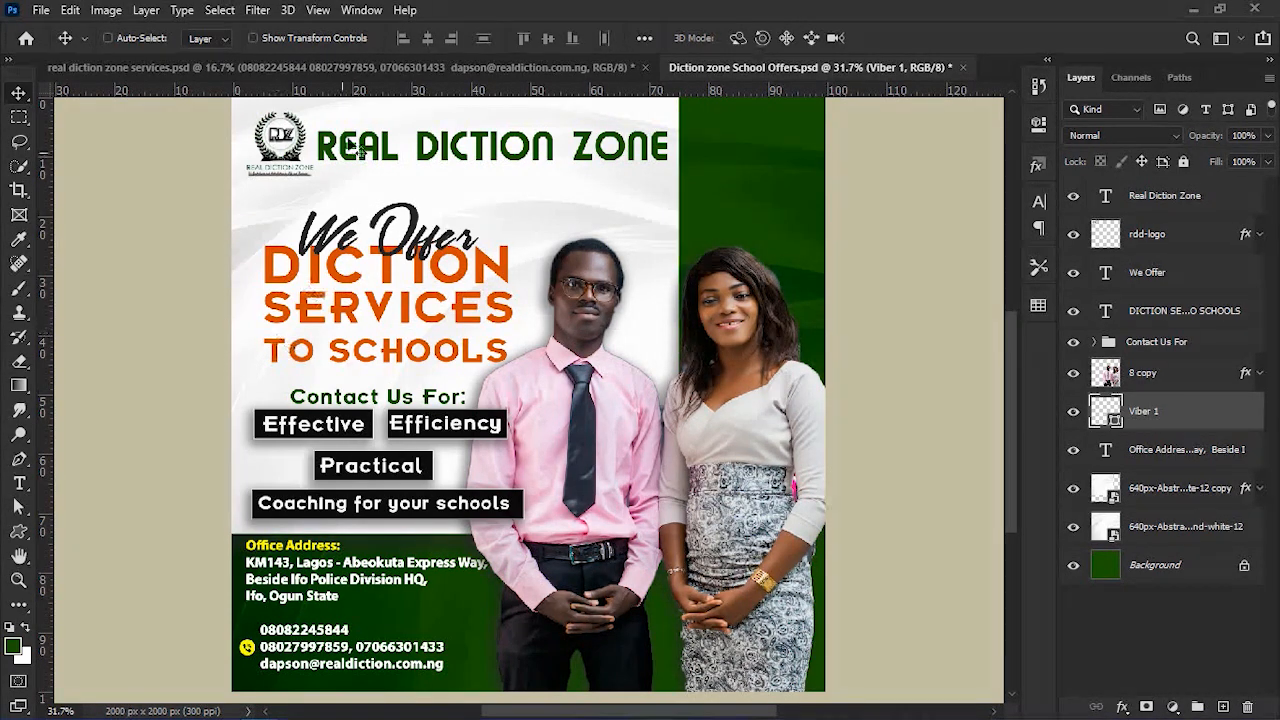
Draw a yellow WhatsApp custom shape from the picons-social set, about 50 px wide, just left of the first phone number.
click(18, 531)
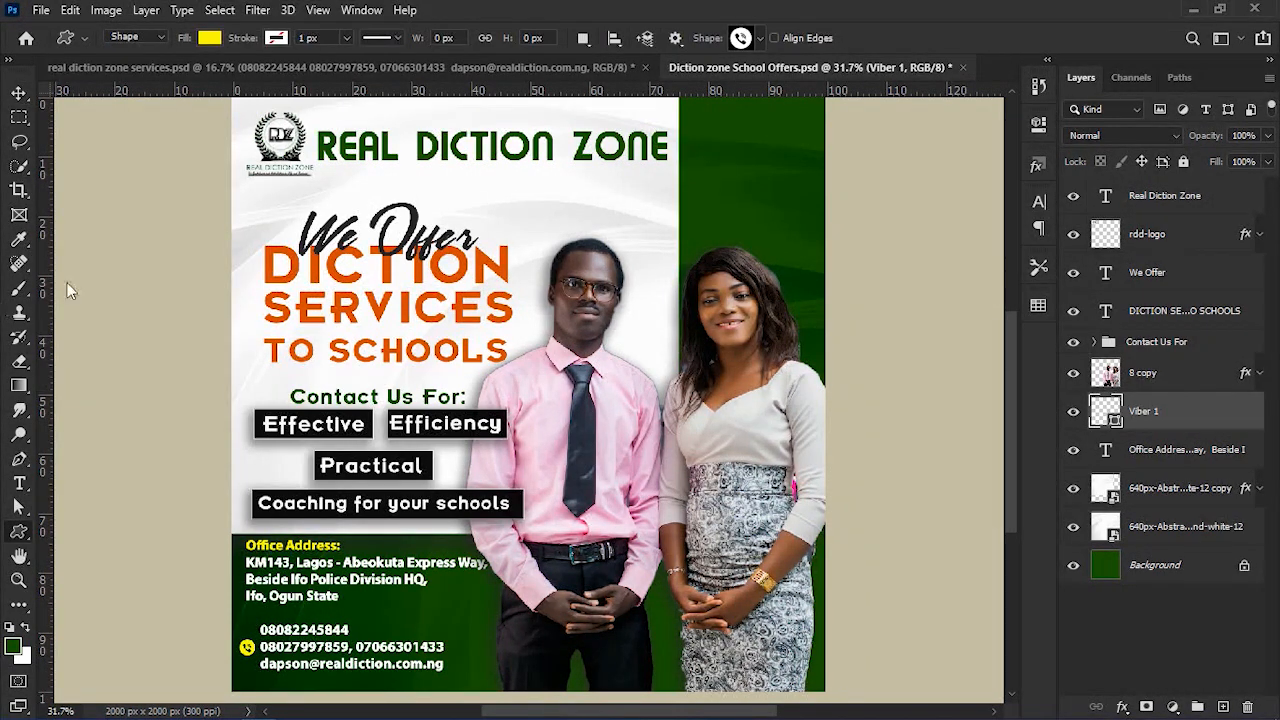
click(757, 39)
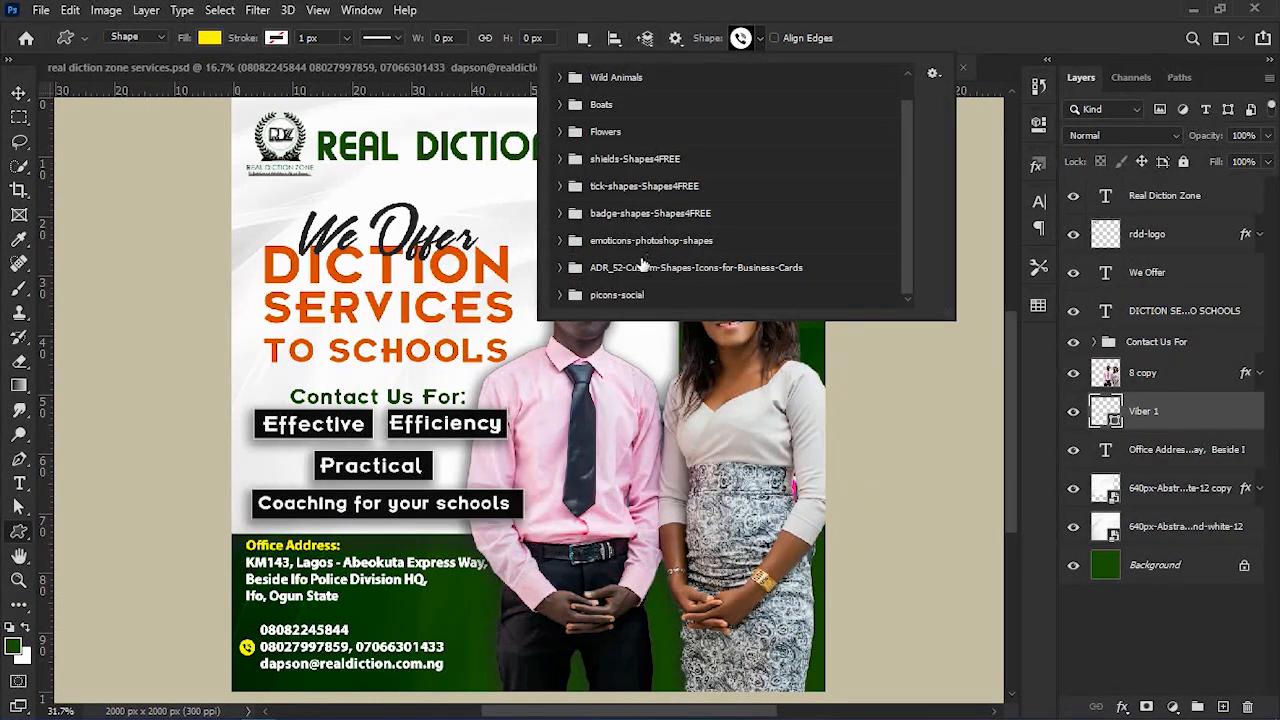
click(561, 294)
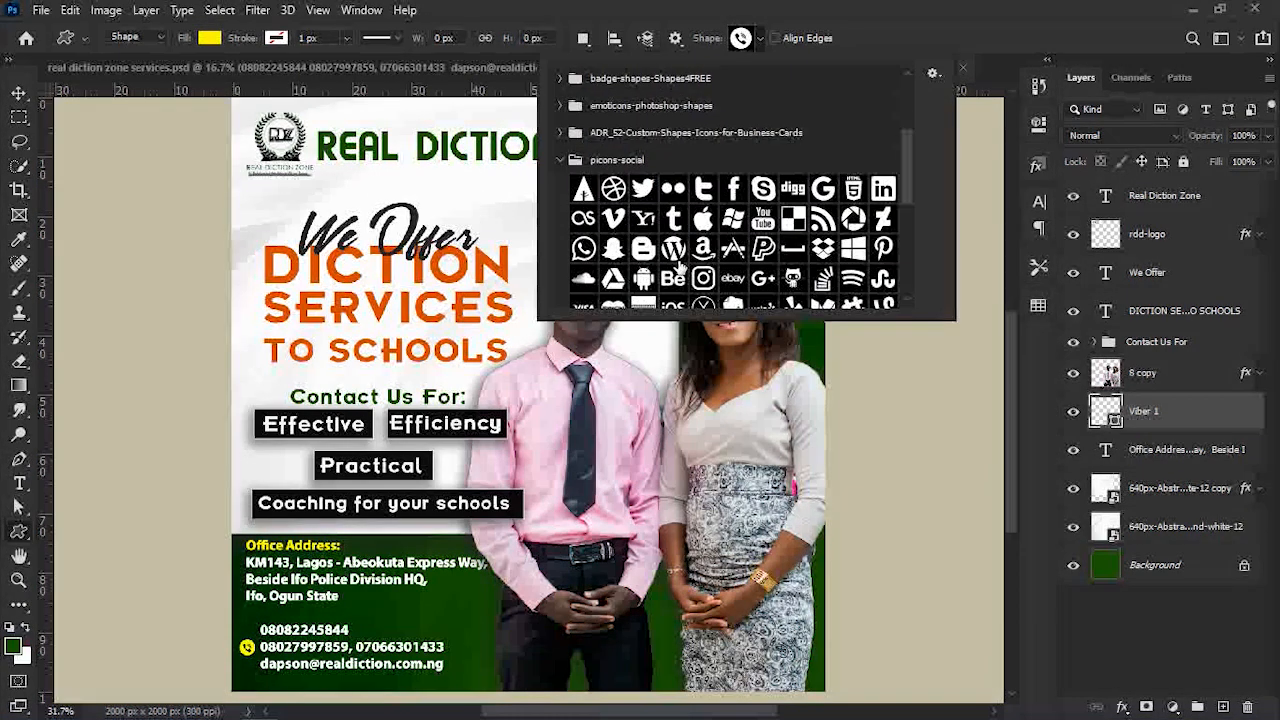
click(584, 248)
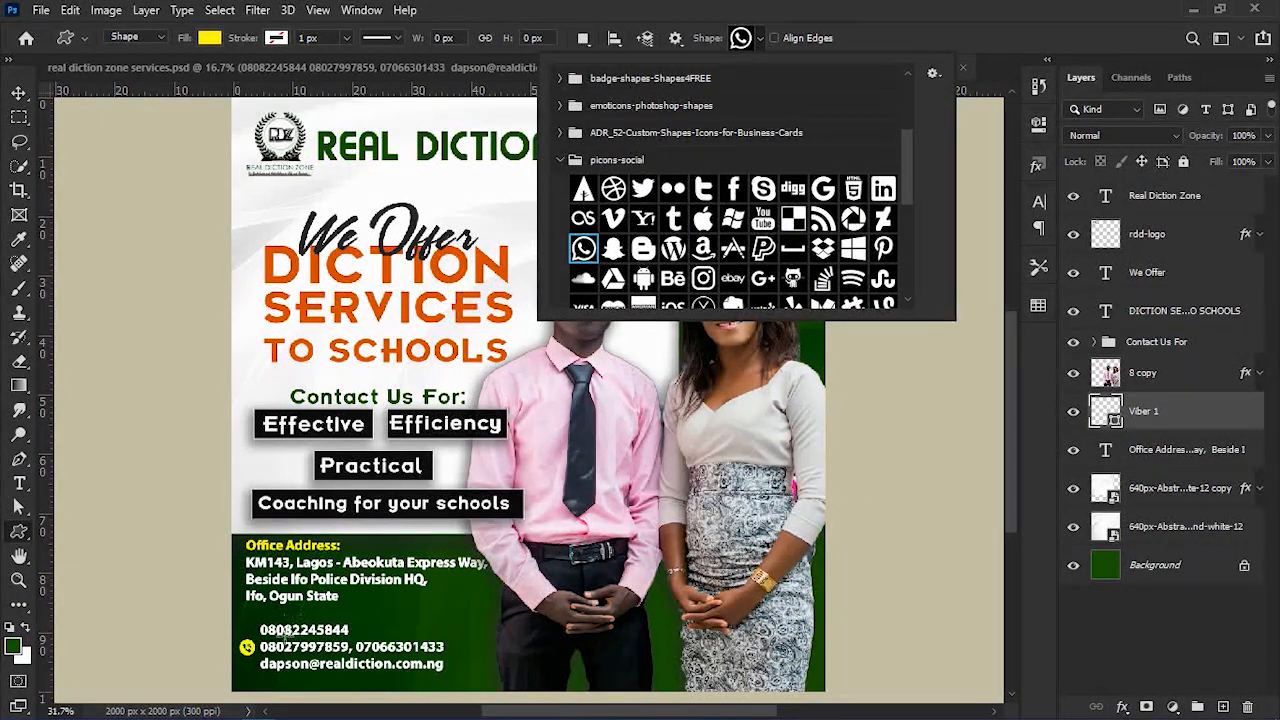
drag(240, 621, 260, 641)
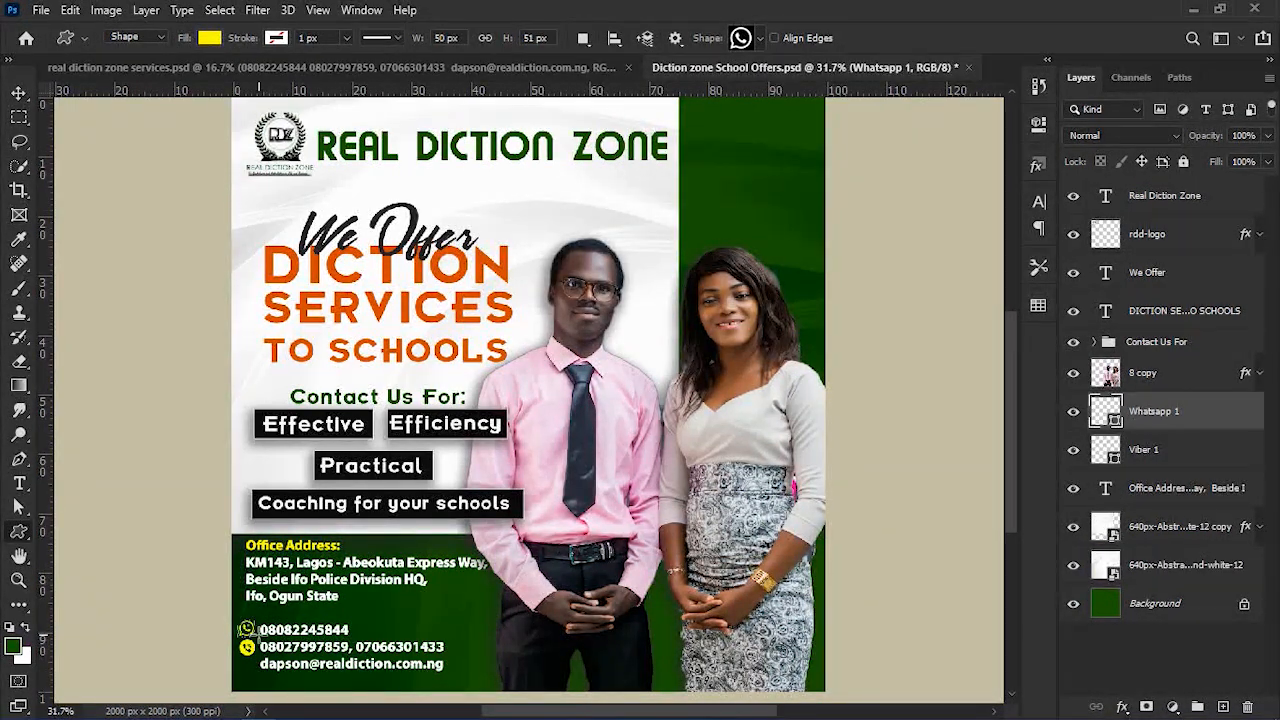
key(v)
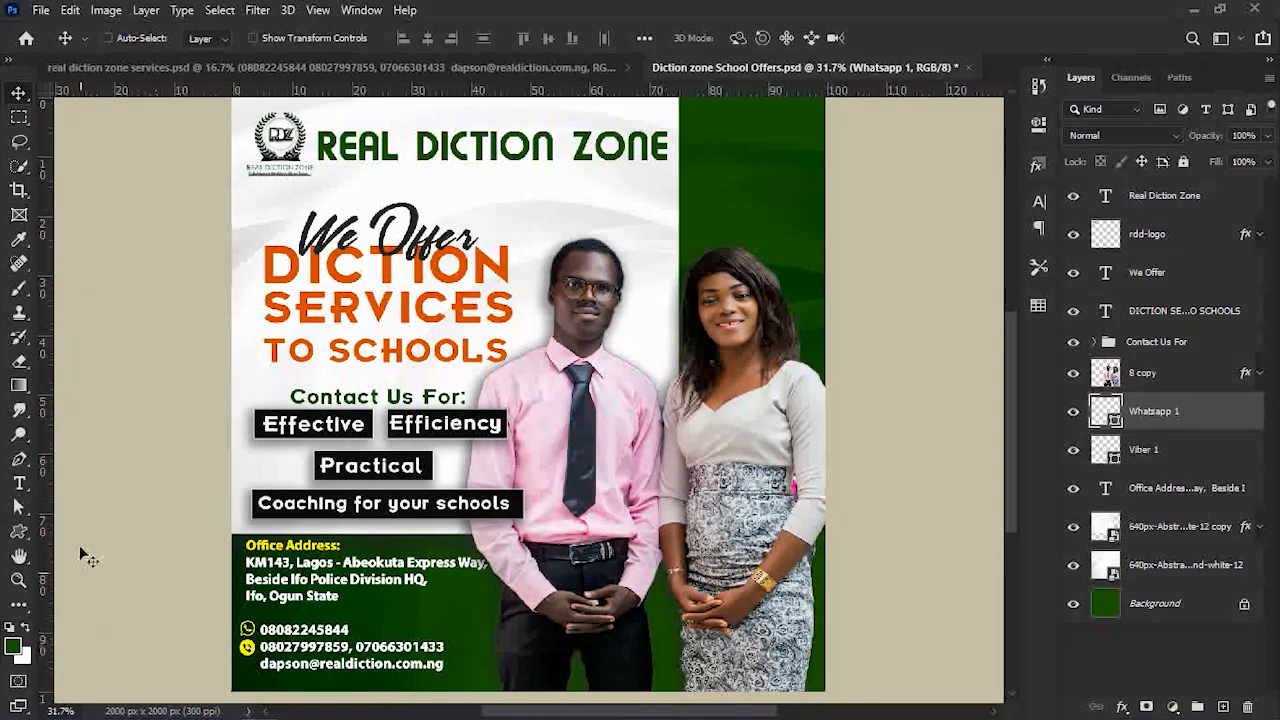
Draw a round yellow Inbox custom shape about 53 px wide just left of the e-mail address and save the flyer.
key(u)
key(u)
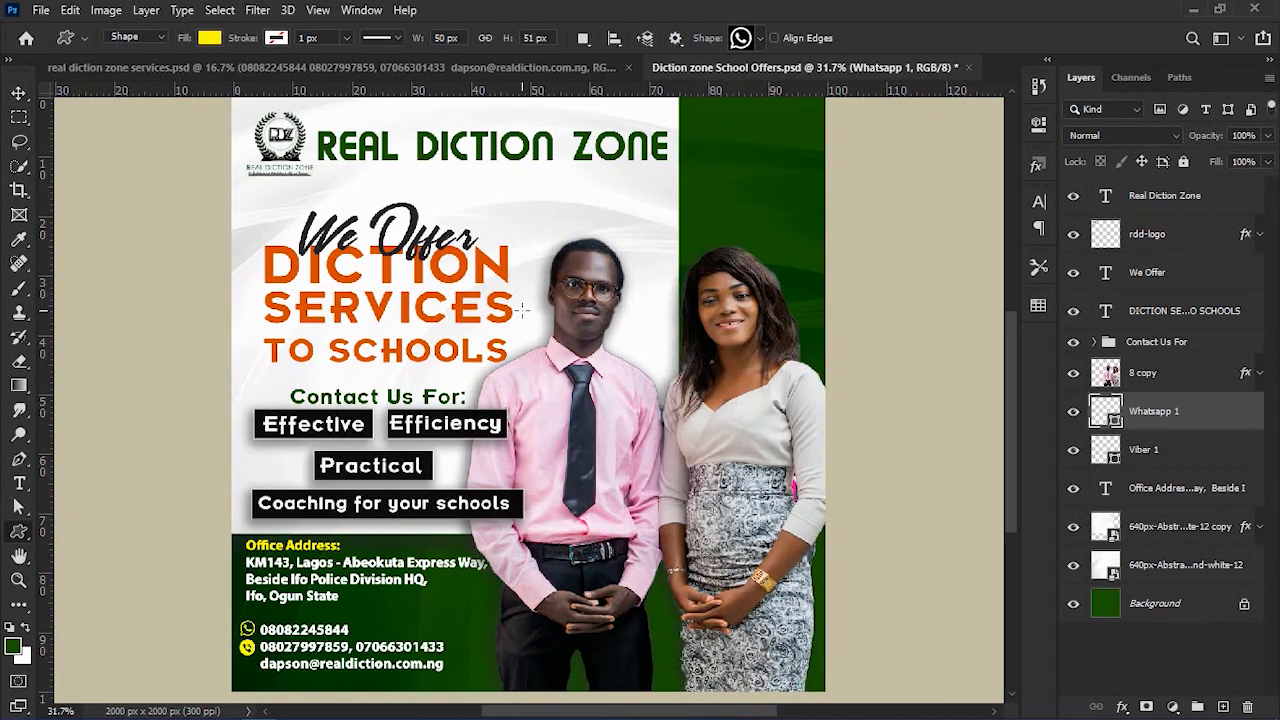
click(759, 40)
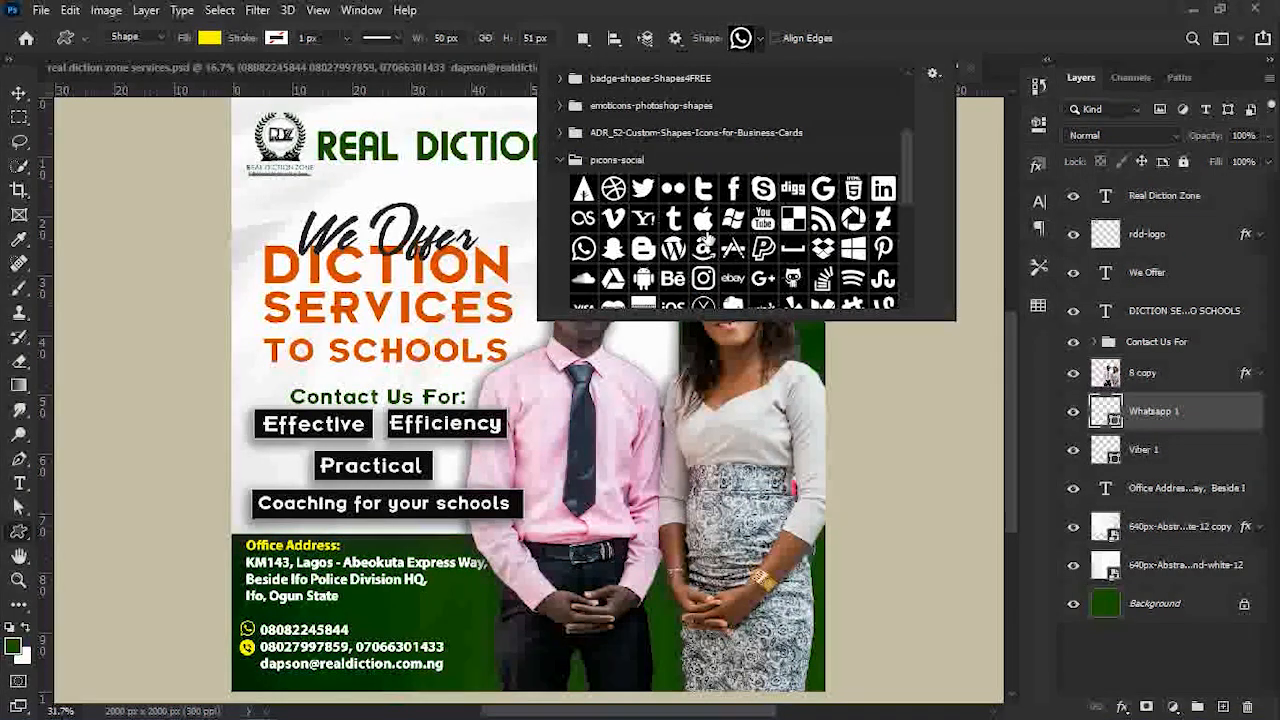
scroll(705, 236, down, 3)
scroll(715, 240, down, 2)
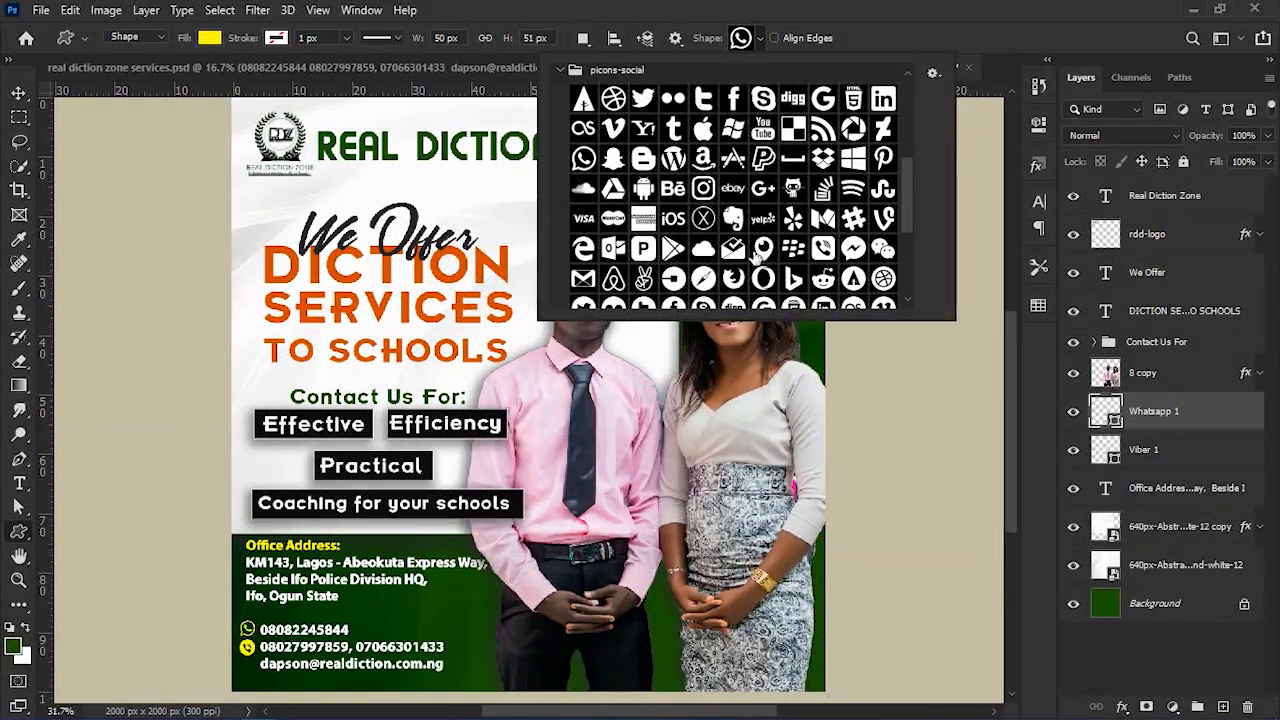
scroll(736, 260, down, 1)
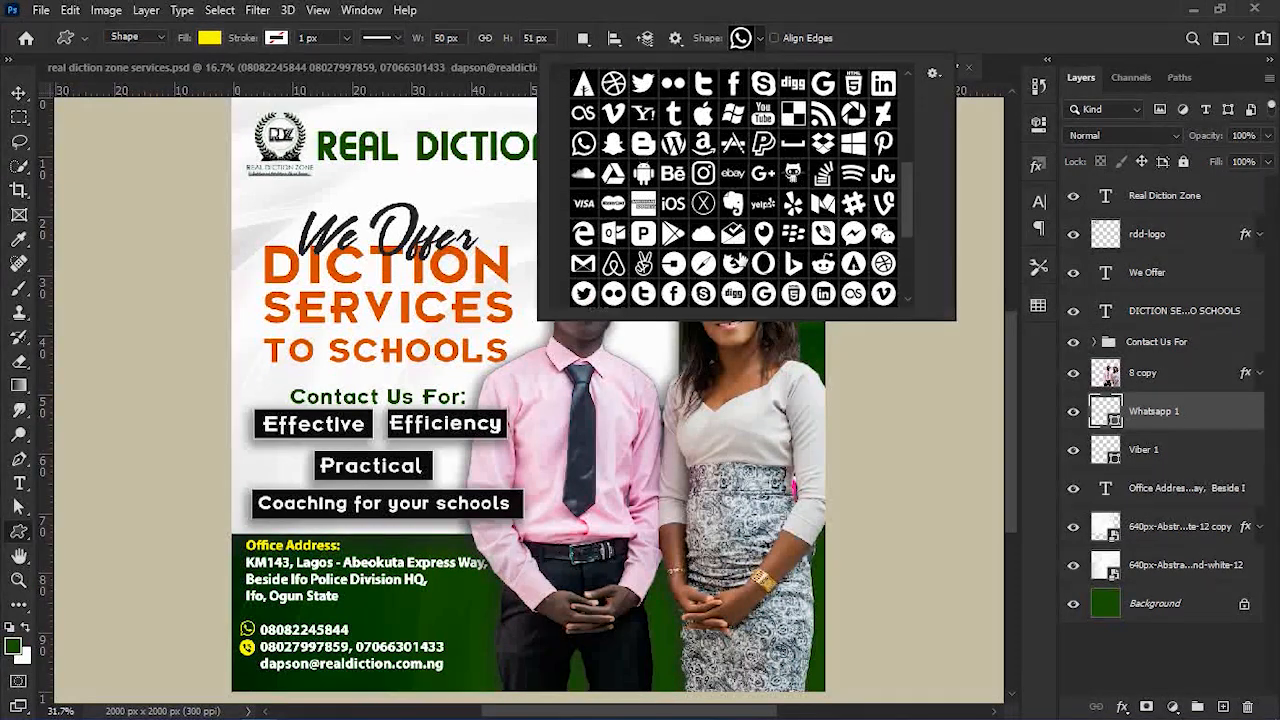
scroll(736, 260, down, 3)
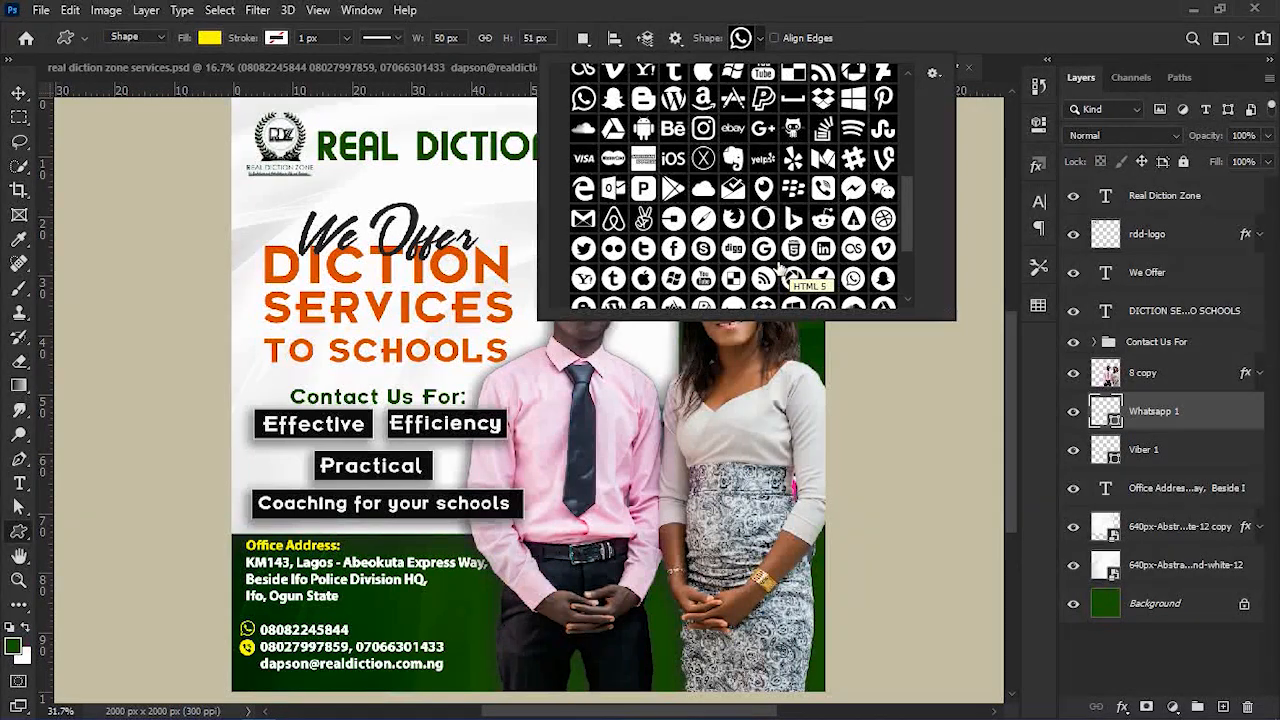
scroll(745, 282, down, 2)
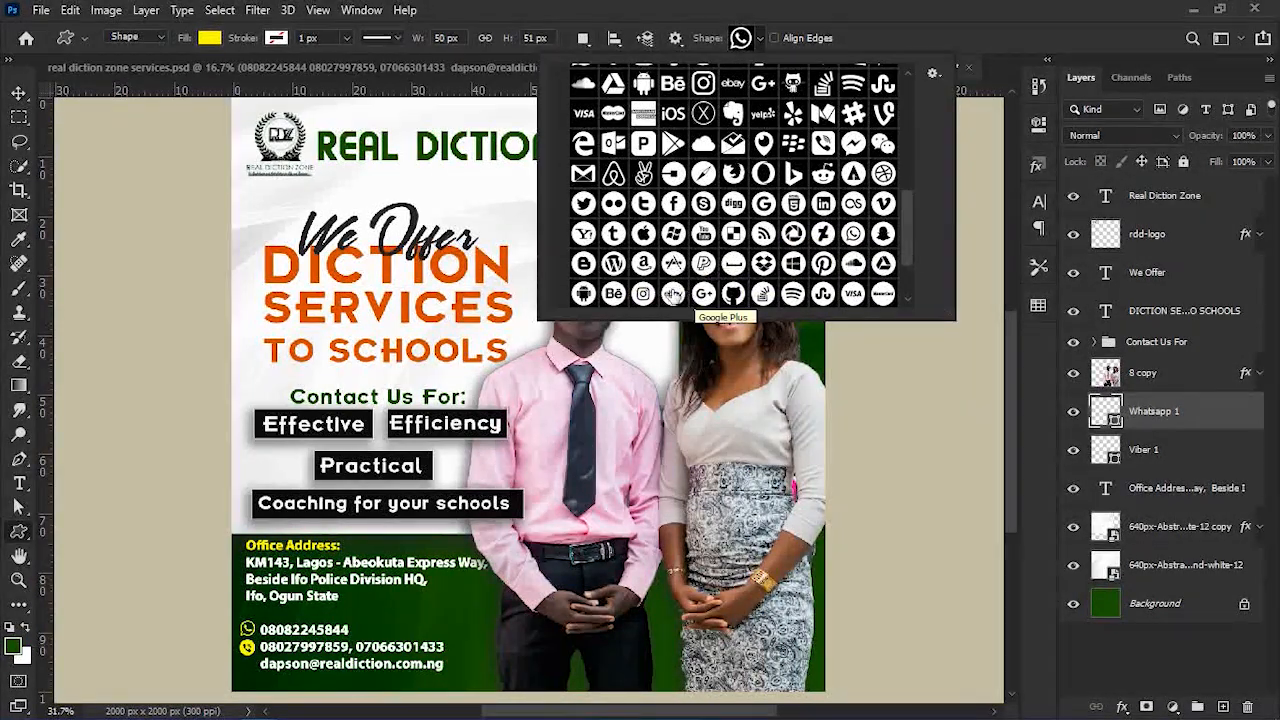
scroll(763, 280, down, 1)
scroll(763, 275, down, 2)
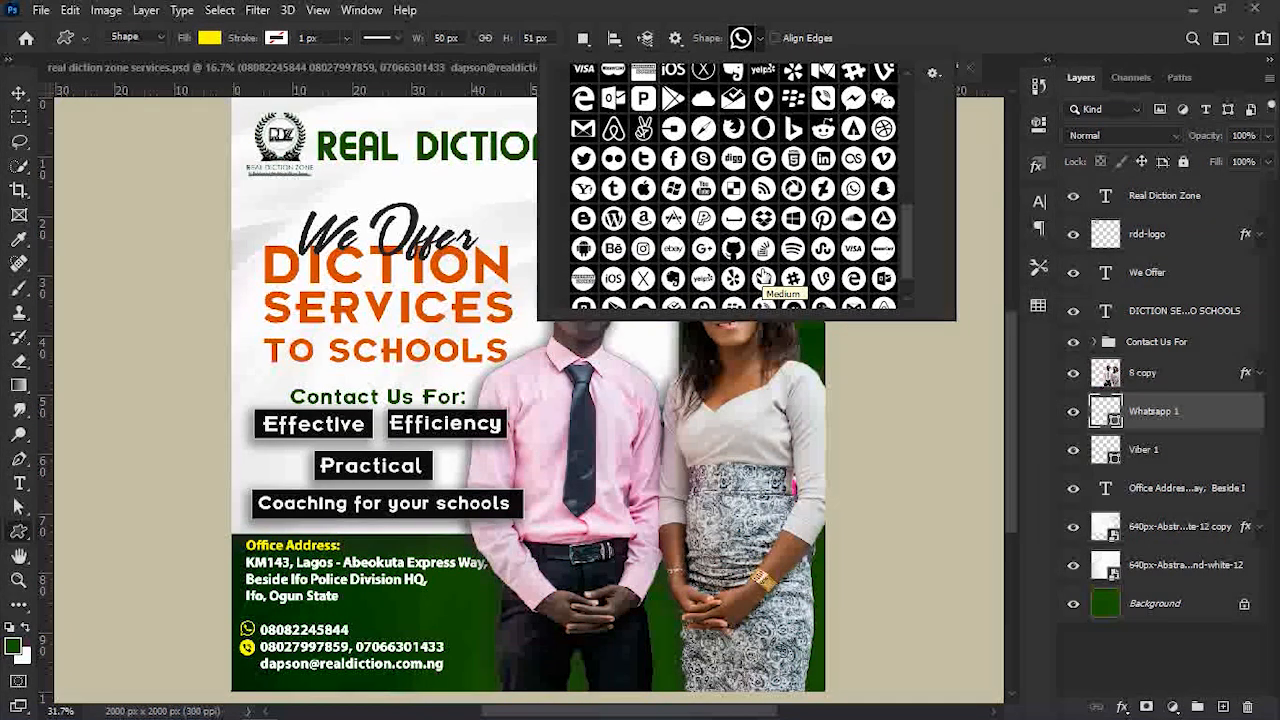
click(674, 293)
drag(243, 661, 255, 678)
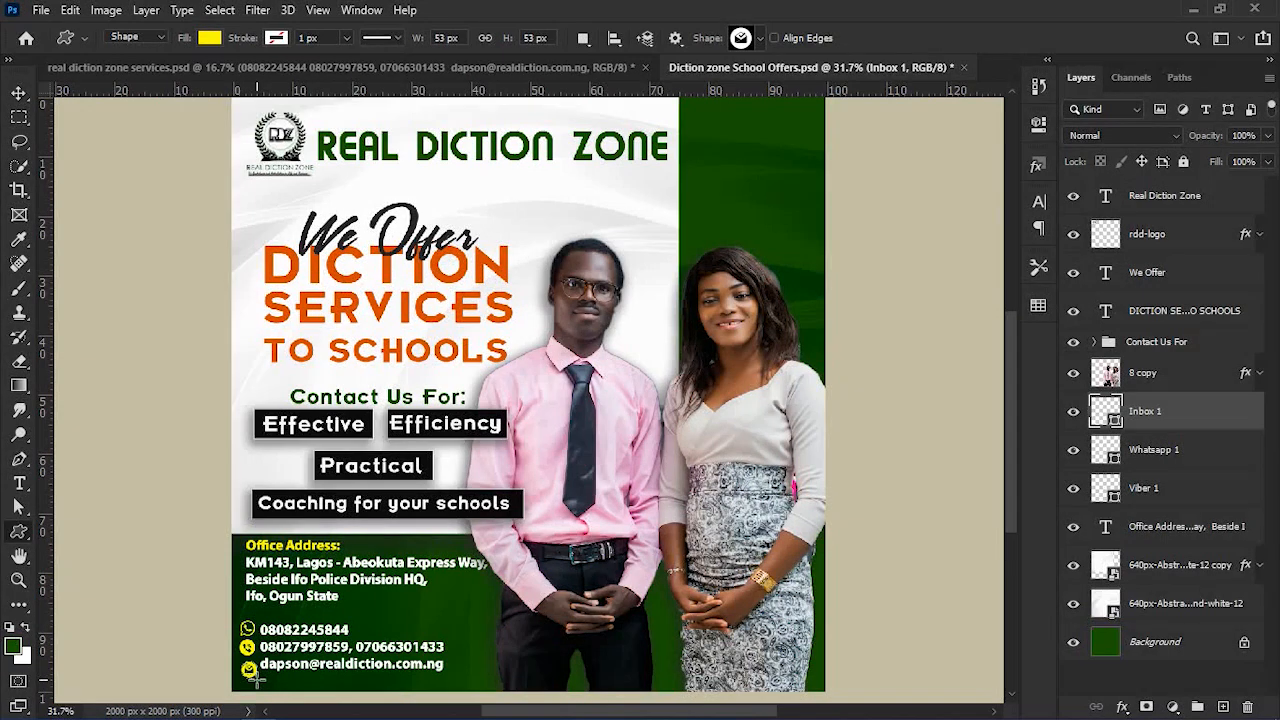
key(v)
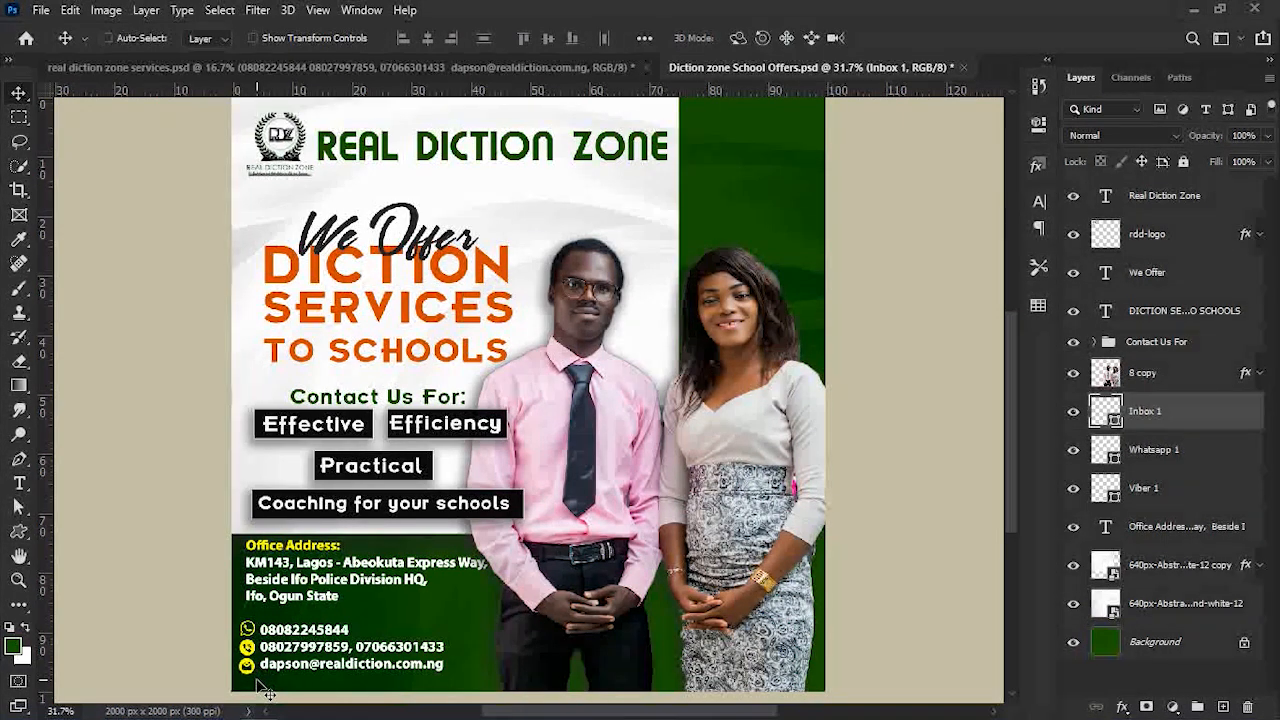
key(ctrl+s)
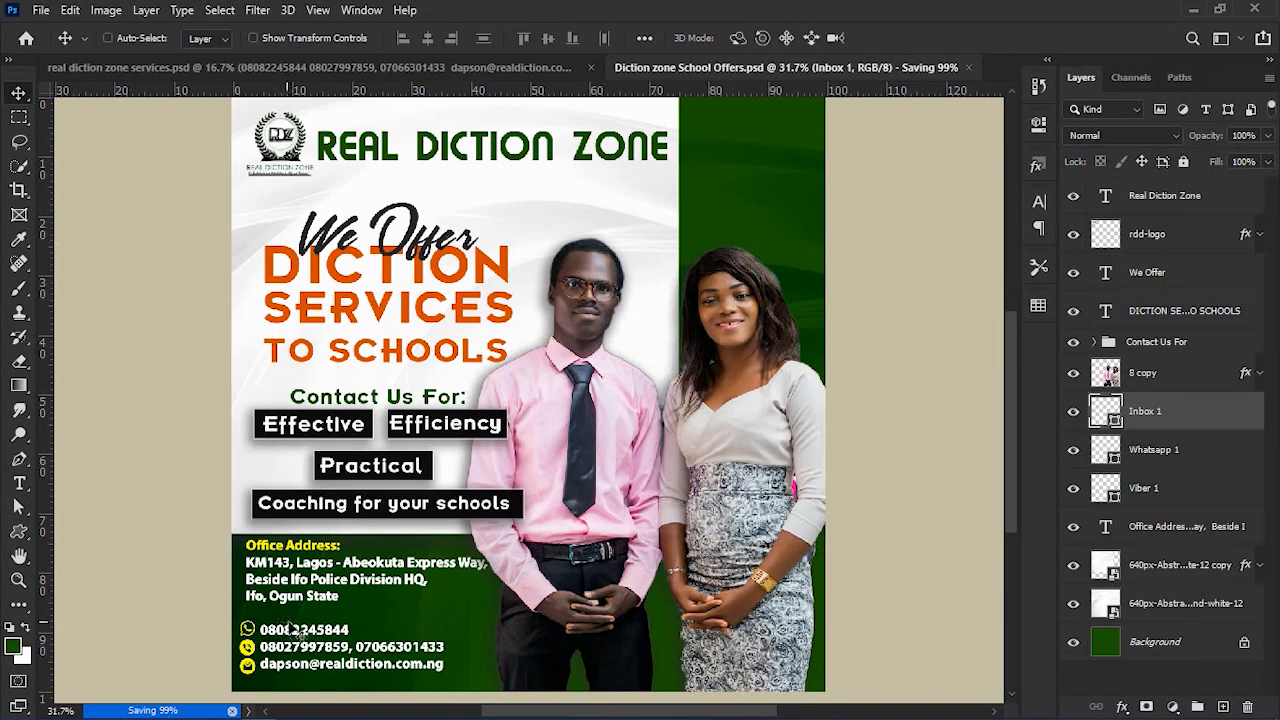
Enlarge the phone number and e-mail lines of the office address text to 12.64 pt.
key(t)
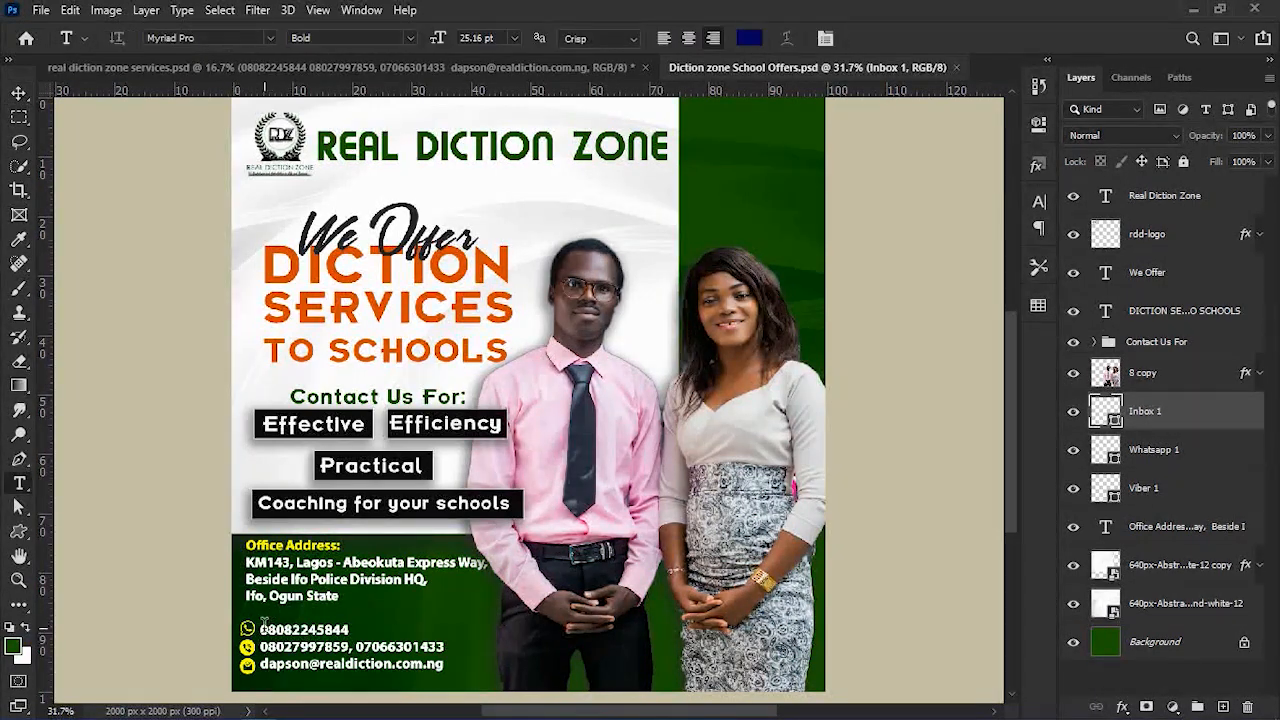
drag(260, 628, 468, 670)
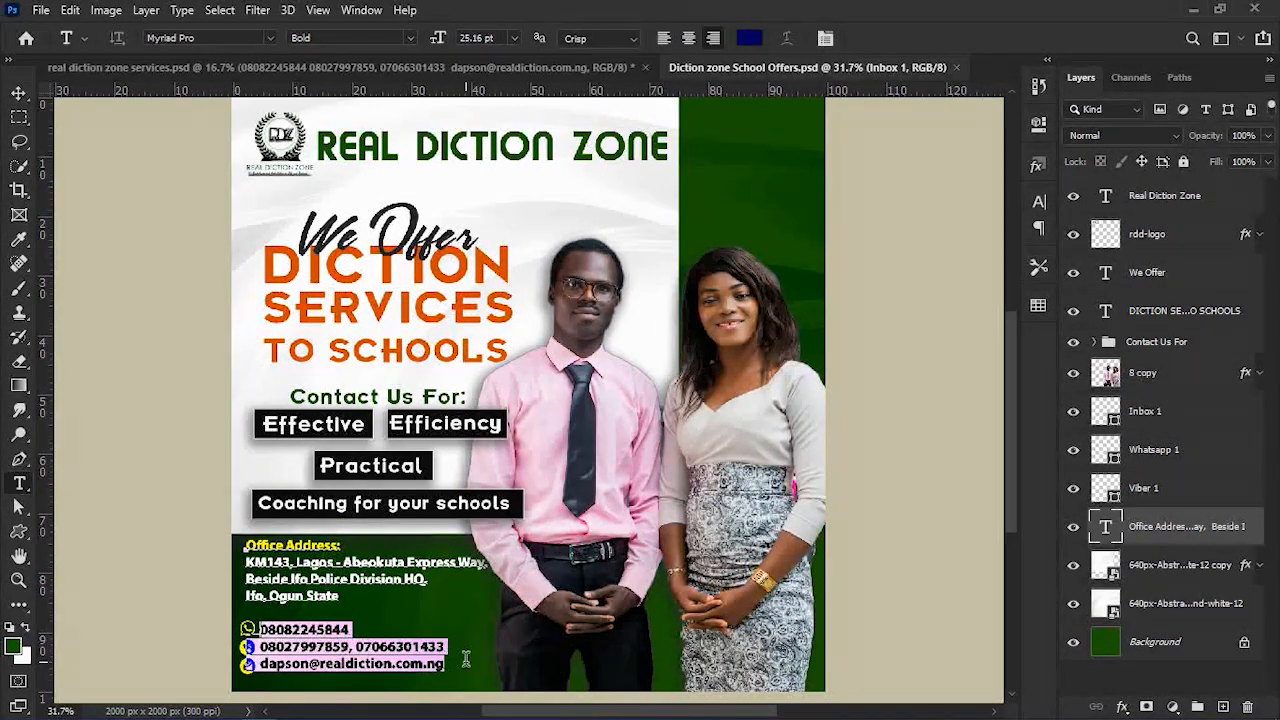
key(ctrl+shift+period)
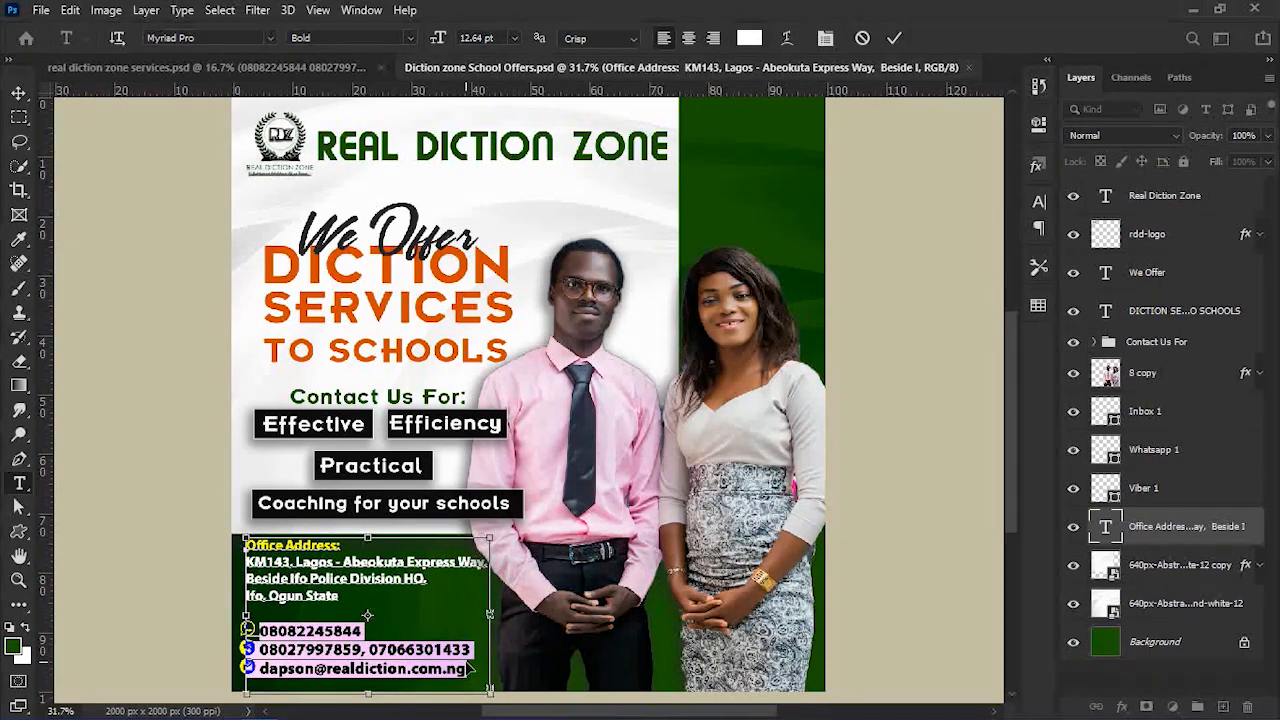
key(ctrl+Return)
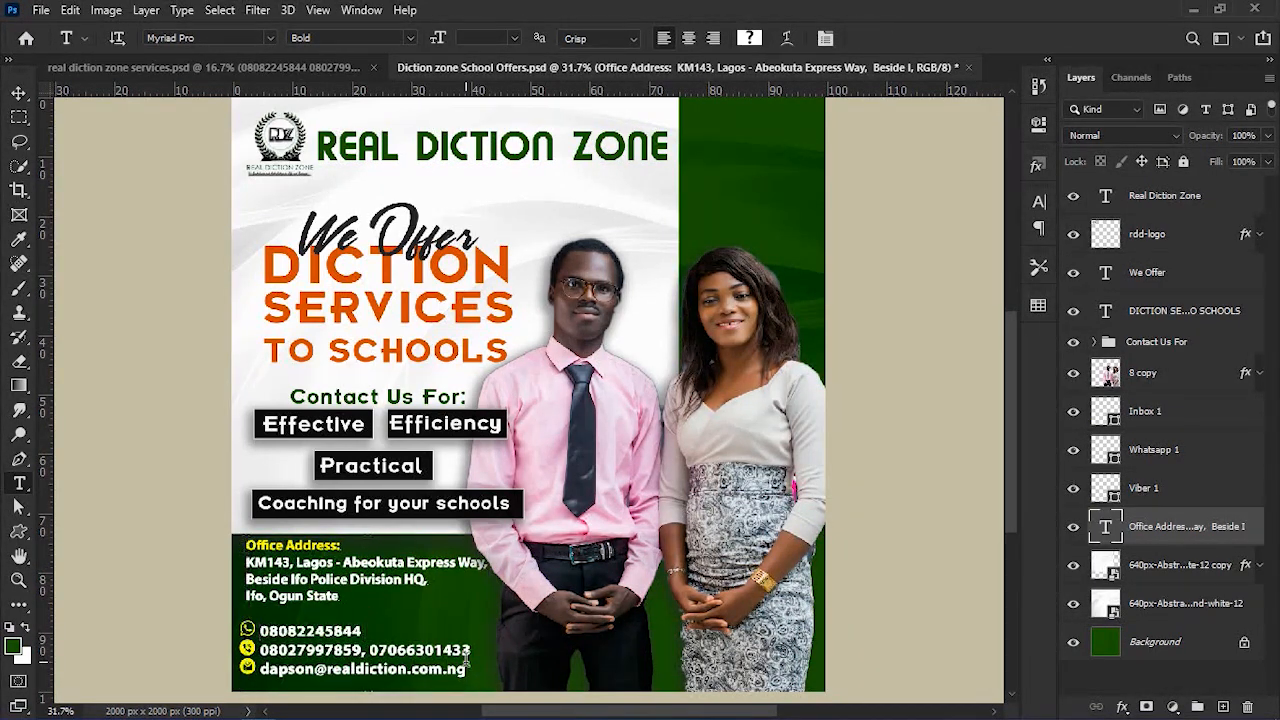
Nudge the office address and contact text up about 10 px to line up with the icons, and save the flyer.
key(v)
key(Up)
key(Up)
key(Up)
key(Up)
key(Up)
key(Up)
key(Up)
key(Up)
key(Up)
key(Up)
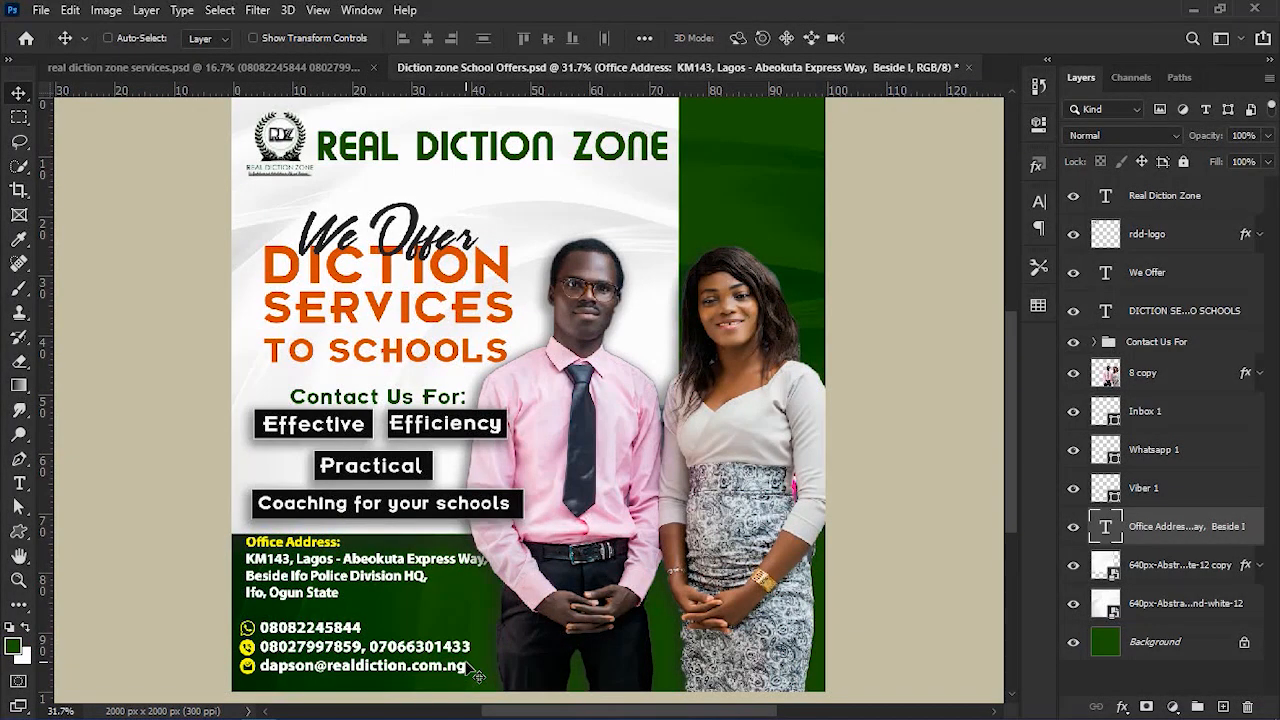
key(ctrl+s)
Move the "We Offer" script text up and to the left, clear of the word DICTION with their left edges roughly aligned.
scroll(745, 470, up, 2)
scroll(740, 468, down, 2)
scroll(740, 468, up, 1)
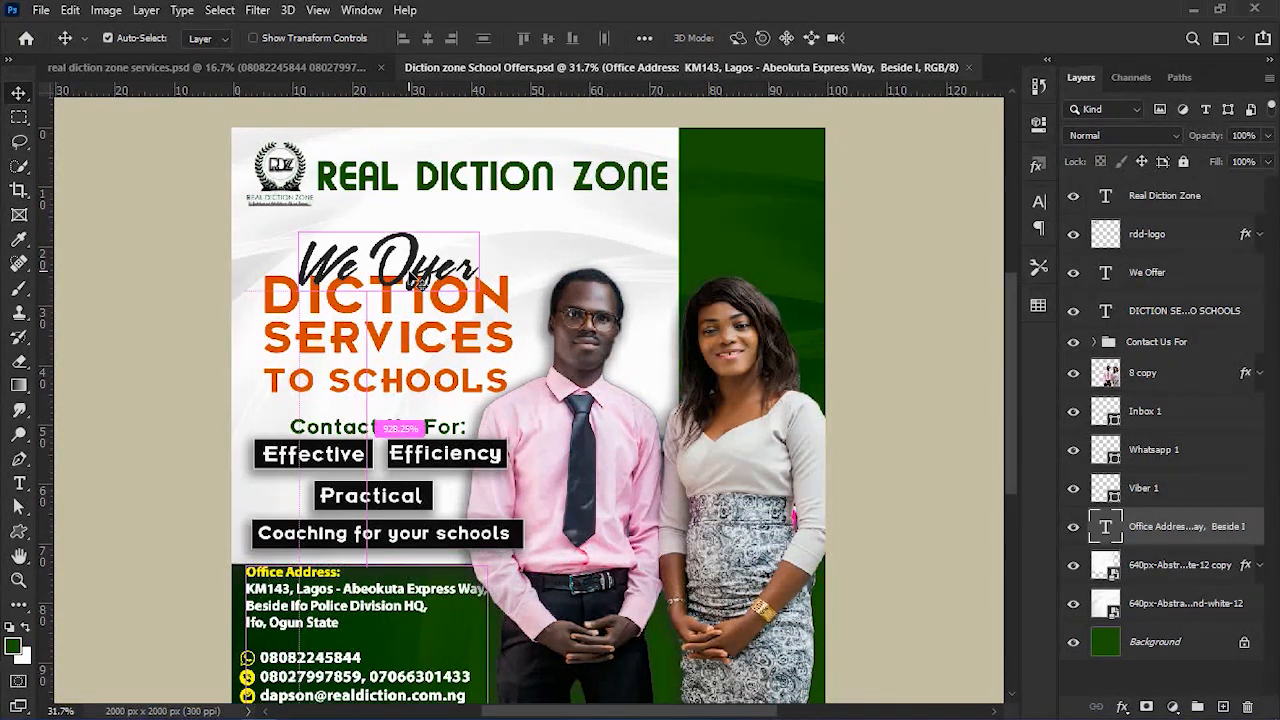
ctrl+click(418, 283)
mouse_move(418, 283)
mouse_down()
mouse_move(420, 258)
mouse_move(482, 256)
mouse_move(403, 245)
mouse_move(410, 261)
mouse_up()
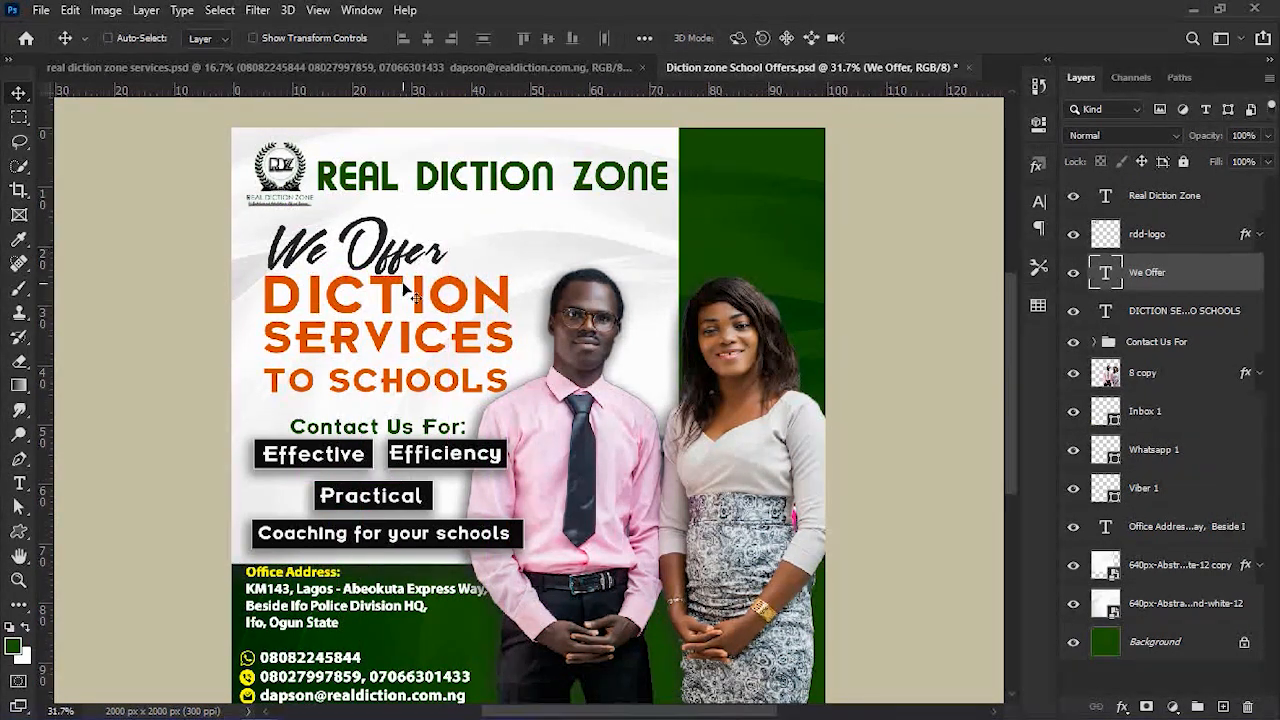
Change the font of the DICTION SERVICES TO SCHOOLS headline to Impact.
click(1255, 312)
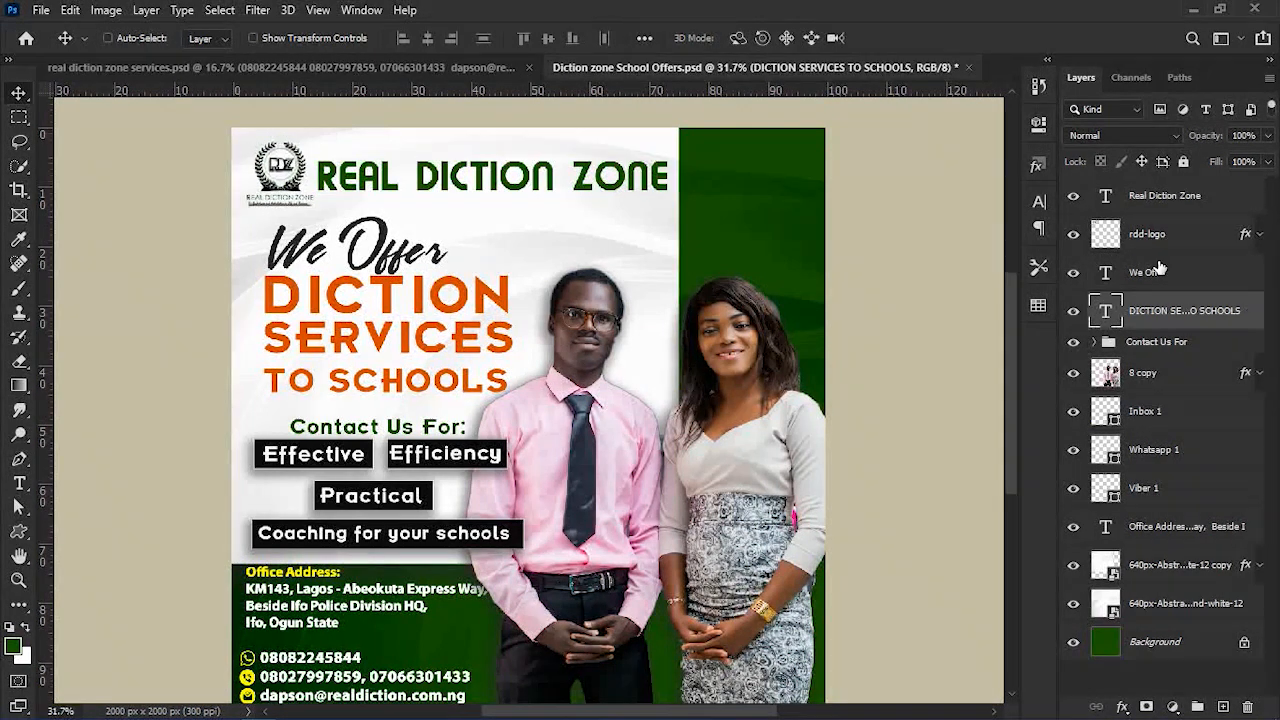
click(1043, 205)
click(1043, 205)
key(t)
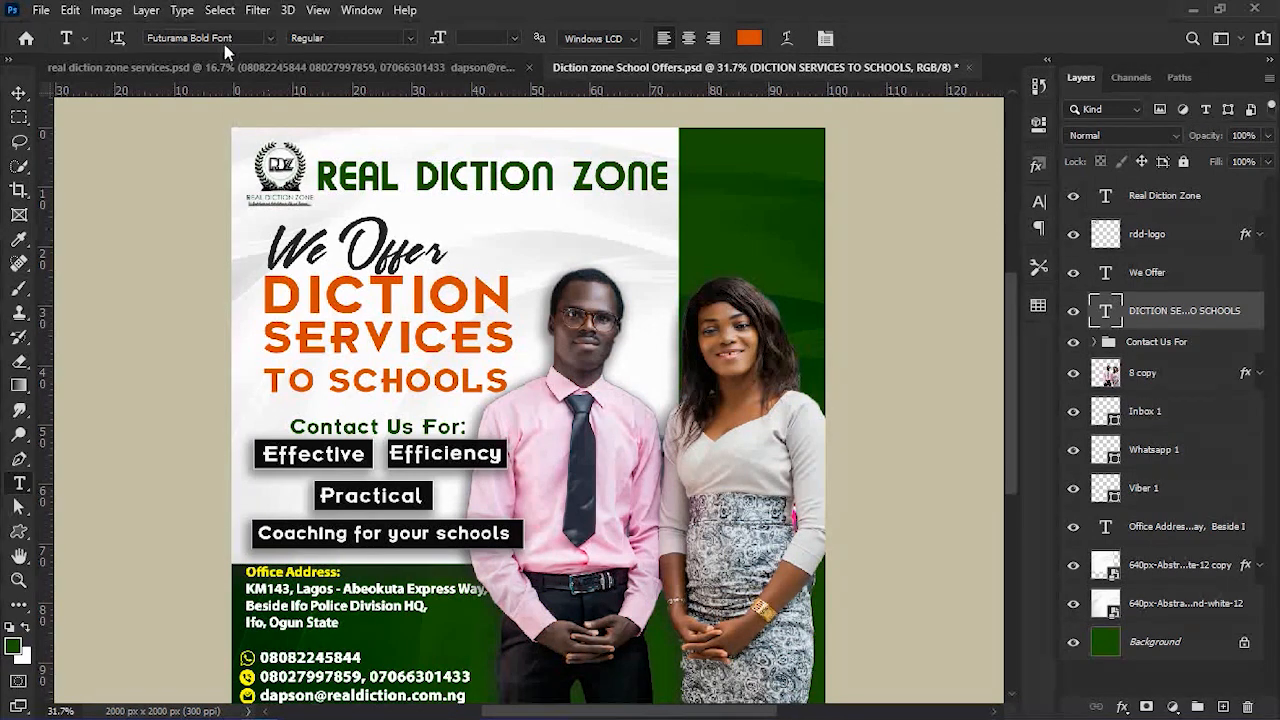
click(270, 40)
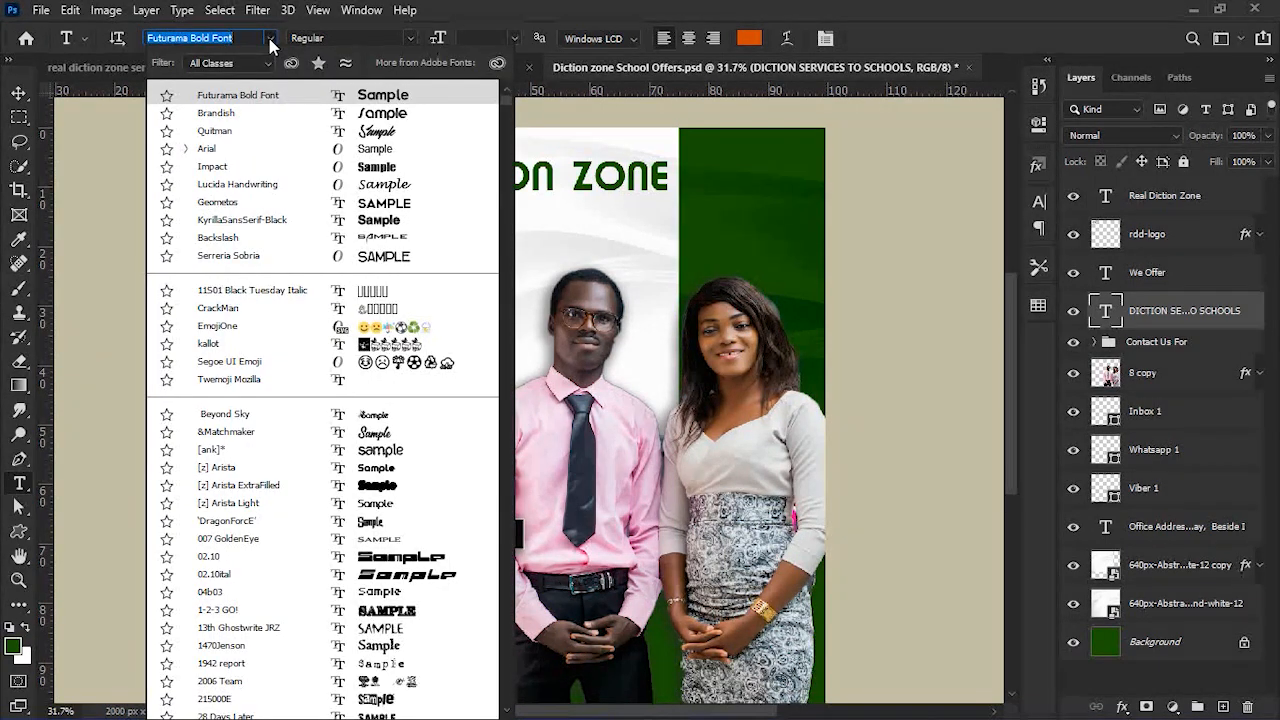
click(402, 176)
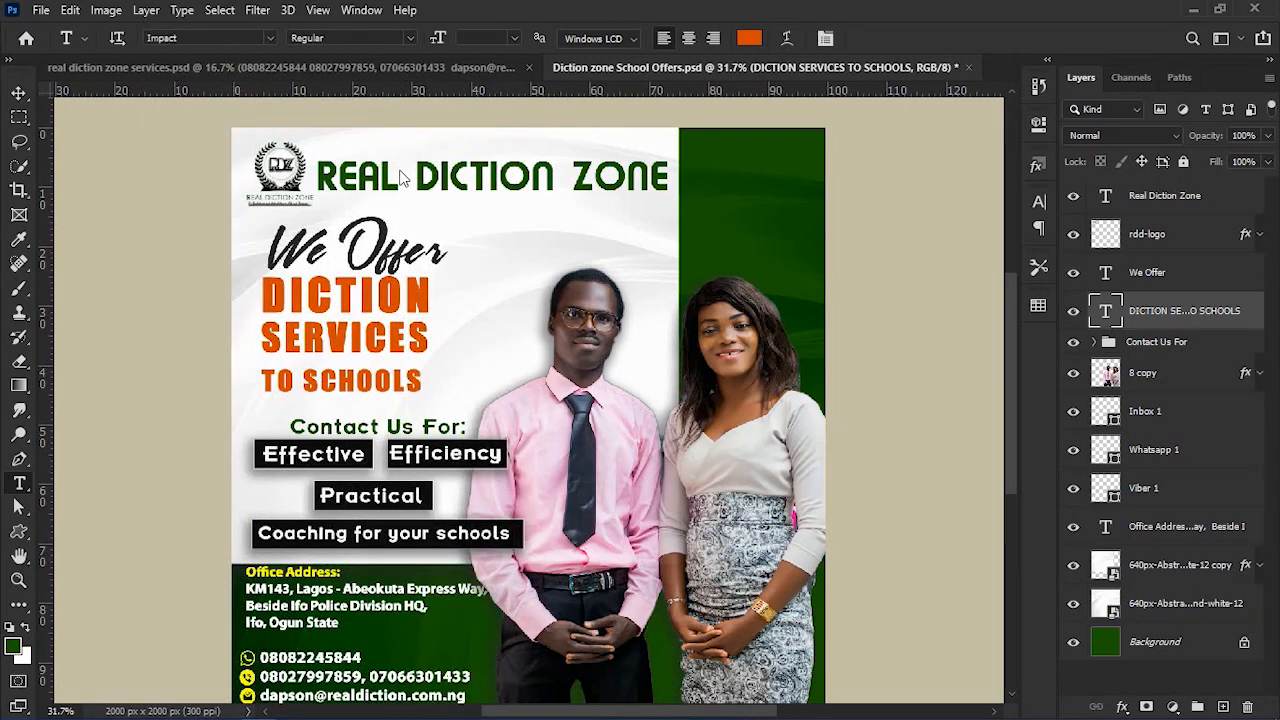
Widen and heighten the DICTION SERVICES TO SCHOOLS headline about its centre, and shift it right to align with the left edge of "We Offer".
key(v)
key(ctrl+t)
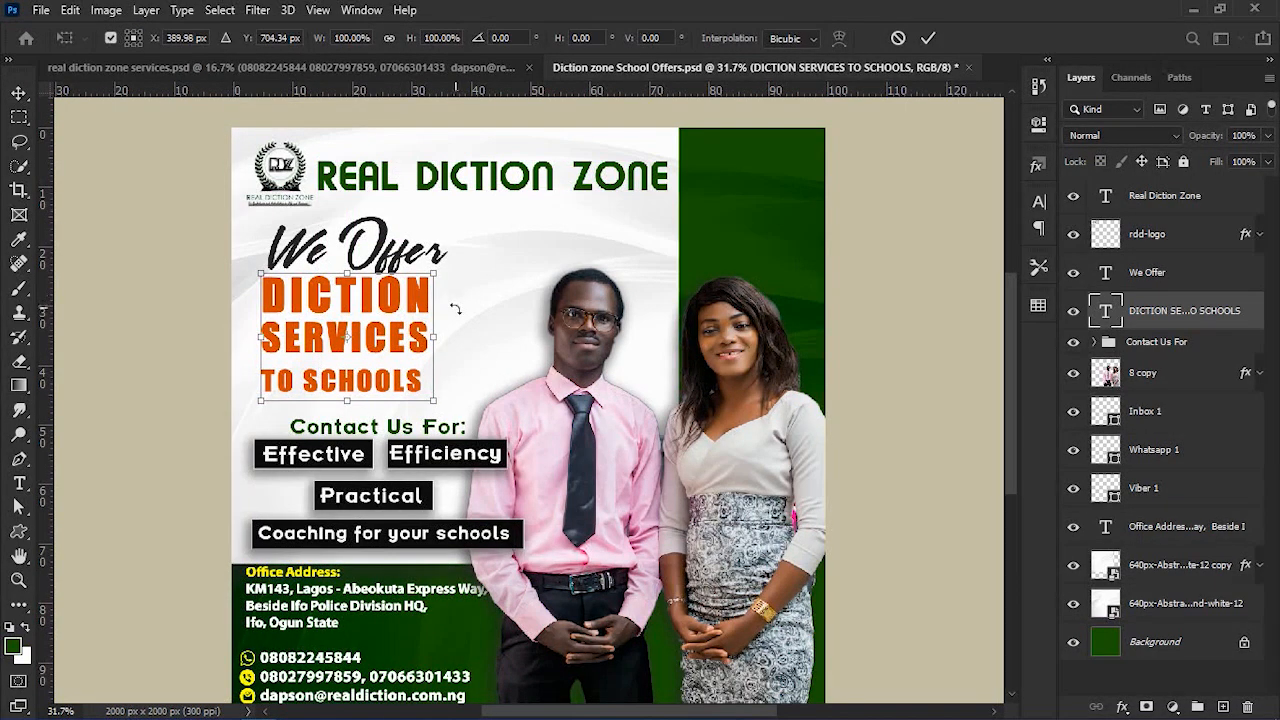
drag(432, 337, 512, 264)
key(Return)
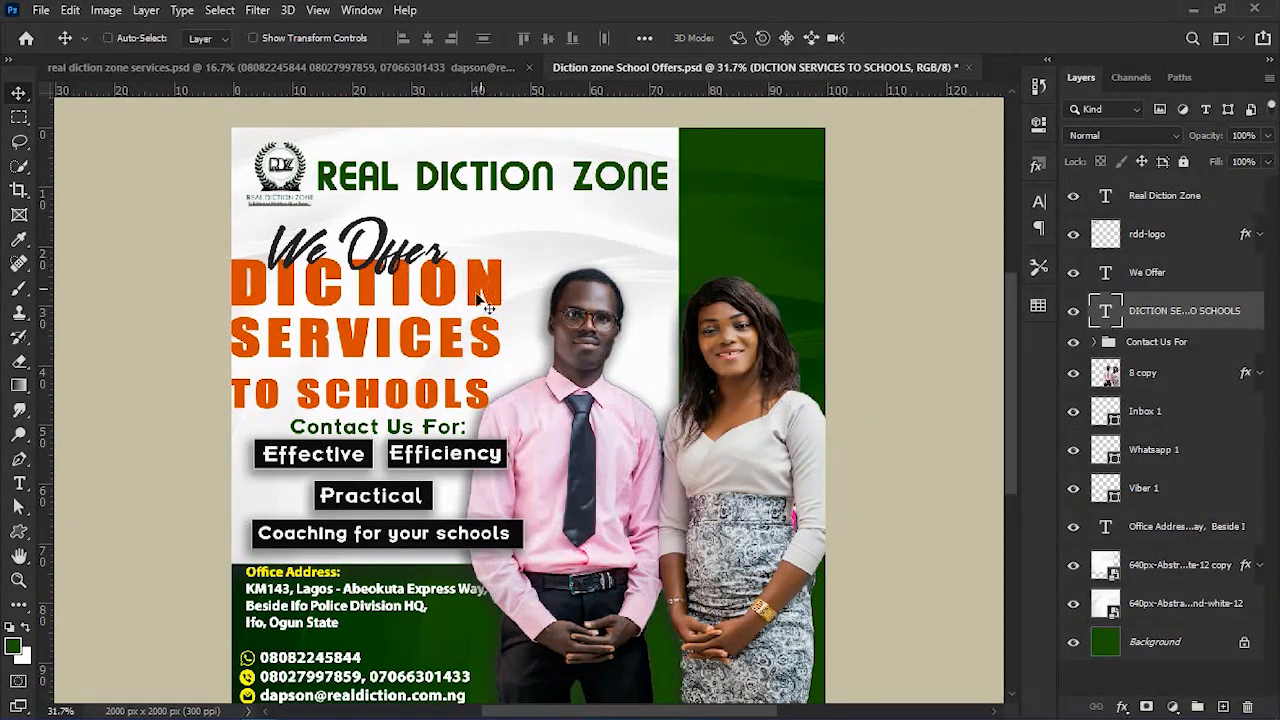
drag(460, 324, 494, 317)
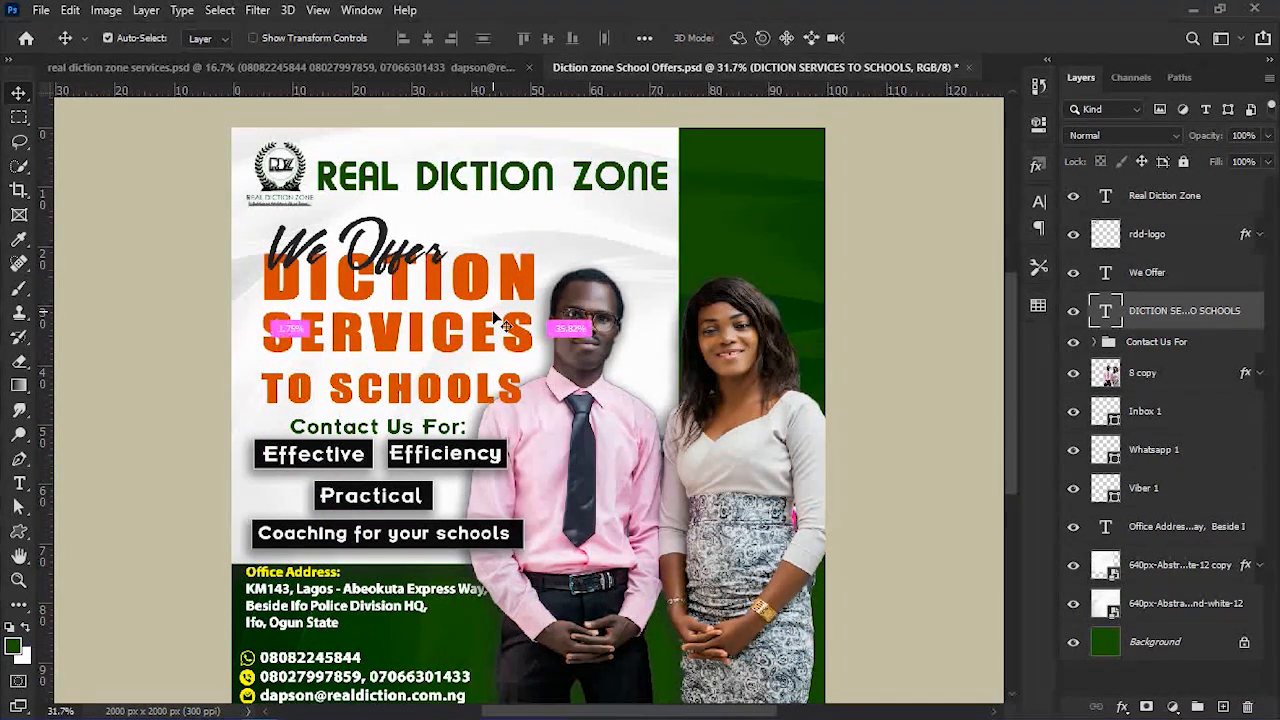
Undo the resize and the Impact font change of the DICTION SERVICES TO SCHOOLS headline.
key(ctrl+z)
key(ctrl+z)
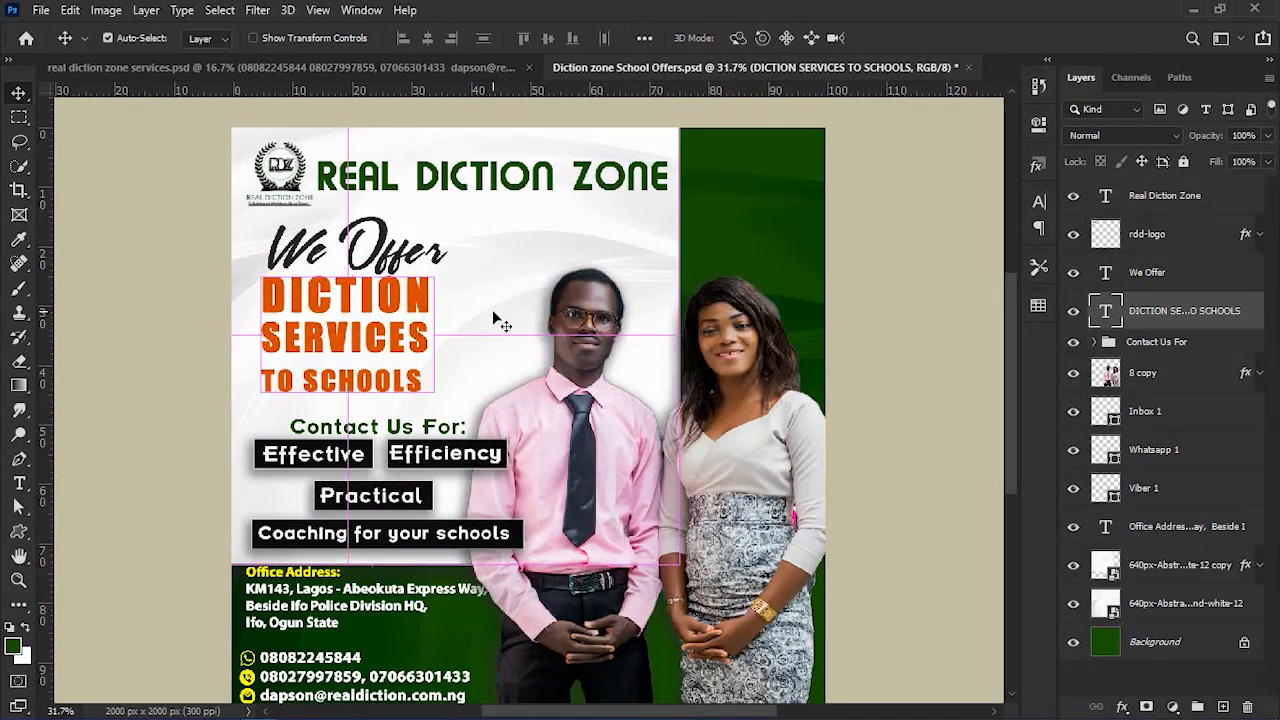
key(ctrl+z)
key(ctrl+z)
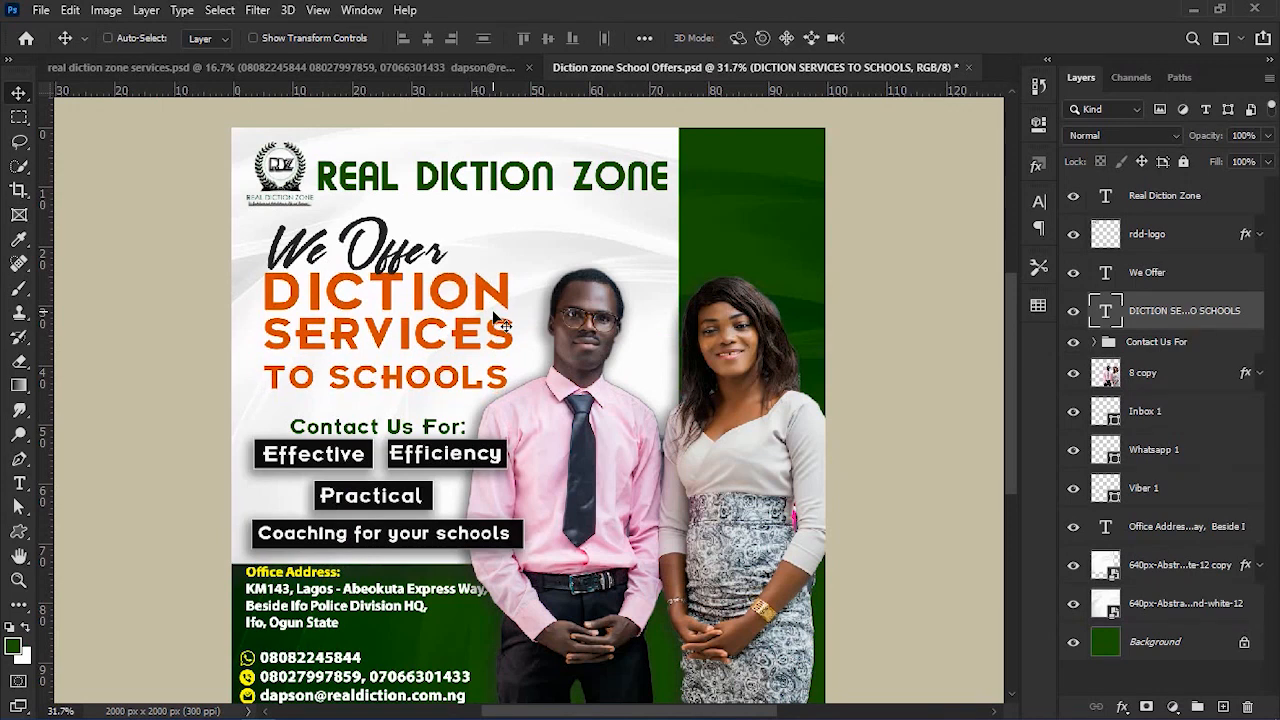
Shrink the "We Offer" script text to about half its size, keeping its lower-left corner in place above DICTION.
ctrl+click(376, 257)
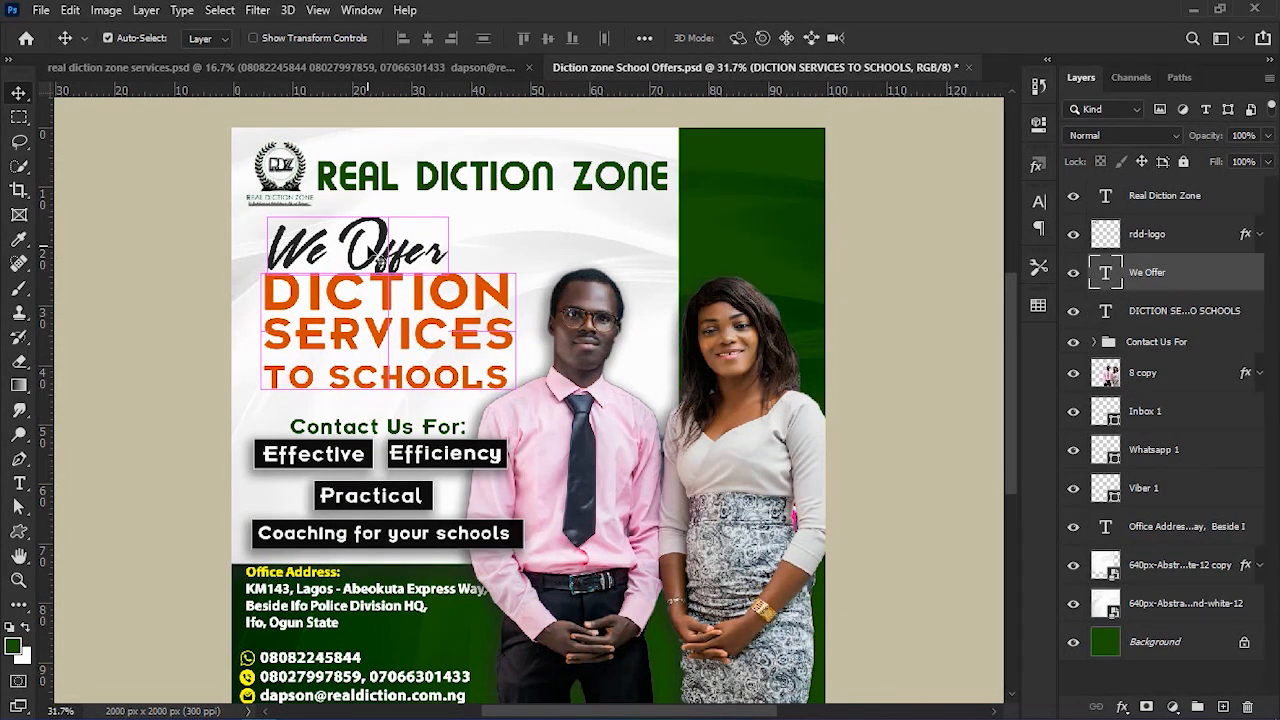
key(ctrl+t)
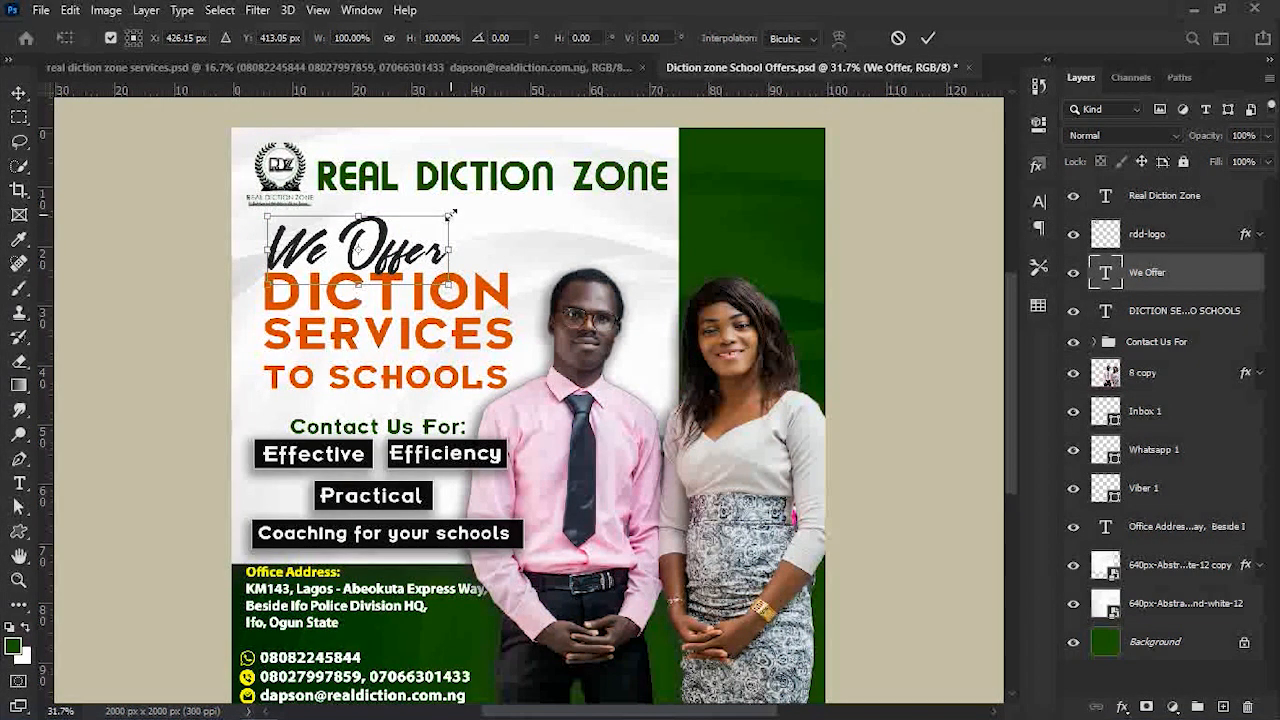
drag(450, 214, 358, 268)
key(Return)
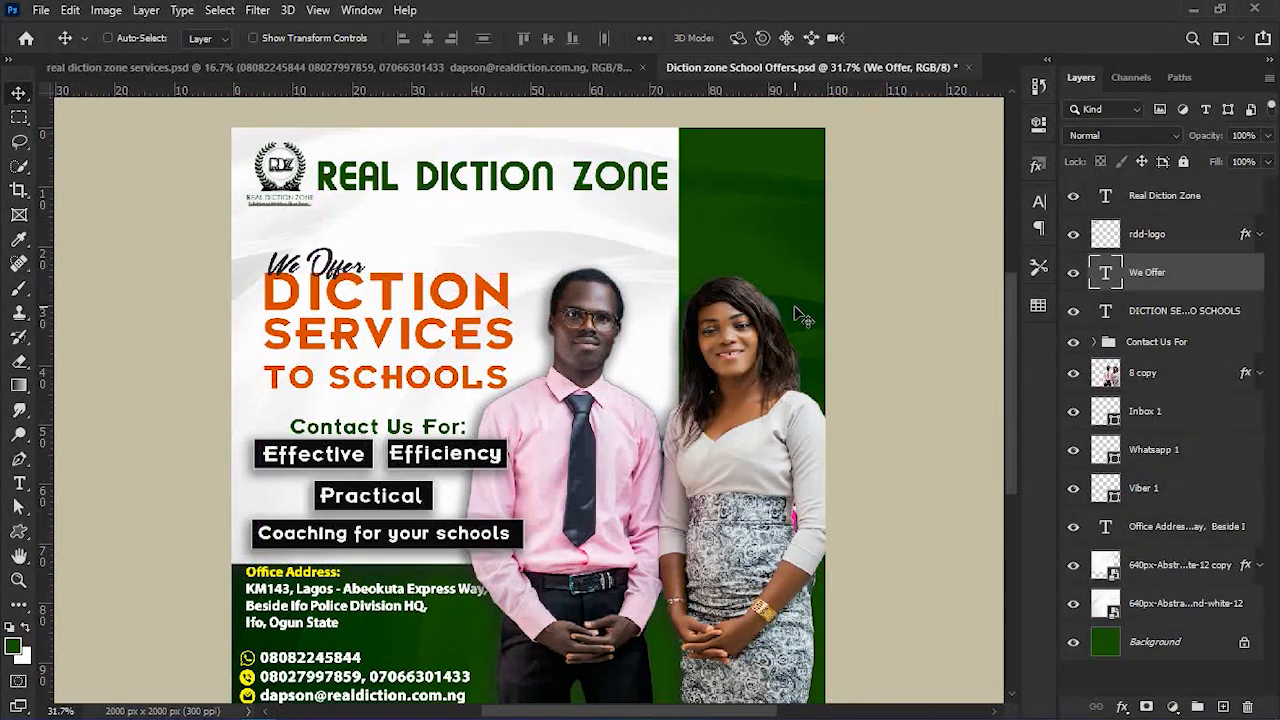
Add a 4 px light grey outside stroke to the "We Offer" text, and save the flyer.
double_click(1231, 277)
drag(699, 151, 817, 118)
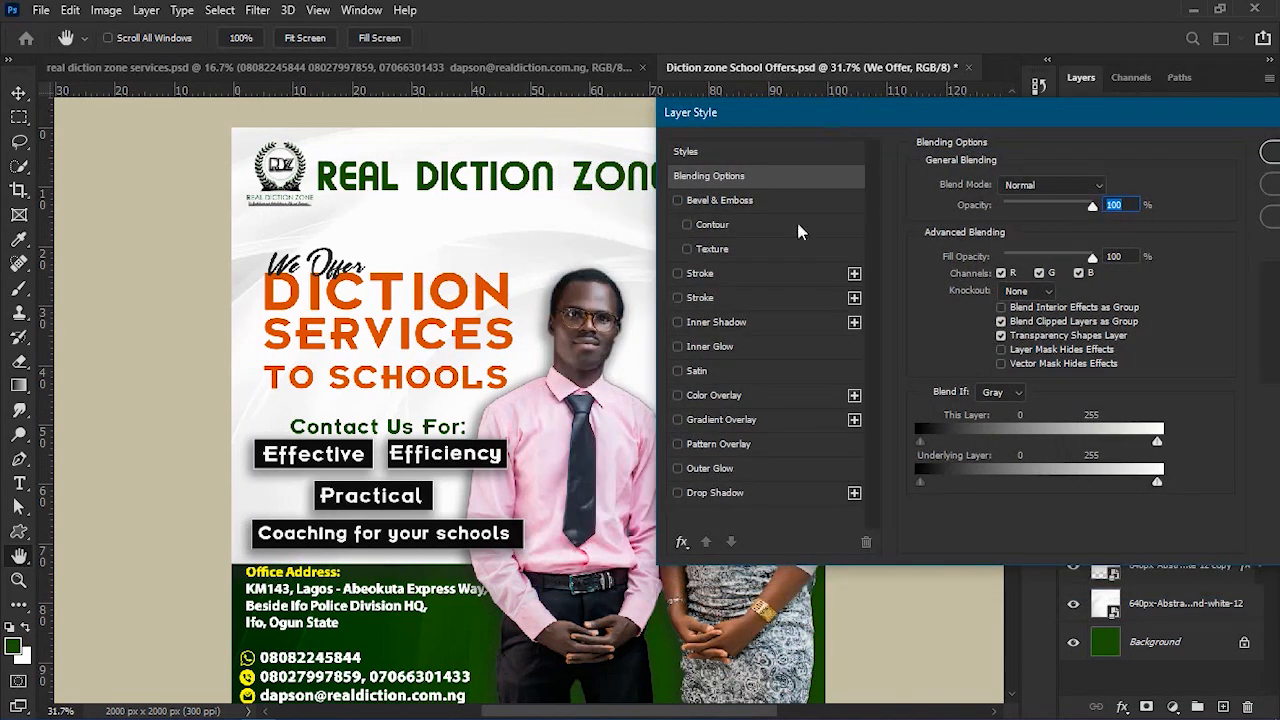
click(726, 273)
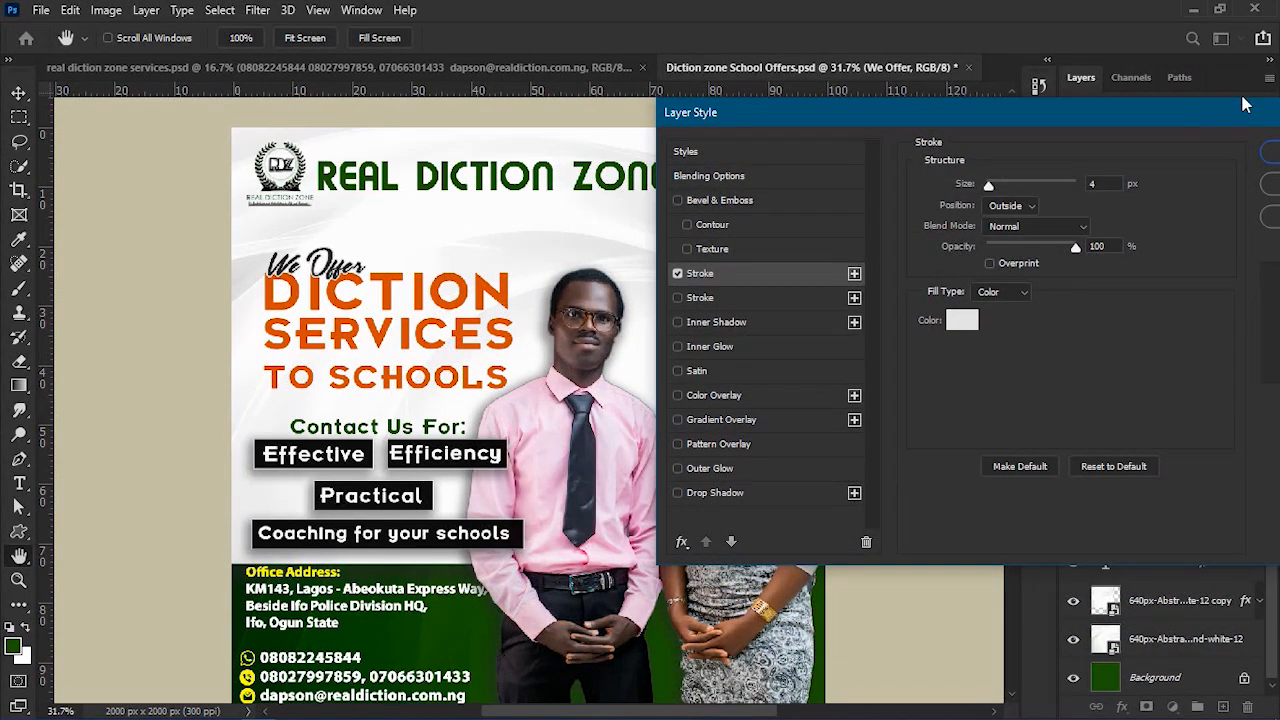
click(1267, 151)
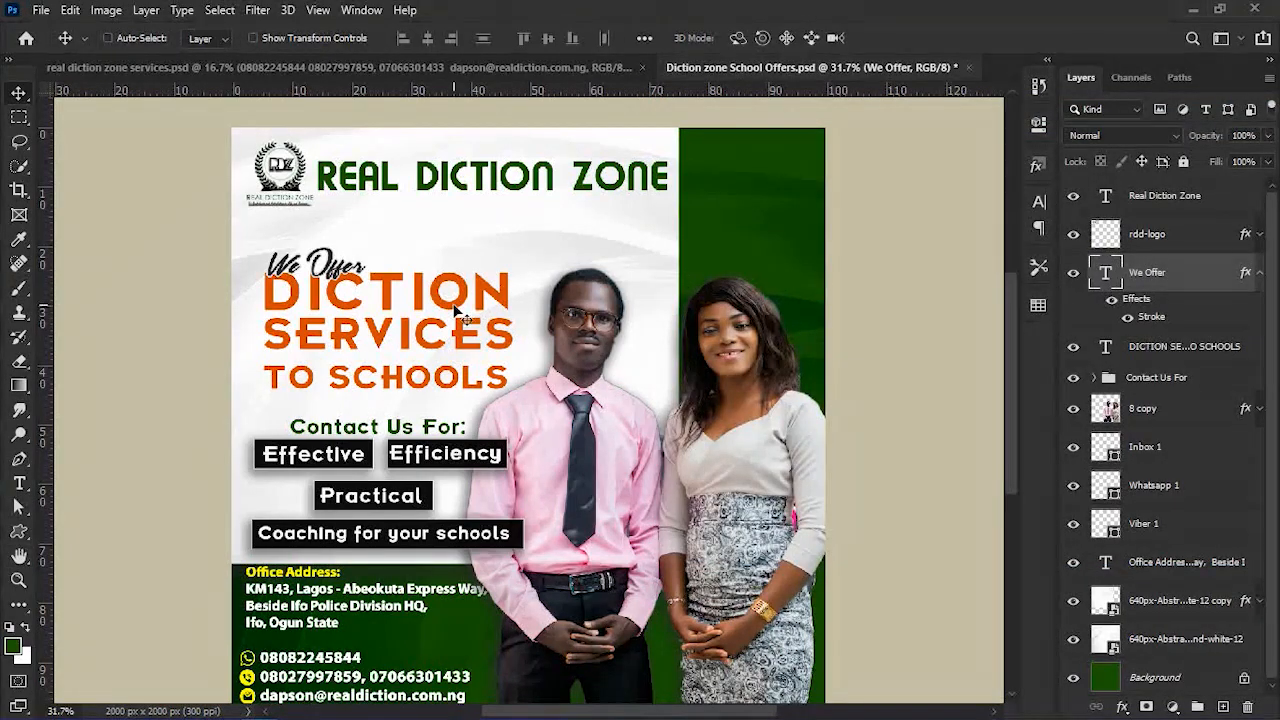
scroll(456, 313, up, 2)
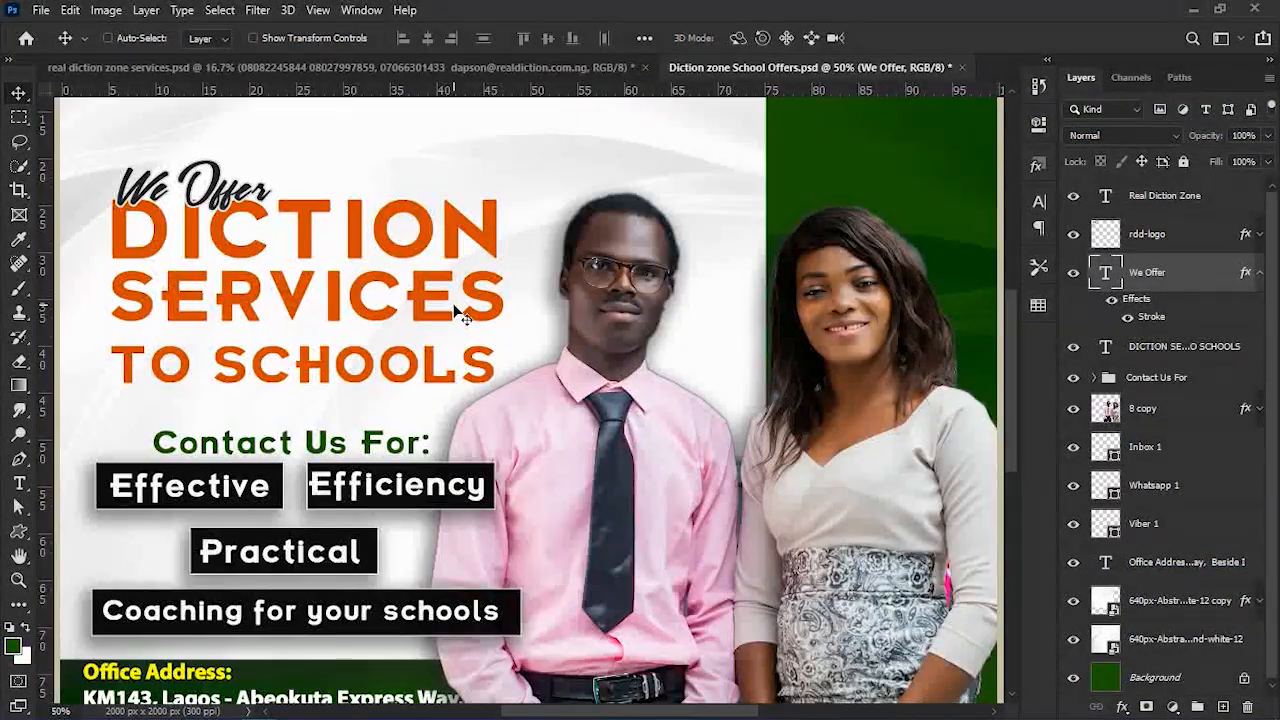
scroll(456, 313, left, 2)
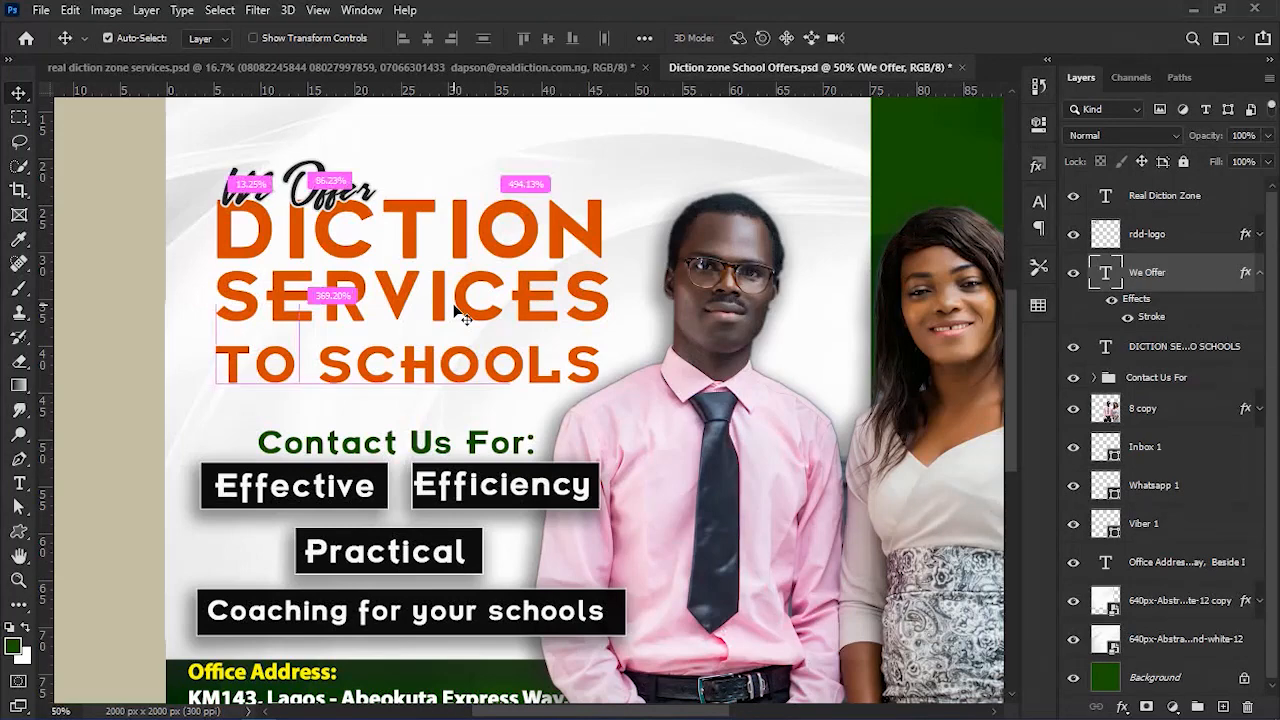
scroll(456, 313, up, 1)
scroll(349, 256, up, 2)
scroll(349, 256, left, 1)
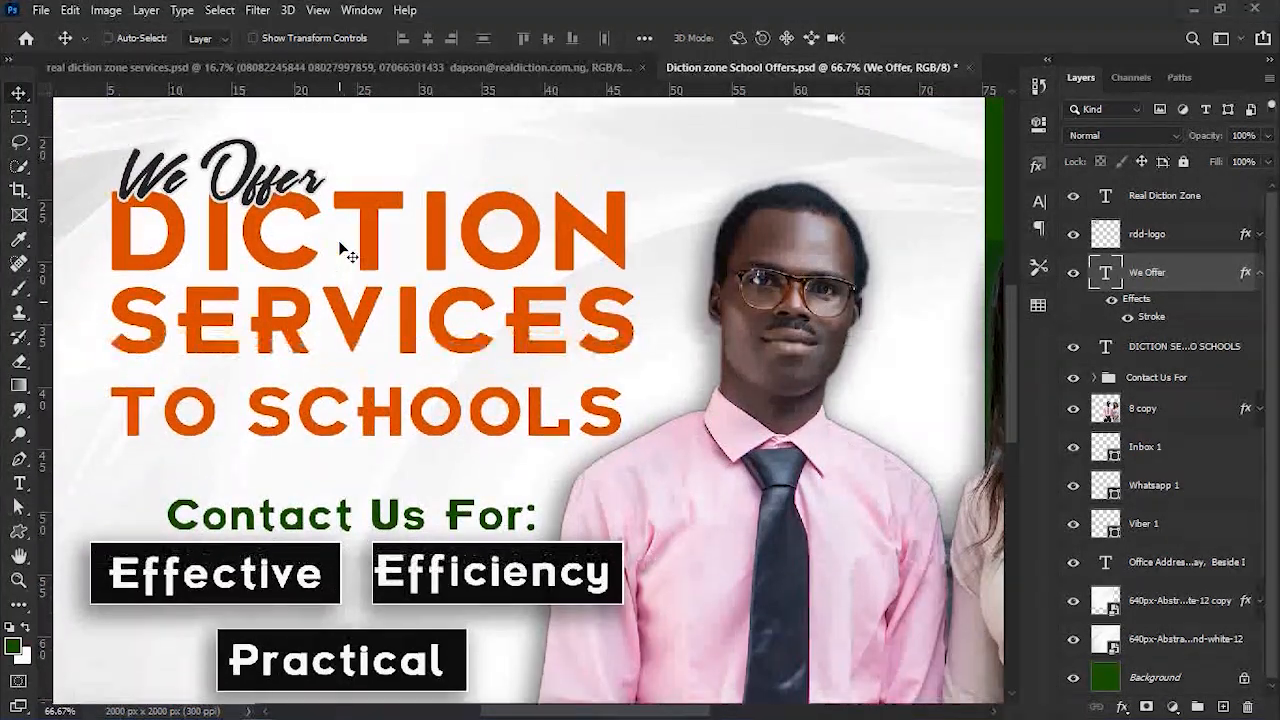
key(ctrl)
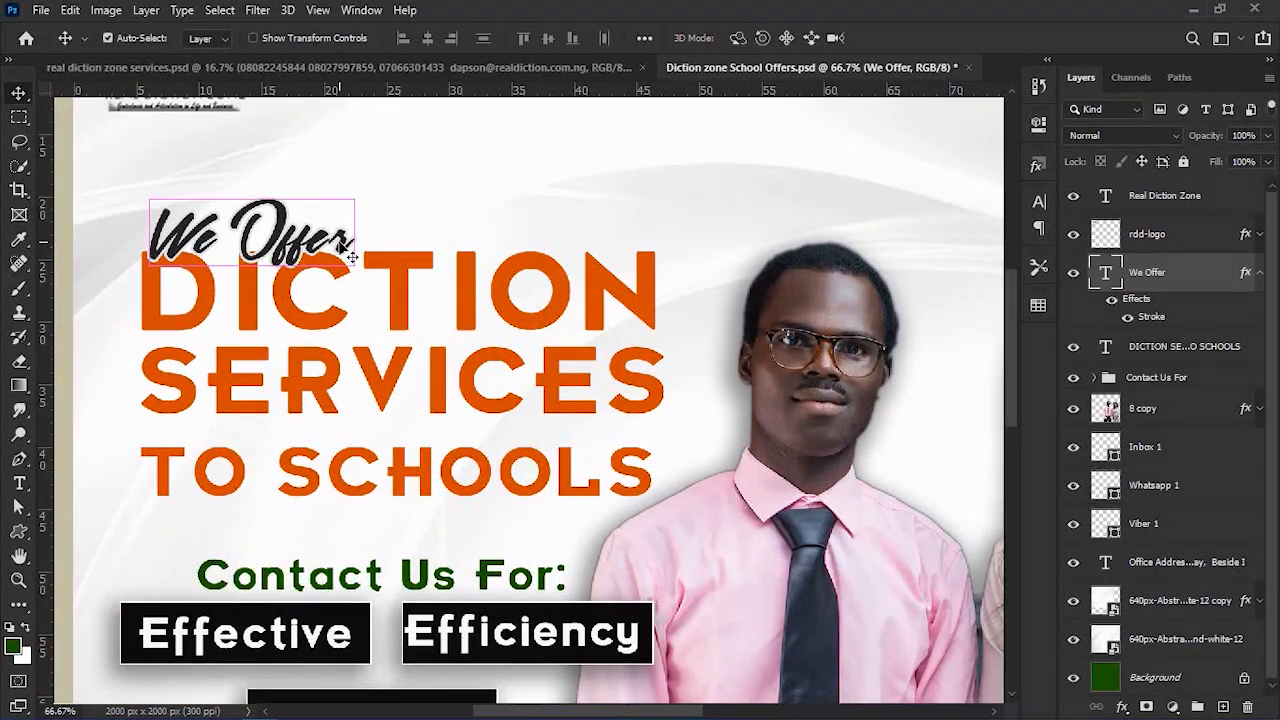
key(ctrl+s)
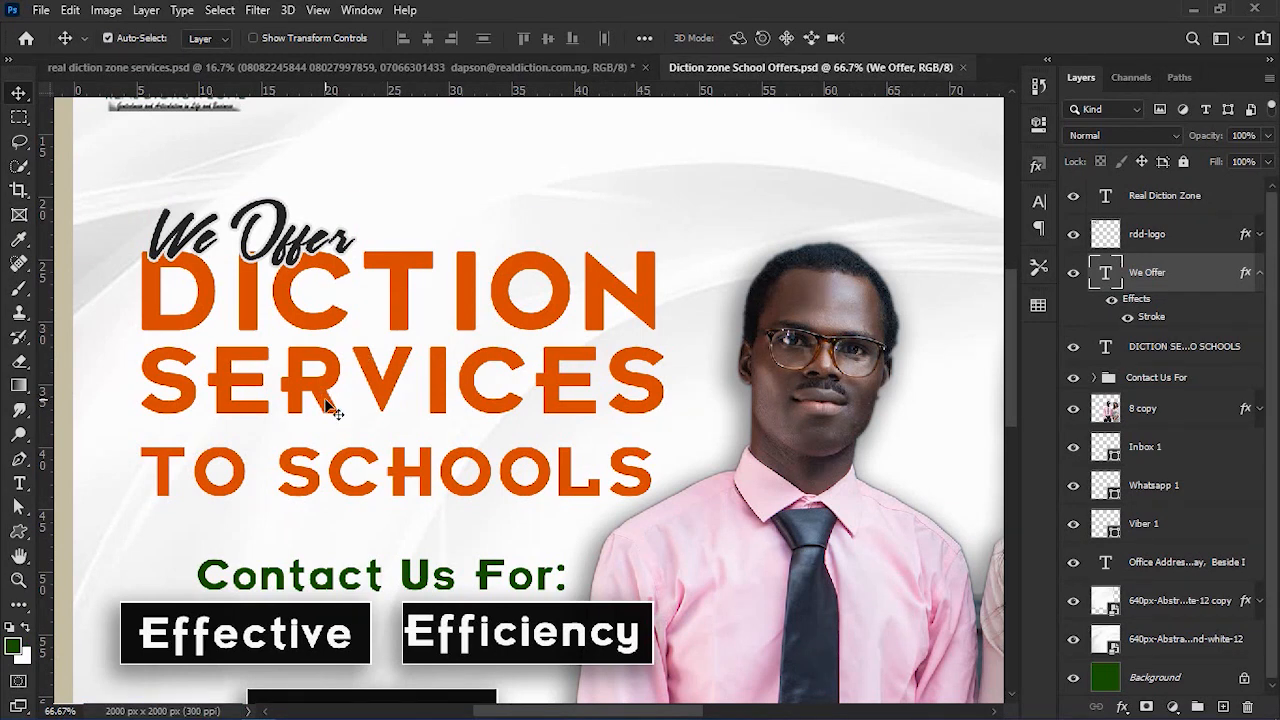
Add a smooth inner Bevel & Emboss to the DICTION SERVICES TO SCHOOLS headline, with 126% depth and 6 px size.
key(ctrl+minus)
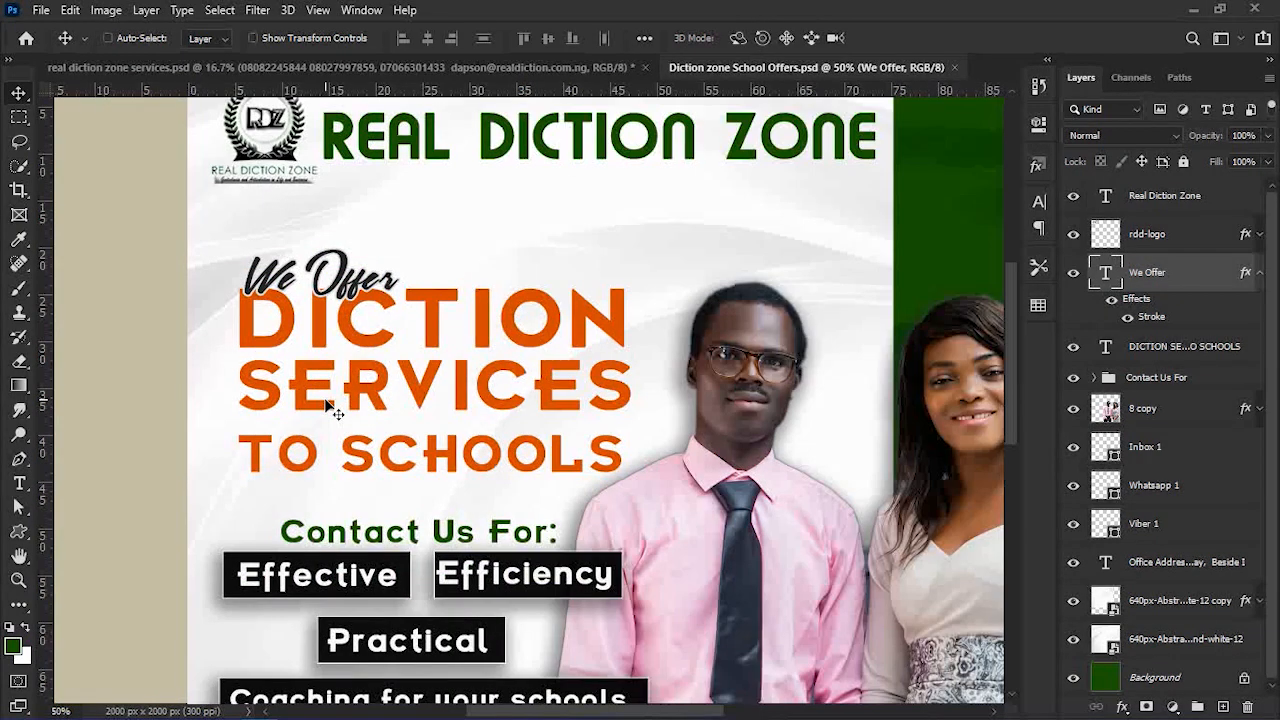
click(1257, 349)
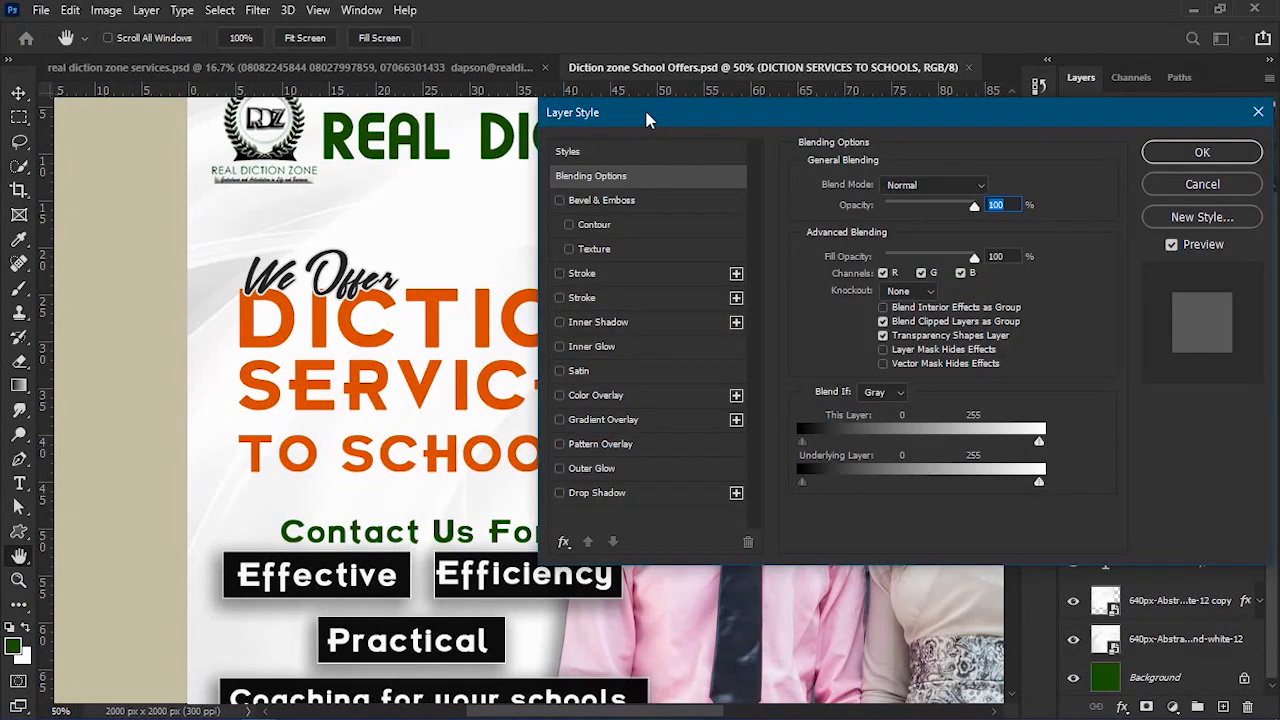
click(617, 204)
drag(676, 117, 810, 77)
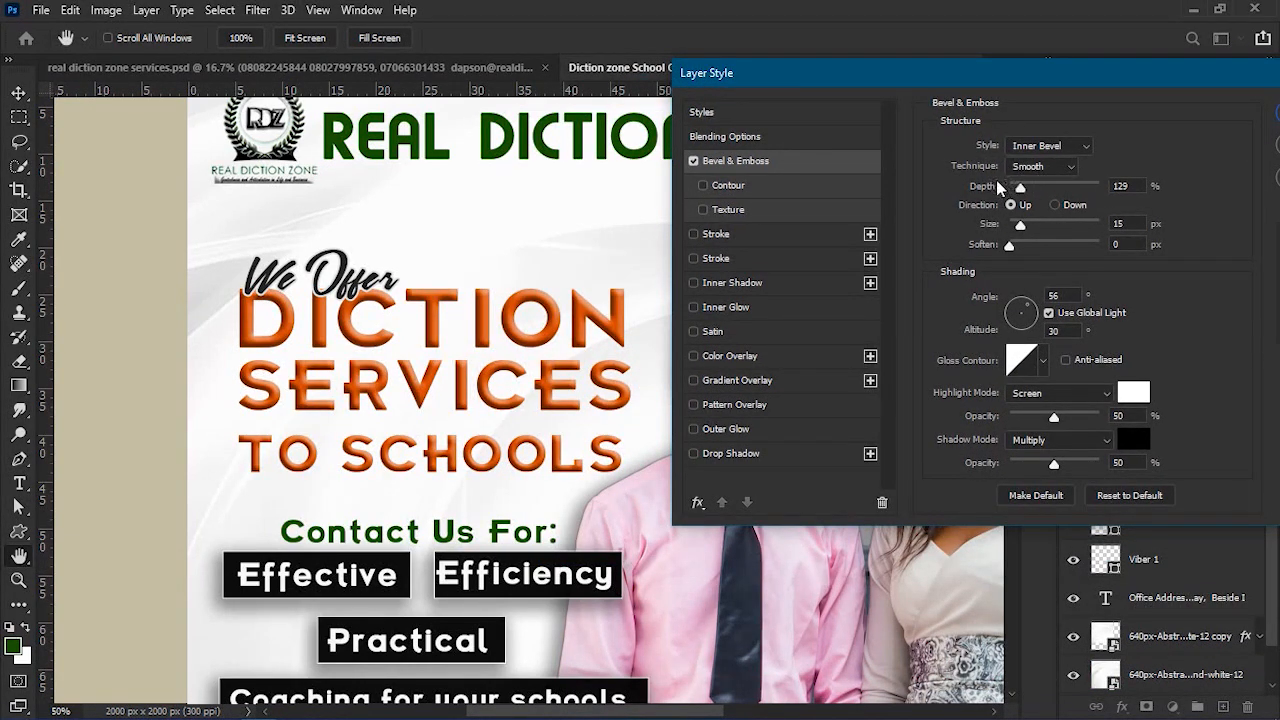
drag(990, 189, 981, 191)
mouse_move(984, 226)
mouse_down()
mouse_move(970, 231)
mouse_move(994, 250)
mouse_move(980, 250)
mouse_up()
click(985, 188)
drag(985, 188, 997, 190)
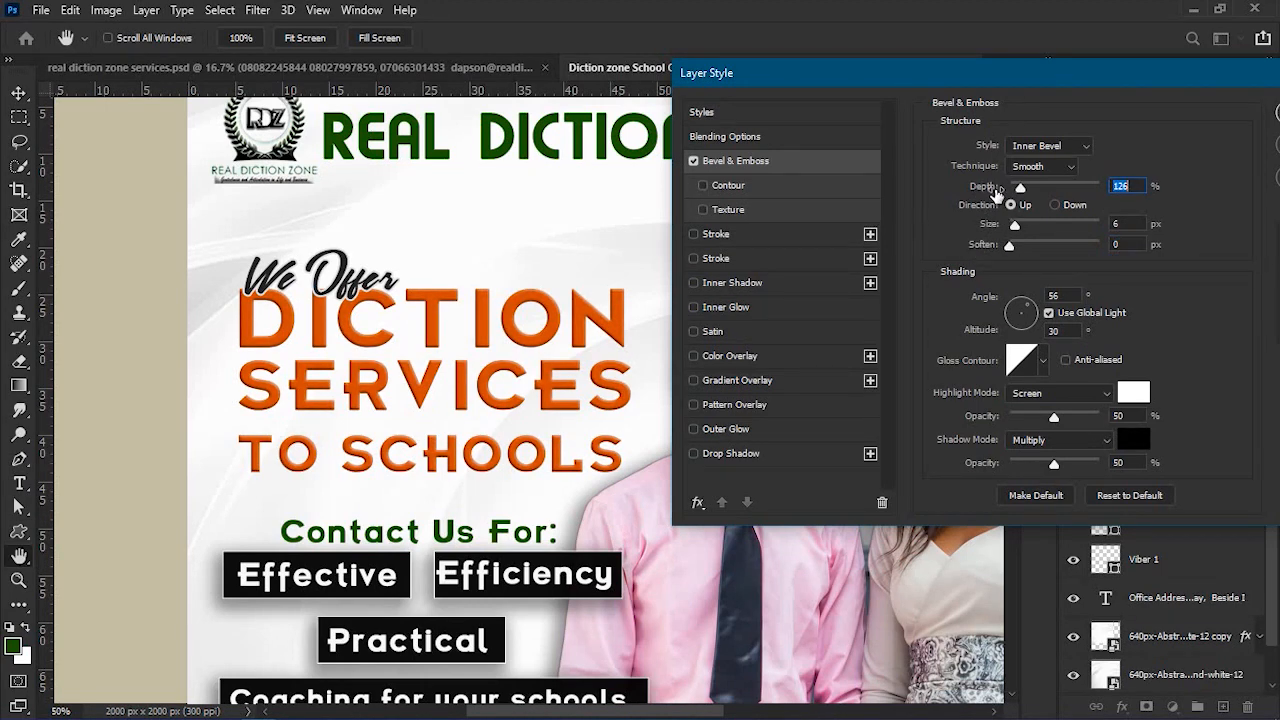
Try outside strokes on the headline, including a 4 px one in the title's dark green 185400.
click(744, 233)
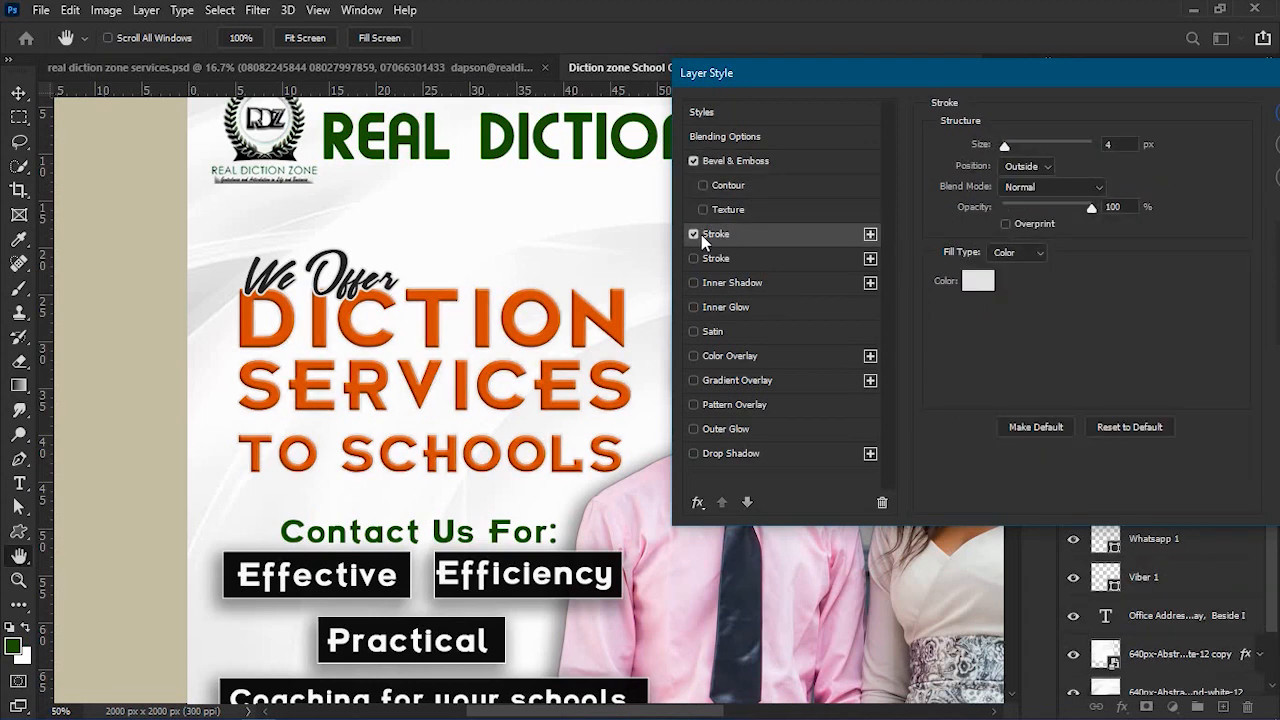
click(694, 234)
click(737, 259)
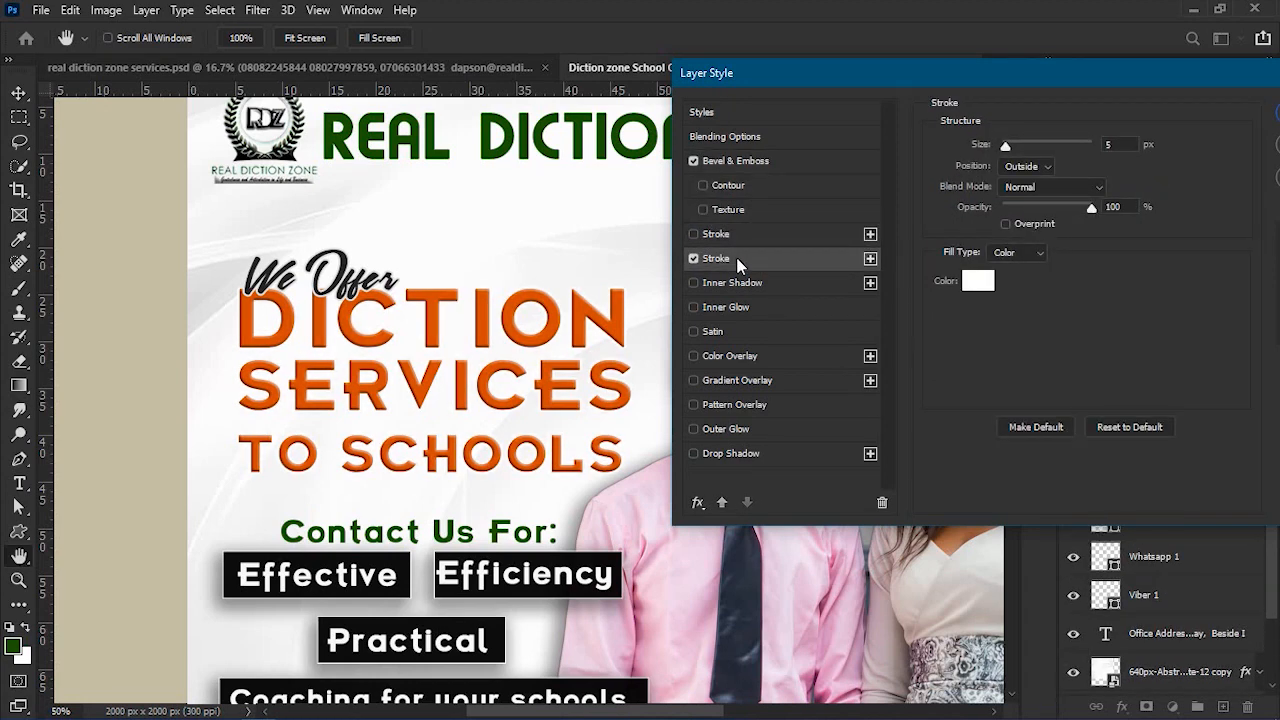
click(693, 260)
click(759, 232)
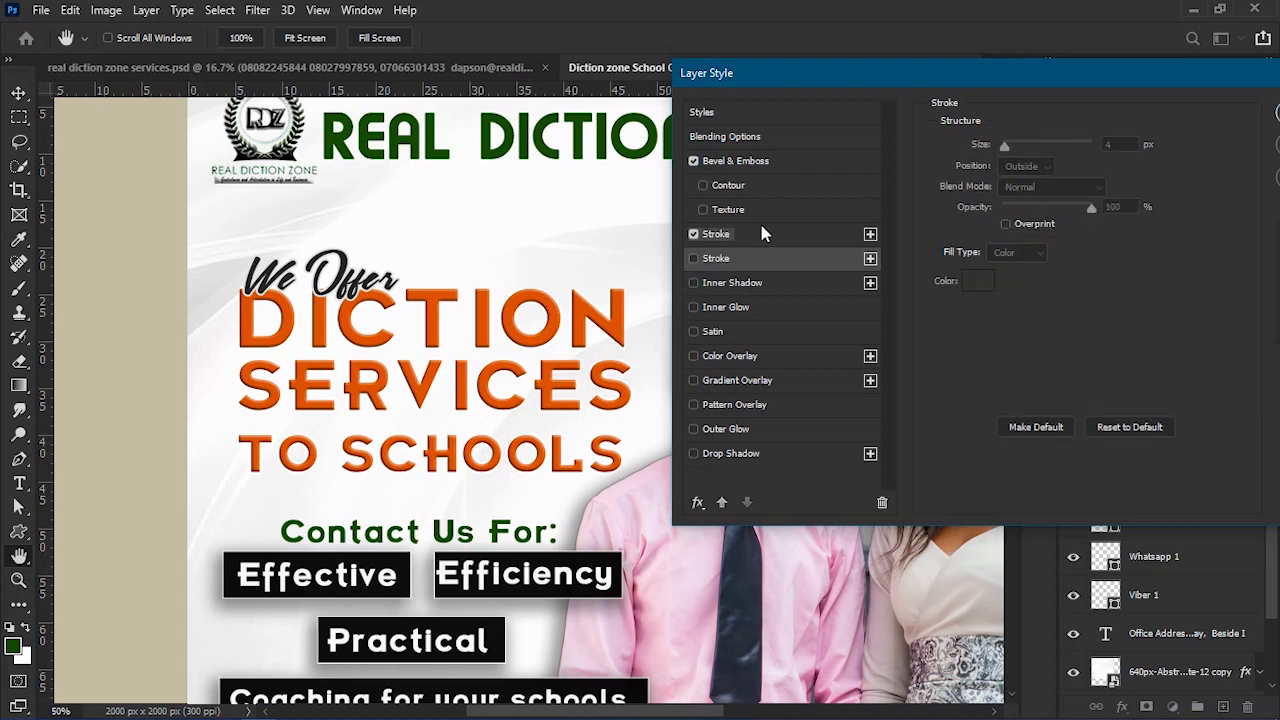
click(977, 283)
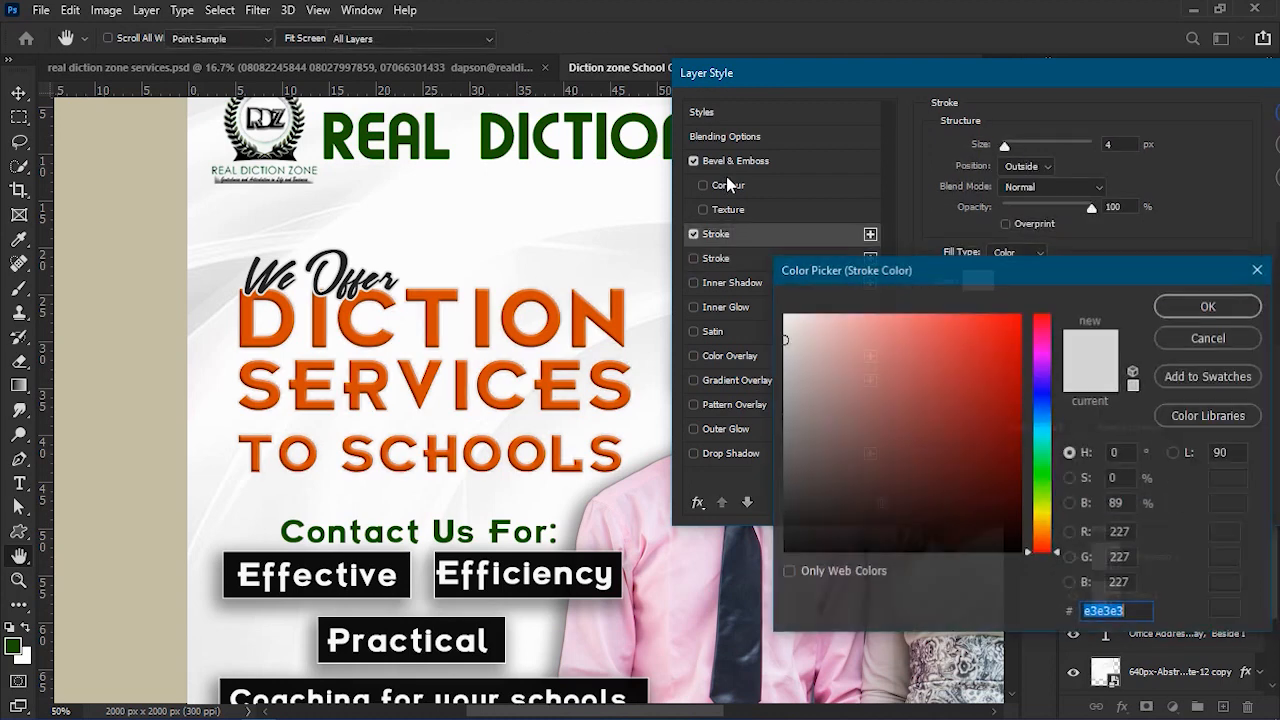
click(589, 136)
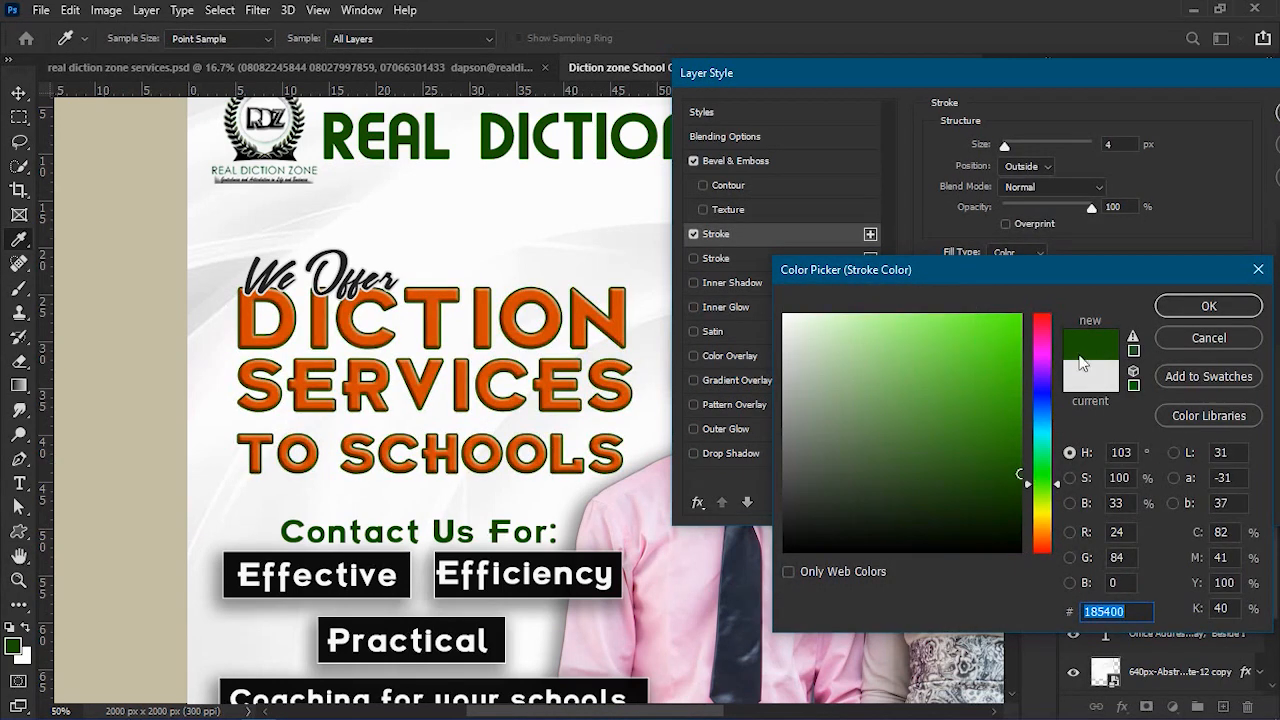
click(1176, 340)
click(694, 233)
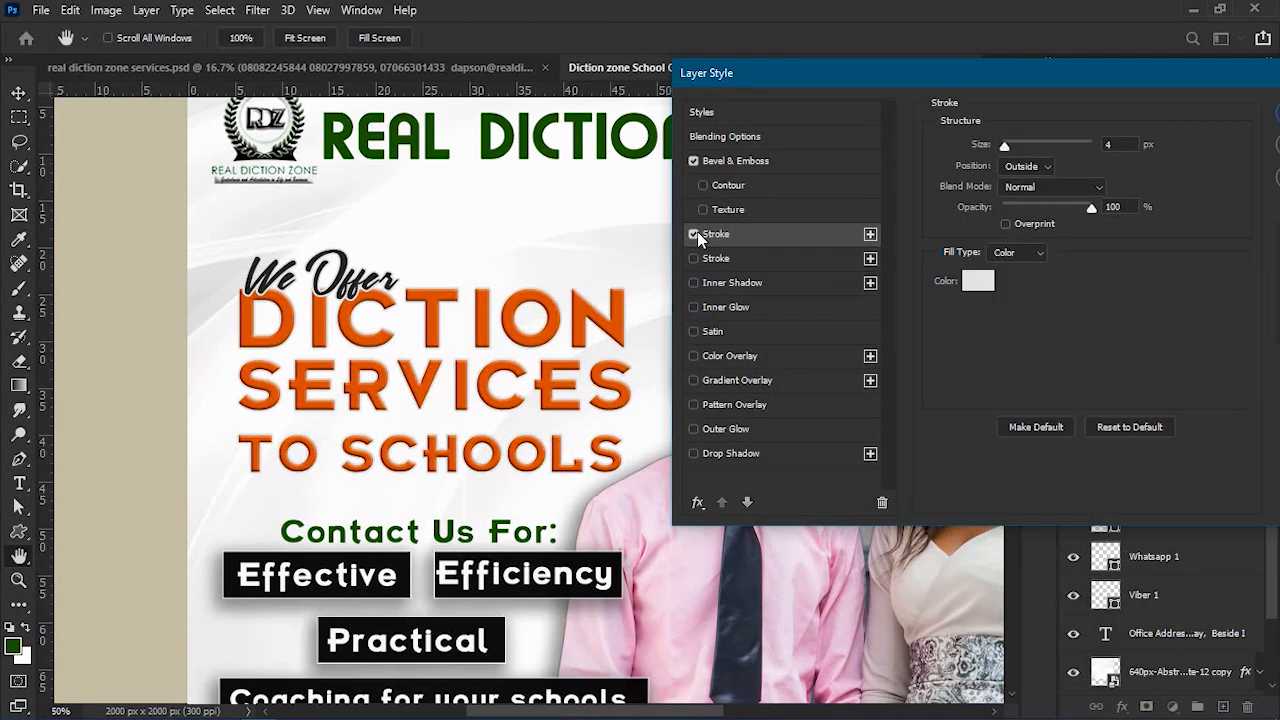
Add a tight drop shadow close behind the DICTION SERVICES TO SCHOOLS headline, and save the flyer.
click(743, 455)
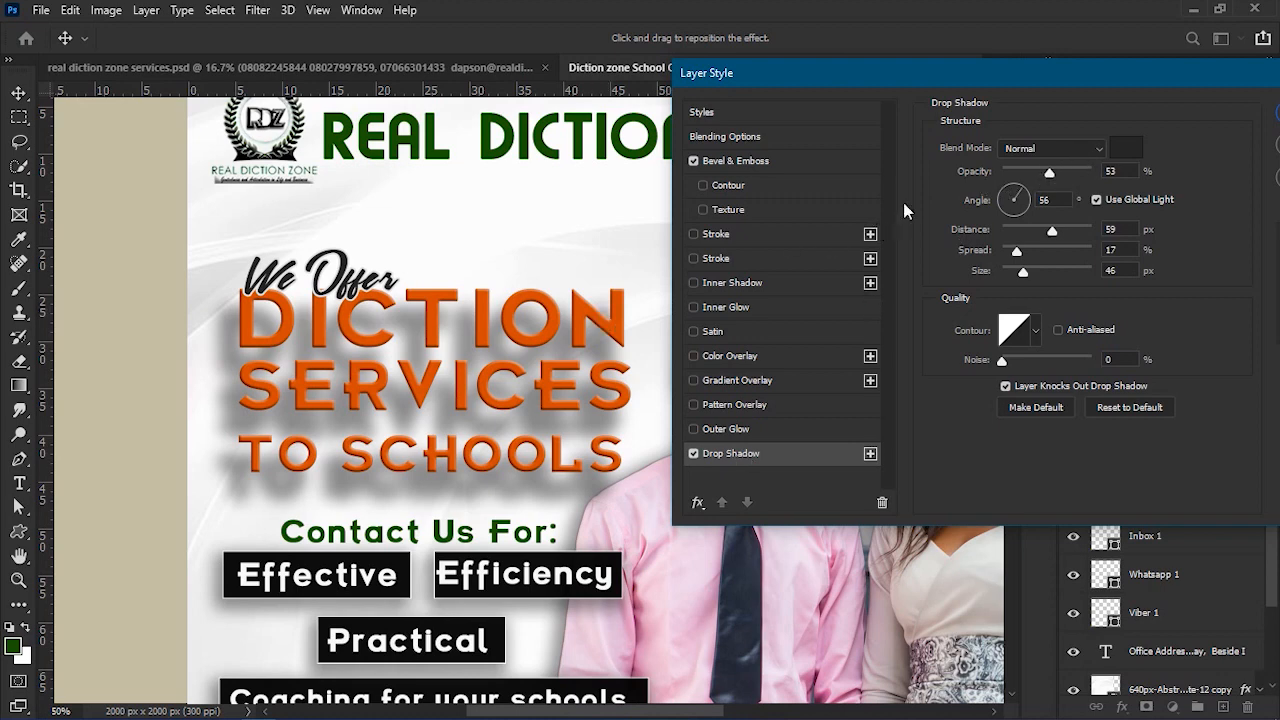
drag(978, 230, 940, 285)
key(Return)
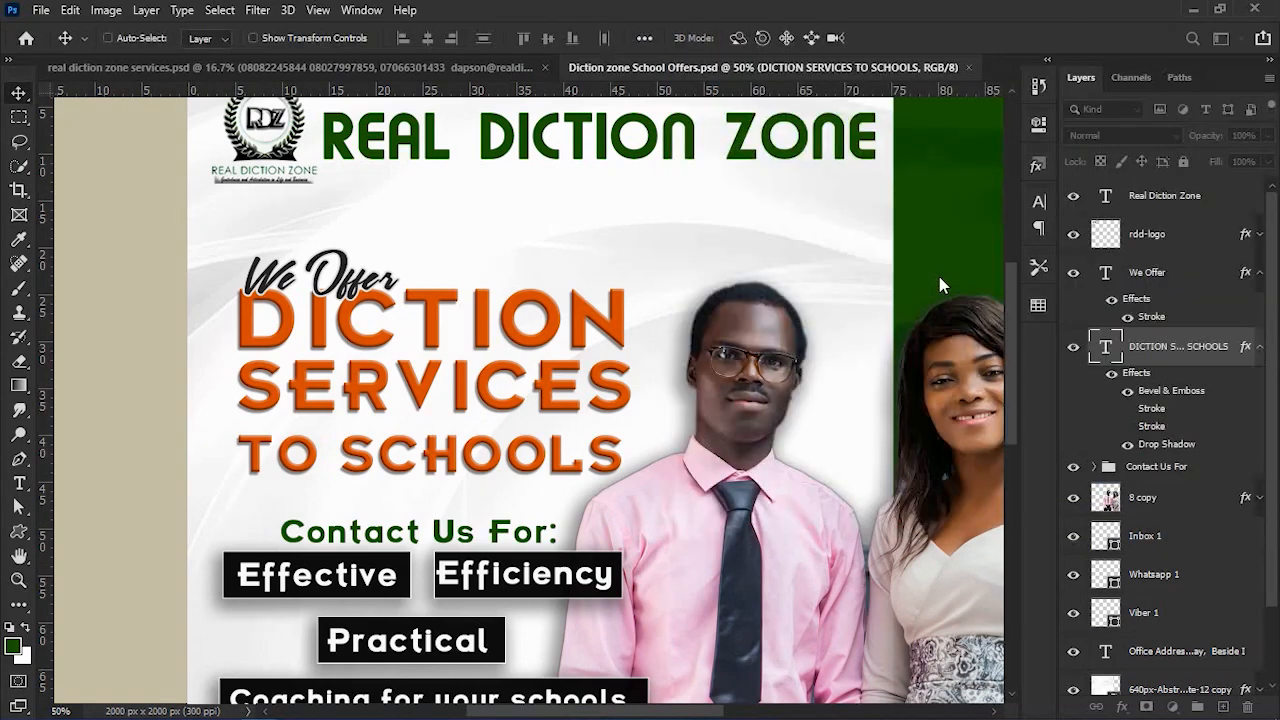
key(ctrl+0)
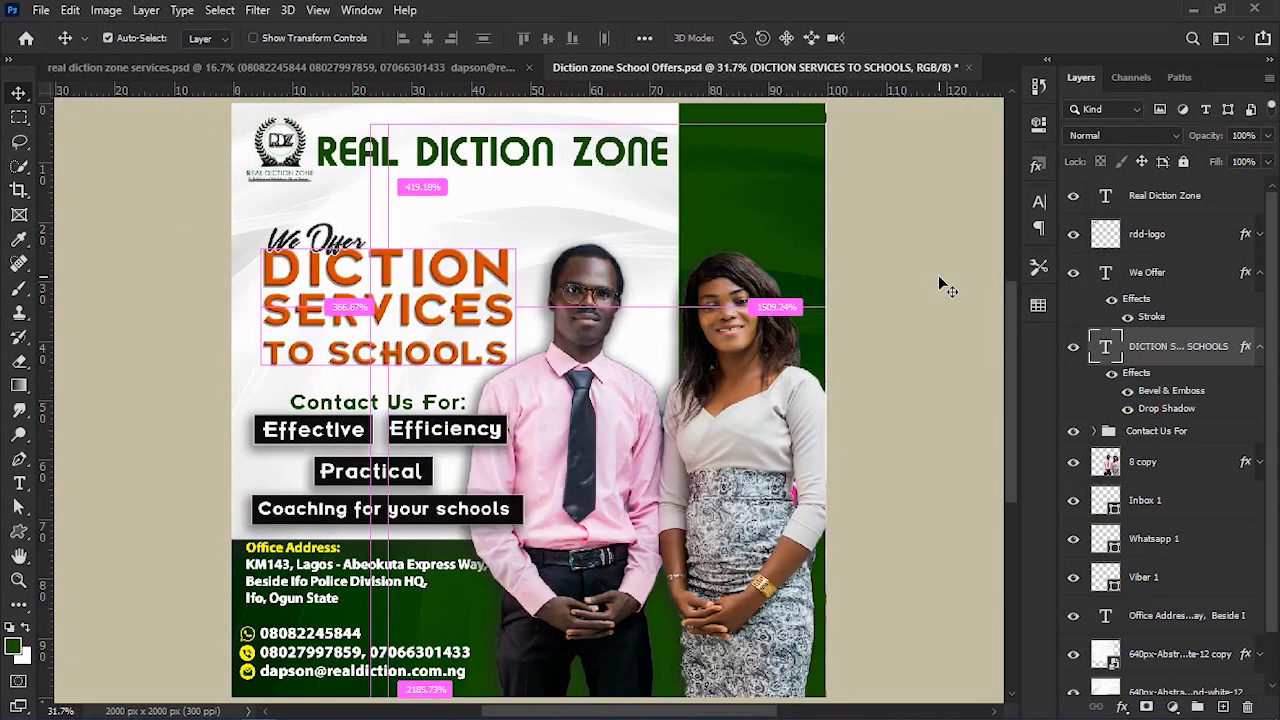
key(ctrl+s)
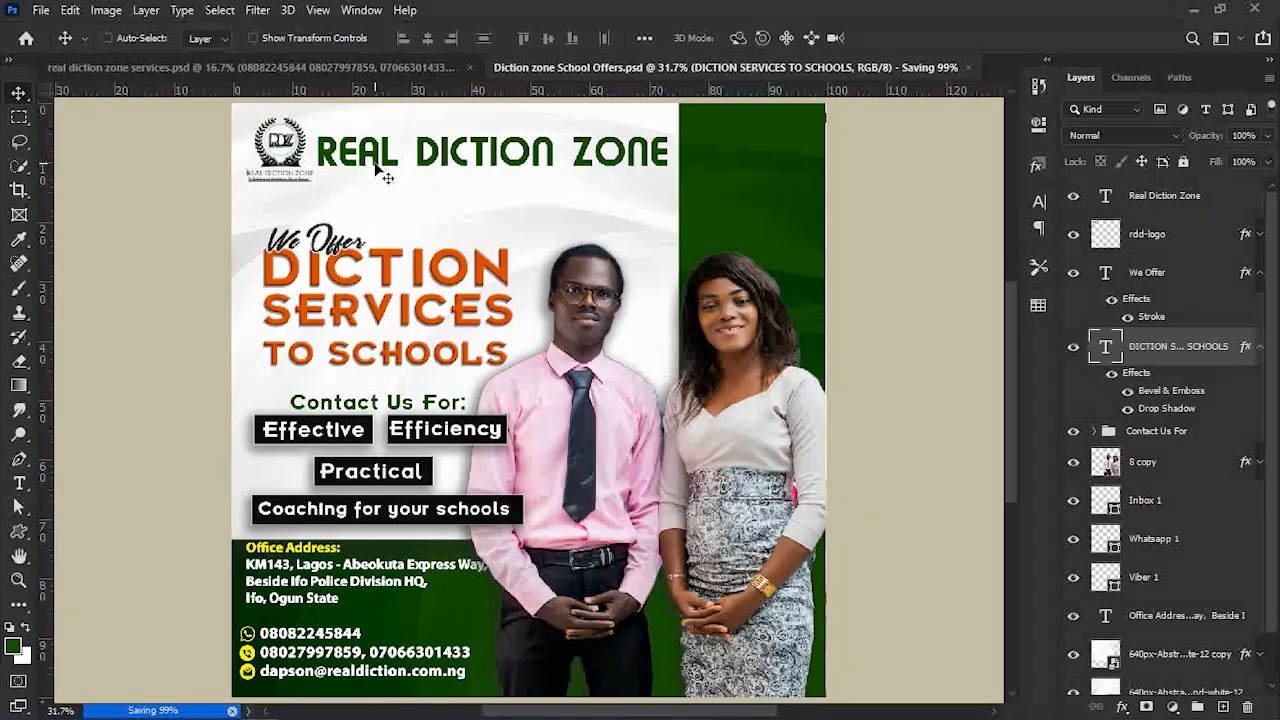
Shift the logo slightly right, closer to the REAL DICTION ZONE title, and save the flyer.
ctrl+click(297, 167)
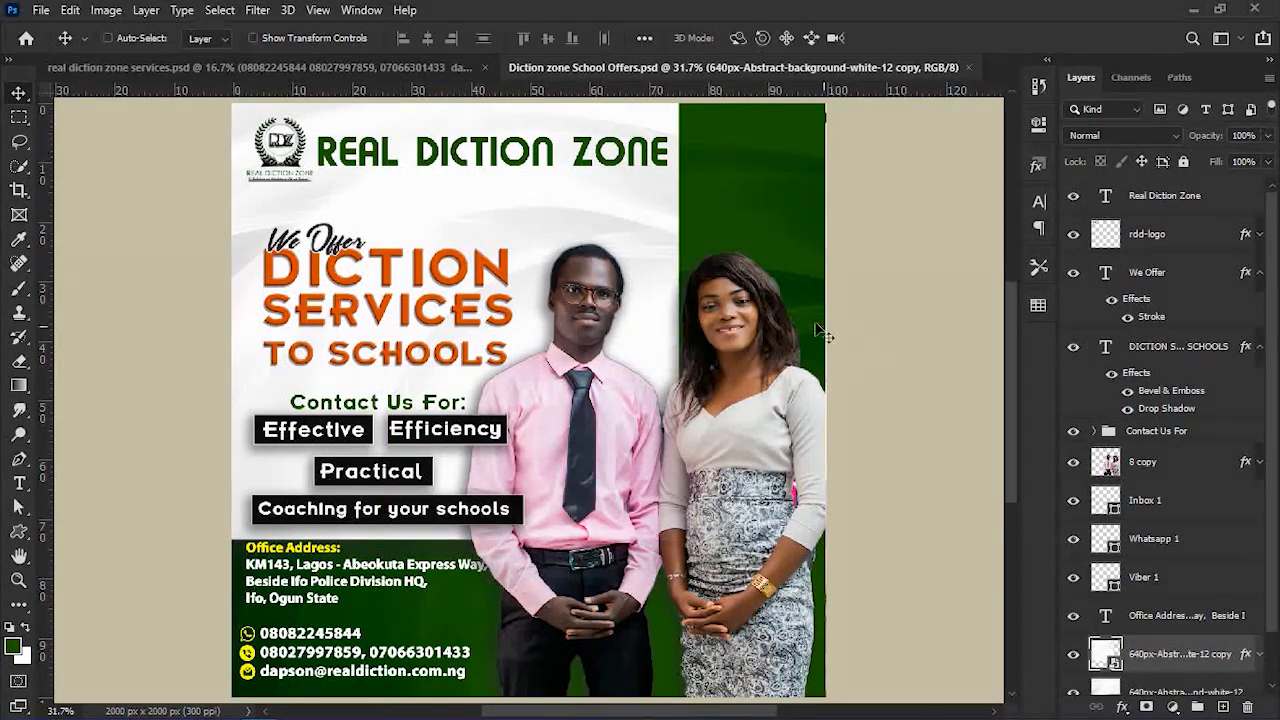
ctrl+click(298, 176)
drag(305, 176, 301, 168)
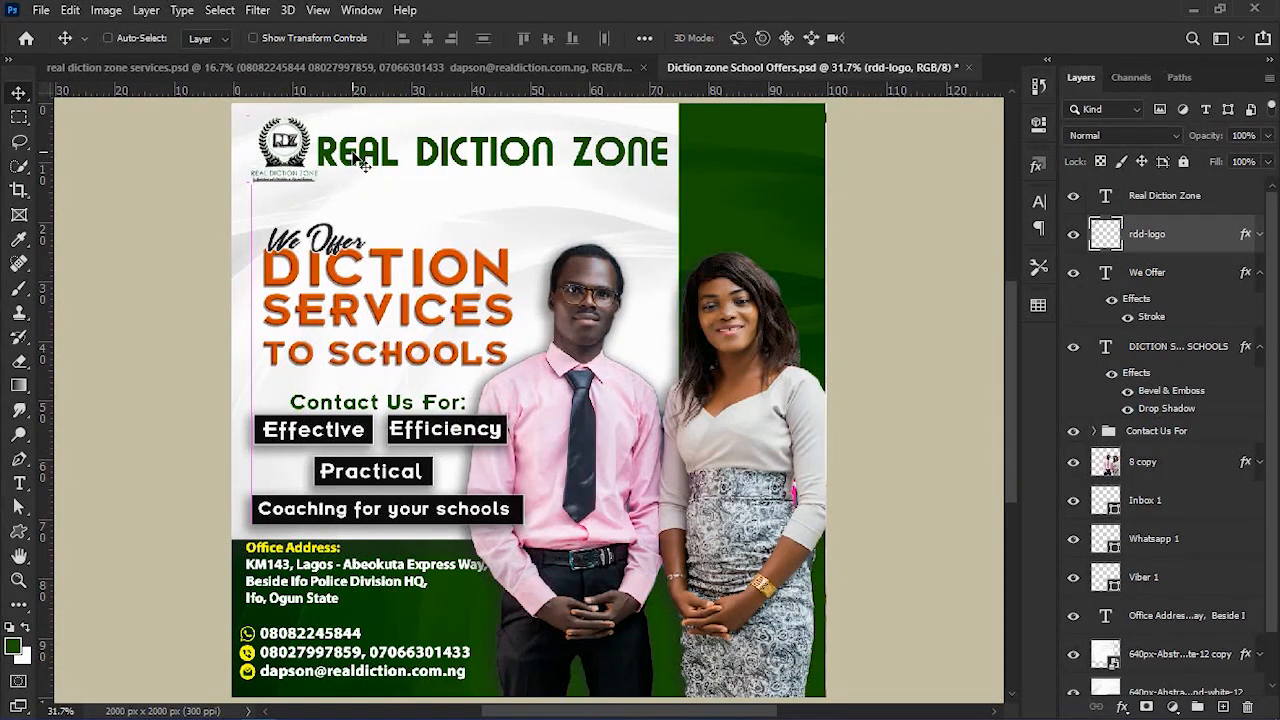
key(ctrl+s)
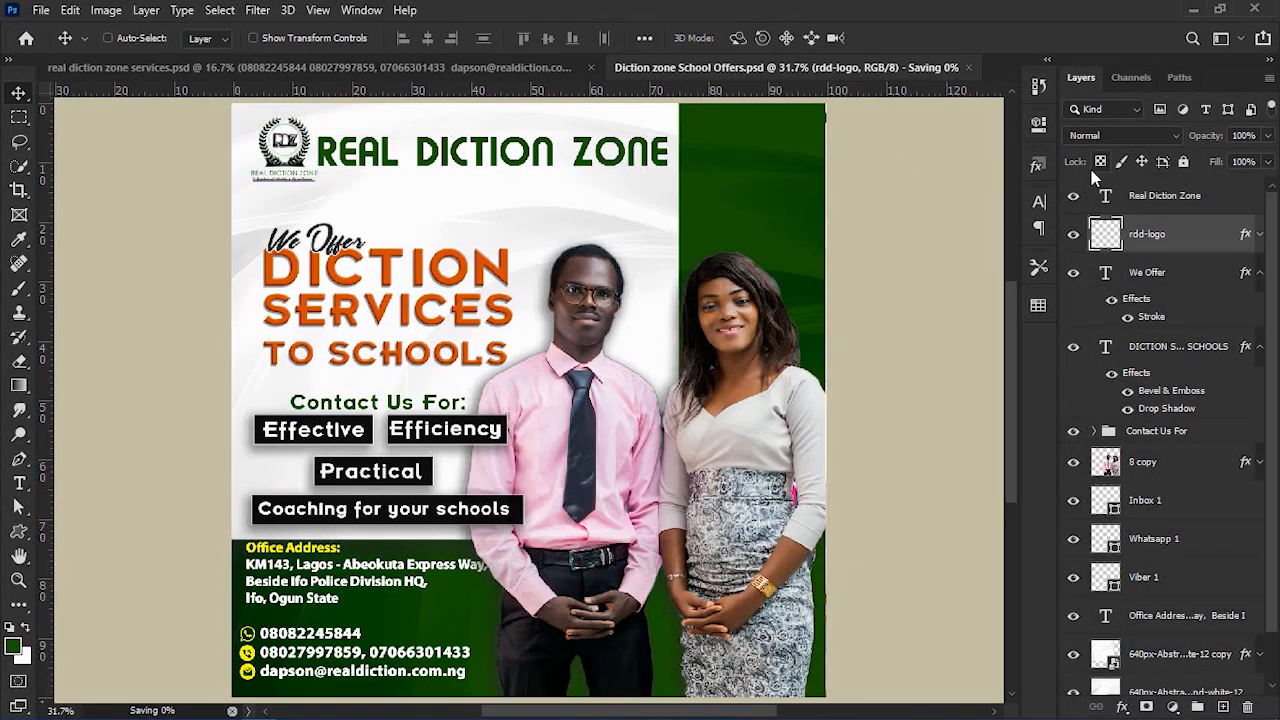
Collapse the effects lists of the "We Offer" and headline layers, and select the Real Diction Zone title layer.
click(1259, 272)
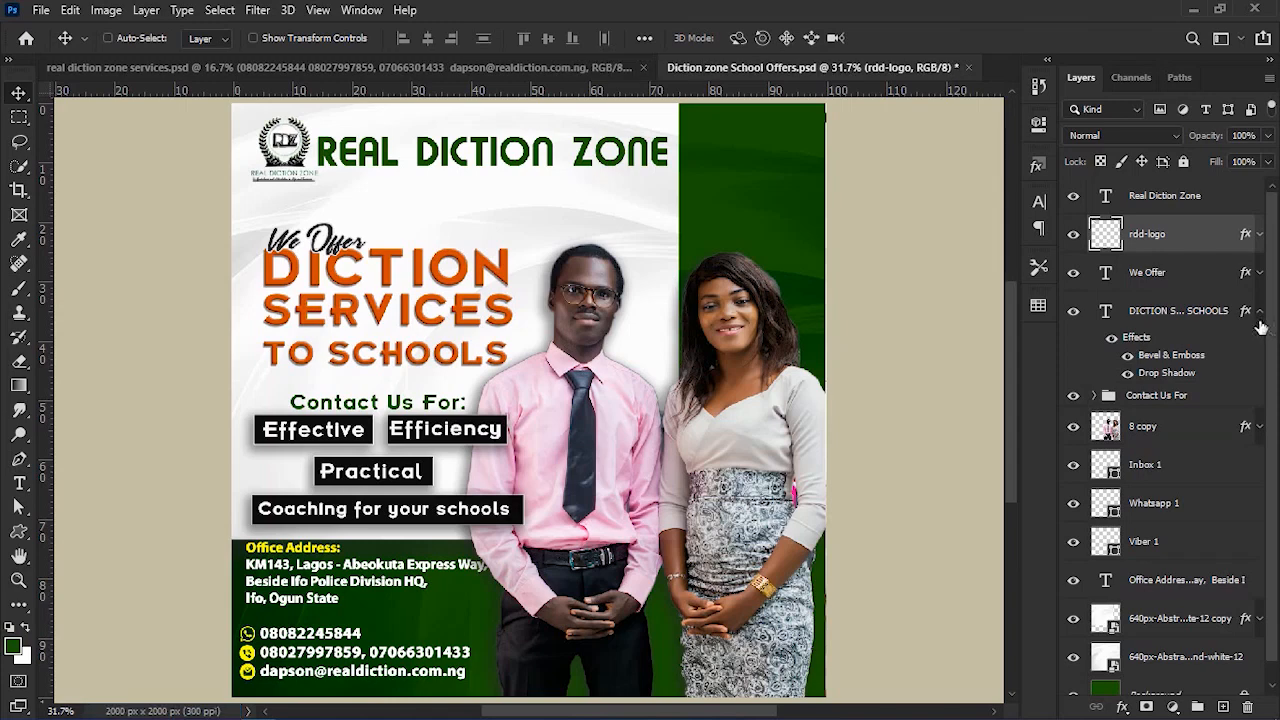
click(1261, 318)
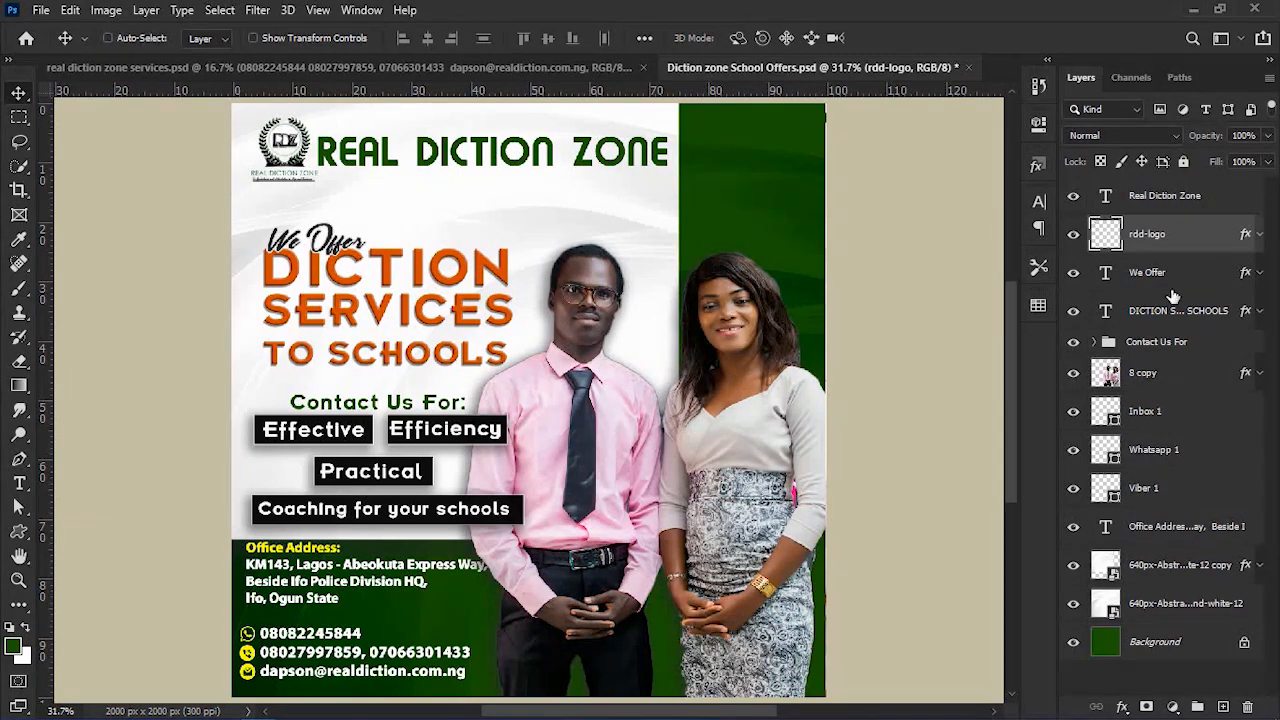
click(1231, 205)
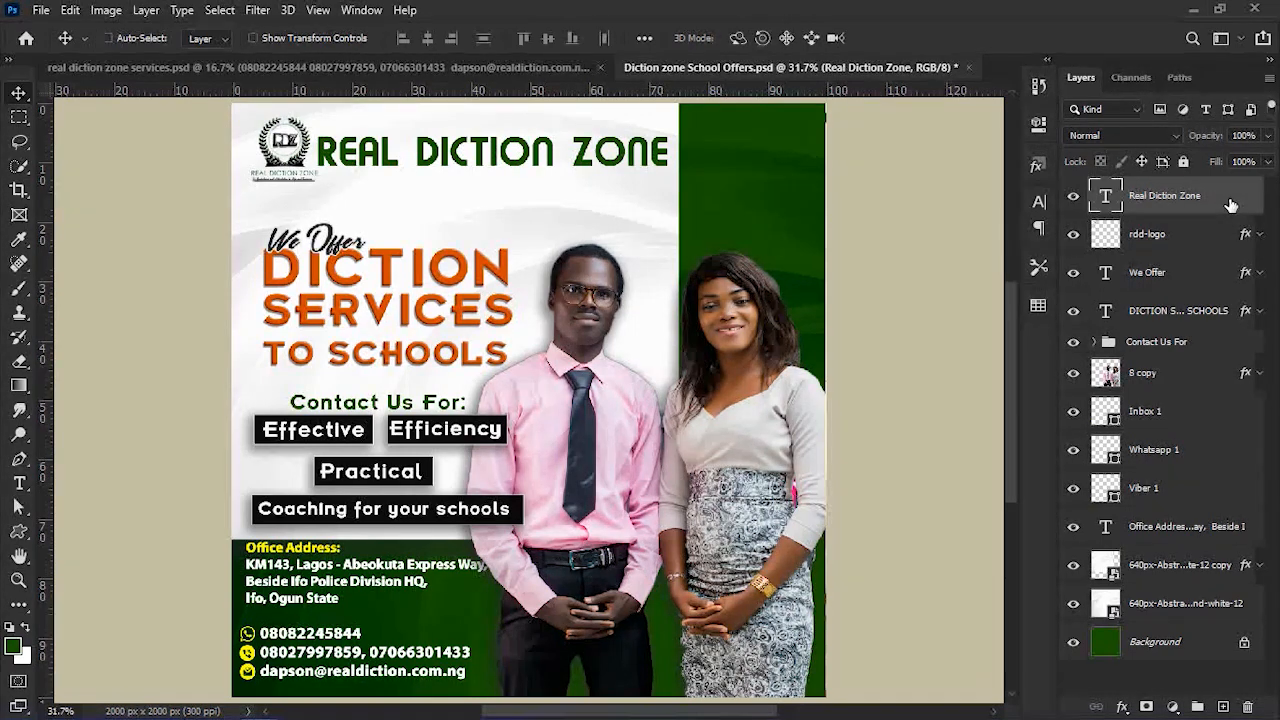
right_click(1245, 199)
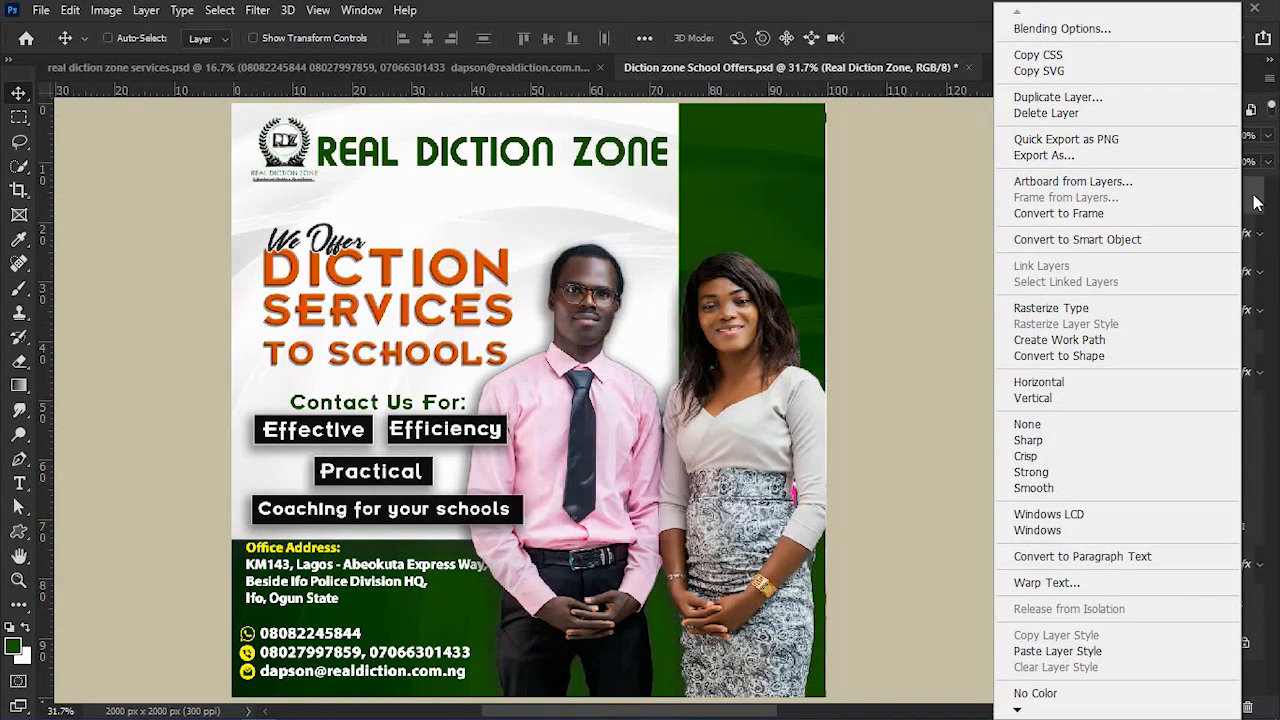
click(1257, 203)
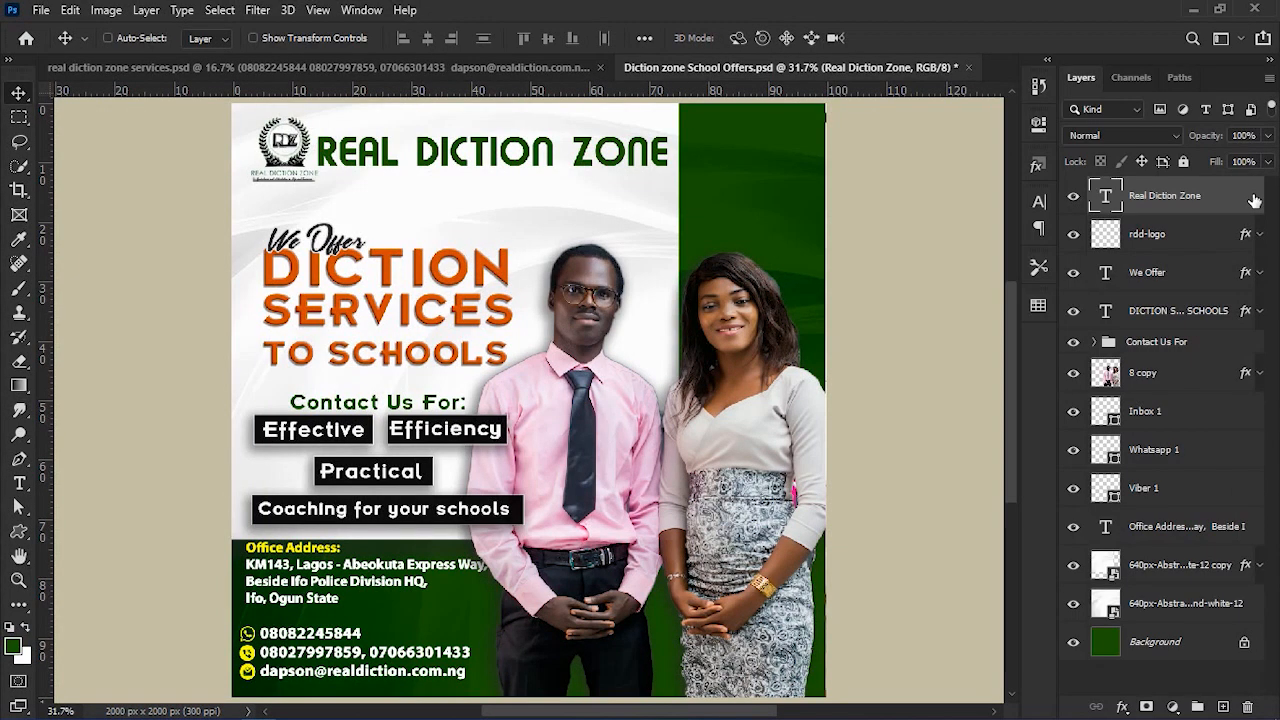
shift+click(1170, 608)
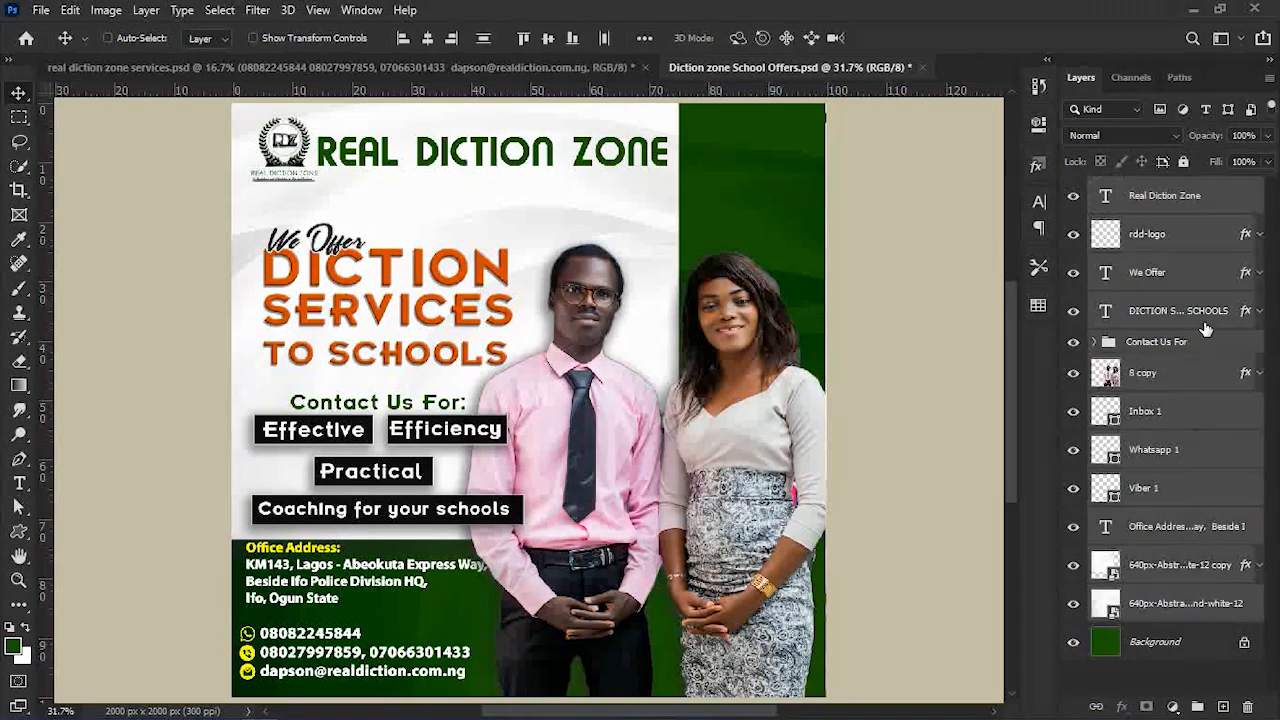
right_click(1240, 202)
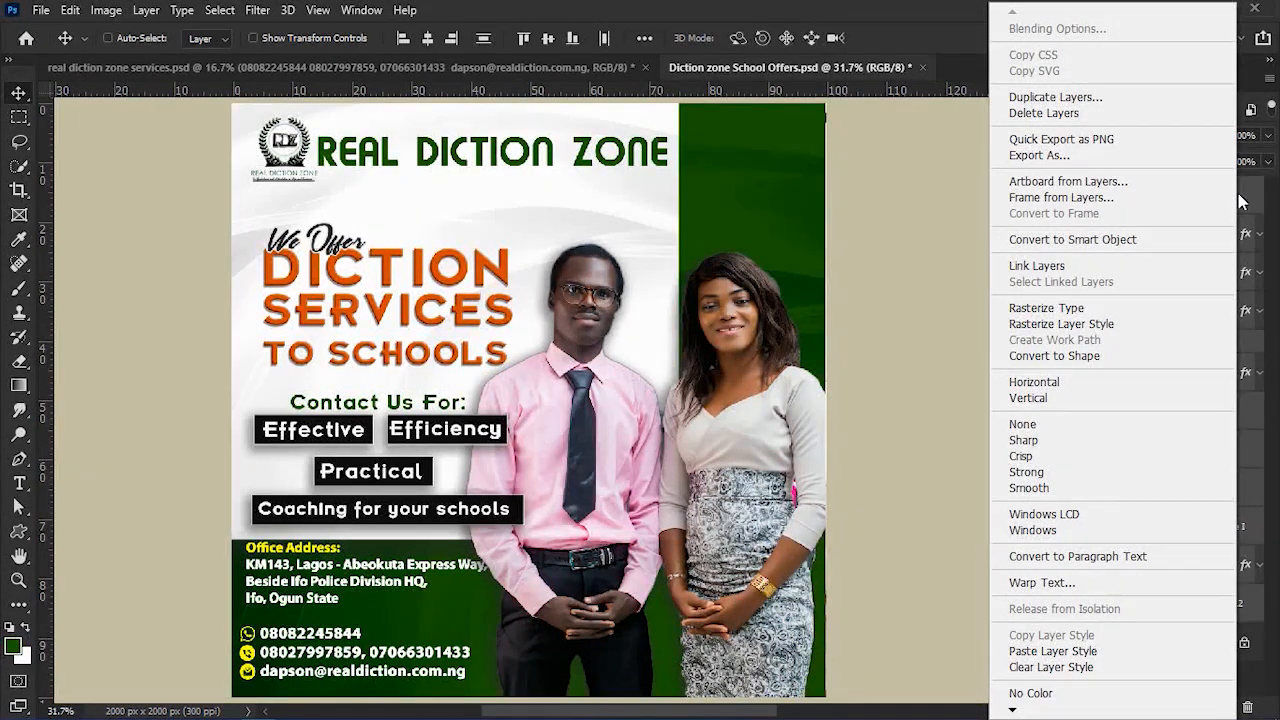
click(1240, 202)
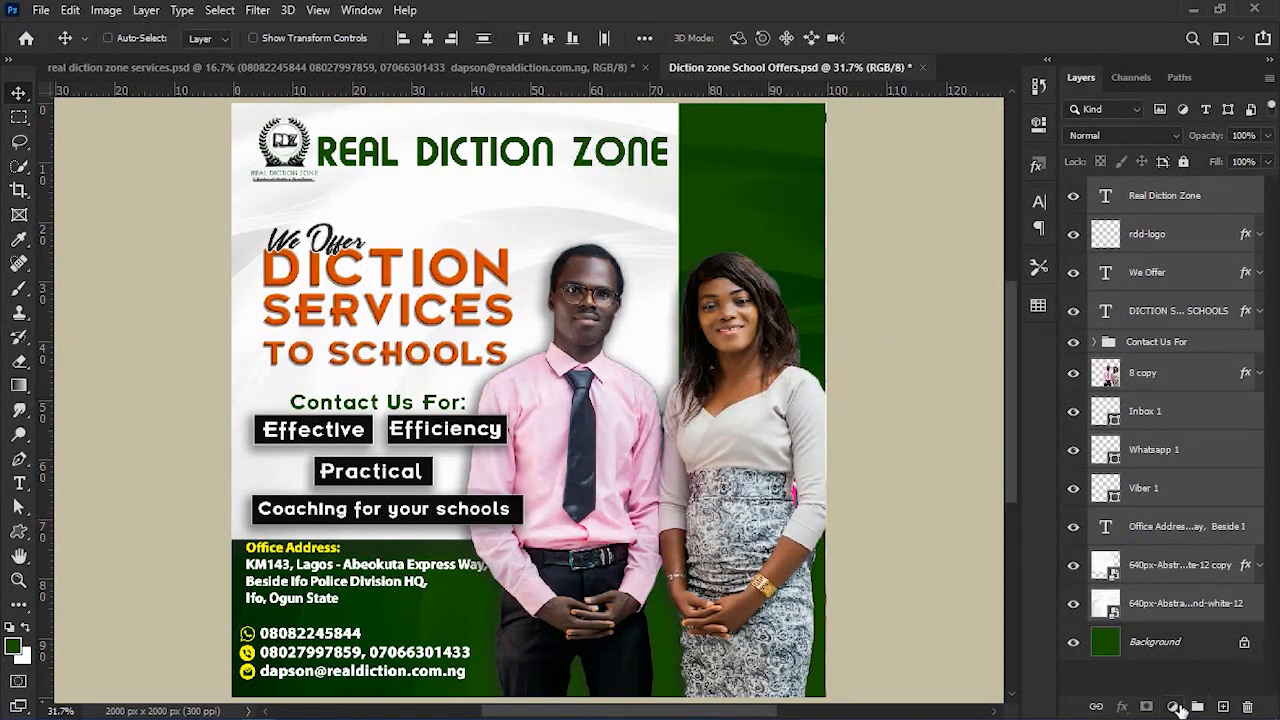
click(1173, 707)
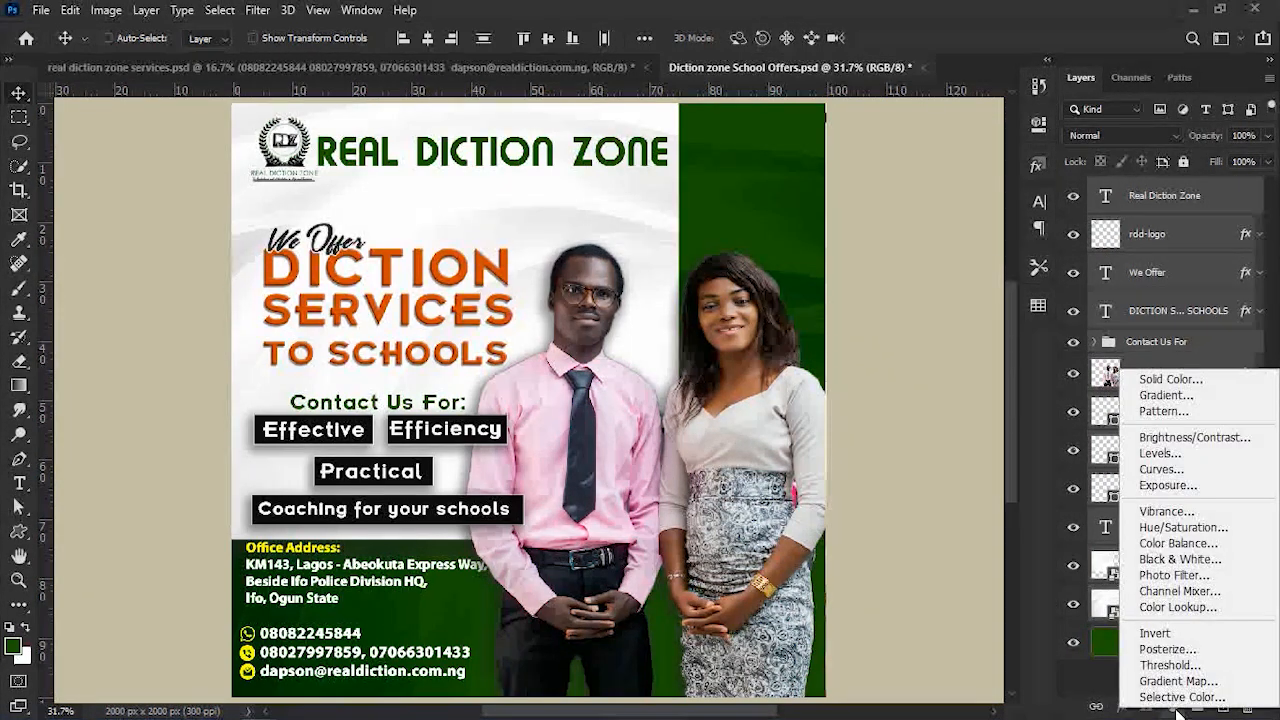
click(1102, 691)
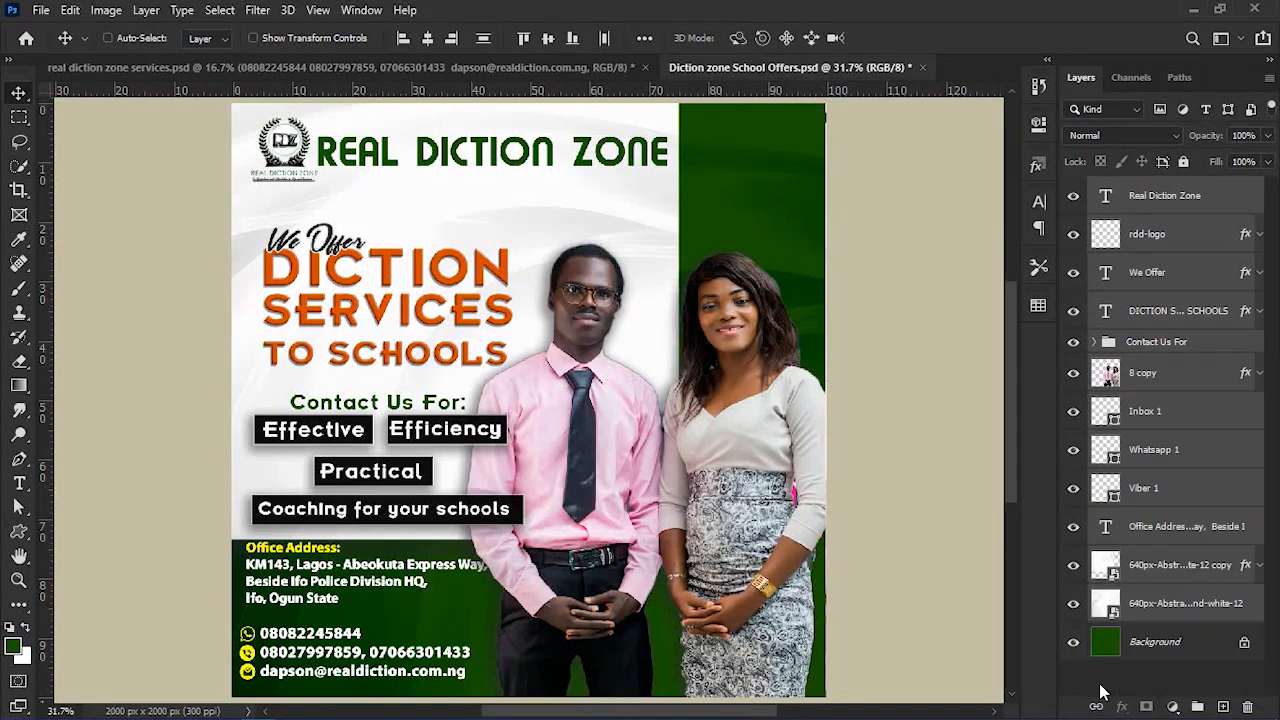
click(1210, 198)
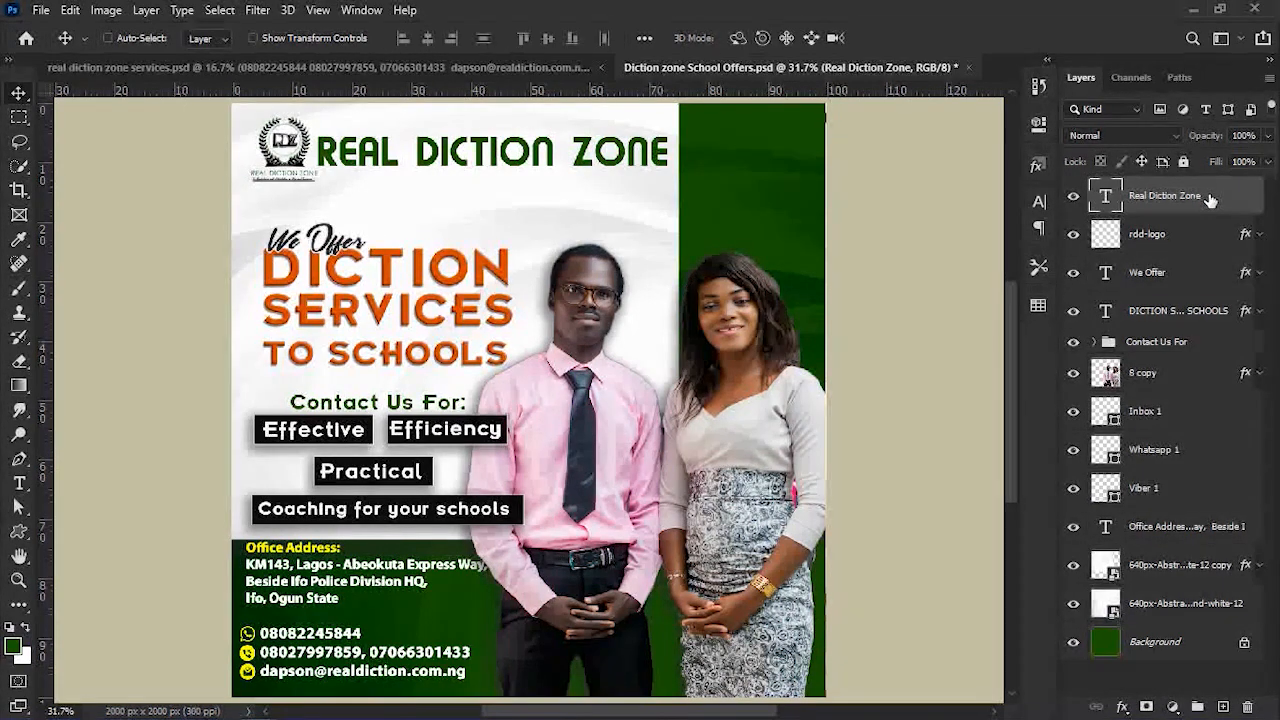
Try merging all layers above the green background into one layer, check its blending options, and undo the merge.
shift+click(1172, 606)
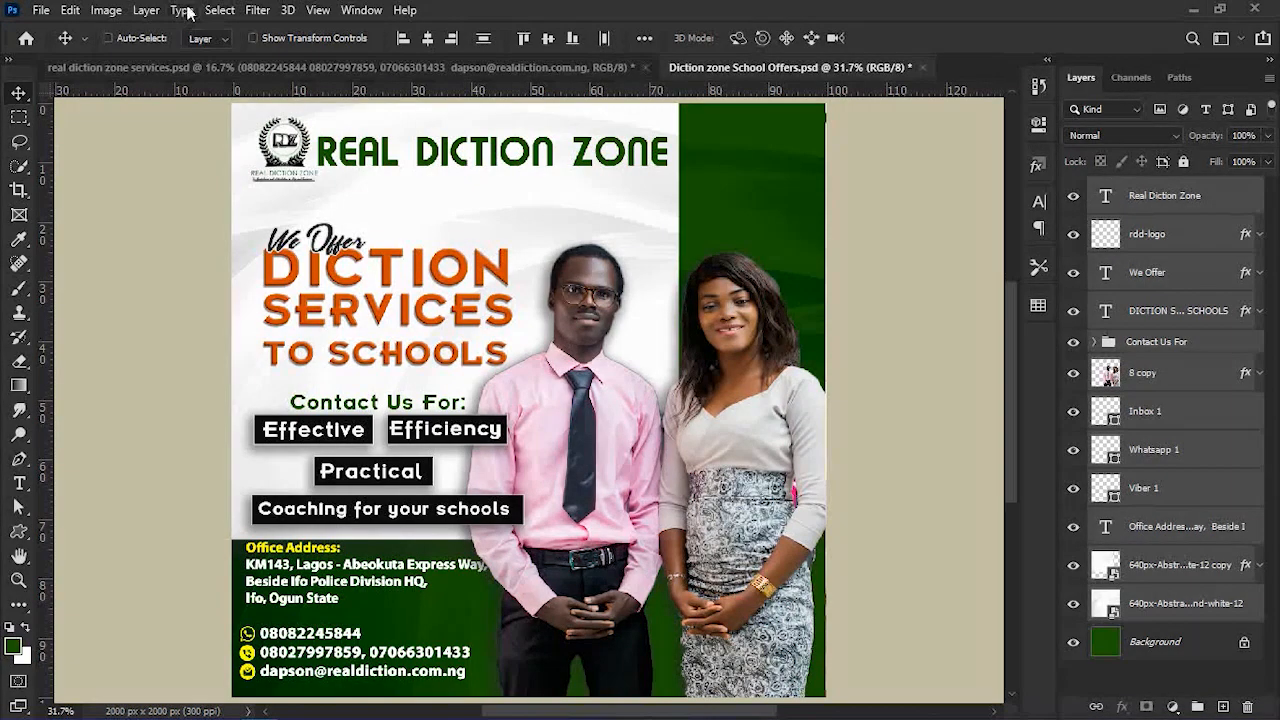
click(150, 11)
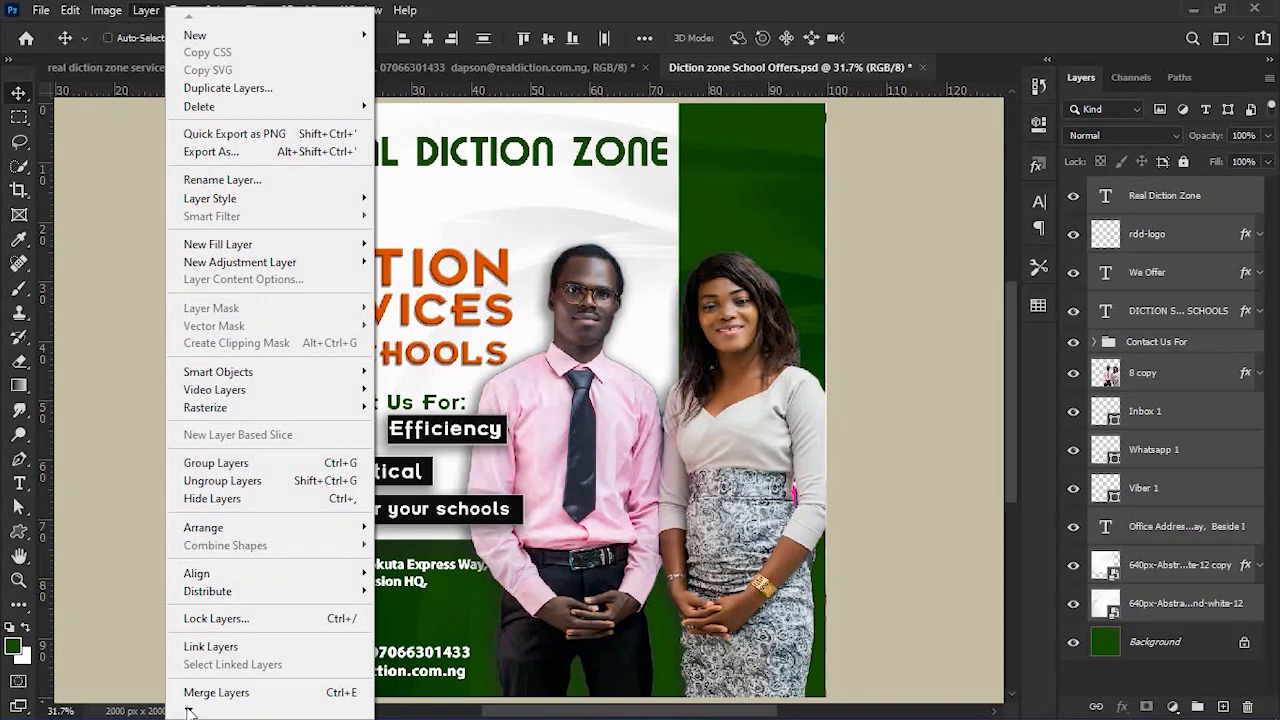
mouse_move(188, 711)
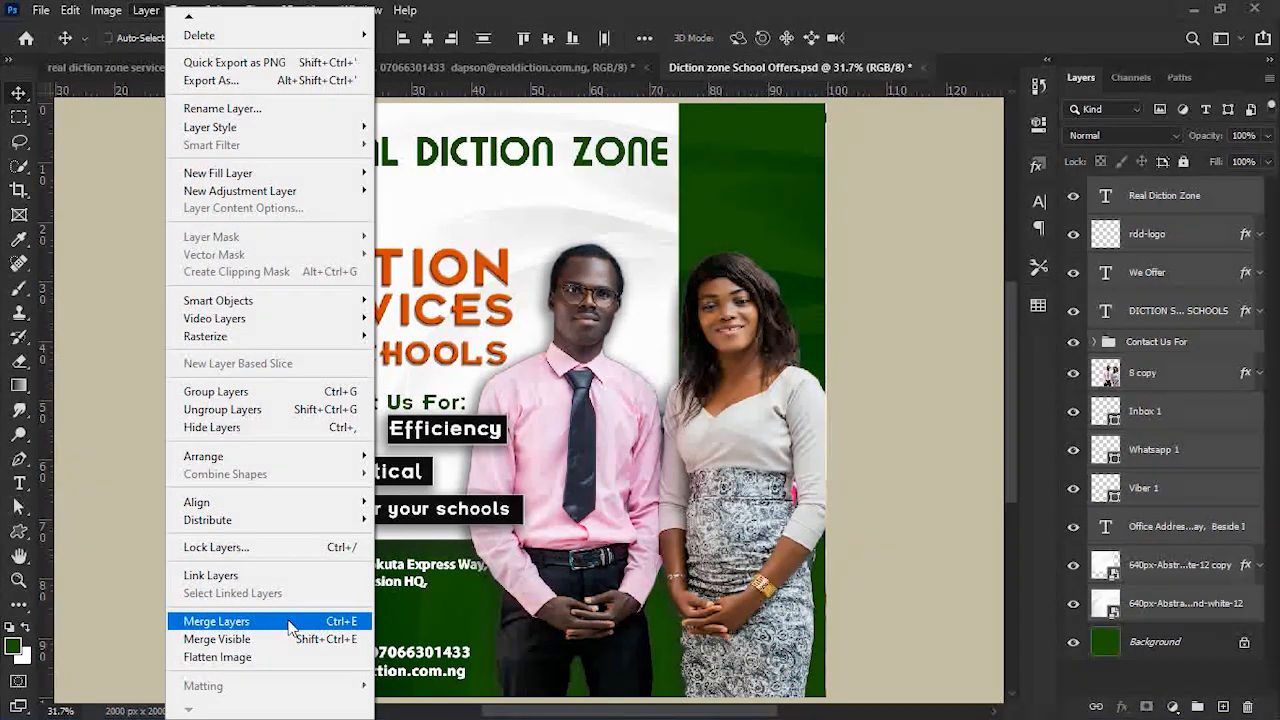
click(290, 627)
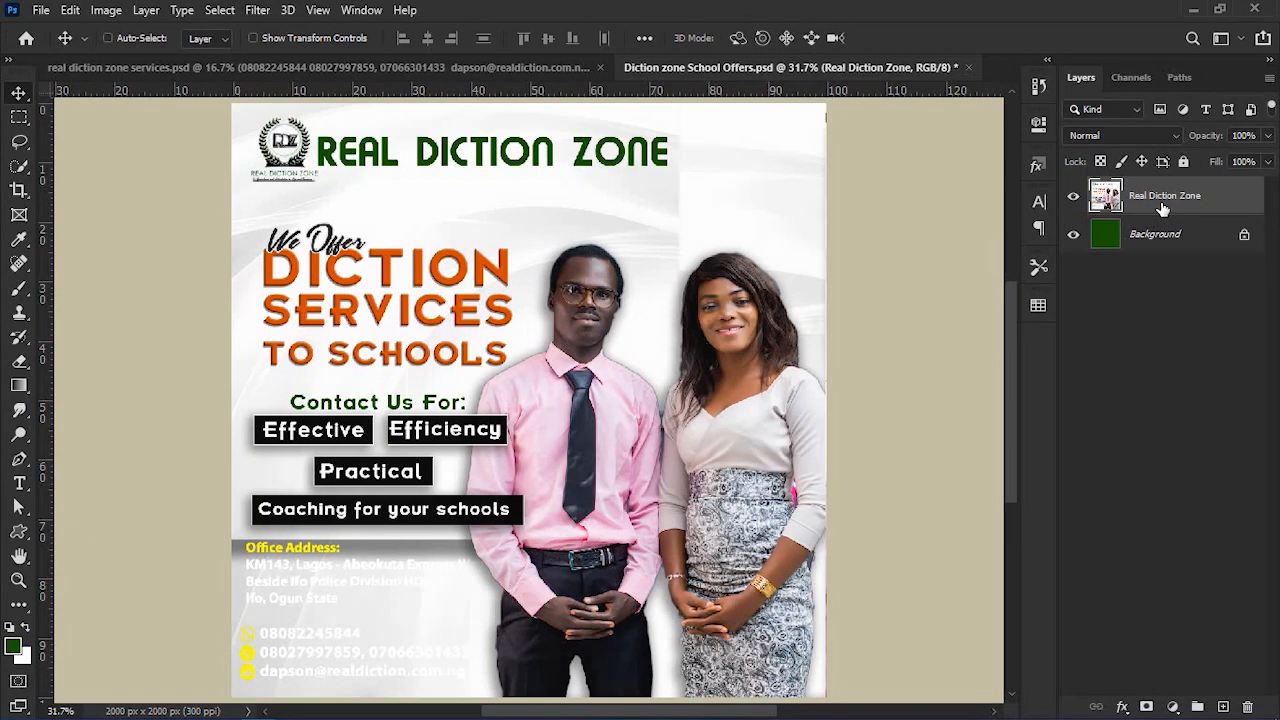
double_click(1208, 195)
click(1246, 203)
double_click(1108, 200)
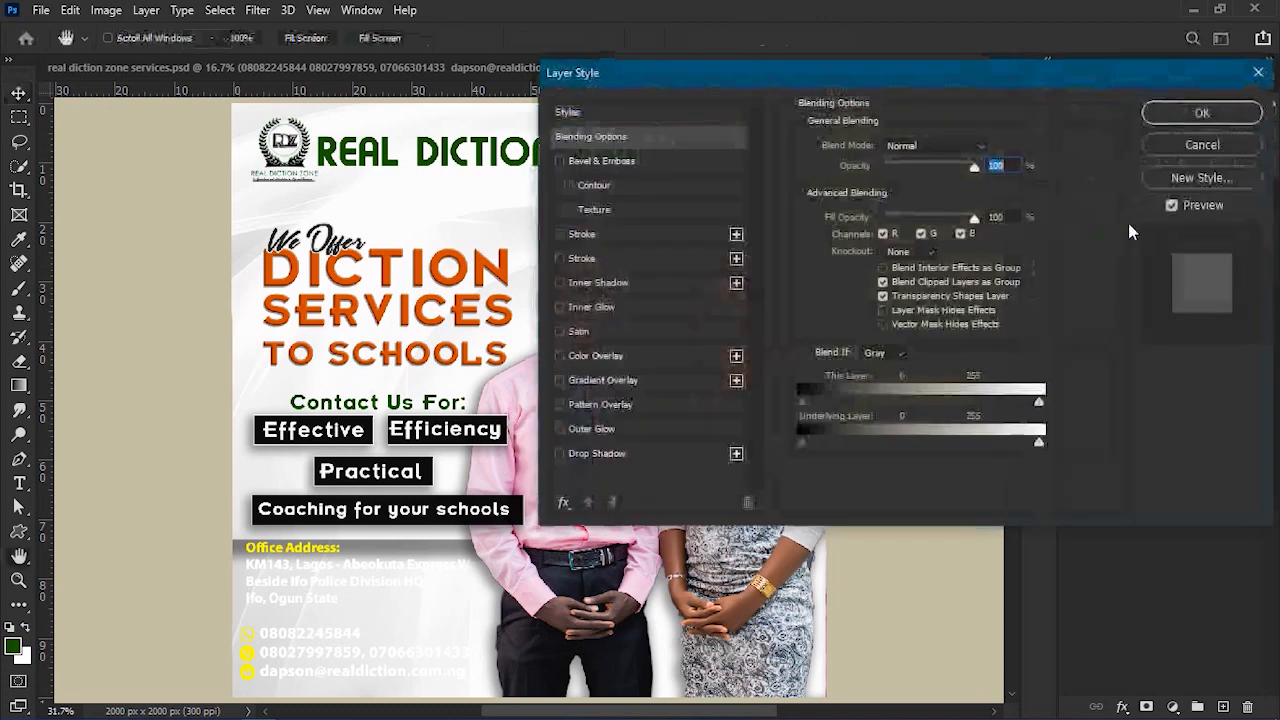
click(1173, 149)
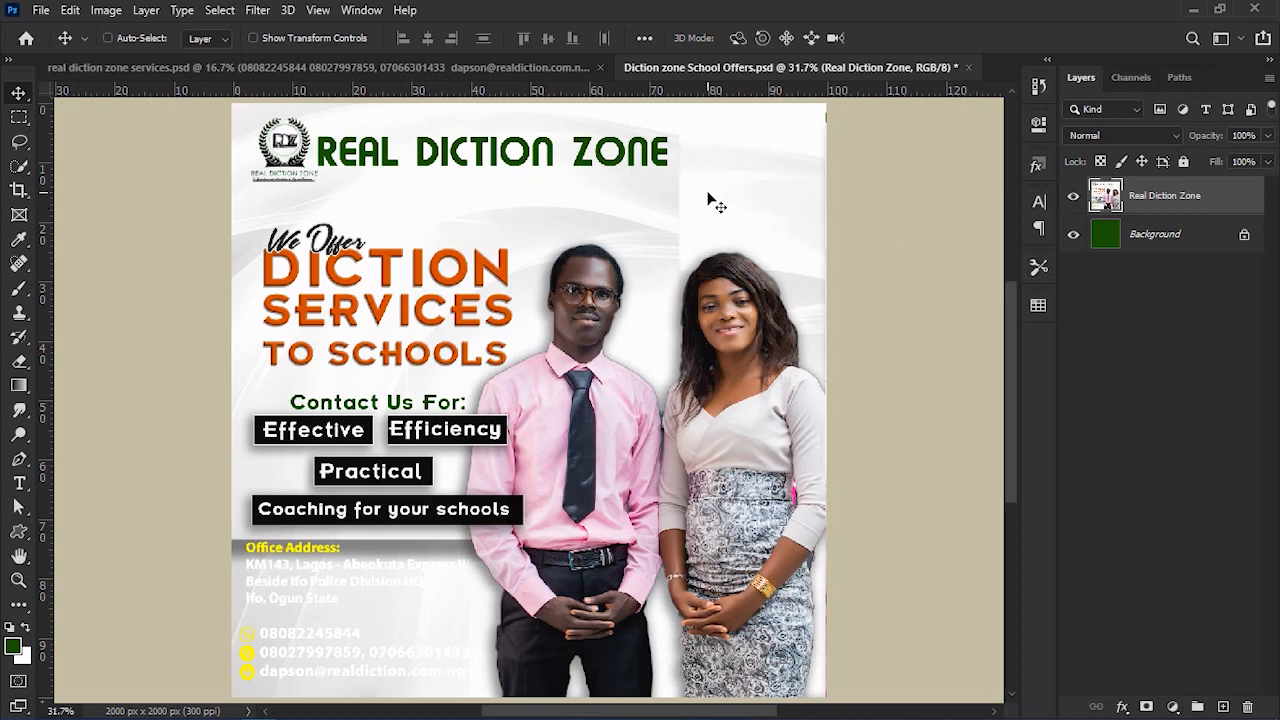
key(ctrl+z)
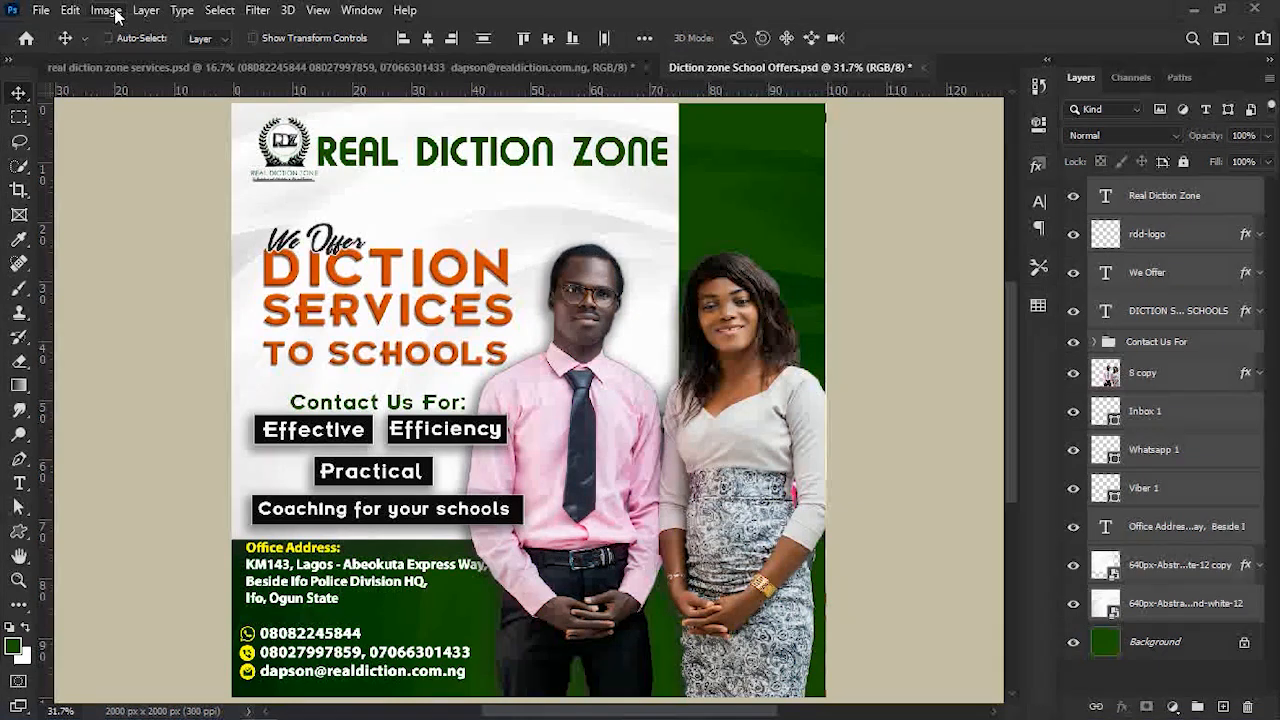
Try Merge Visible on the flyer's layers, both with all of them and with only the title layer selected, undoing each merge.
click(152, 10)
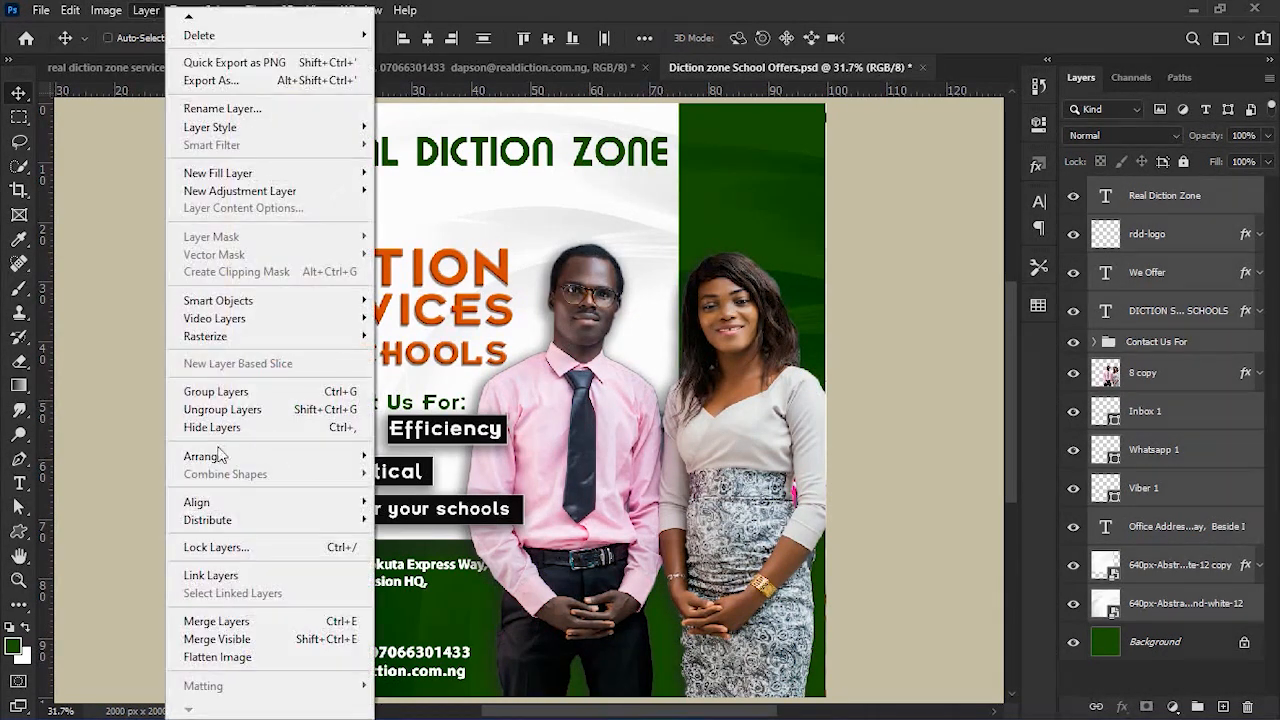
click(305, 640)
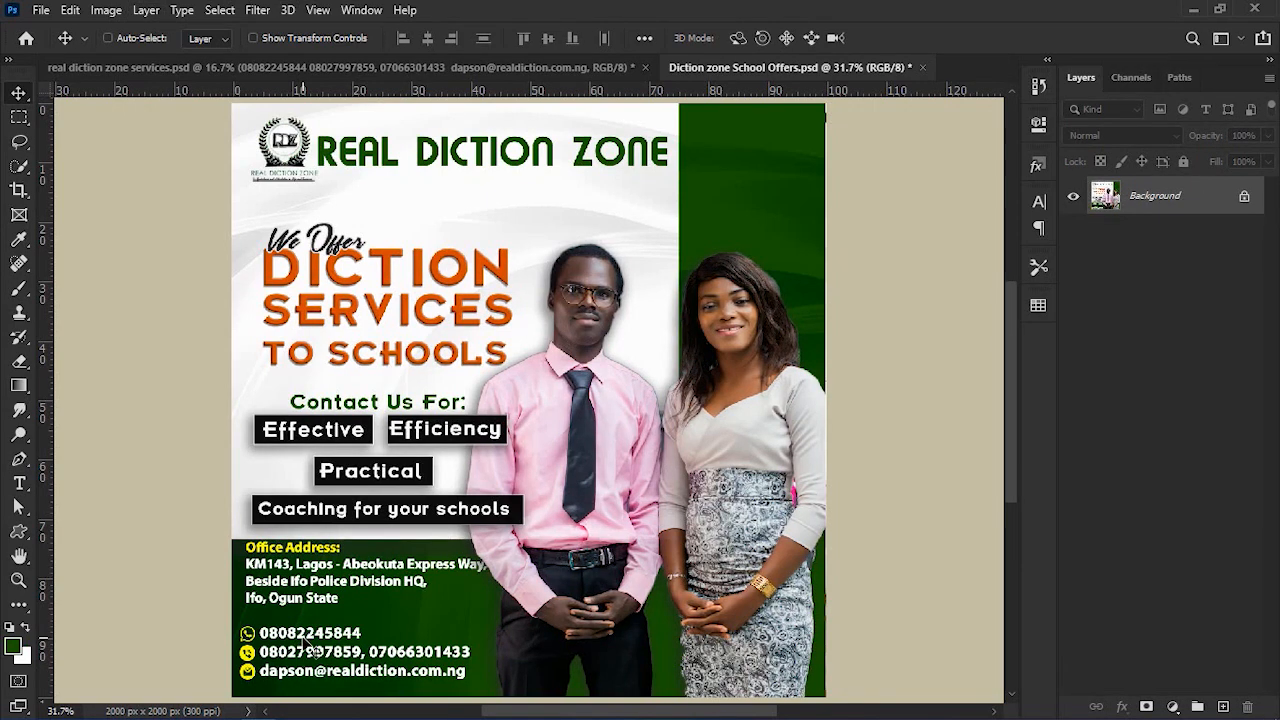
key(ctrl+z)
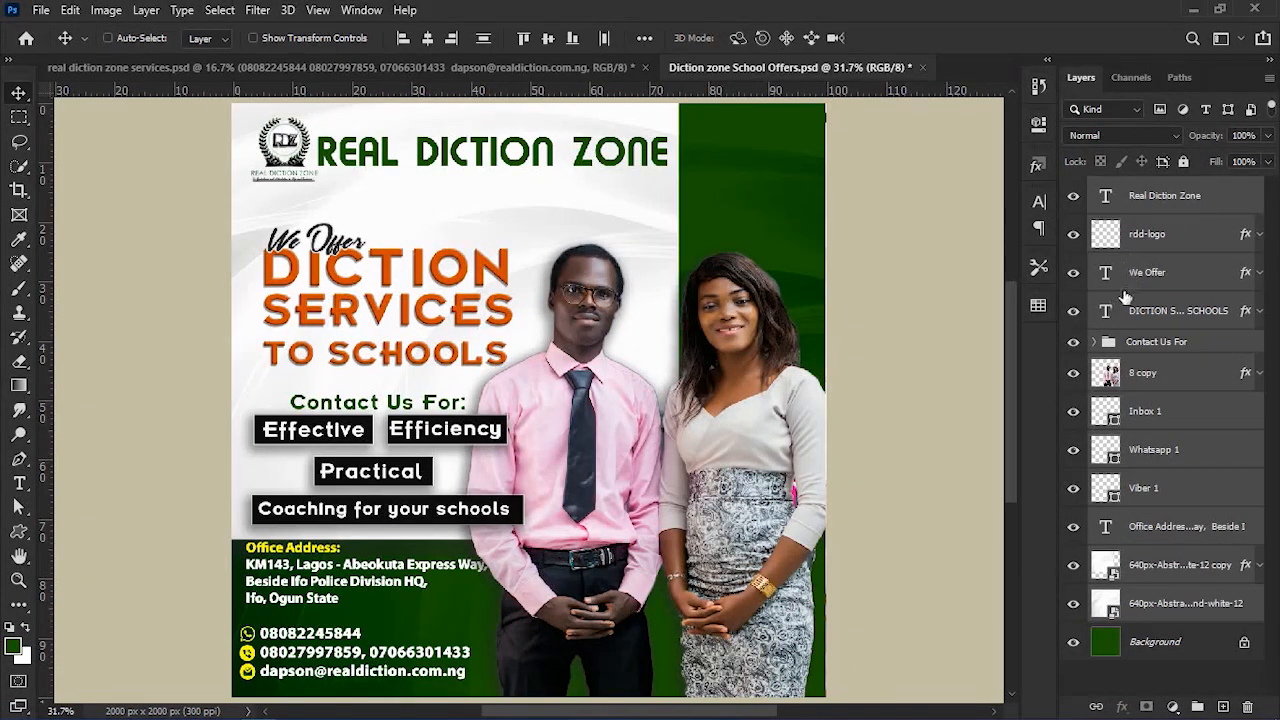
click(1236, 201)
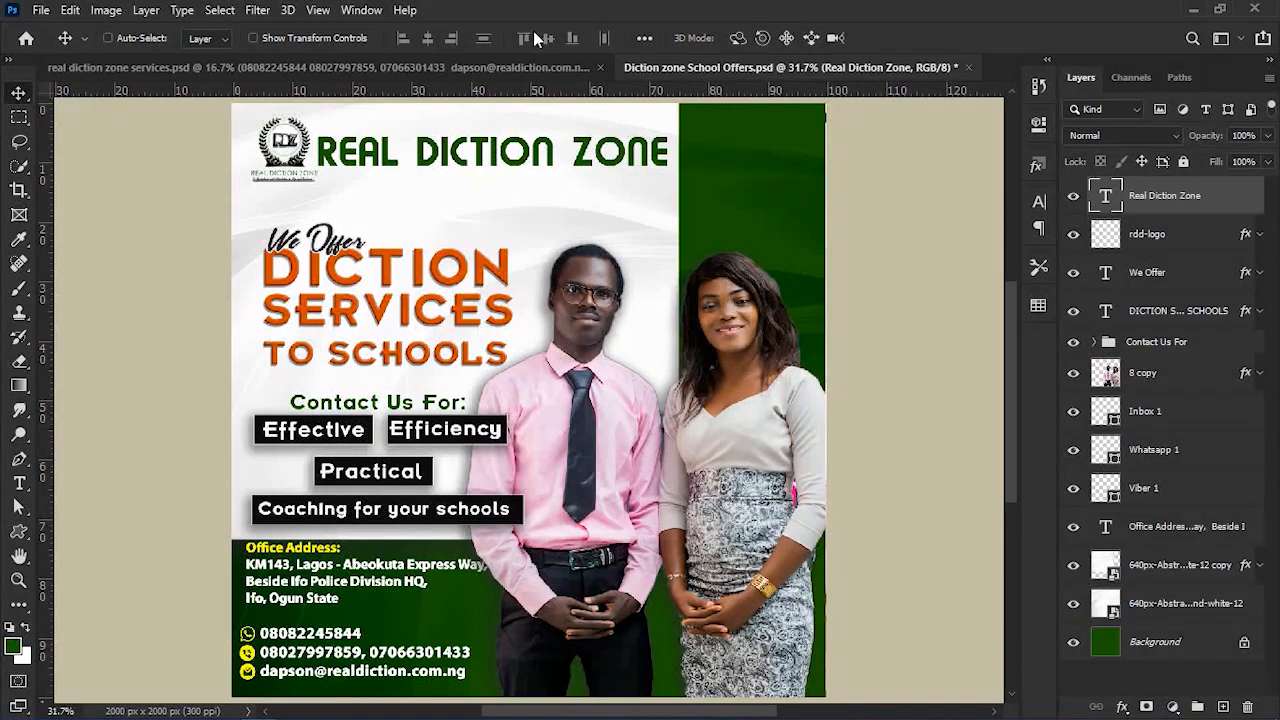
click(146, 10)
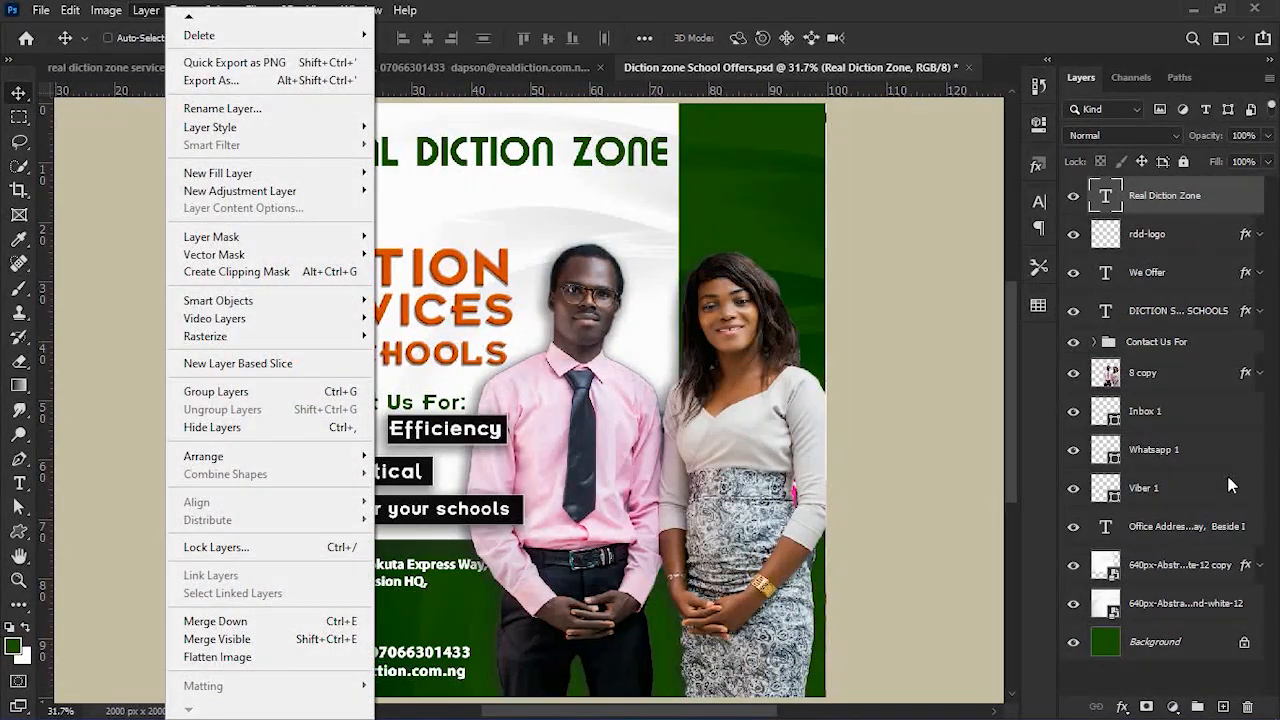
click(236, 639)
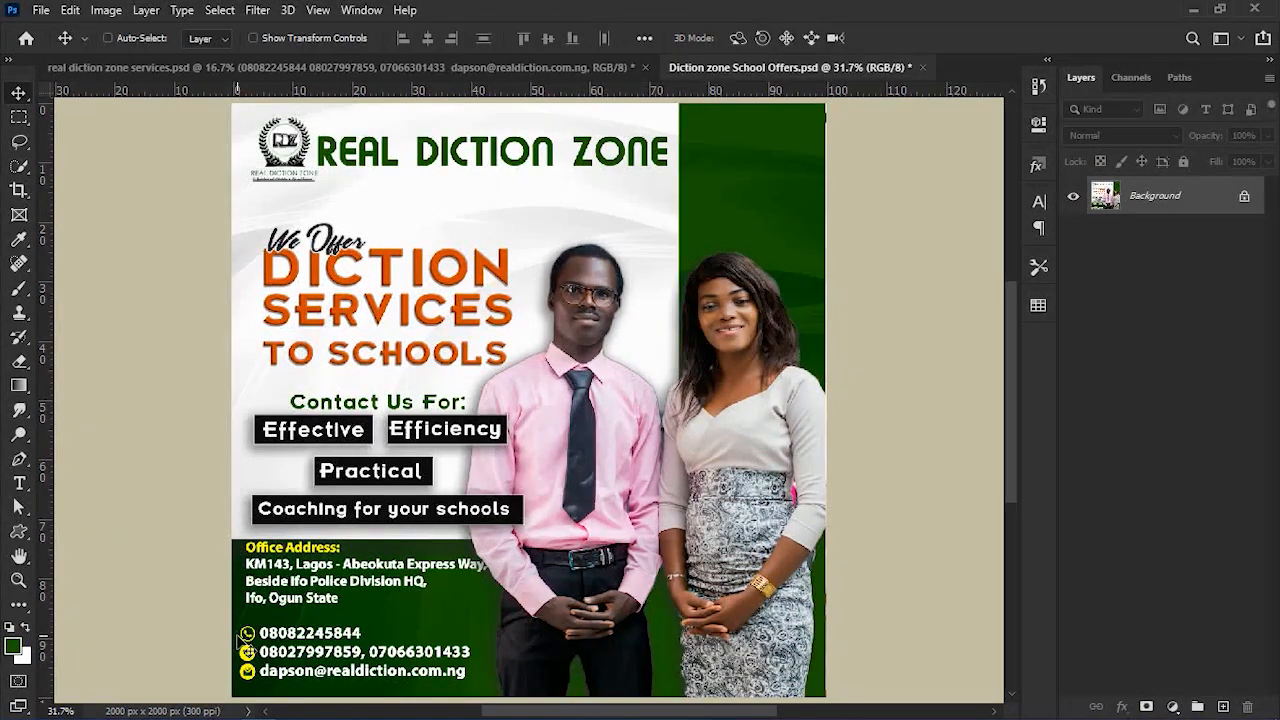
key(ctrl+z)
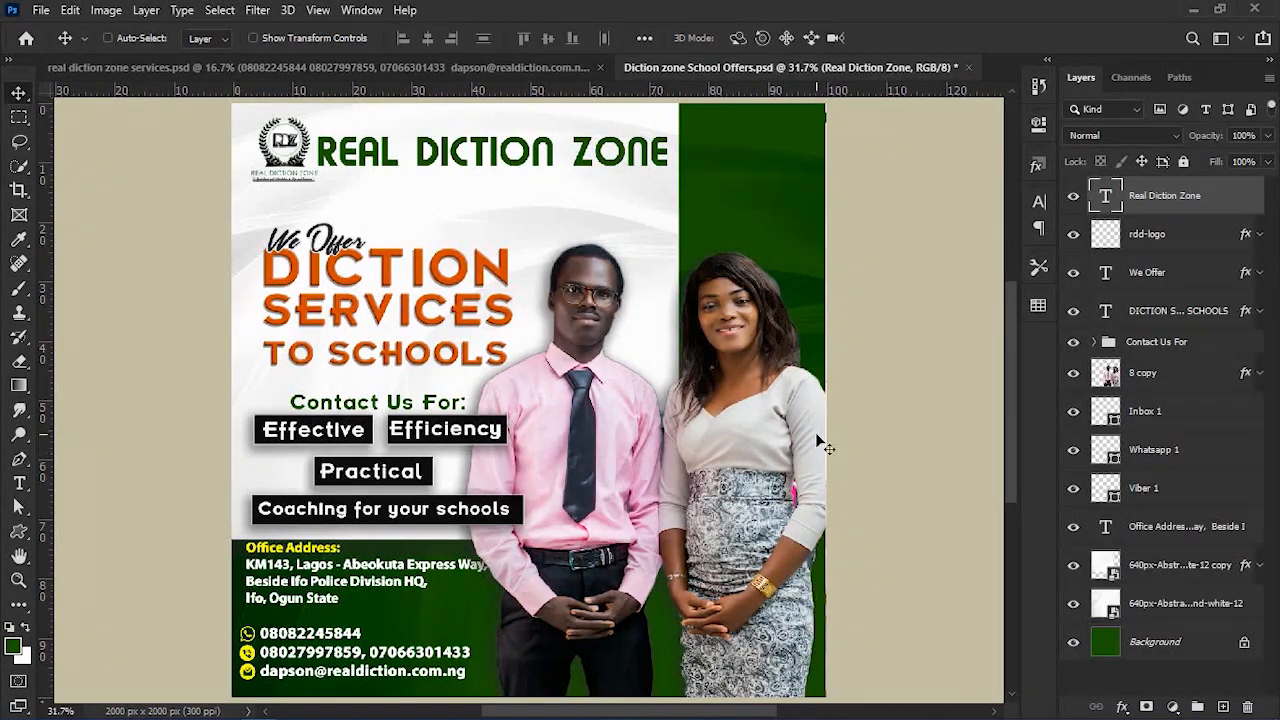
Stamp all visible layers into a new merged layer above the title layer, keeping the originals, and select it.
key(ctrl)
key(ctrl+shift+alt+e)
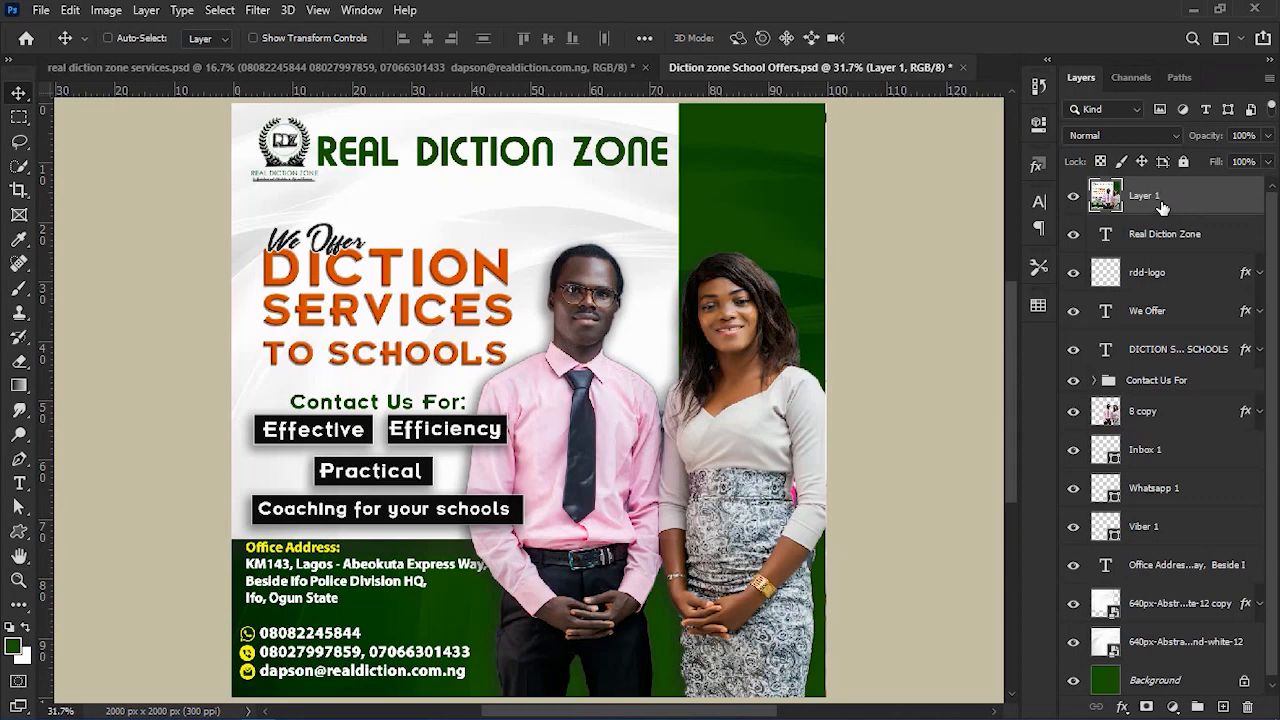
click(1215, 246)
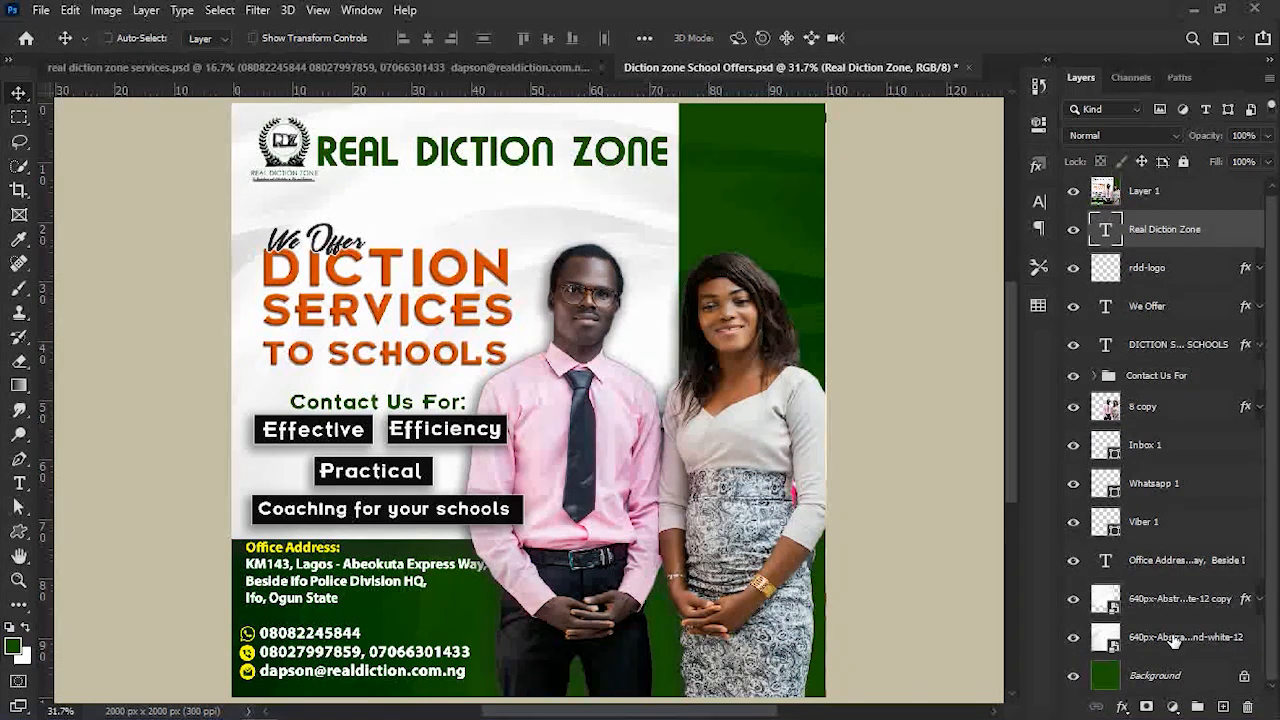
click(1197, 200)
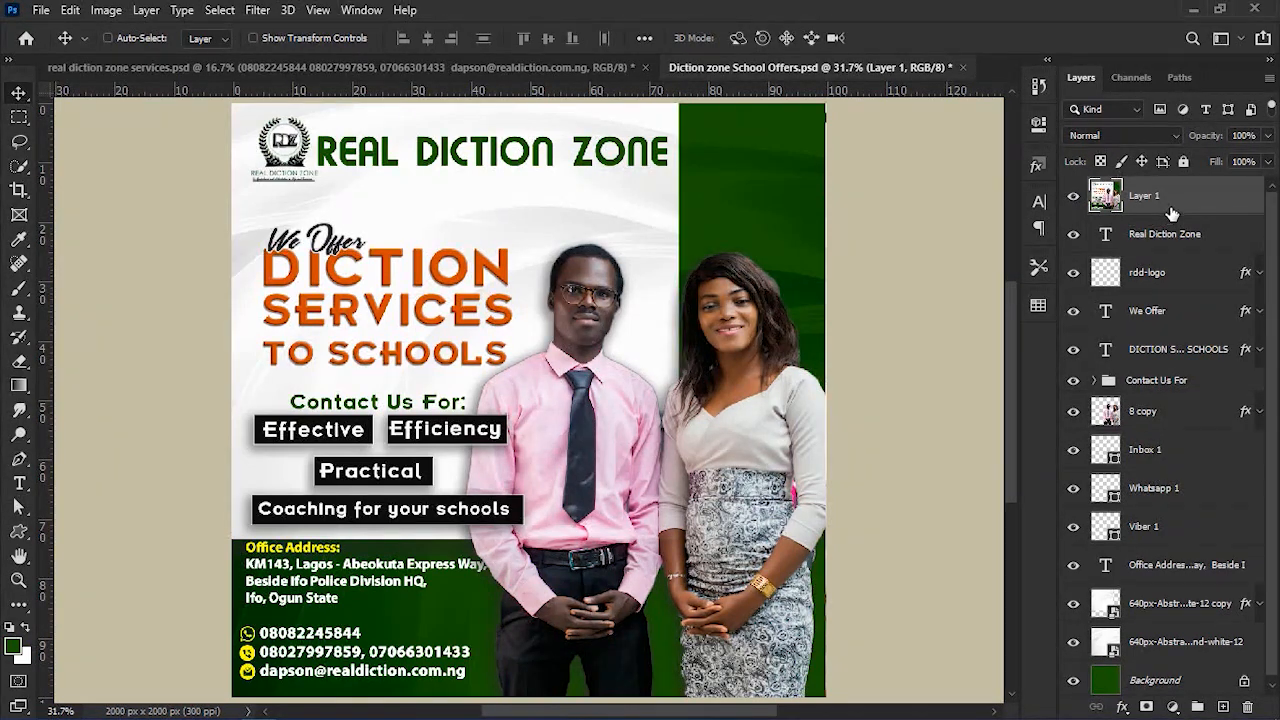
Try converting the merged flyer layer to a smart object, and undo the conversion.
right_click(1222, 198)
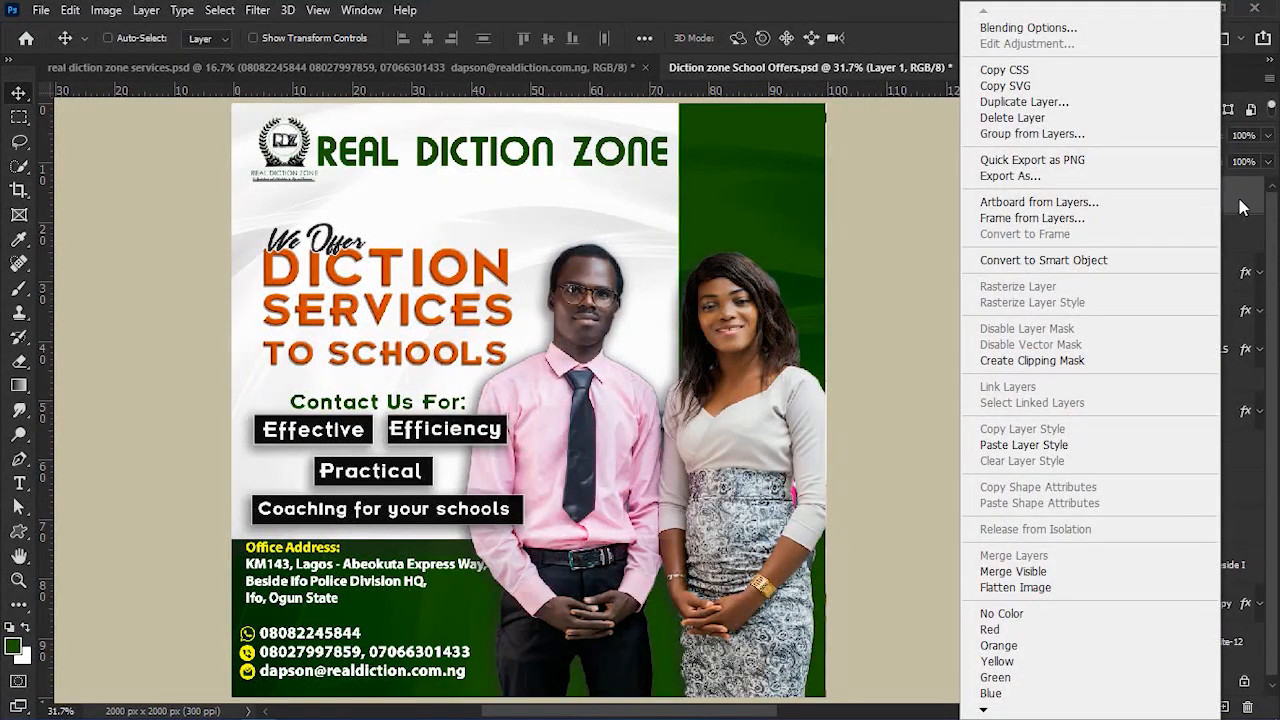
click(1095, 261)
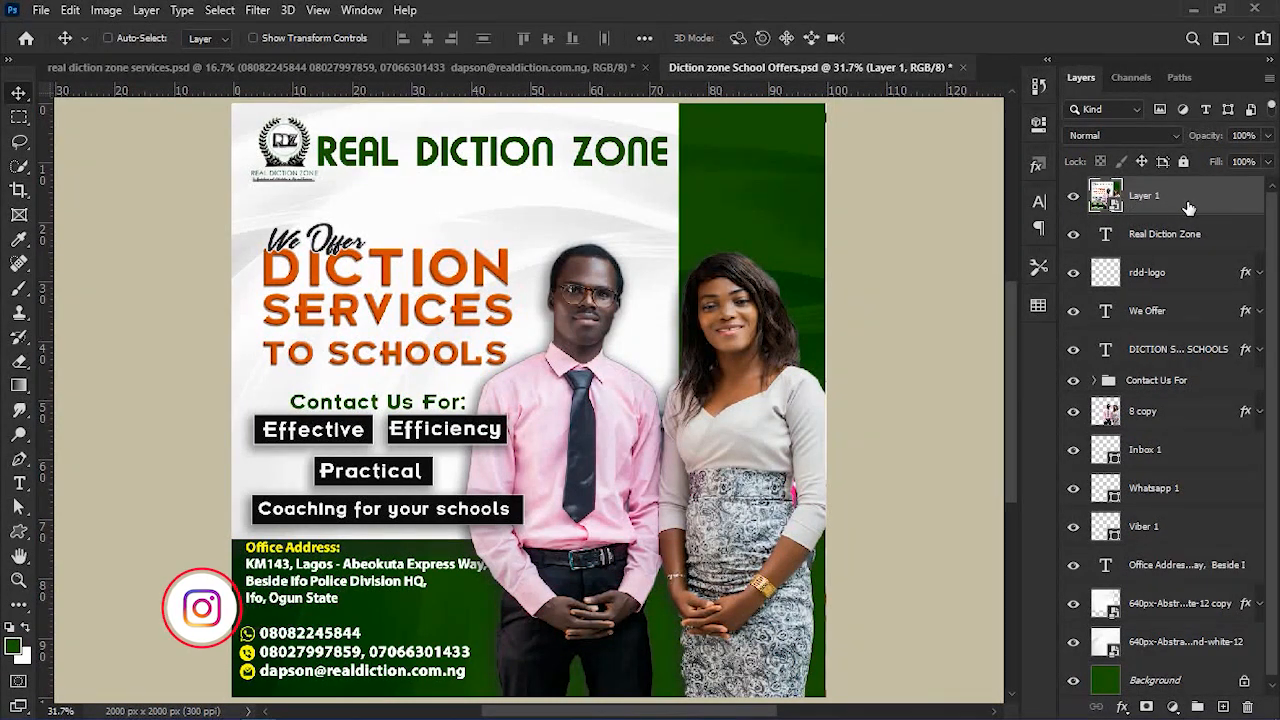
key(ctrl+z)
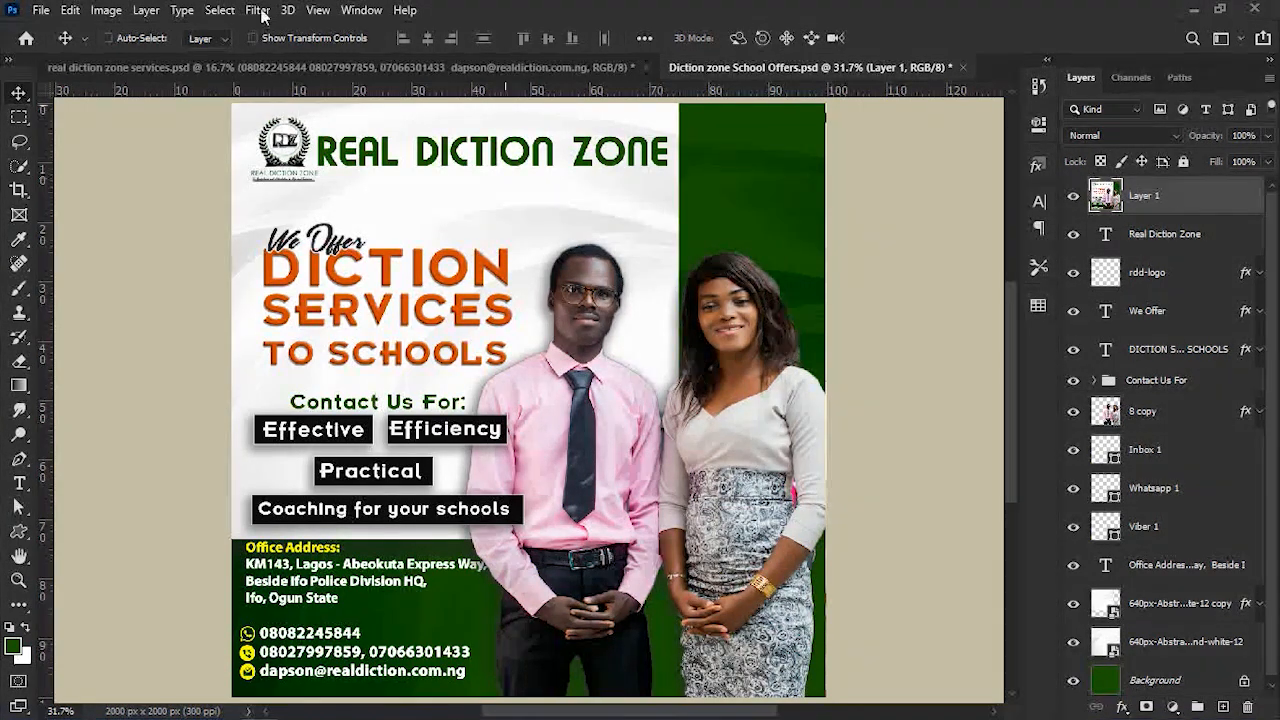
Apply Levels directly to the merged layer with input black at 29 and input white at 234.
click(112, 10)
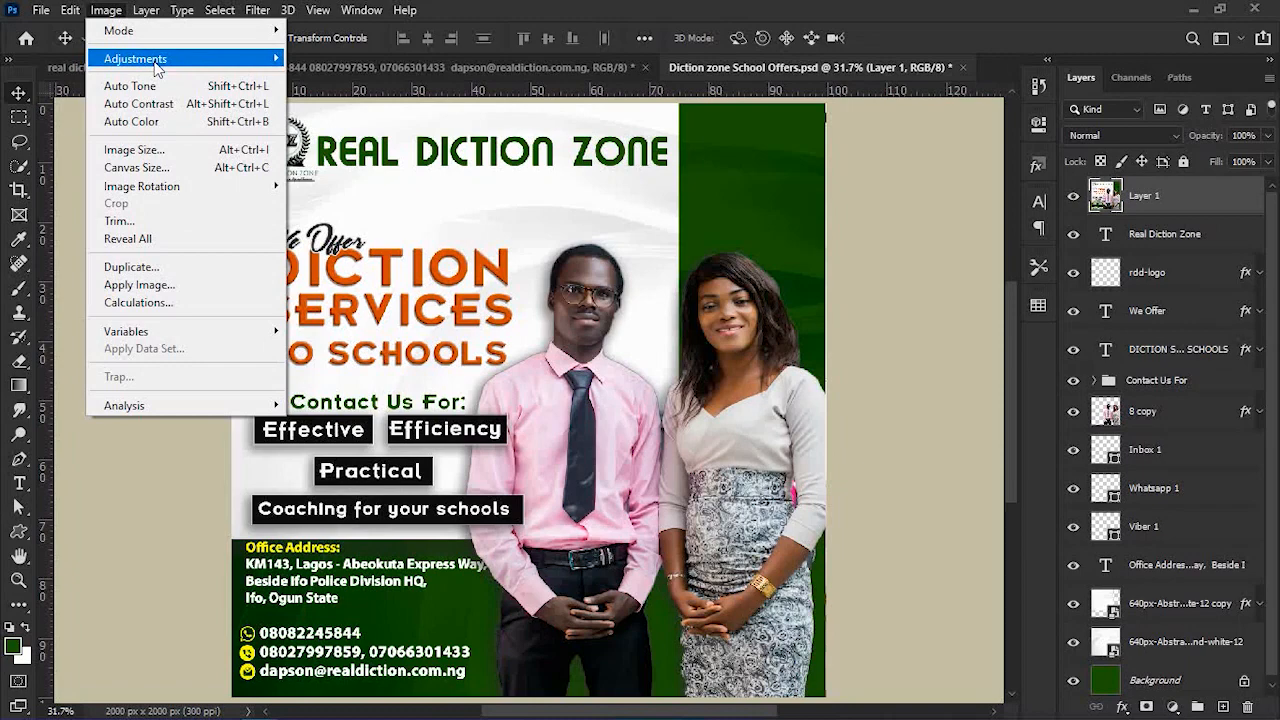
mouse_move(163, 58)
click(318, 76)
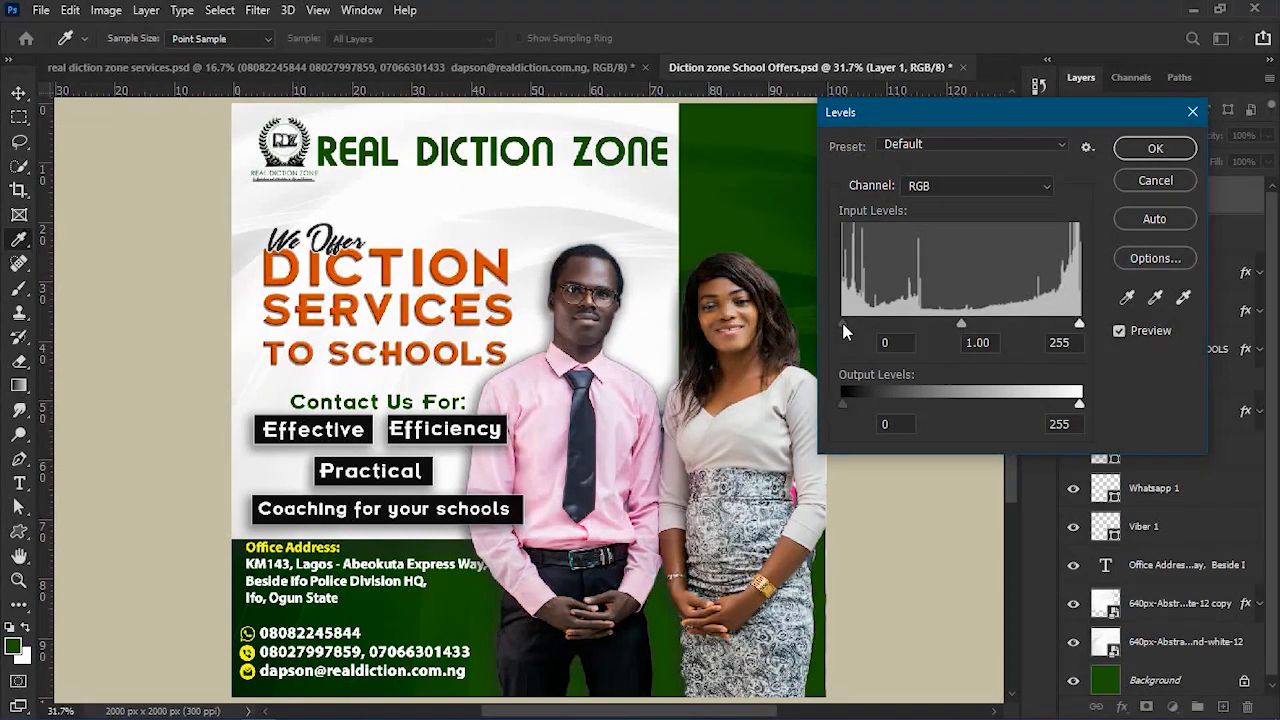
drag(843, 326, 870, 328)
drag(1073, 326, 1063, 328)
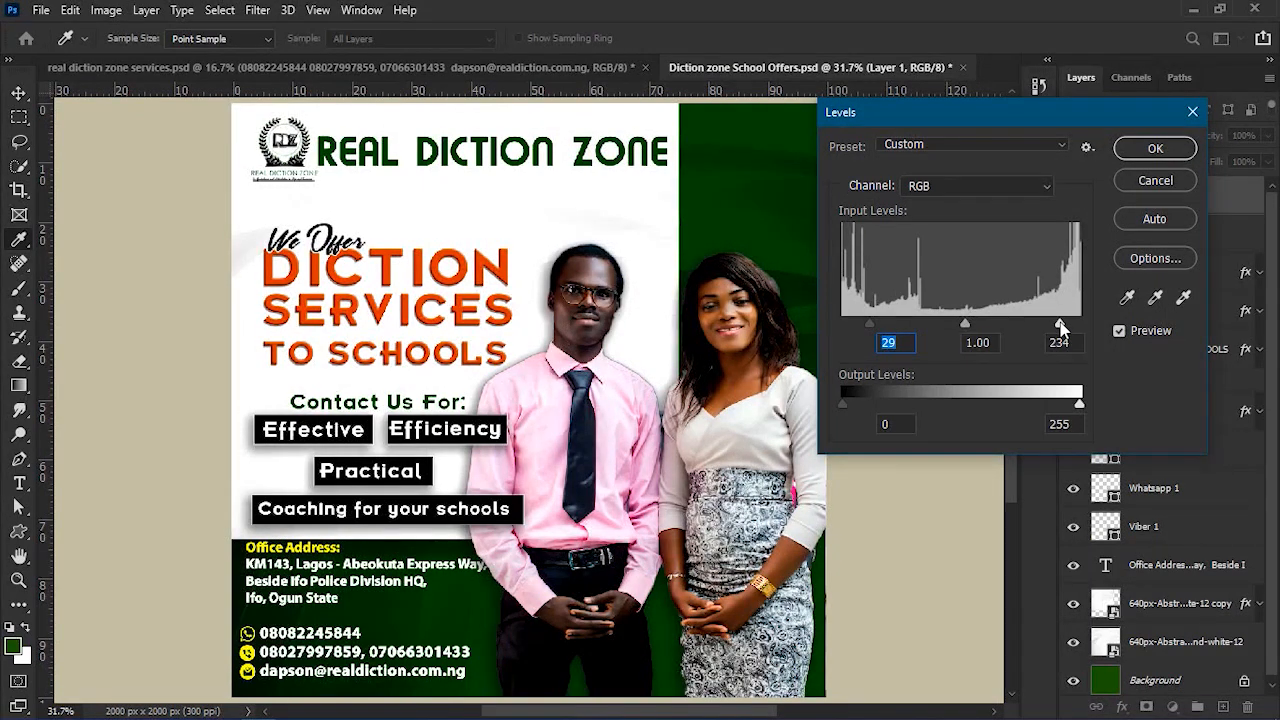
drag(1061, 326, 1062, 326)
click(1186, 148)
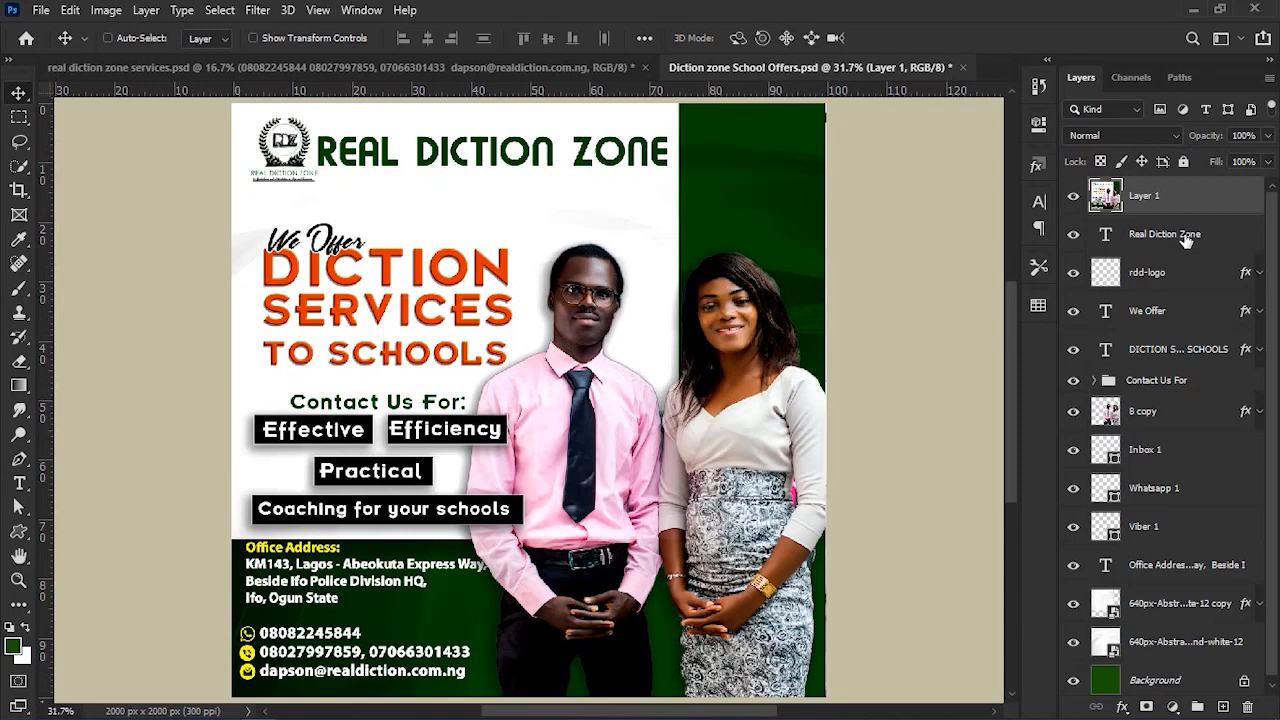
Reopen Levels on the merged layer, cancel it, and undo the applied Levels adjustment.
click(106, 10)
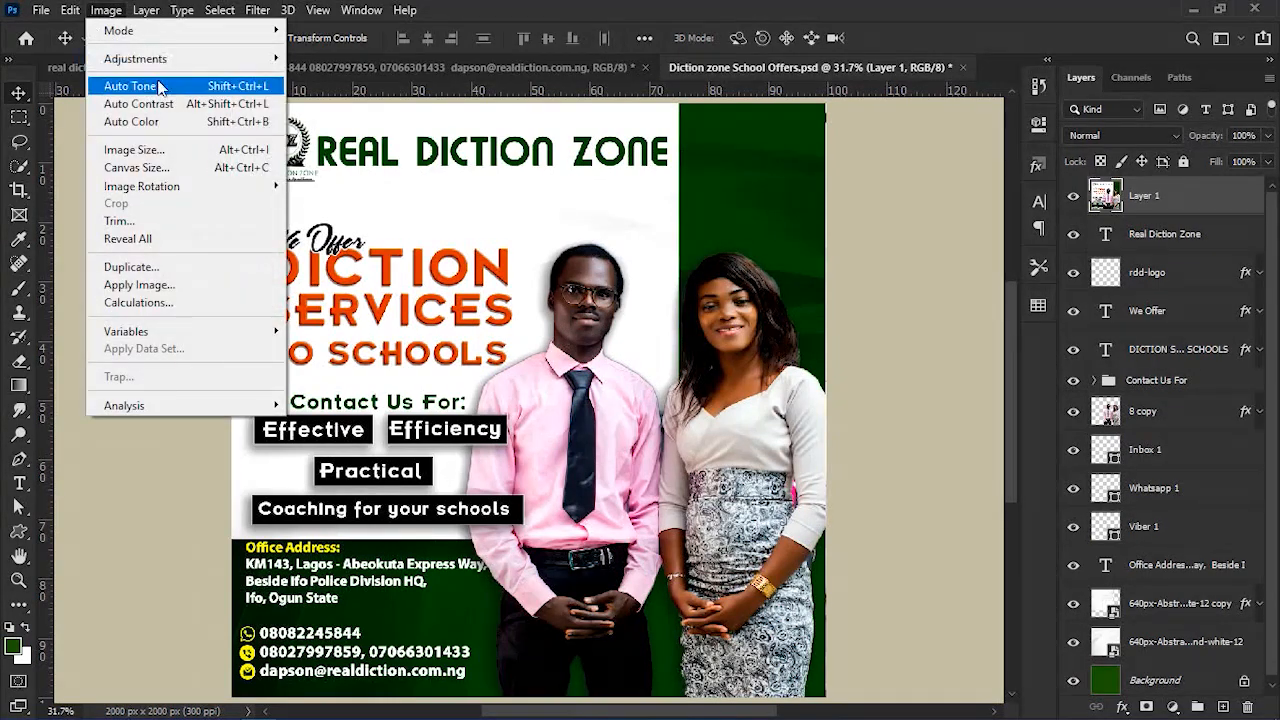
mouse_move(253, 60)
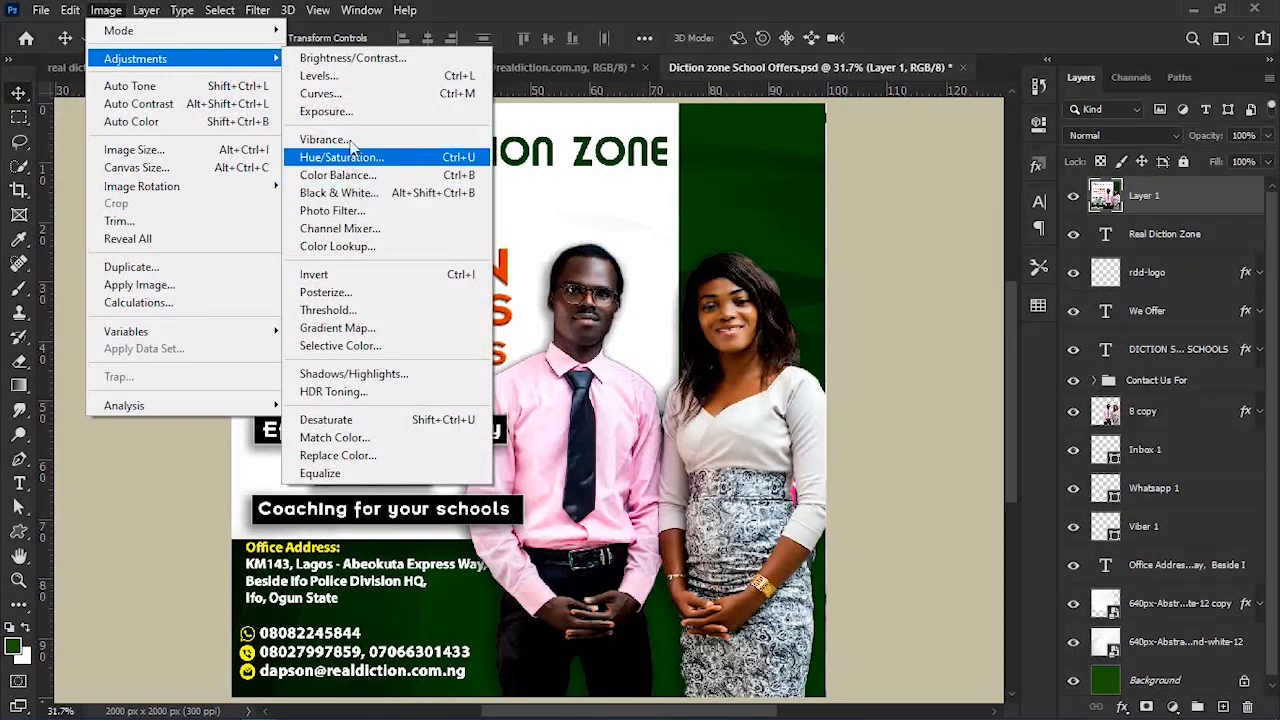
click(340, 76)
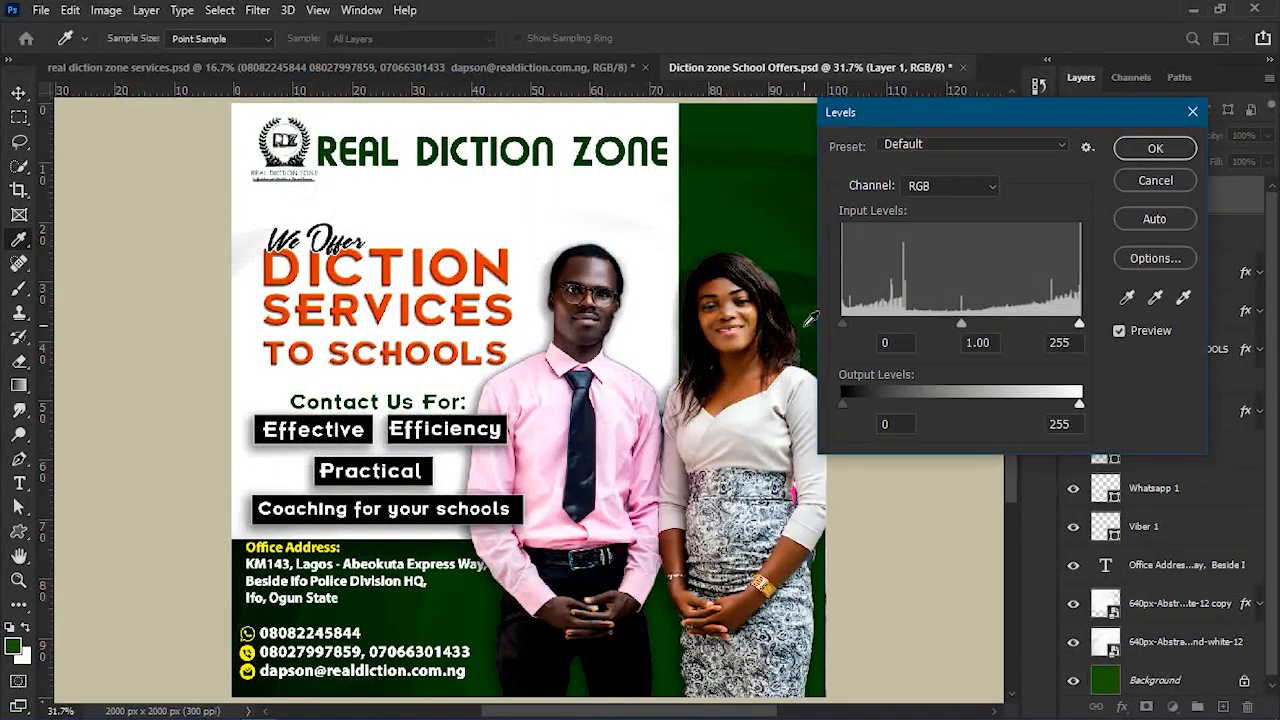
click(1146, 183)
key(v)
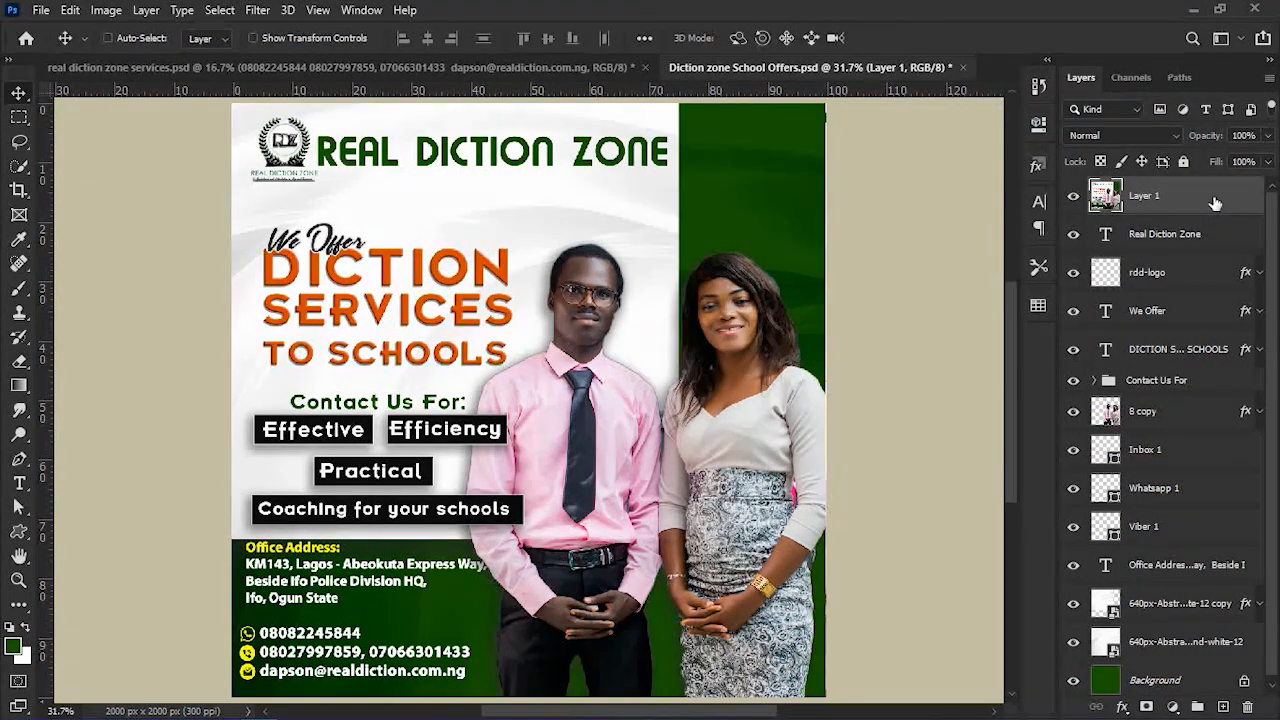
Convert the merged flyer layer to a smart object and apply Levels with input black at 16 and input white at 239.
right_click(1214, 199)
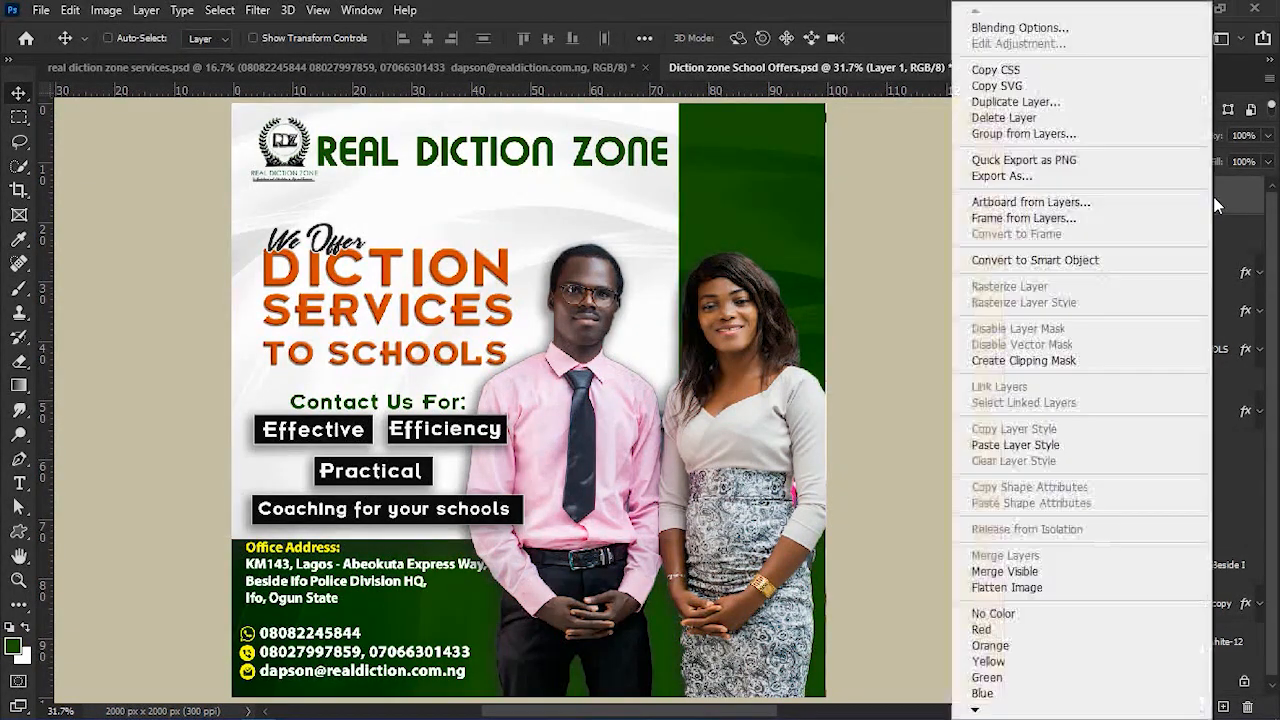
click(1105, 261)
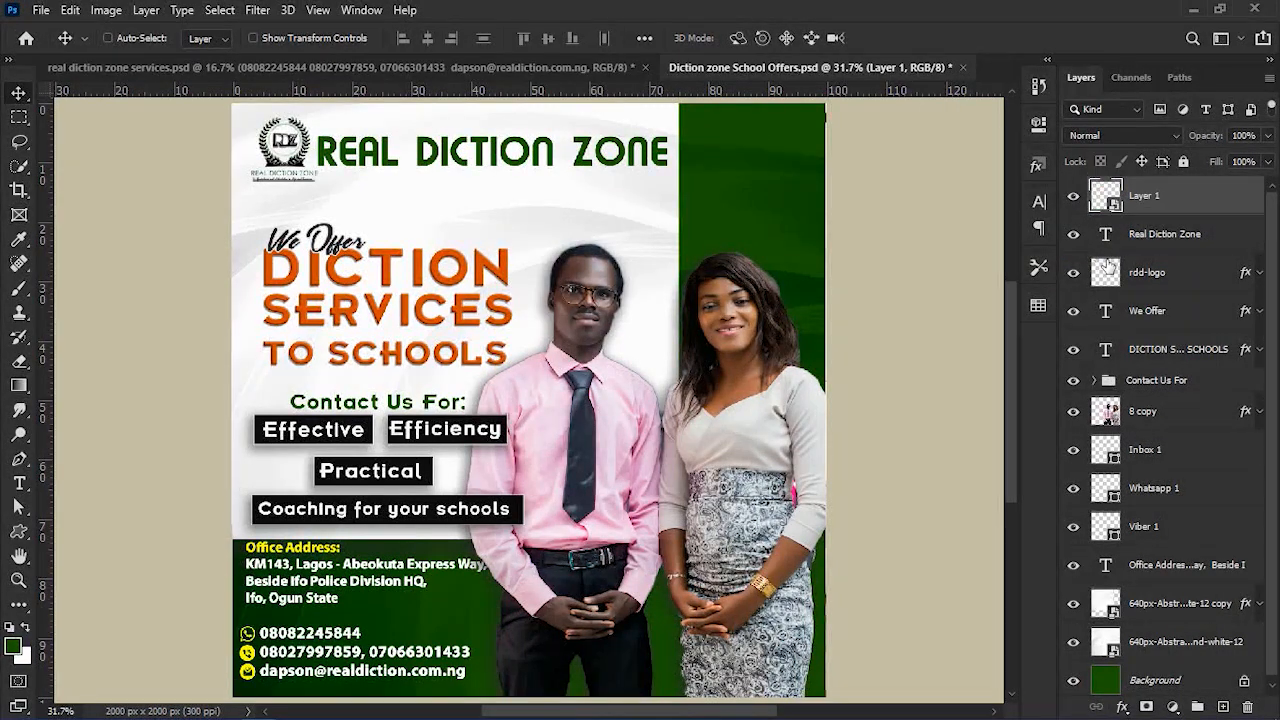
click(106, 10)
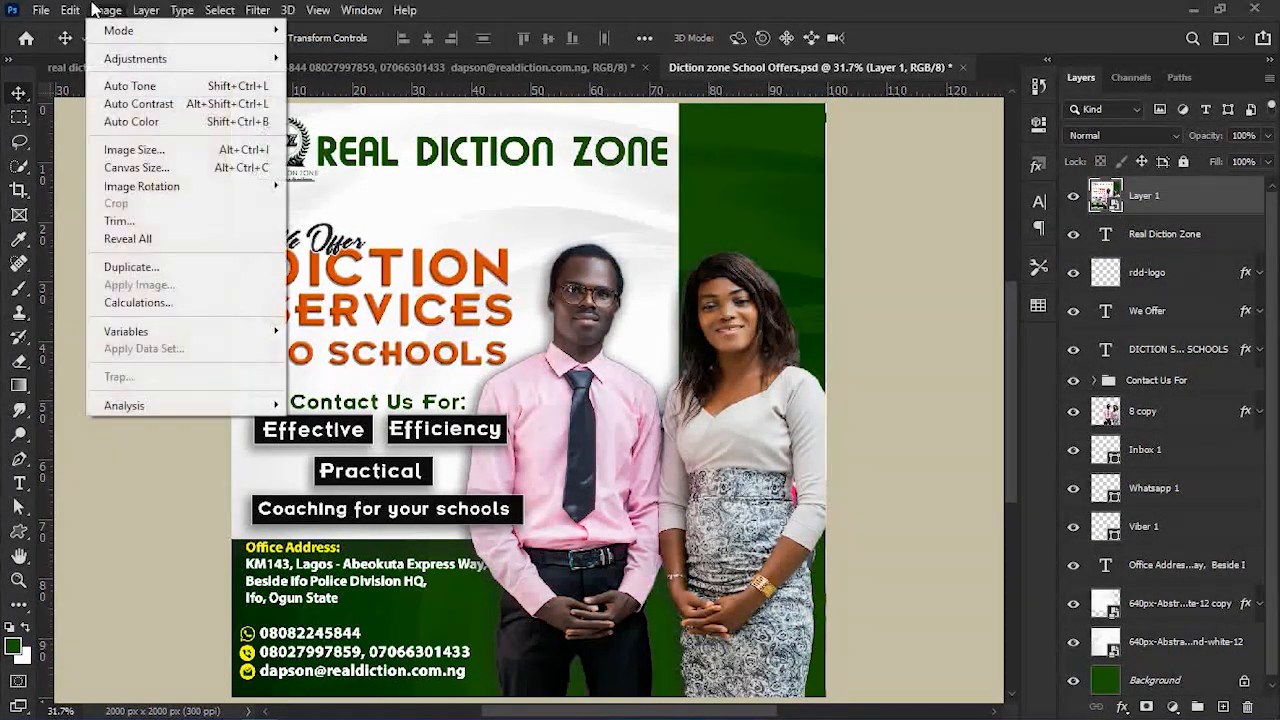
mouse_move(192, 60)
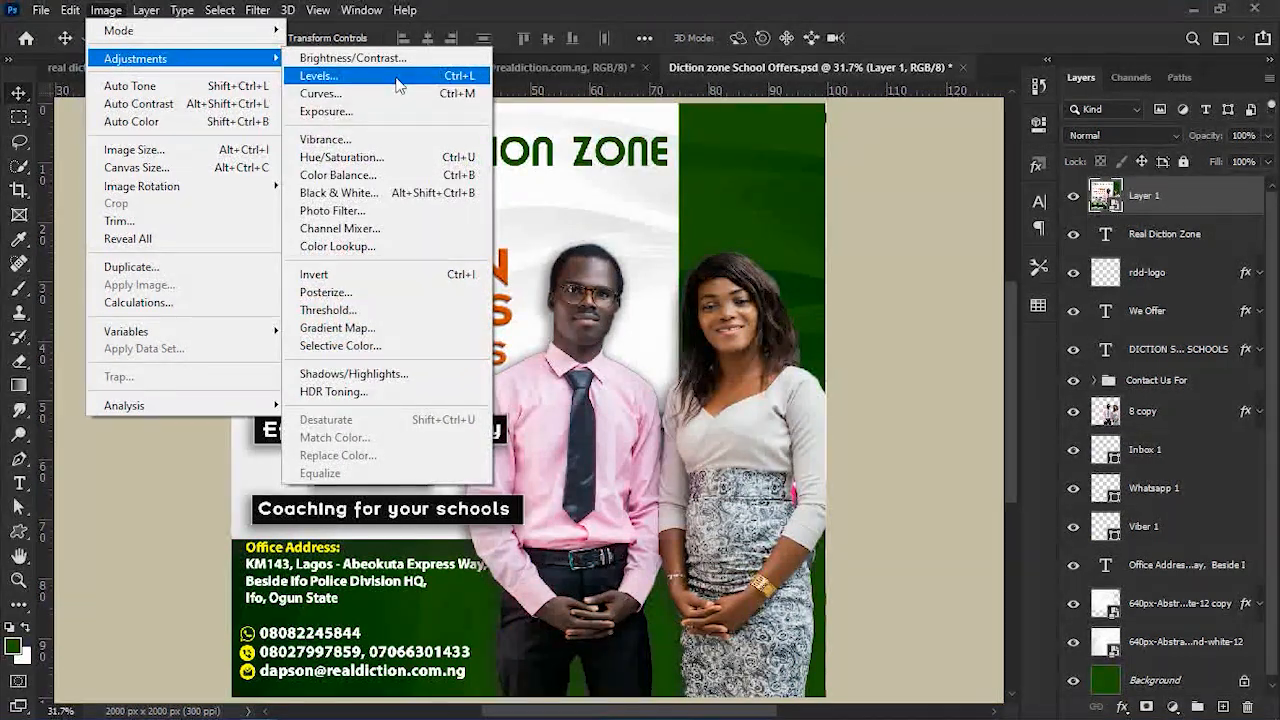
click(395, 76)
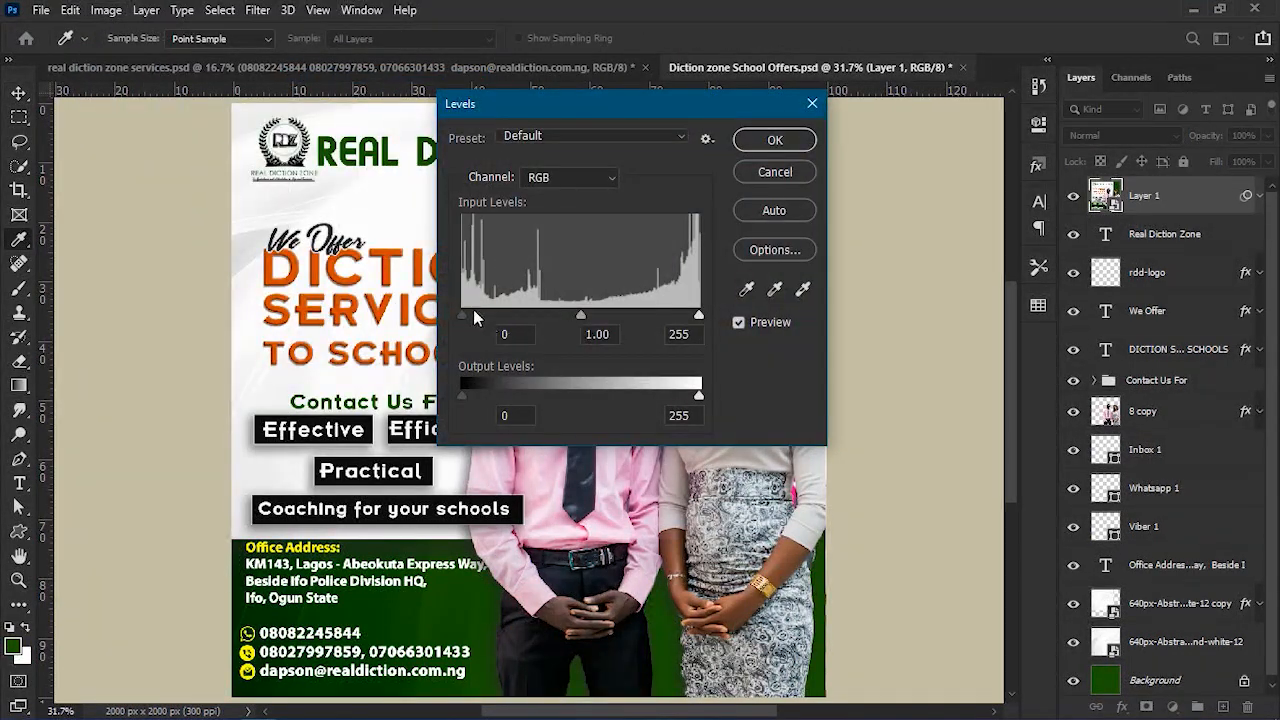
drag(465, 320, 479, 320)
drag(619, 111, 277, 149)
drag(355, 352, 342, 352)
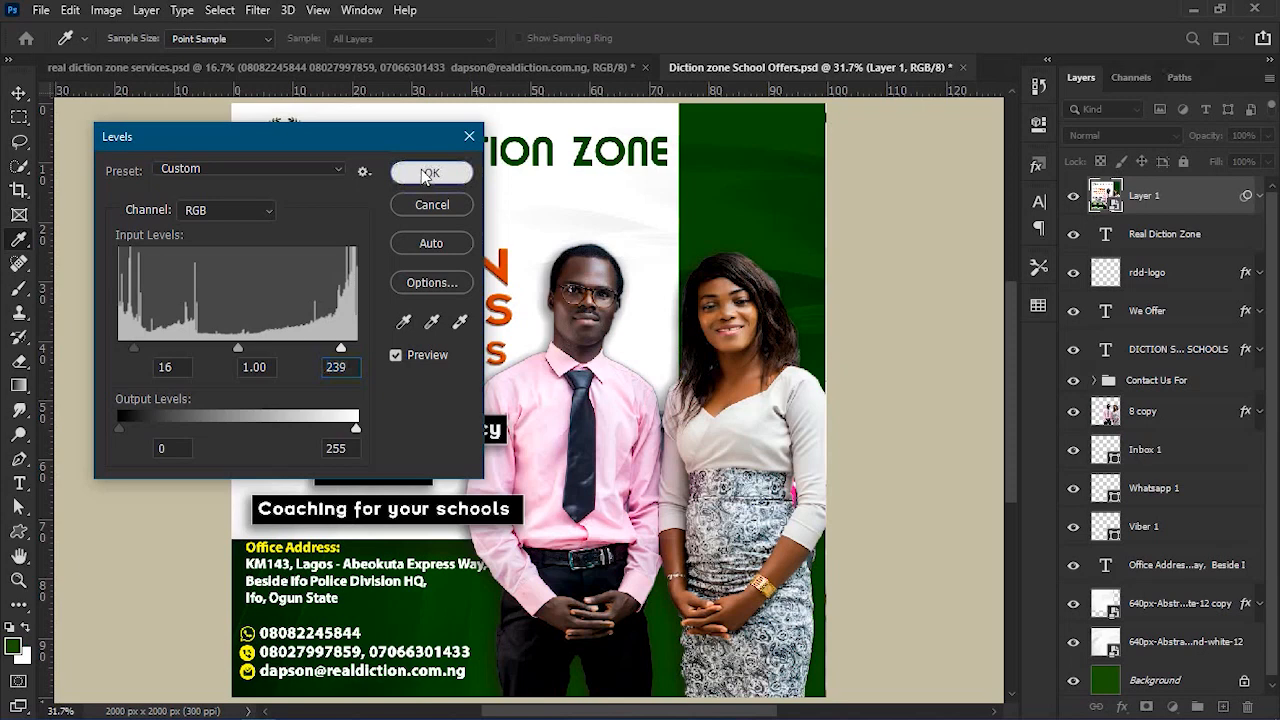
click(428, 174)
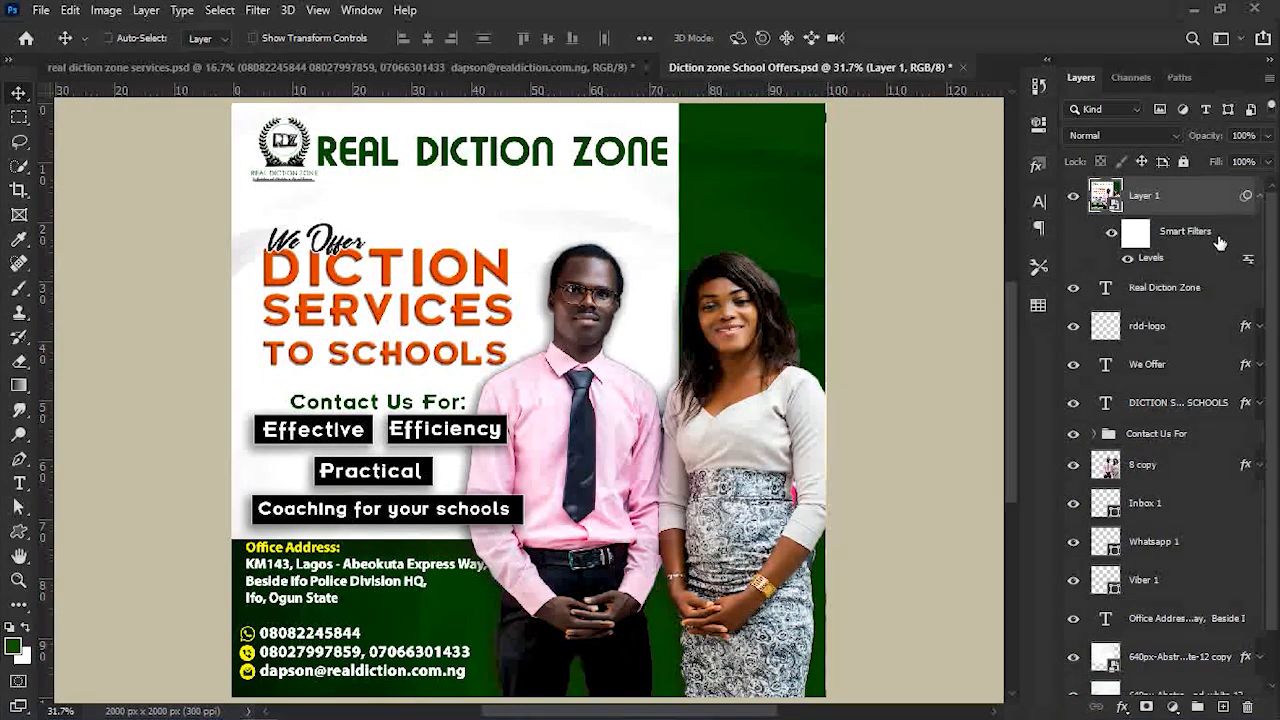
Toggle the merged layer's smart filters off and on to compare the flyer with and without Levels.
click(1118, 241)
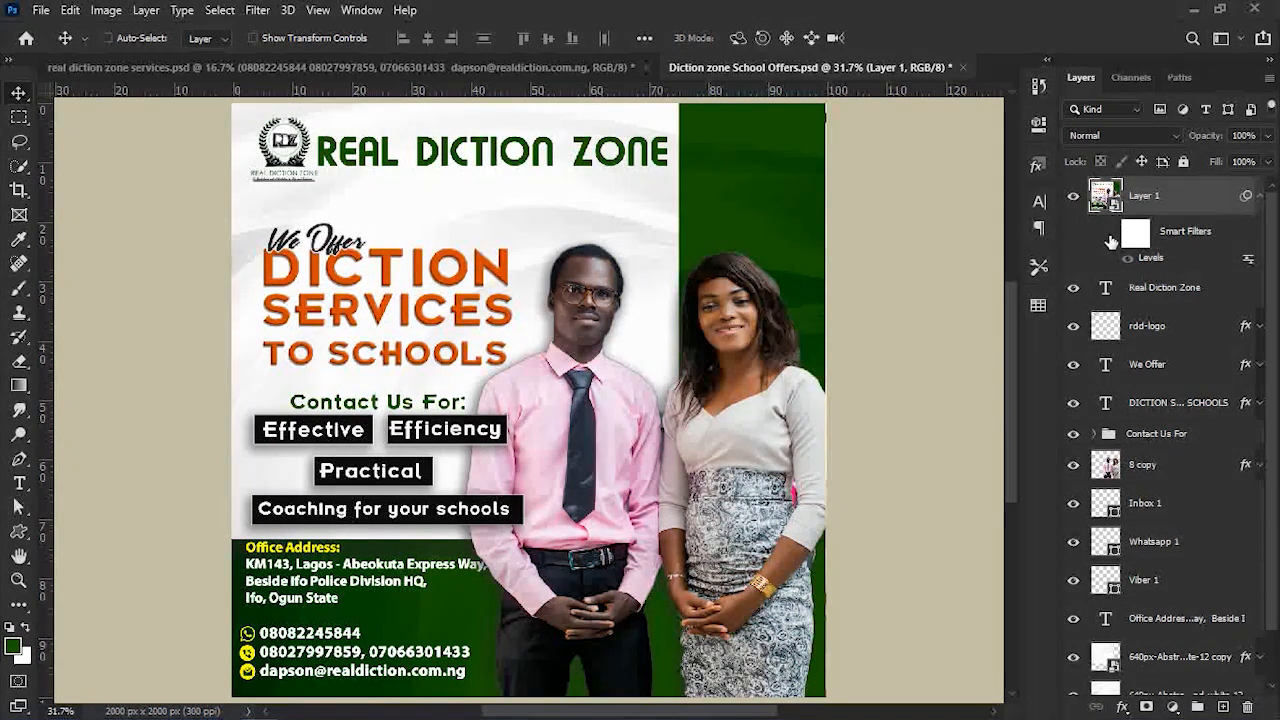
click(1111, 239)
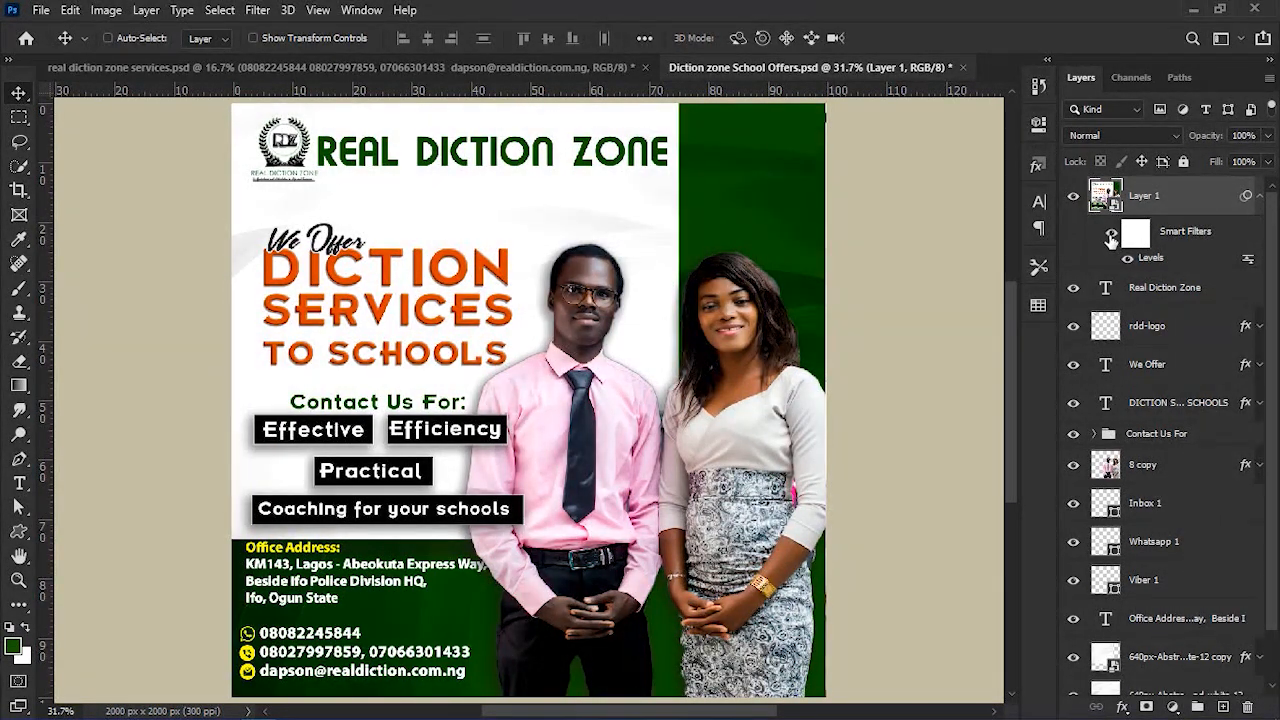
click(1111, 238)
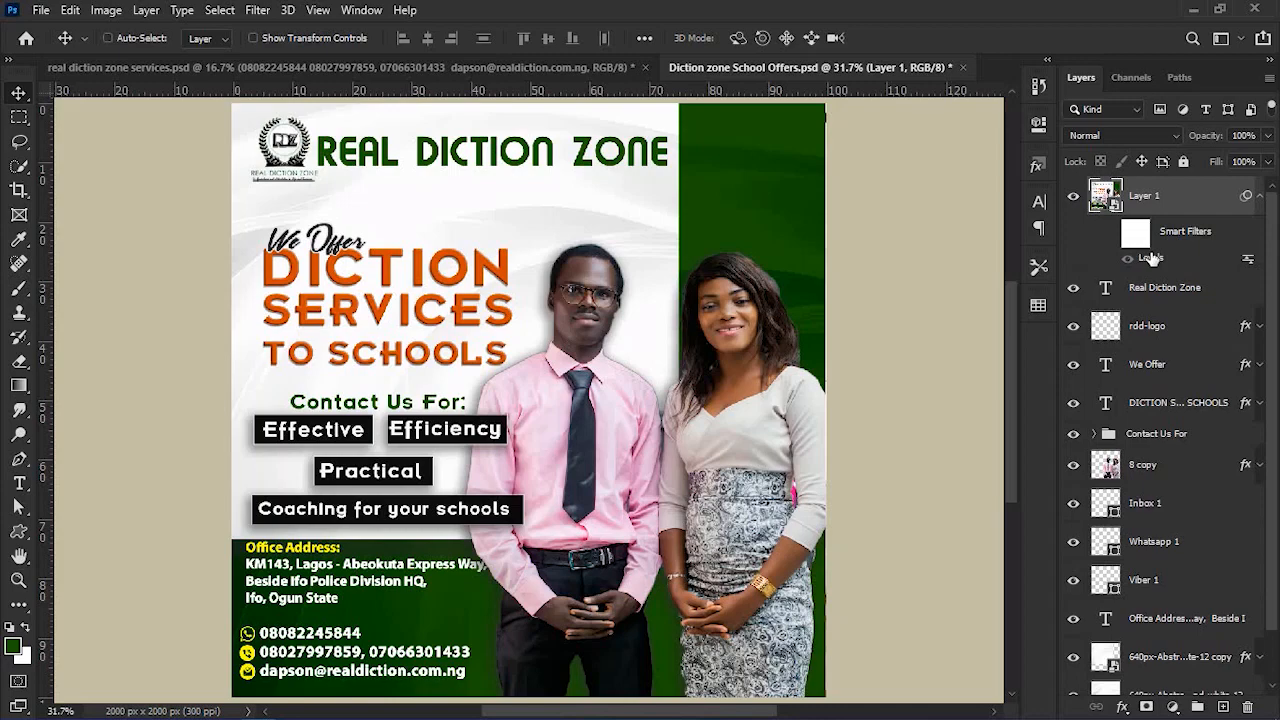
click(1110, 232)
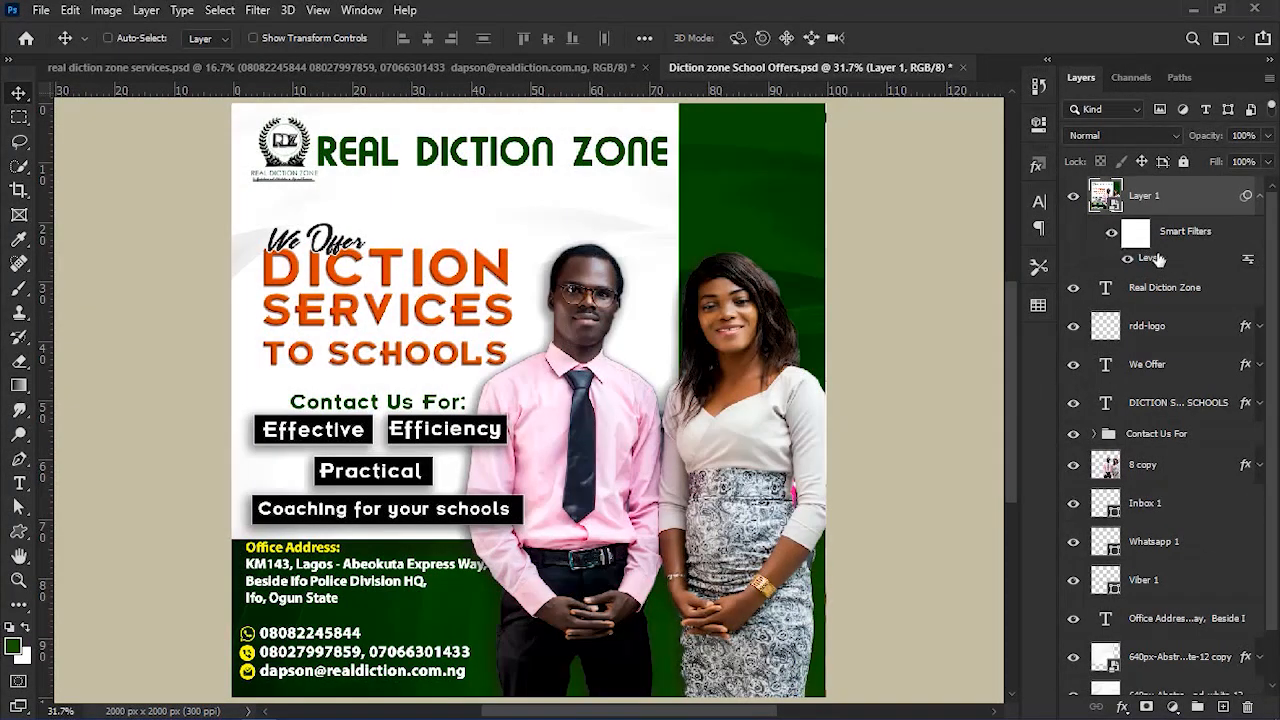
Edit the merged layer's Levels smart filter, setting input white to 247.
double_click(1151, 258)
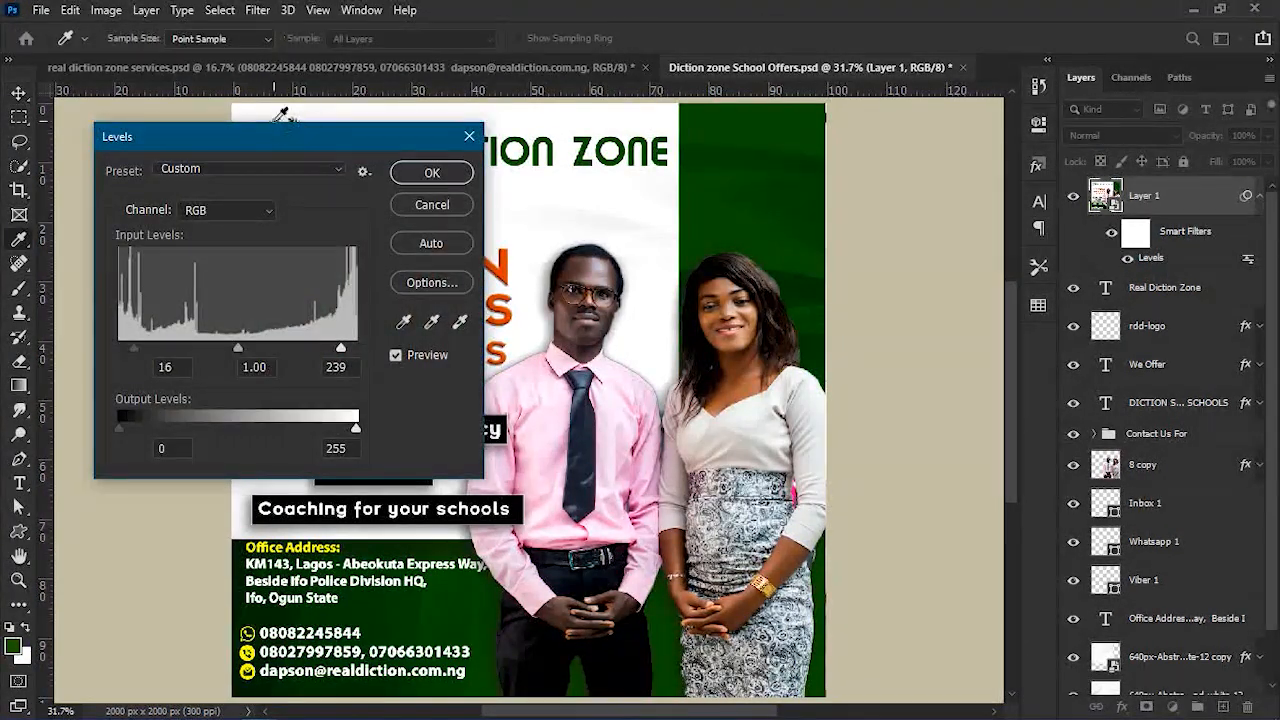
drag(275, 140, 952, 108)
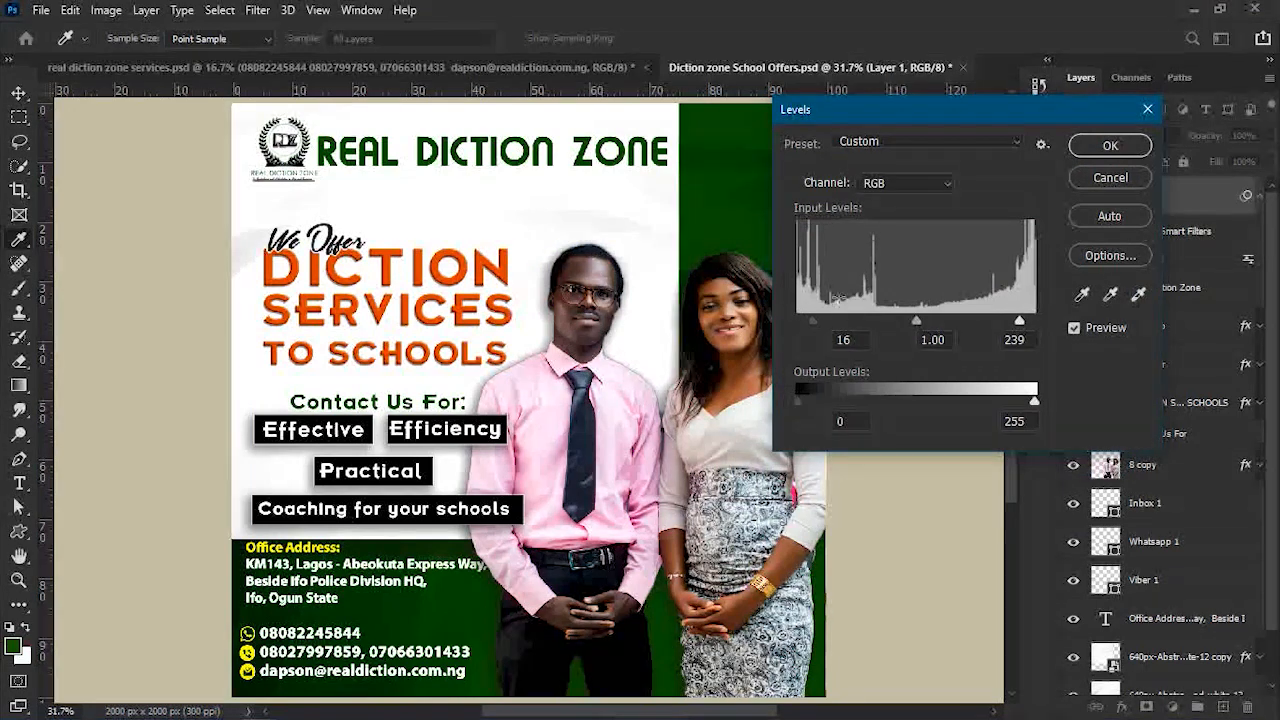
mouse_move(1019, 330)
mouse_down()
mouse_move(1033, 330)
mouse_move(1010, 326)
mouse_up()
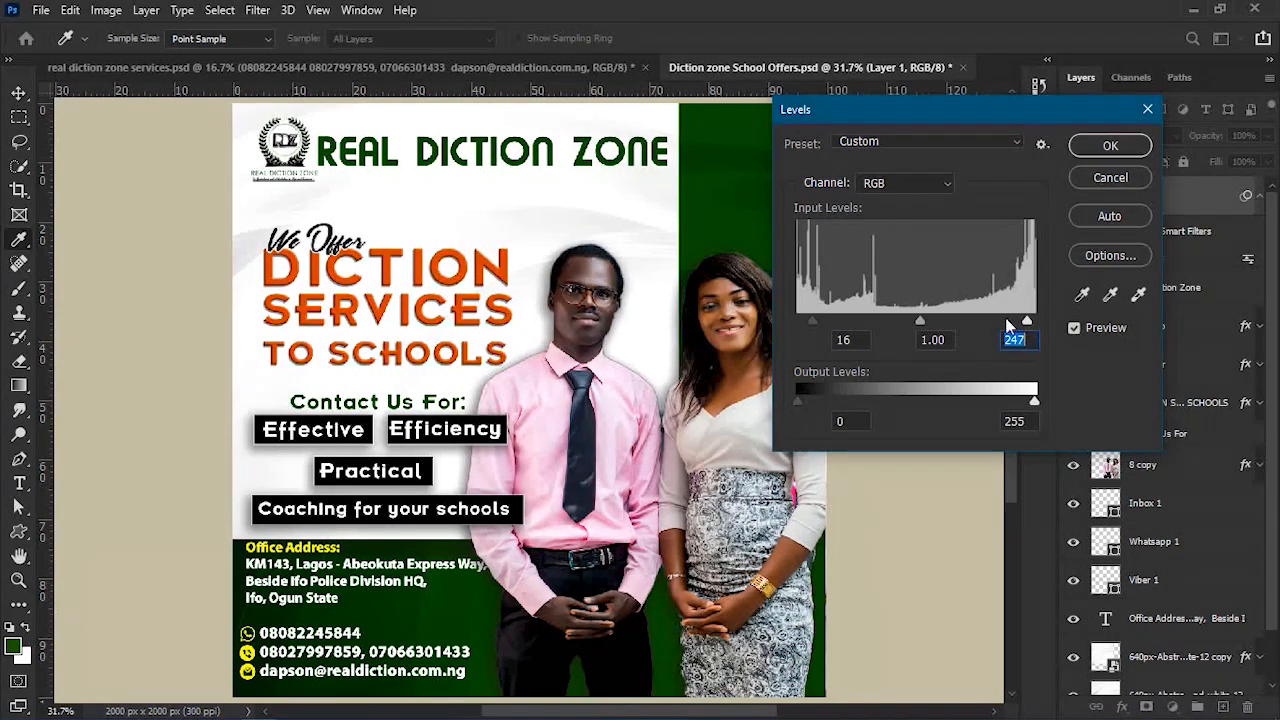
mouse_move(920, 327)
mouse_down()
mouse_move(904, 322)
mouse_move(920, 327)
mouse_up()
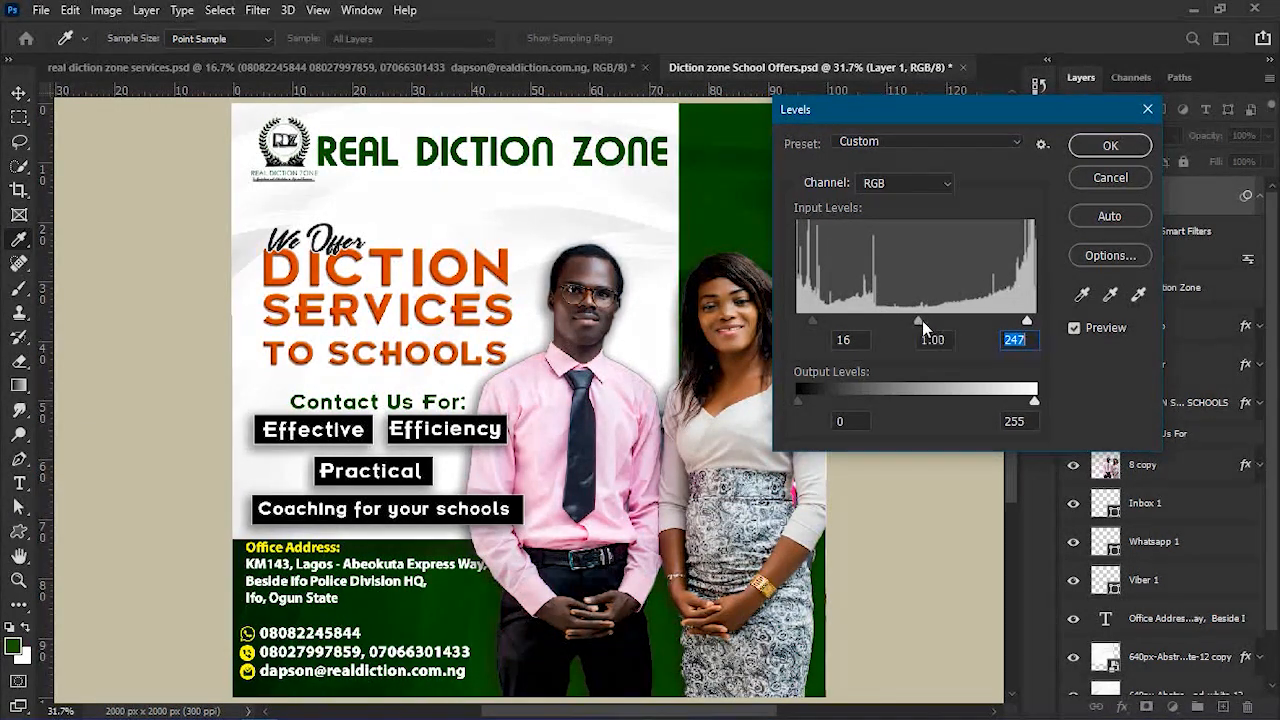
click(920, 322)
click(1105, 146)
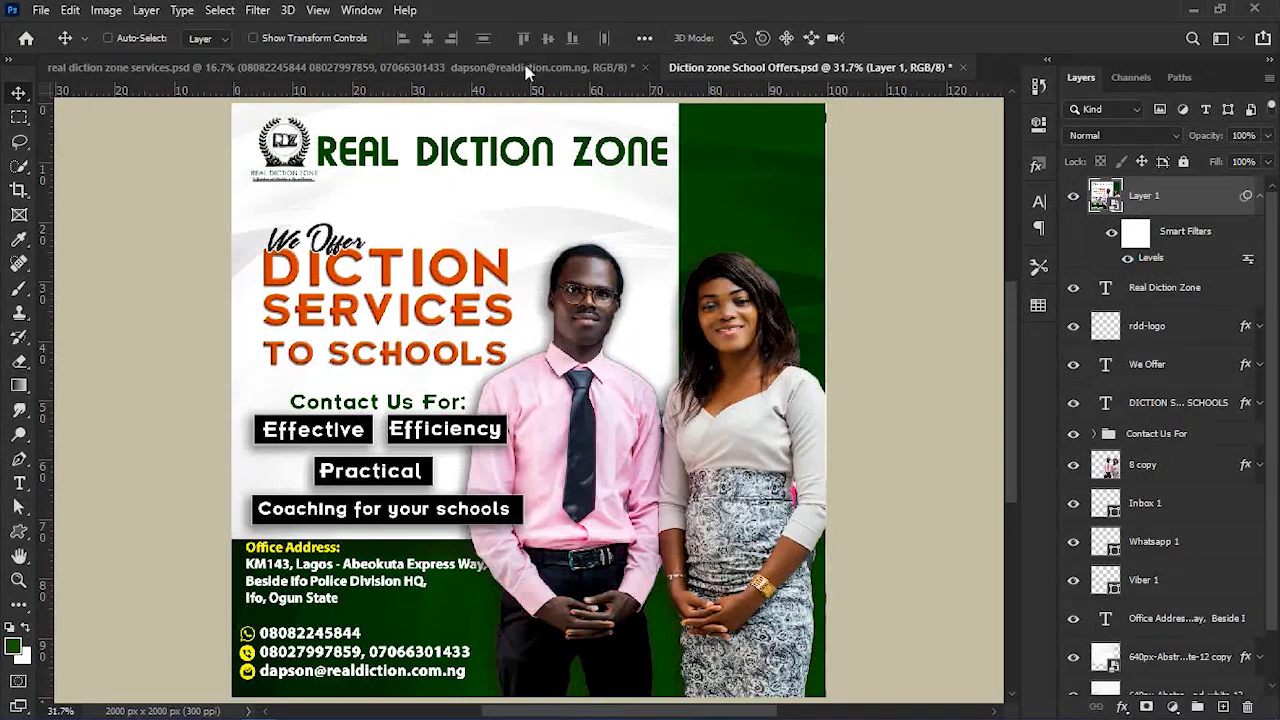
Start a Camera Raw Filter on the merged layer, set Temperature to +11, and inspect the faces up close.
click(262, 10)
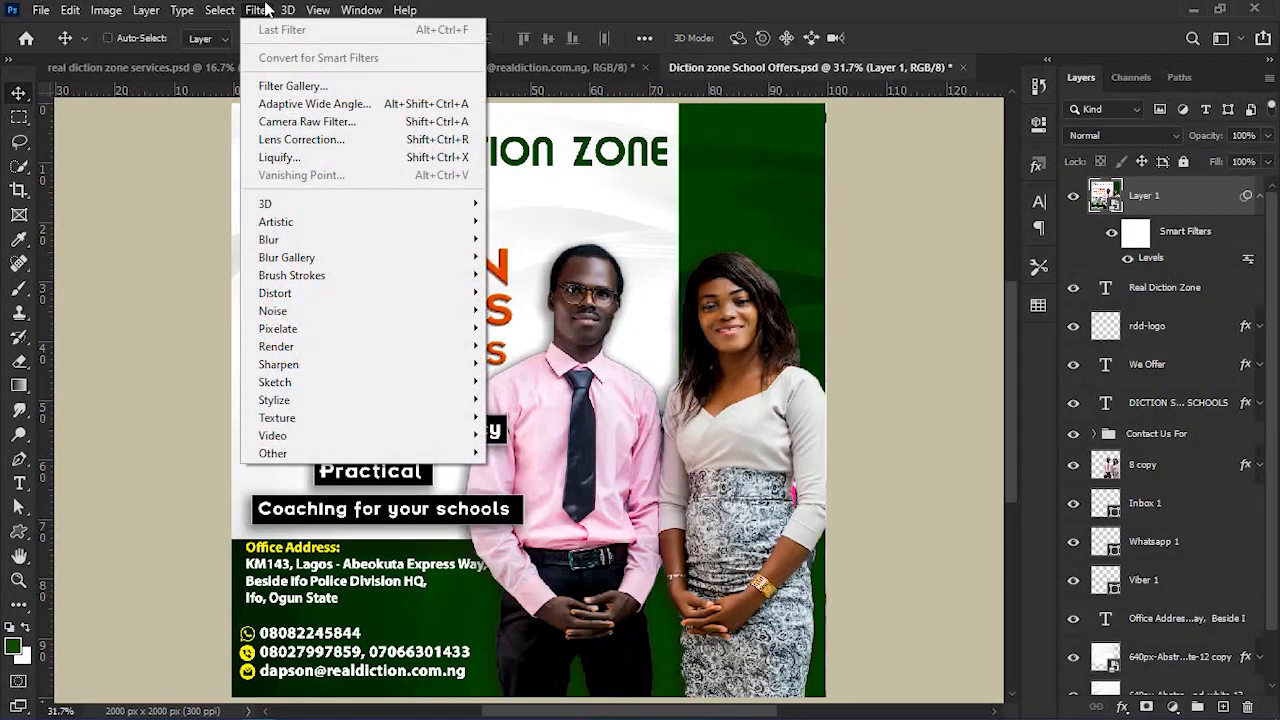
click(322, 122)
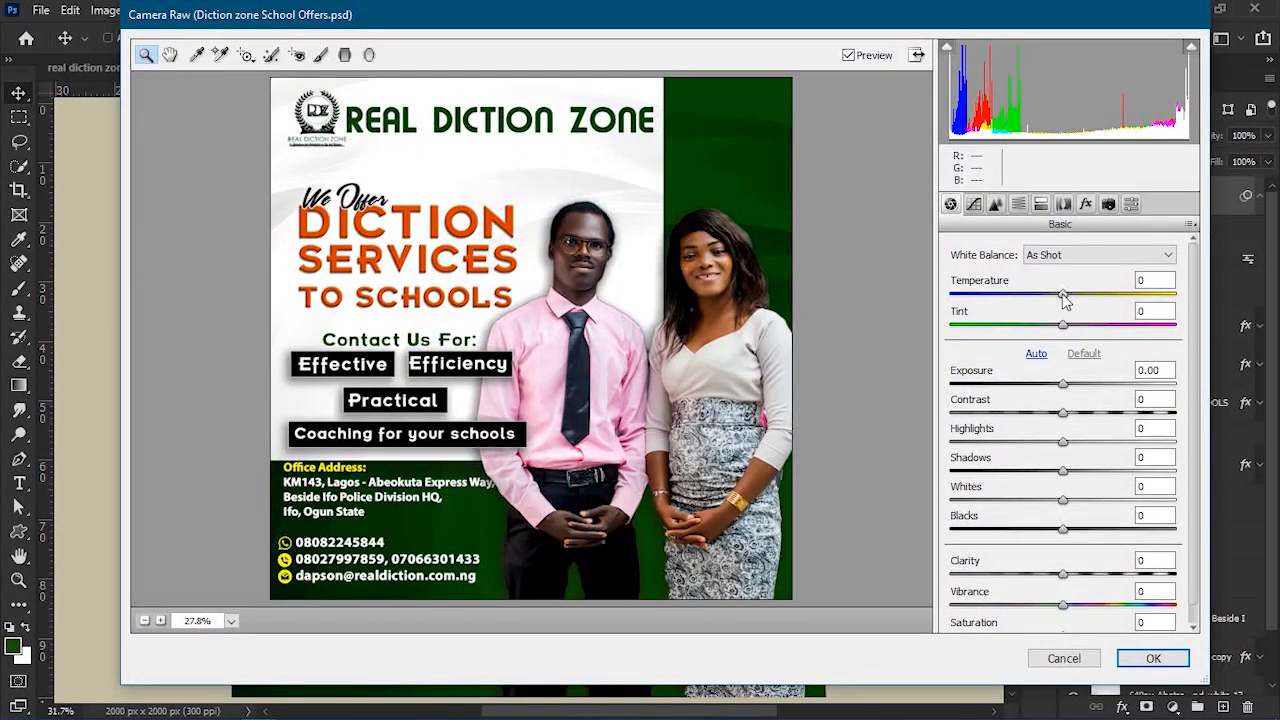
drag(1065, 302, 1078, 303)
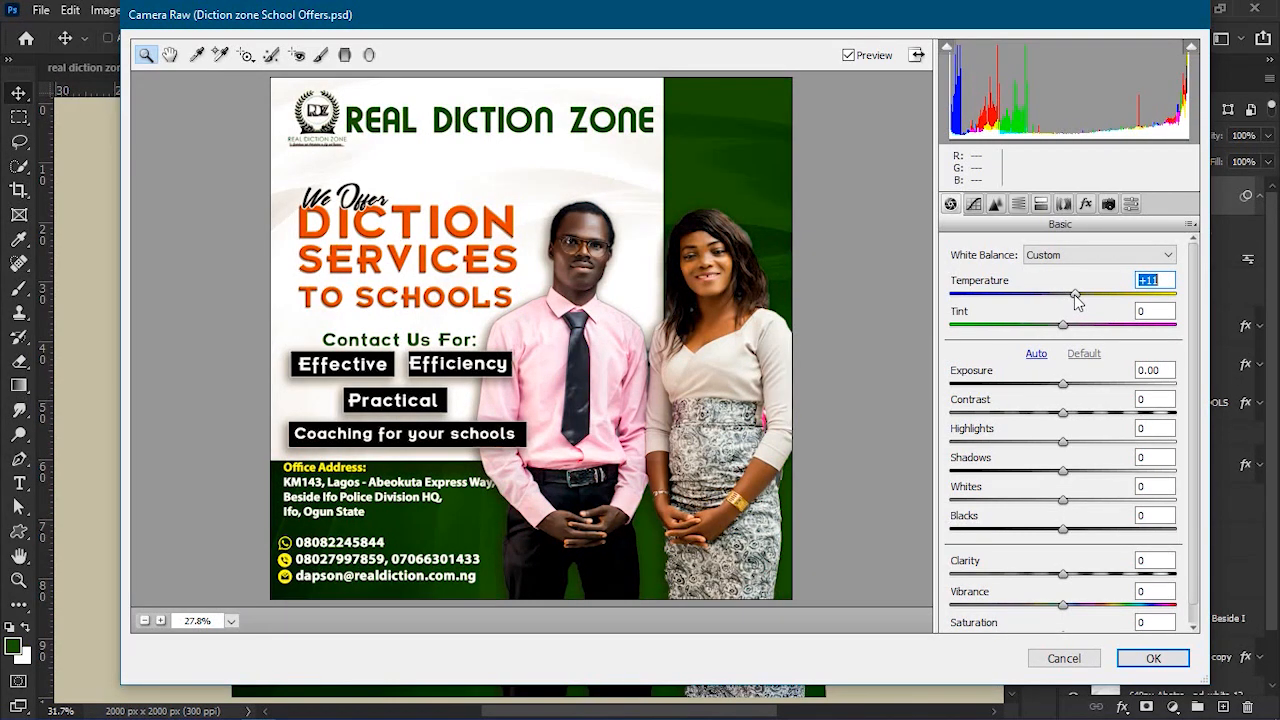
drag(526, 242, 731, 368)
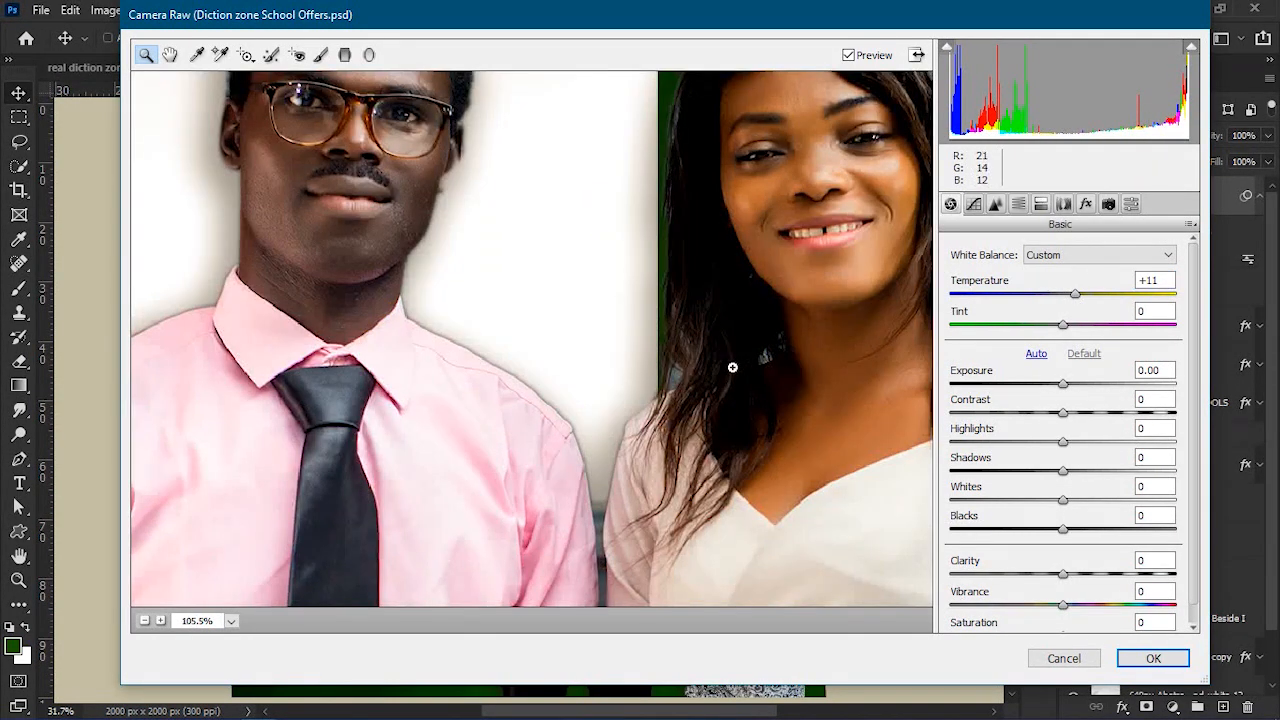
right_click(630, 298)
click(697, 410)
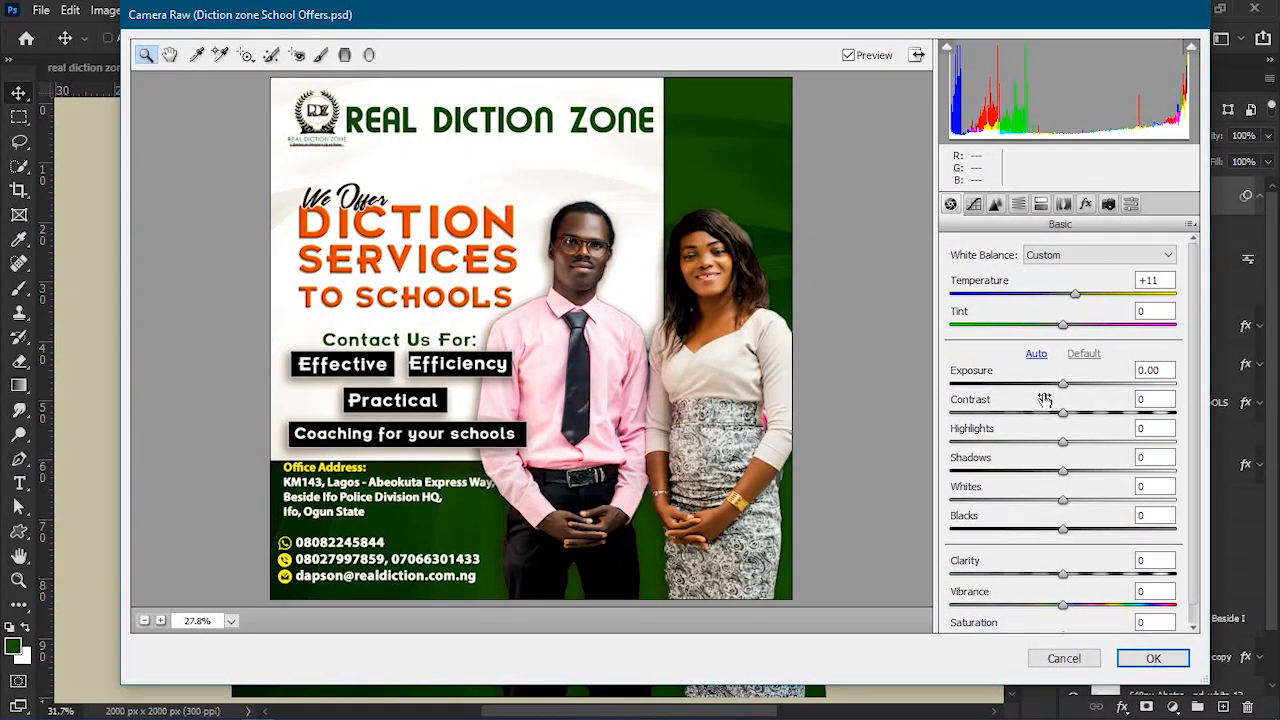
Set the Camera Raw tones to Exposure +0.40, Contrast +13, Highlights +6, Shadows -15 and Whites -80.
drag(1063, 386, 1072, 386)
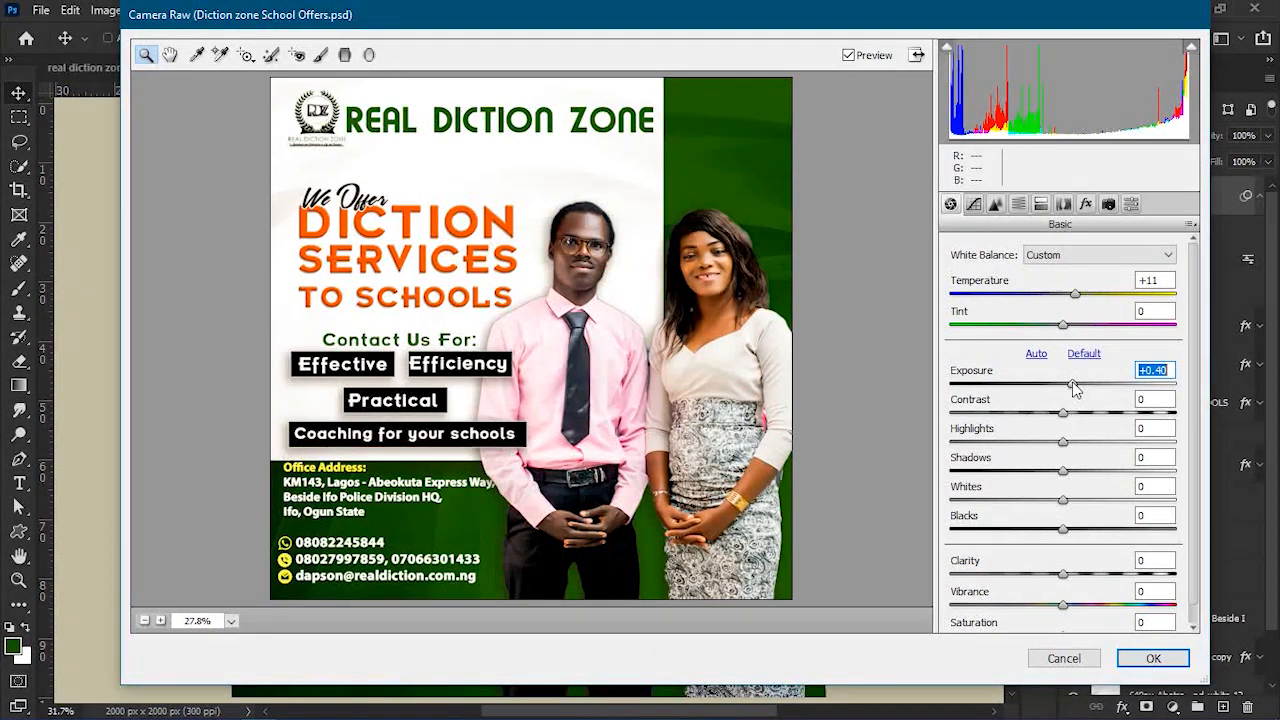
drag(1063, 412, 1046, 472)
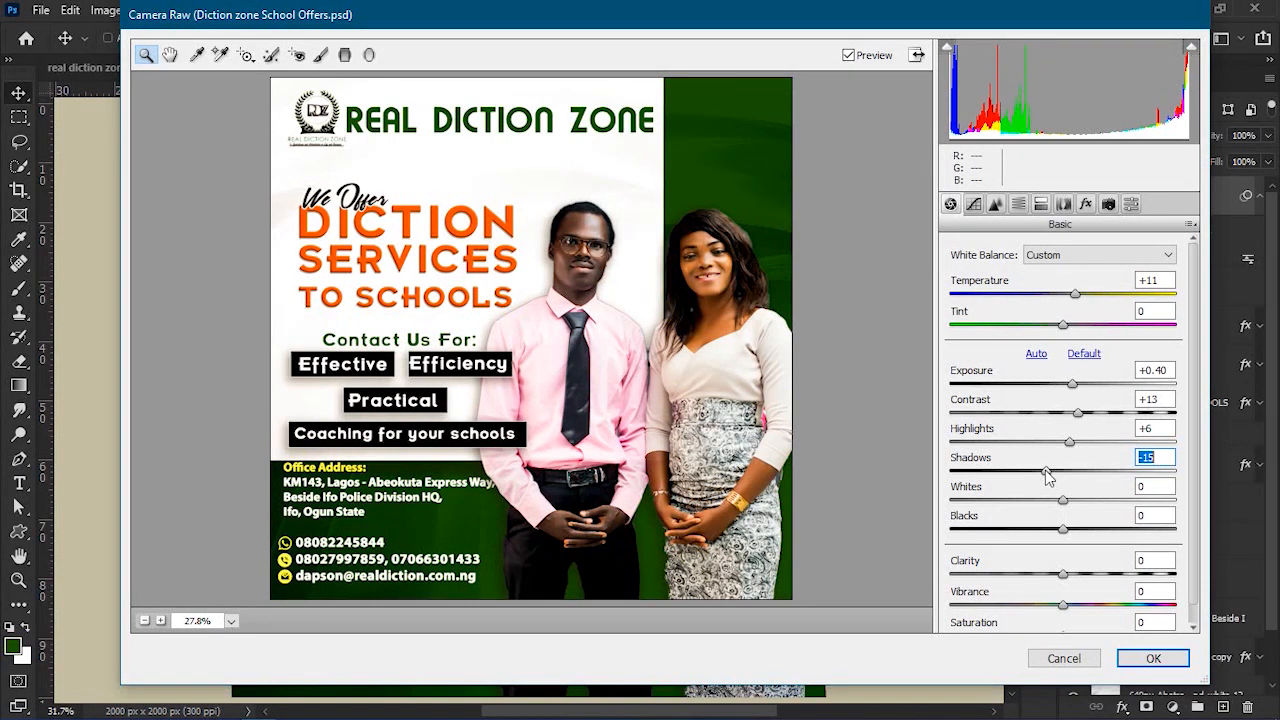
drag(1061, 499, 980, 500)
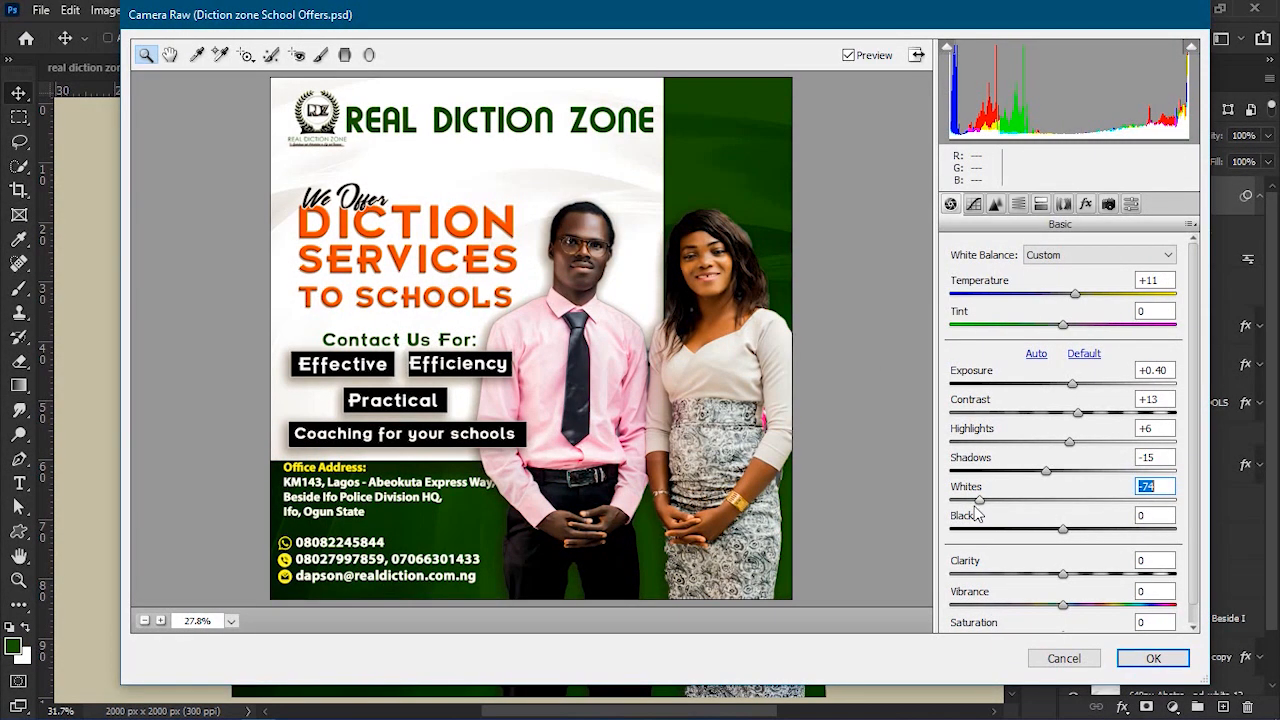
drag(980, 507, 1110, 518)
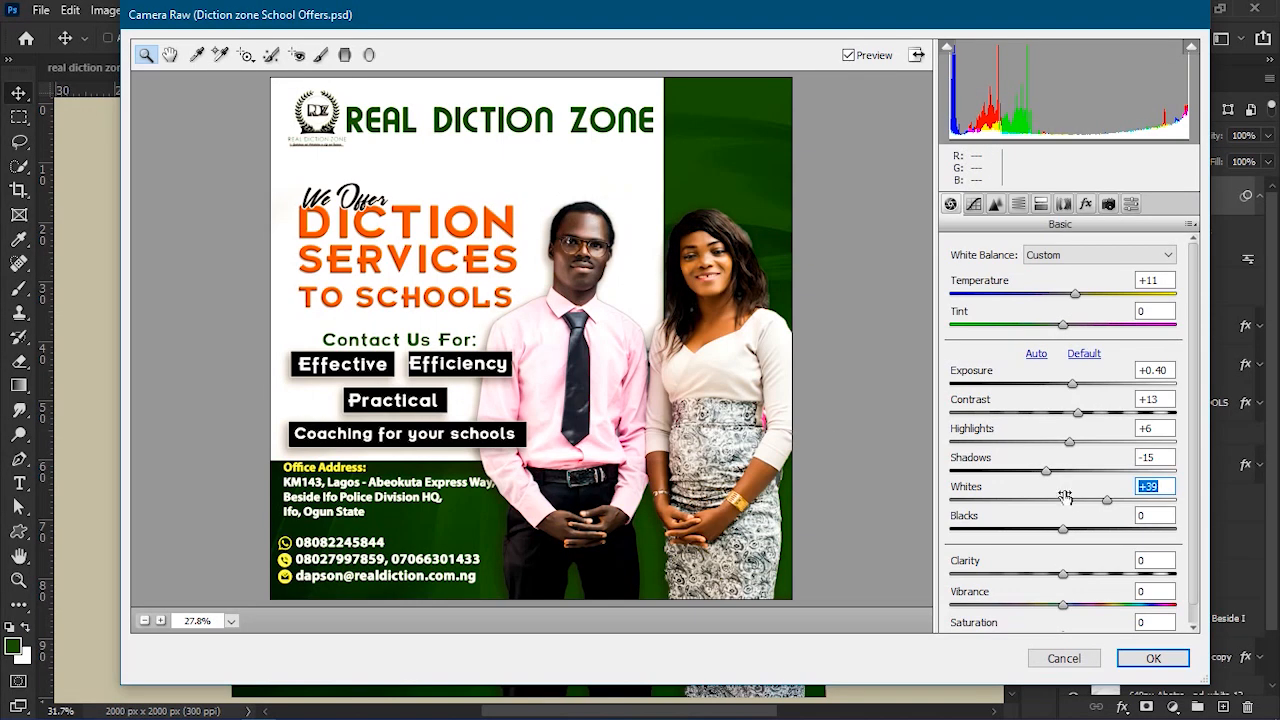
click(996, 507)
drag(996, 507, 1097, 518)
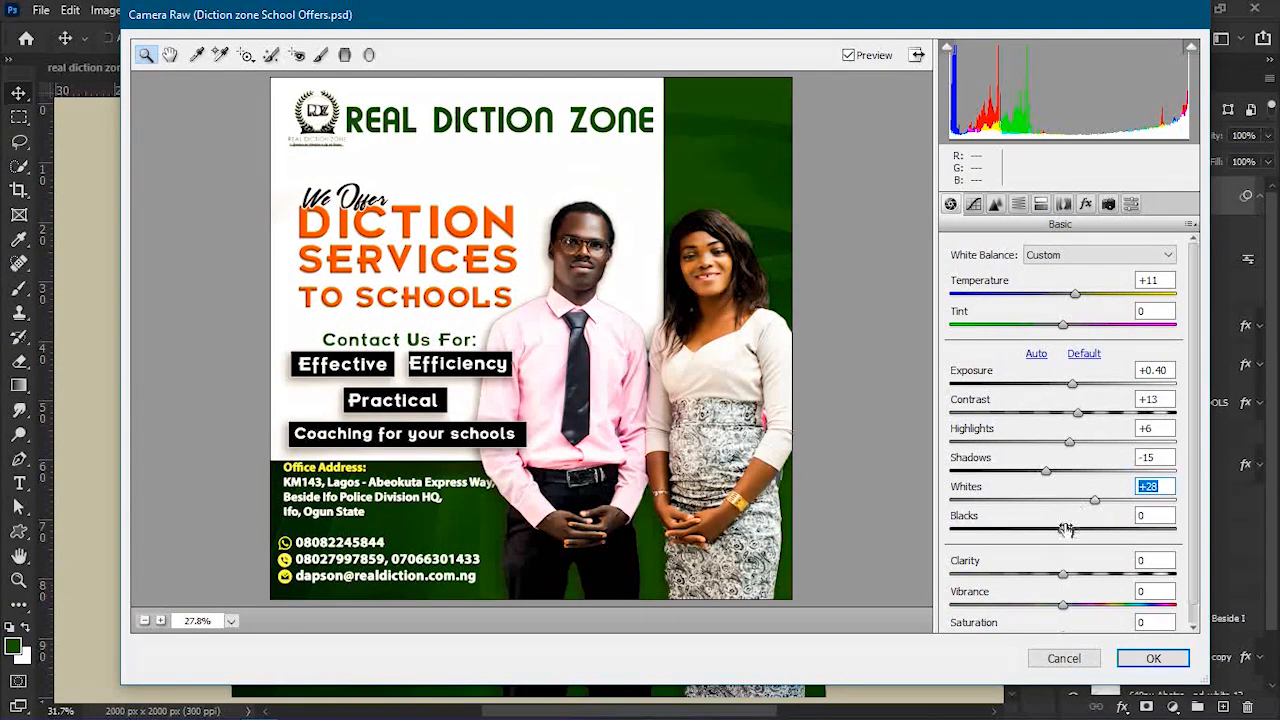
drag(1066, 532, 971, 507)
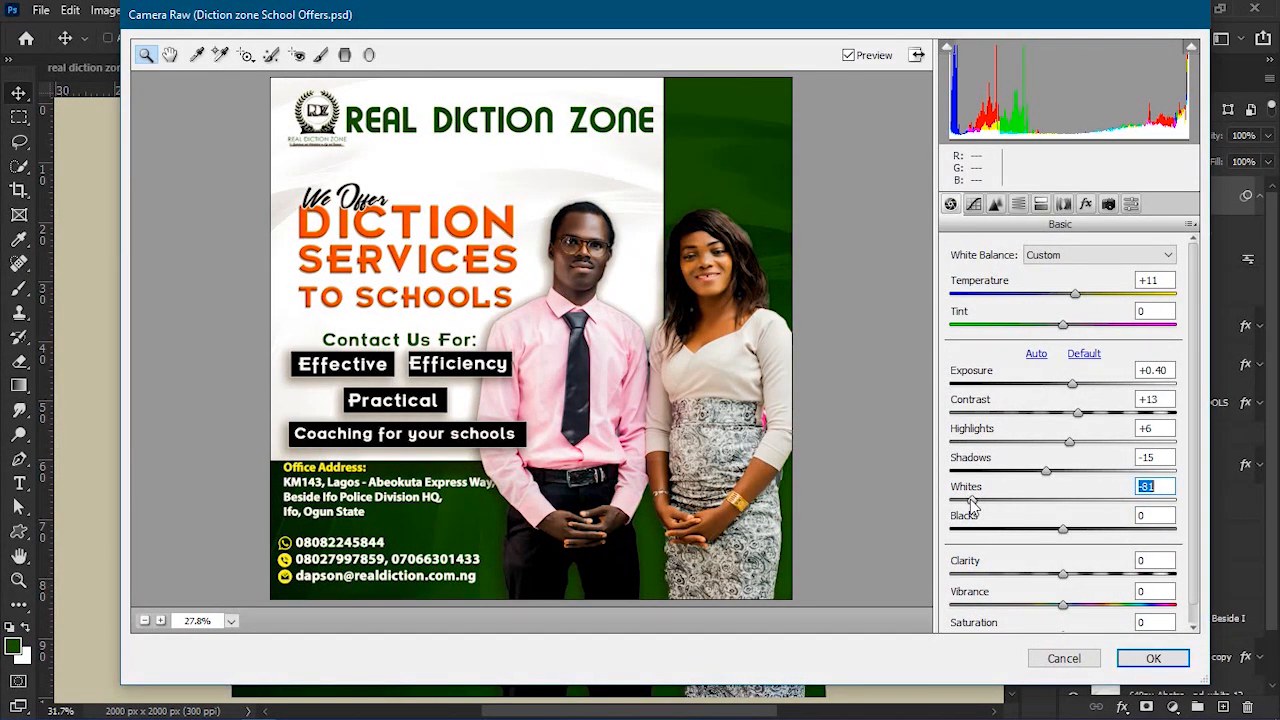
Set Clarity to +25, Vibrance to +8 and Saturation to +3, and apply the Camera Raw Filter.
drag(1063, 577, 1095, 583)
scroll(1092, 576, down, 1)
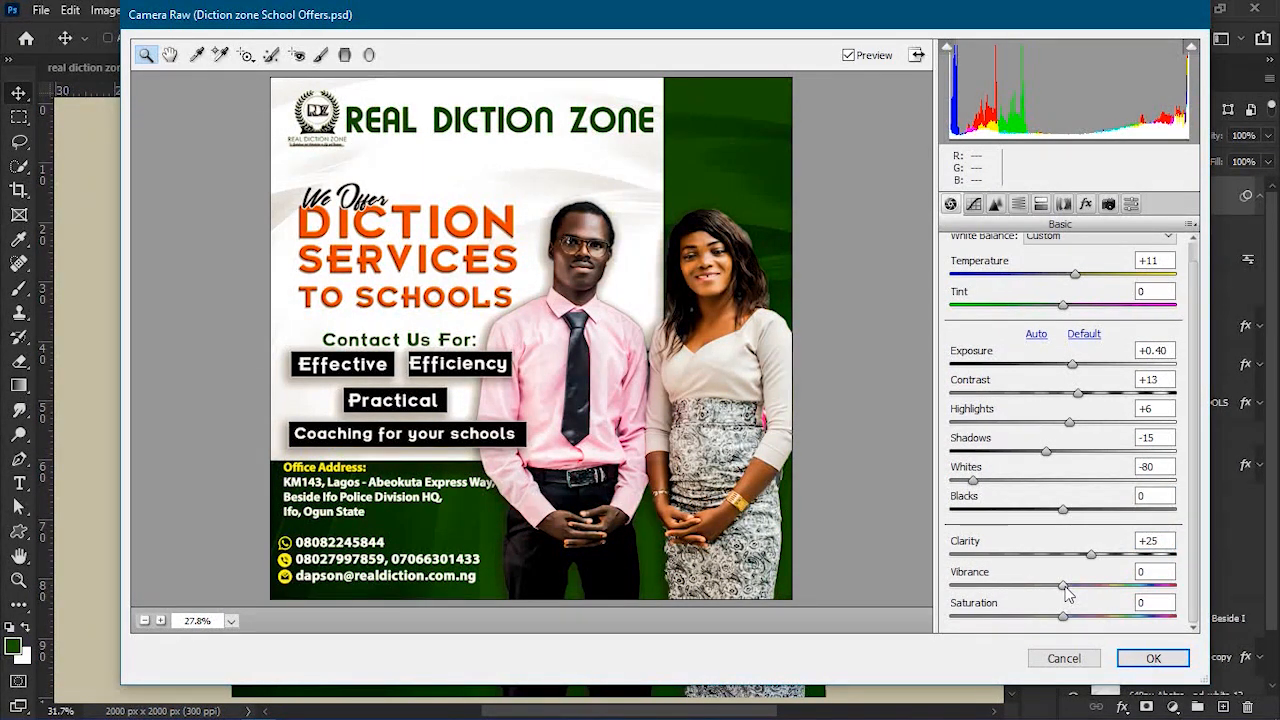
drag(1066, 592, 1069, 621)
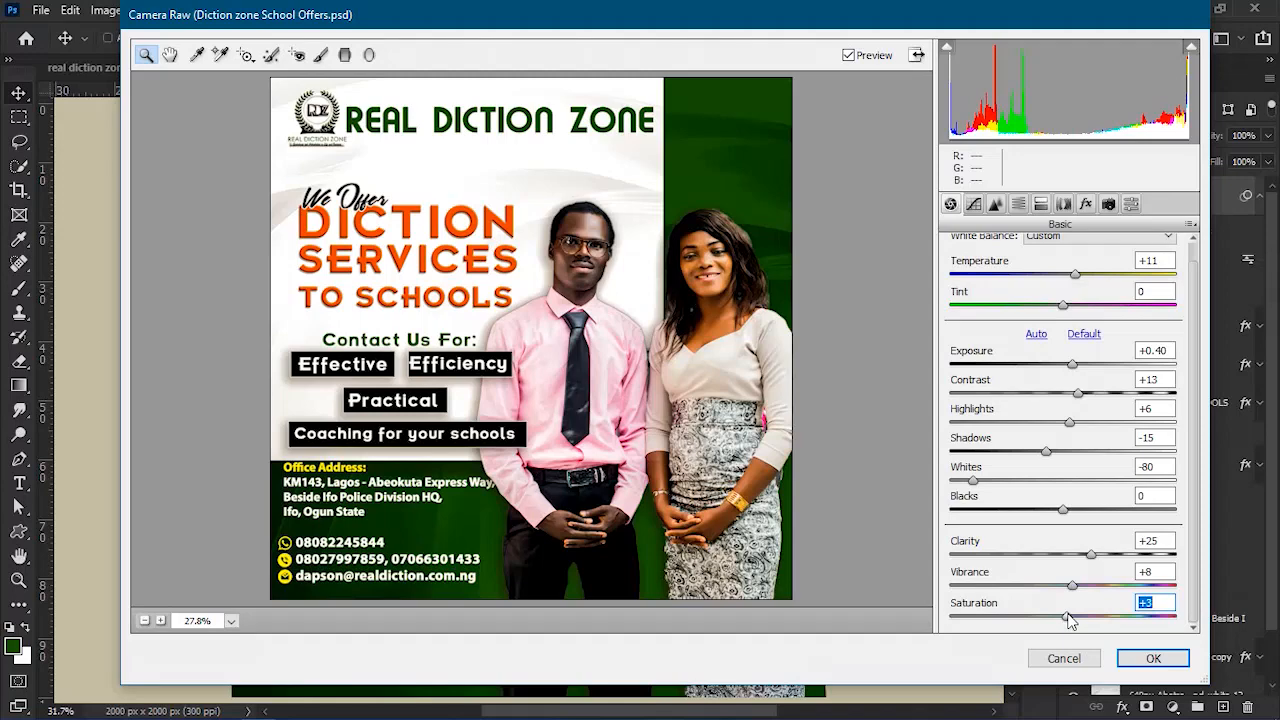
click(1145, 658)
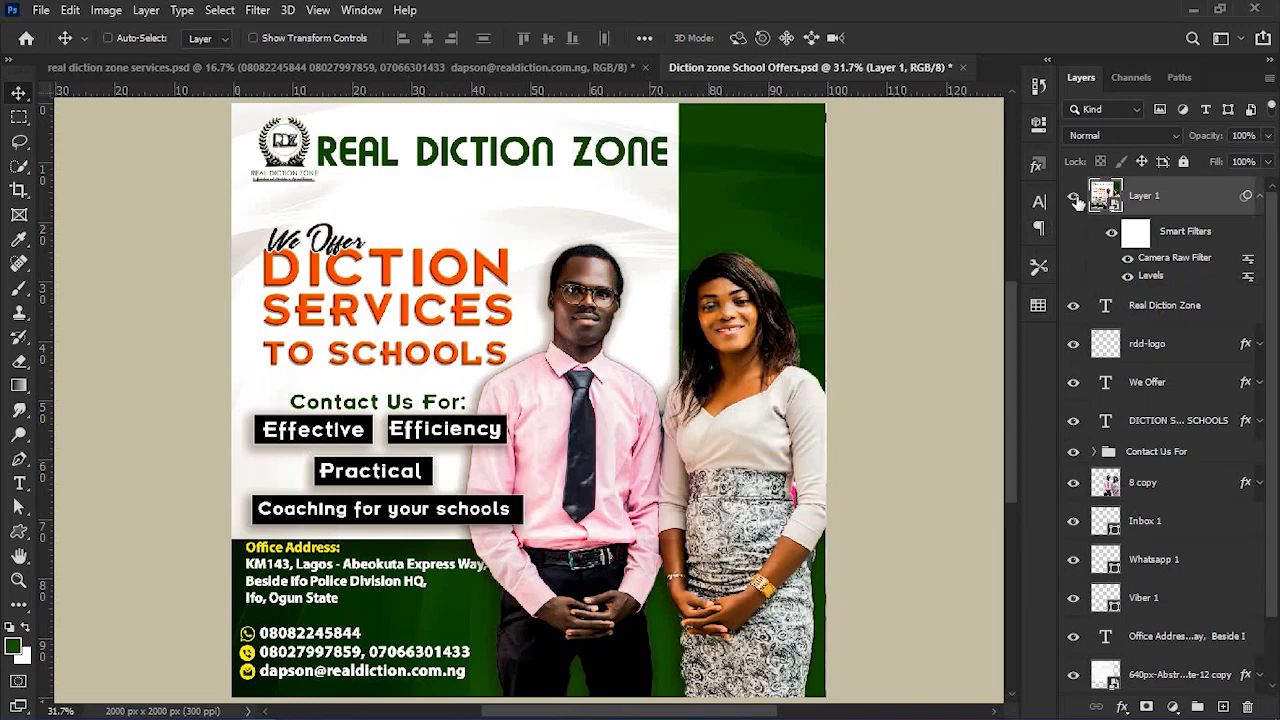
Collapse the merged layer's smart filter list and toggle the layer's visibility to compare the flyer before and after the adjustments.
click(1260, 197)
click(1075, 199)
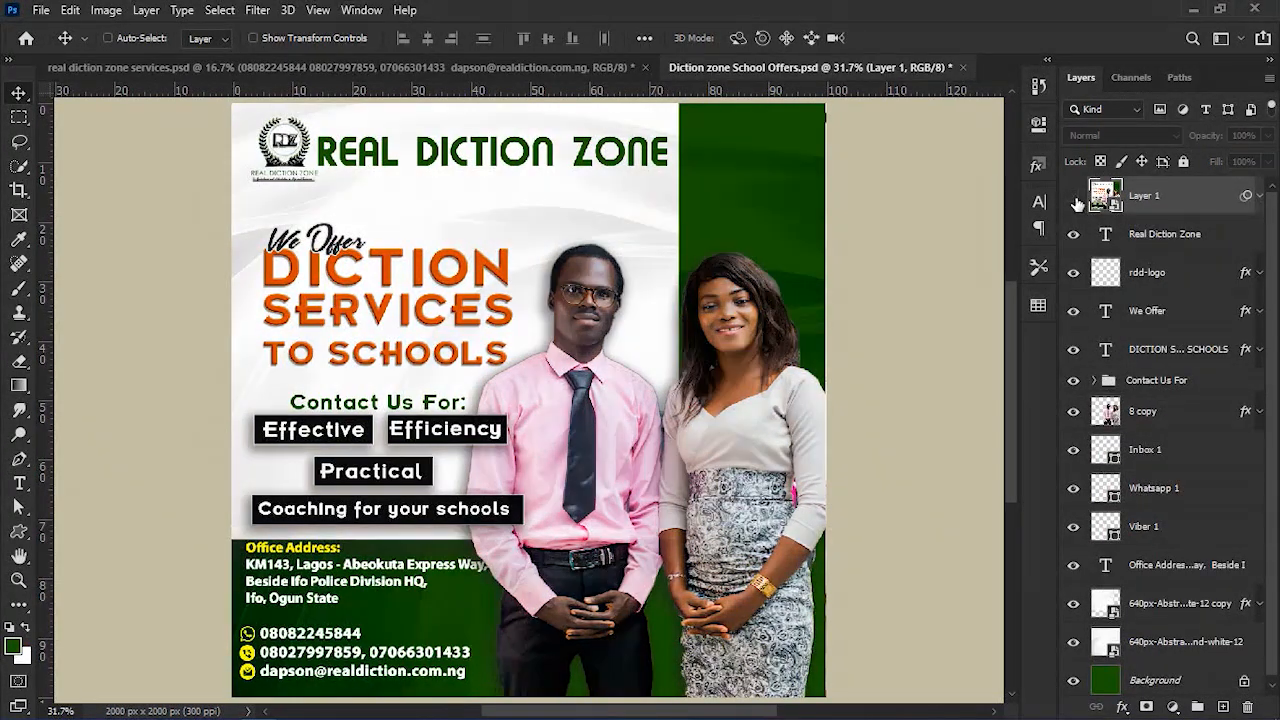
click(1075, 201)
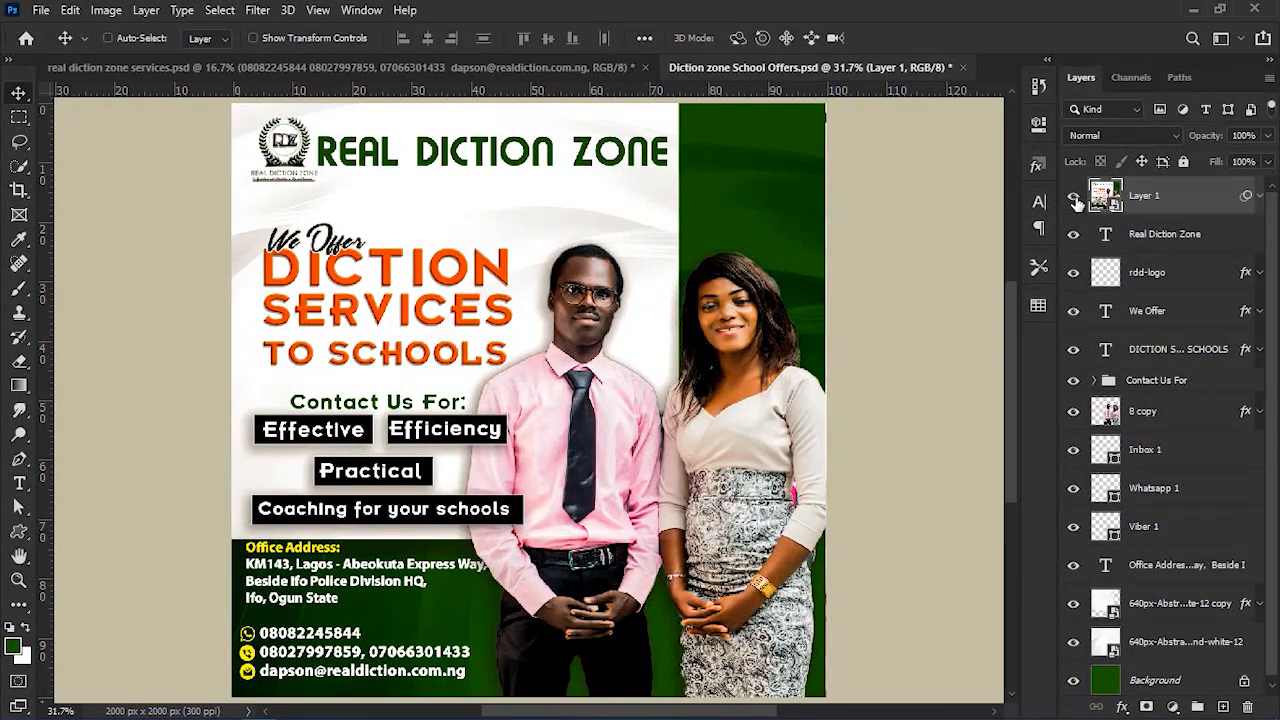
click(1075, 201)
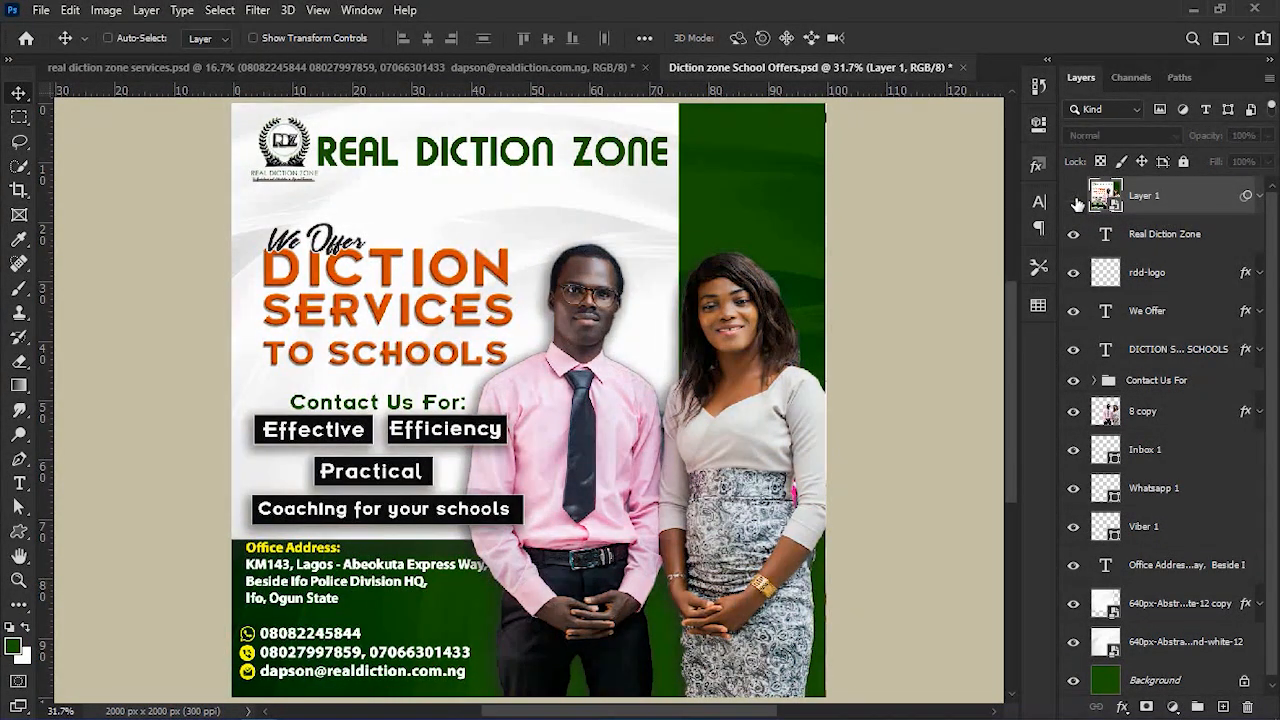
click(1075, 201)
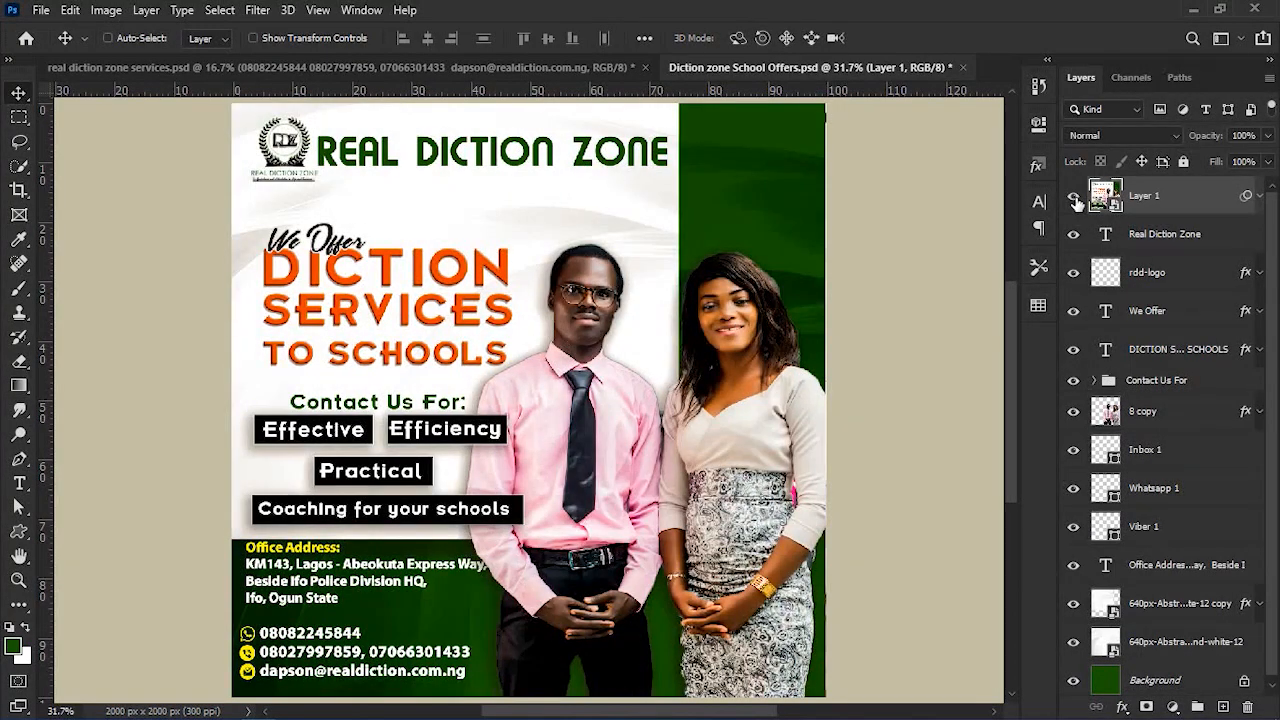
click(1075, 201)
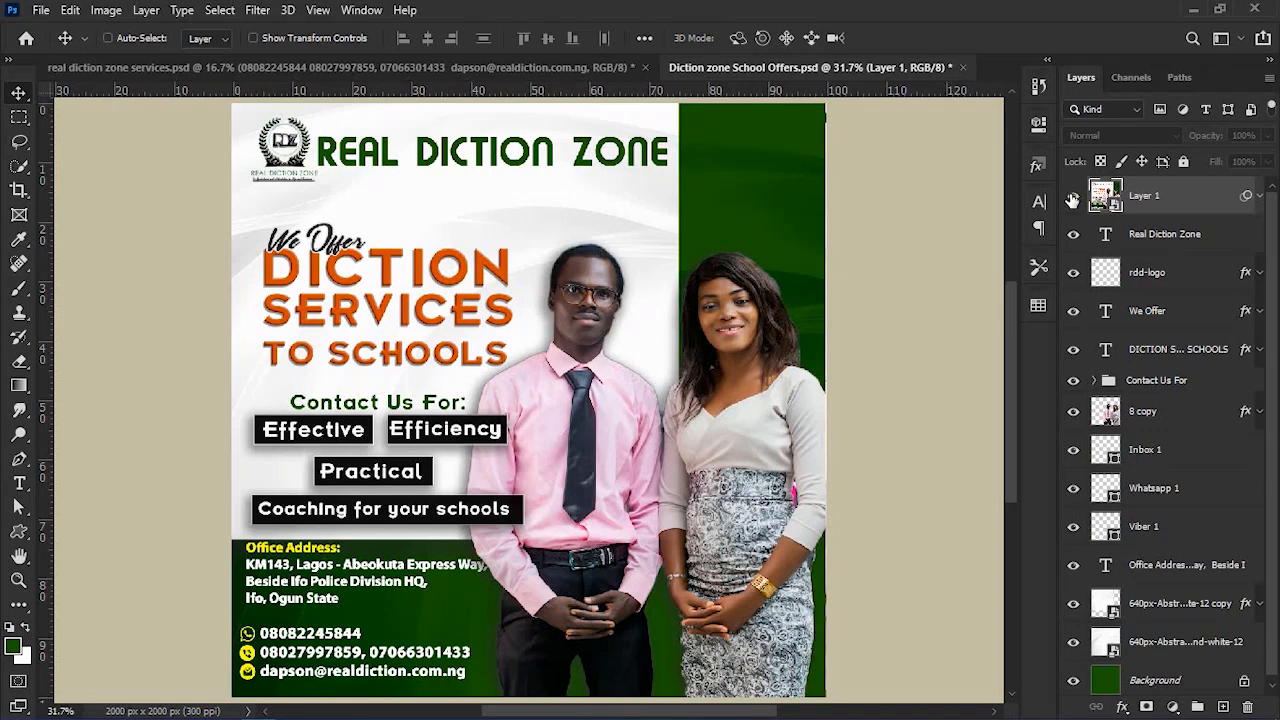
Show the merged smart object layer again and save the flyer document.
click(1073, 201)
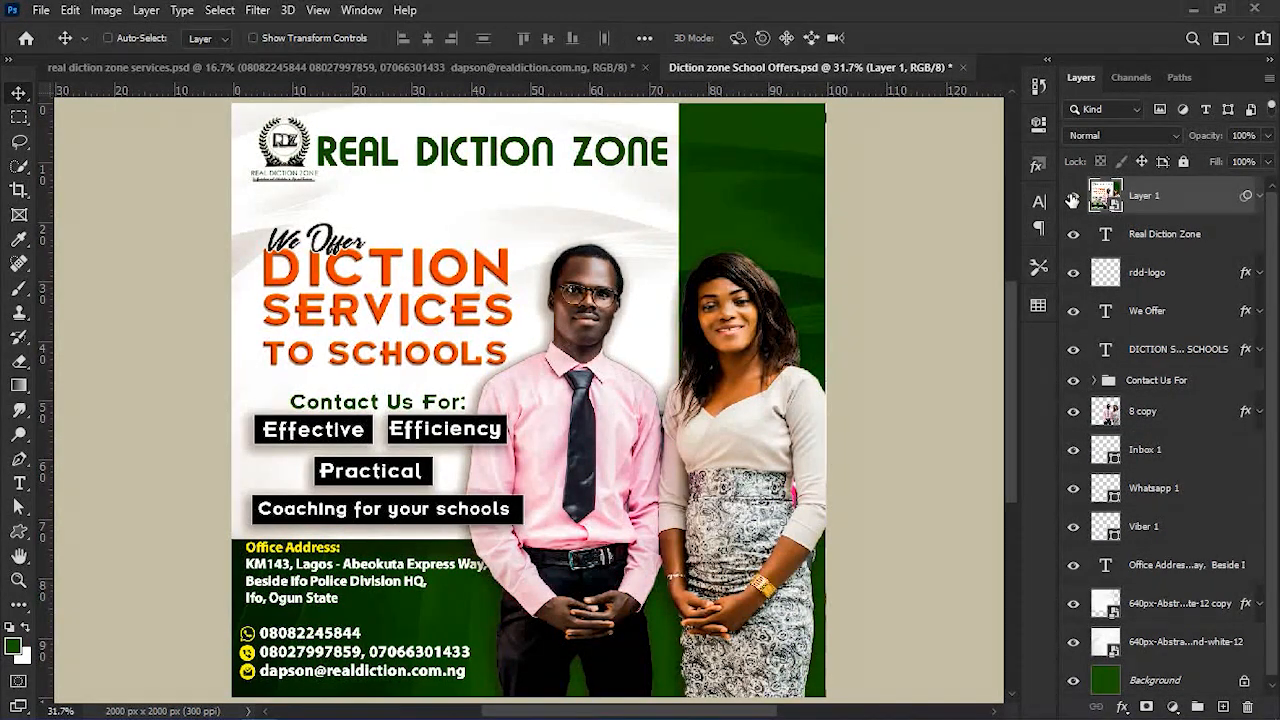
key(ctrl+s)
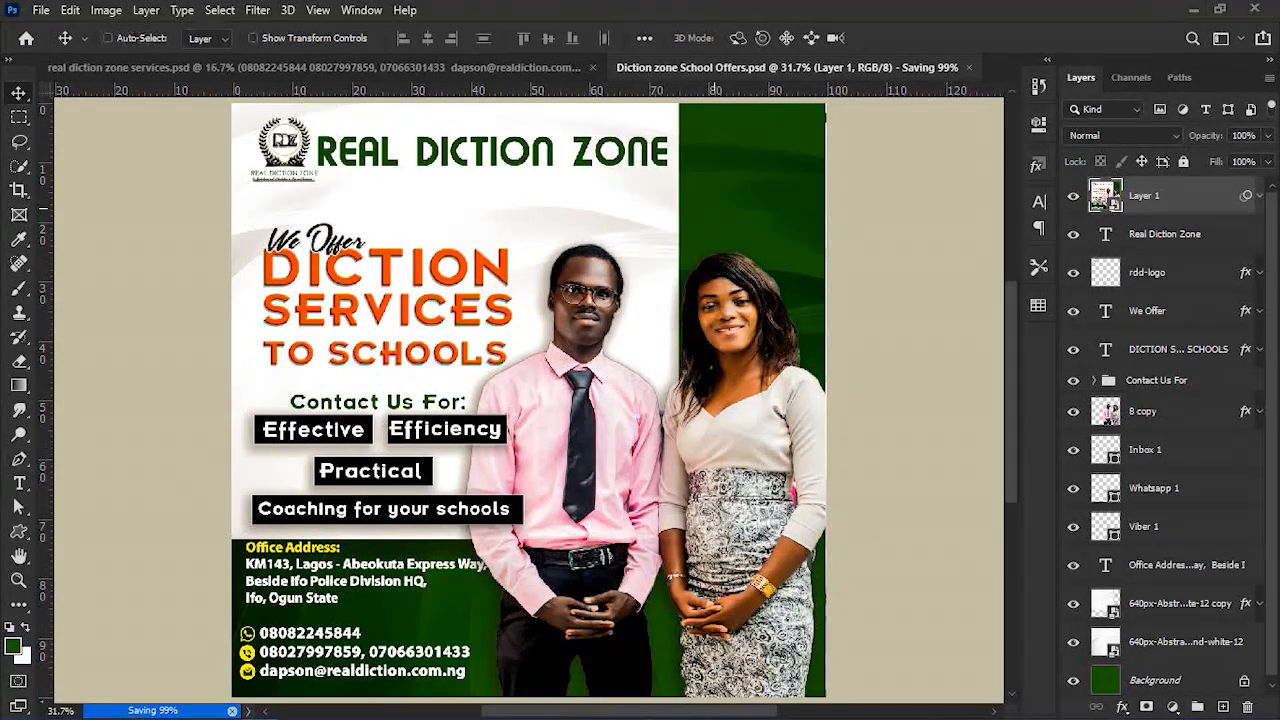
Review the file formats offered by Export As for the flyer and cancel without exporting.
click(41, 13)
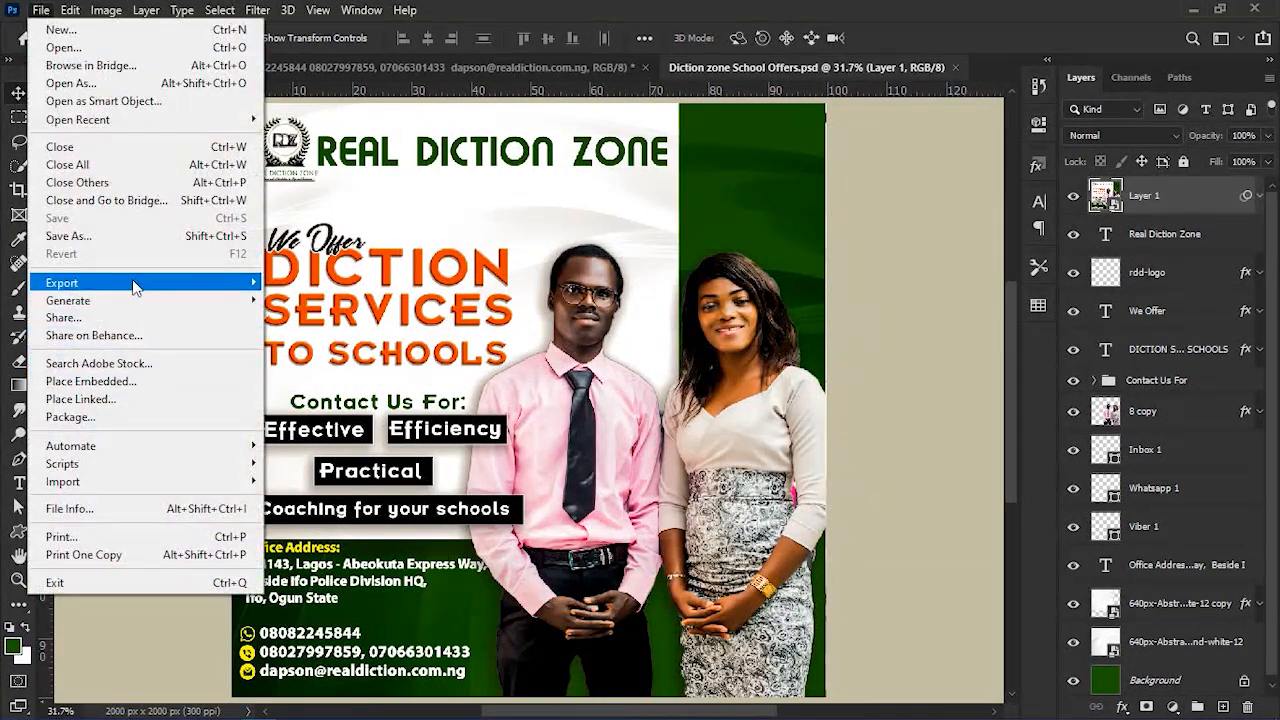
mouse_move(183, 285)
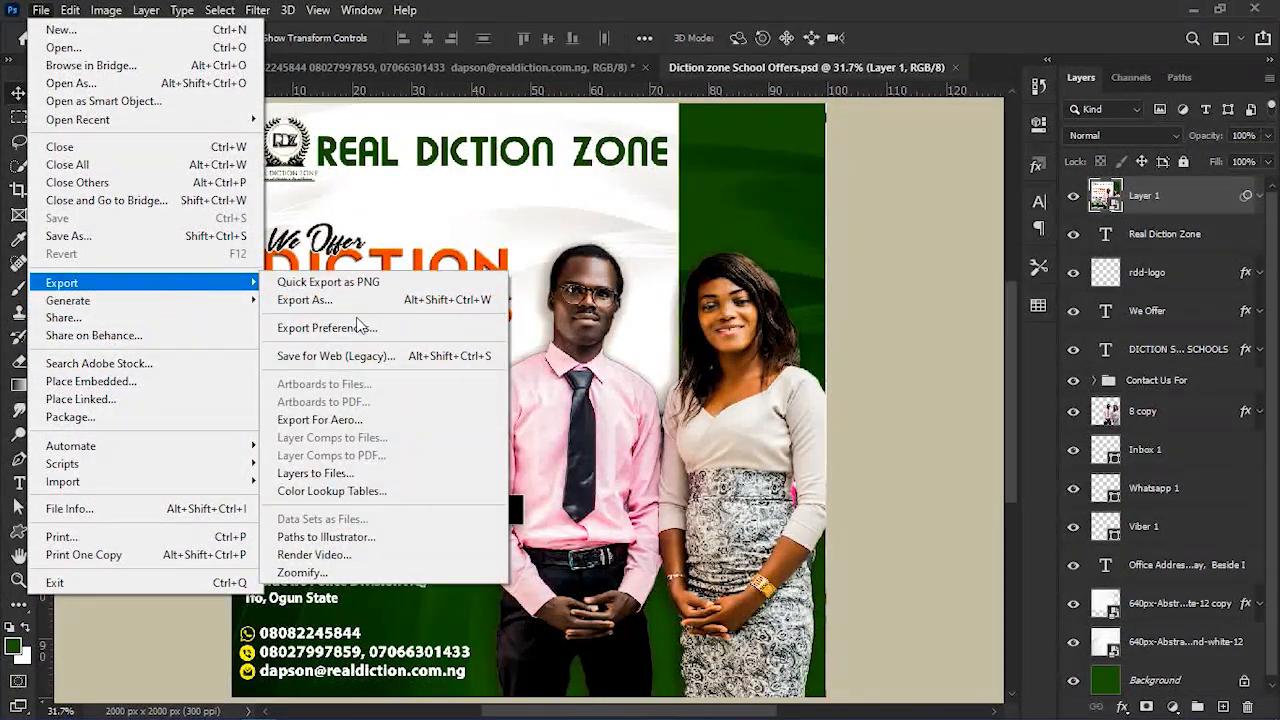
click(358, 302)
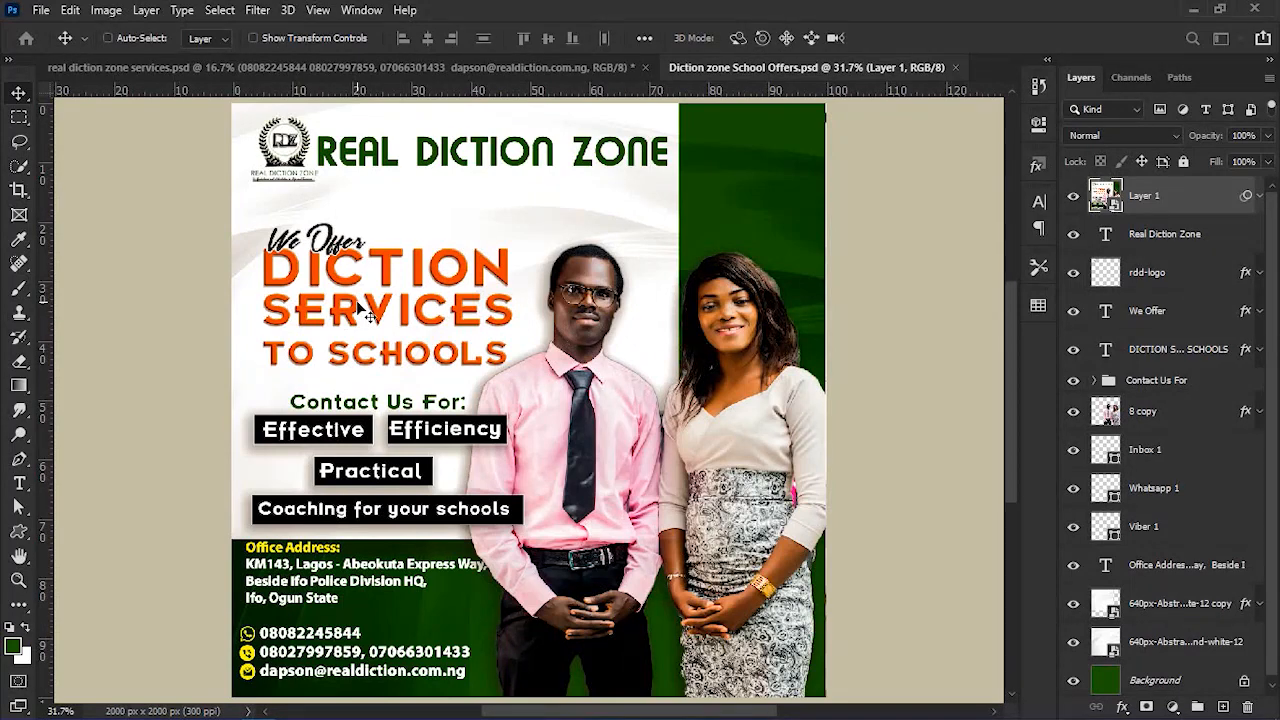
key(ctrl+alt+shift+w)
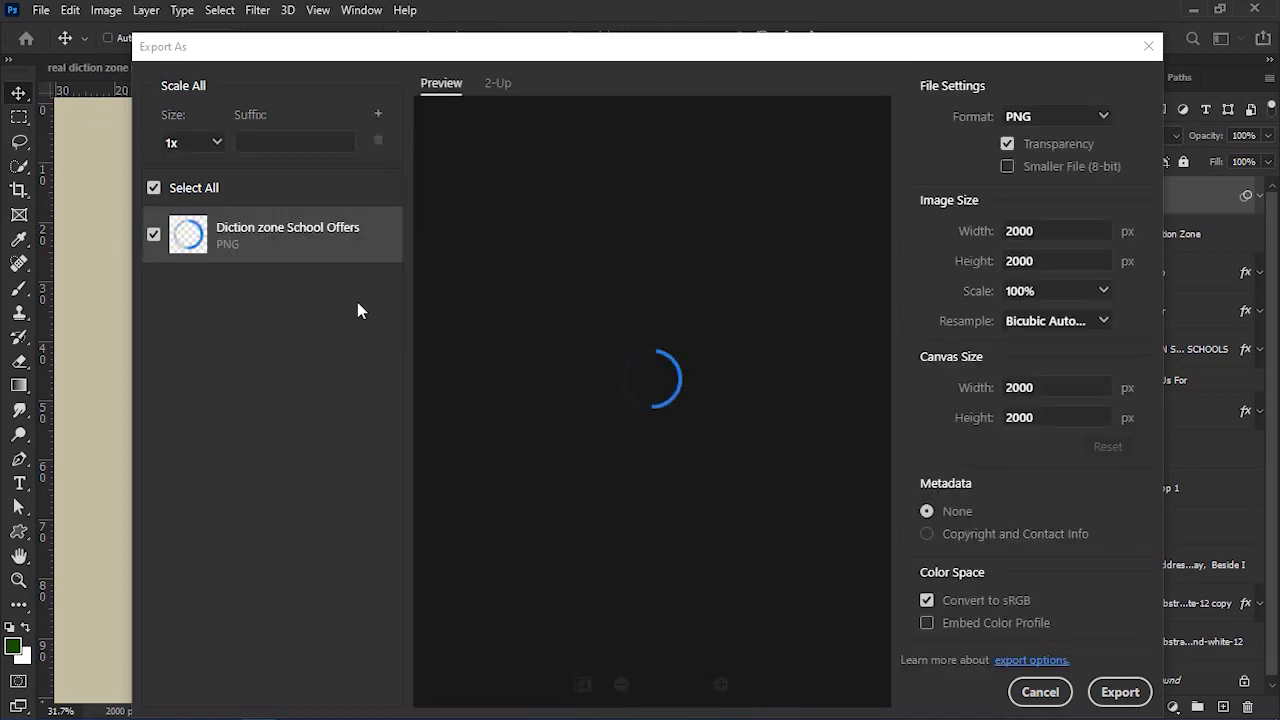
click(1083, 119)
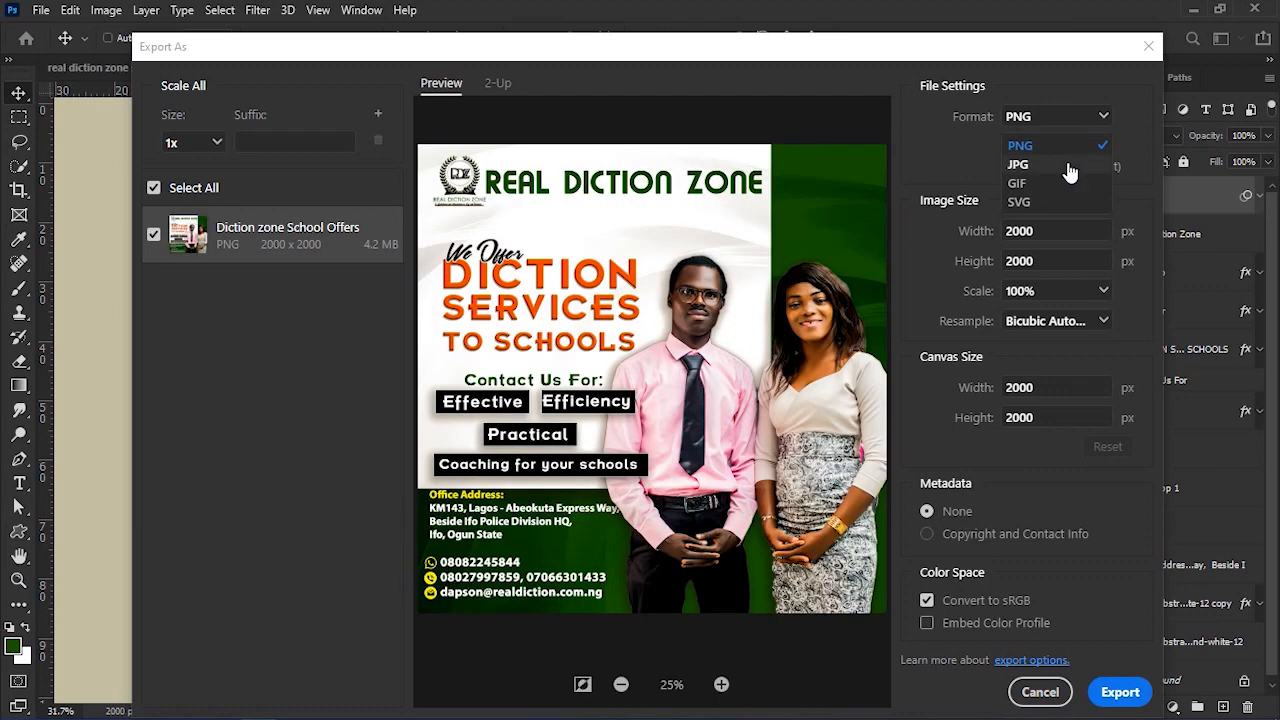
click(1038, 691)
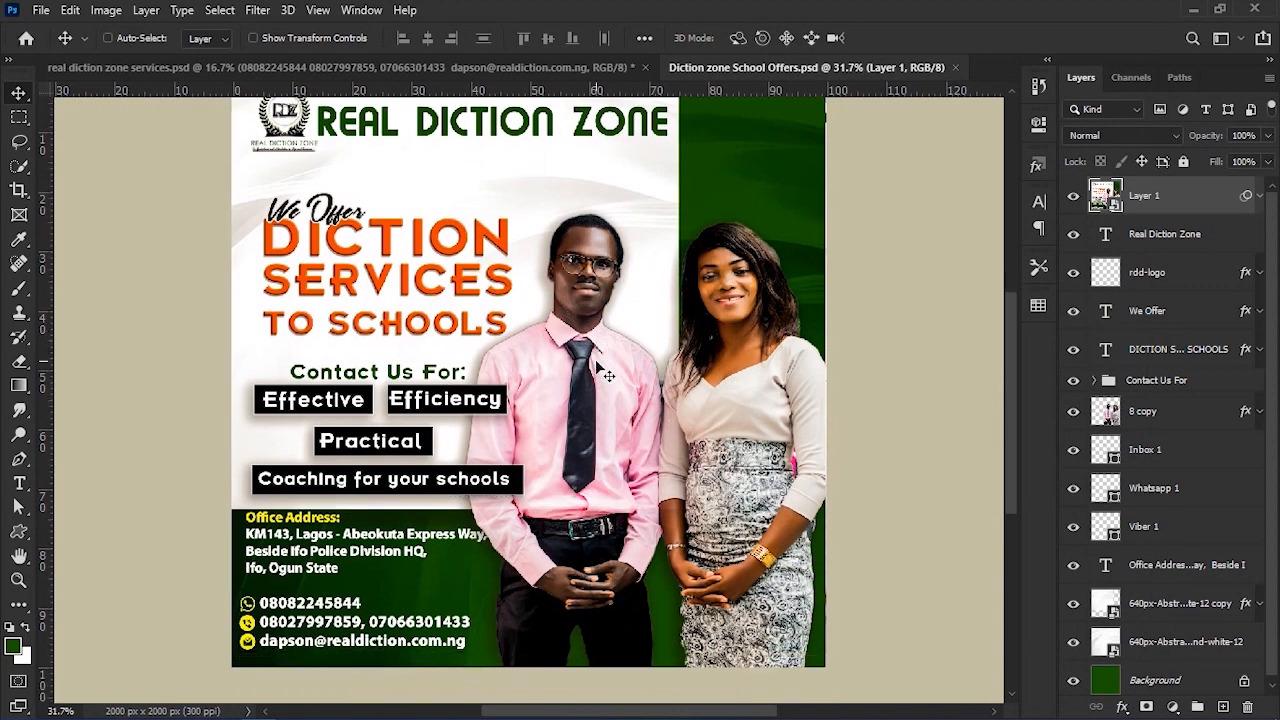
Review the flyer's JPEG settings in Save for Web and cancel without saving.
key(ctrl+a)
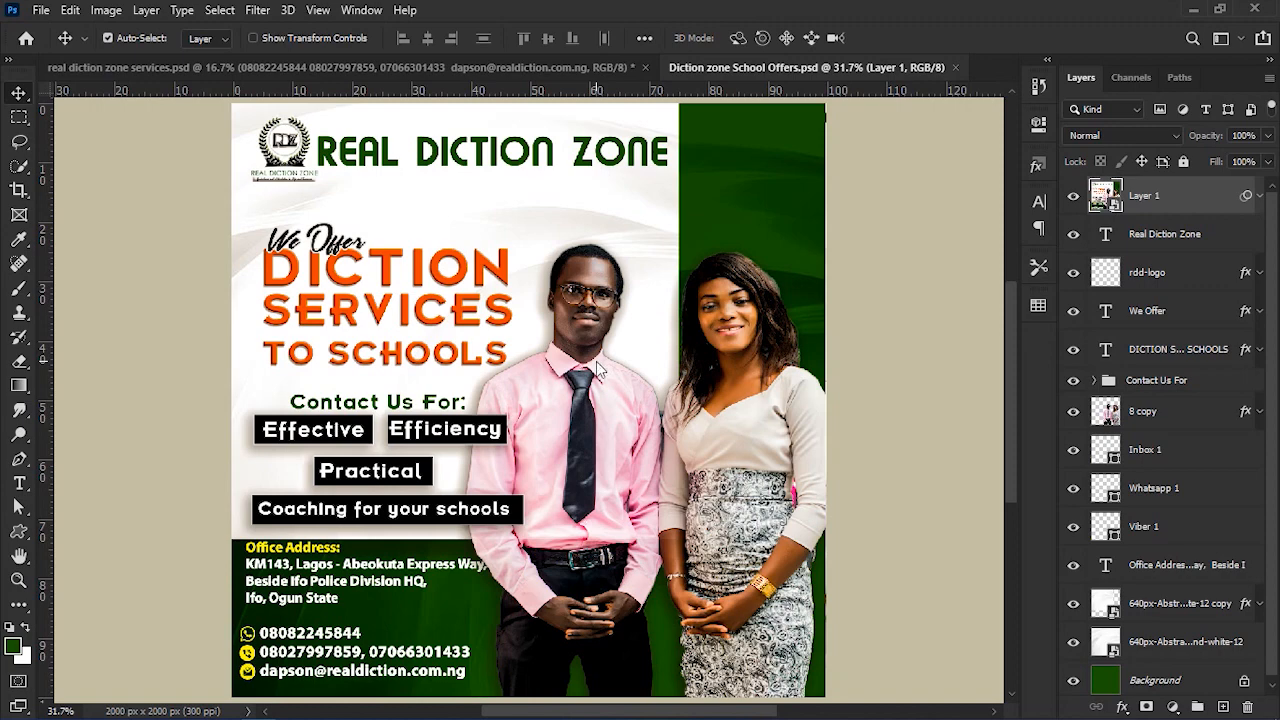
key(ctrl+alt+shift+s)
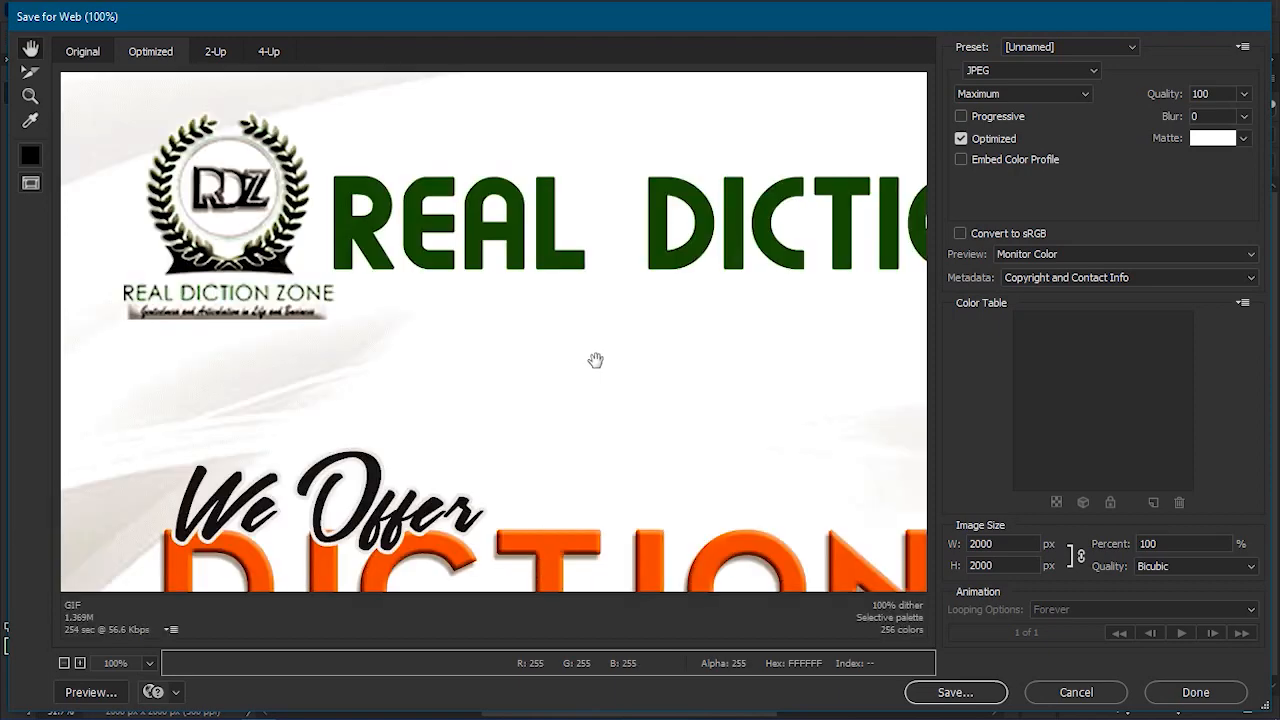
drag(595, 360, 508, 302)
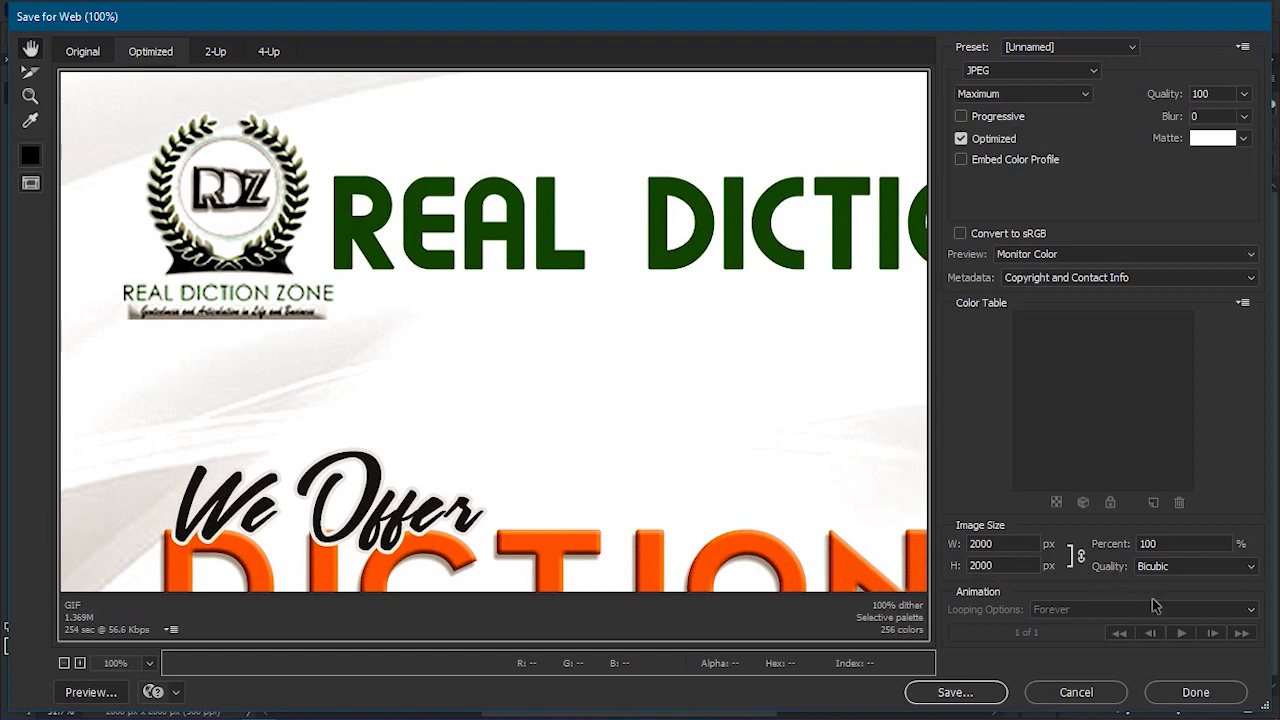
click(1076, 694)
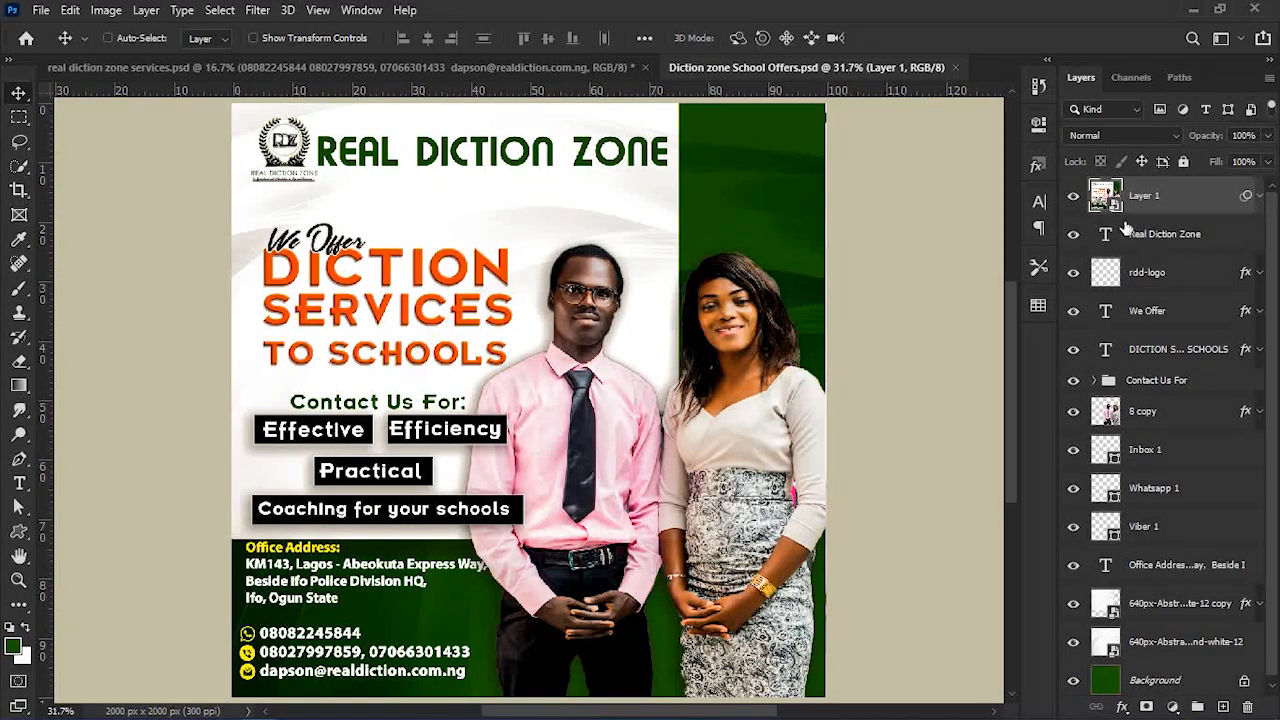
Hide the merged Layer 1 and inspect the effects applied to the rdd-logo layer.
click(1074, 200)
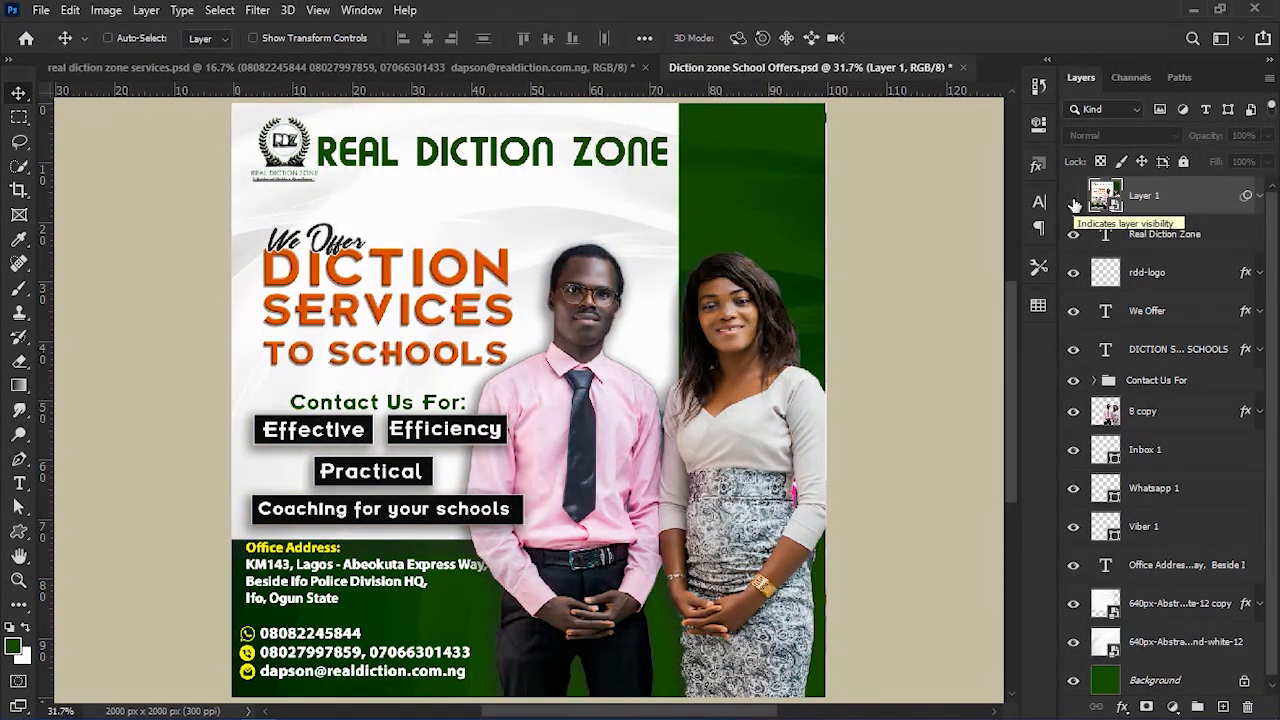
click(1155, 278)
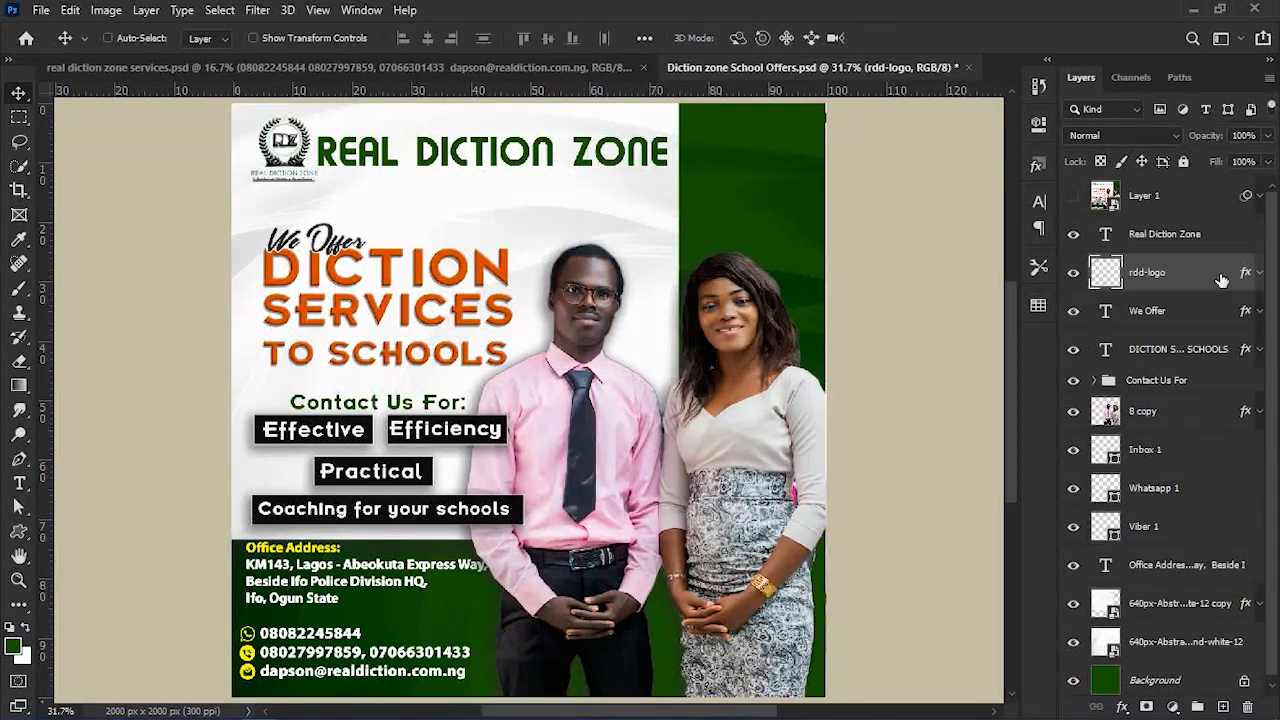
click(1257, 280)
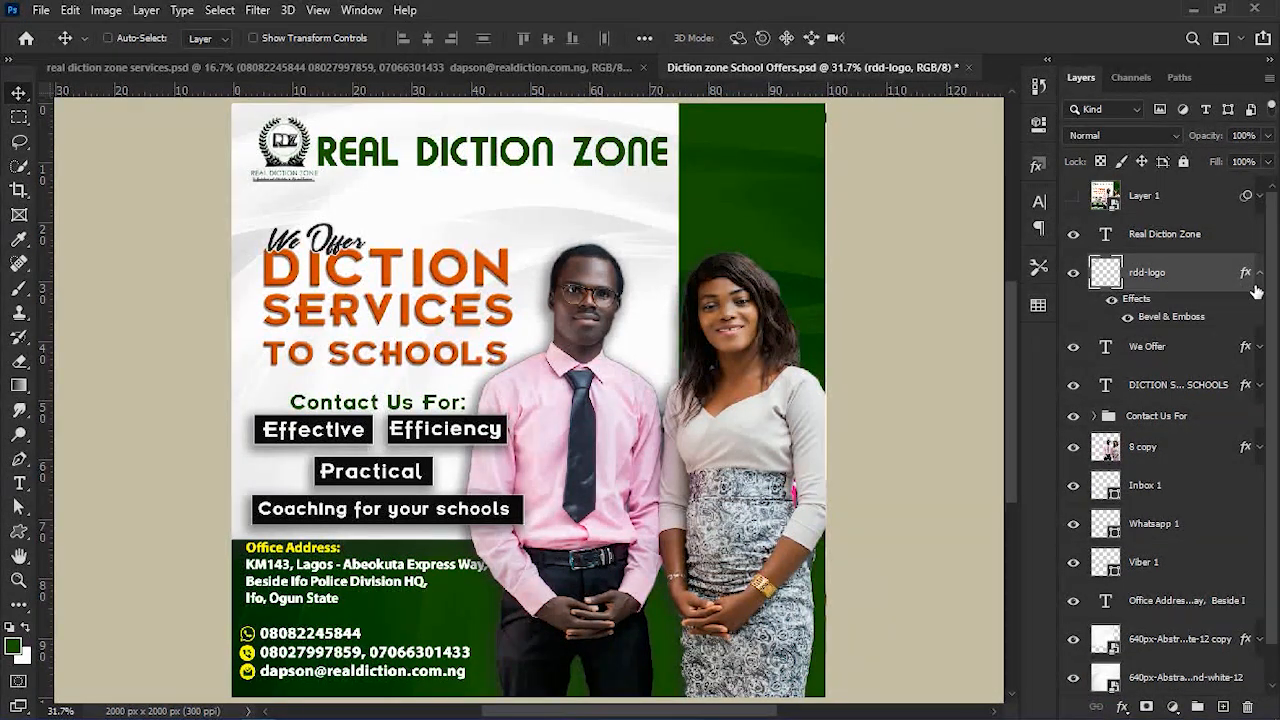
click(1256, 282)
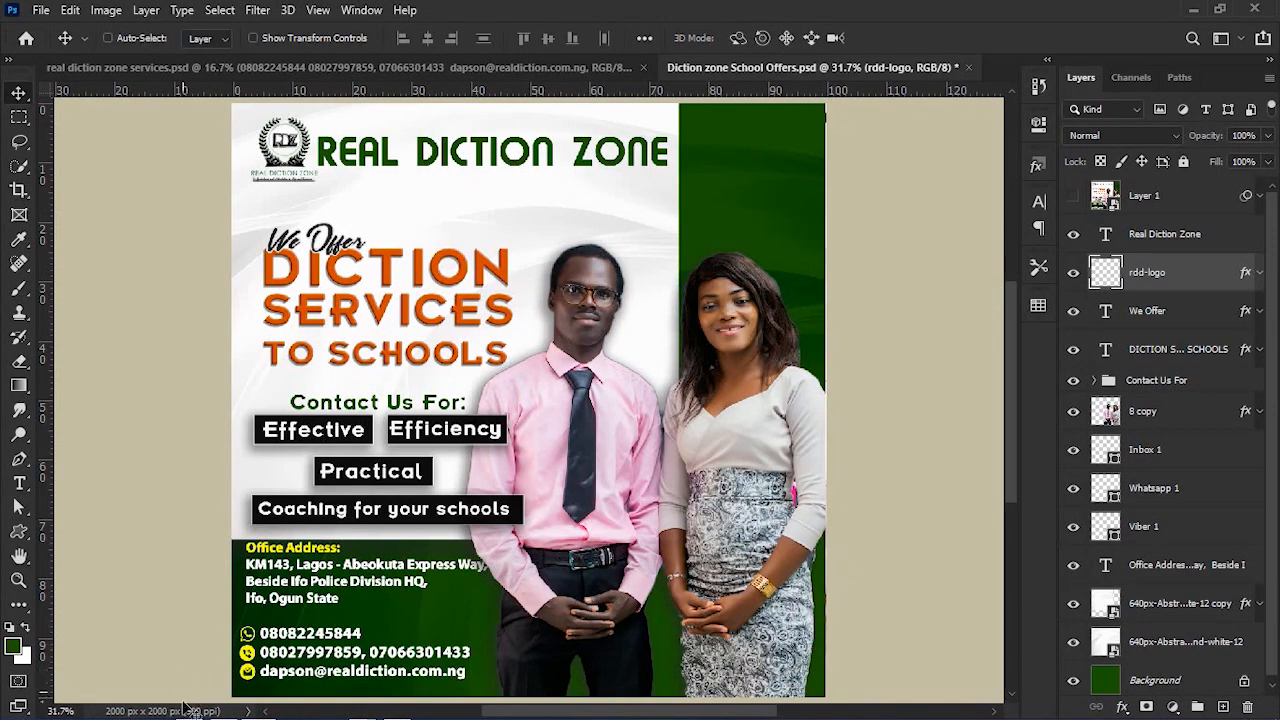
Switch to File Explorer and look through the logo folder inside potfolio for the Real Diction Zone logo.
key(alt+Tab)
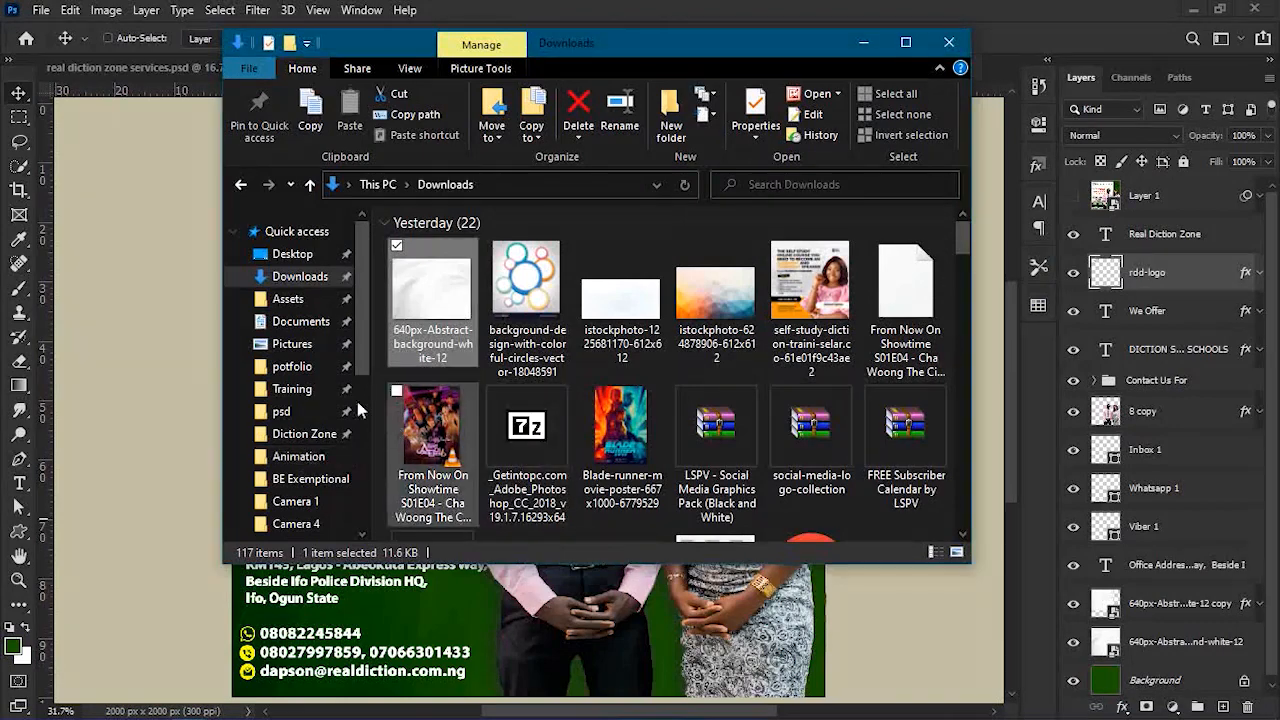
scroll(308, 440, down, 1)
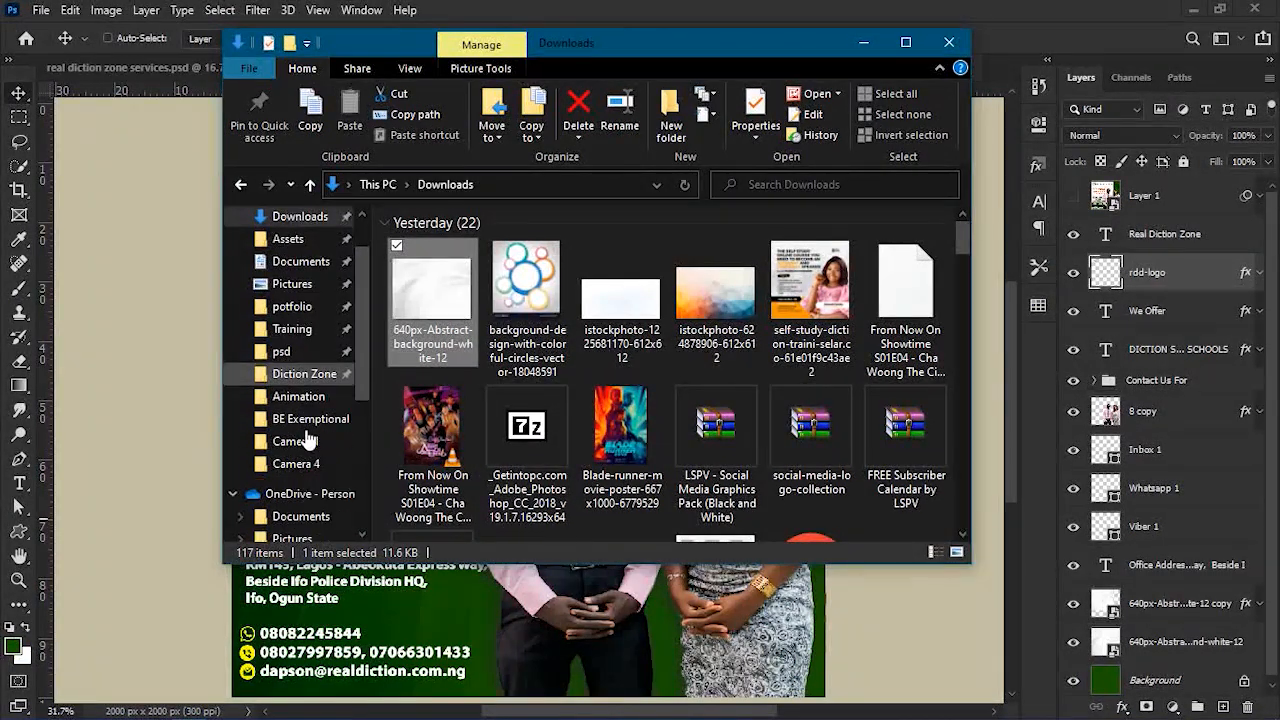
click(295, 306)
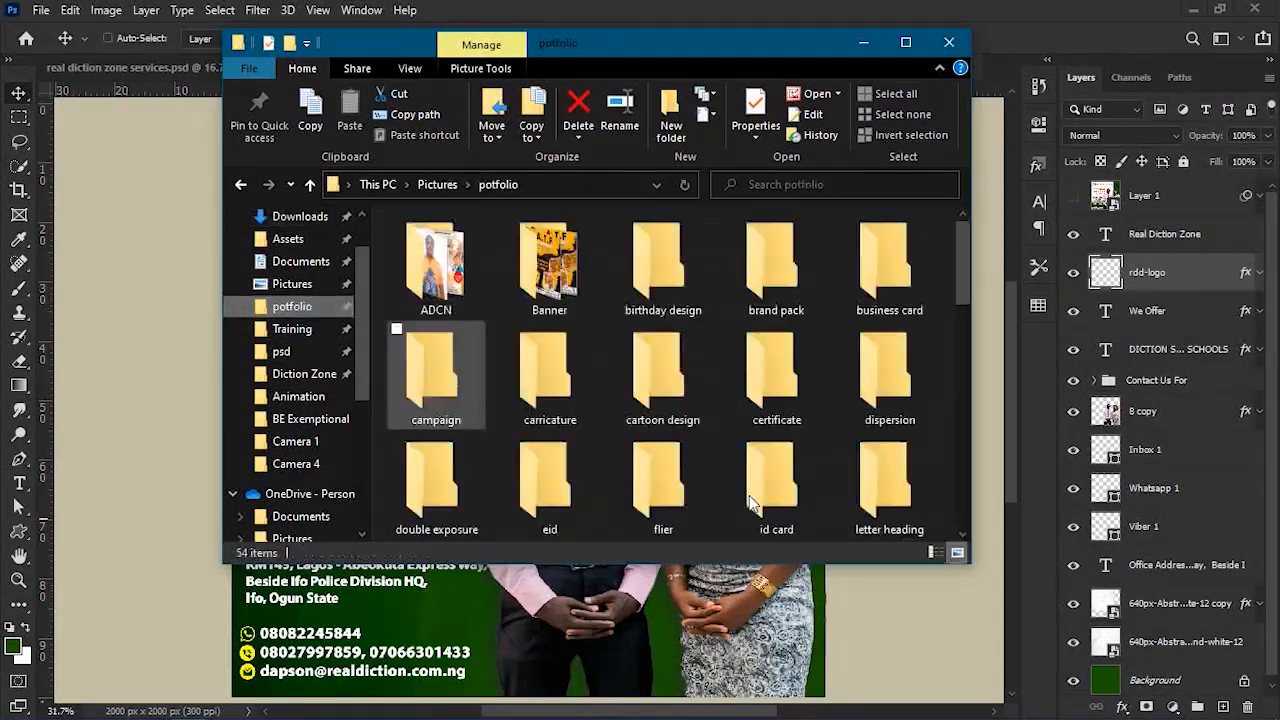
scroll(715, 474, down, 1)
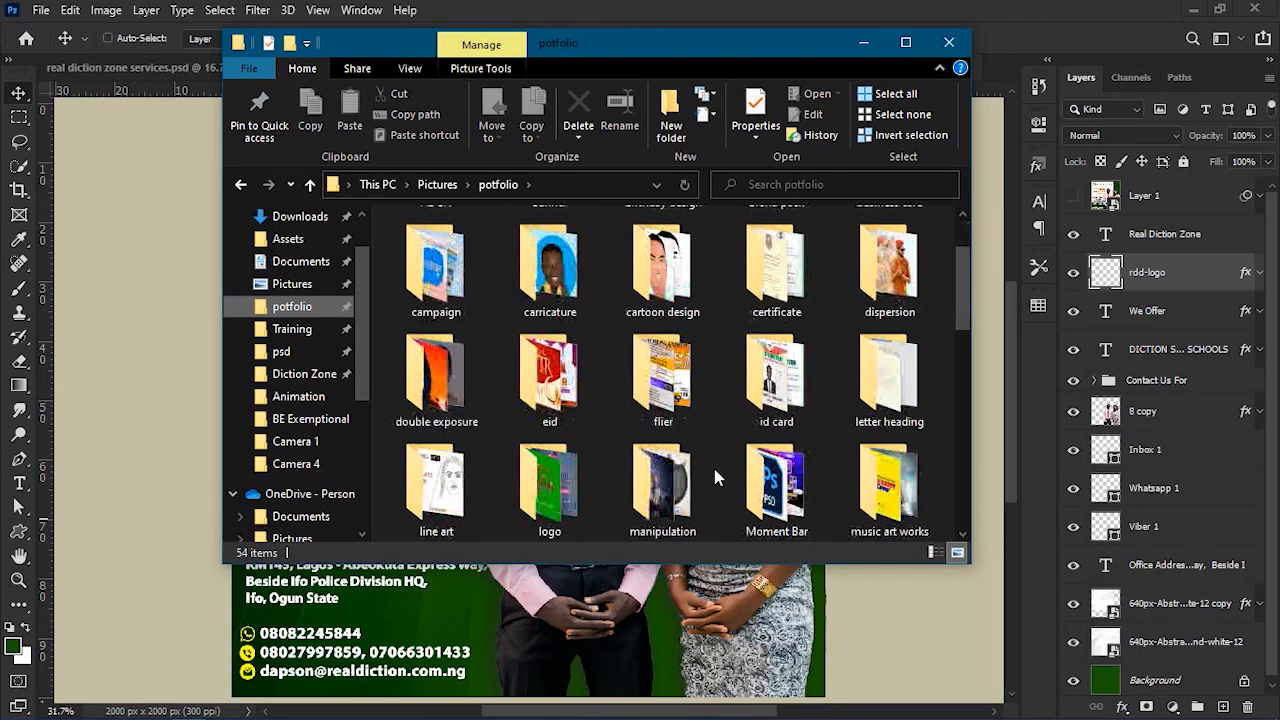
click(560, 484)
double_click(560, 484)
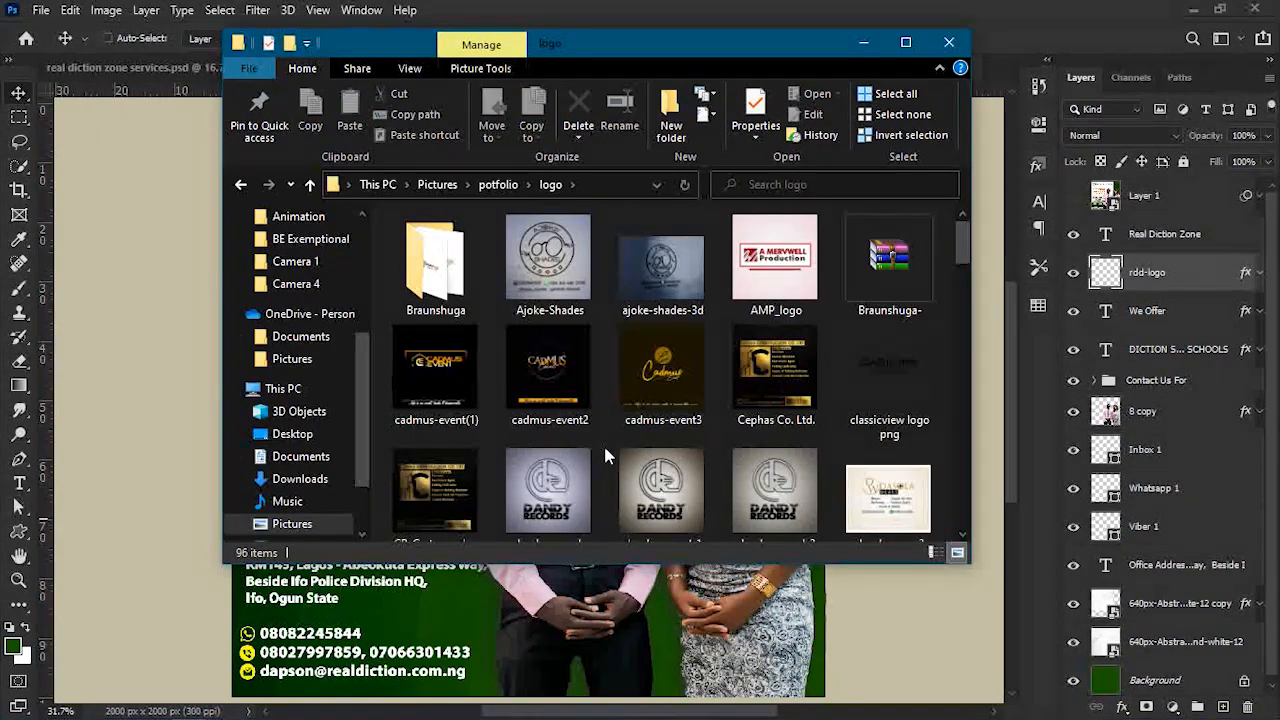
key(r)
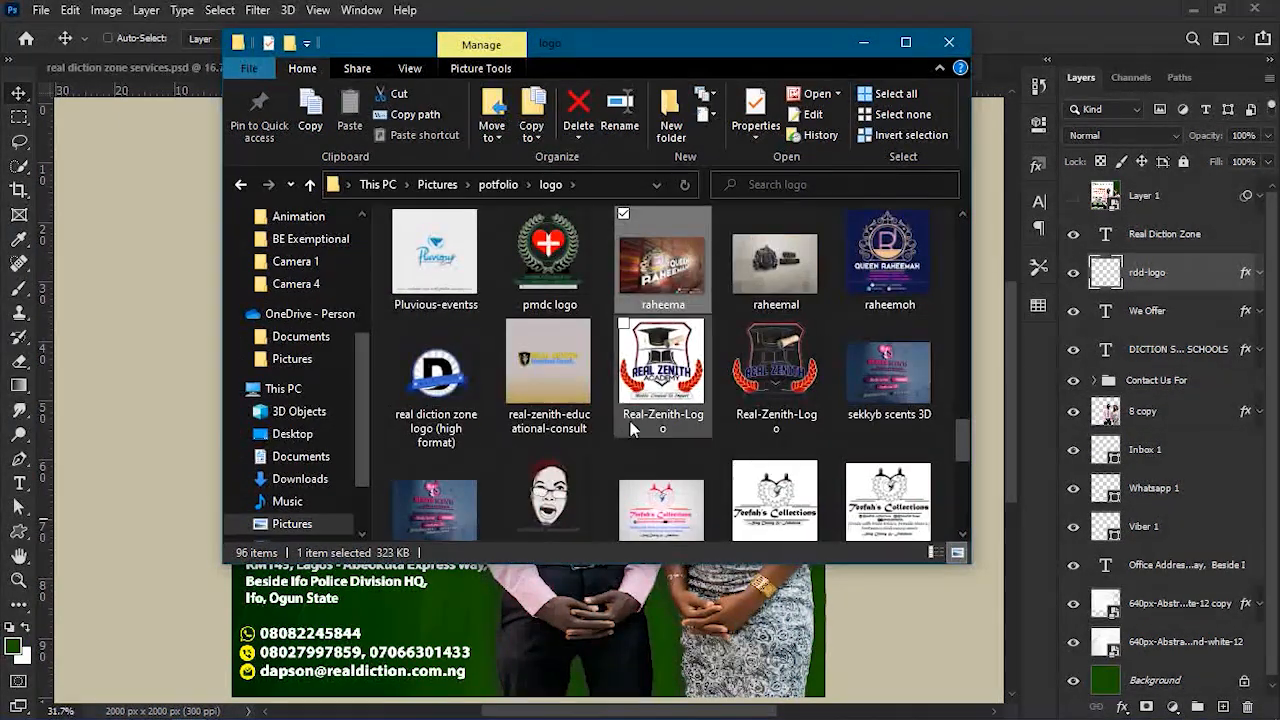
scroll(716, 409, down, 1)
scroll(718, 418, down, 3)
scroll(718, 418, up, 5)
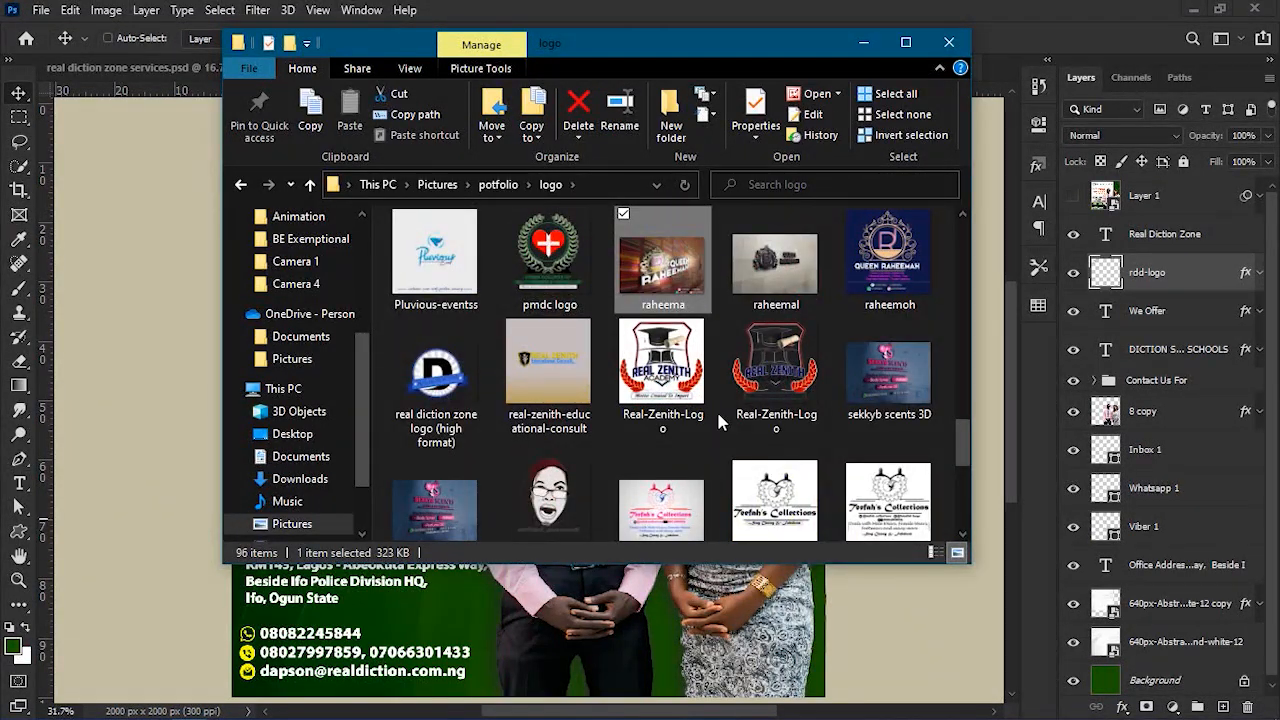
scroll(716, 409, up, 6)
scroll(718, 420, up, 2)
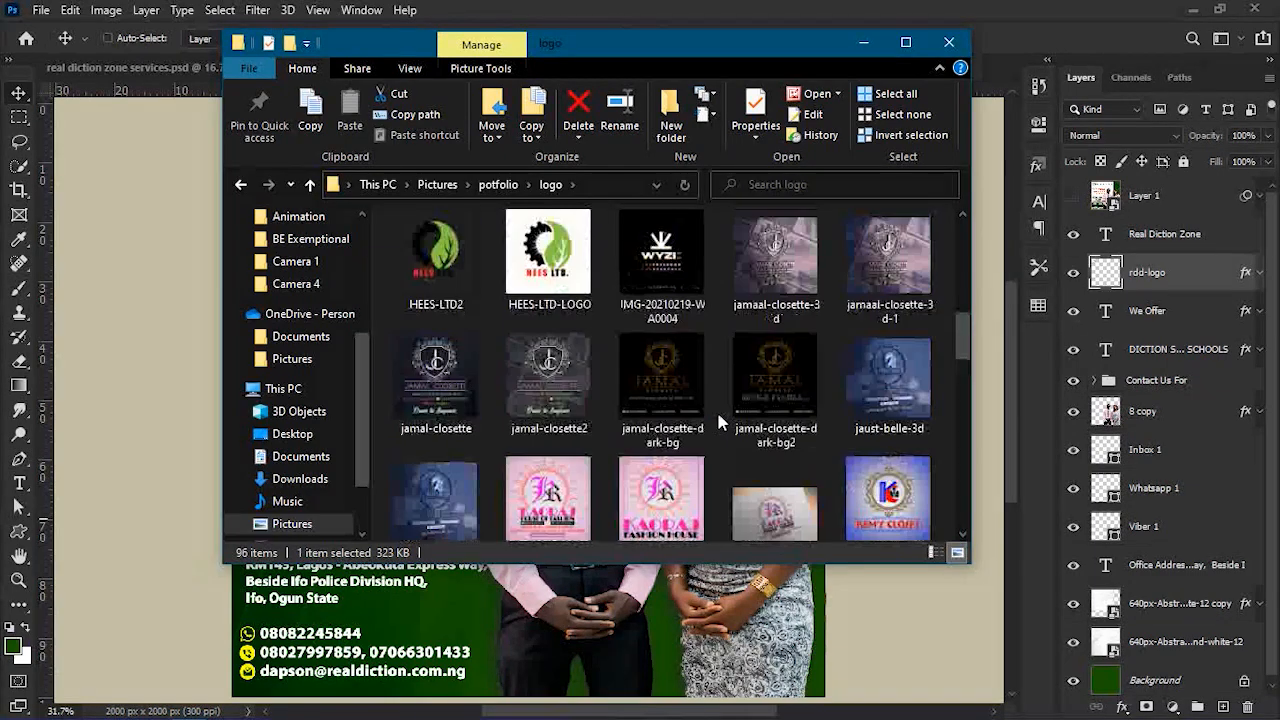
scroll(718, 420, up, 2)
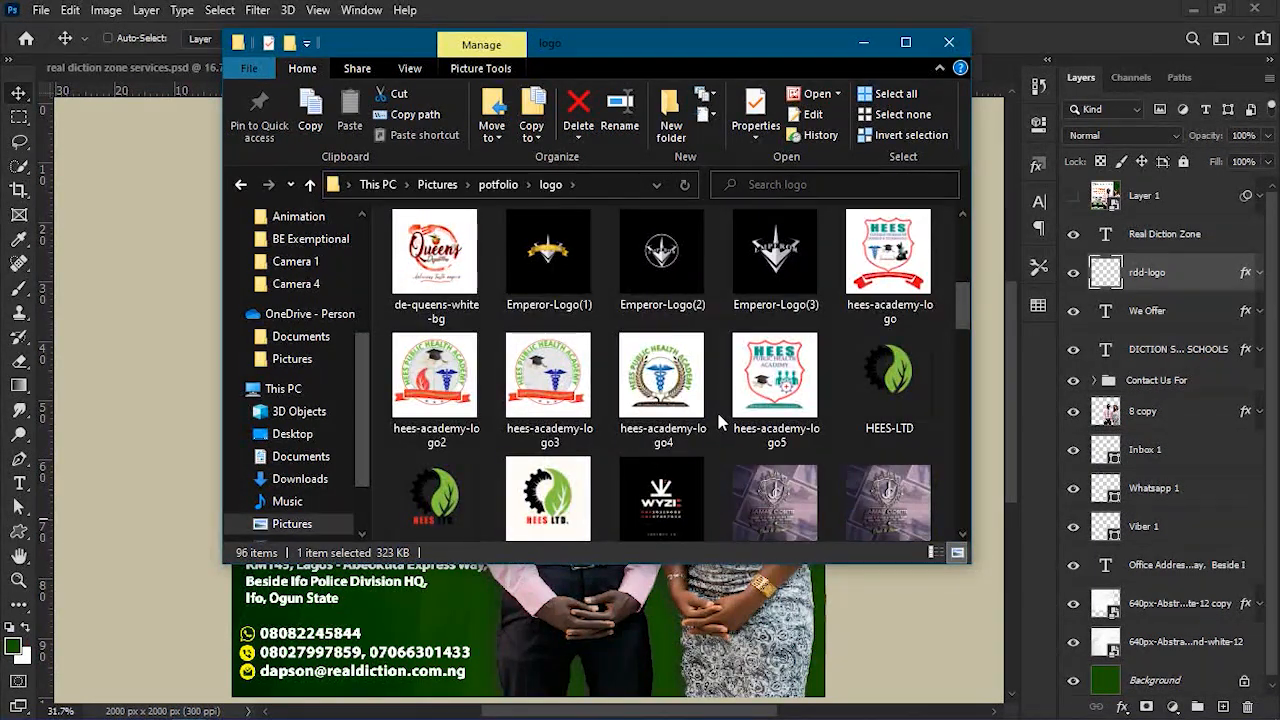
Place the transparent rdd-logo file from the potfolio's real diction folder into the flyer.
key(alt+Up)
scroll(718, 420, down, 5)
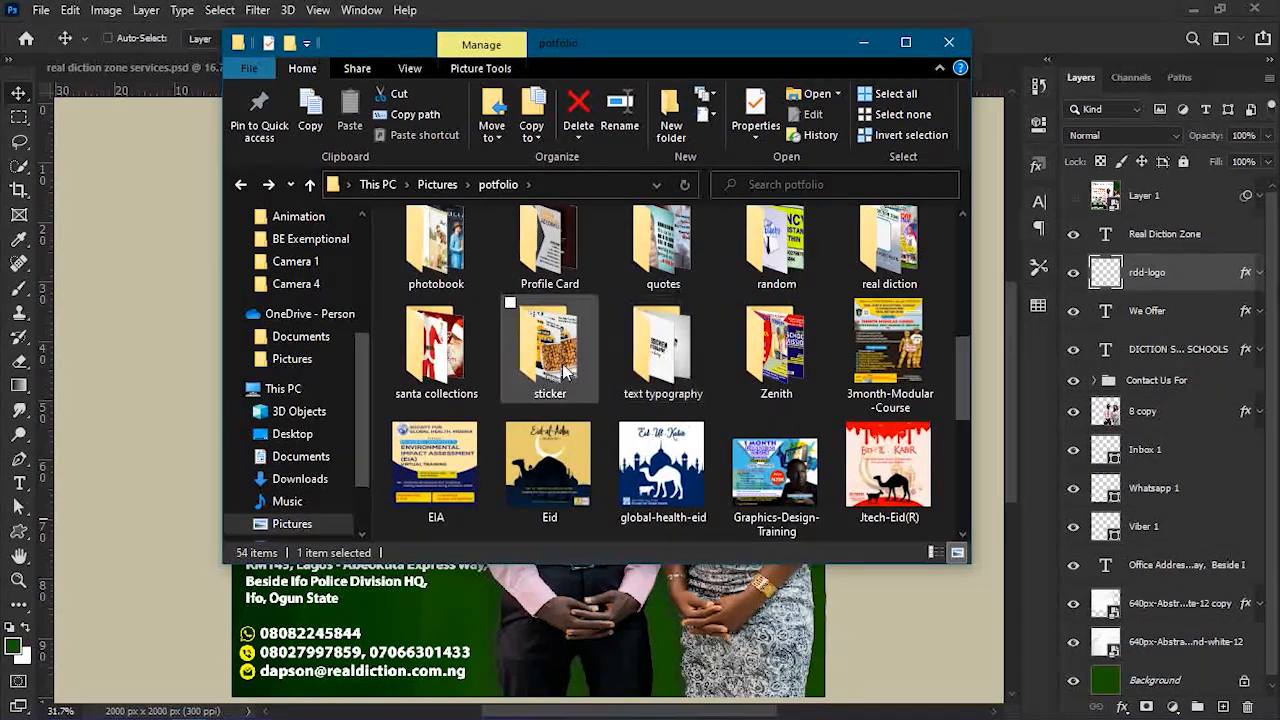
double_click(854, 283)
scroll(716, 405, down, 5)
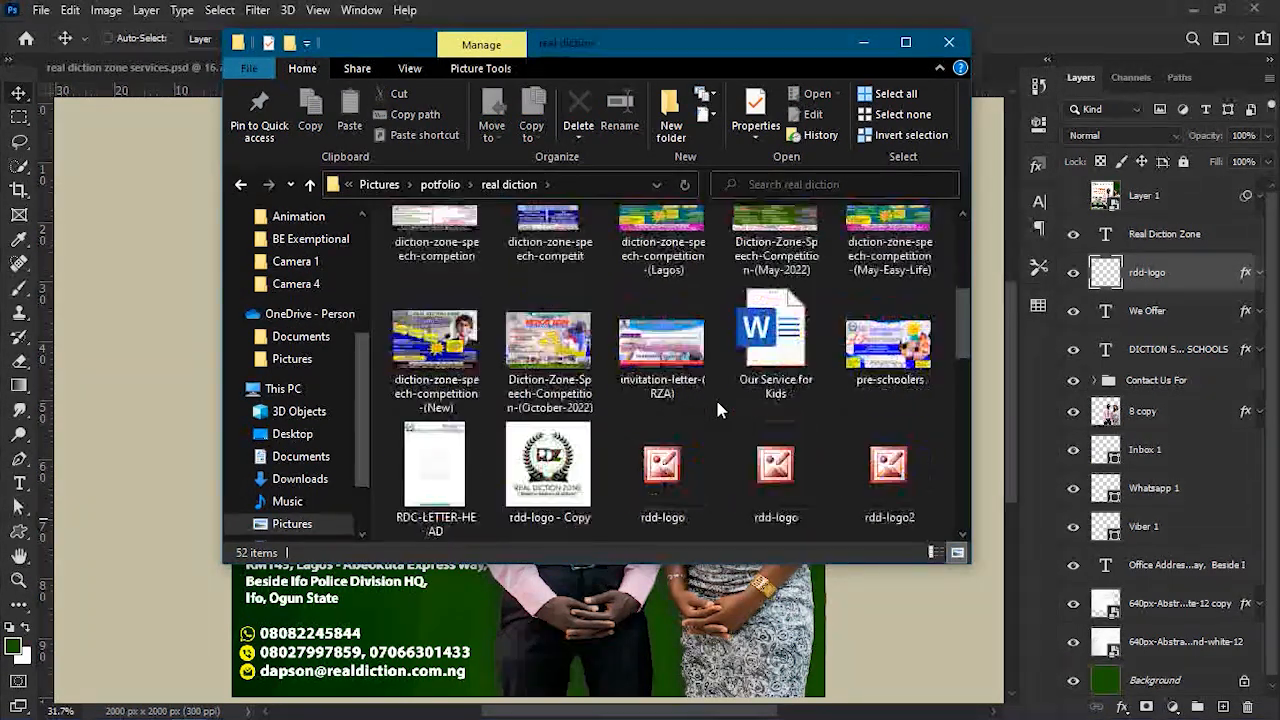
scroll(715, 400, up, 1)
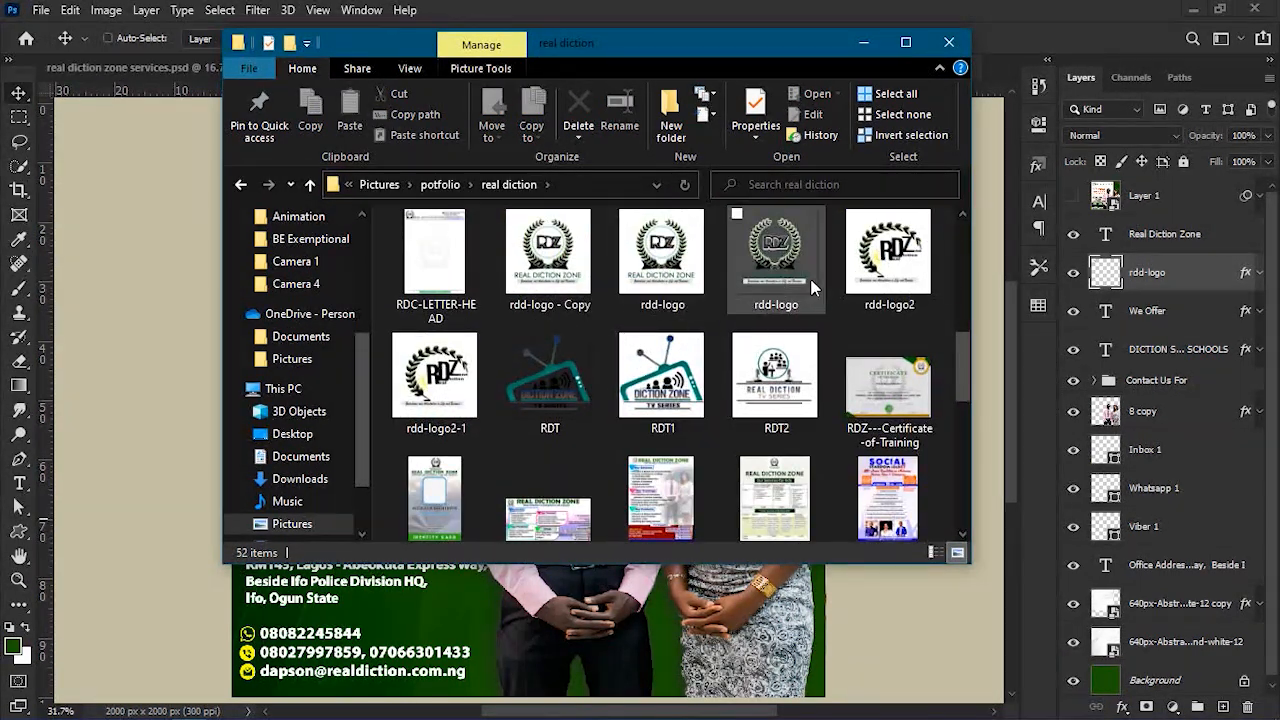
drag(789, 258, 414, 595)
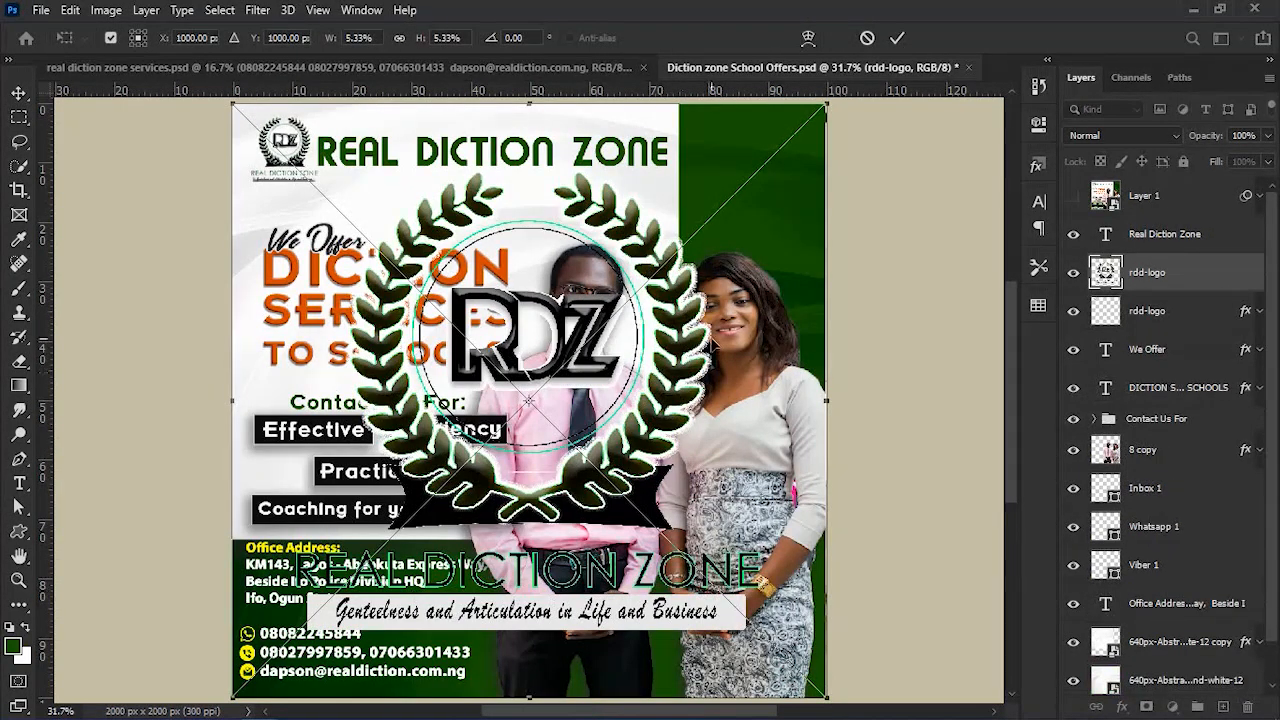
Scale the placed logo down to 0.80% and position it over the old logo beside the REAL DICTION ZONE heading.
drag(827, 105, 571, 351)
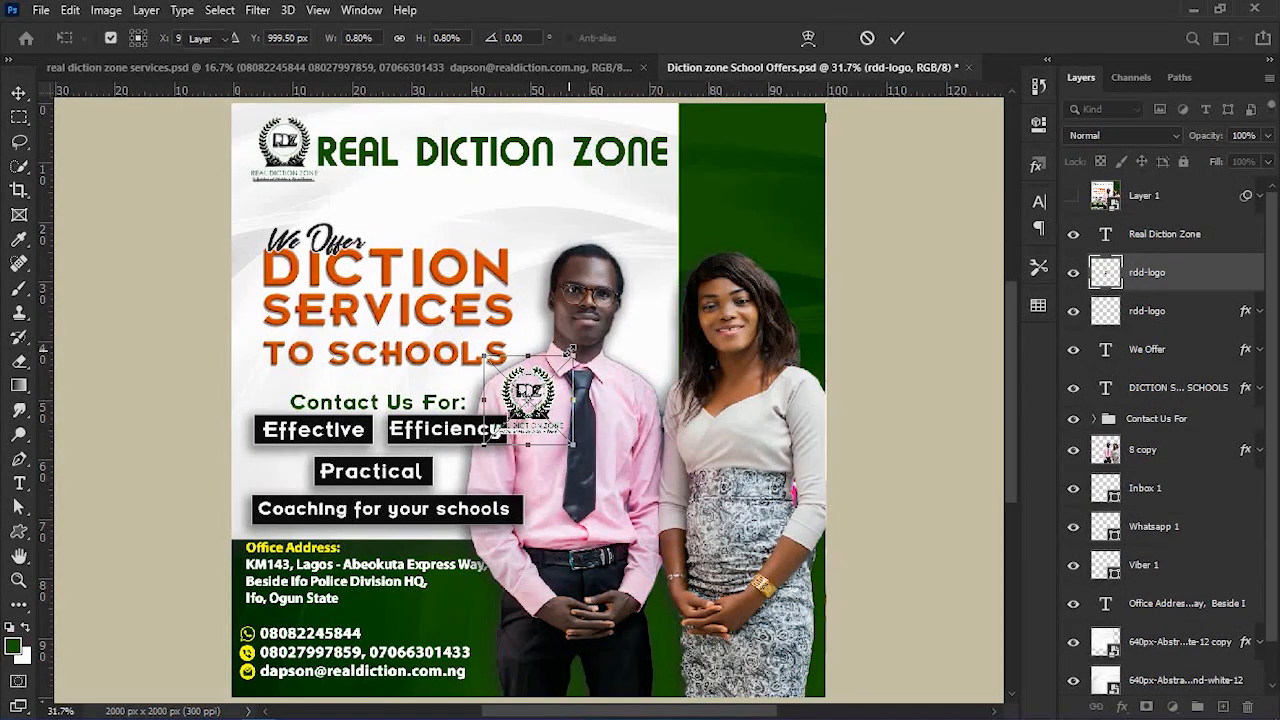
key(Return)
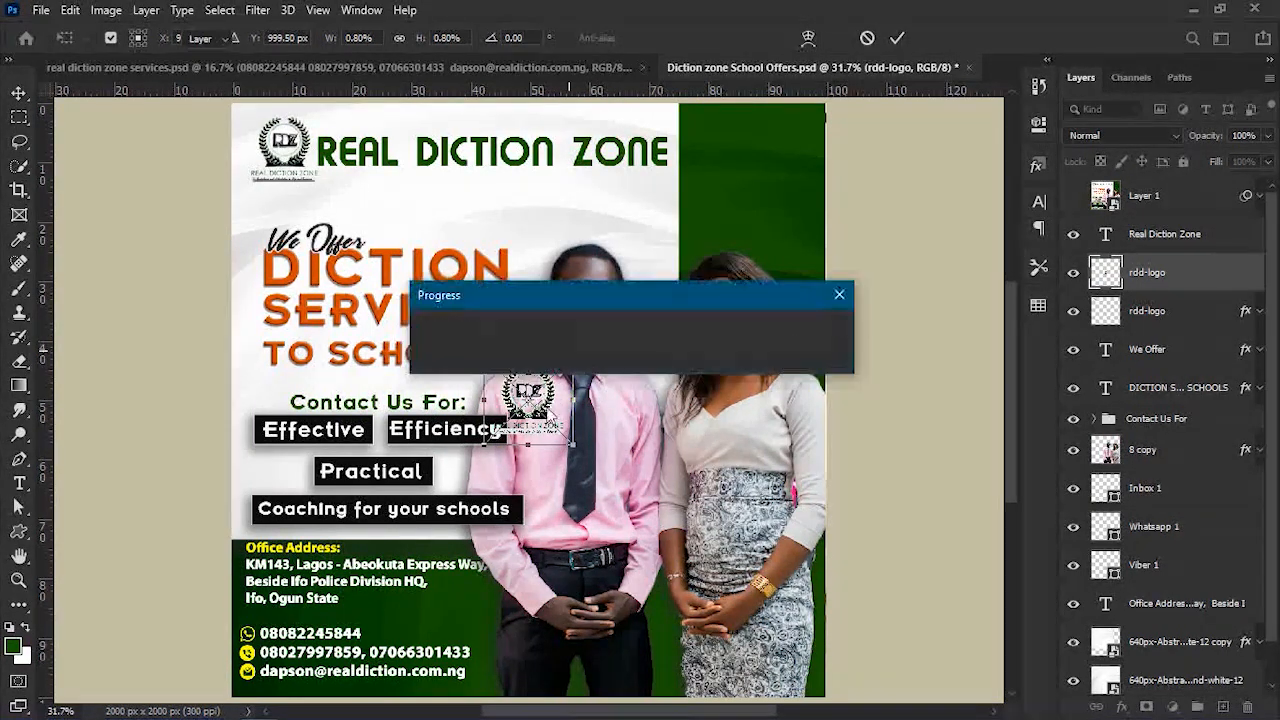
drag(560, 382, 318, 130)
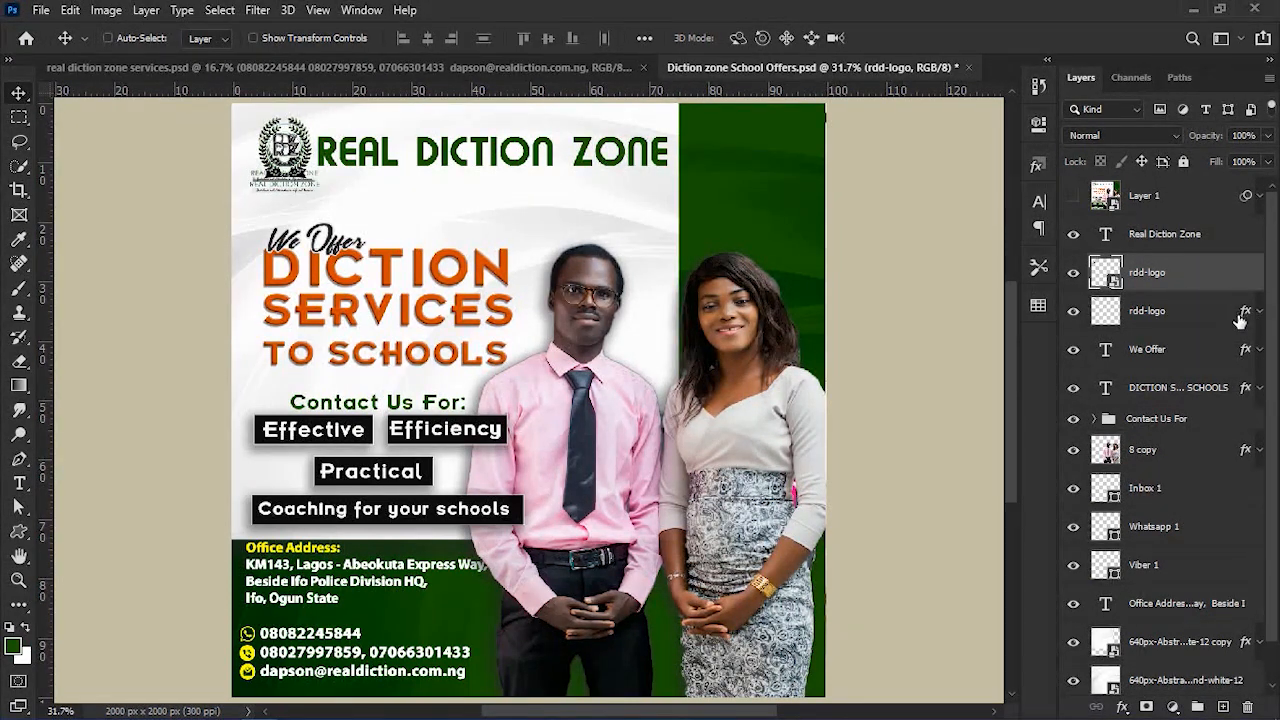
Transfer the Bevel & Emboss effect from the old rdd-logo layer to the placed logo and delete the old layer.
drag(1248, 316, 1245, 277)
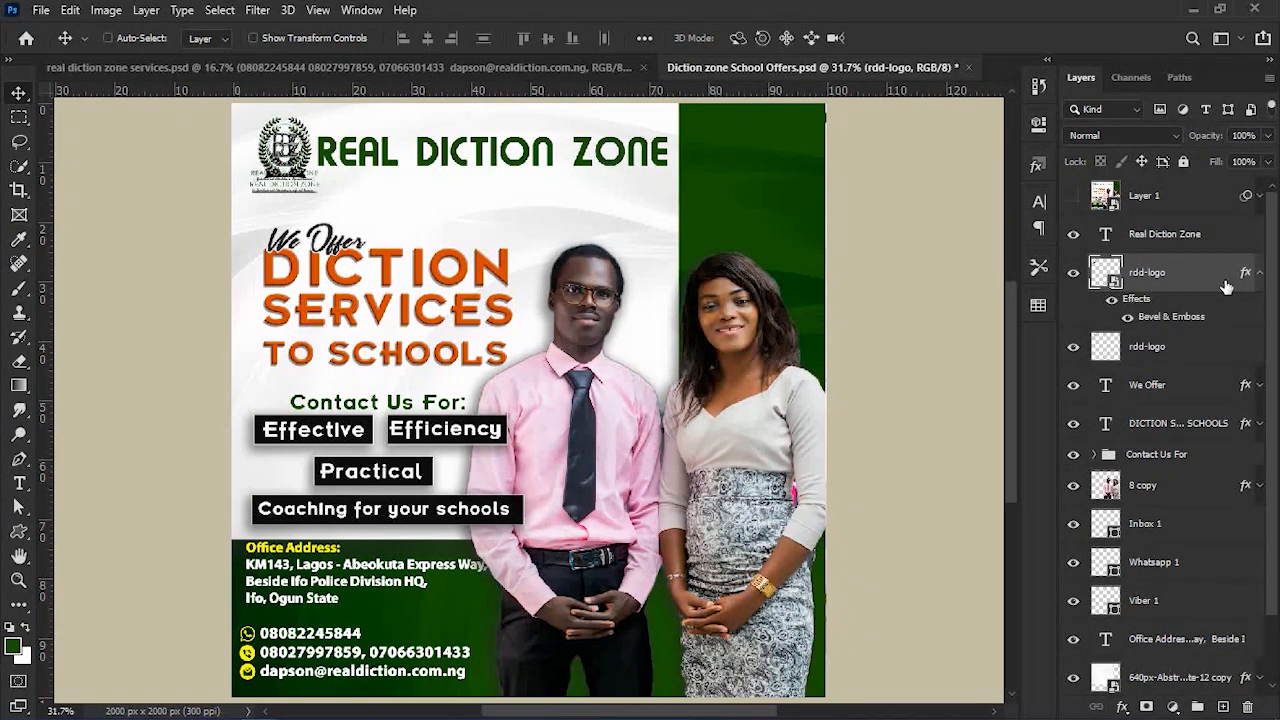
click(1222, 350)
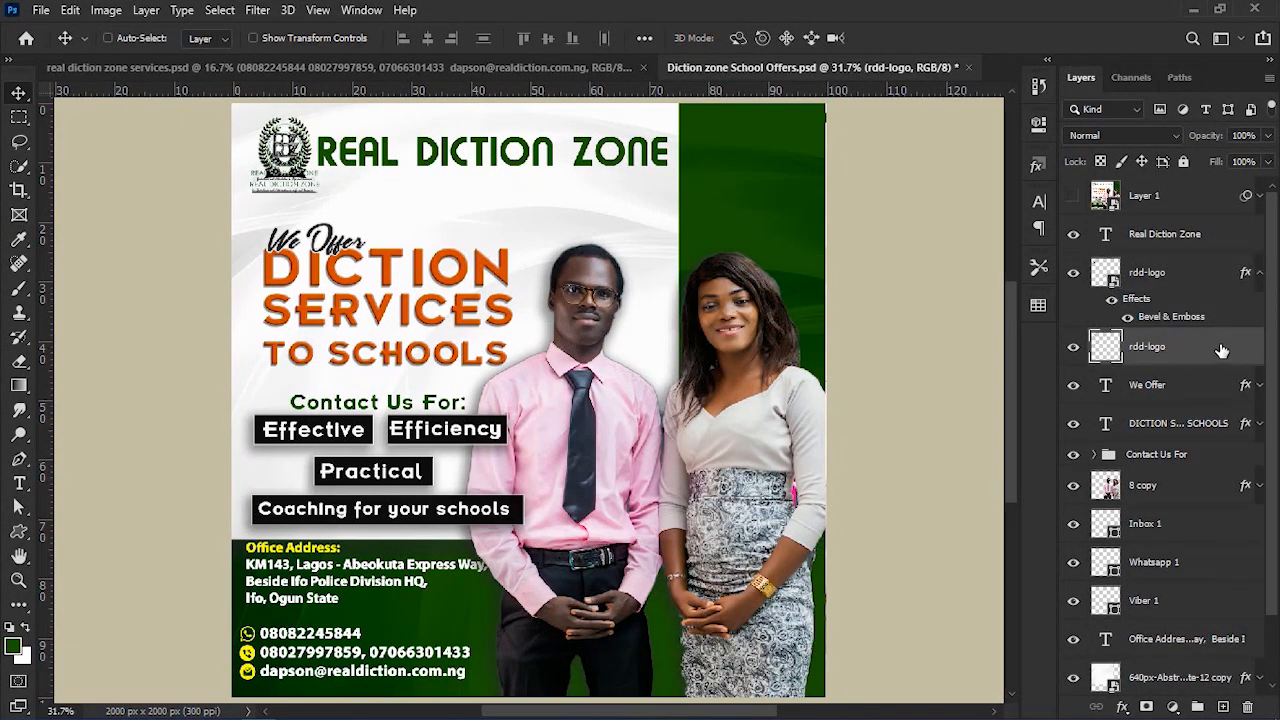
key(Delete)
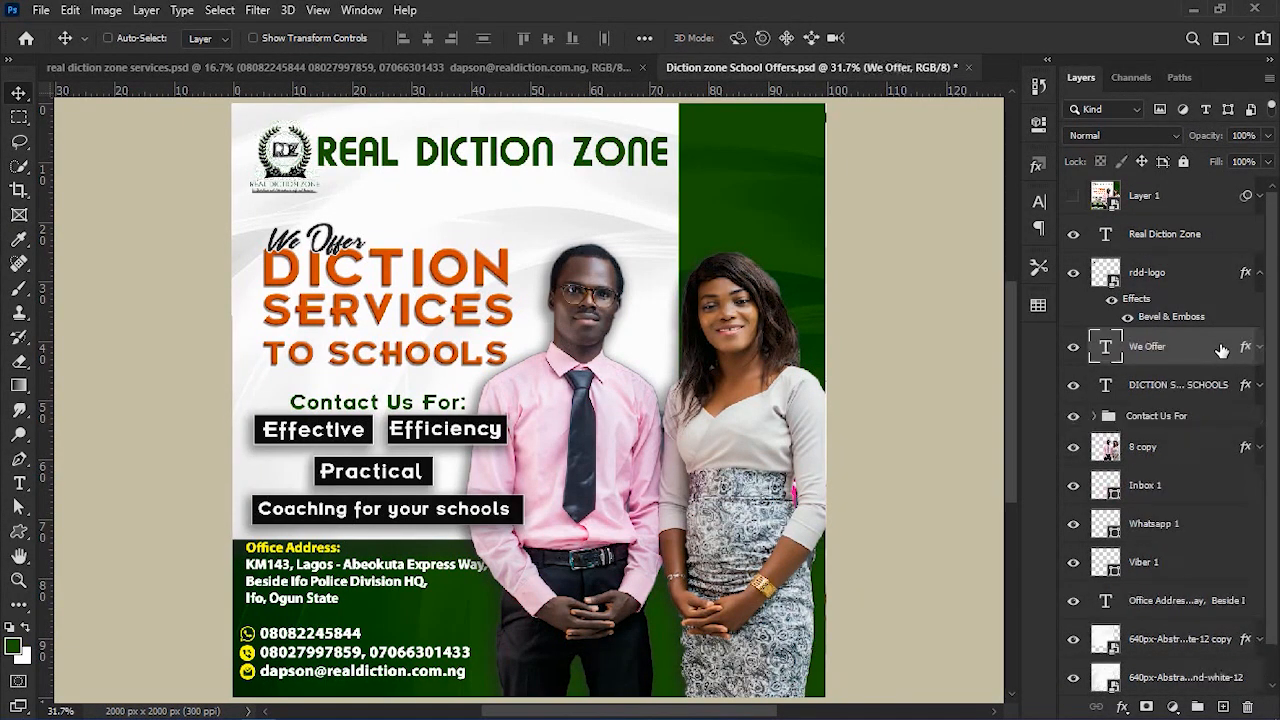
Nudge the rdd-logo layer slightly upward to fine-tune its placement beside the REAL DICTION ZONE heading, and save the flyer.
click(1174, 287)
key(Up)
key(Up)
key(Up)
key(Up)
key(Up)
key(Up)
key(Up)
key(Up)
key(Up)
key(Right)
key(Right)
key(Right)
key(Right)
key(Right)
key(Right)
key(Right)
key(Right)
key(Right)
key(Right)
key(Right)
key(Right)
key(Right)
key(Right)
key(Right)
key(Right)
key(Right)
key(Right)
key(Right)
key(Right)
key(Right)
key(Right)
key(Right)
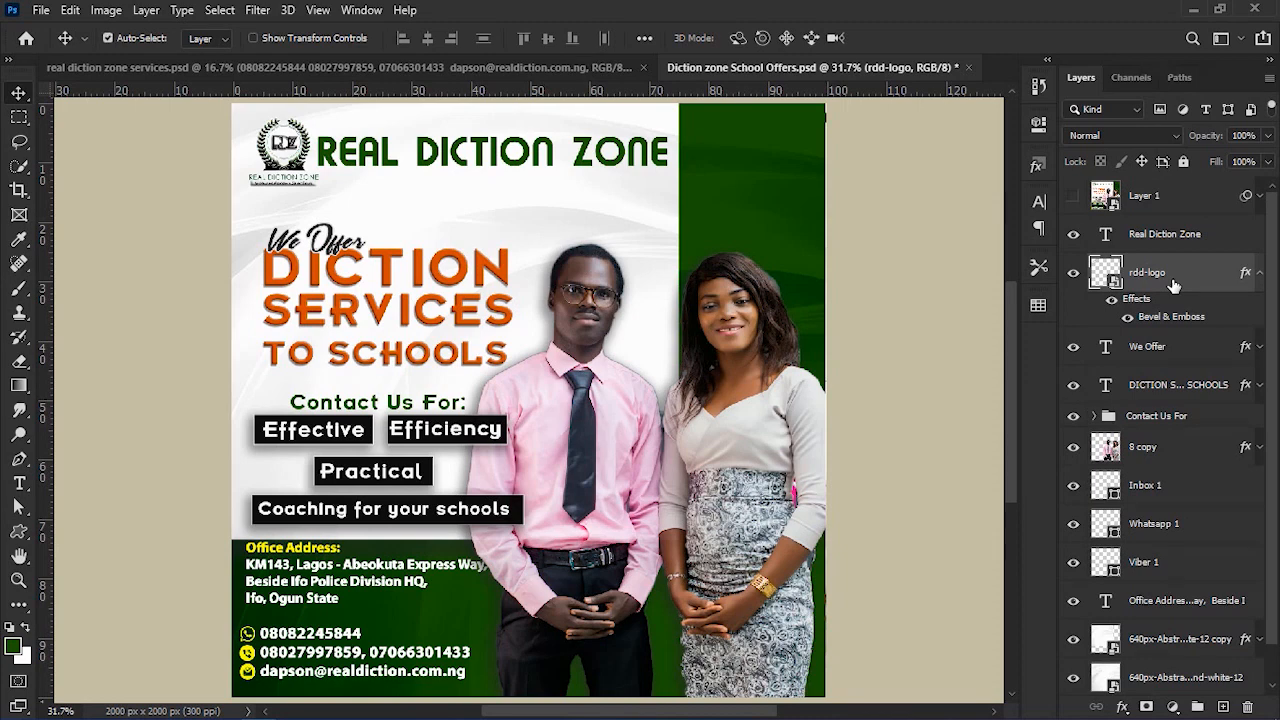
key(ctrl+s)
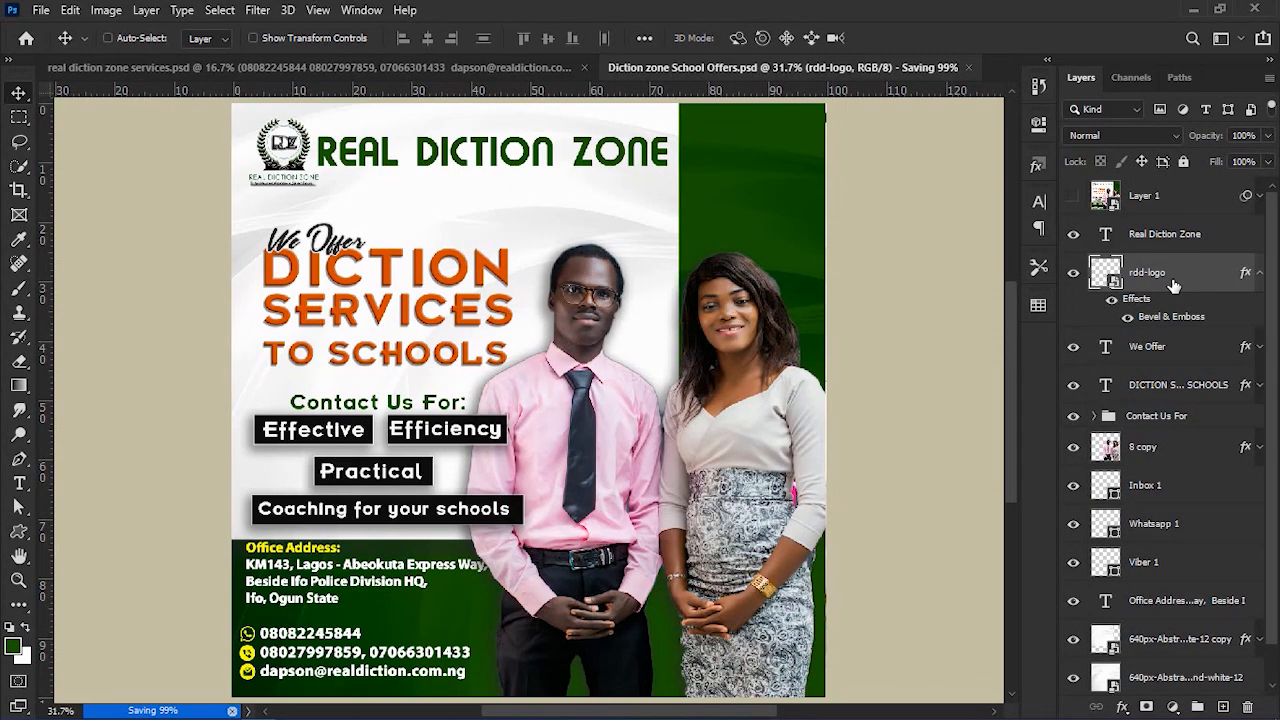
With Layer 1 hidden, stamp all visible layers into a new merged layer above the Real Diction Zone text layer.
click(1228, 240)
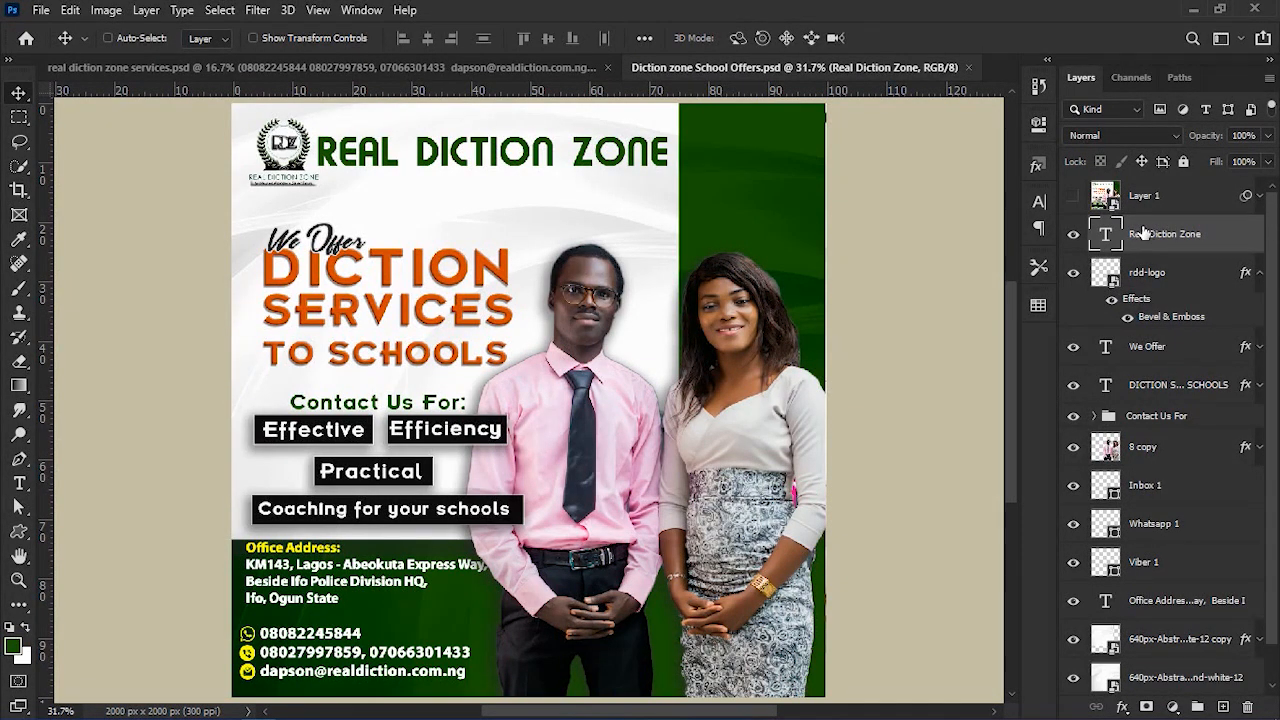
click(1074, 199)
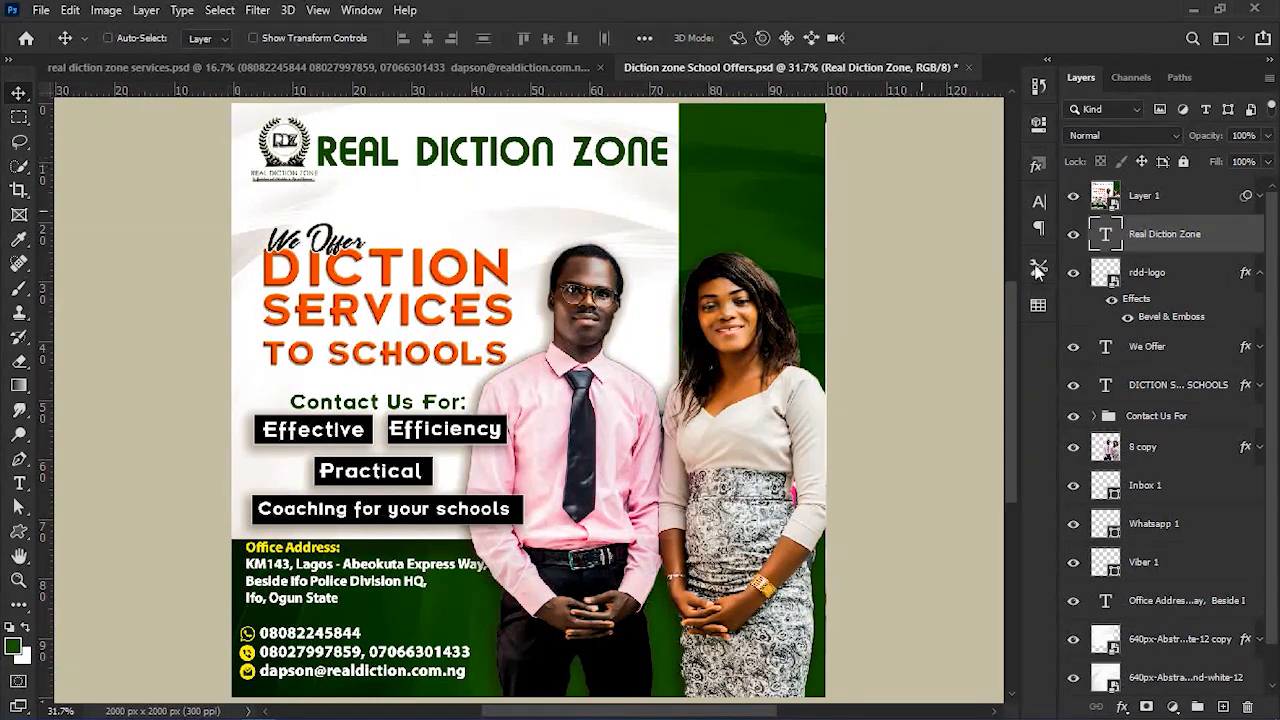
click(1074, 199)
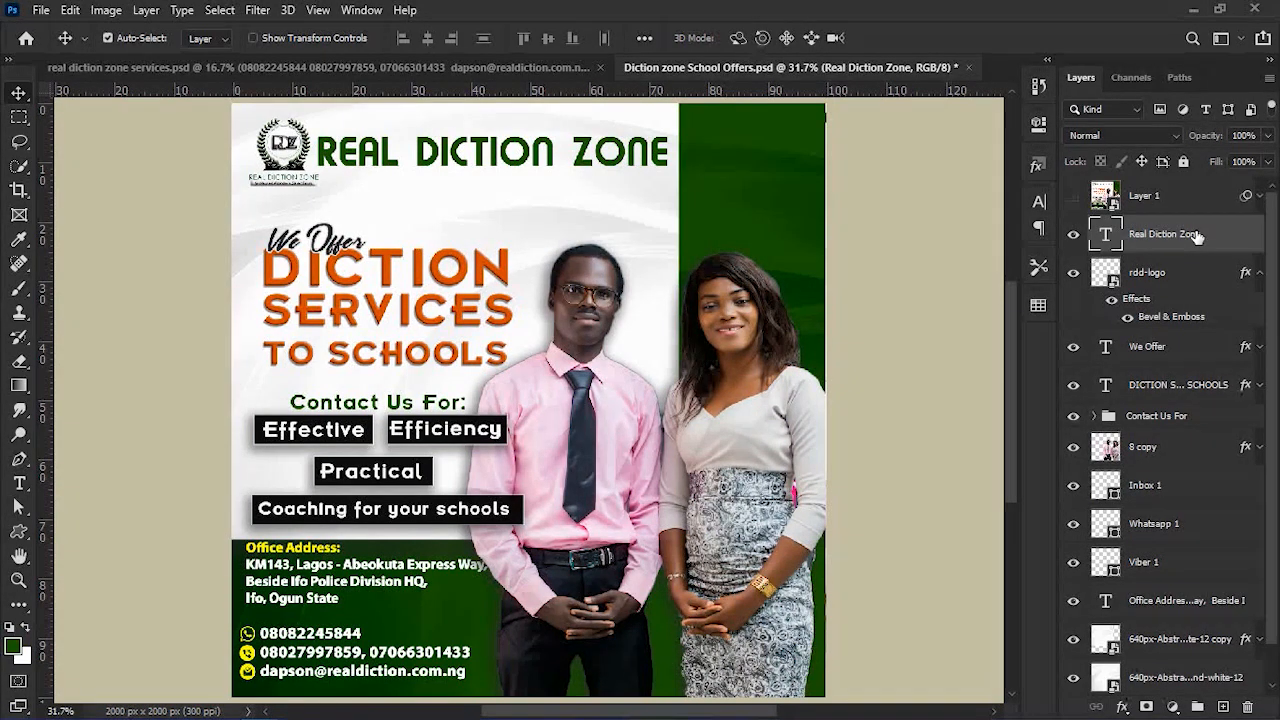
key(ctrl+shift+alt+e)
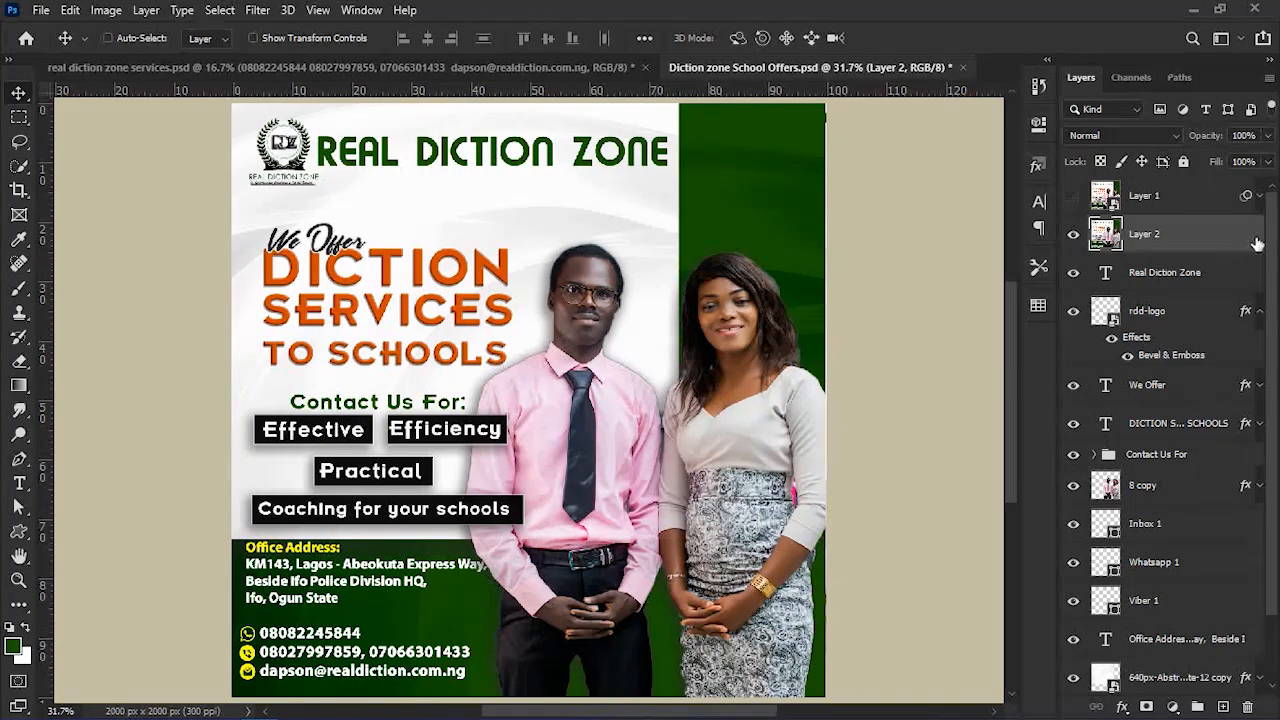
Convert the merged Layer 2 to a smart object carrying Layer 1's smart filter, and delete Layer 1.
right_click(1227, 240)
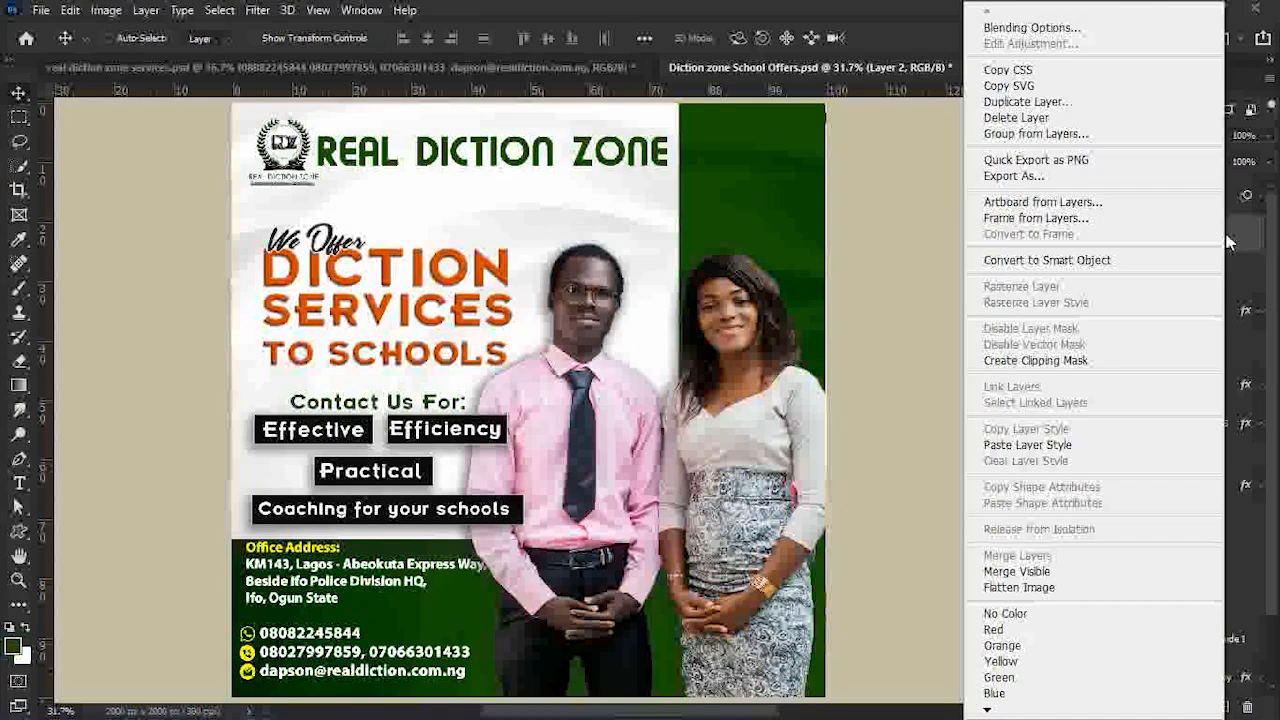
click(1104, 264)
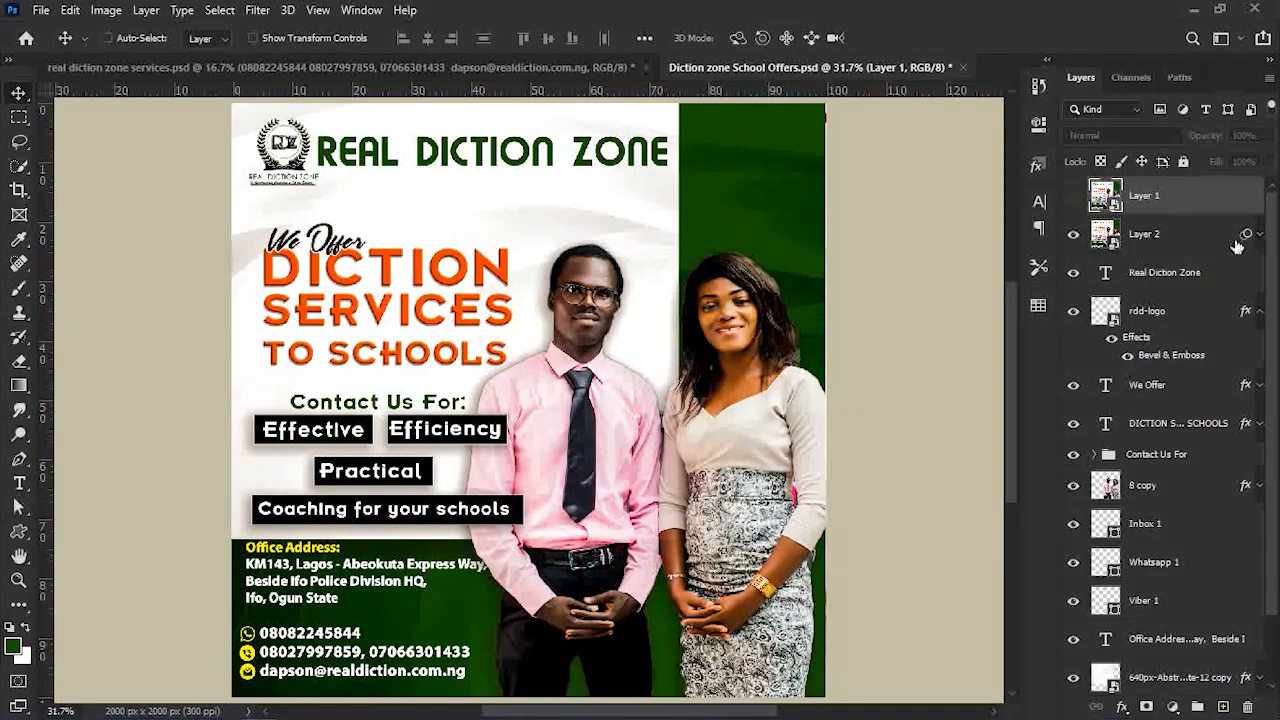
key(Delete)
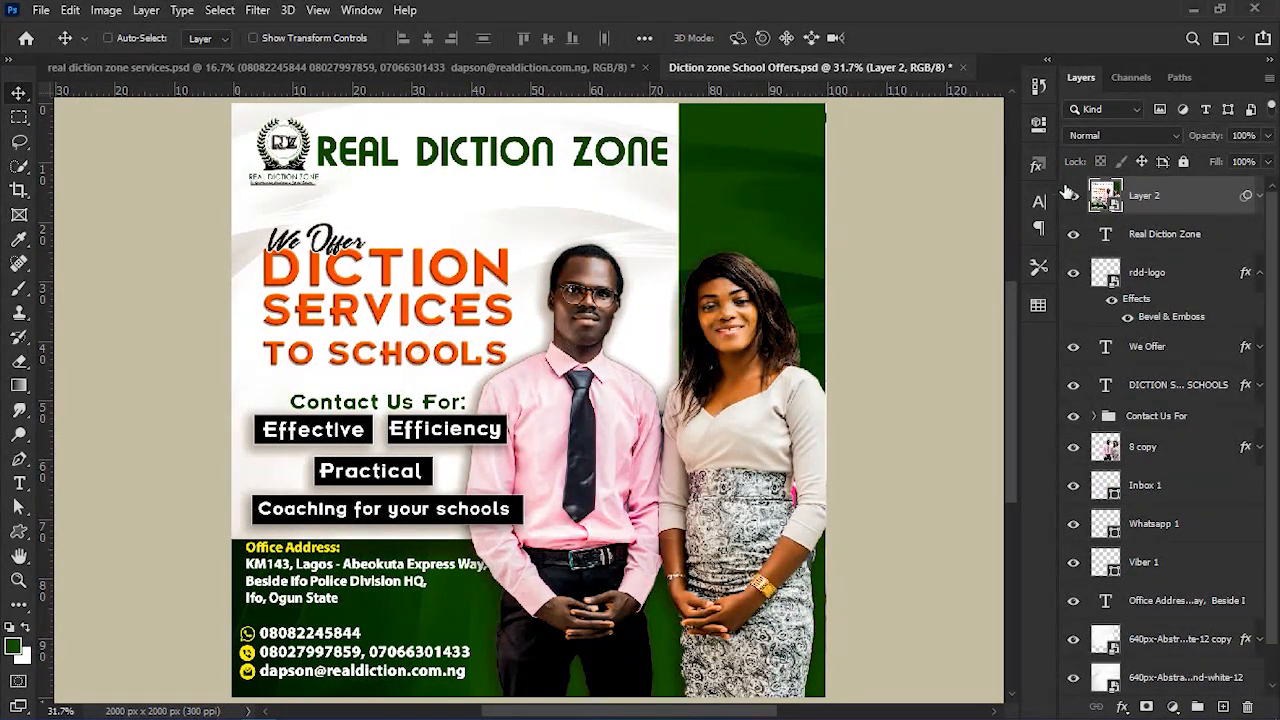
Compare the flyer with Layer 2 hidden and shown, leave the layer visible, and save the document.
click(1076, 201)
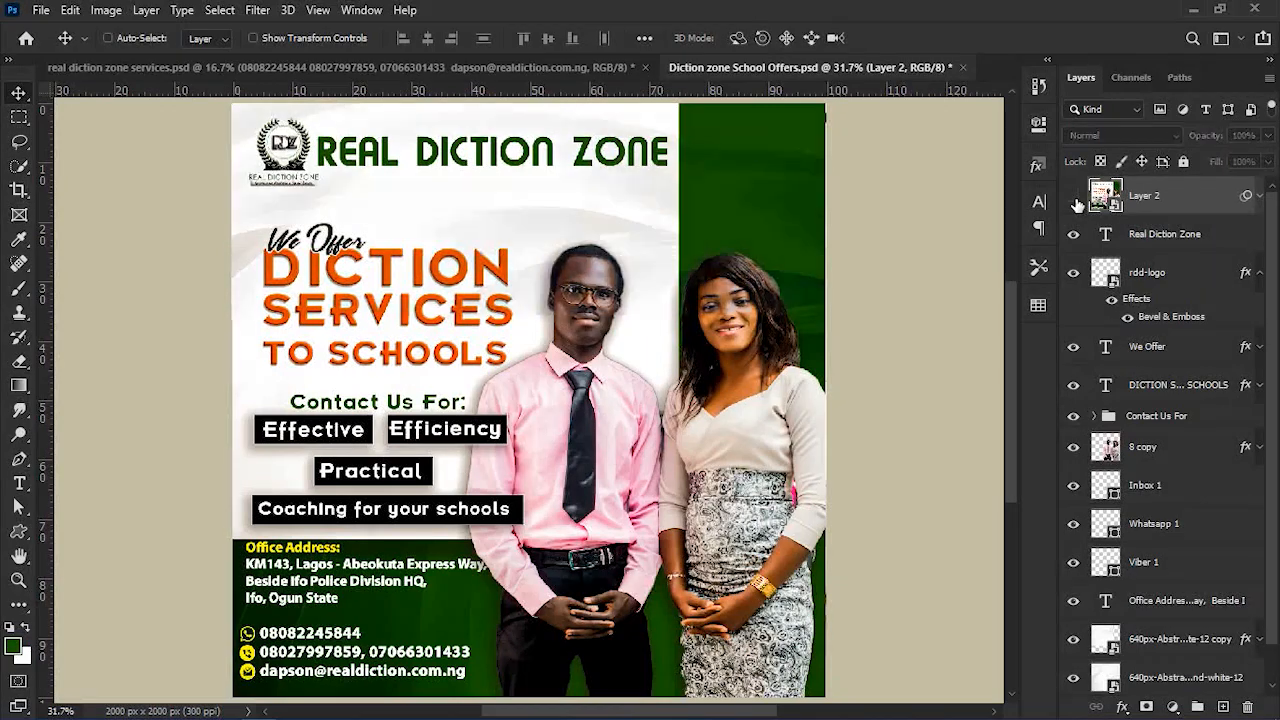
click(1076, 201)
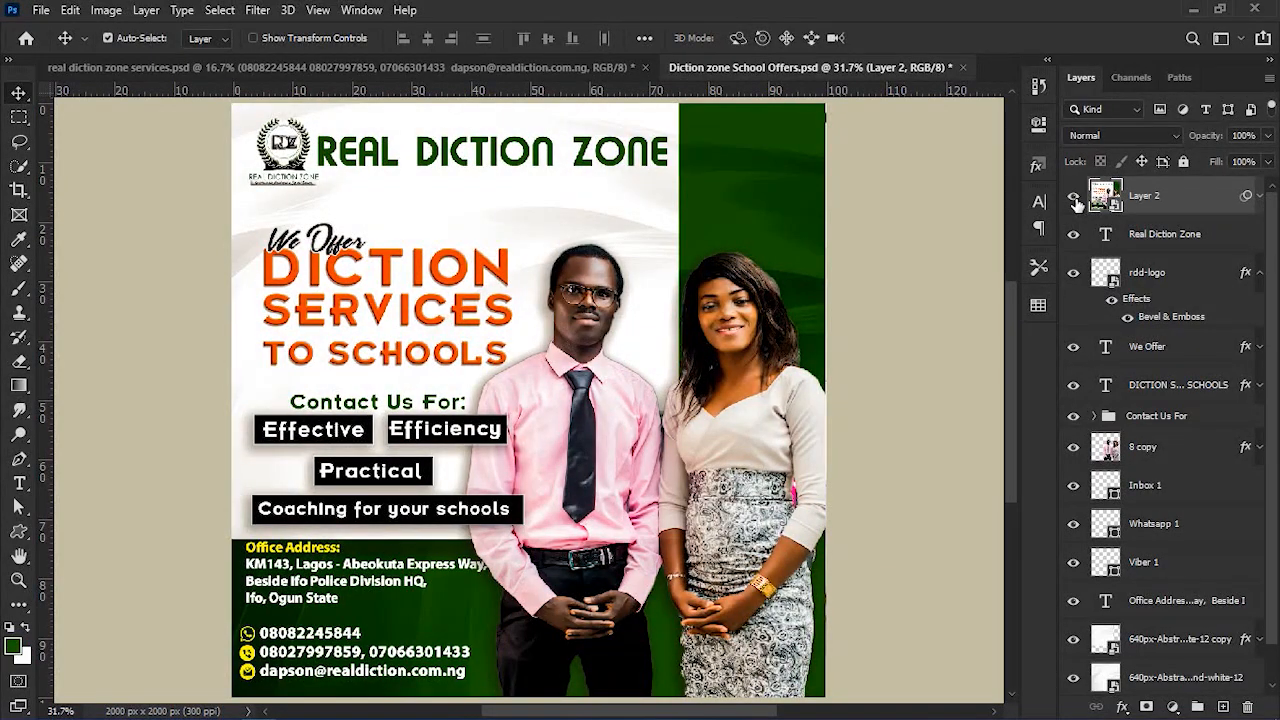
key(ctrl+s)
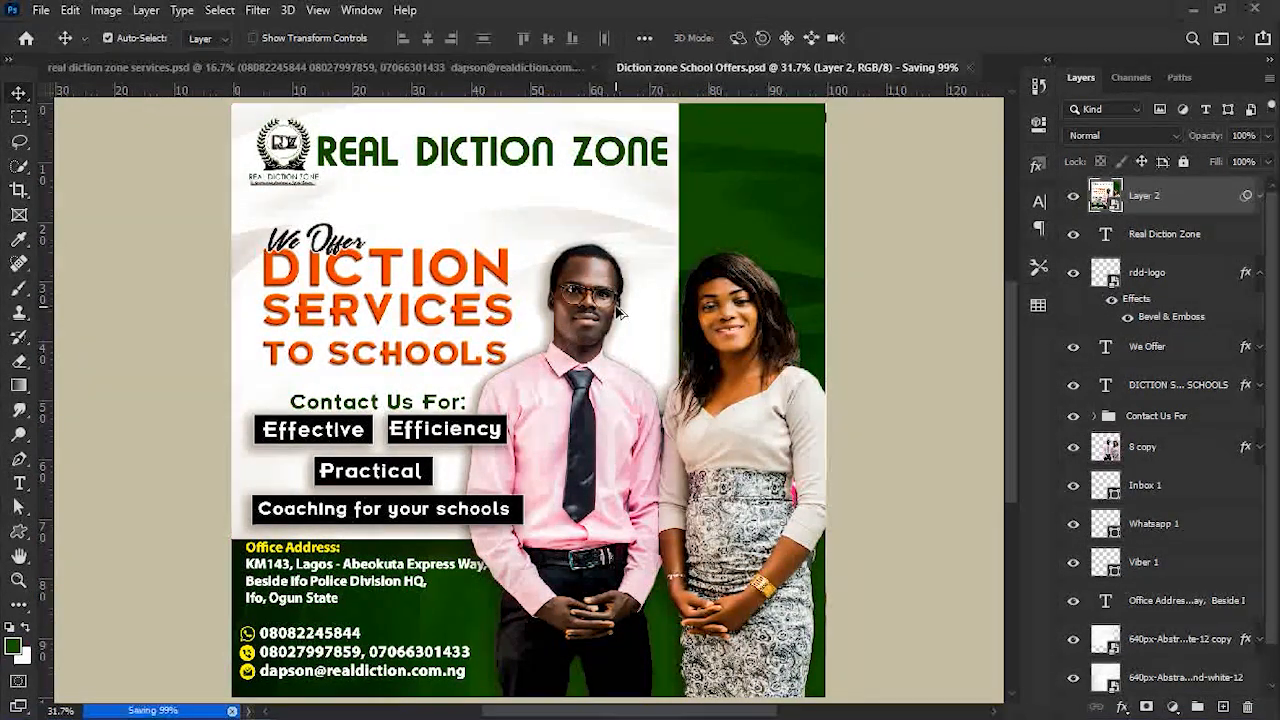
Export the flyer for web as a maximum-quality 2000 x 2000 px JPEG named Diction-zone-School-Offers in potfolio's real diction folder.
key(ctrl+alt+shift+s)
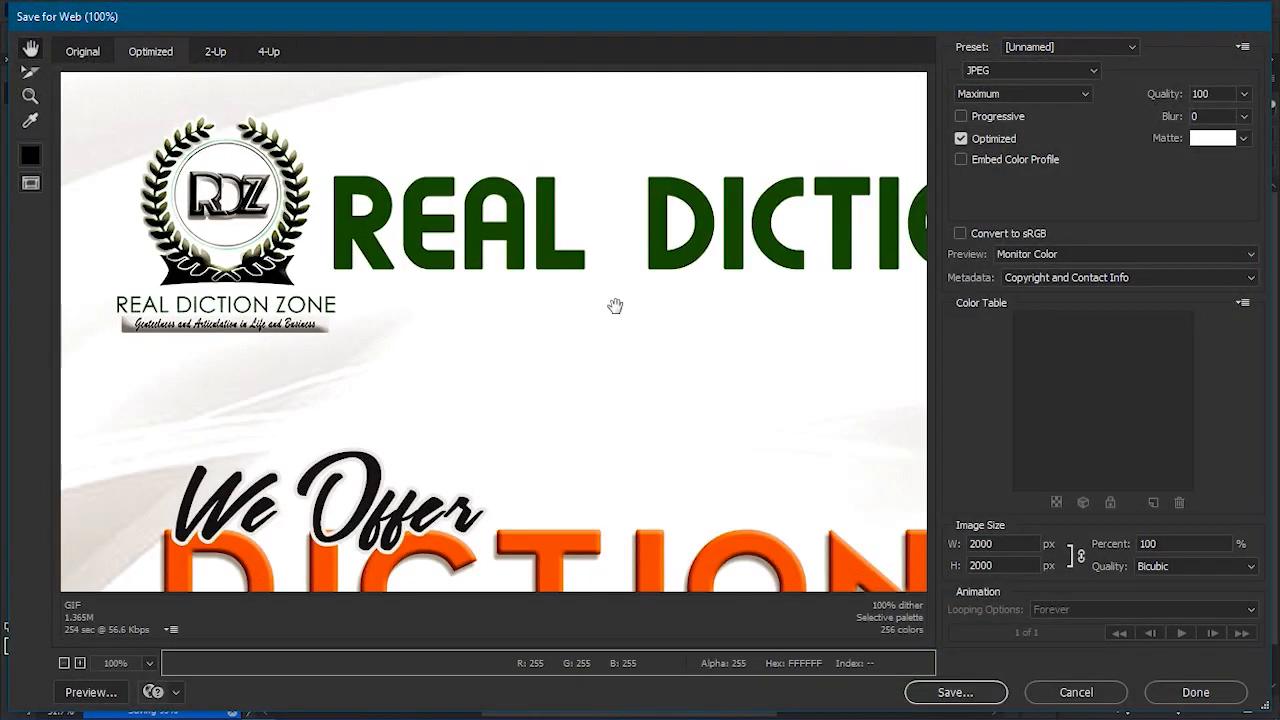
click(343, 254)
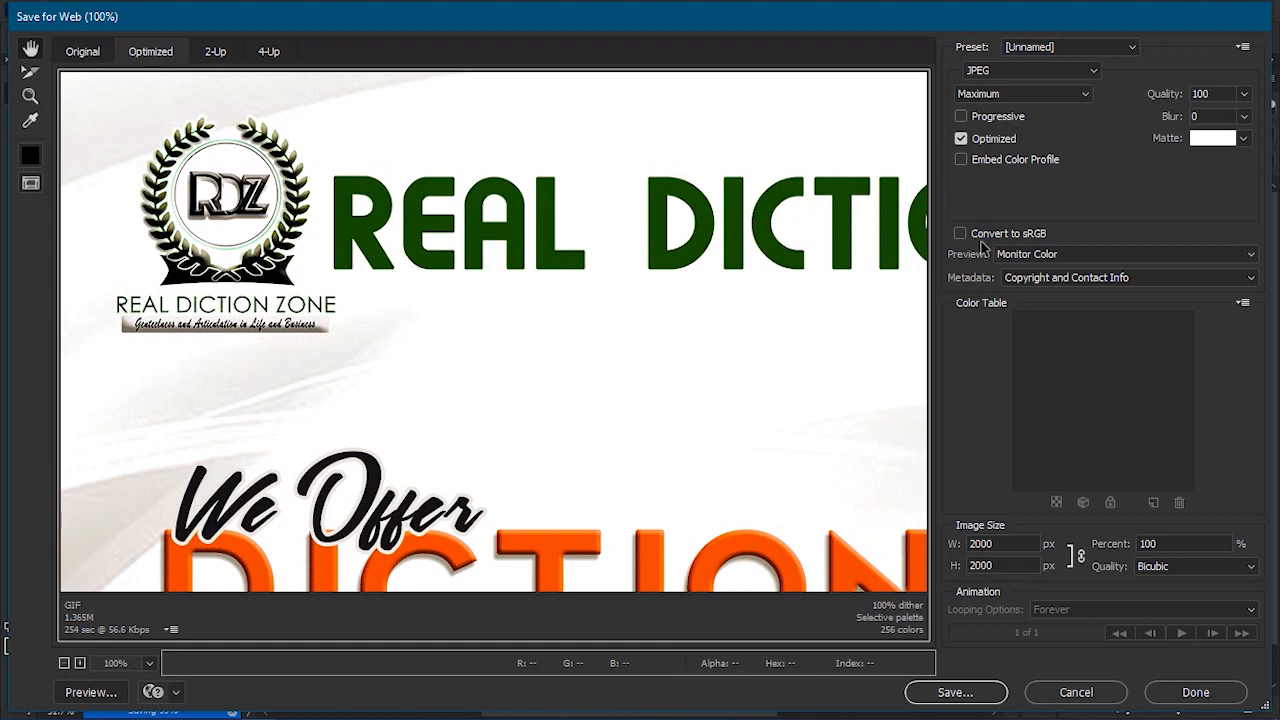
drag(825, 386, 636, 262)
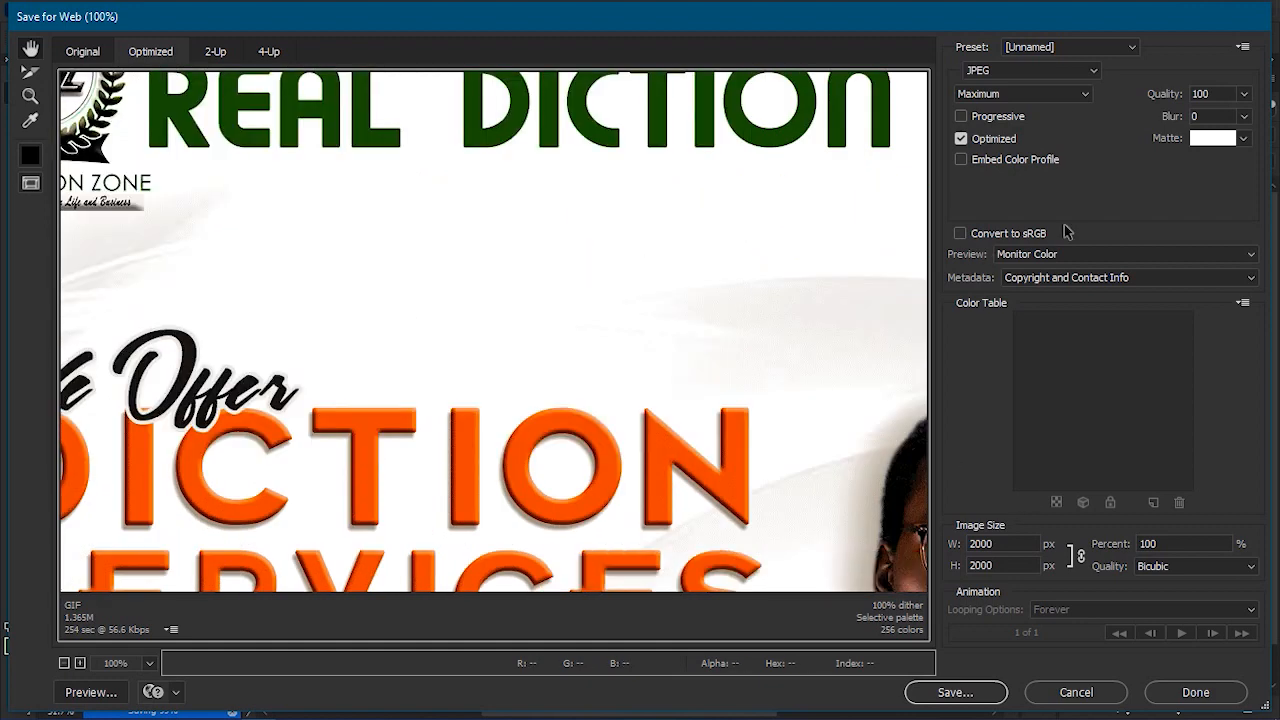
click(962, 692)
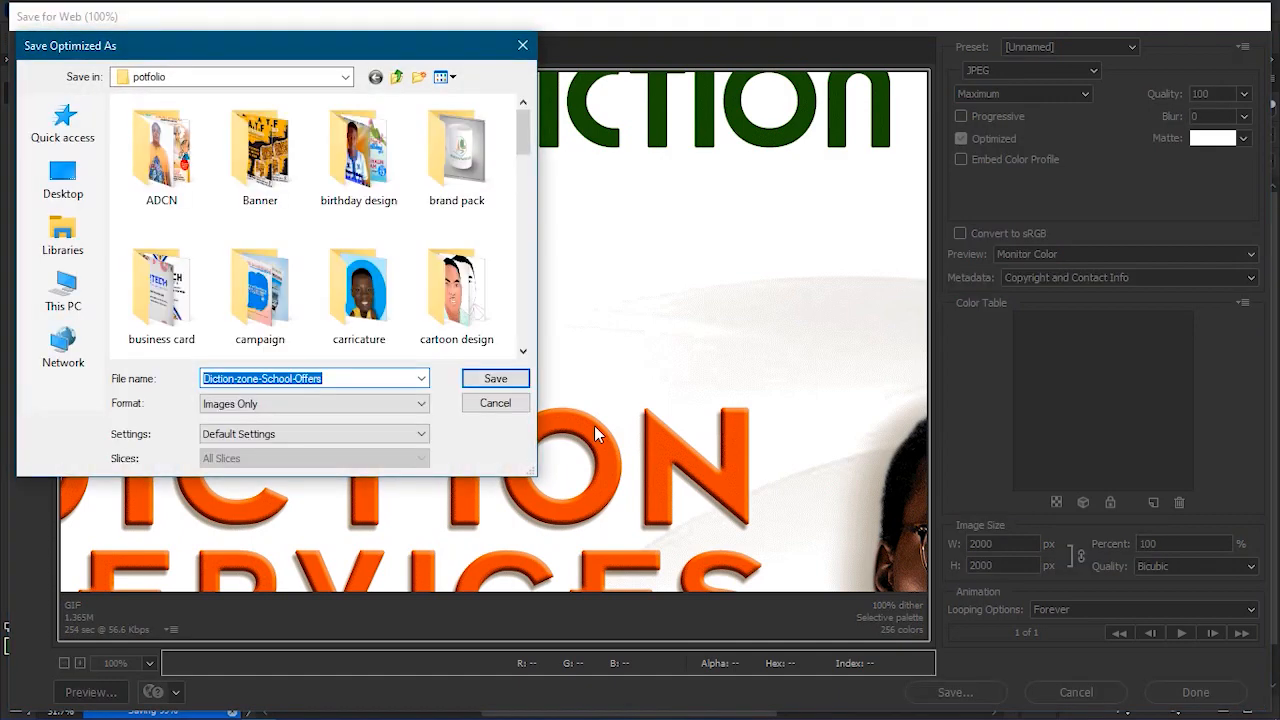
scroll(305, 256, down, 5)
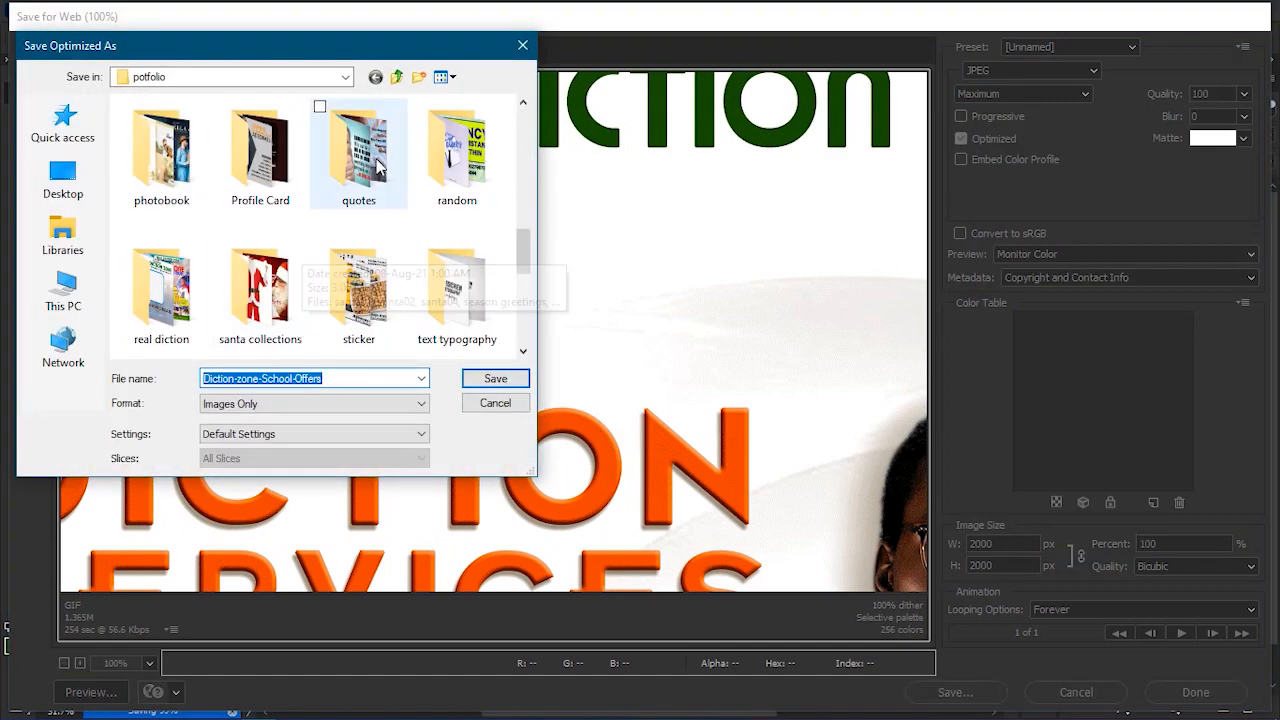
scroll(345, 258, down, 5)
scroll(345, 258, up, 1)
scroll(345, 258, up, 1)
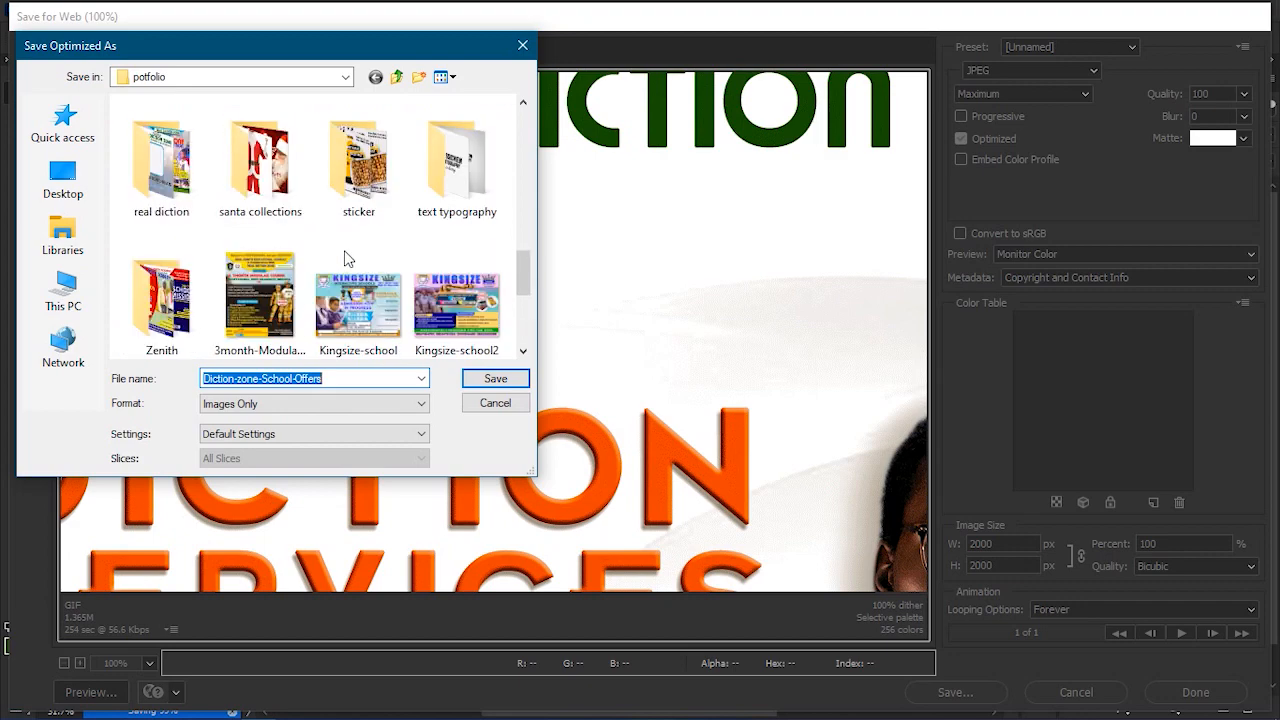
double_click(152, 155)
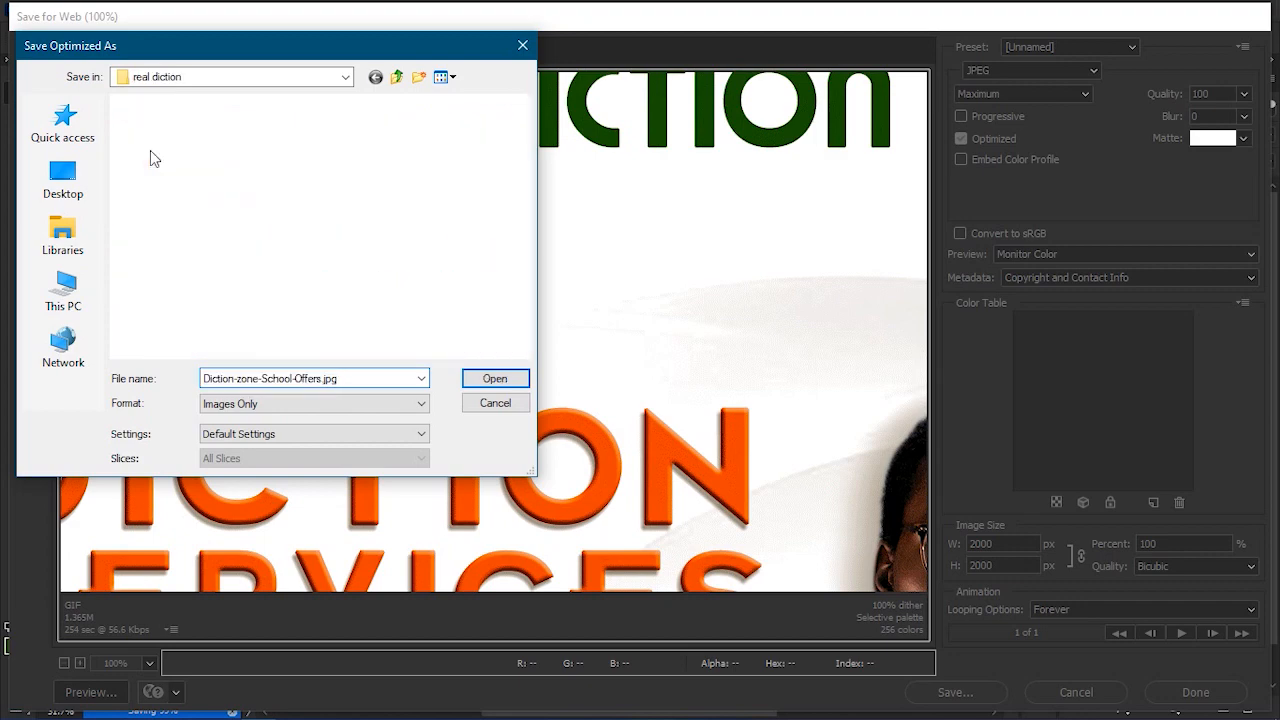
click(499, 380)
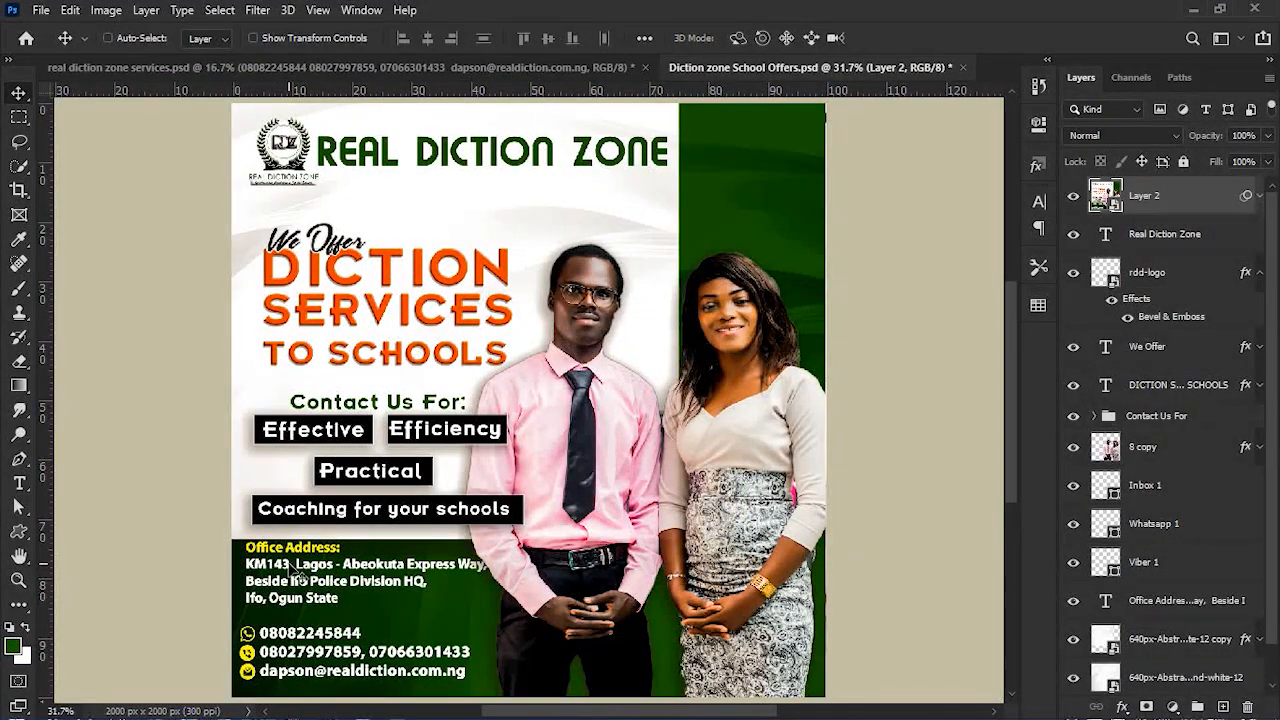
Switch to File Explorer and open the exported Diction-zone-School-Offers image from the real diction folder.
key(super)
click(189, 707)
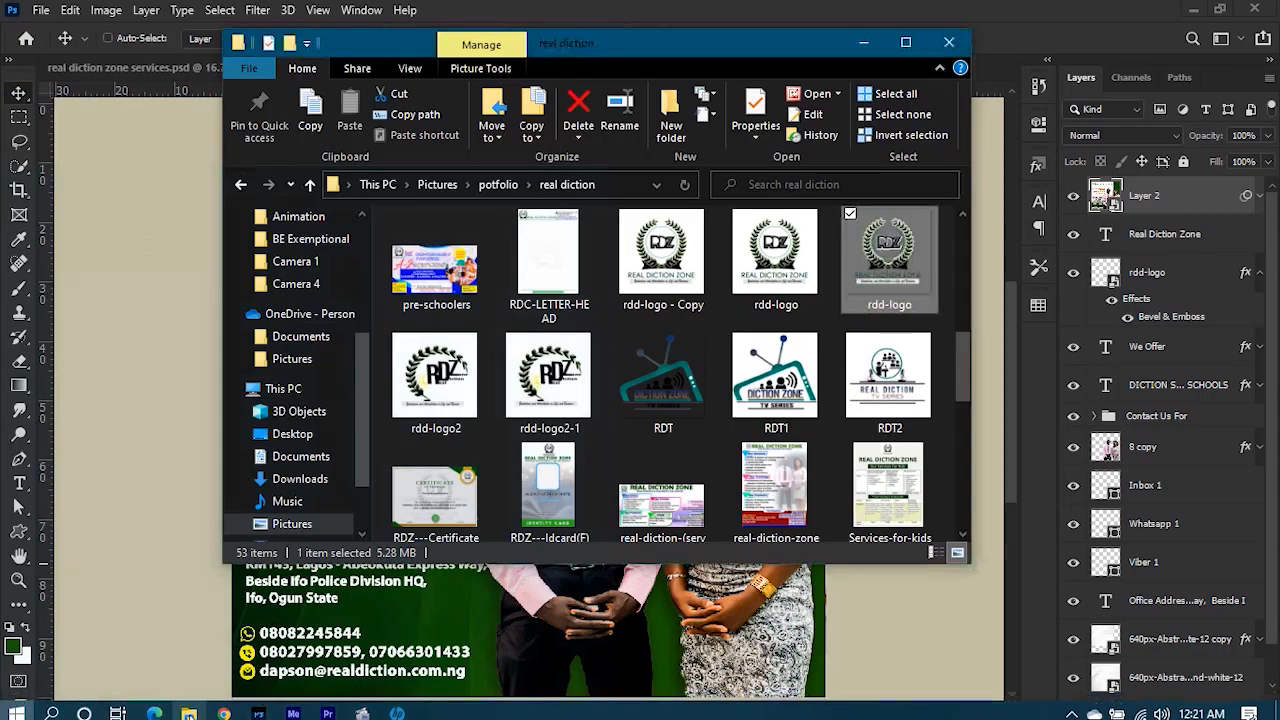
ctrl+click(622, 455)
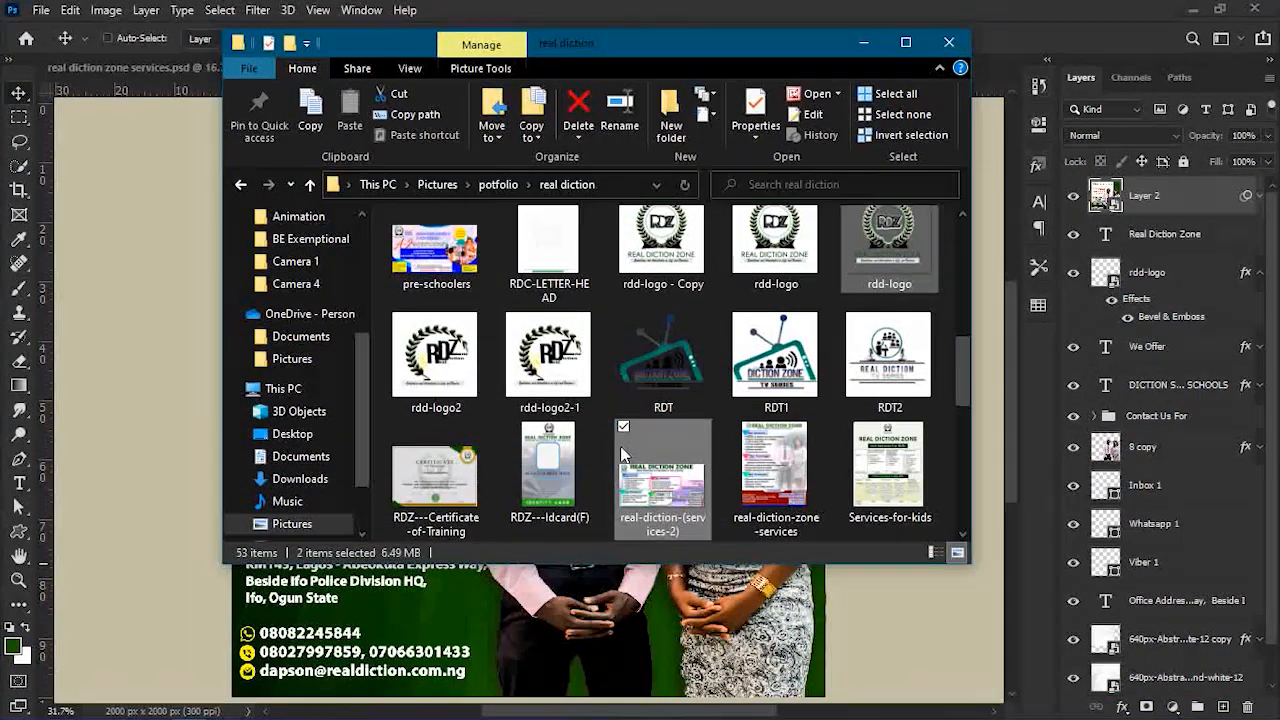
key(d)
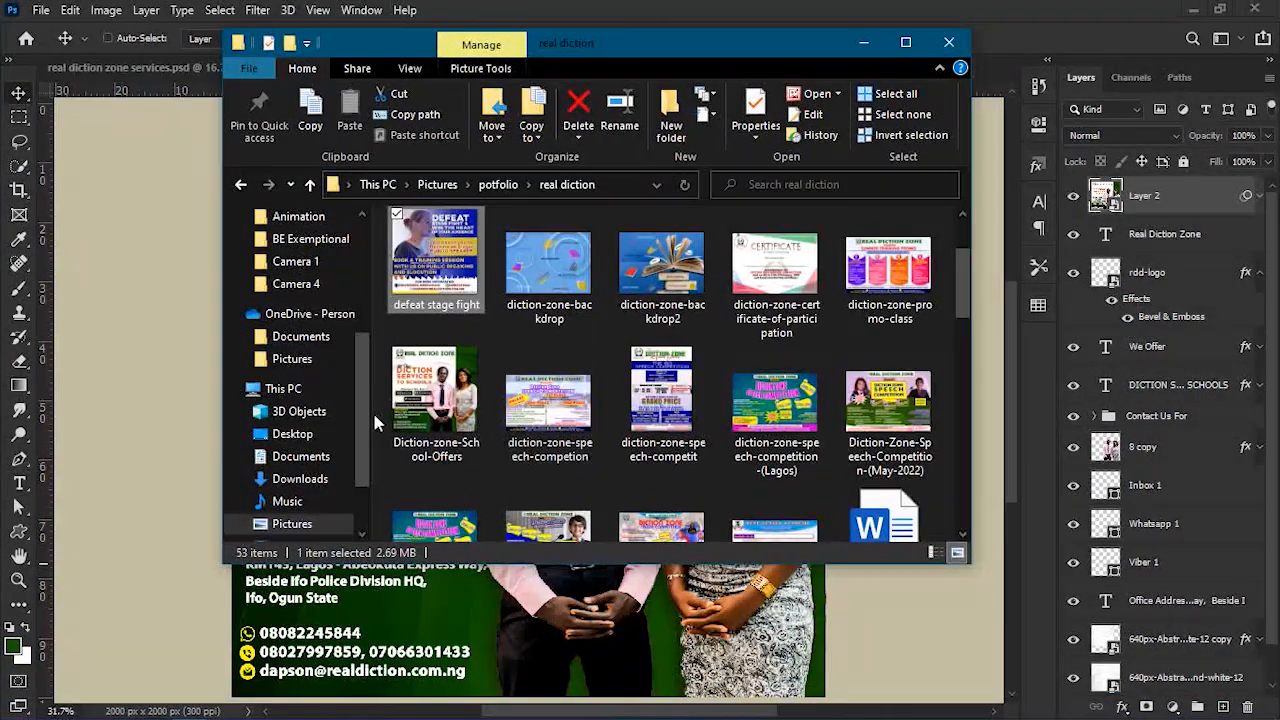
click(420, 408)
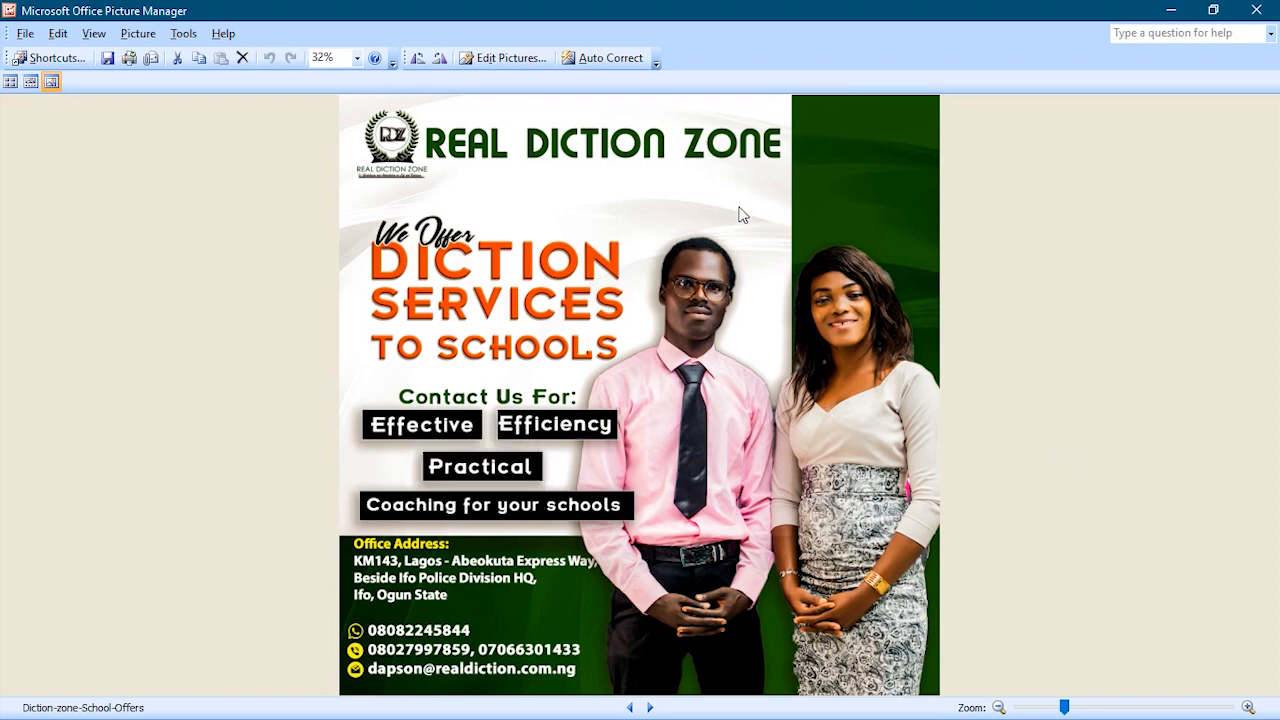
Try Auto Correct on the exported flyer image and close the picture viewer.
click(606, 60)
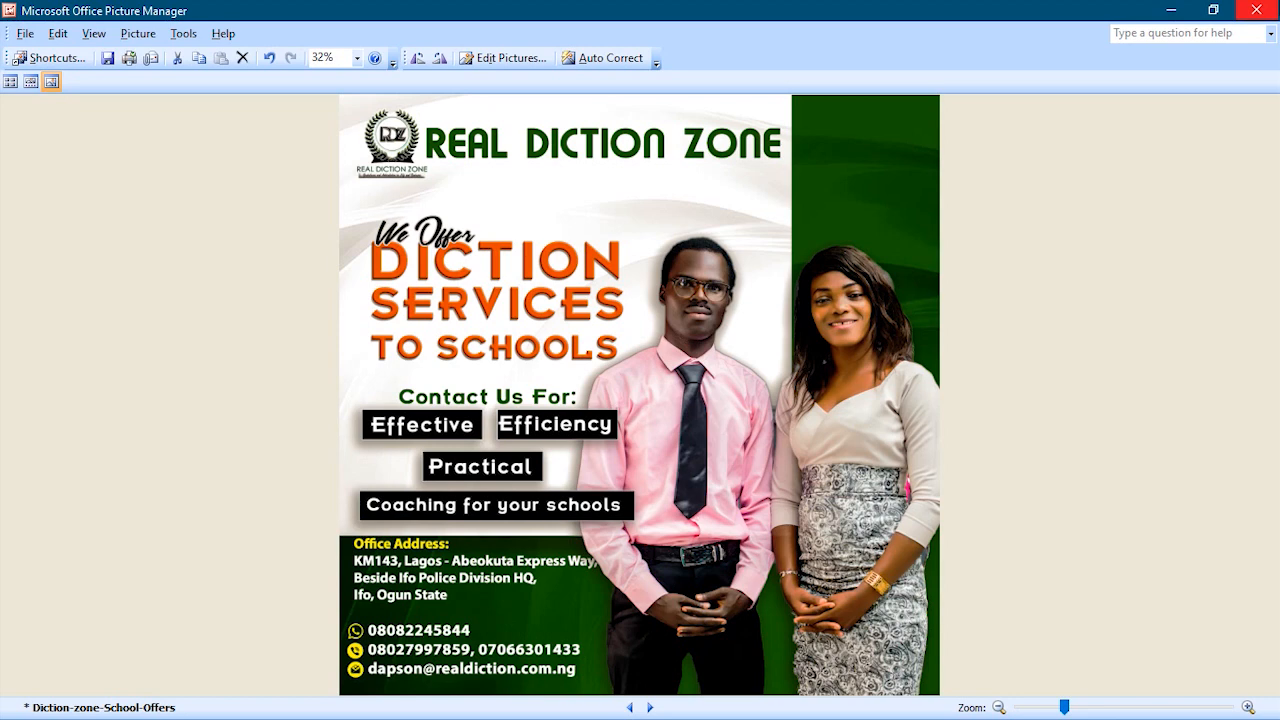
click(1256, 10)
key(Escape)
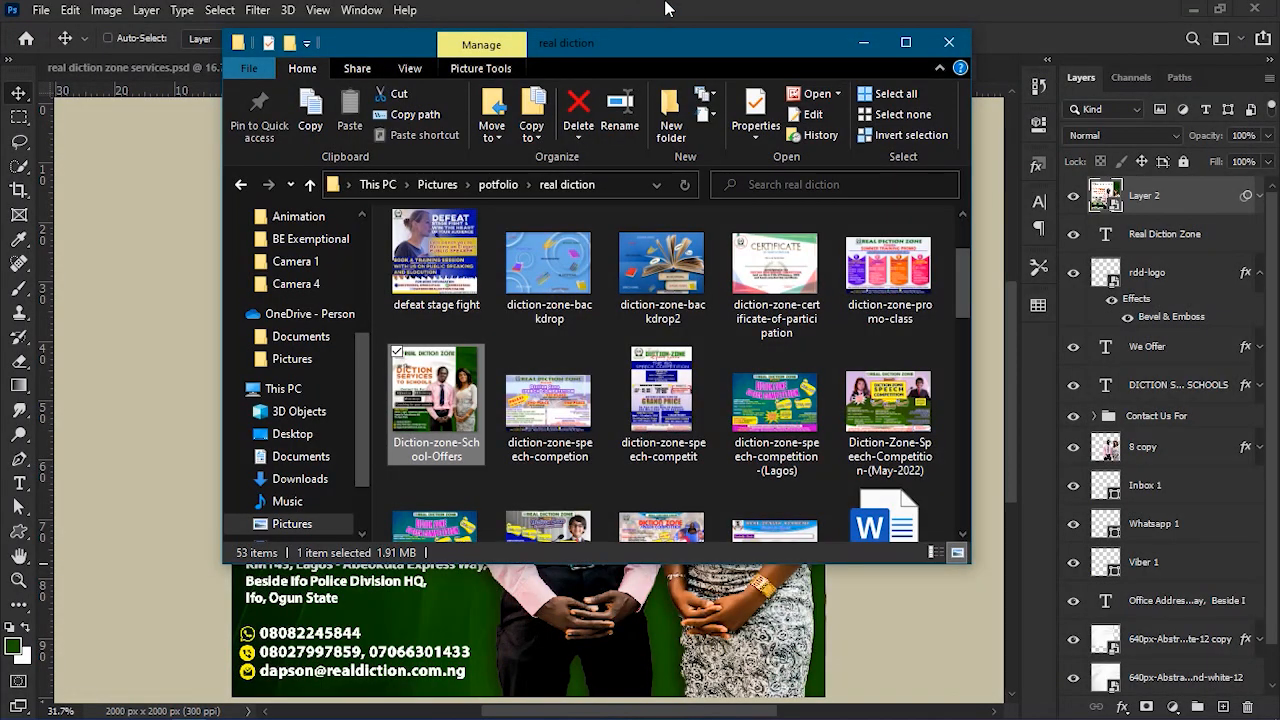
Return to Photoshop and view the finished flyer in full-screen mode, fitted to the screen.
click(667, 9)
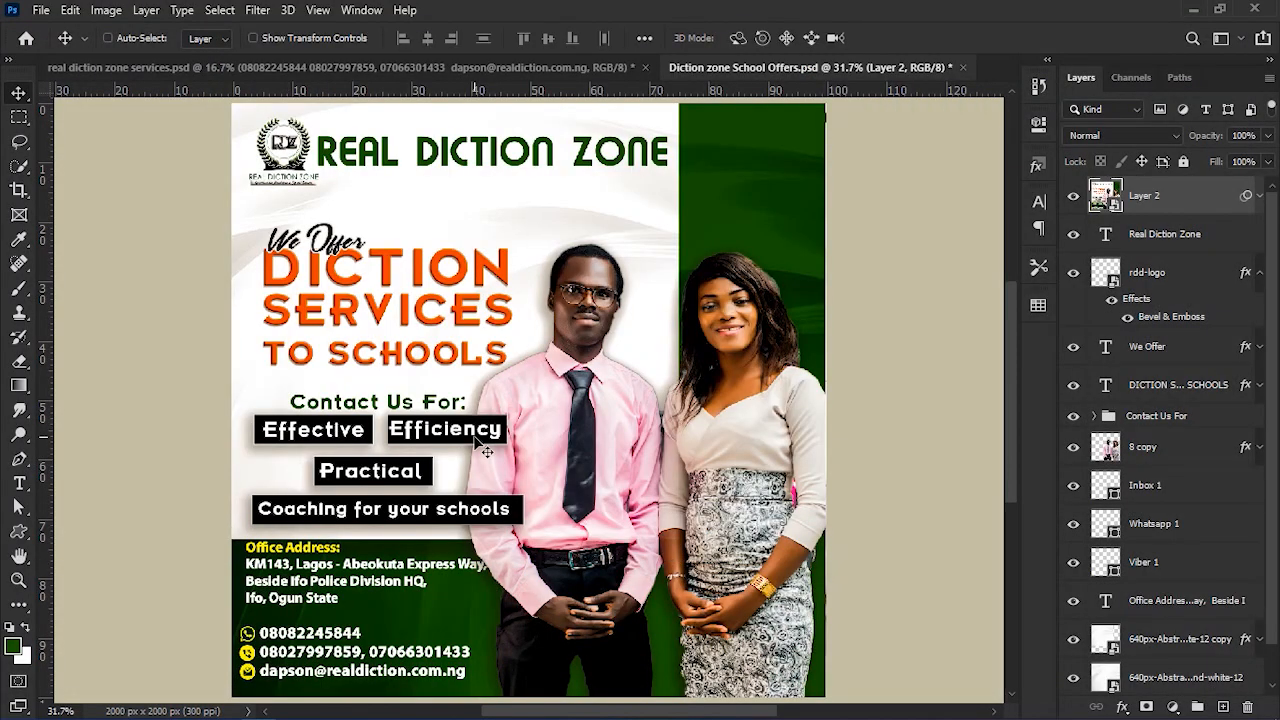
key(f)
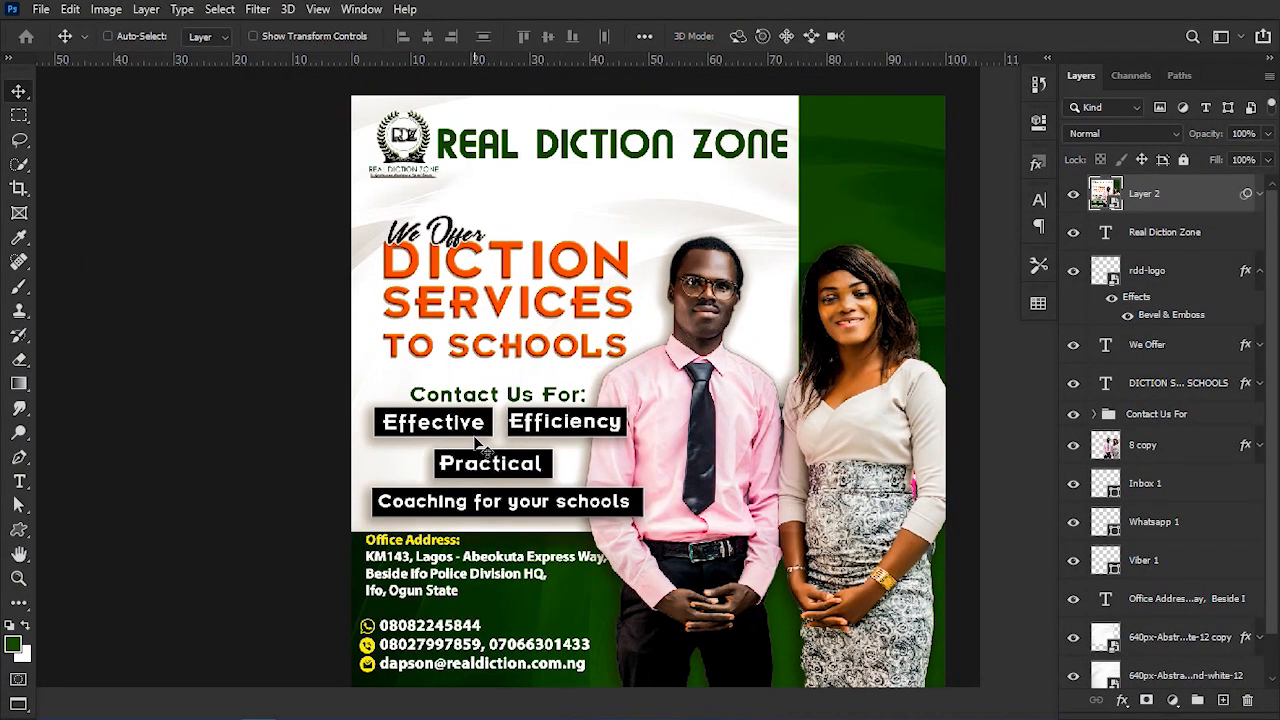
key(f)
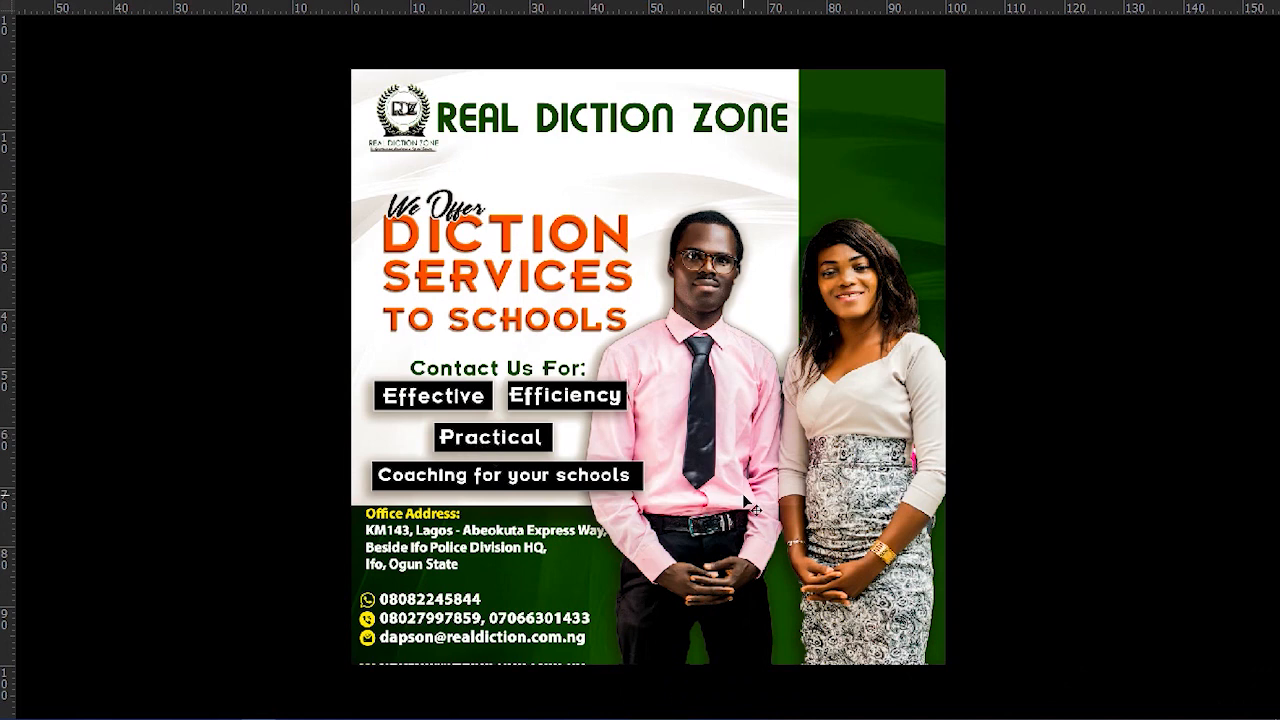
key(ctrl+0)
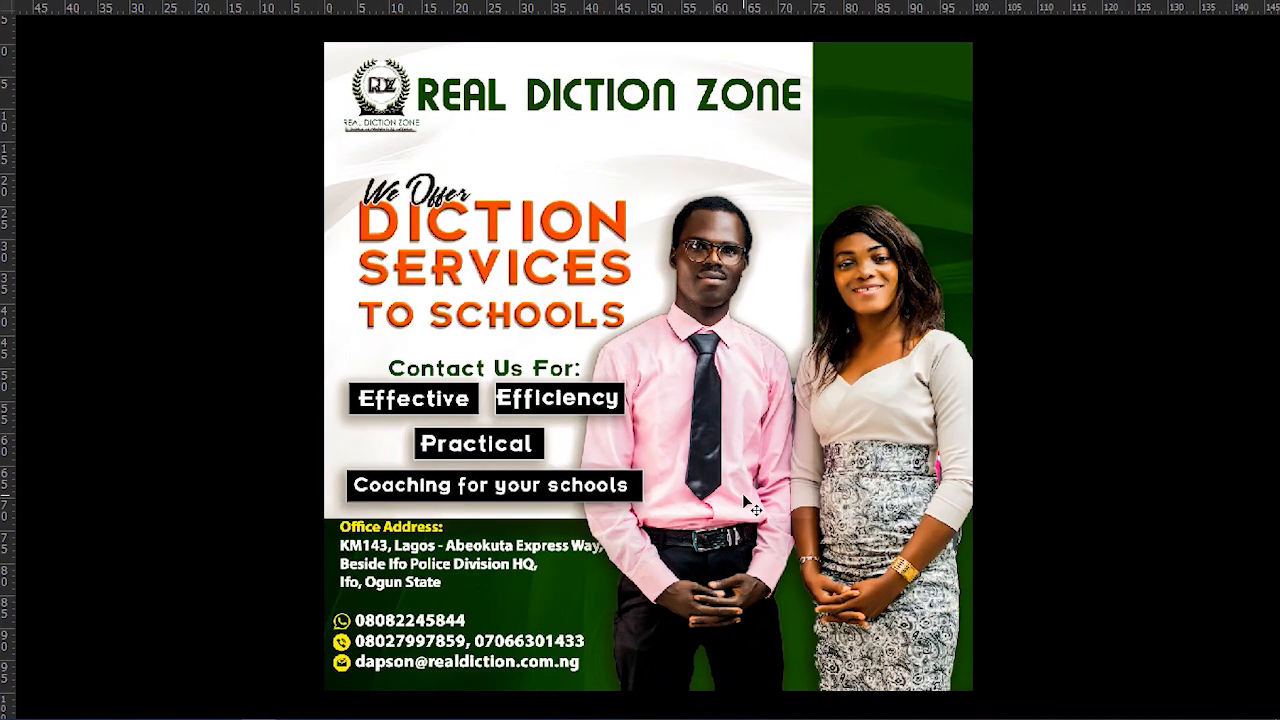